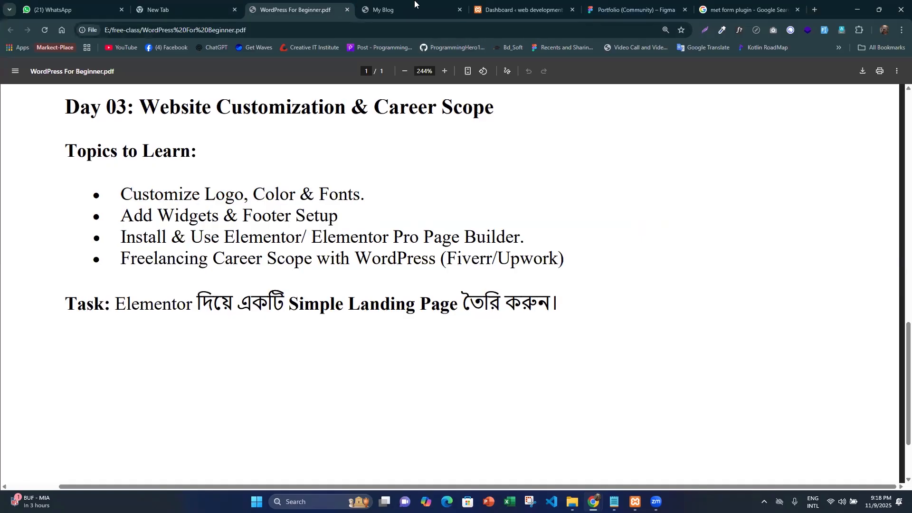
- Bring up the local site's WordPress dashboard and check the Apache and MySQL services in the XAMPP Control Panel
{"action": "left_click", "coordinate": [523, 6]}
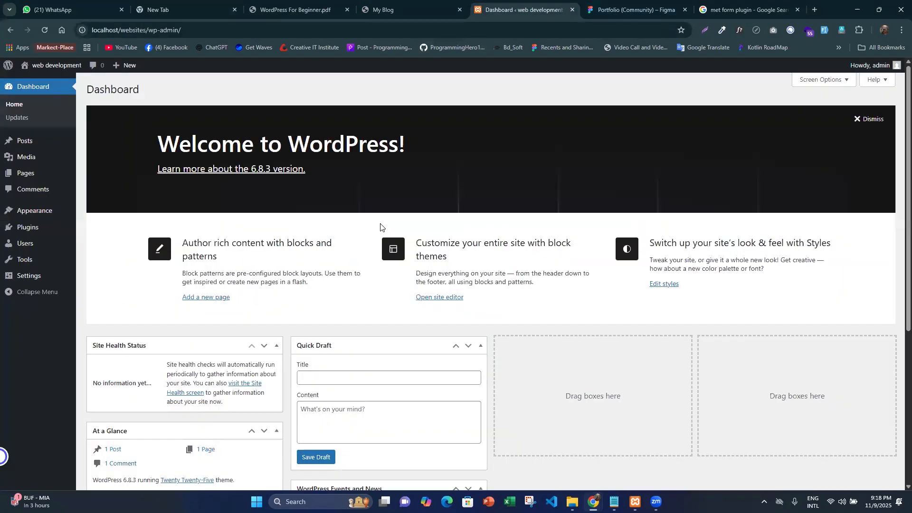
{"action": "key", "text": "alt+Tab"}
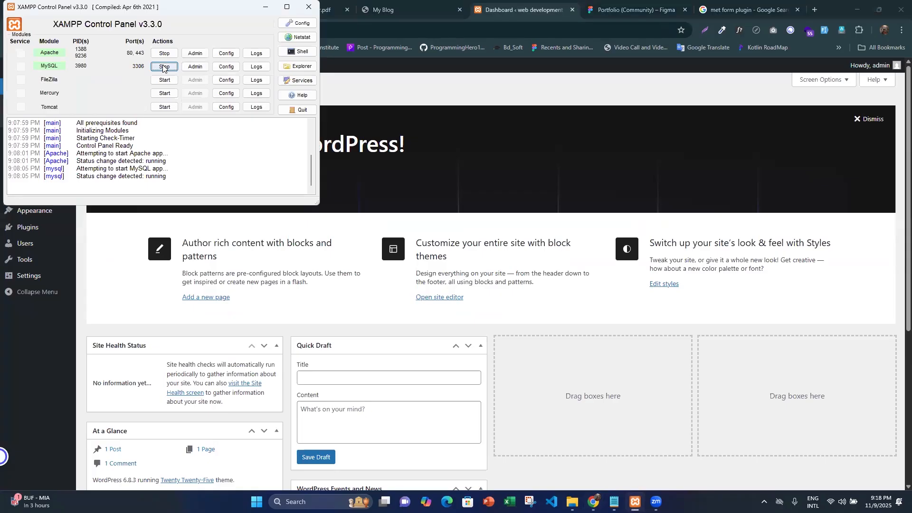
{"action": "left_click", "coordinate": [459, 167]}
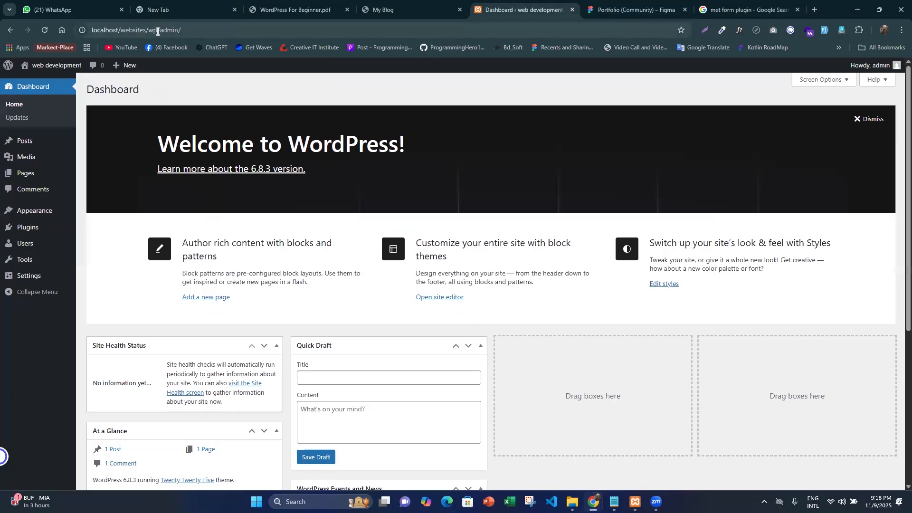
- Load the local site's front end at localhost/websites/ and look over its blog page
{"action": "left_click", "coordinate": [179, 33]}
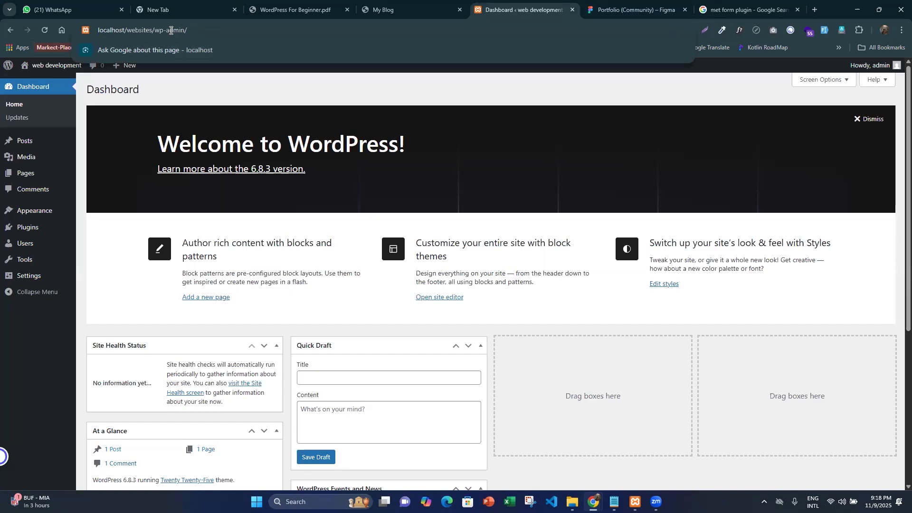
{"action": "left_click_drag", "start_coordinate": [154, 31], "coordinate": [209, 30]}
{"action": "key", "text": "BackSpace"}
{"action": "key", "text": "Return"}
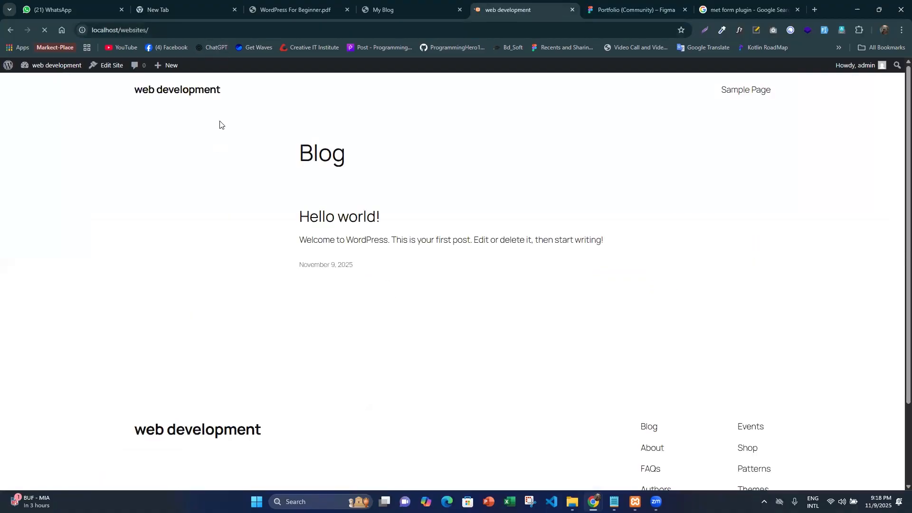
{"action": "left_click_drag", "start_coordinate": [240, 132], "coordinate": [244, 156]}
{"action": "left_click", "coordinate": [244, 159]}
{"action": "left_click_drag", "start_coordinate": [361, 268], "coordinate": [275, 141]}
{"action": "left_click", "coordinate": [265, 216]}
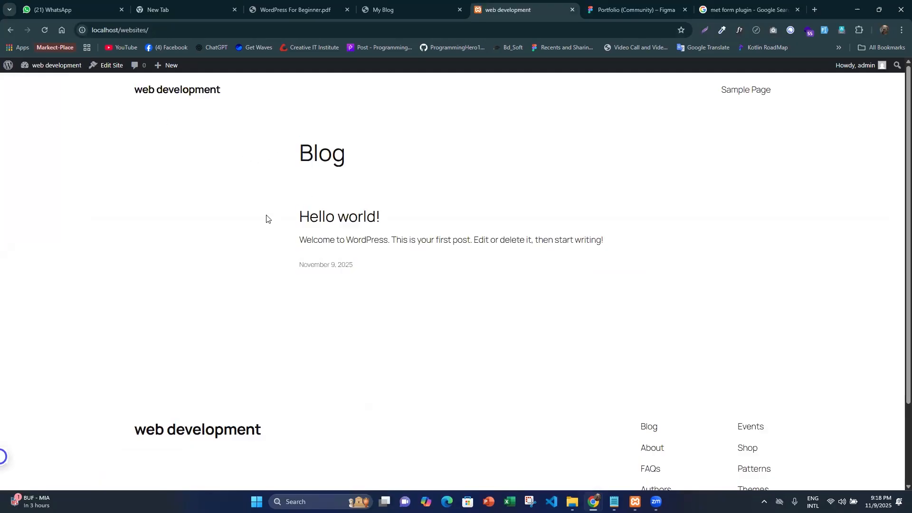
- Open the local site's admin dashboard at localhost/websites/wp-admin
{"action": "left_click", "coordinate": [168, 30]}
{"action": "left_click", "coordinate": [168, 30]}
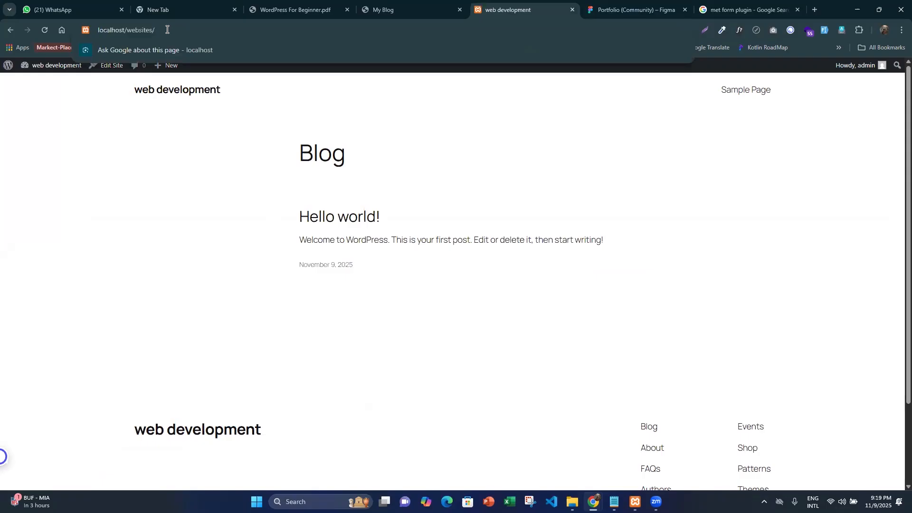
{"action": "type", "text": "wr-"}
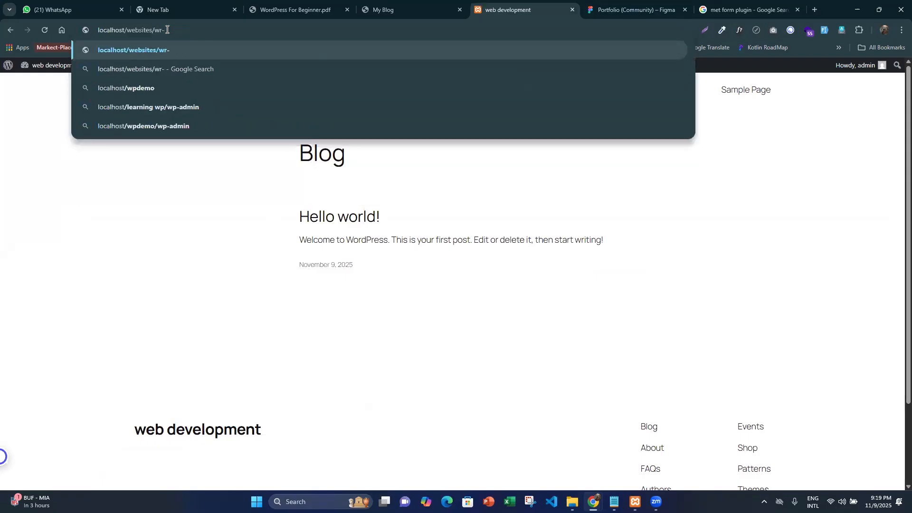
{"action": "key", "text": "BackSpace"}
{"action": "key", "text": "BackSpace"}
{"action": "type", "text": "p-a"}
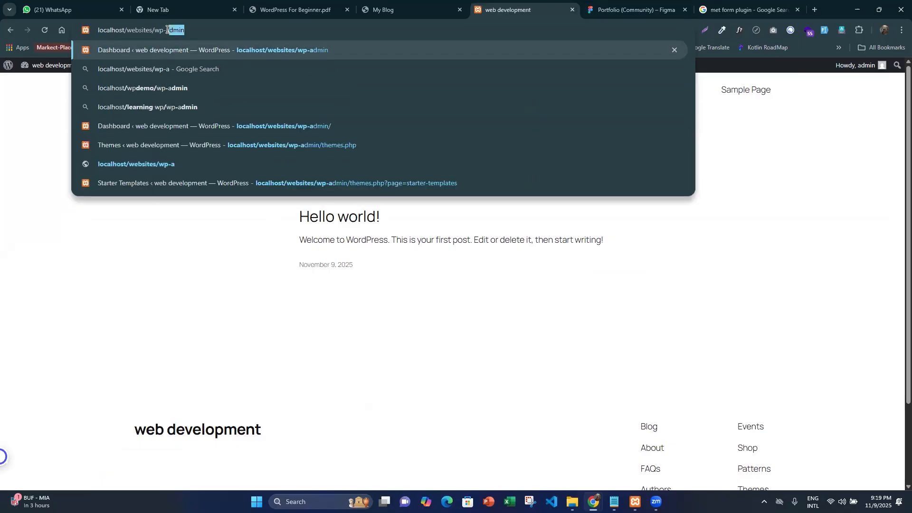
{"action": "type", "text": "dmin"}
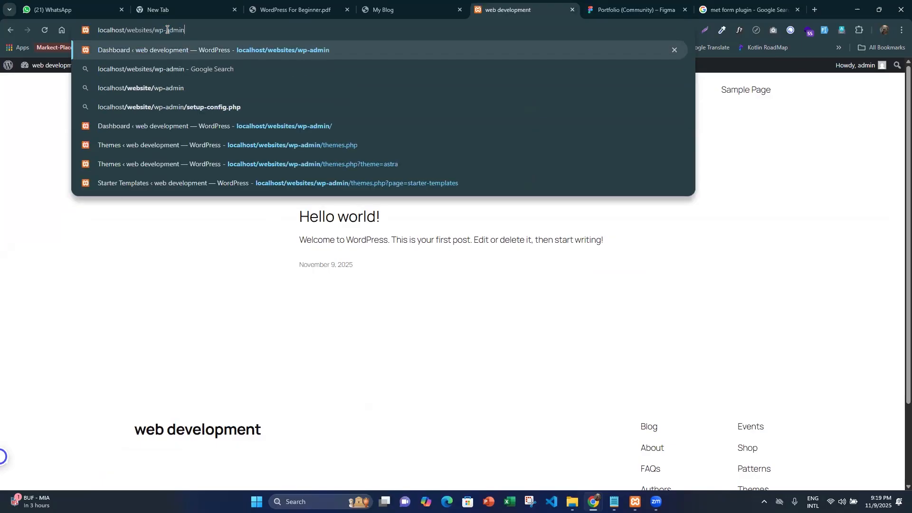
{"action": "key", "text": "Return"}
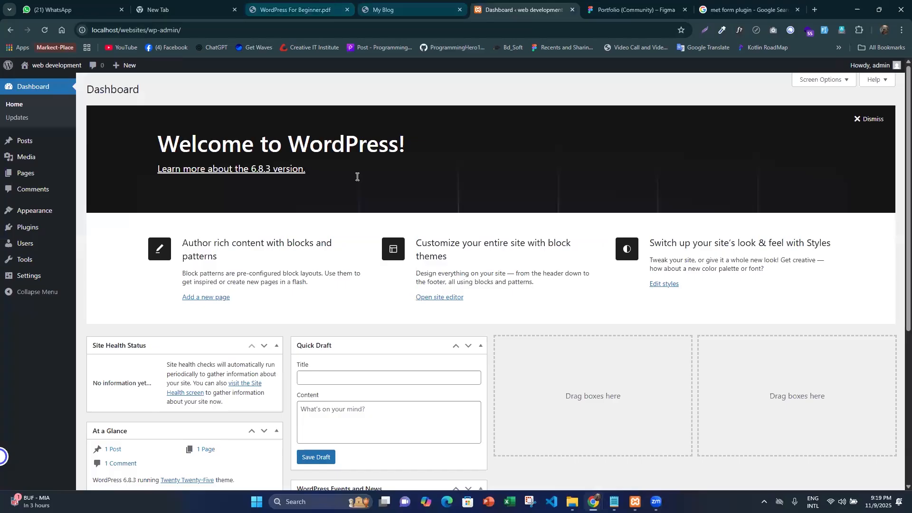
- Switch to the online My Blog site and try to open its admin area at wptc2501.ccit.online/wr-admin
{"action": "left_click", "coordinate": [326, 4]}
{"action": "left_click", "coordinate": [394, 7]}
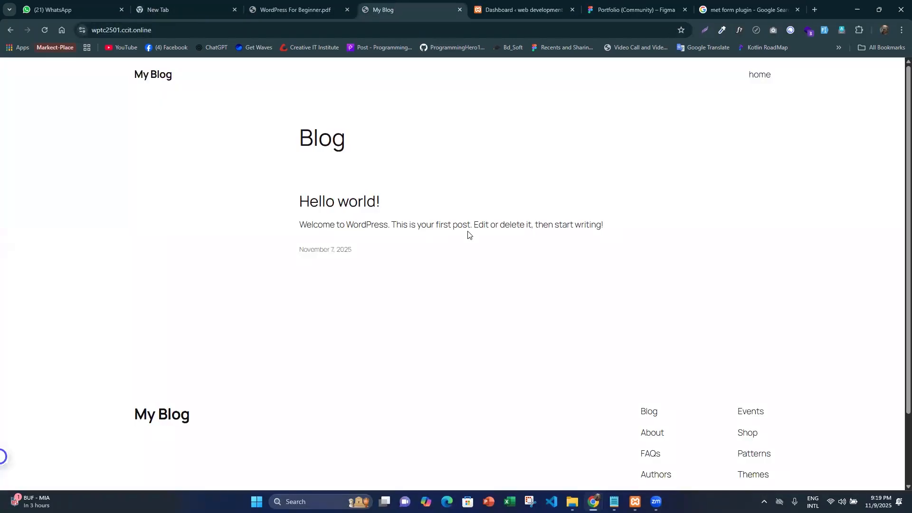
{"action": "left_click", "coordinate": [206, 24]}
{"action": "key", "text": "End"}
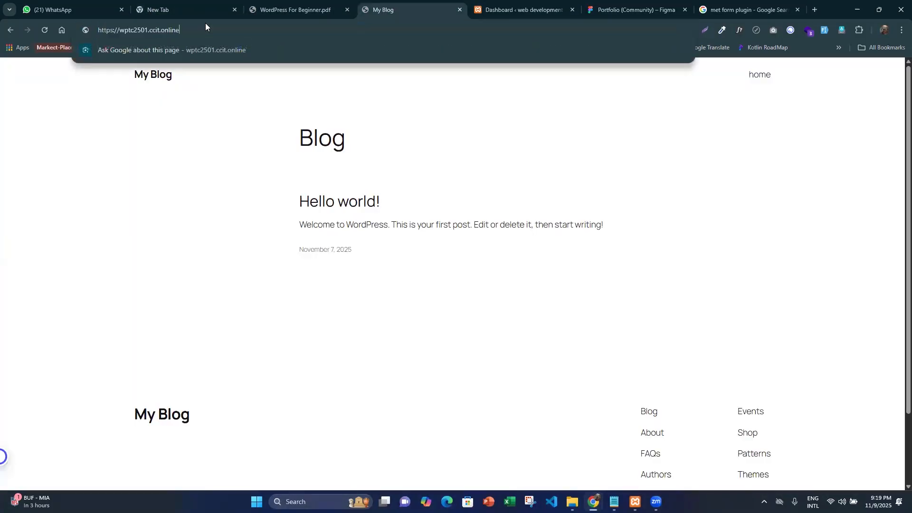
{"action": "type", "text": "/wr-admin"}
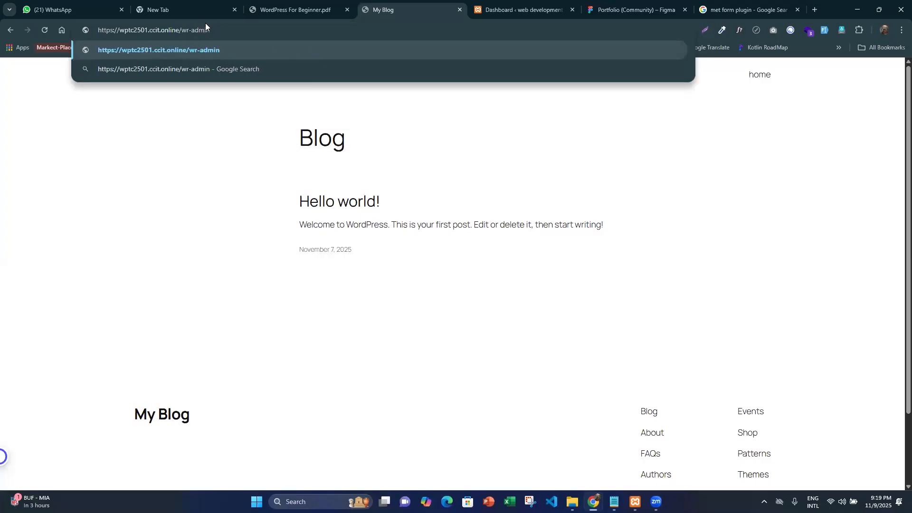
{"action": "key", "text": "Return"}
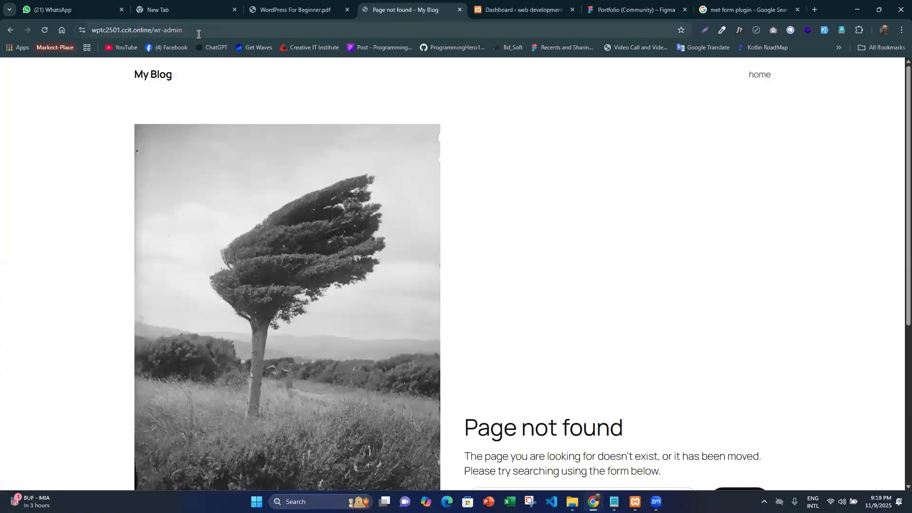
- Correct the address to wptc2501.ccit.online/wp-admin and open the online site's login page
{"action": "left_click", "coordinate": [198, 33]}
{"action": "key", "text": "Left"}
{"action": "key", "text": "Right"}
{"action": "key", "text": "Right"}
{"action": "key", "text": "Right"}
{"action": "key", "text": "Right"}
{"action": "key", "text": "Right"}
{"action": "key", "text": "Right"}
{"action": "key", "text": "Right"}
{"action": "key", "text": "Right"}
{"action": "key", "text": "Right"}
{"action": "key", "text": "Right"}
{"action": "key", "text": "Right"}
{"action": "key", "text": "Right"}
{"action": "key", "text": "Right"}
{"action": "key", "text": "Right"}
{"action": "key", "text": "Right"}
{"action": "key", "text": "Right"}
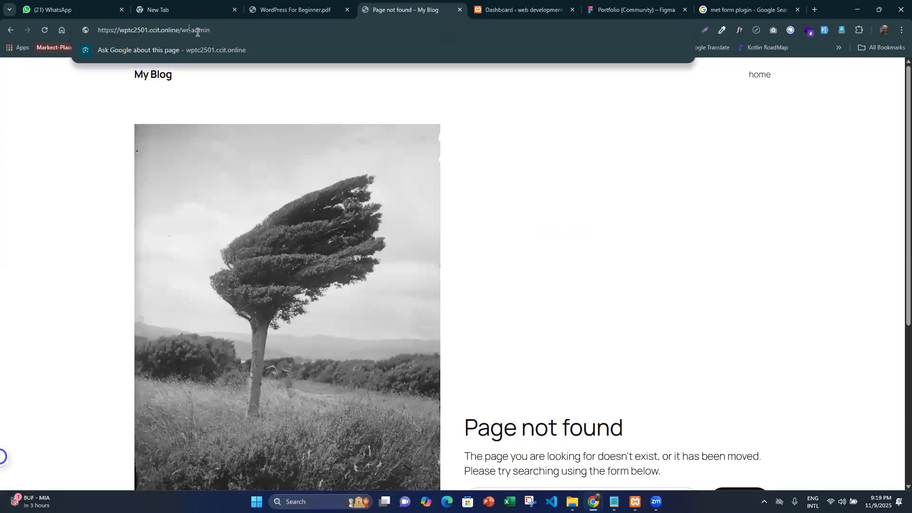
{"action": "key", "text": "BackSpace"}
{"action": "type", "text": "p"}
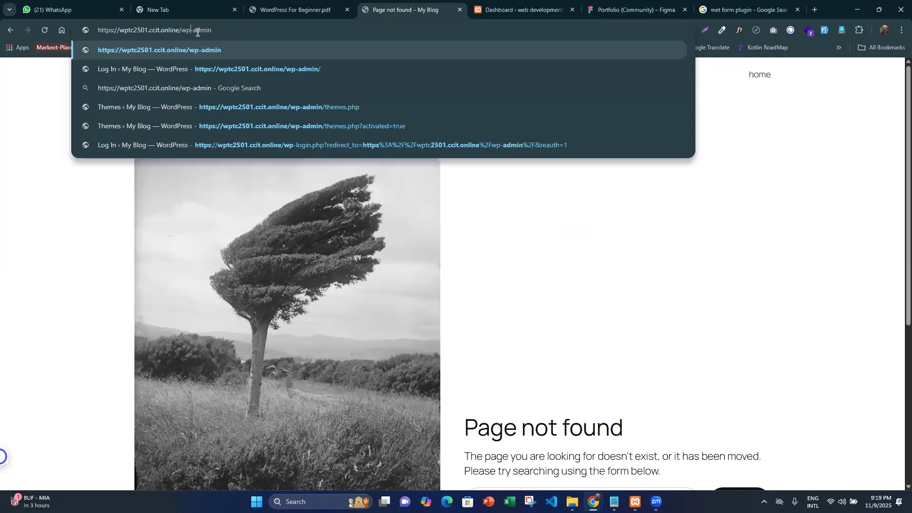
{"action": "key", "text": "Return"}
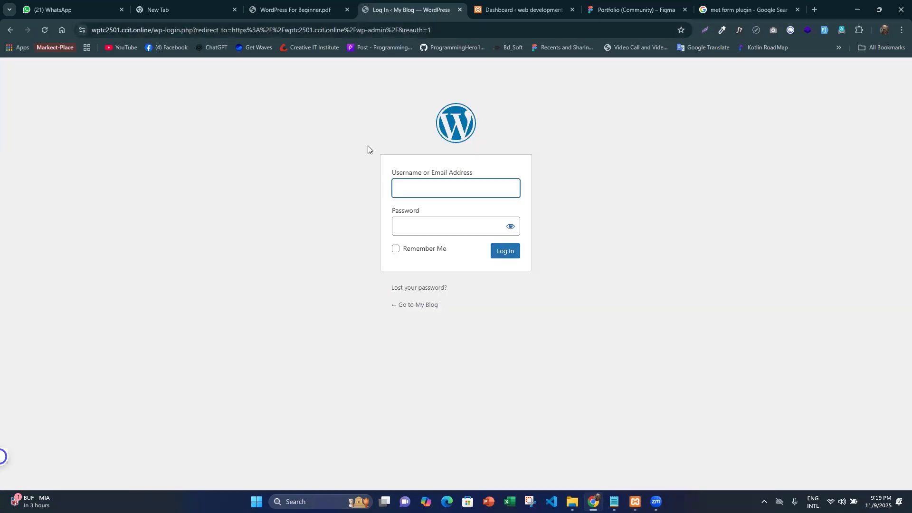
- Enable Remember Me on the login form and look at its username and password fields
{"action": "left_click_drag", "start_coordinate": [369, 148], "coordinate": [494, 270]}
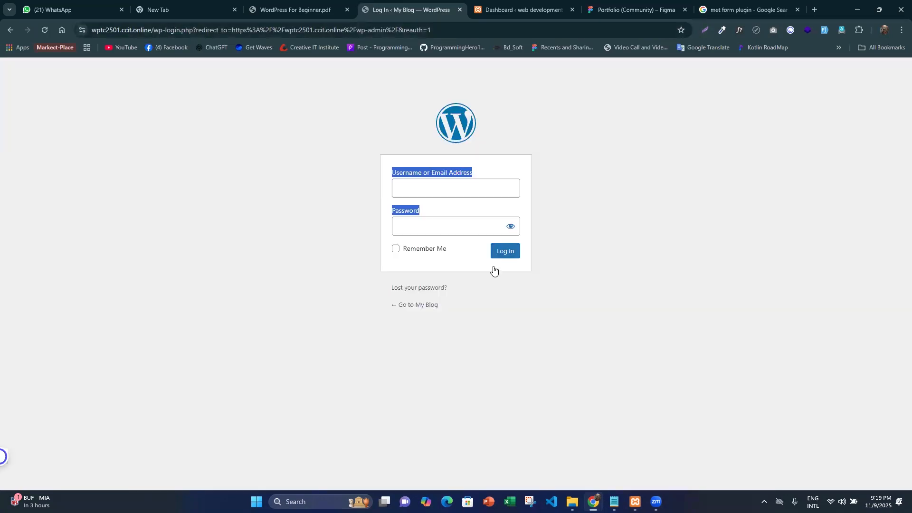
{"action": "left_click", "coordinate": [430, 250]}
{"action": "left_click", "coordinate": [416, 251]}
{"action": "left_click", "coordinate": [418, 247]}
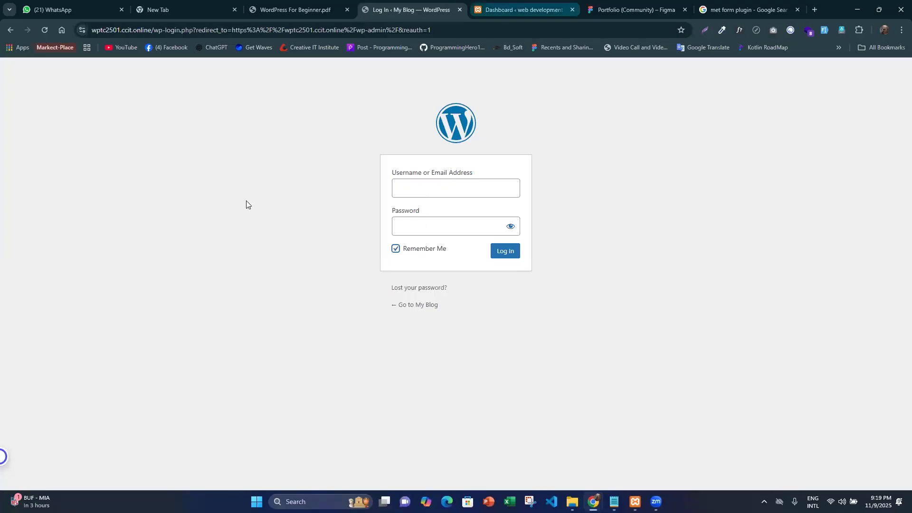
{"action": "key", "text": "ctrl+Tab"}
{"action": "left_click", "coordinate": [418, 3]}
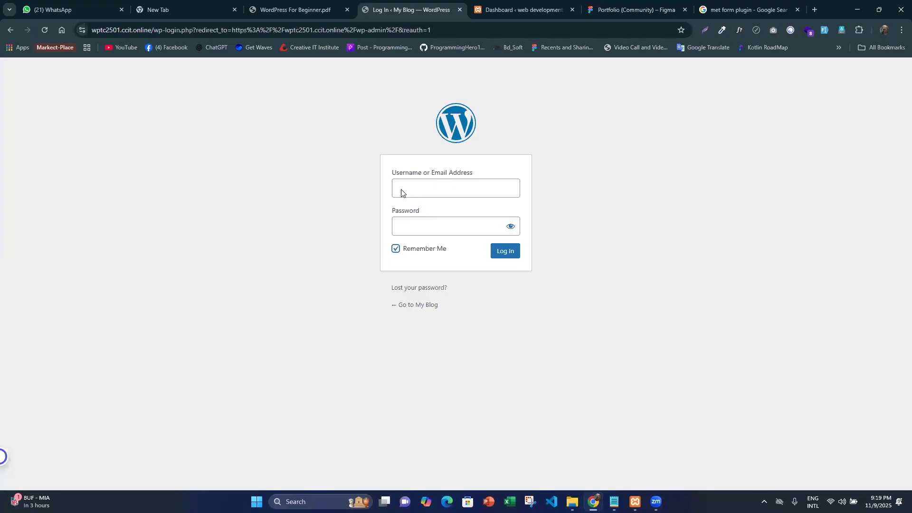
{"action": "left_click", "coordinate": [409, 225]}
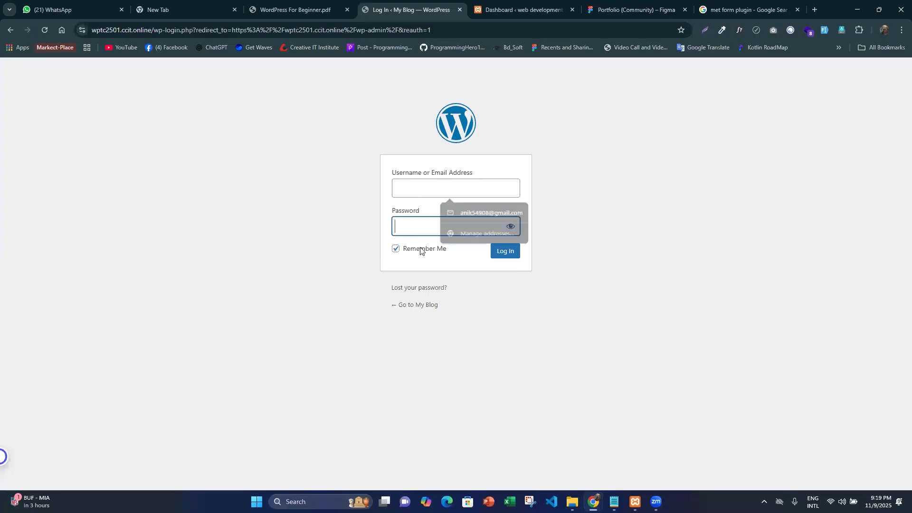
- Close the online site's login page and return to the local site's dashboard
{"action": "key", "text": "ctrl+Tab"}
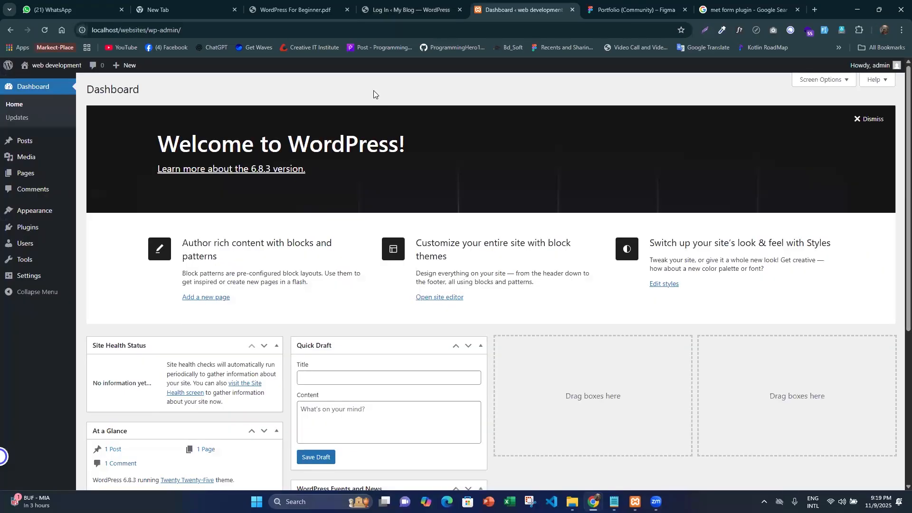
{"action": "left_click", "coordinate": [320, 17]}
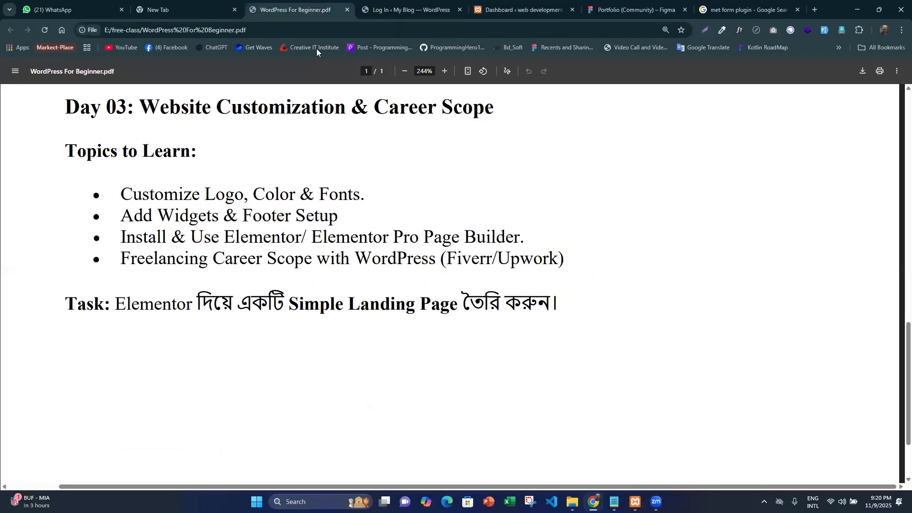
{"action": "key", "text": "ctrl+Tab"}
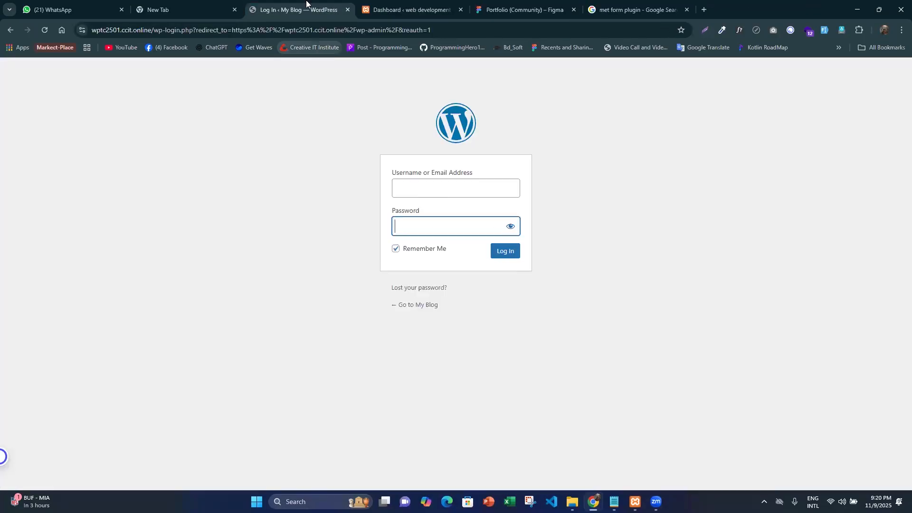
{"action": "key", "text": "ctrl+shift+Tab"}
{"action": "left_click", "coordinate": [460, 9]}
{"action": "left_click", "coordinate": [428, 9]}
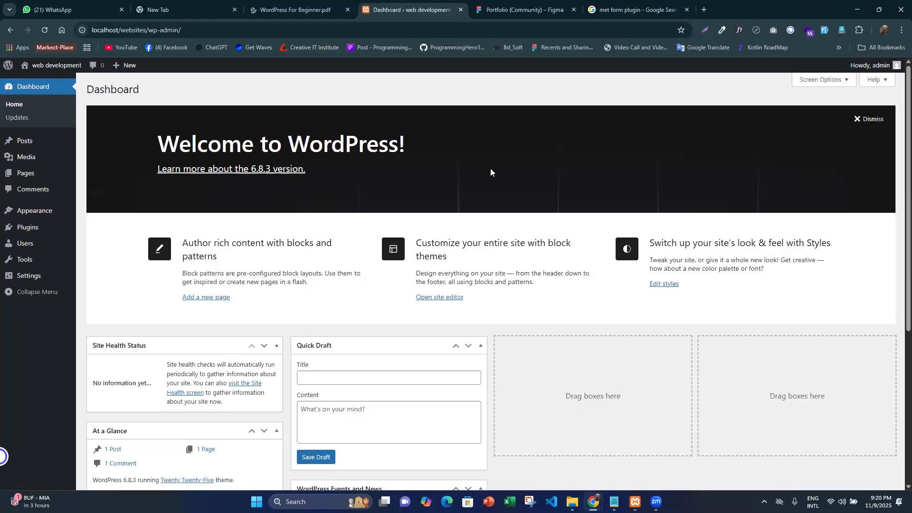
- Review the portfolio landing page design in Figma, from the hero through the About, What i do and My Skills sections
{"action": "left_click", "coordinate": [526, 2]}
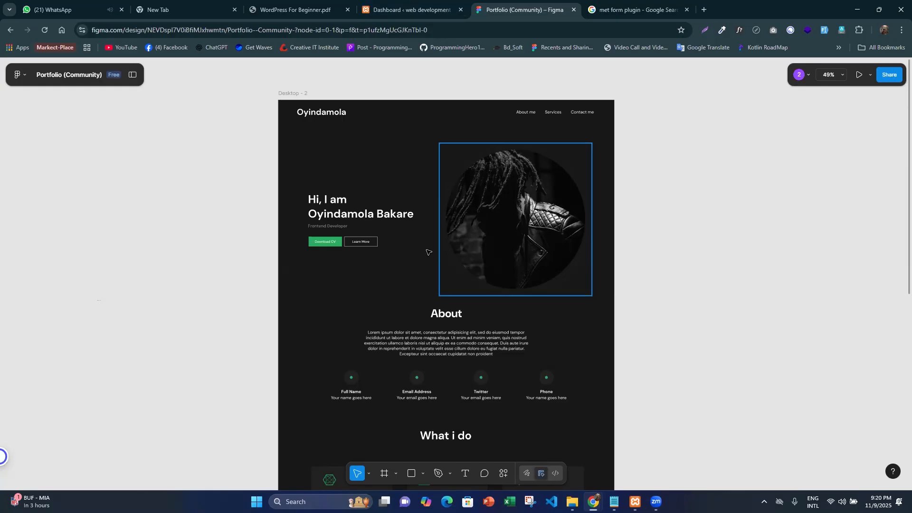
{"action": "scroll", "coordinate": [465, 232], "scroll_direction": "down", "scroll_amount": 4}
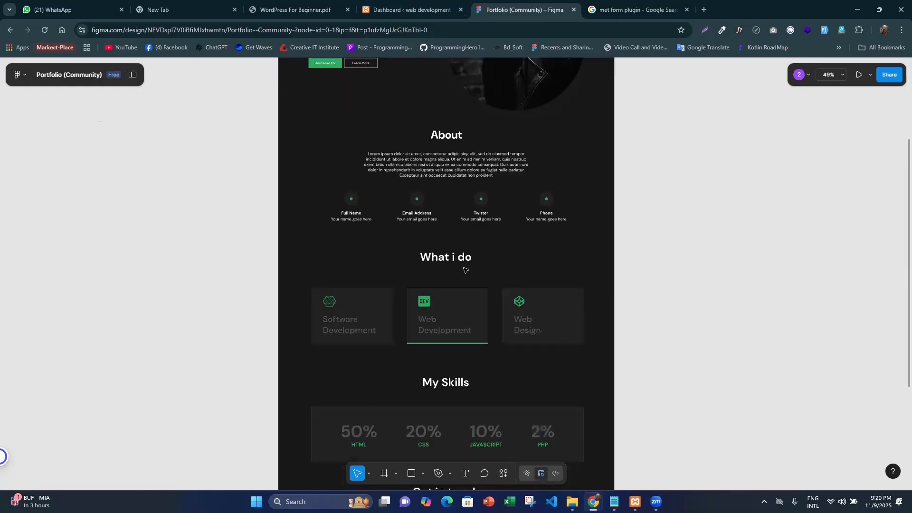
{"action": "scroll", "coordinate": [460, 266], "scroll_direction": "down", "scroll_amount": 1}
{"action": "scroll", "coordinate": [459, 264], "scroll_direction": "up", "scroll_amount": 4}
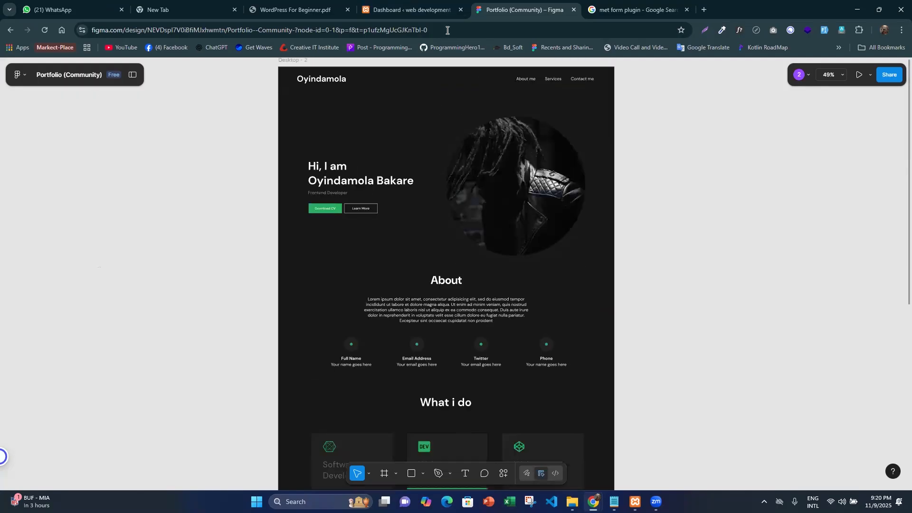
- Return to the local WordPress dashboard, open its themes page separately and browse the popular themes available for installation
{"action": "left_click", "coordinate": [427, 8]}
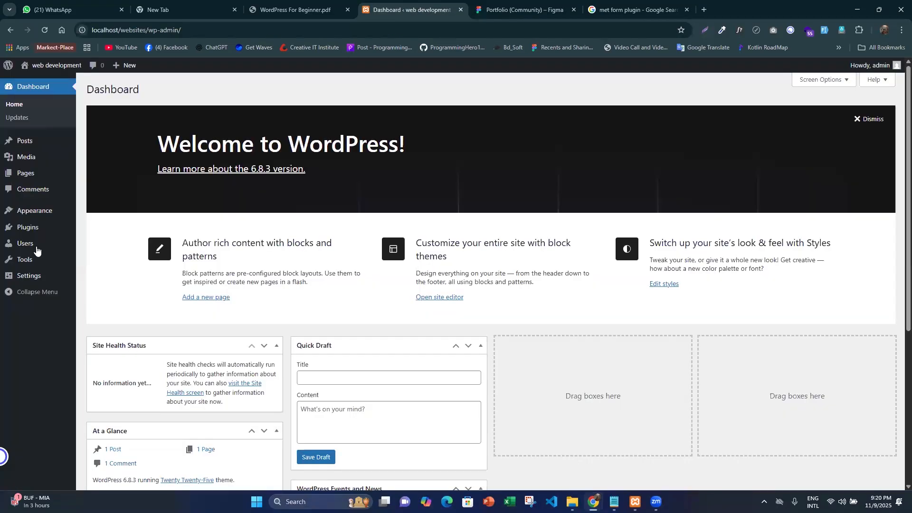
{"action": "mouse_move", "coordinate": [36, 207]}
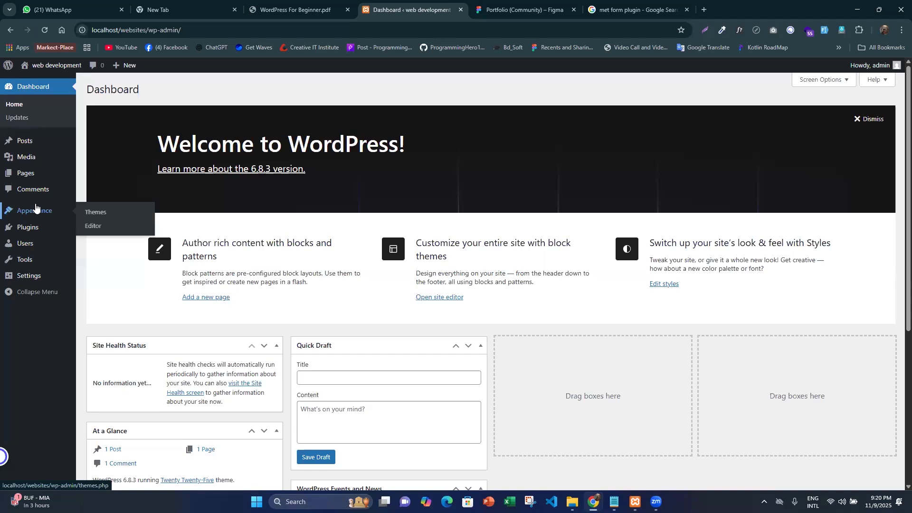
{"action": "middle_click", "coordinate": [118, 214]}
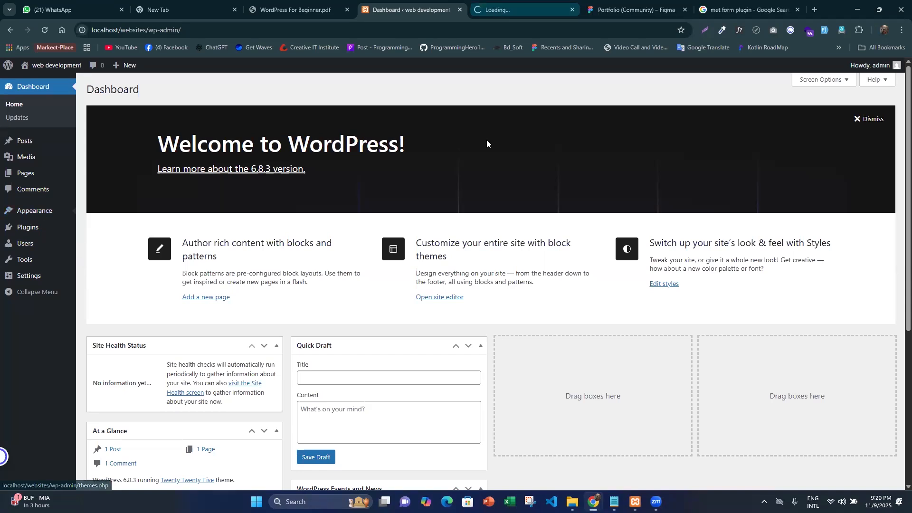
{"action": "key", "text": "ctrl+Tab"}
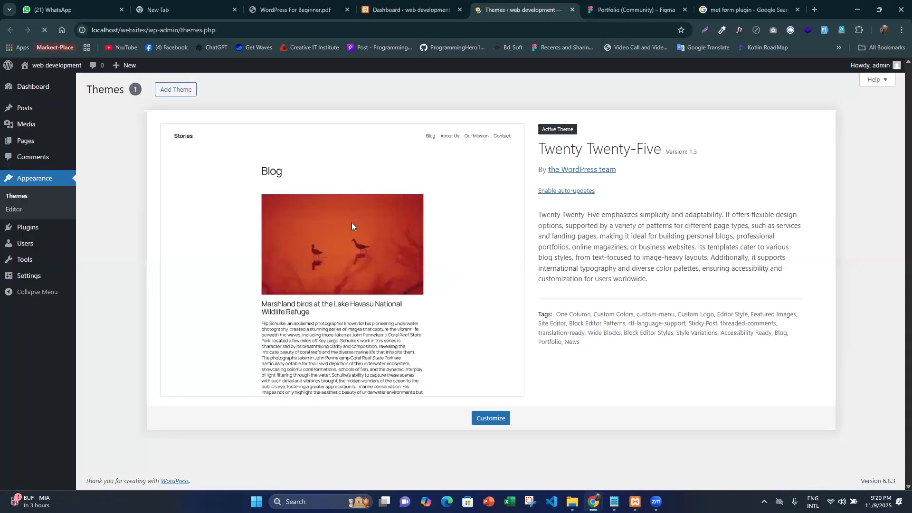
{"action": "left_click", "coordinate": [181, 89]}
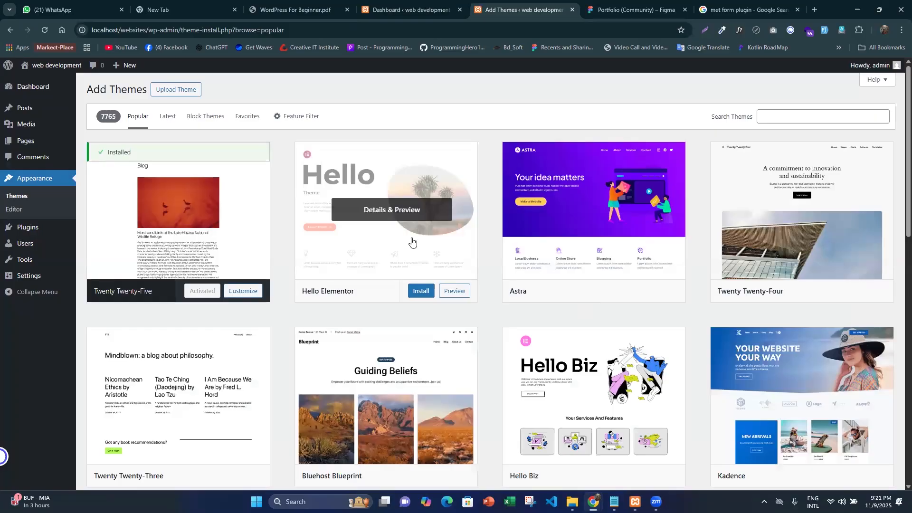
- Install the Hello Elementor theme from the popular themes and activate it
{"action": "left_click", "coordinate": [418, 296]}
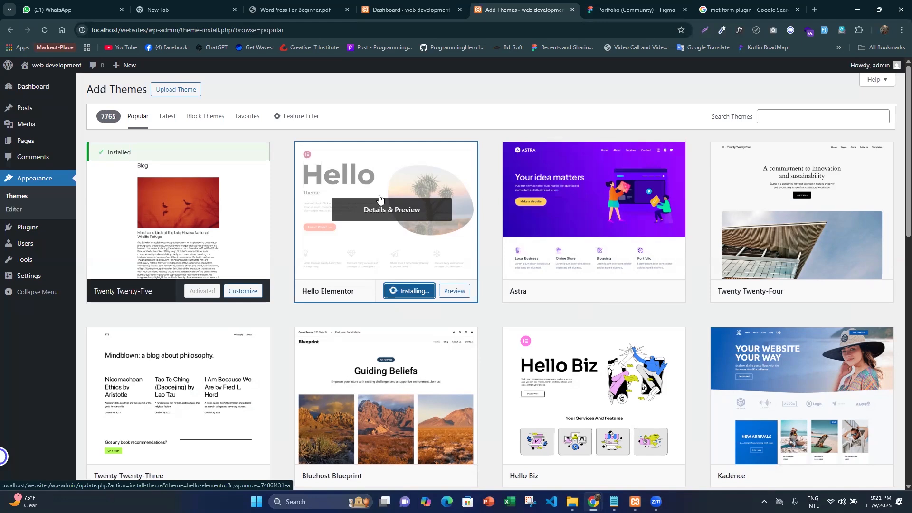
{"action": "scroll", "coordinate": [376, 206], "scroll_direction": "down", "scroll_amount": 8}
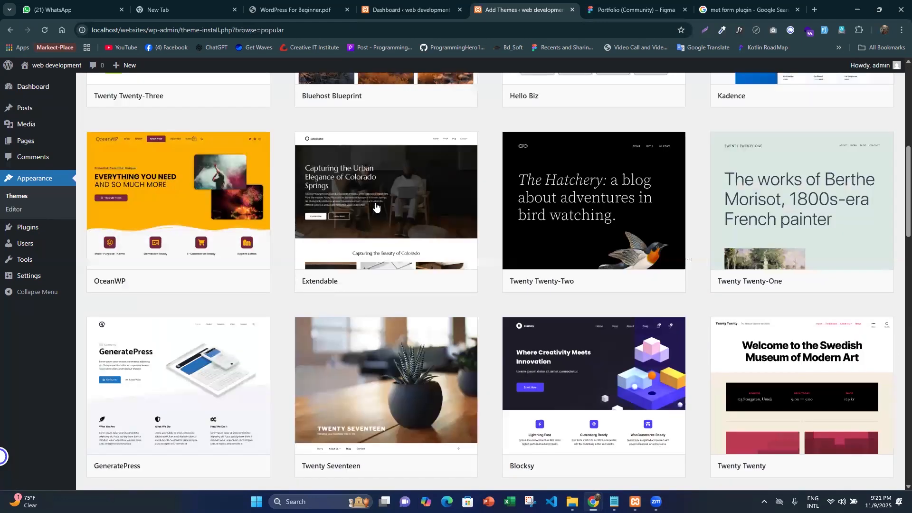
{"action": "scroll", "coordinate": [376, 205], "scroll_direction": "up", "scroll_amount": 8}
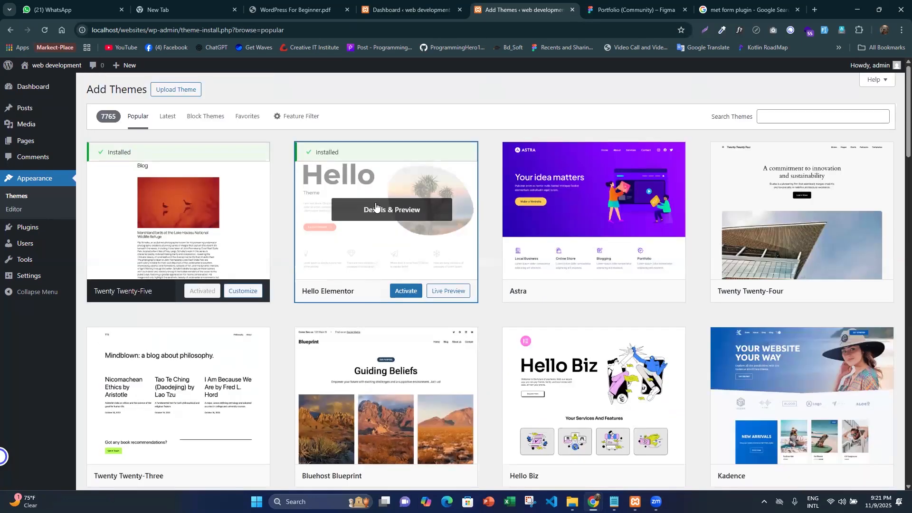
{"action": "left_click", "coordinate": [405, 291]}
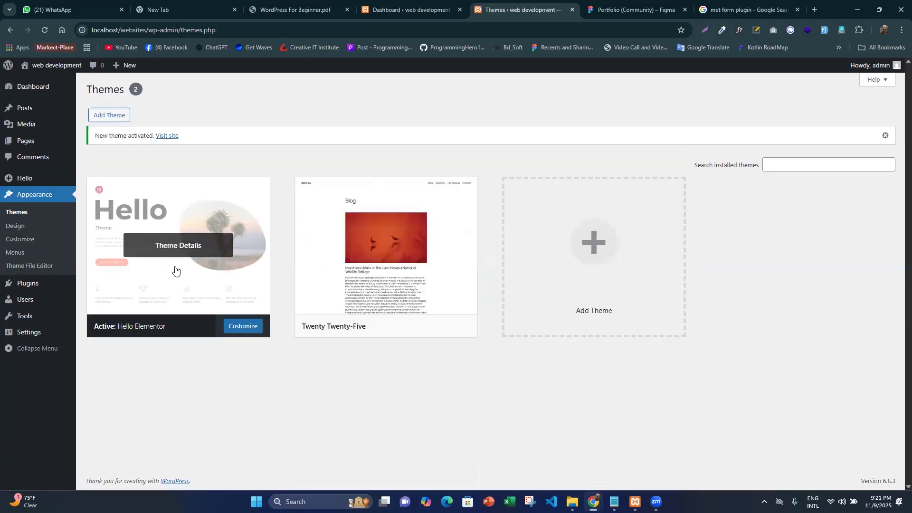
- Look over the Themes page, open the installed plugins list separately and review its plugins
{"action": "scroll", "coordinate": [164, 166], "scroll_direction": "down", "scroll_amount": 1}
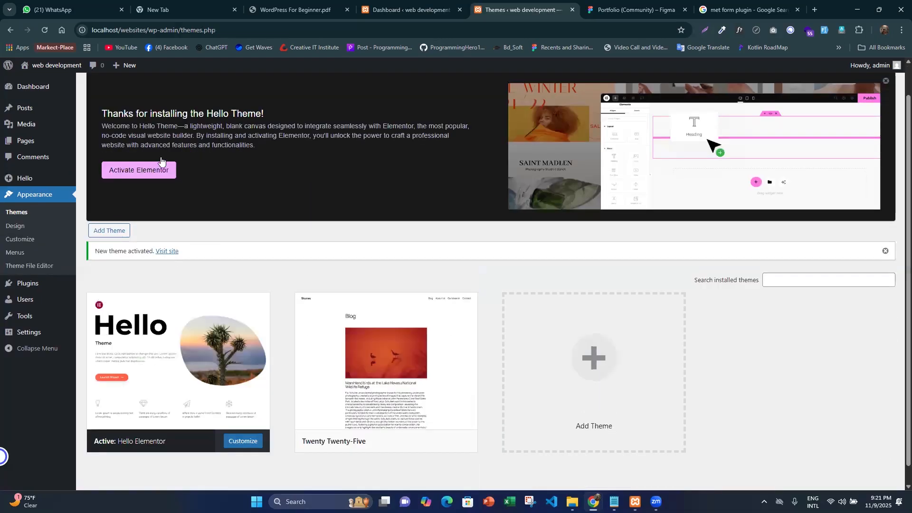
{"action": "scroll", "coordinate": [190, 159], "scroll_direction": "down", "scroll_amount": 1}
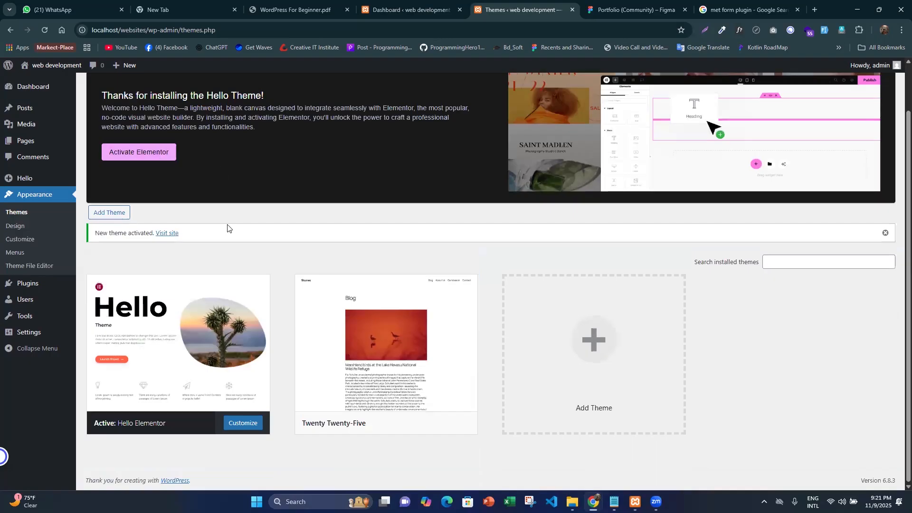
{"action": "scroll", "coordinate": [227, 228], "scroll_direction": "up", "scroll_amount": 1}
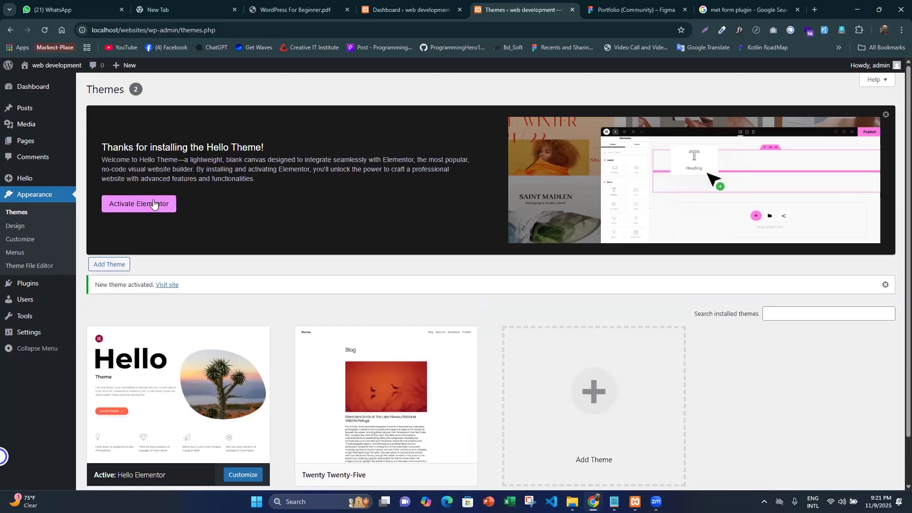
{"action": "left_click", "coordinate": [100, 290]}
{"action": "key", "text": "Tab"}
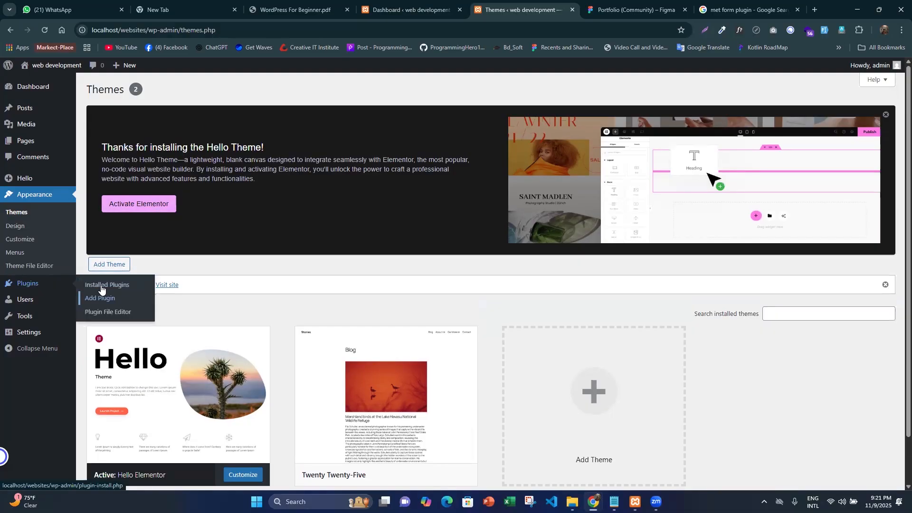
{"action": "left_click", "coordinate": [103, 289]}
{"action": "middle_click", "coordinate": [103, 285]}
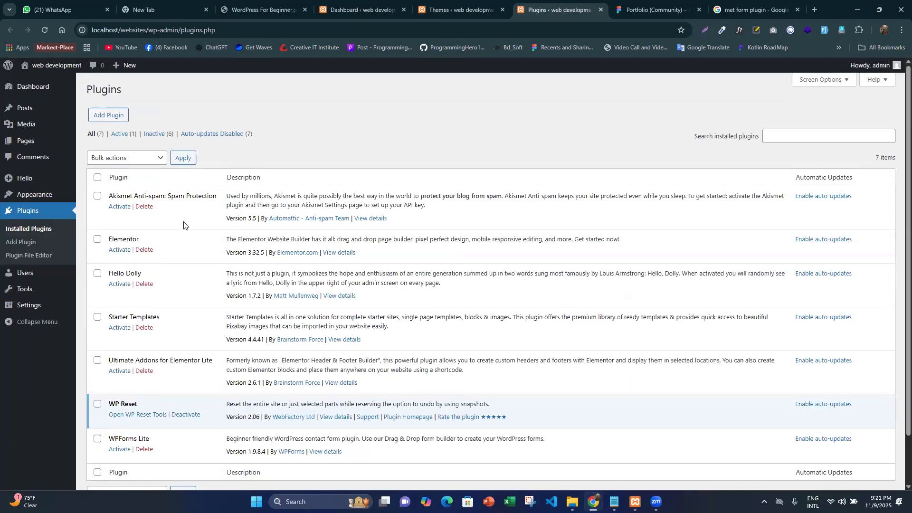
{"action": "scroll", "coordinate": [173, 237], "scroll_direction": "down", "scroll_amount": 2}
{"action": "scroll", "coordinate": [178, 331], "scroll_direction": "down", "scroll_amount": 2}
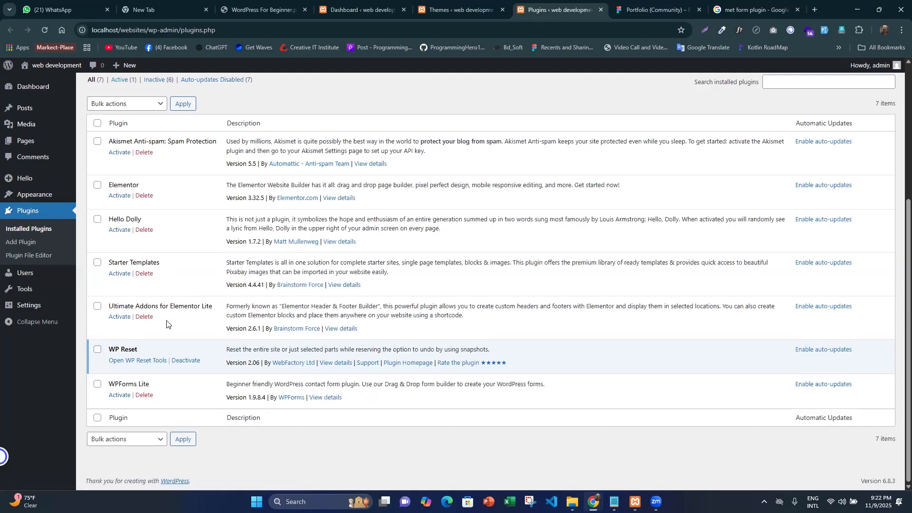
- Select all installed plugins except Elementor and bulk delete them, confirming the deletion
{"action": "left_click", "coordinate": [98, 124]}
{"action": "left_click", "coordinate": [97, 185]}
{"action": "left_click", "coordinate": [142, 105]}
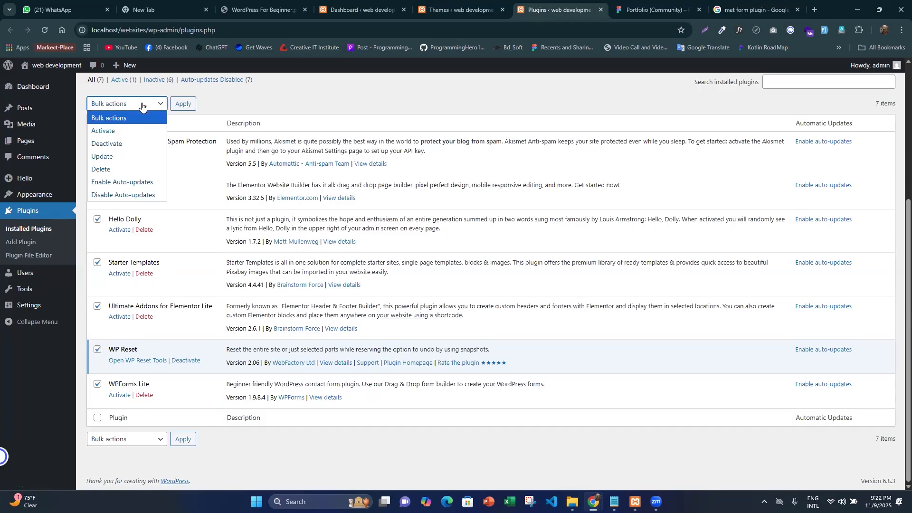
{"action": "left_click", "coordinate": [120, 171]}
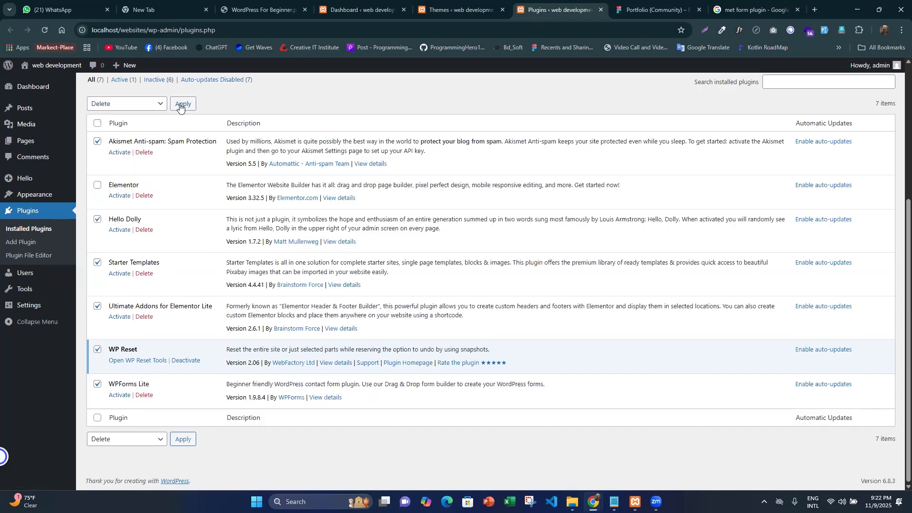
{"action": "left_click", "coordinate": [183, 103]}
{"action": "left_click", "coordinate": [494, 102]}
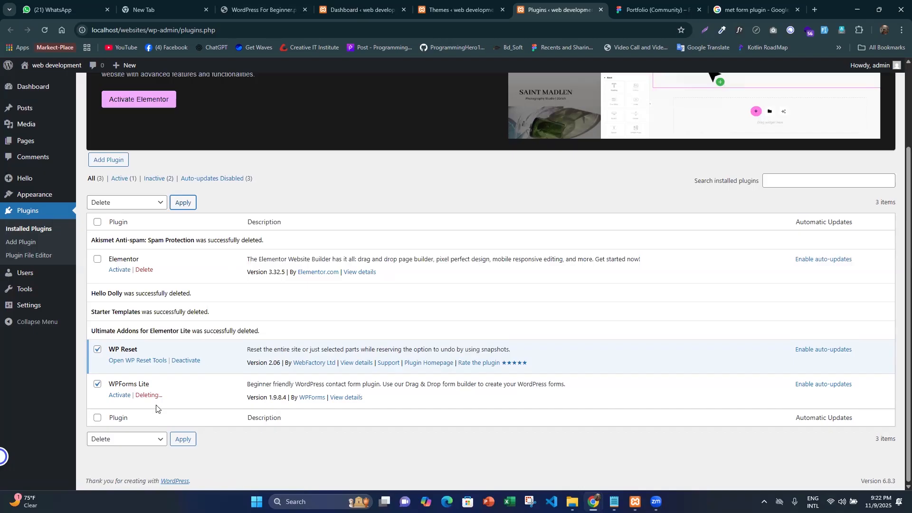
- Activate the Elementor plugin from the installed plugins list
{"action": "scroll", "coordinate": [218, 354], "scroll_direction": "up", "scroll_amount": 2}
{"action": "scroll", "coordinate": [218, 354], "scroll_direction": "down", "scroll_amount": 2}
{"action": "left_click", "coordinate": [122, 269]}
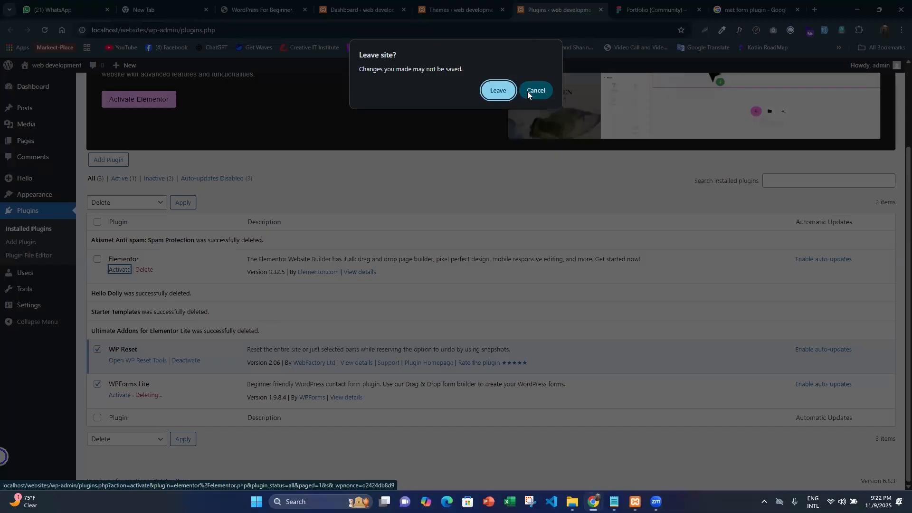
{"action": "left_click", "coordinate": [528, 93]}
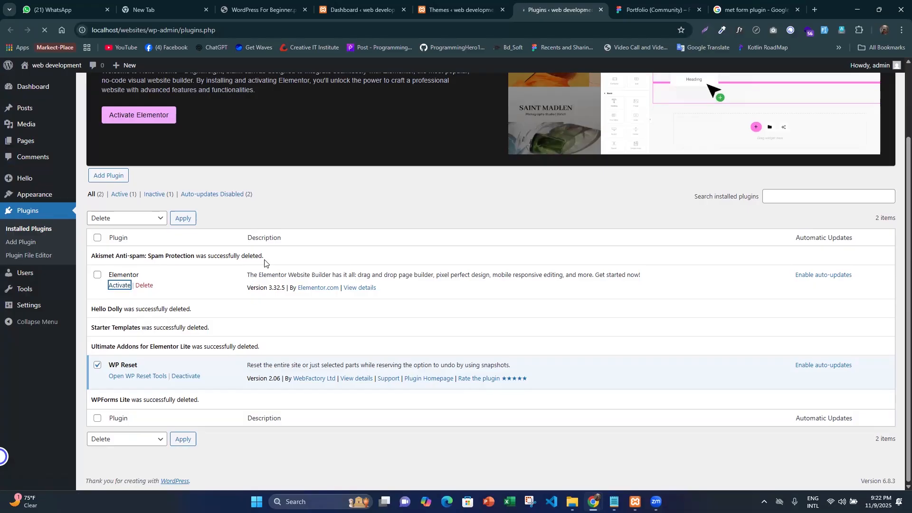
{"action": "left_click", "coordinate": [319, 202]}
- Deactivate the WP Reset plugin and delete it with its data
{"action": "left_click", "coordinate": [185, 378]}
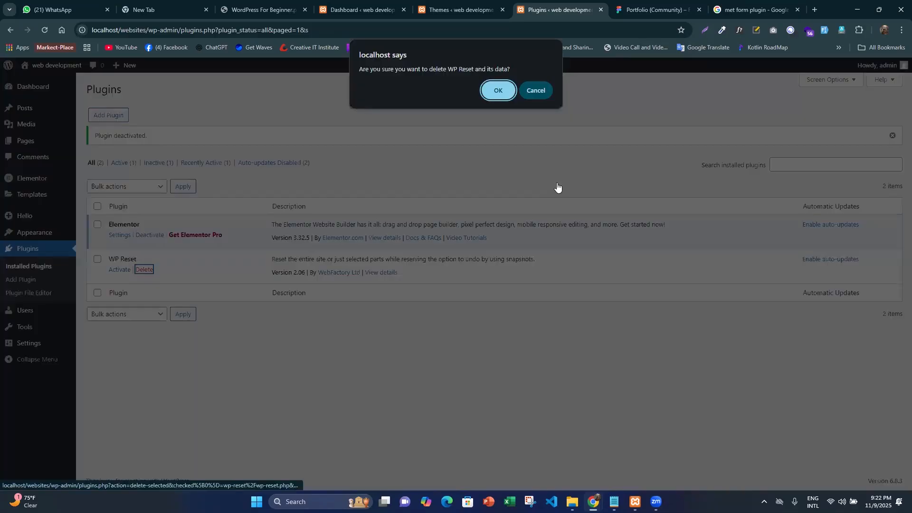
{"action": "key", "text": "Return"}
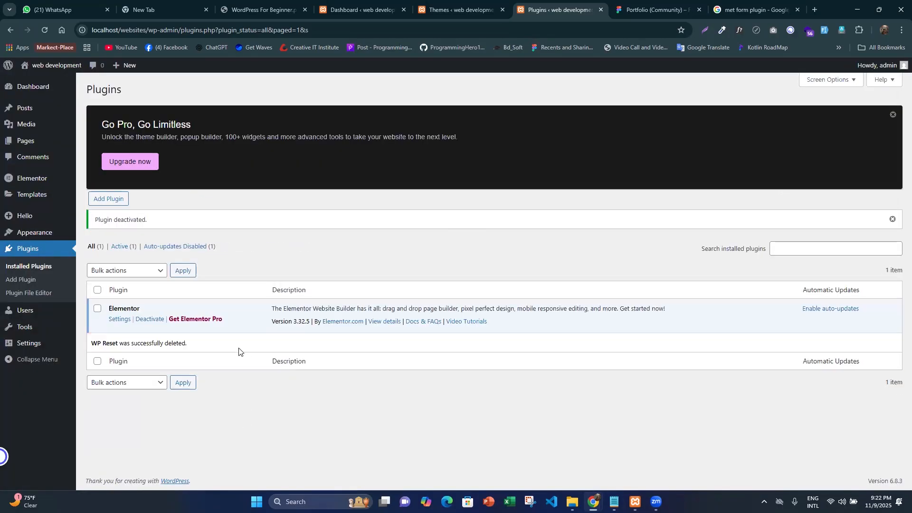
- Begin adding a plugin by file upload and search the Downloads folder for "elementor"
{"action": "left_click", "coordinate": [116, 201]}
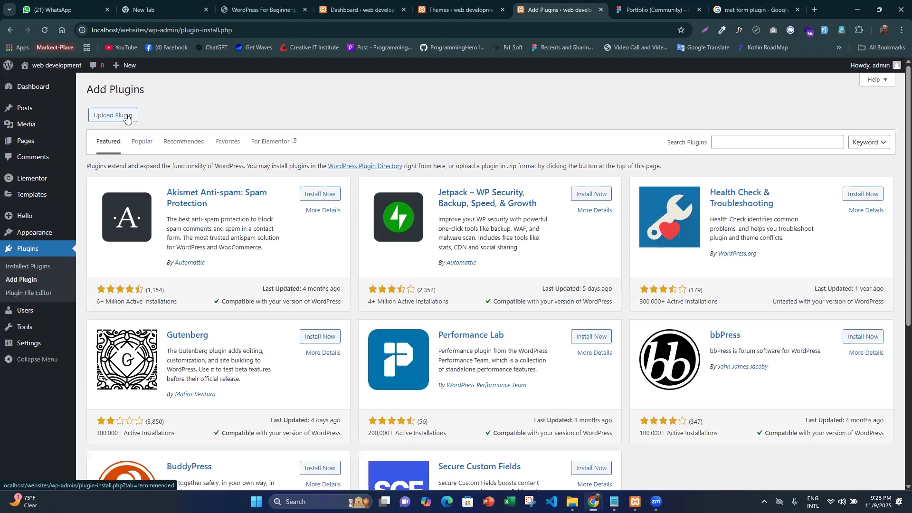
{"action": "left_click", "coordinate": [126, 118]}
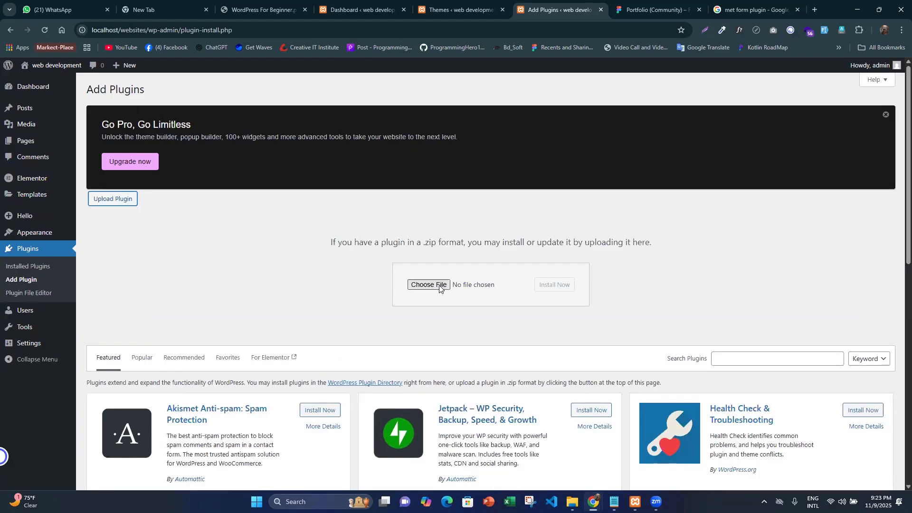
{"action": "left_click", "coordinate": [429, 285]}
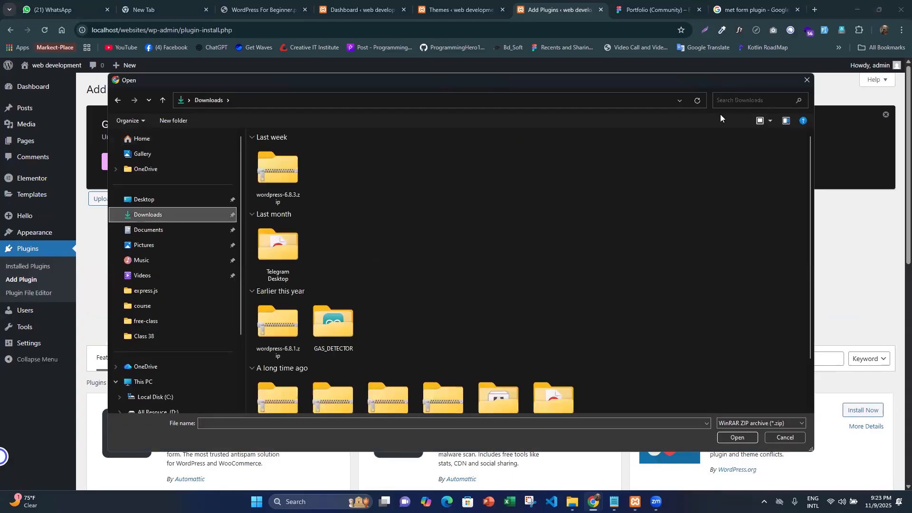
{"action": "left_click", "coordinate": [728, 101]}
{"action": "type", "text": "elem"}
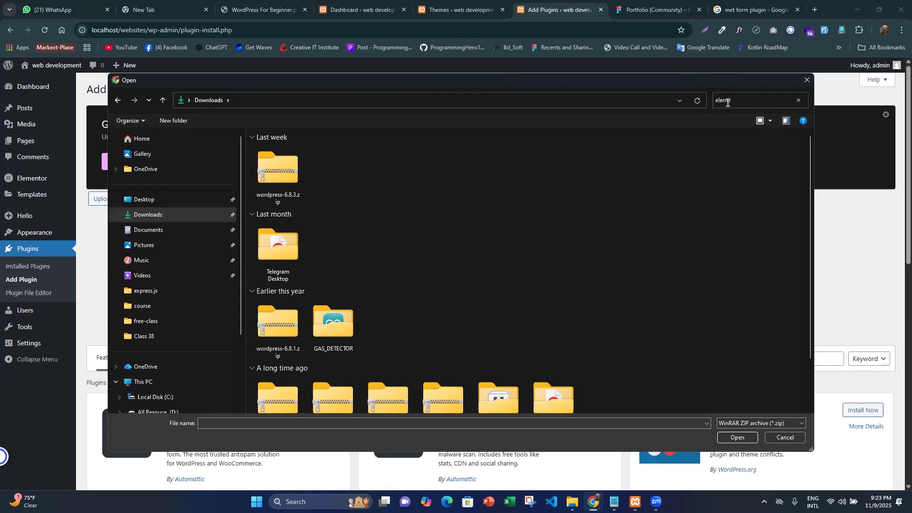
{"action": "type", "text": "entor"}
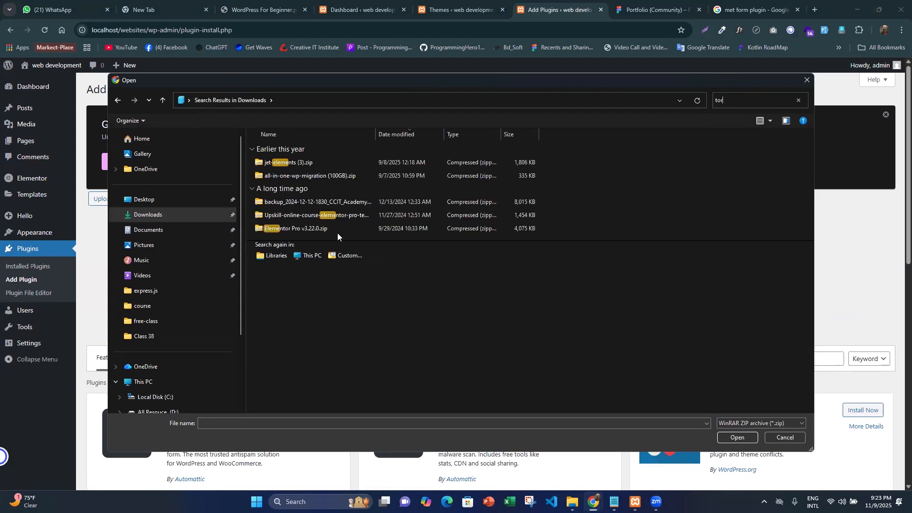
{"action": "key", "text": "BackSpace"}
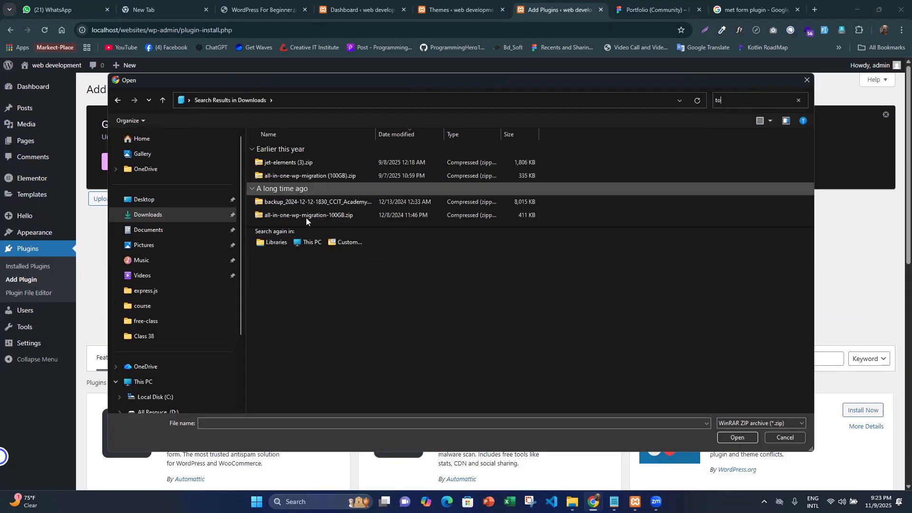
{"action": "key", "text": "BackSpace"}
{"action": "key", "text": "BackSpace"}
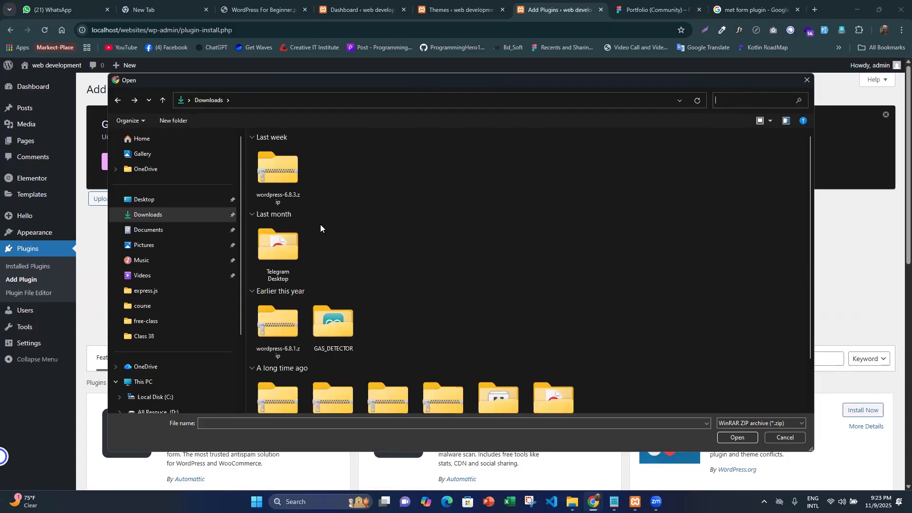
{"action": "type", "text": "elementor"}
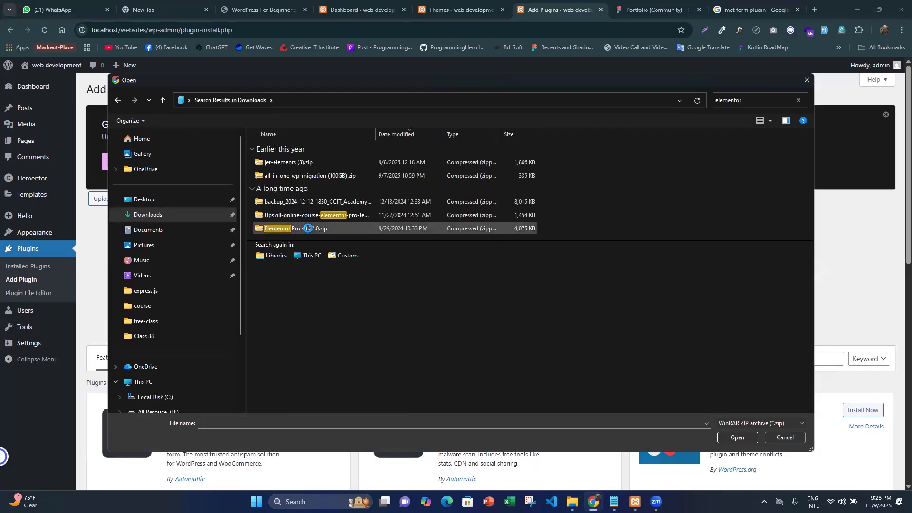
- Upload and install the plugin file Elementor Pro v3.22.0.zip and activate it
{"action": "left_click", "coordinate": [307, 228]}
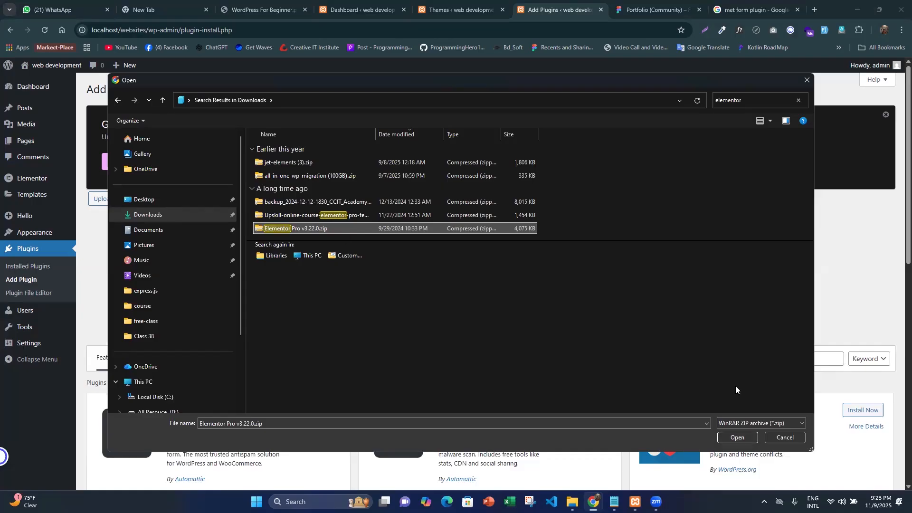
{"action": "left_click", "coordinate": [734, 437]}
{"action": "left_click", "coordinate": [551, 284]}
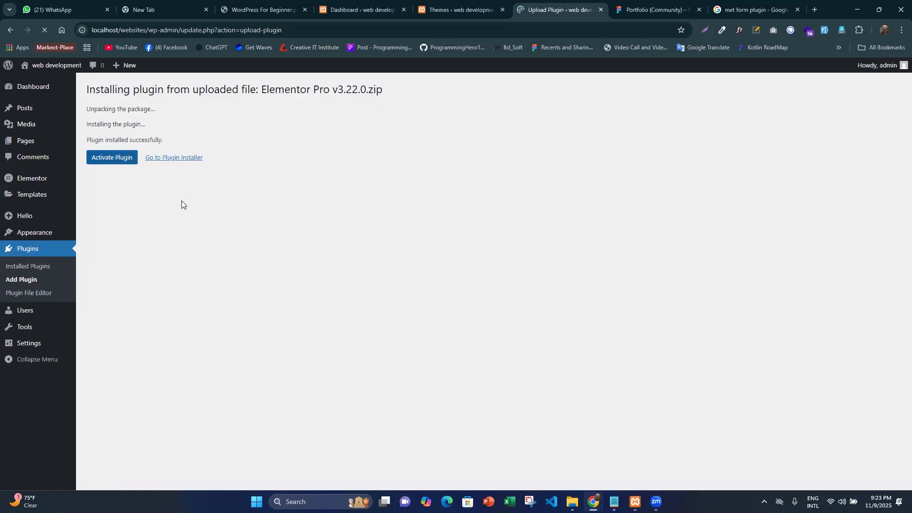
{"action": "key", "text": "Tab"}
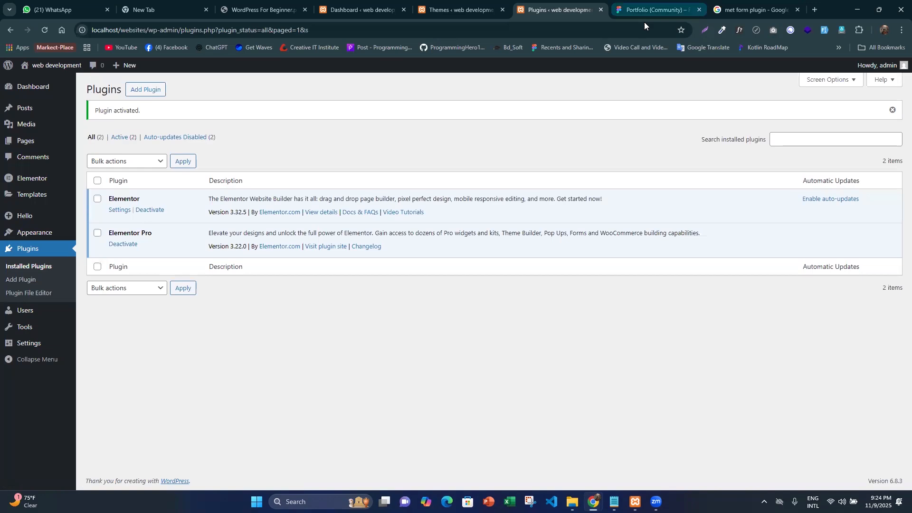
- Switch to the Figma portfolio design and load figma.com in a separate incognito browser window
{"action": "key", "text": "ctrl+Tab"}
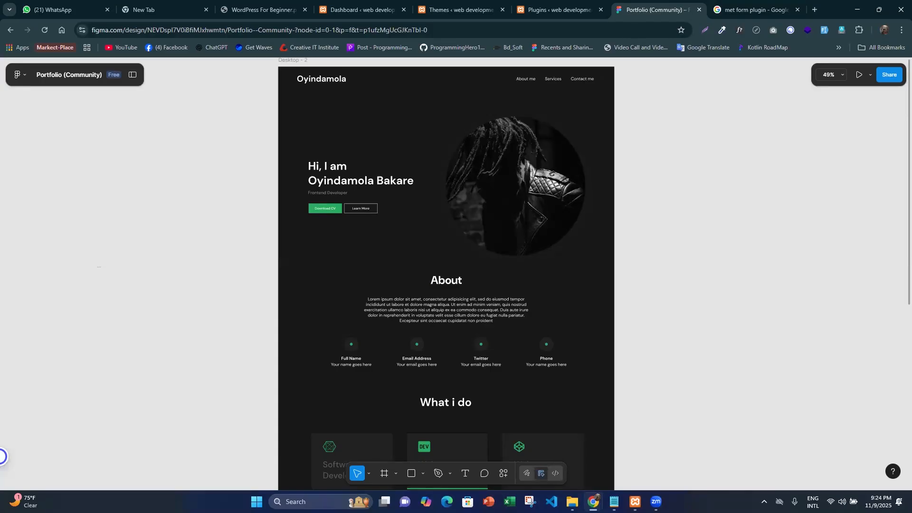
{"action": "mouse_move", "coordinate": [596, 497]}
{"action": "left_click", "coordinate": [644, 455]}
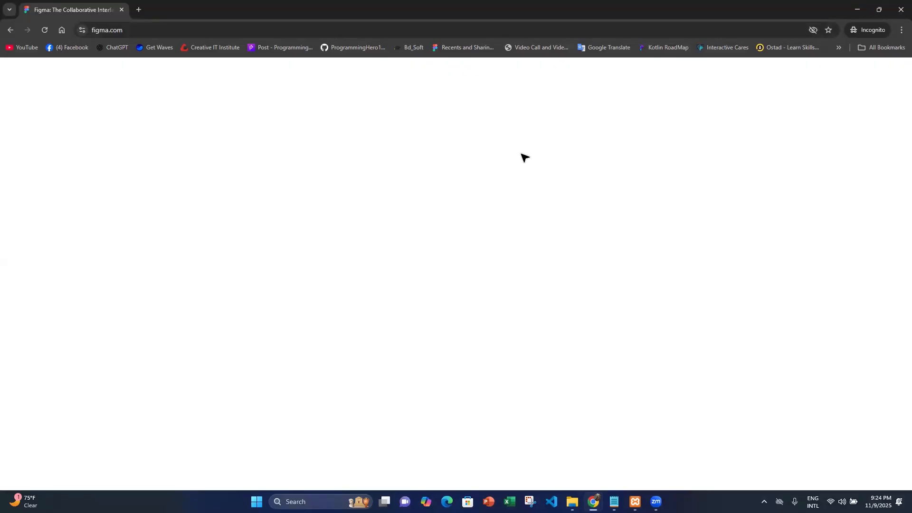
{"action": "key", "text": "ctrl+l"}
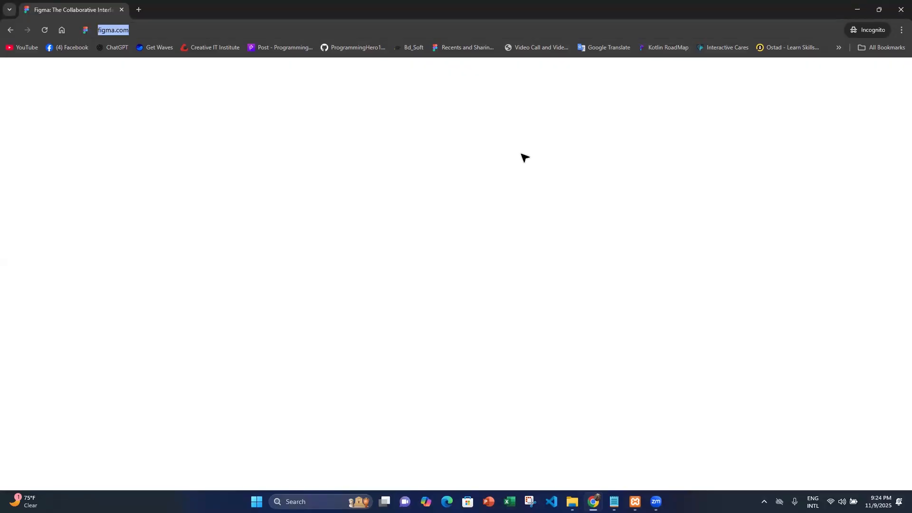
{"action": "key", "text": "Return"}
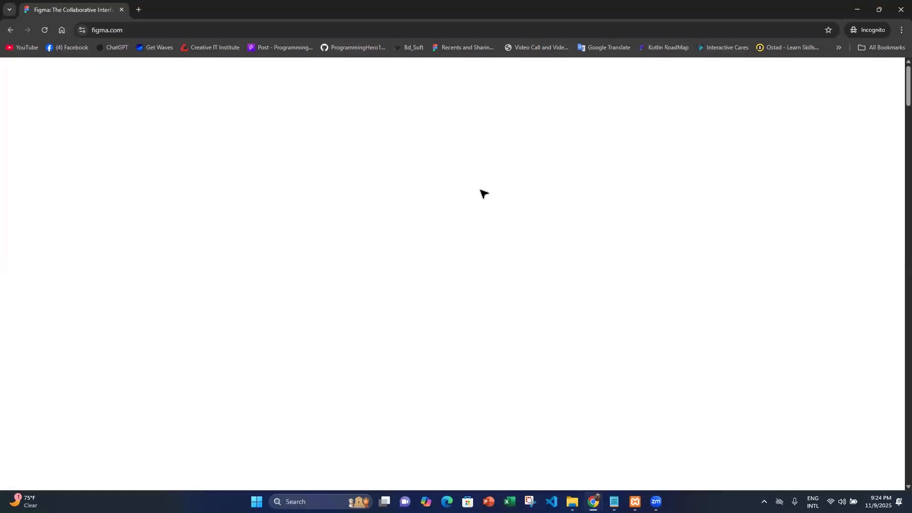
- Start Figma's get-started process and continue with the account email address
{"action": "left_click", "coordinate": [757, 81]}
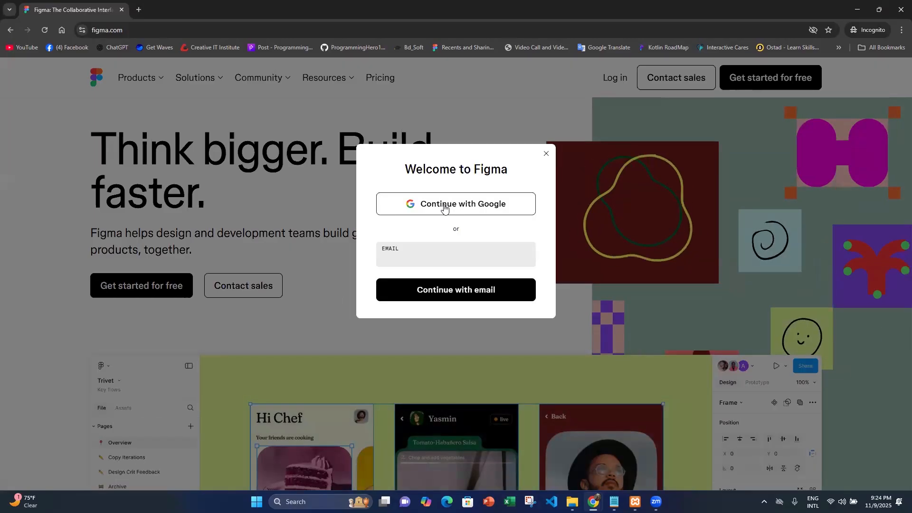
{"action": "left_click", "coordinate": [415, 253]}
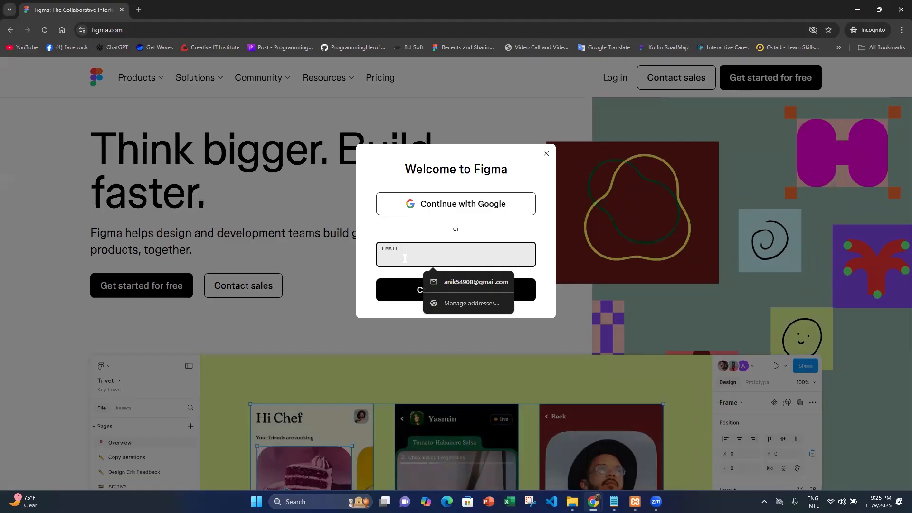
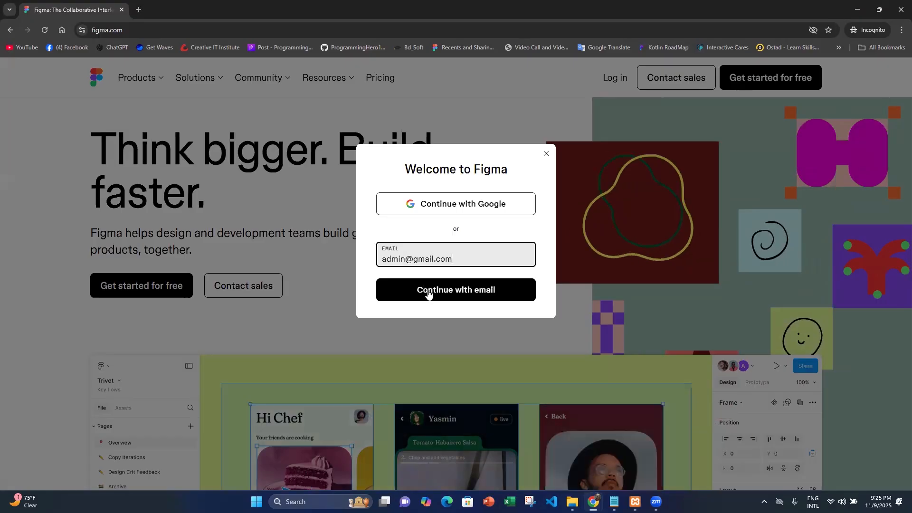
{"action": "left_click", "coordinate": [429, 293]}
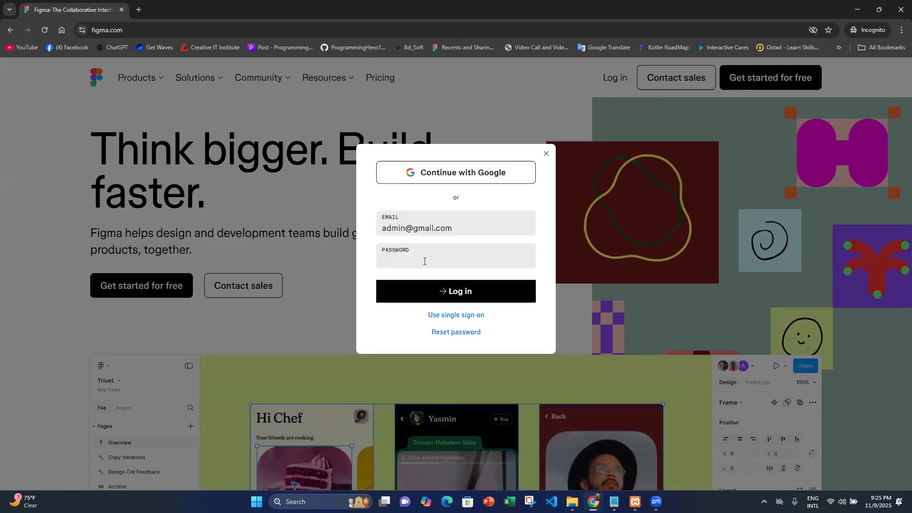
- Try the Google sign-in option for the Figma account and leave the login dialog
{"action": "left_click", "coordinate": [424, 264]}
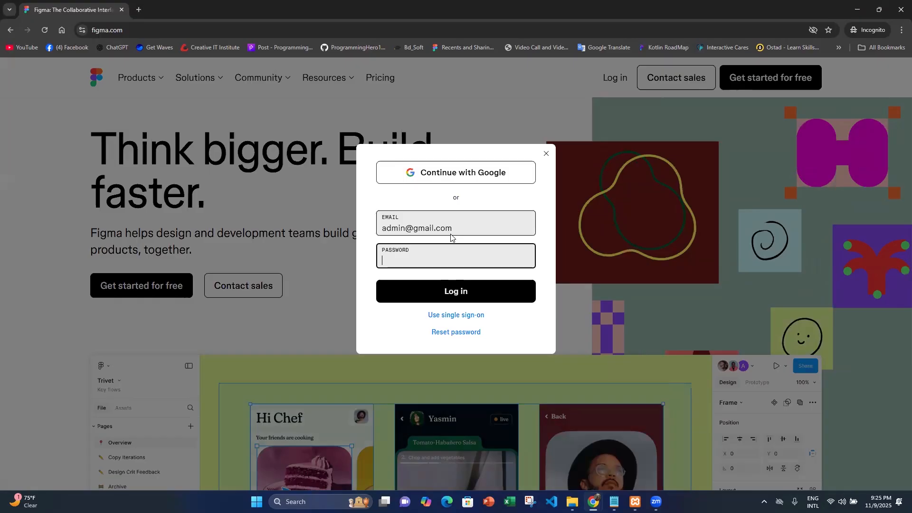
{"action": "key", "text": "Return"}
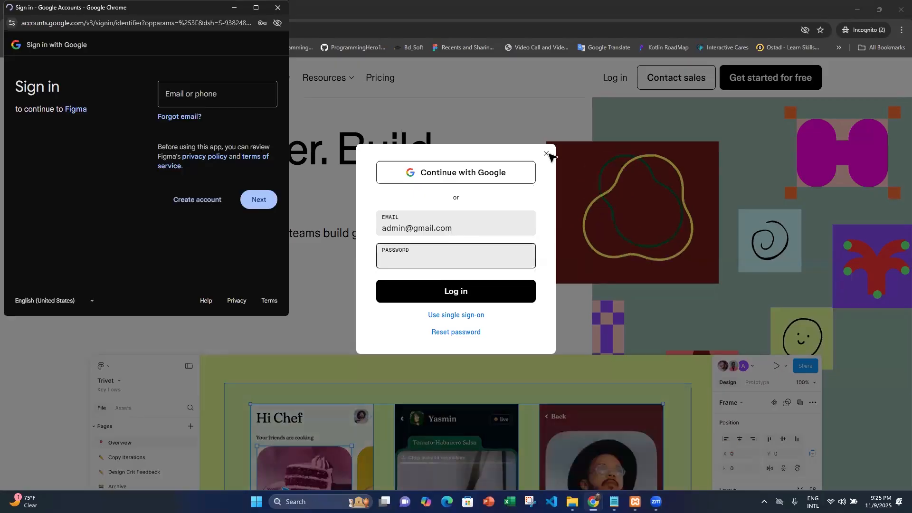
{"action": "key", "text": "Escape"}
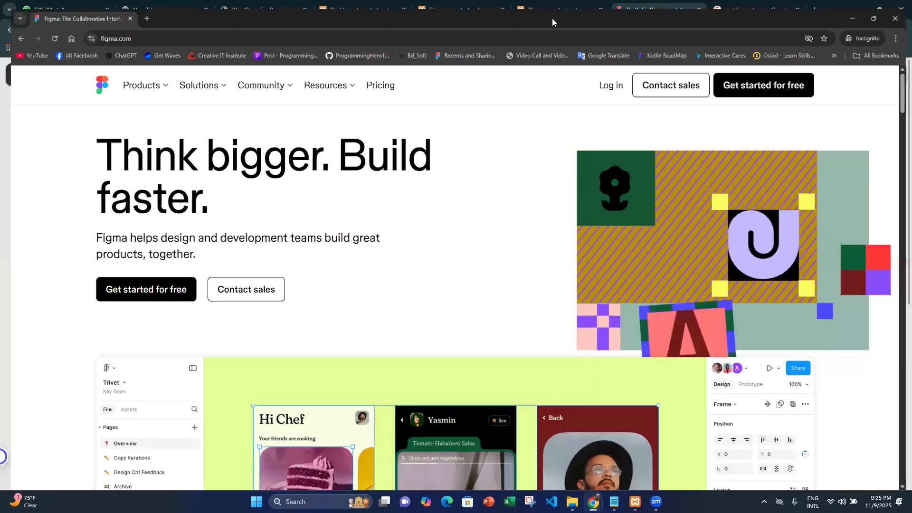
- Return to the WordPress admin, close the Plugins page and open a new blank page in a separate tab
{"action": "key", "text": "alt+Tab"}
{"action": "left_click", "coordinate": [553, 6]}
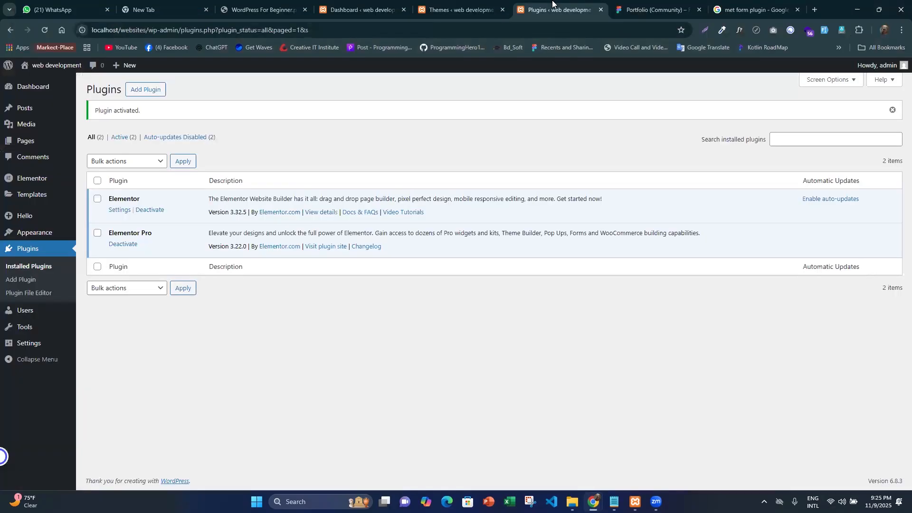
{"action": "key", "text": "ctrl+w"}
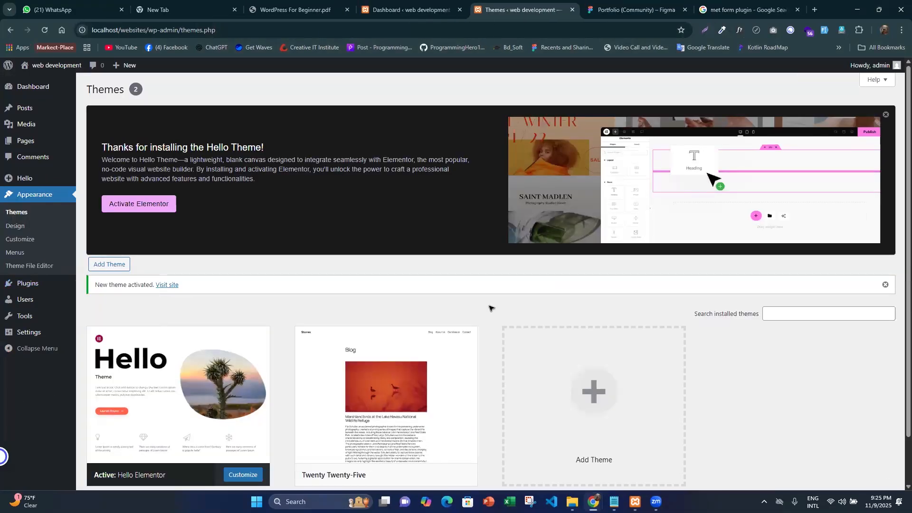
{"action": "key", "text": "ctrl+Tab"}
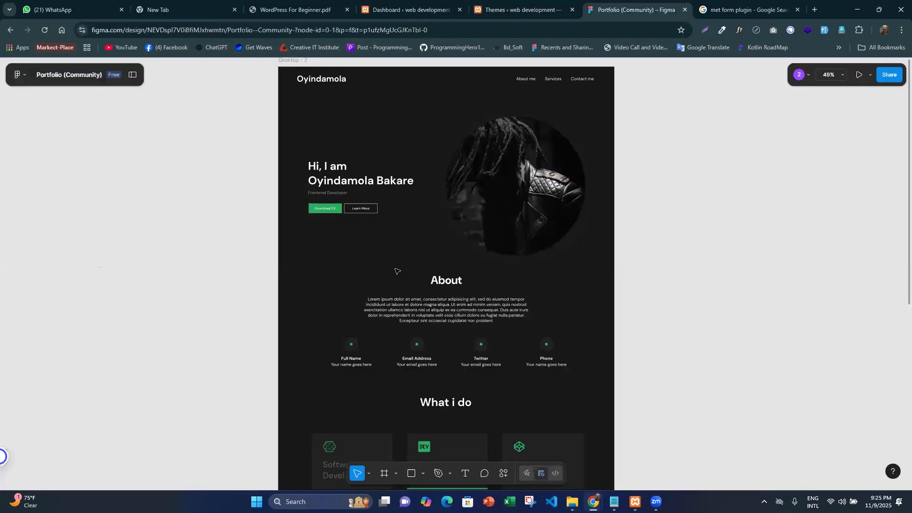
{"action": "left_click", "coordinate": [506, 7]}
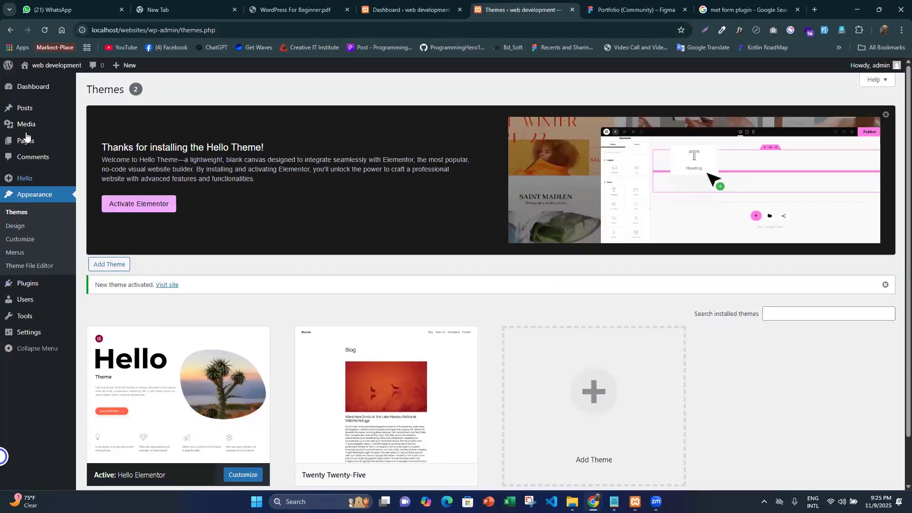
{"action": "mouse_move", "coordinate": [26, 138]}
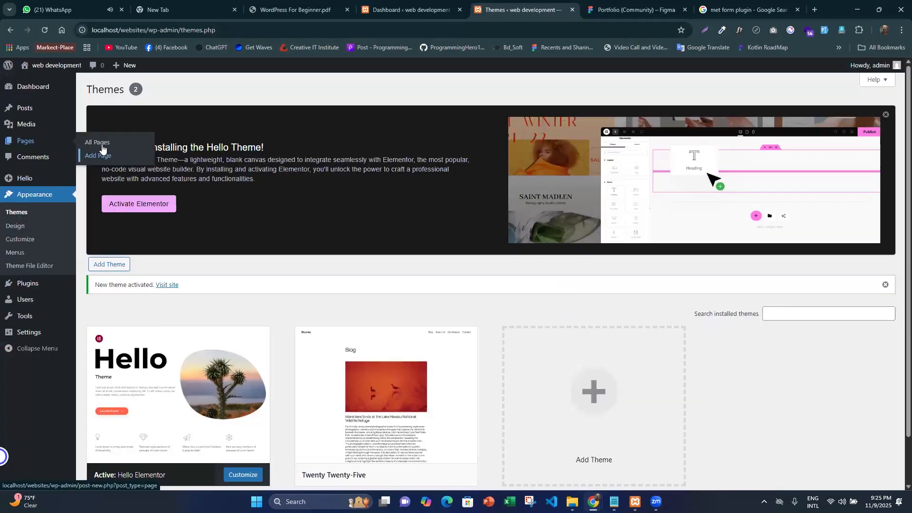
{"action": "middle_click", "coordinate": [102, 157]}
{"action": "left_click", "coordinate": [566, 19]}
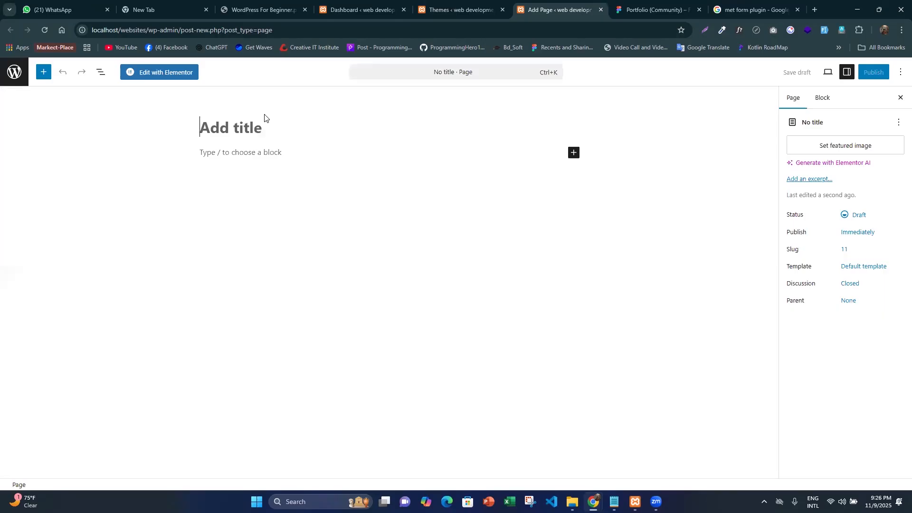
- Title the new page "Home" and publish it
{"action": "type", "text": "Home"}
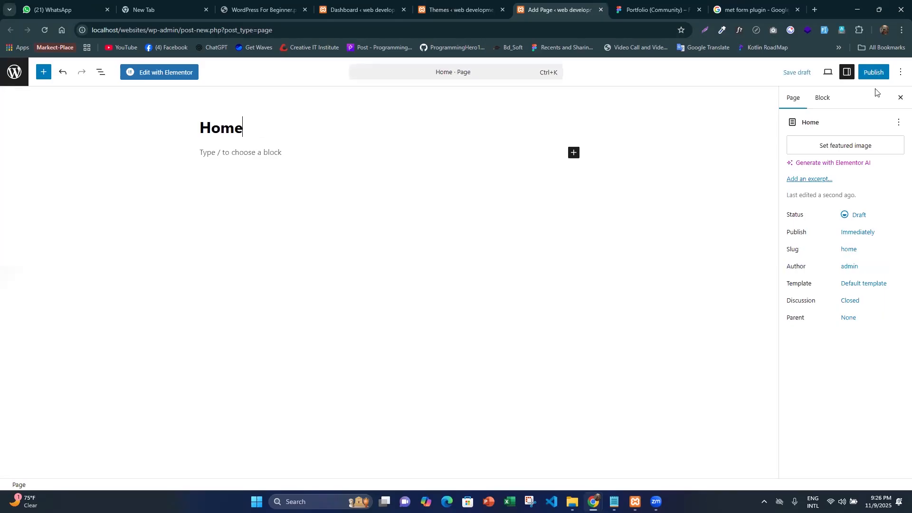
{"action": "left_click", "coordinate": [874, 74]}
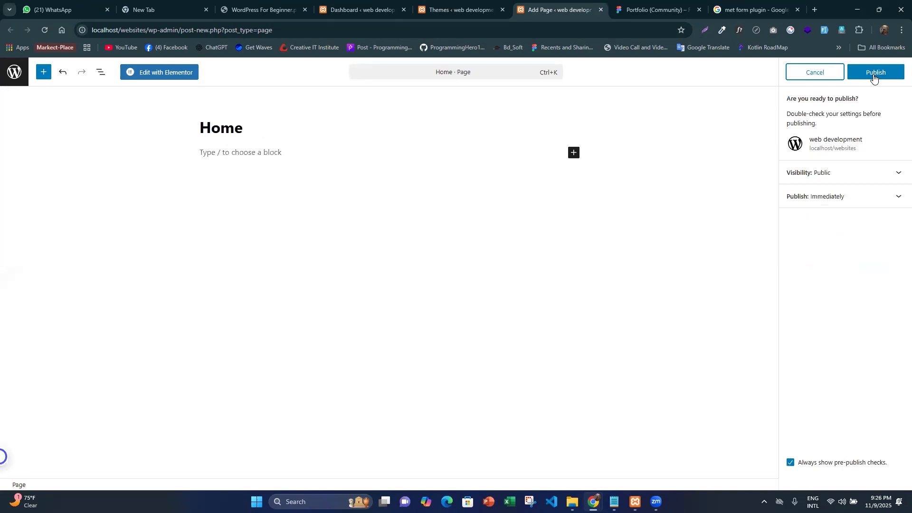
{"action": "left_click", "coordinate": [875, 73]}
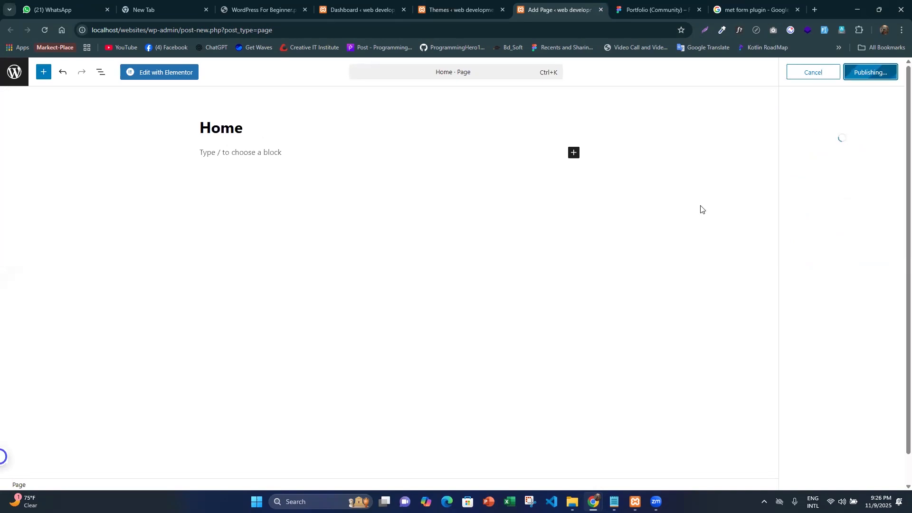
- Open the Home page in the Elementor editor and skip the AI notification
{"action": "left_click", "coordinate": [163, 74]}
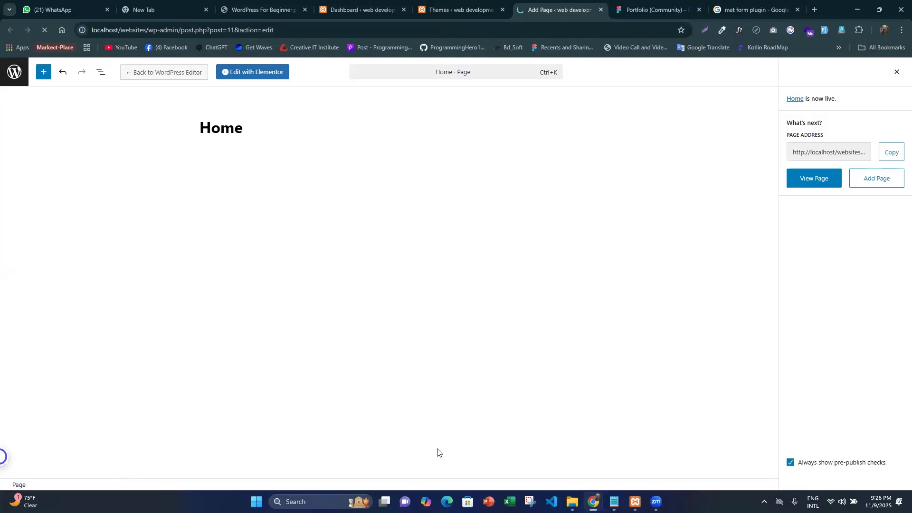
{"action": "left_click", "coordinate": [386, 329]}
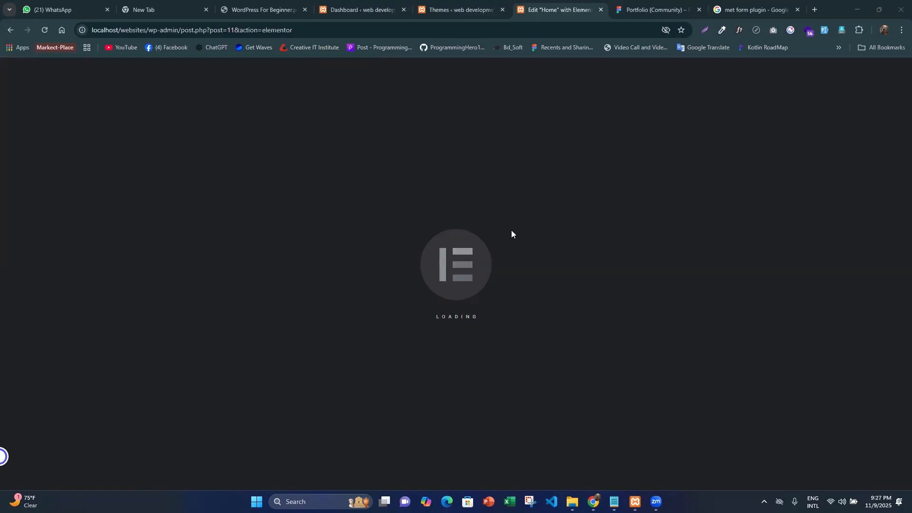
{"action": "left_click", "coordinate": [670, 6]}
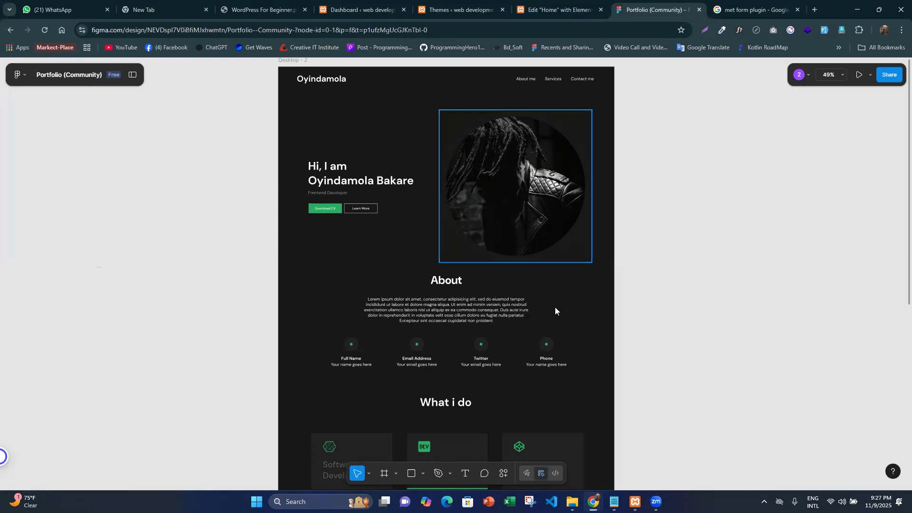
{"action": "left_click", "coordinate": [554, 10]}
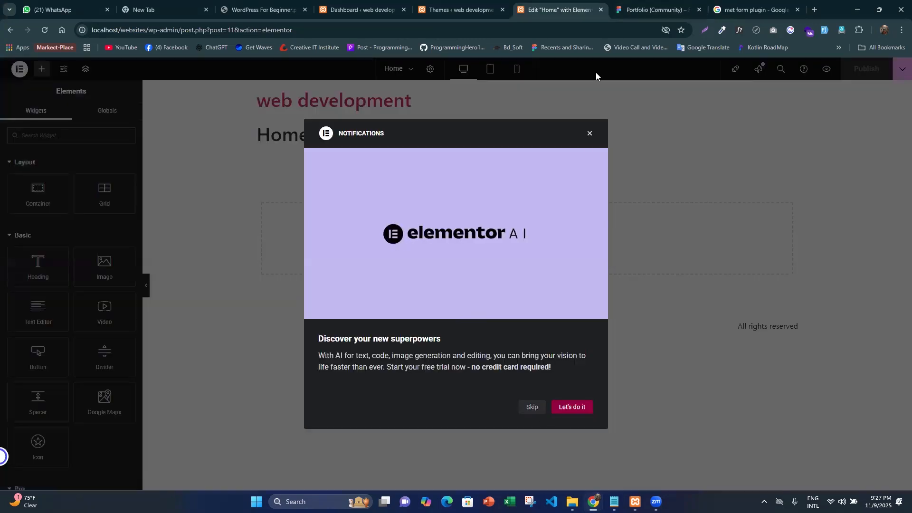
{"action": "left_click", "coordinate": [532, 408]}
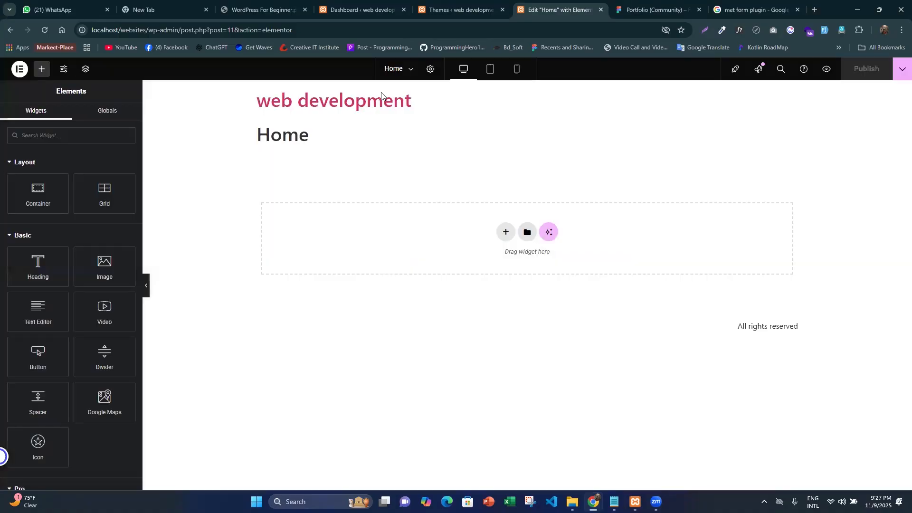
- Set the Home page's layout to Elementor Full Width in the page settings
{"action": "left_click", "coordinate": [427, 69]}
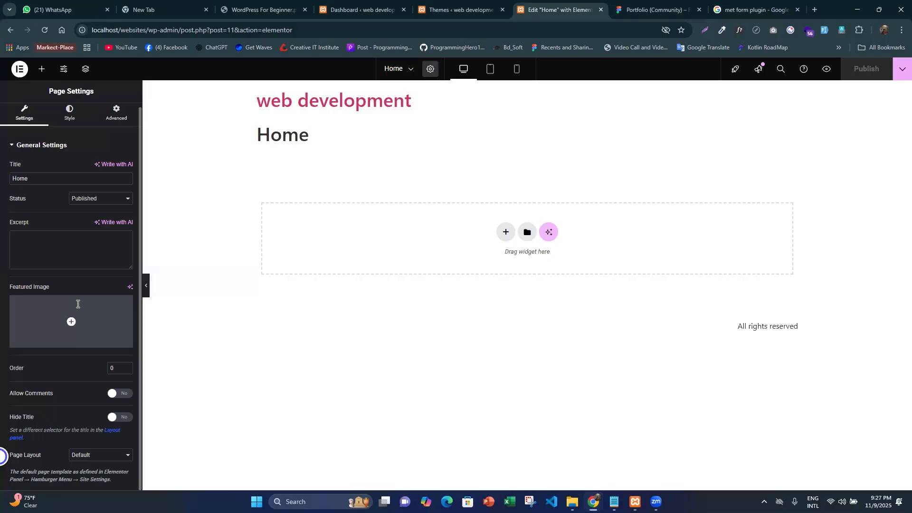
{"action": "left_click", "coordinate": [92, 455]}
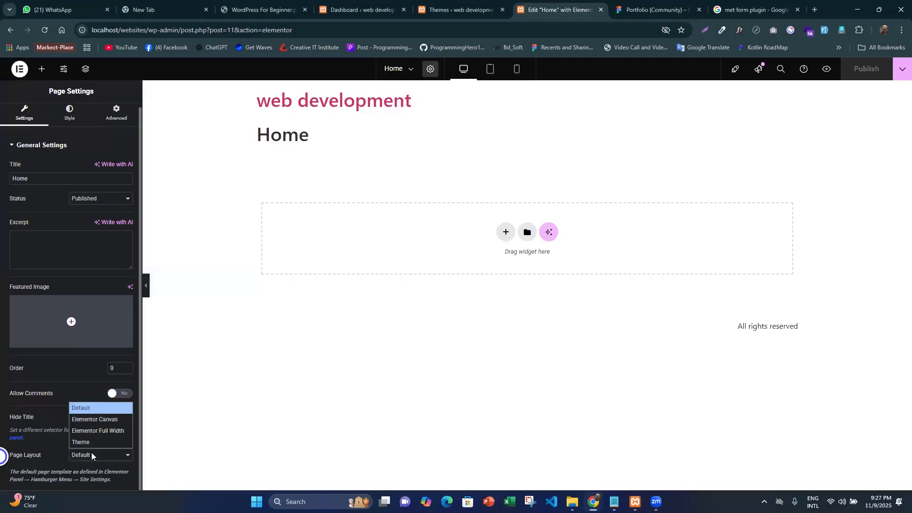
{"action": "left_click", "coordinate": [101, 431]}
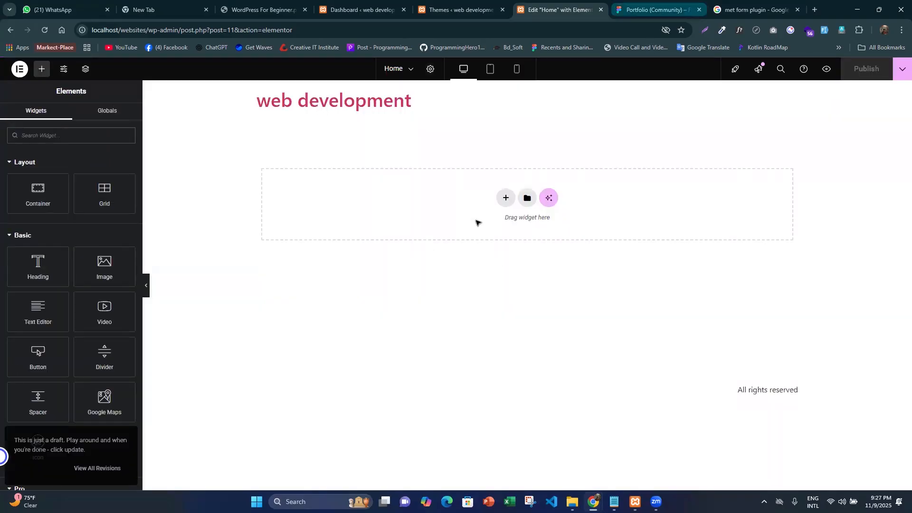
- Check the Figma hero design and add a Flexbox container with the single vertical-direction structure to the page
{"action": "key", "text": "ctrl+Tab"}
{"action": "scroll", "coordinate": [455, 217], "scroll_direction": "up", "scroll_amount": 2}
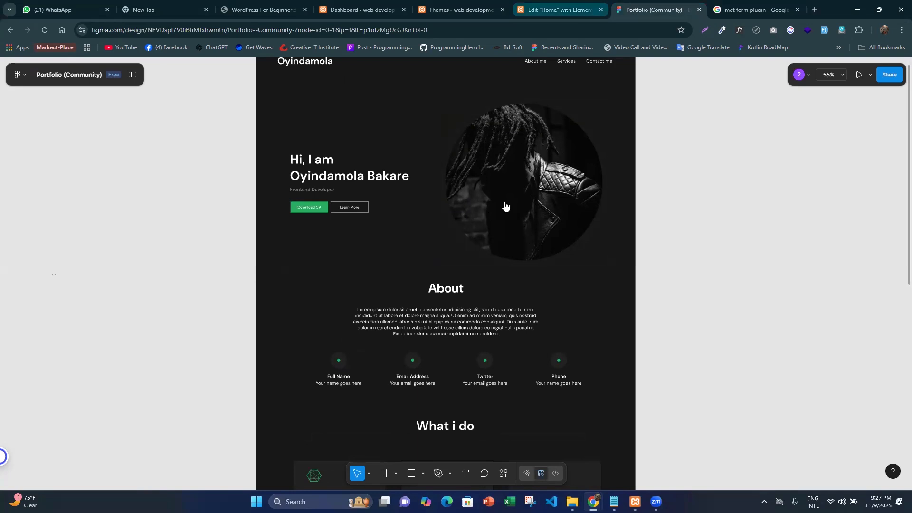
{"action": "key", "text": "ctrl+shift+Tab"}
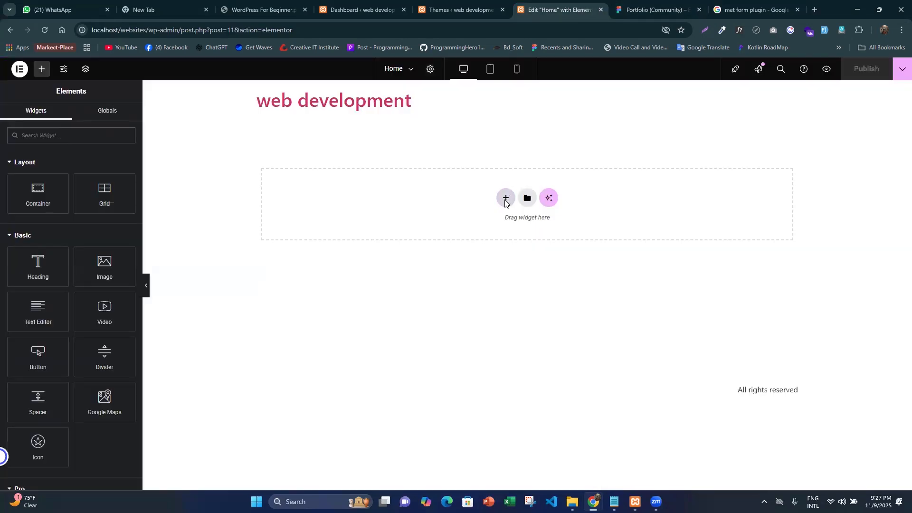
{"action": "left_click", "coordinate": [506, 202]}
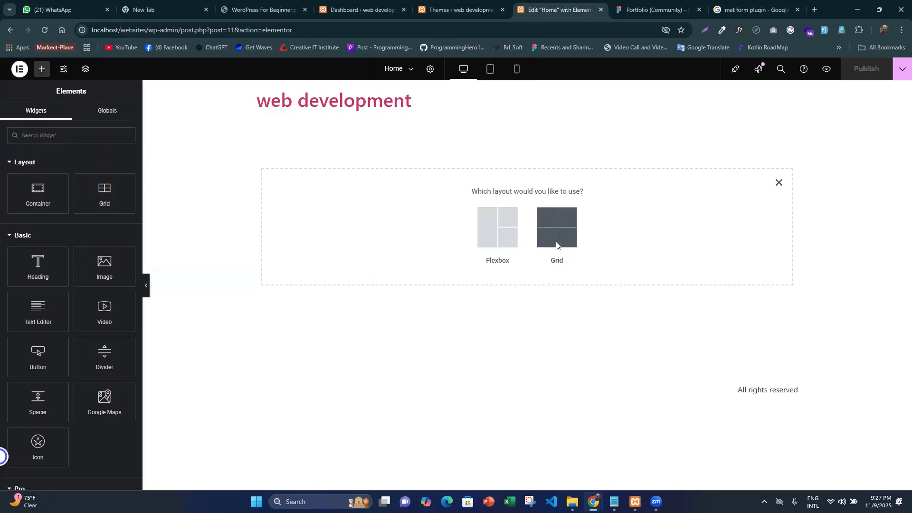
{"action": "left_click", "coordinate": [492, 236]}
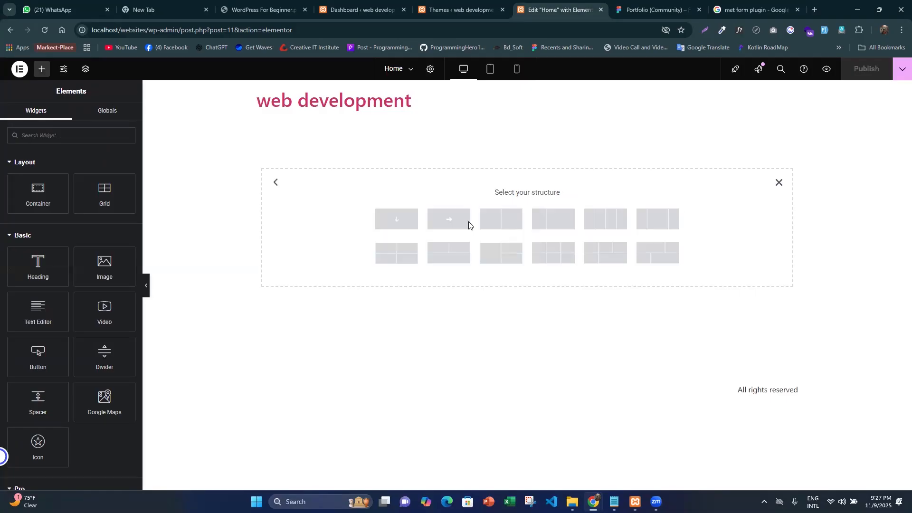
{"action": "left_click", "coordinate": [394, 232]}
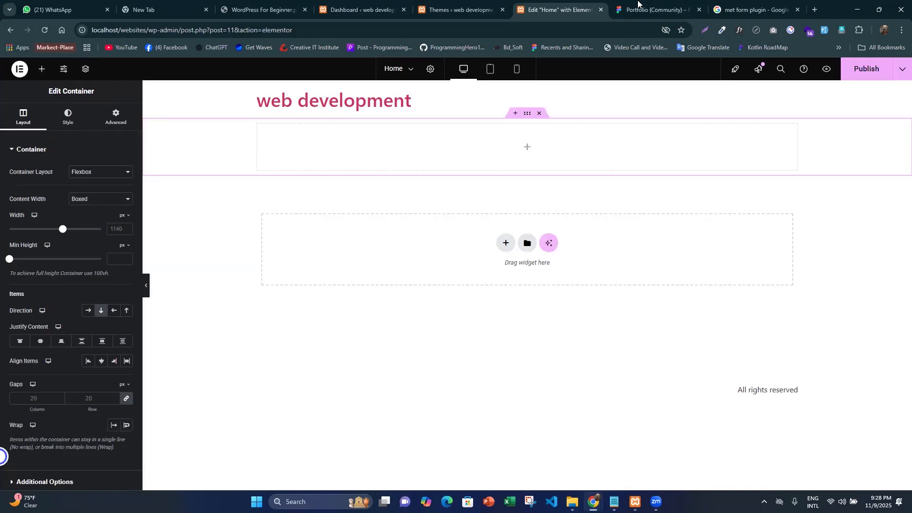
- Compare with the Figma hero section and place a nested Container inside the new container
{"action": "left_click", "coordinate": [638, 5]}
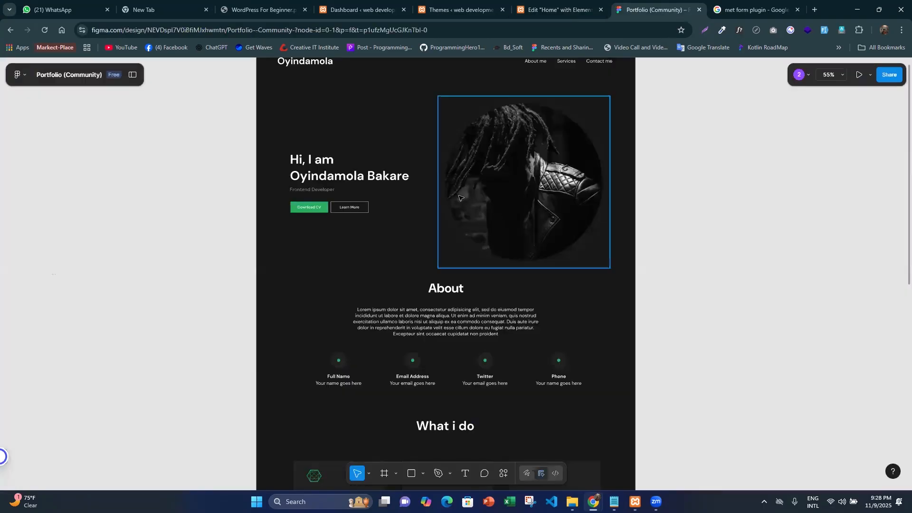
{"action": "key", "text": "ctrl+shift+Tab"}
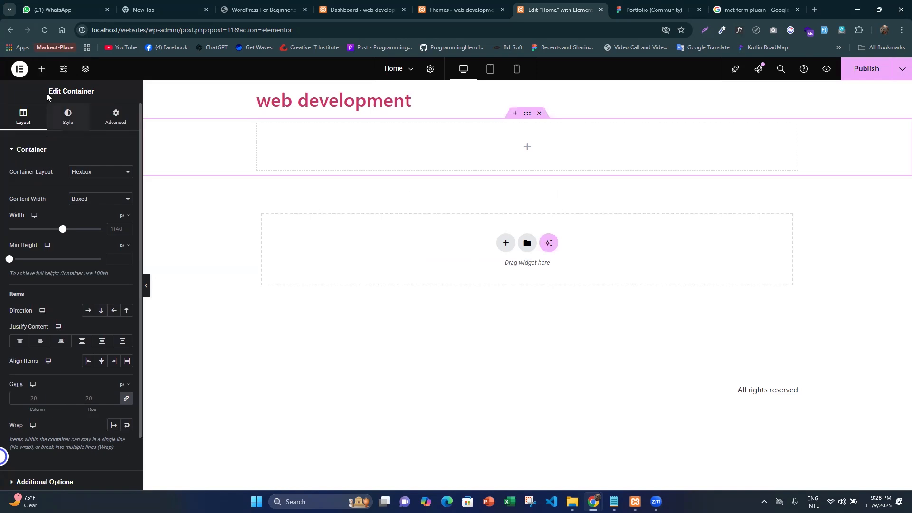
{"action": "left_click", "coordinate": [42, 69]}
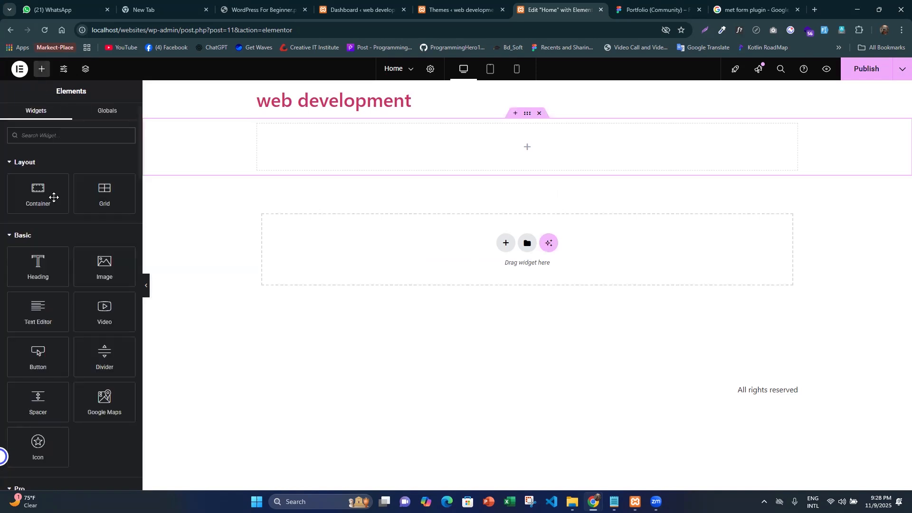
{"action": "left_click_drag", "start_coordinate": [49, 194], "coordinate": [495, 151]}
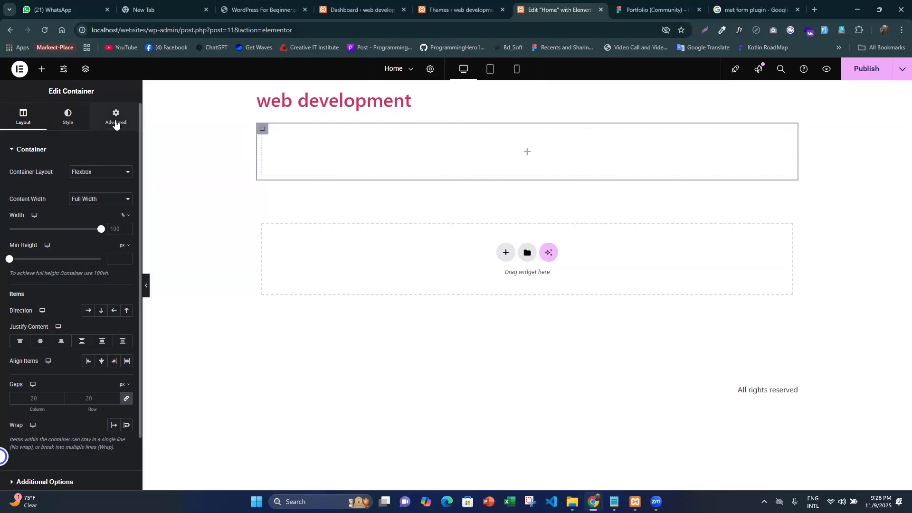
- Set the nested container's margin and padding to 0 on all sides
{"action": "left_click", "coordinate": [116, 118]}
{"action": "left_click", "coordinate": [126, 184]}
{"action": "left_click", "coordinate": [126, 220]}
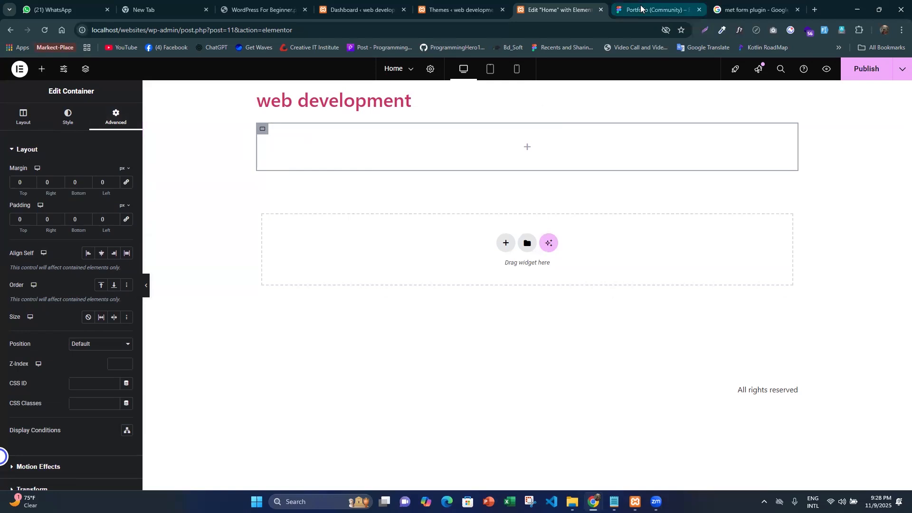
- Check the Figma hero layout and set the nested container's direction to horizontal row
{"action": "left_click", "coordinate": [638, 14]}
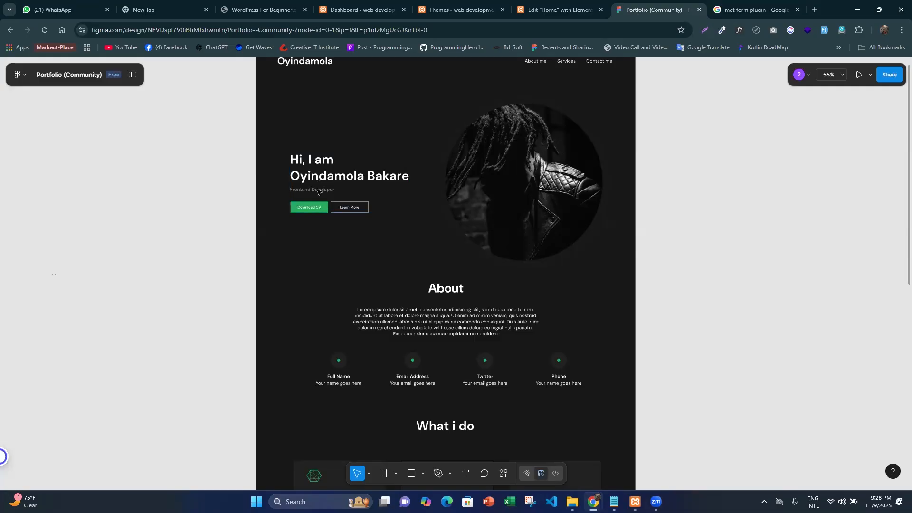
{"action": "left_click", "coordinate": [556, 14]}
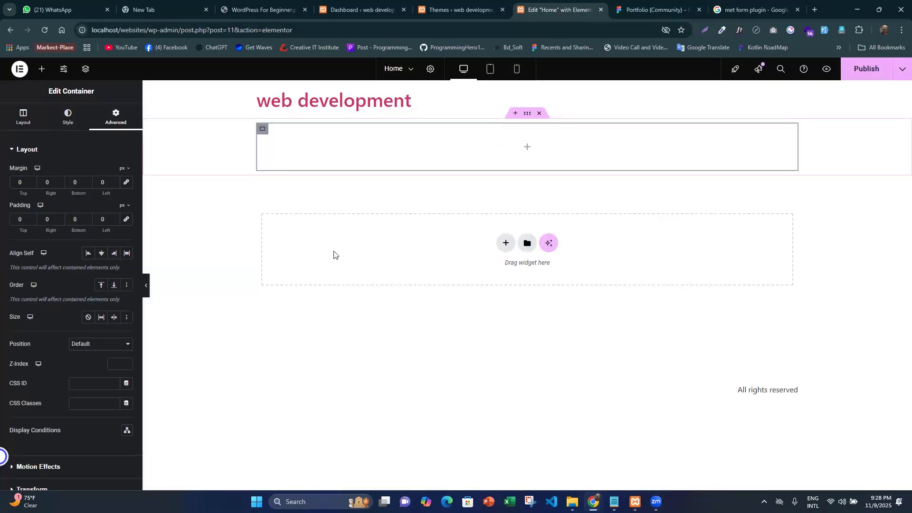
{"action": "left_click", "coordinate": [264, 132]}
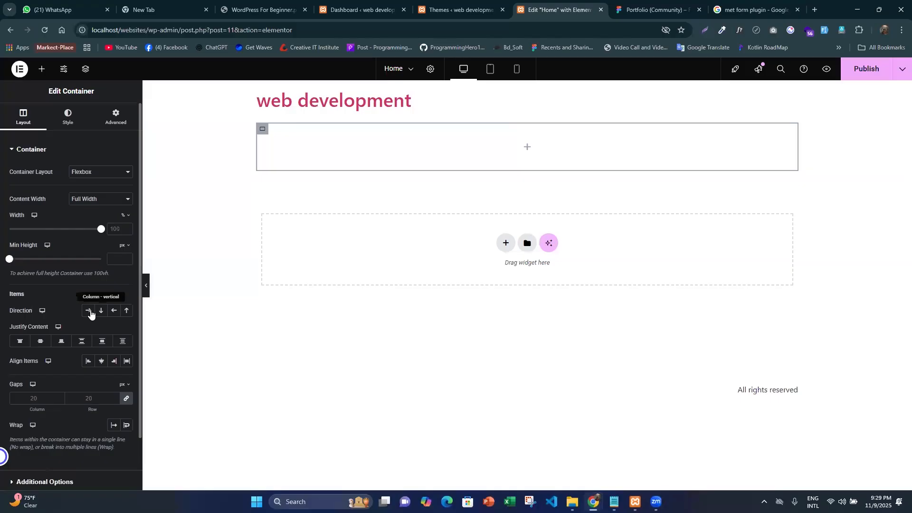
{"action": "left_click", "coordinate": [88, 310]}
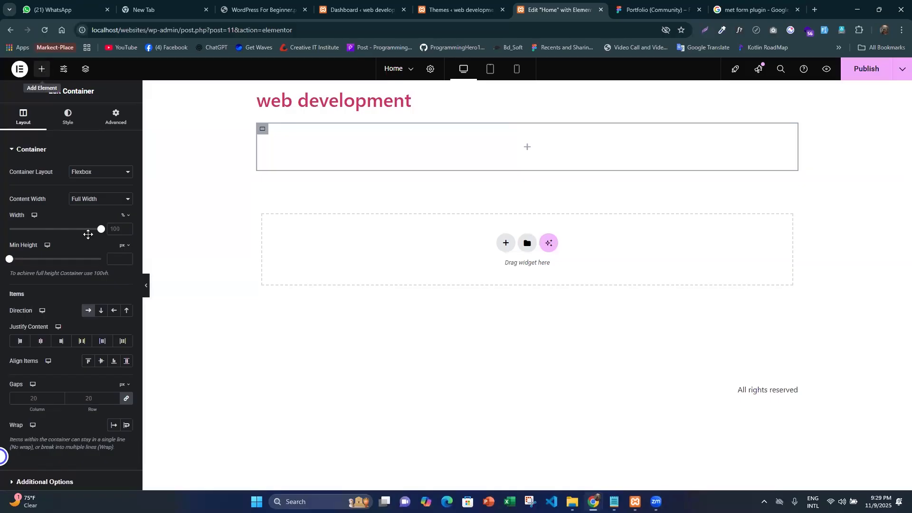
- Place another Container inside the row container and set its margin and padding to 0 on all sides
{"action": "left_click", "coordinate": [42, 69]}
{"action": "left_click_drag", "start_coordinate": [45, 202], "coordinate": [478, 157]}
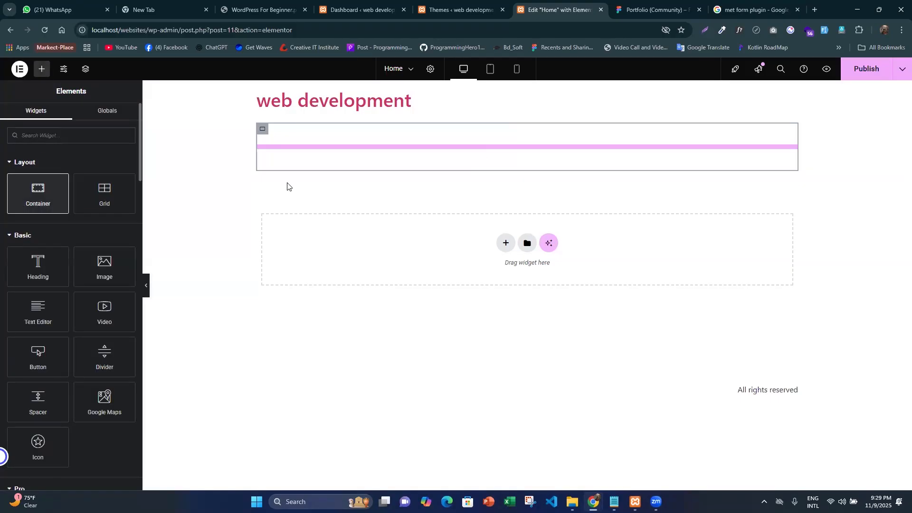
{"action": "left_click_drag", "start_coordinate": [287, 186], "coordinate": [263, 138]}
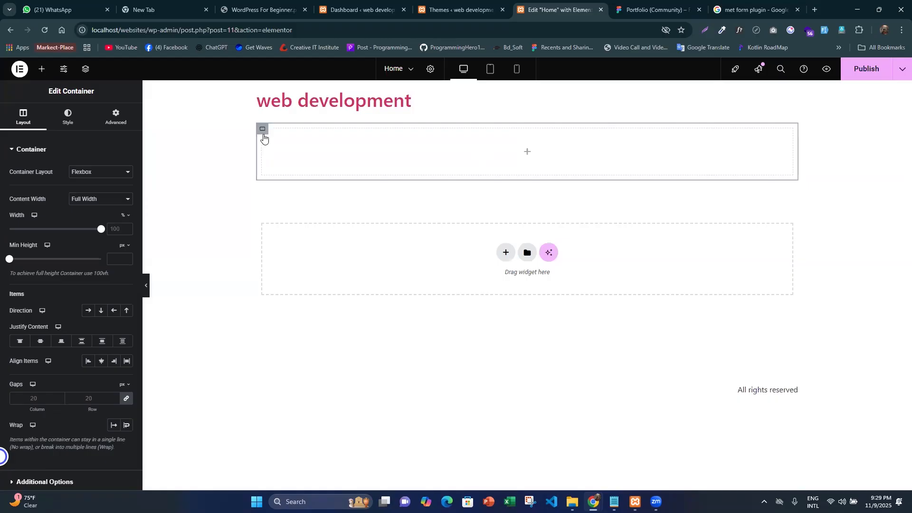
{"action": "left_click", "coordinate": [113, 121]}
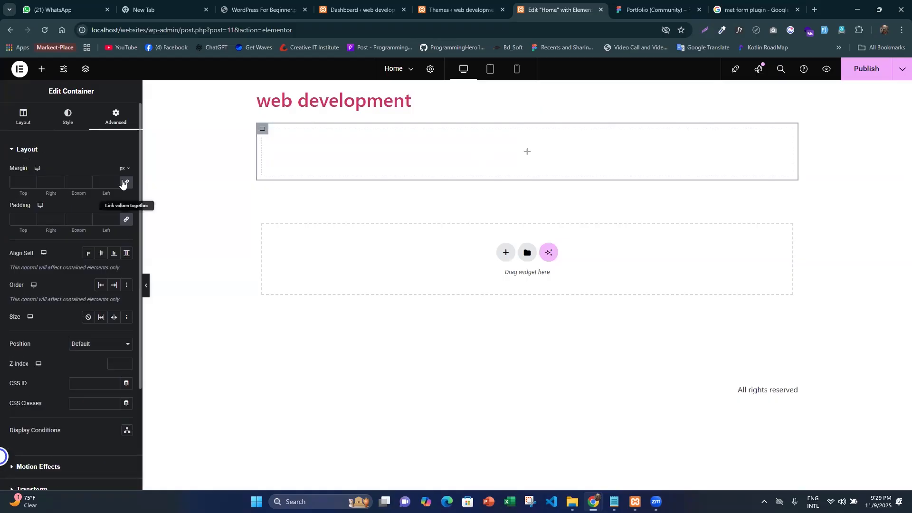
{"action": "left_click", "coordinate": [123, 184]}
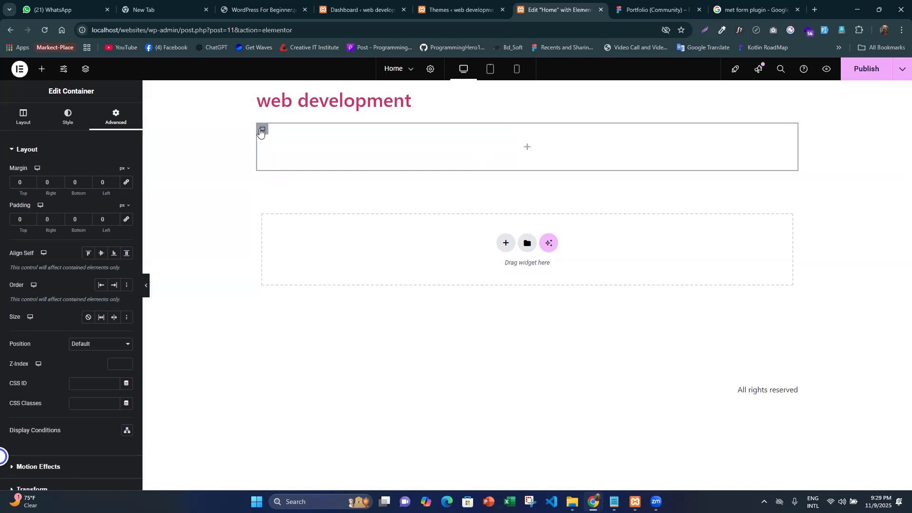
- Duplicate the innermost container to make two columns and set the parent row container's column and row gaps to 0
{"action": "right_click", "coordinate": [260, 131]}
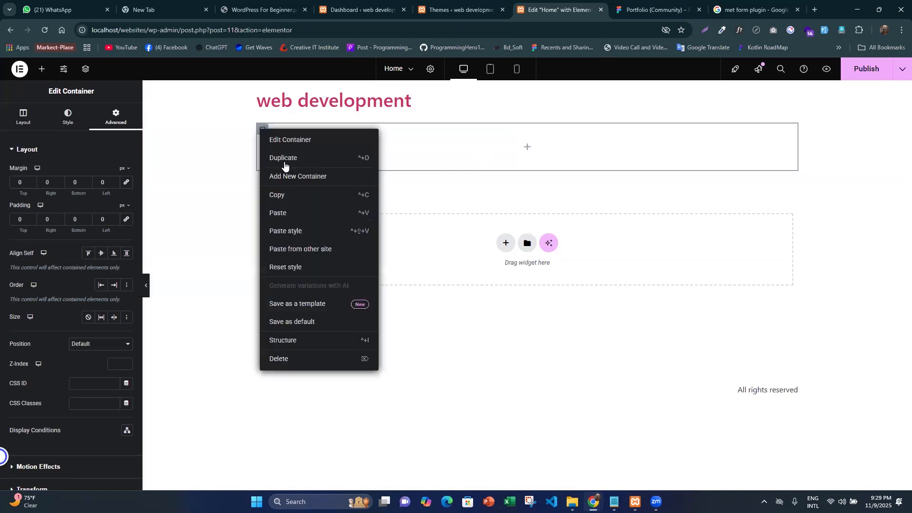
{"action": "left_click", "coordinate": [284, 158]}
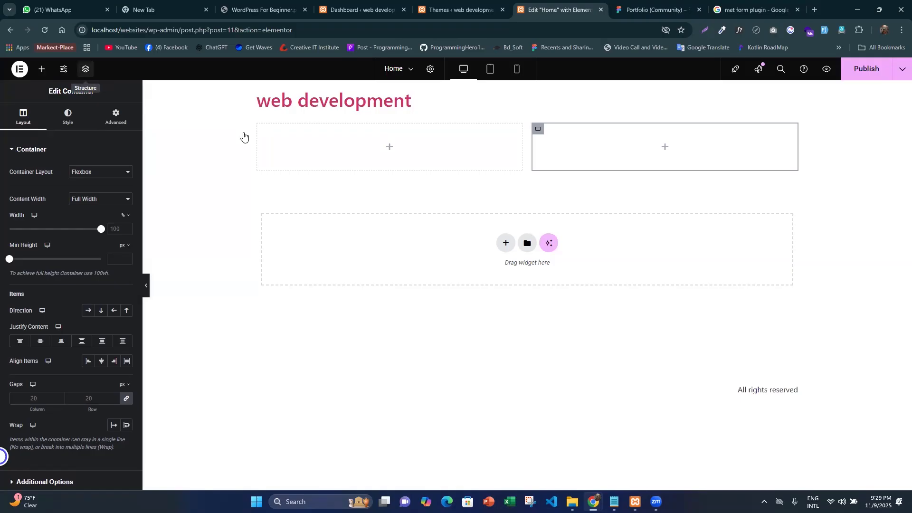
{"action": "left_click", "coordinate": [840, 119]}
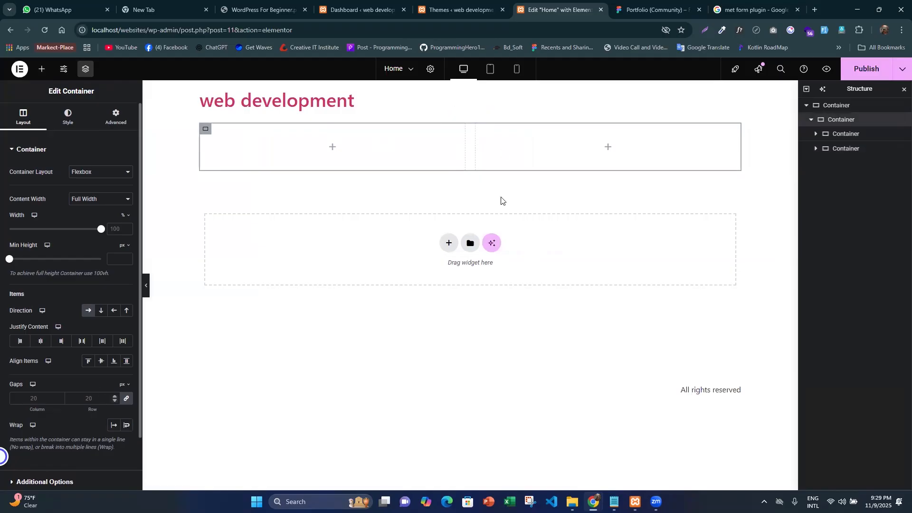
{"action": "left_click", "coordinate": [125, 401]}
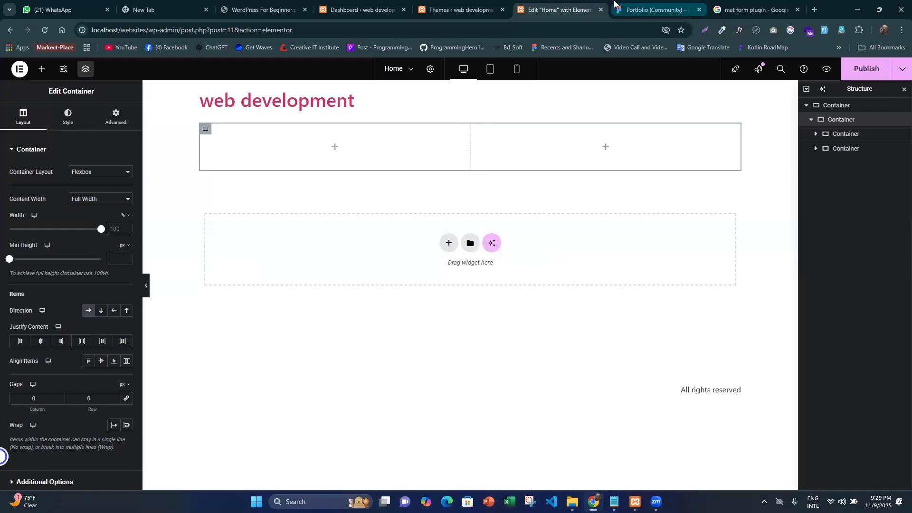
- Switch to the Figma design and copy only the "Hi, I am" line of the hero heading
{"action": "left_click", "coordinate": [656, 10]}
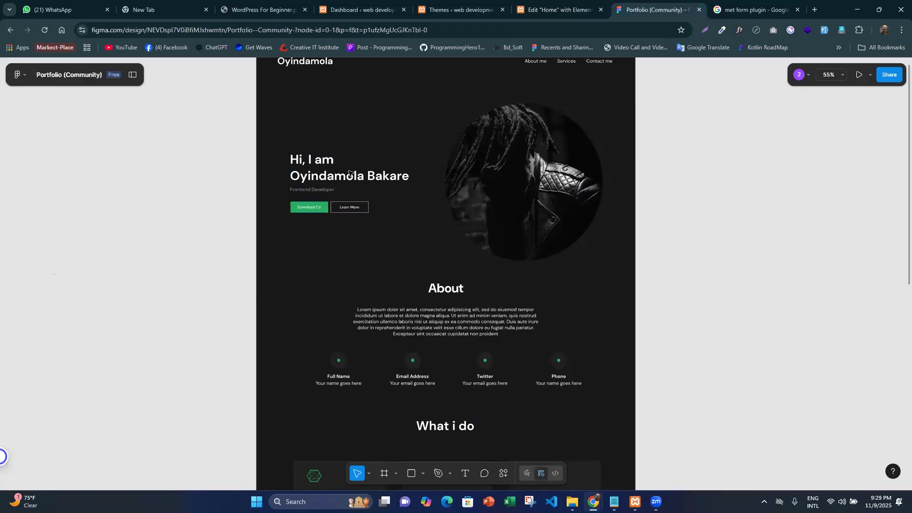
{"action": "scroll", "coordinate": [301, 160], "scroll_direction": "up", "scroll_amount": 1}
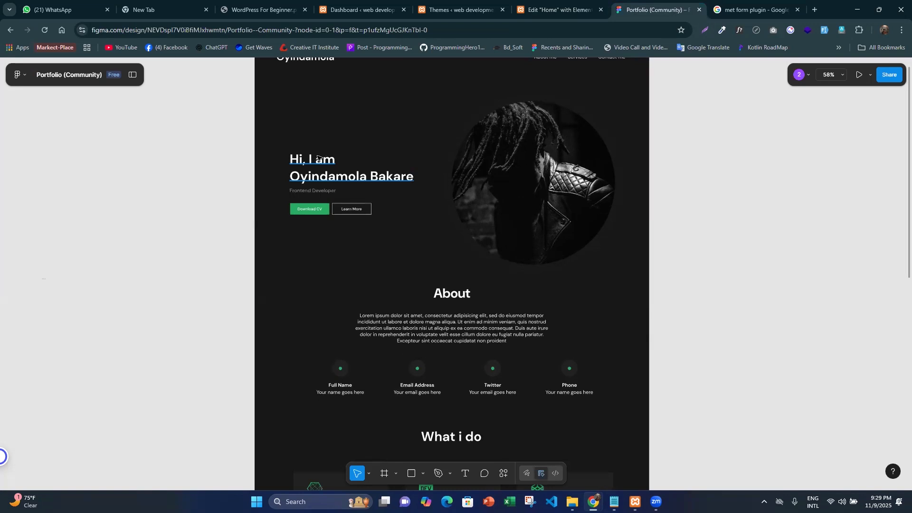
{"action": "scroll", "coordinate": [318, 158], "scroll_direction": "up", "scroll_amount": 3}
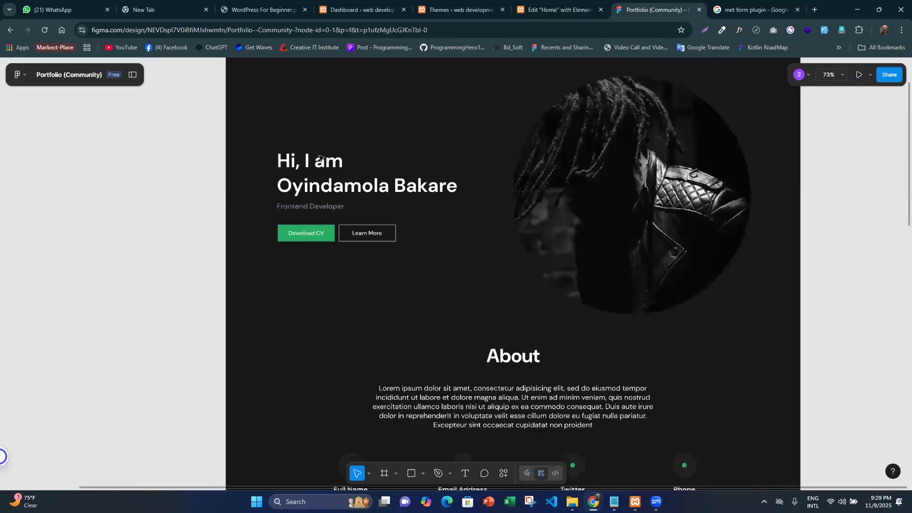
{"action": "scroll", "coordinate": [319, 158], "scroll_direction": "down", "scroll_amount": 1}
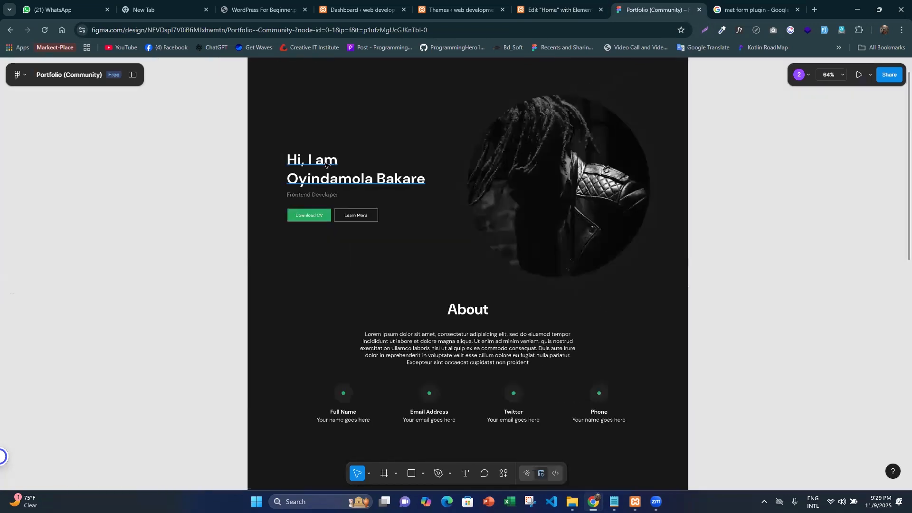
{"action": "scroll", "coordinate": [326, 163], "scroll_direction": "up", "scroll_amount": 5}
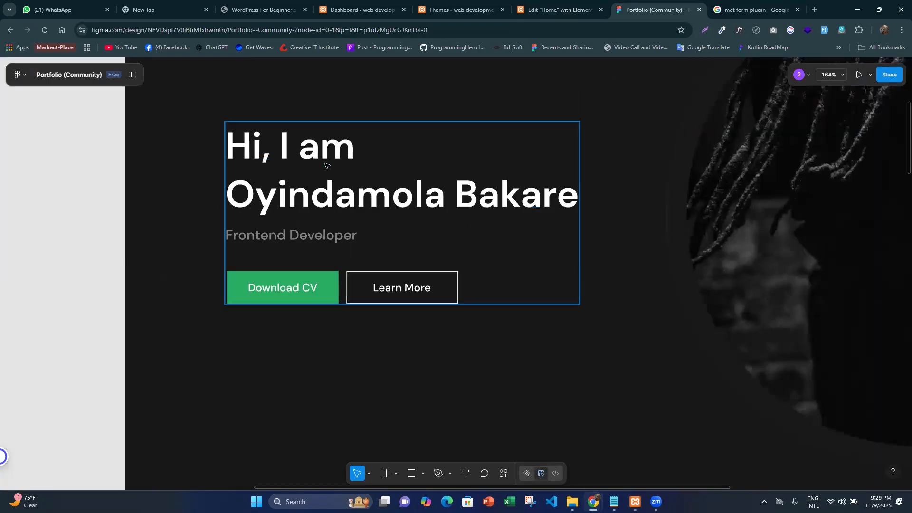
{"action": "double_click", "coordinate": [325, 165]}
{"action": "double_click", "coordinate": [327, 166]}
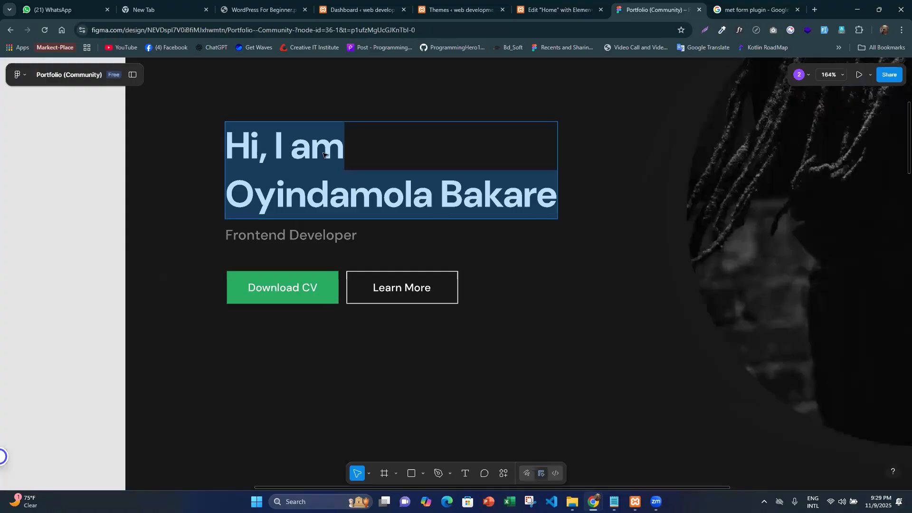
{"action": "key", "text": "Escape"}
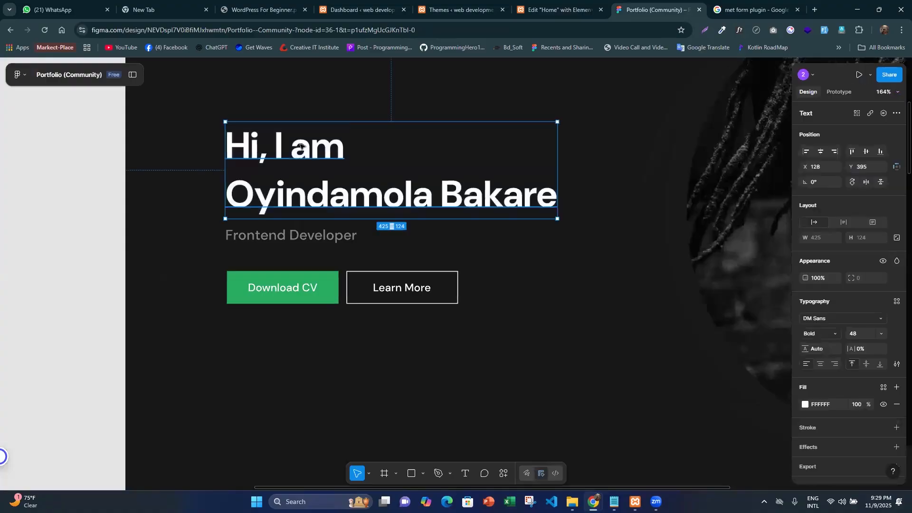
{"action": "double_click", "coordinate": [332, 157]}
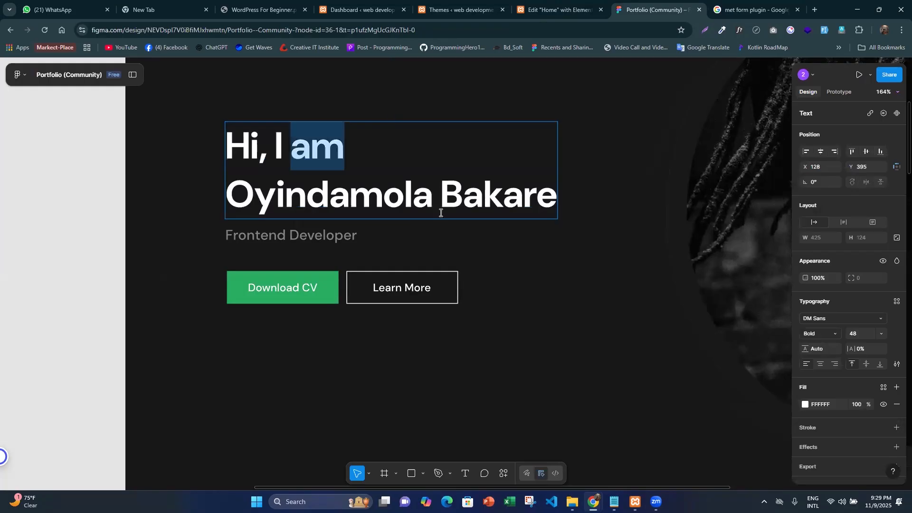
{"action": "left_click", "coordinate": [342, 155]}
{"action": "triple_click", "coordinate": [245, 153]}
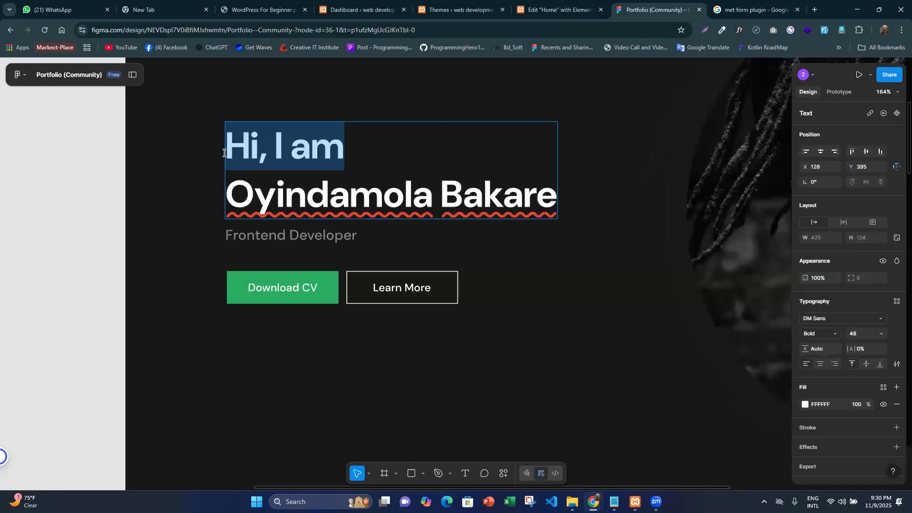
{"action": "right_click", "coordinate": [302, 154]}
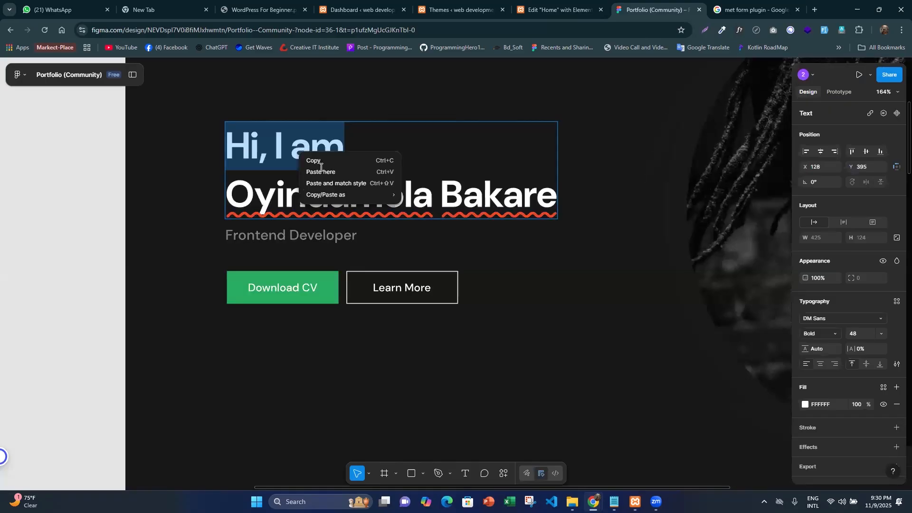
- In the Elementor editor, add a Heading widget to the first column and set its title to "Hi, I am"
{"action": "left_click", "coordinate": [518, 6]}
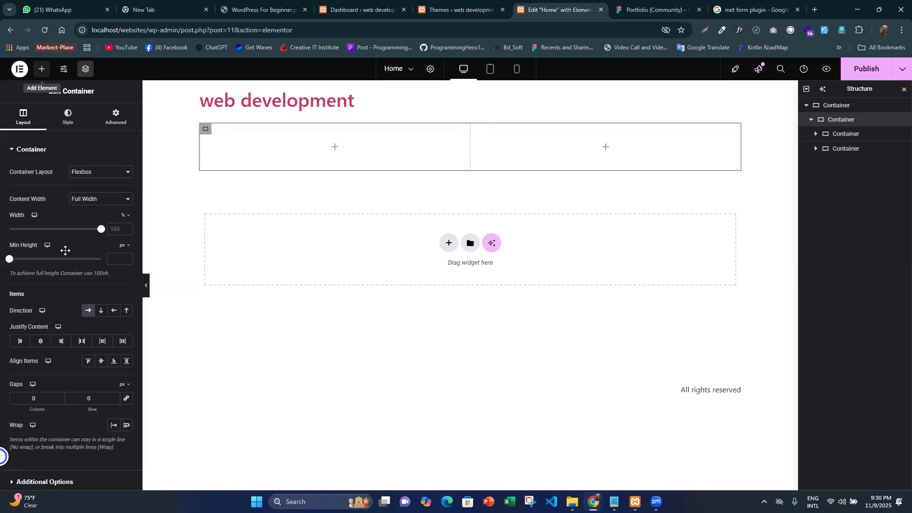
{"action": "left_click", "coordinate": [377, 141]}
{"action": "left_click_drag", "start_coordinate": [377, 140], "coordinate": [377, 139]}
{"action": "key", "text": "ctrl+a"}
{"action": "key", "text": "BackSpace"}
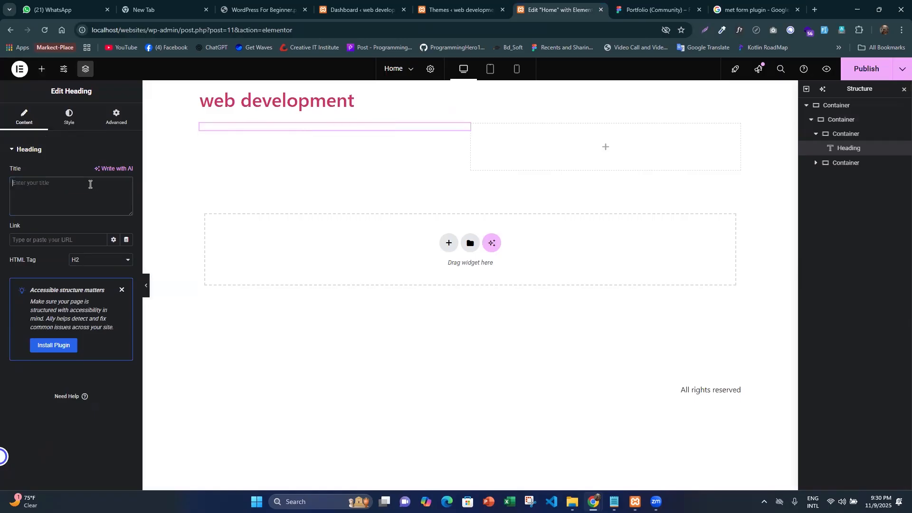
{"action": "type", "text": "Hi, I am"}
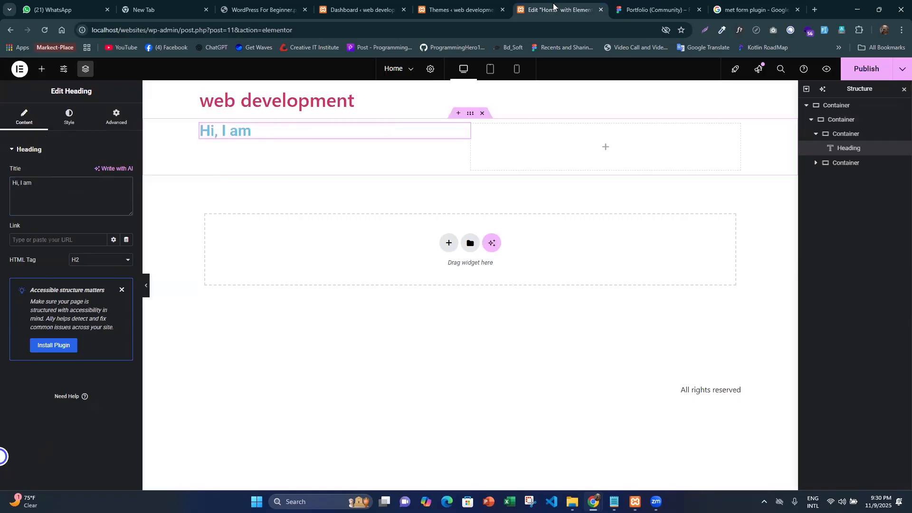
- Copy the name line from the Figma hero, duplicate the "Hi, I am" heading and replace the duplicate's title with that name
{"action": "left_click", "coordinate": [634, 13]}
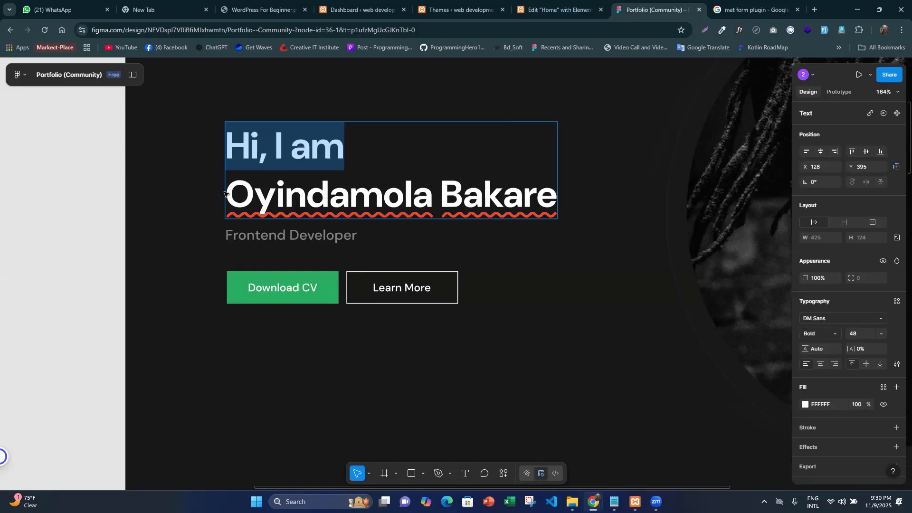
{"action": "triple_click", "coordinate": [551, 207]}
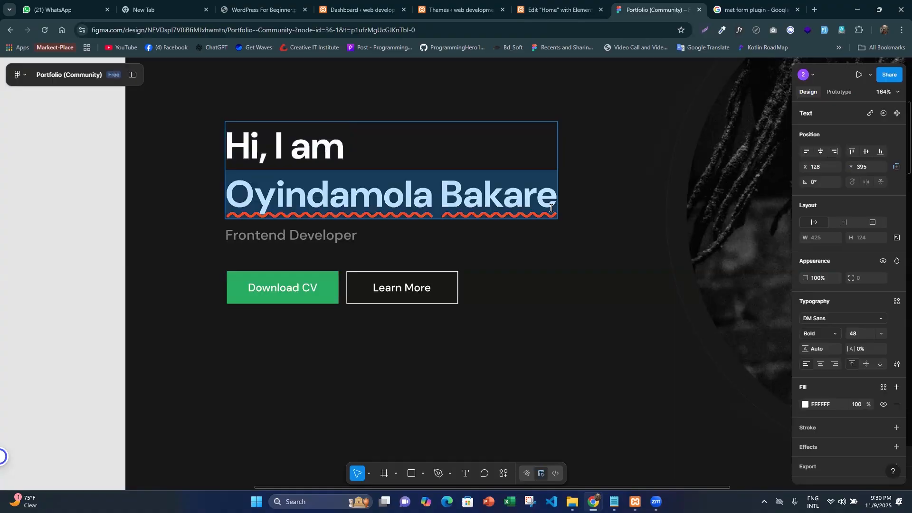
{"action": "left_click", "coordinate": [546, 3]}
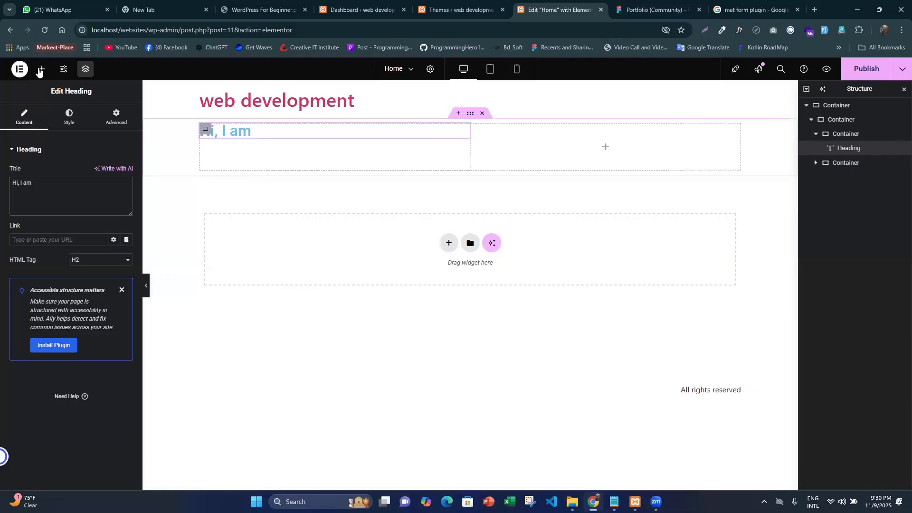
{"action": "left_click", "coordinate": [39, 70]}
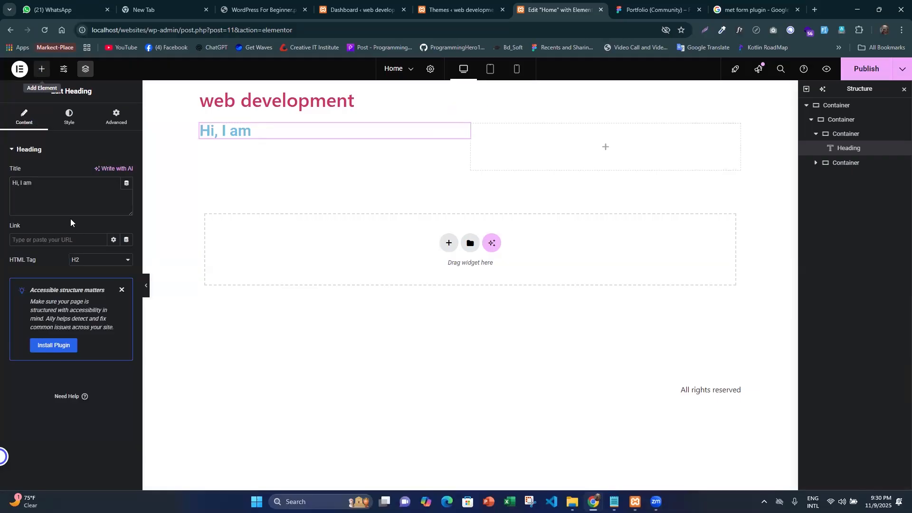
{"action": "right_click", "coordinate": [463, 130]}
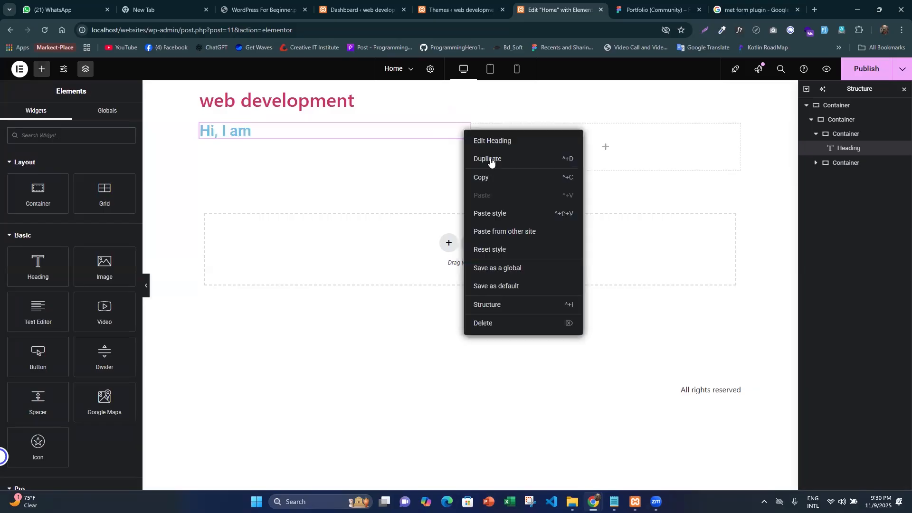
{"action": "left_click", "coordinate": [490, 158]}
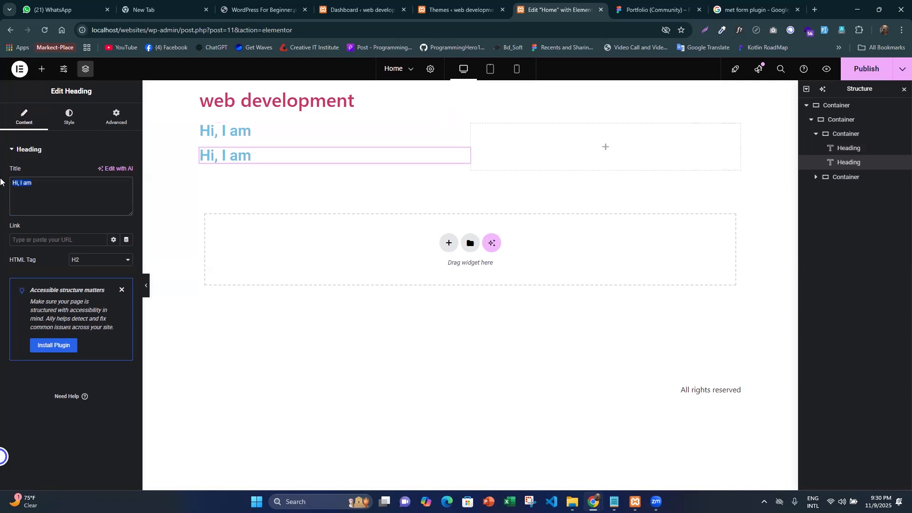
{"action": "key", "text": "ctrl+v"}
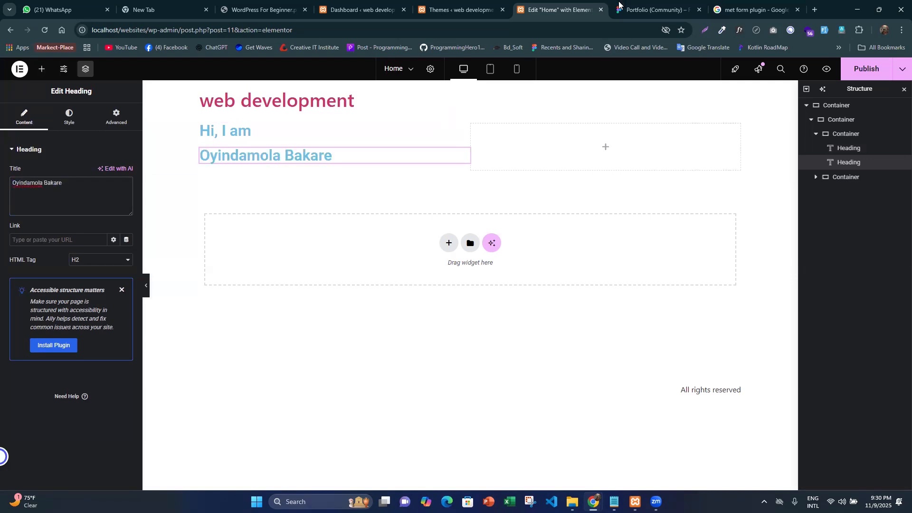
- Copy "Frontend Developer" from the Figma hero and use it as the content of a new Text Editor widget below the name heading in Elementor
{"action": "key", "text": "ctrl+Tab"}
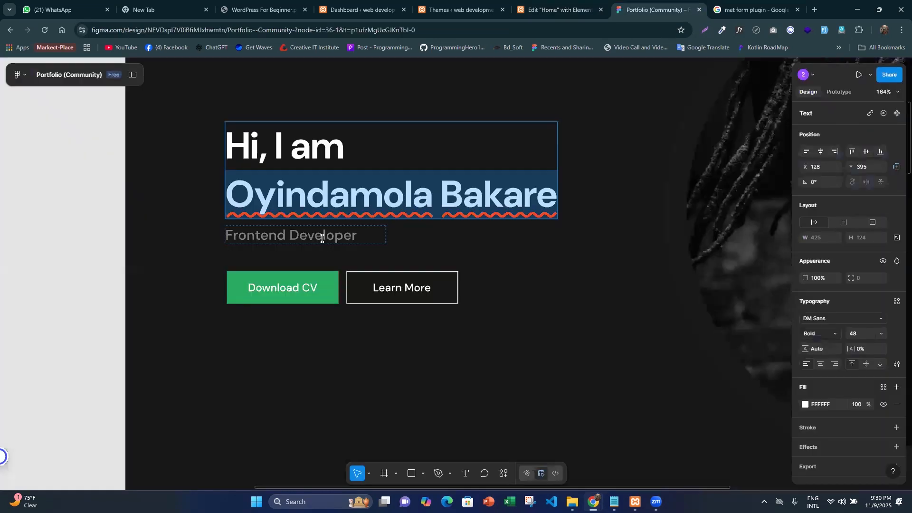
{"action": "double_click", "coordinate": [322, 238]}
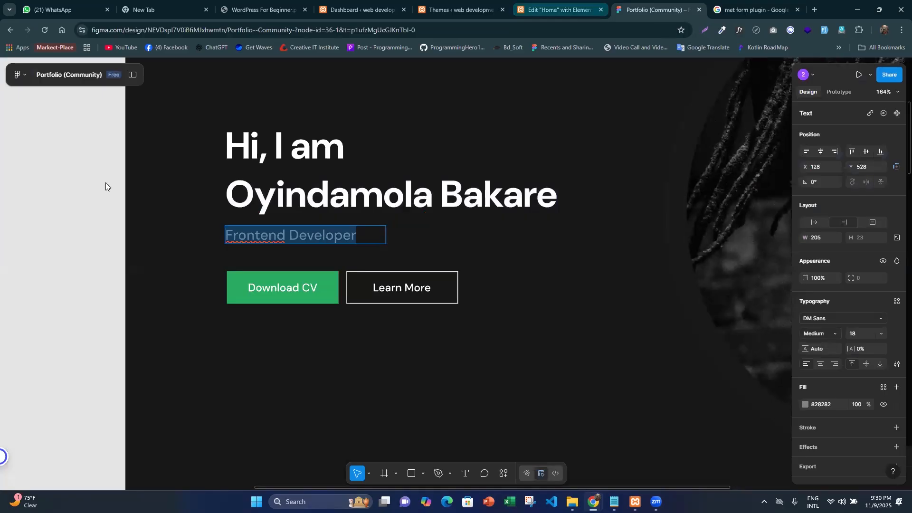
{"action": "key", "text": "ctrl+shift+Tab"}
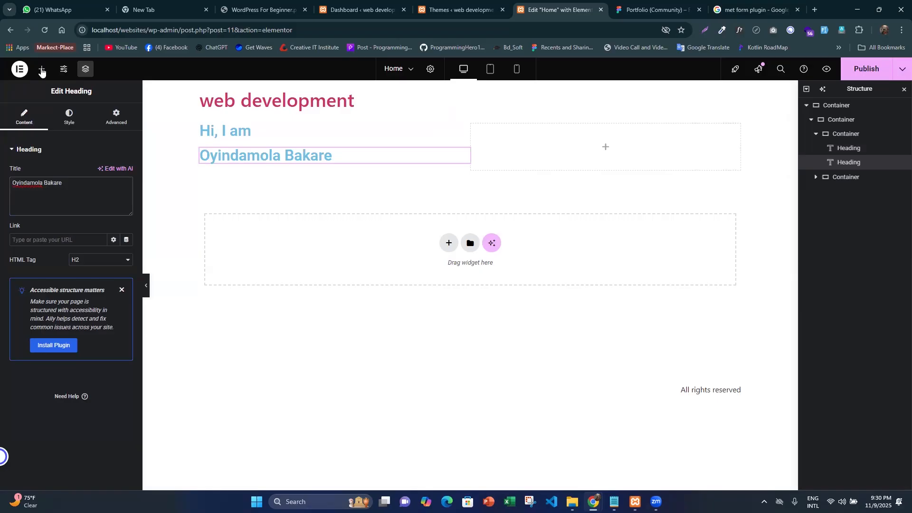
{"action": "left_click_drag", "start_coordinate": [46, 308], "coordinate": [258, 162]}
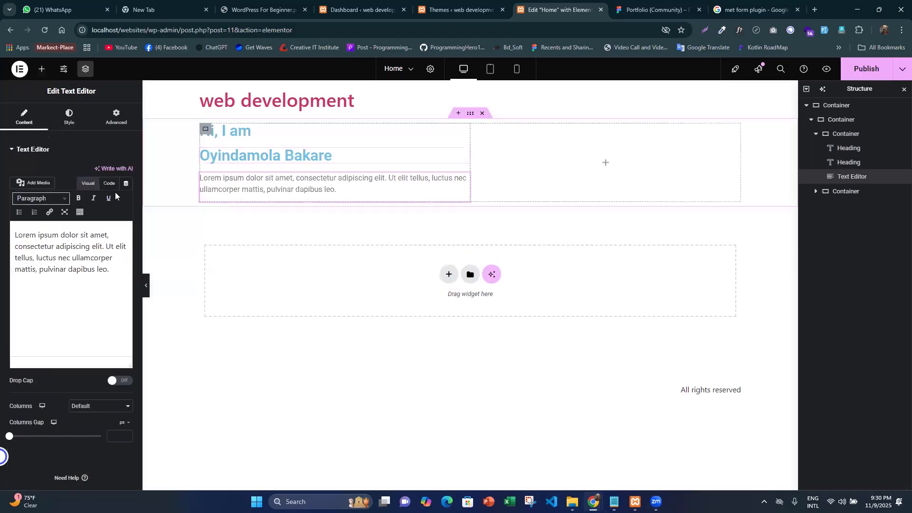
{"action": "key", "text": "ctrl+a"}
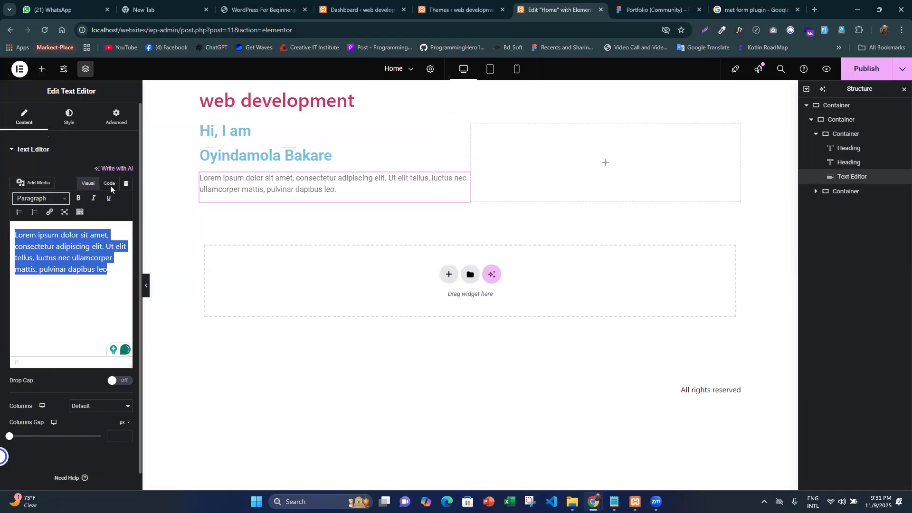
{"action": "left_click", "coordinate": [109, 183]}
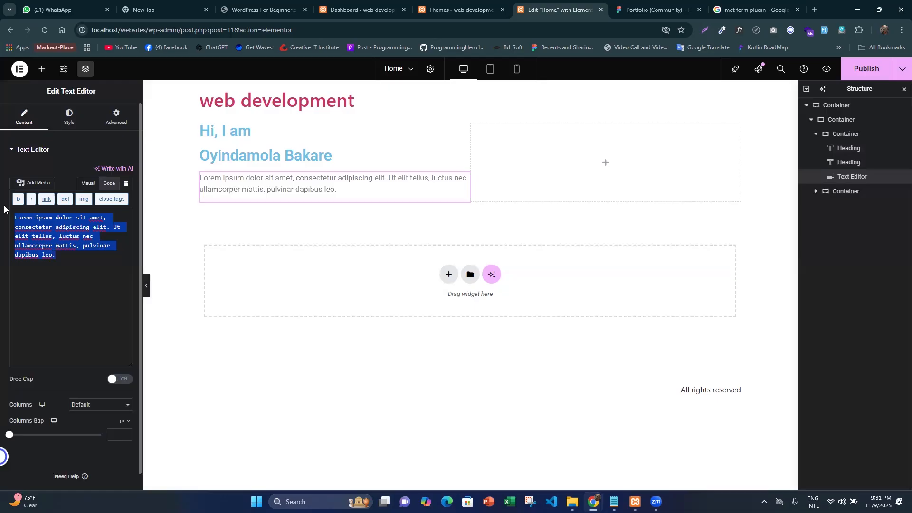
{"action": "key", "text": "ctrl+v"}
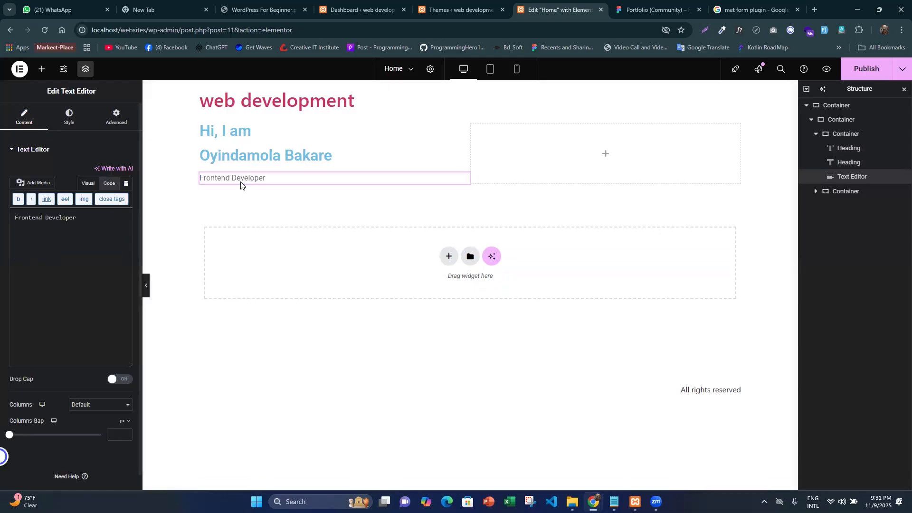
- Replace "Frontend" with "WordPress" in the text widget so that it reads "WordPress Developer"
{"action": "left_click", "coordinate": [36, 218]}
{"action": "key", "text": "ctrl+BackSpace"}
{"action": "type", "text": "WordPress"}
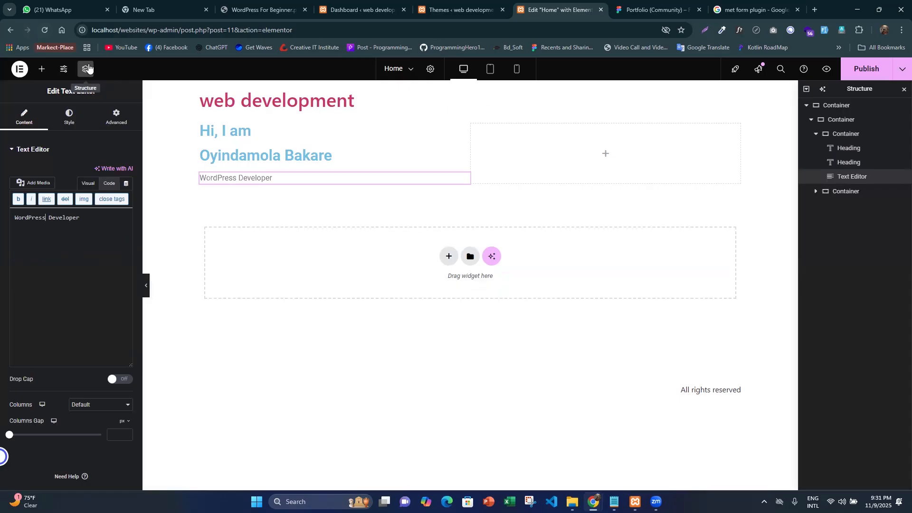
- Switch to the Figma design, select the hero heading and examine its typography and fill settings
{"action": "left_click", "coordinate": [686, 5]}
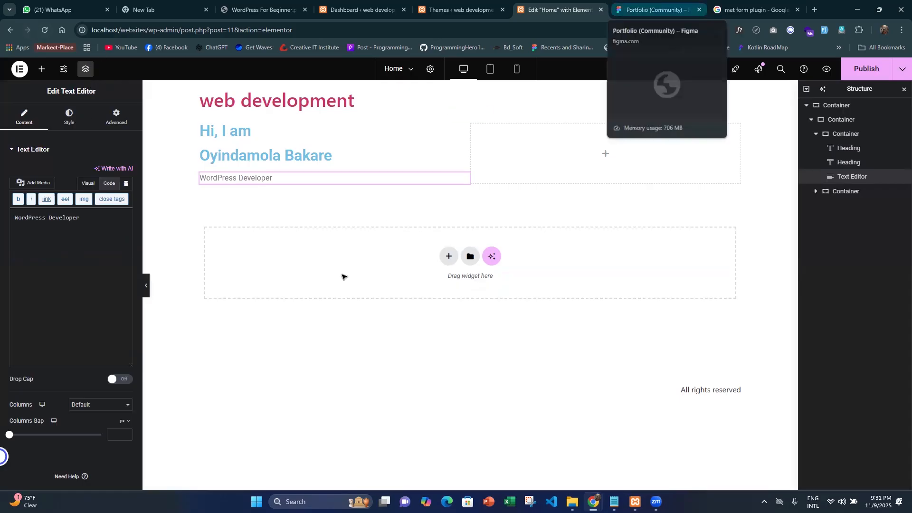
{"action": "key", "text": "ctrl+shift+Tab"}
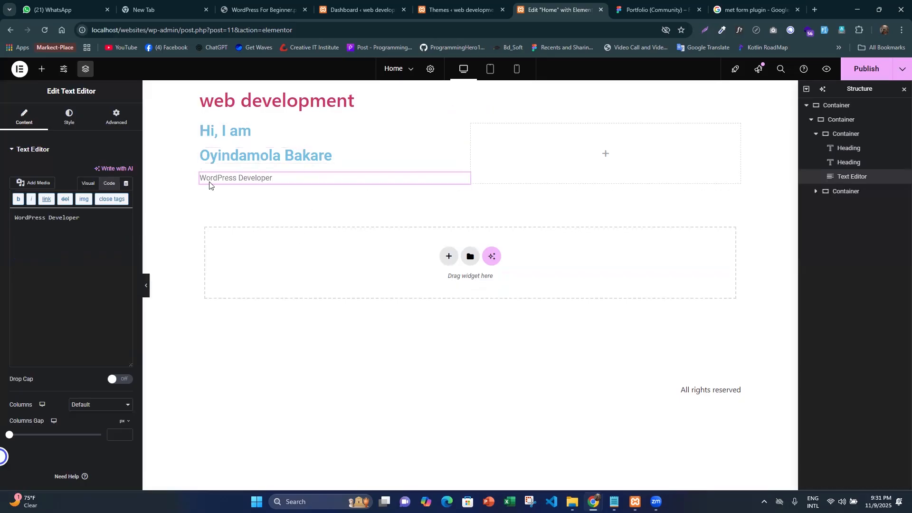
{"action": "left_click", "coordinate": [205, 129]}
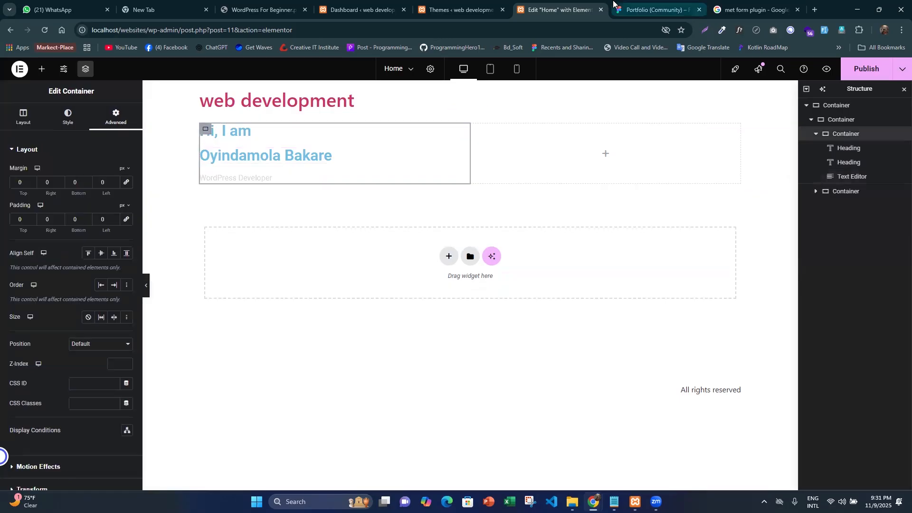
{"action": "left_click", "coordinate": [613, 3]}
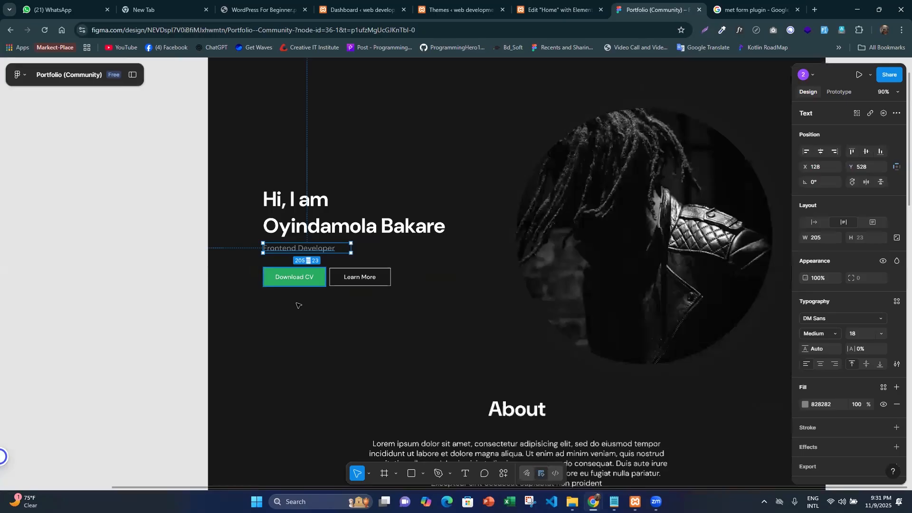
{"action": "left_click", "coordinate": [329, 225]}
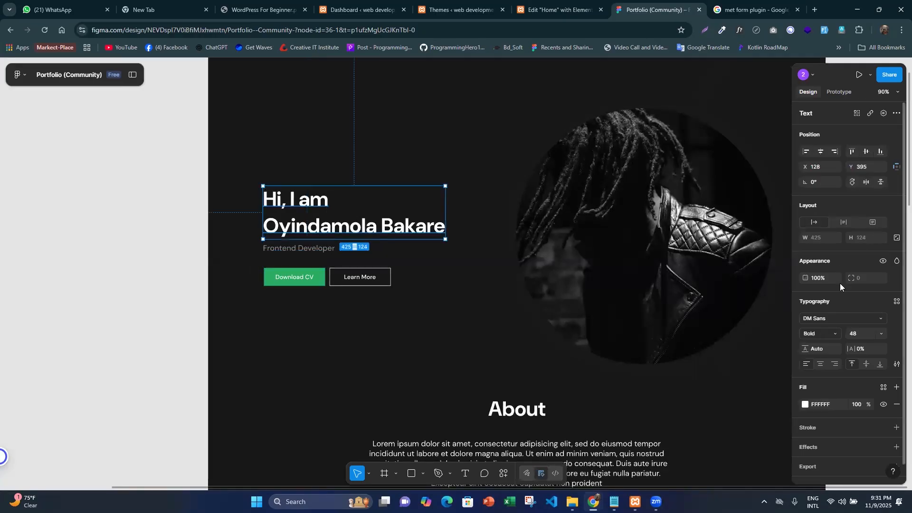
{"action": "scroll", "coordinate": [870, 328], "scroll_direction": "down", "scroll_amount": 1}
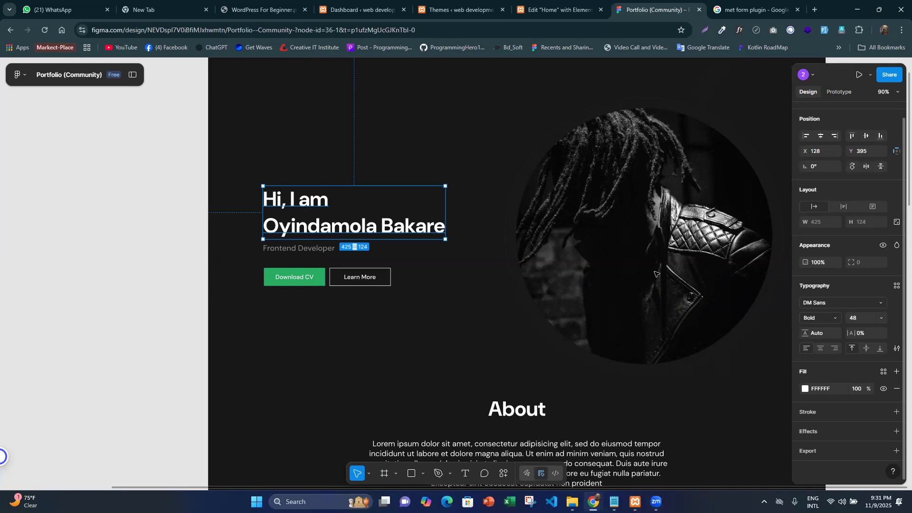
- Back in the Elementor editor, set the "Hi, I am" heading's font family to DM Sans and its weight to 700 (Bold)
{"action": "left_click", "coordinate": [546, 4]}
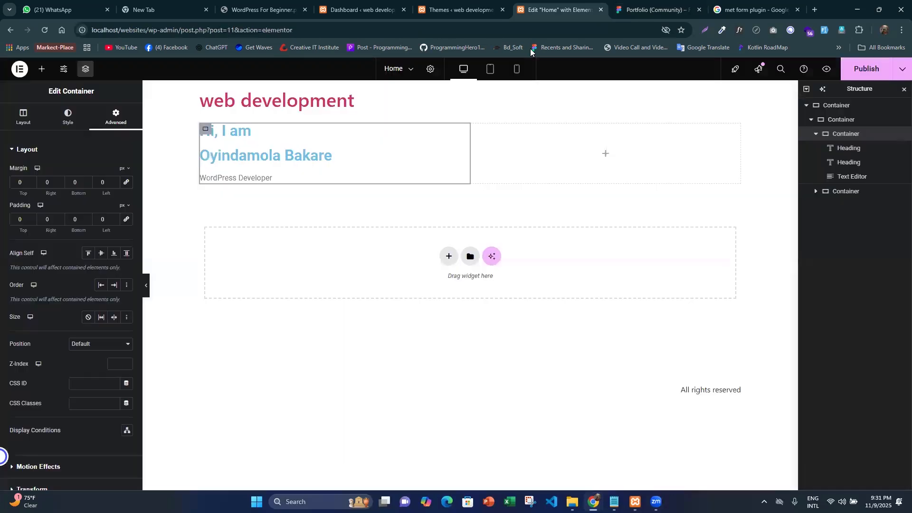
{"action": "left_click", "coordinate": [236, 136]}
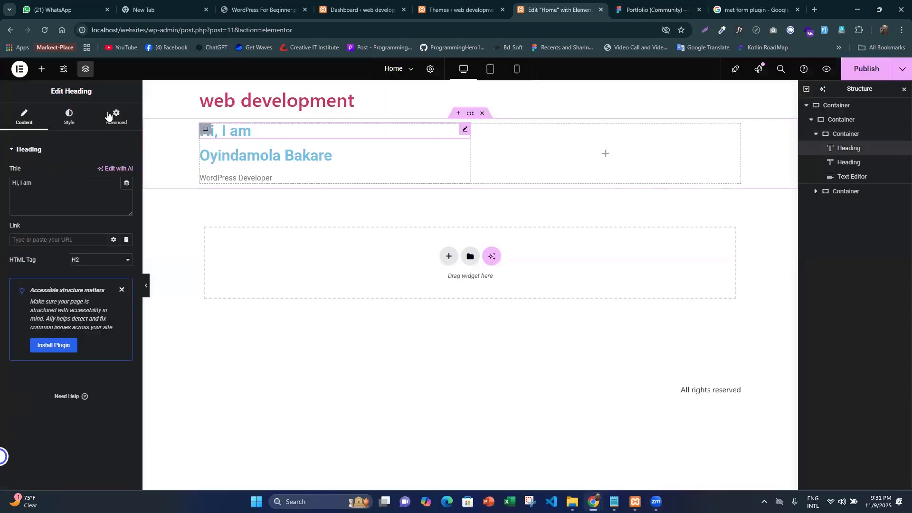
{"action": "left_click", "coordinate": [68, 117]}
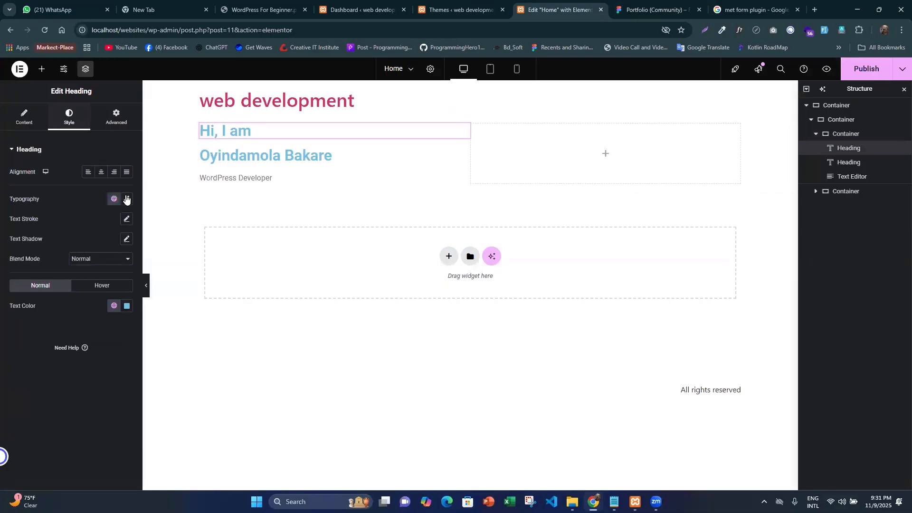
{"action": "left_click", "coordinate": [126, 199]}
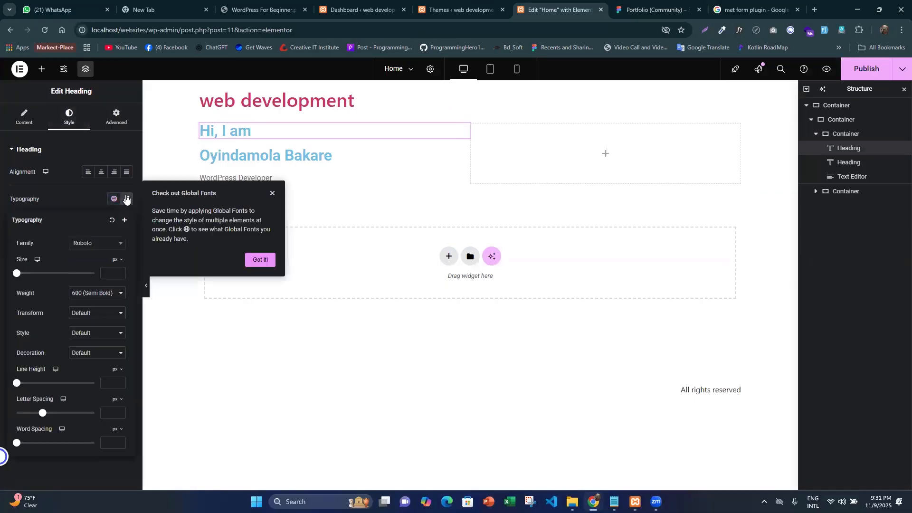
{"action": "left_click", "coordinate": [101, 244]}
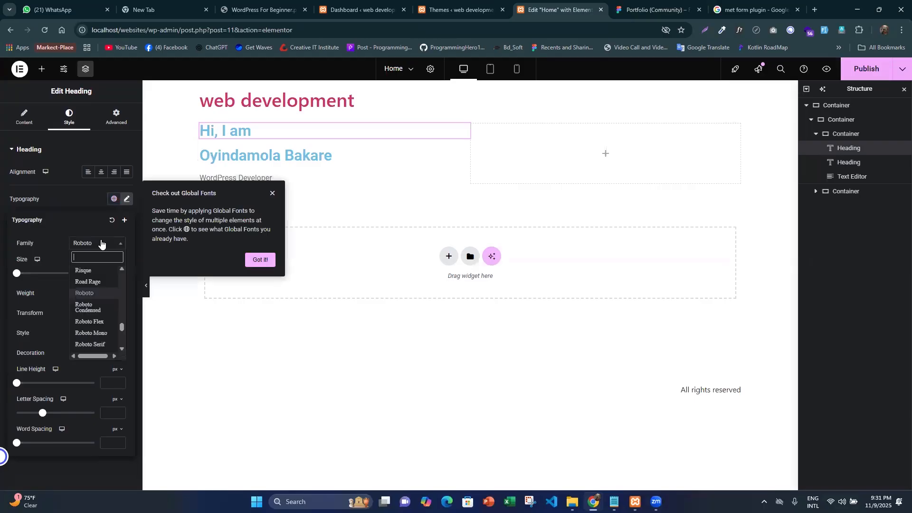
{"action": "type", "text": "dm sa"}
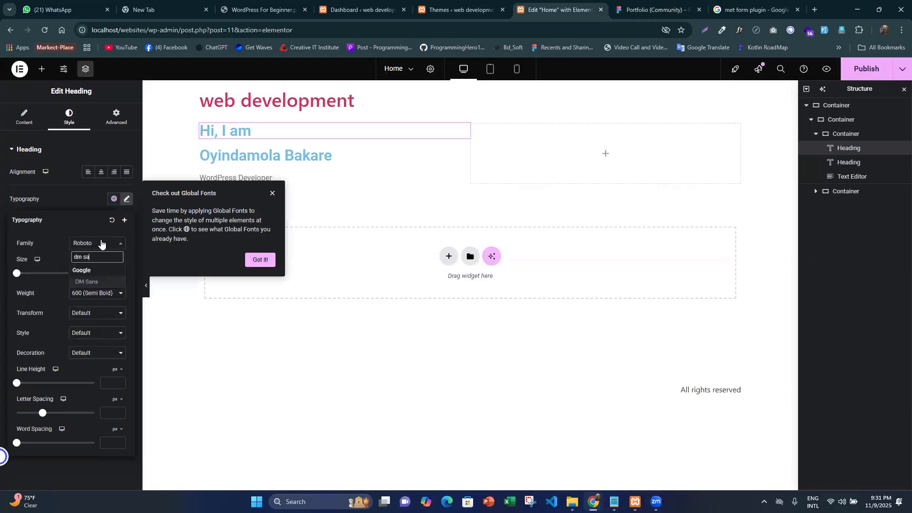
{"action": "left_click", "coordinate": [96, 280]}
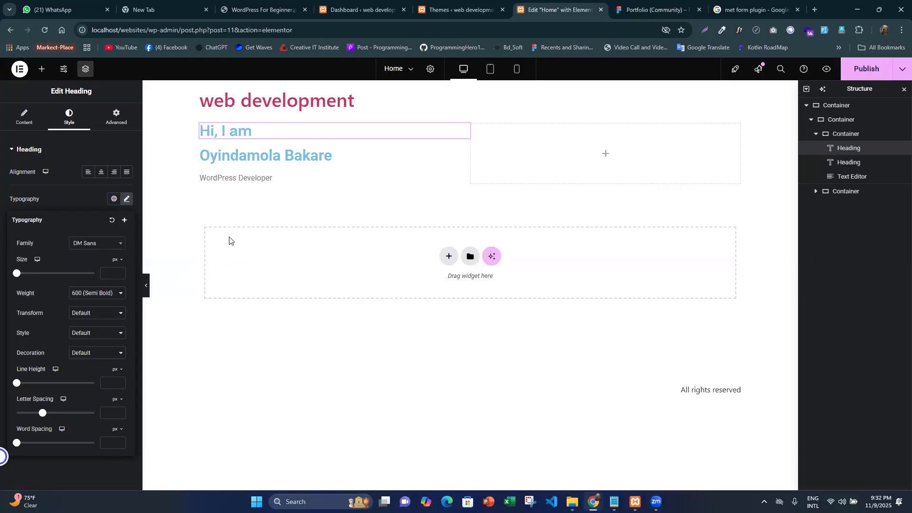
{"action": "left_click", "coordinate": [94, 293]}
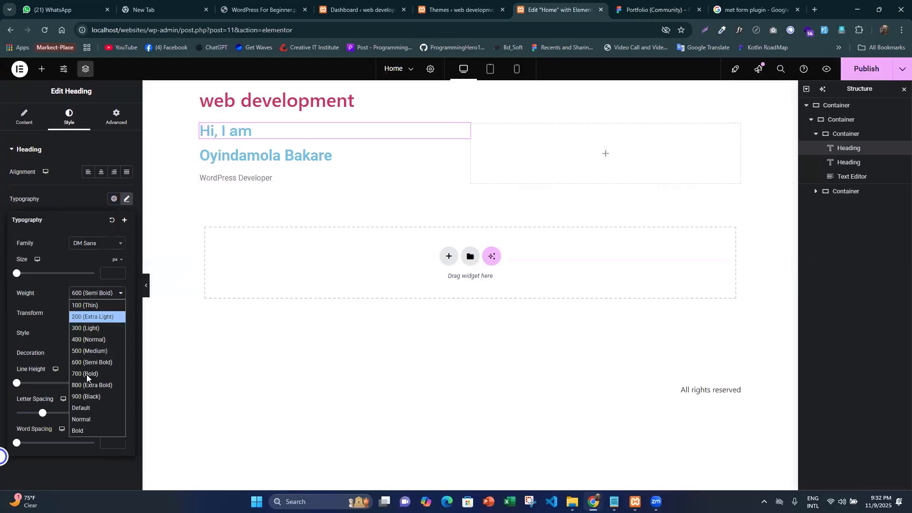
{"action": "left_click", "coordinate": [105, 374]}
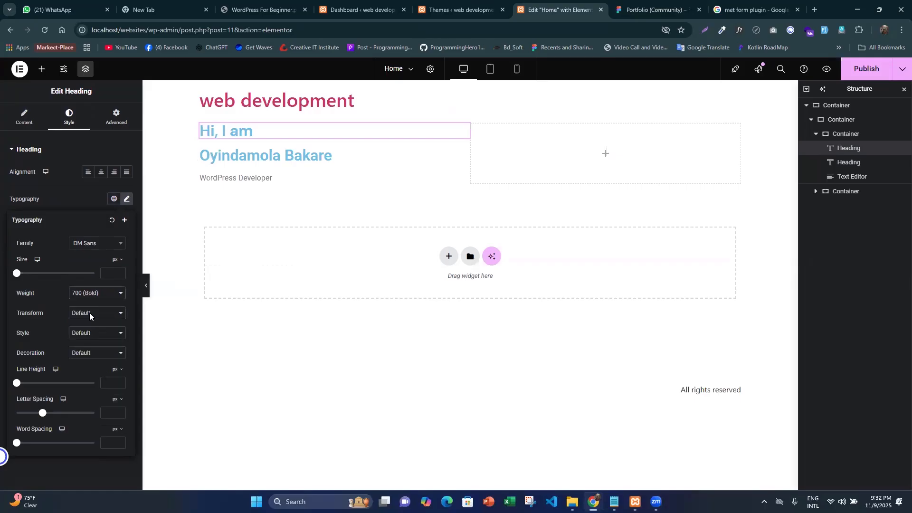
{"action": "left_click", "coordinate": [88, 314]}
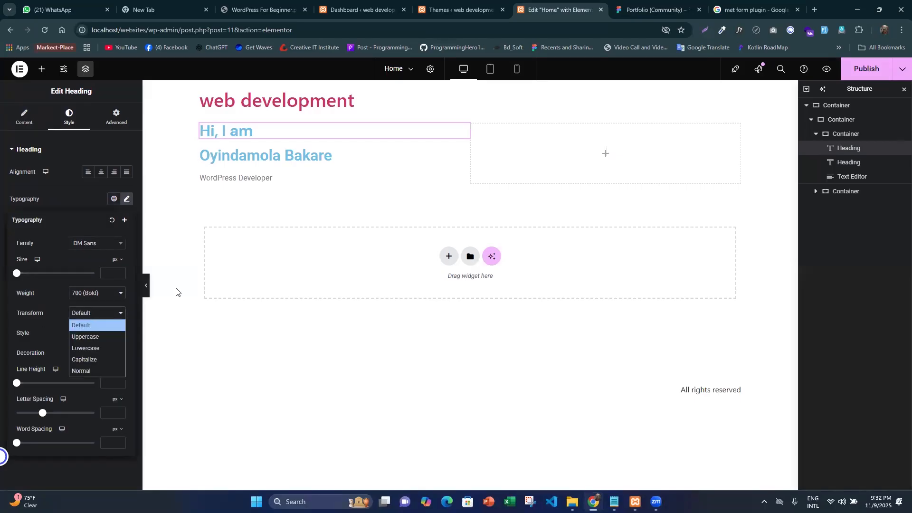
{"action": "left_click", "coordinate": [634, 4]}
{"action": "left_click", "coordinate": [546, 10]}
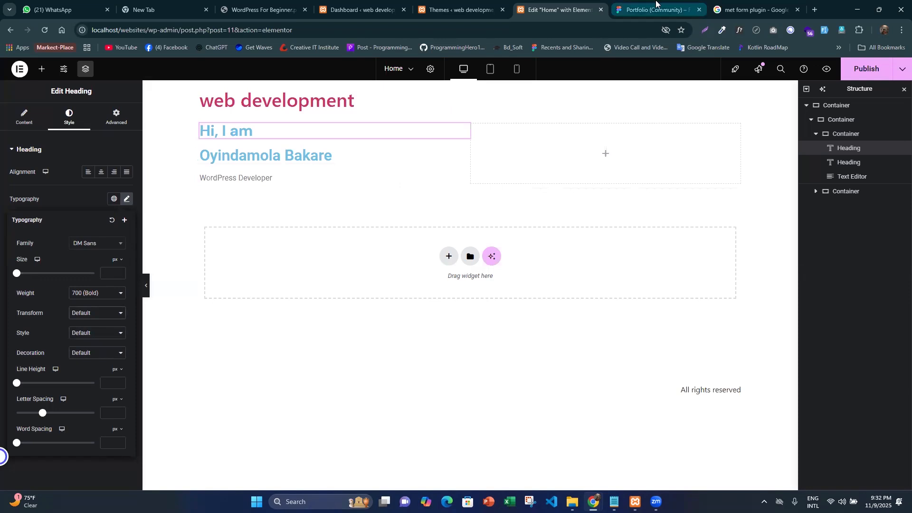
- Switch to the Figma design and copy the hero heading's styling as CSS code
{"action": "key", "text": "ctrl+Tab"}
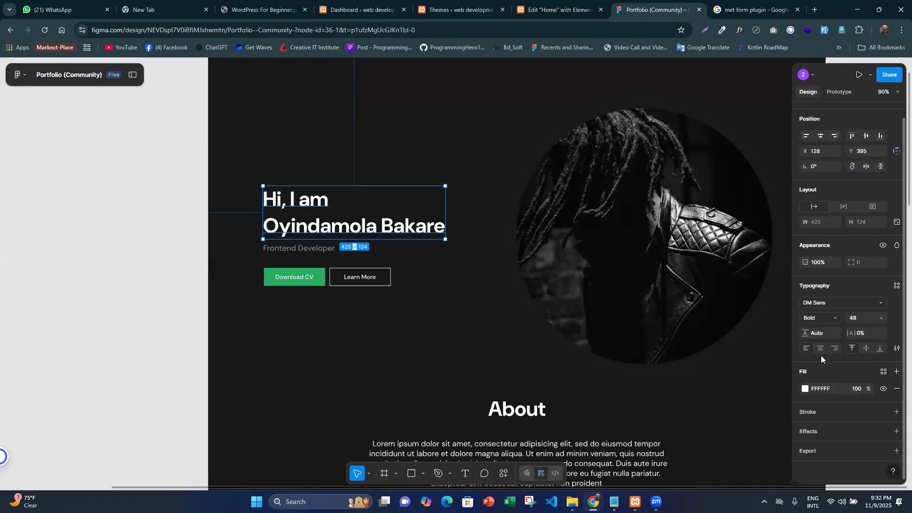
{"action": "right_click", "coordinate": [319, 210]}
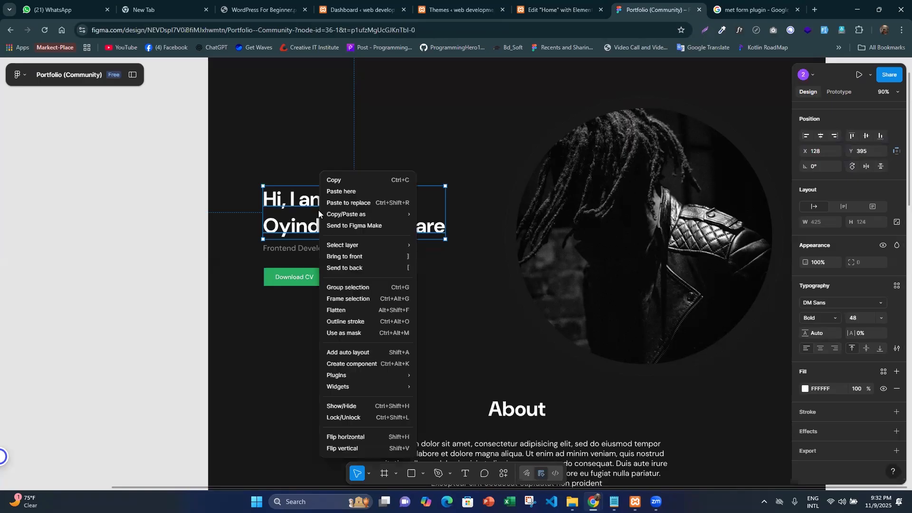
{"action": "left_click", "coordinate": [396, 200]}
{"action": "right_click", "coordinate": [320, 200]}
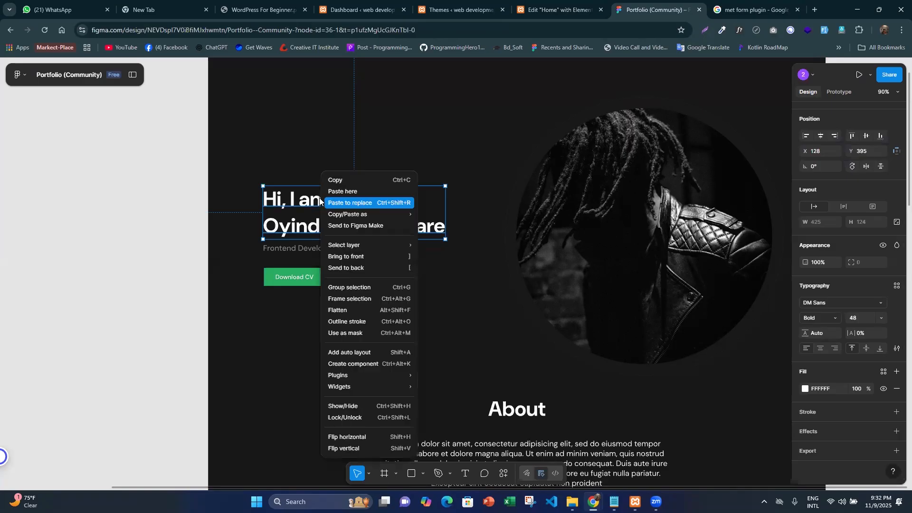
{"action": "mouse_move", "coordinate": [367, 216]}
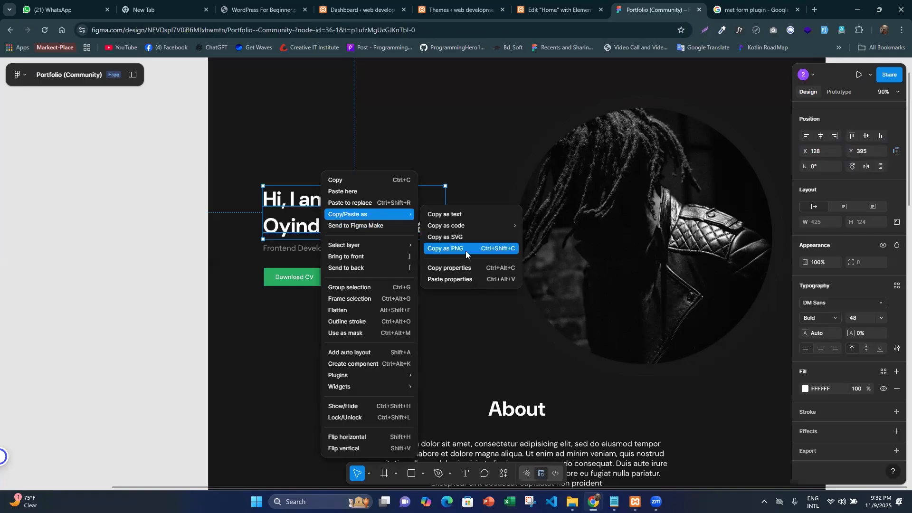
{"action": "mouse_move", "coordinate": [439, 231]}
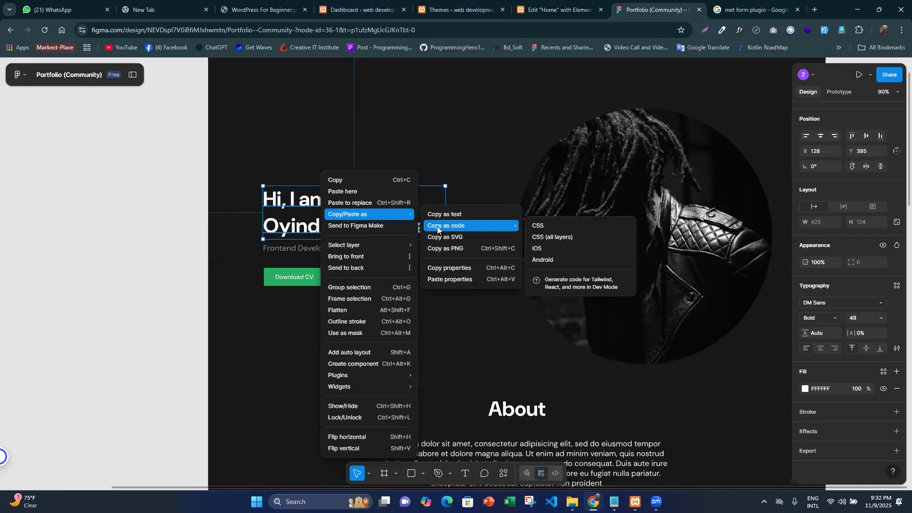
{"action": "left_click", "coordinate": [563, 223]}
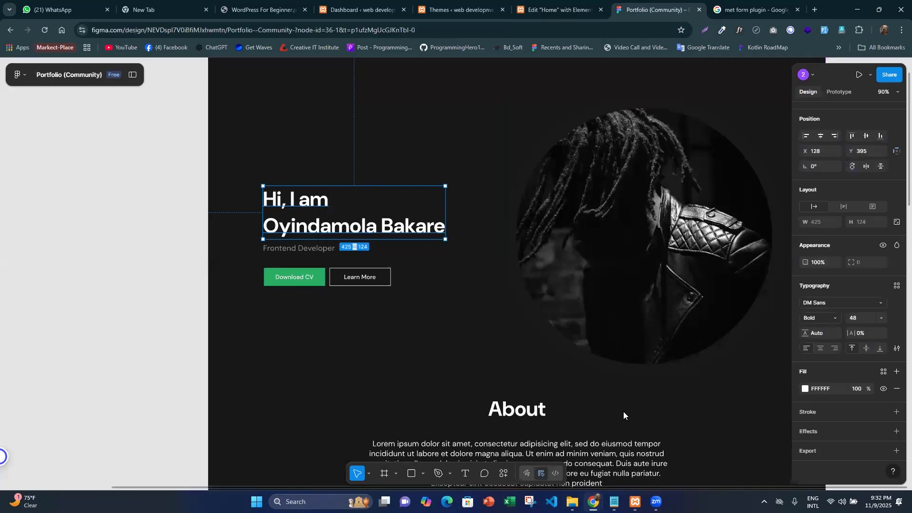
- Paste the copied CSS into a new Notepad document, review its font size, weight and line height, and return to the Elementor editor
{"action": "left_click", "coordinate": [615, 502]}
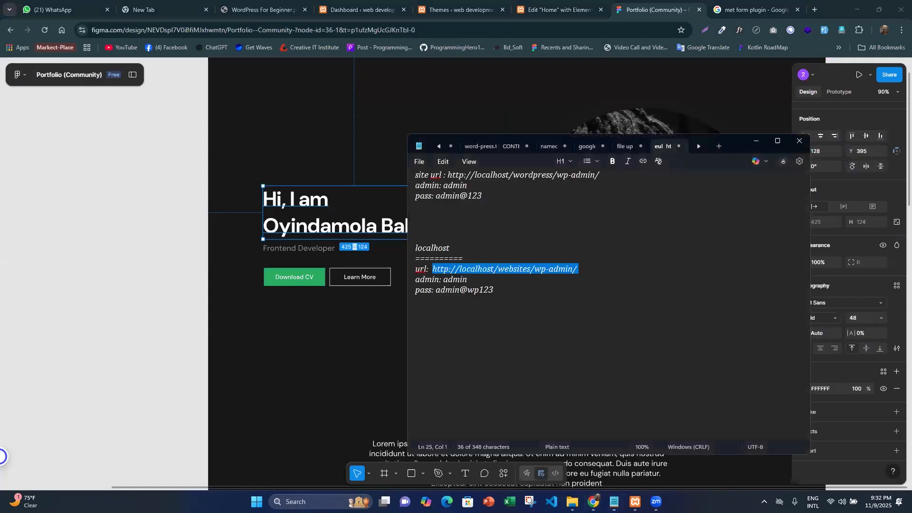
{"action": "key", "text": "ctrl+n"}
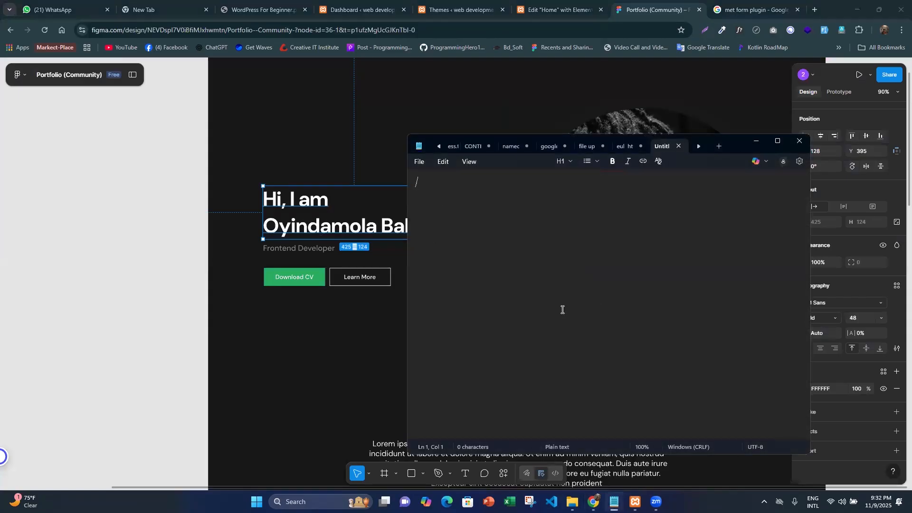
{"action": "key", "text": "ctrl+v"}
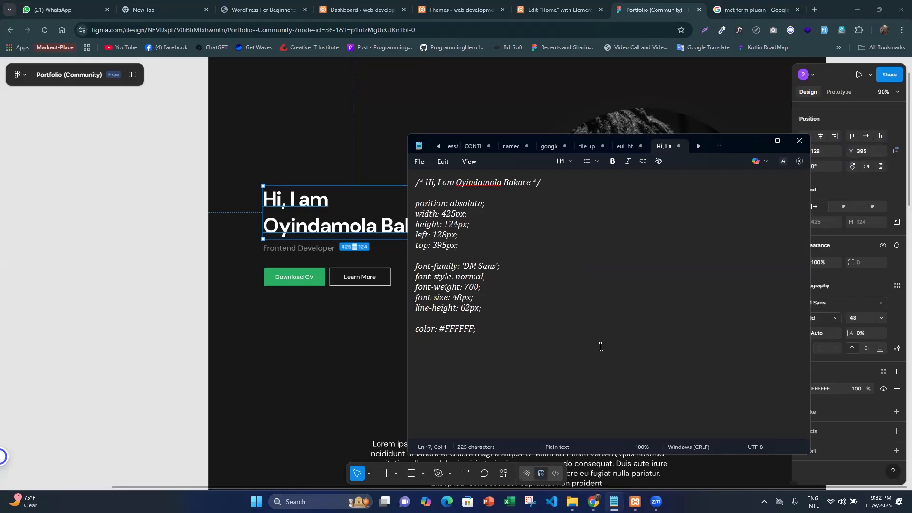
{"action": "left_click_drag", "start_coordinate": [502, 339], "coordinate": [437, 204]}
{"action": "left_click", "coordinate": [519, 313]}
{"action": "left_click_drag", "start_coordinate": [452, 298], "coordinate": [468, 298]}
{"action": "left_click_drag", "start_coordinate": [448, 264], "coordinate": [483, 308]}
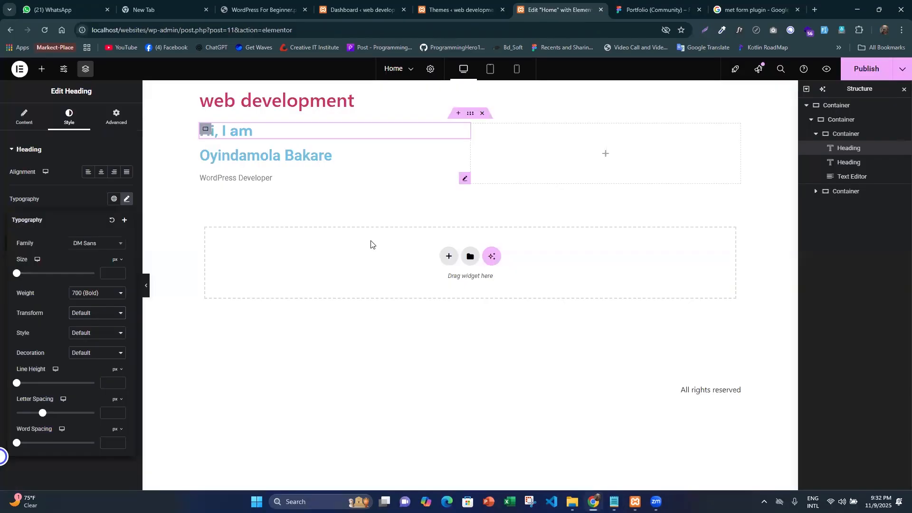
{"action": "left_click", "coordinate": [558, 10]}
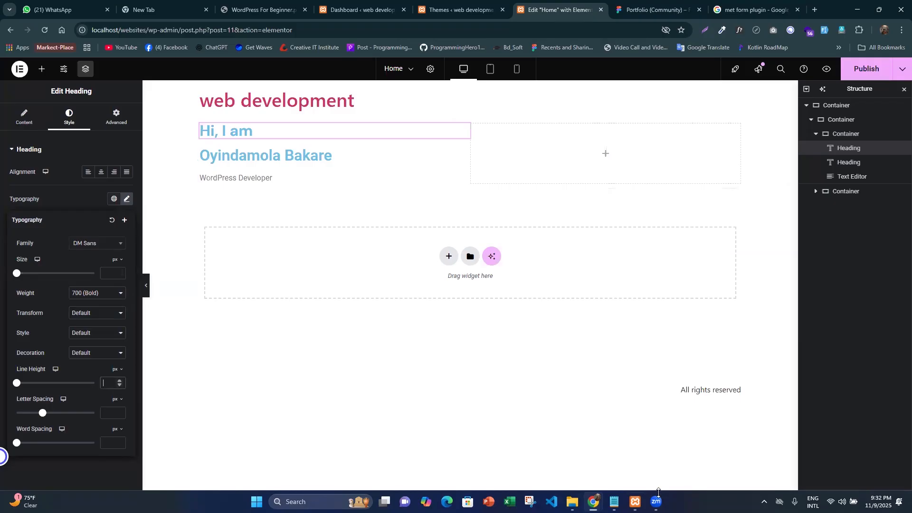
- Consult the copied CSS in Notepad and the Figma design, and set the "Hi, I am" heading's line height to 62 px and size to 48 px
{"action": "left_click", "coordinate": [614, 502]}
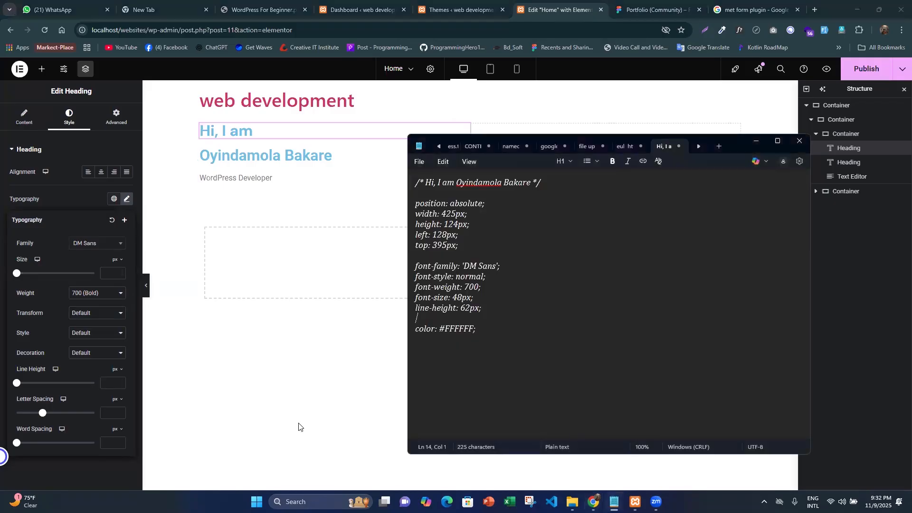
{"action": "left_click", "coordinate": [109, 385]}
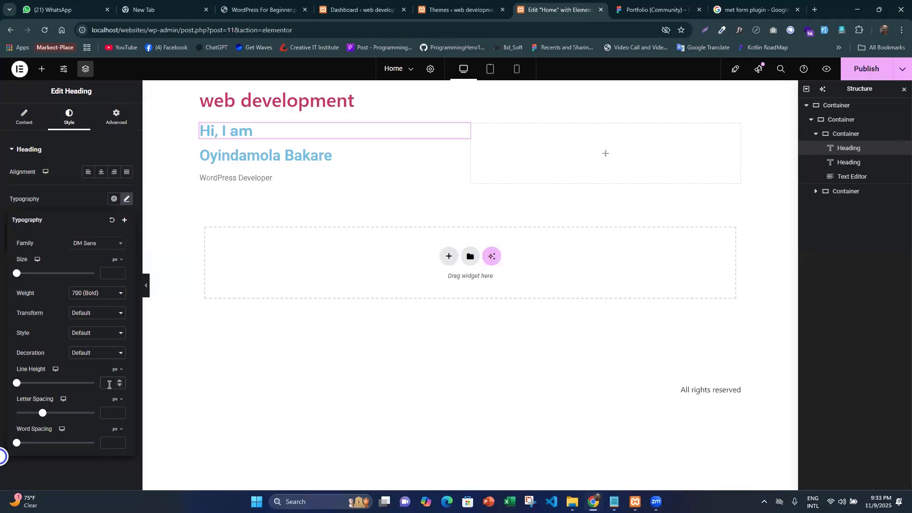
{"action": "type", "text": "62"}
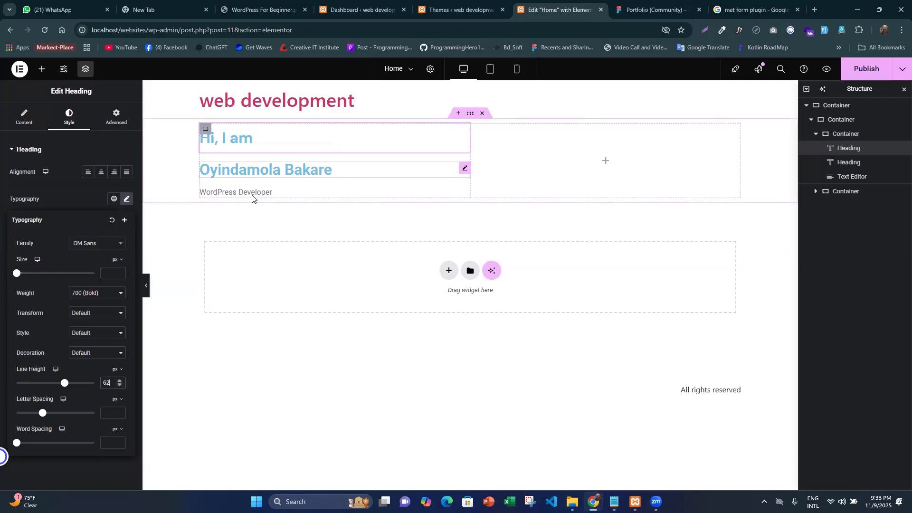
{"action": "key", "text": "ctrl+Tab"}
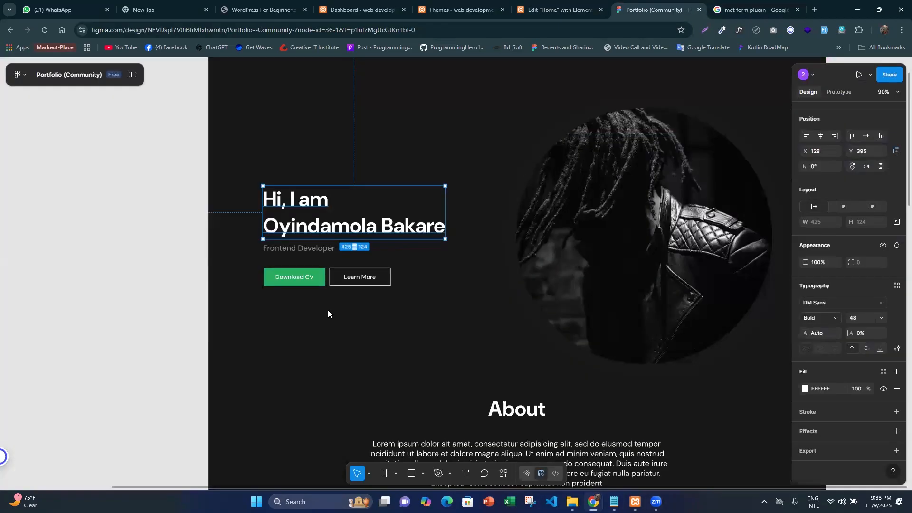
{"action": "key", "text": "ctrl+shift+Tab"}
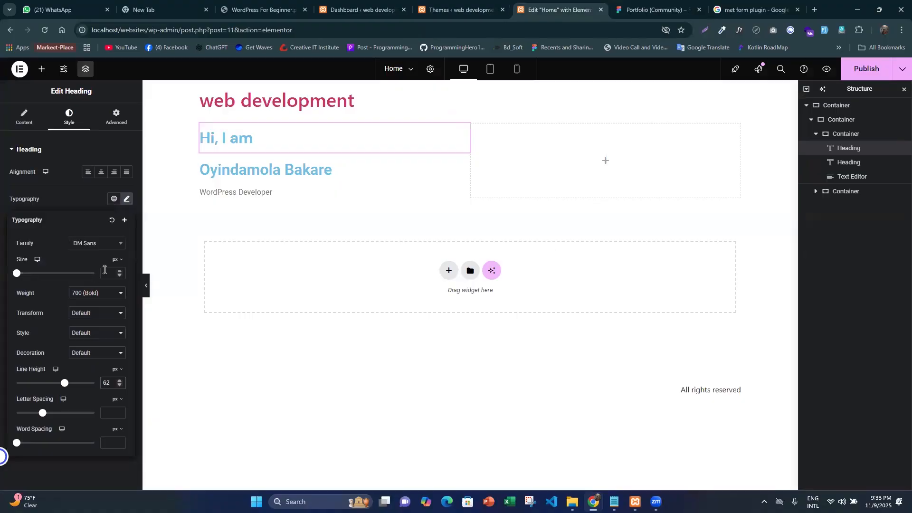
{"action": "left_click", "coordinate": [104, 270]}
{"action": "type", "text": "48"}
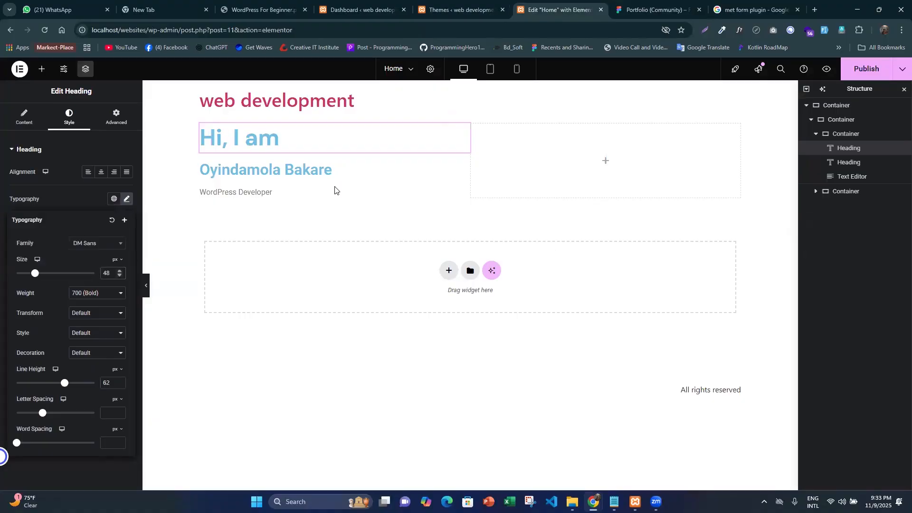
- Set the "Hi, I am" heading's text color to #FFFFFF
{"action": "left_click", "coordinate": [35, 193]}
{"action": "left_click", "coordinate": [126, 306]}
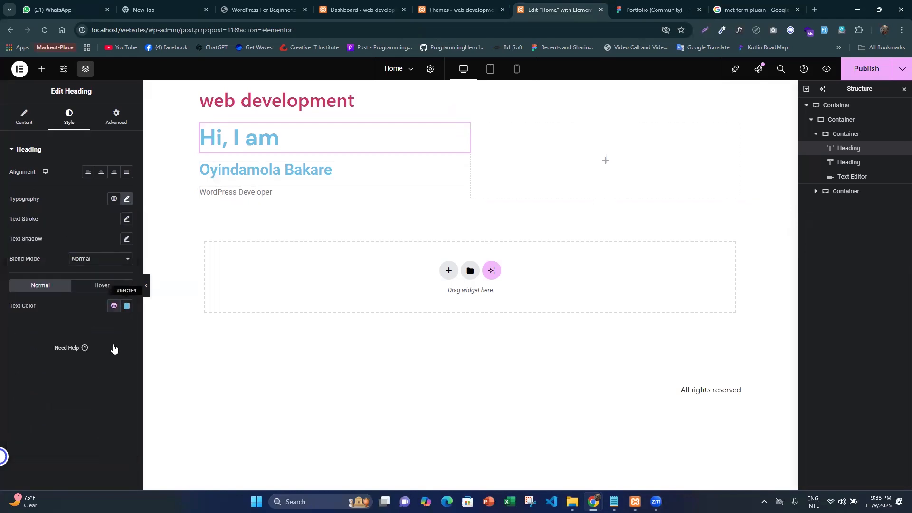
{"action": "key", "text": "ctrl+v"}
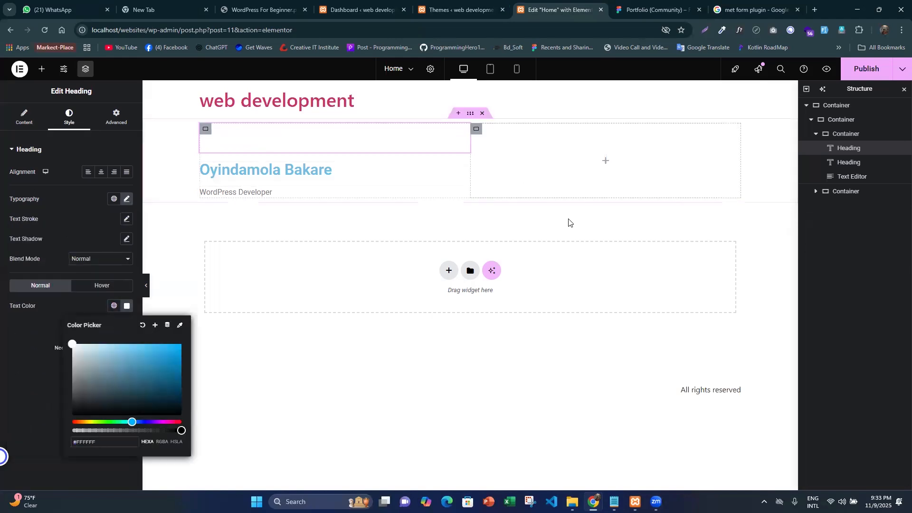
- Switch to the Figma design, copy the Desktop - 2 frame's fill color 171717 and return to the Elementor editor
{"action": "key", "text": "ctrl+Tab"}
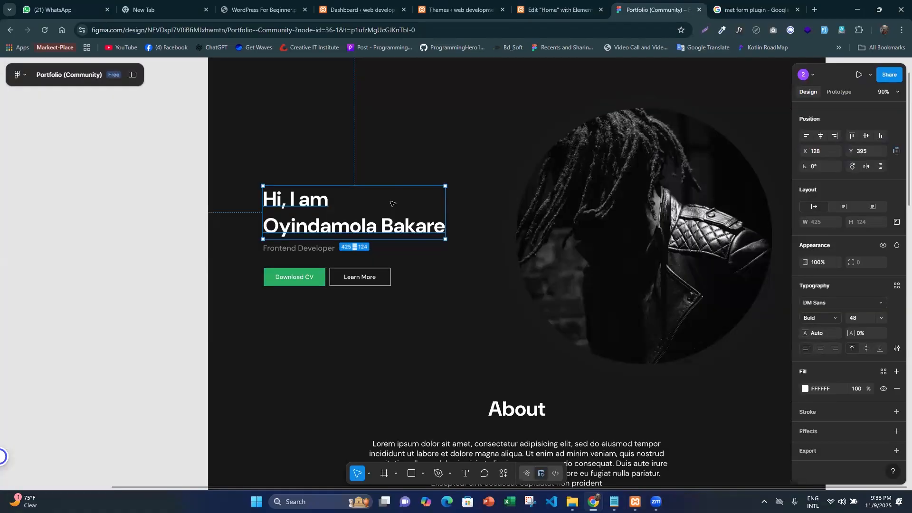
{"action": "scroll", "coordinate": [393, 204], "scroll_direction": "down", "scroll_amount": 5}
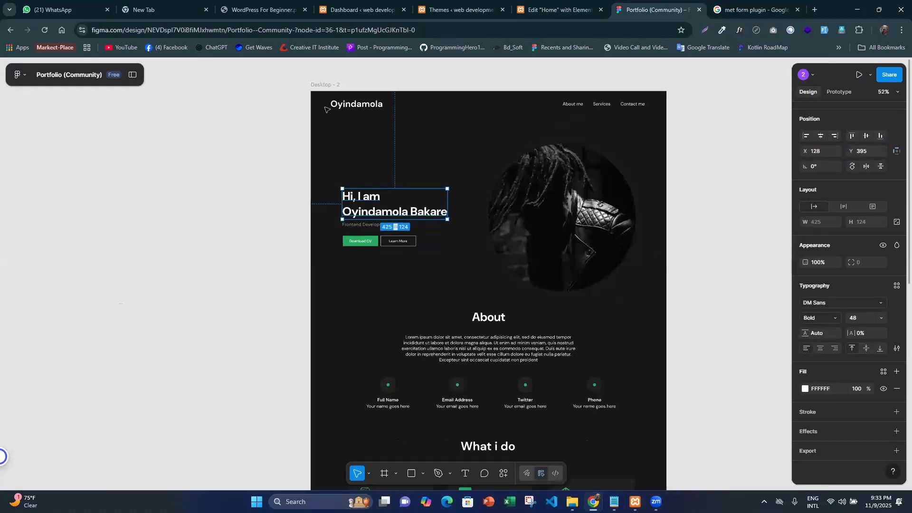
{"action": "left_click", "coordinate": [411, 268]}
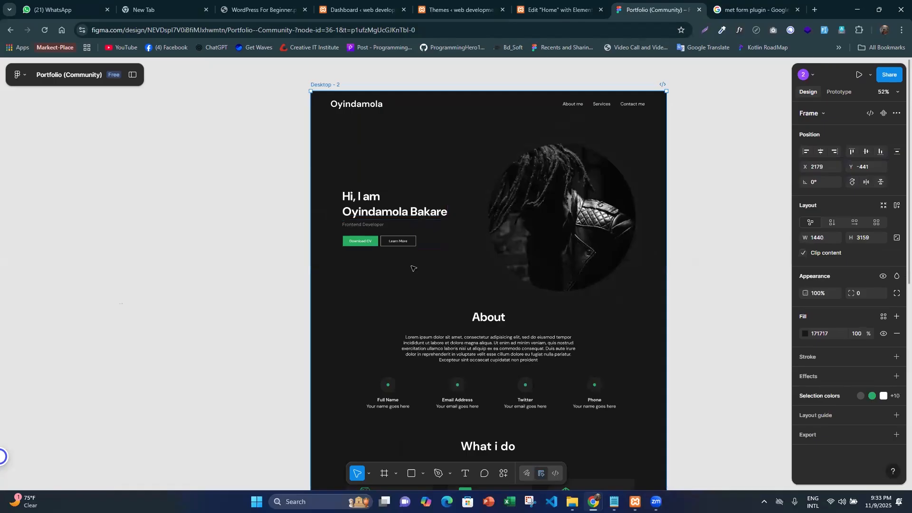
{"action": "left_click", "coordinate": [820, 333]}
{"action": "key", "text": "ctrl+c"}
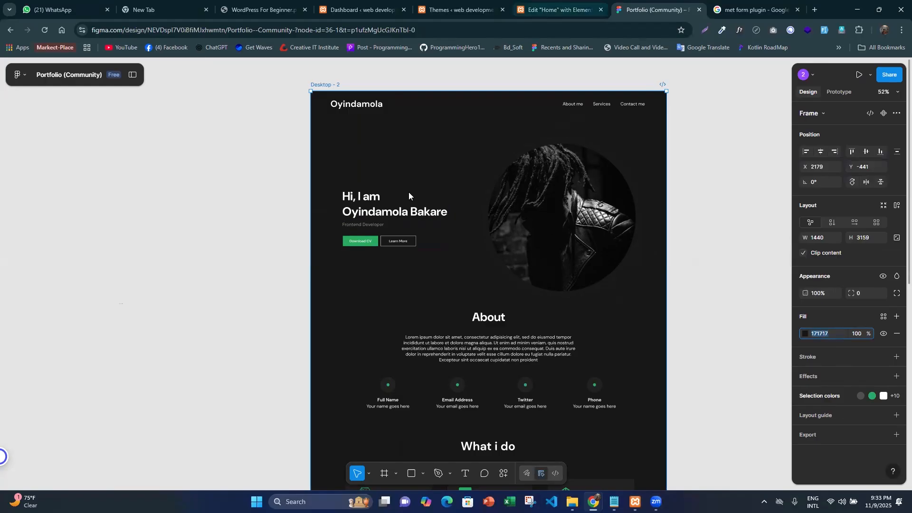
{"action": "key", "text": "ctrl+shift+Tab"}
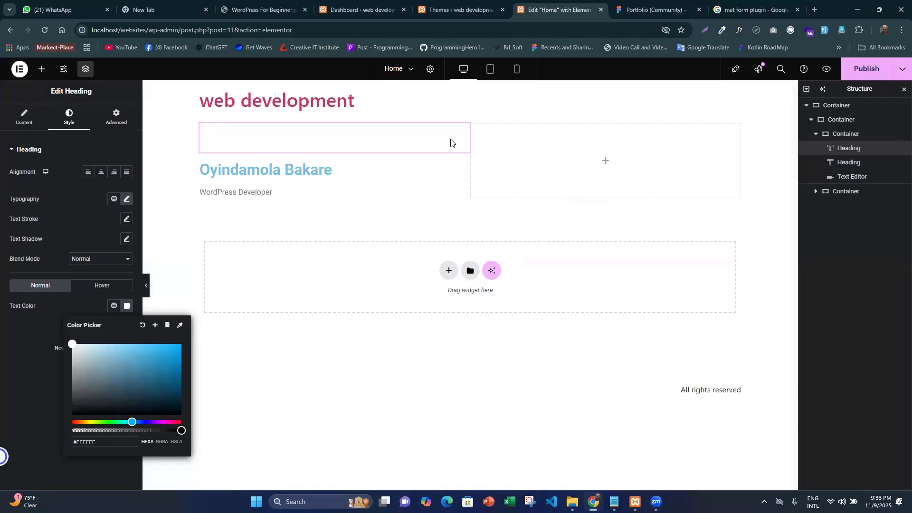
- Give the outer hero container a classic background with the color #171717
{"action": "left_click", "coordinate": [467, 120]}
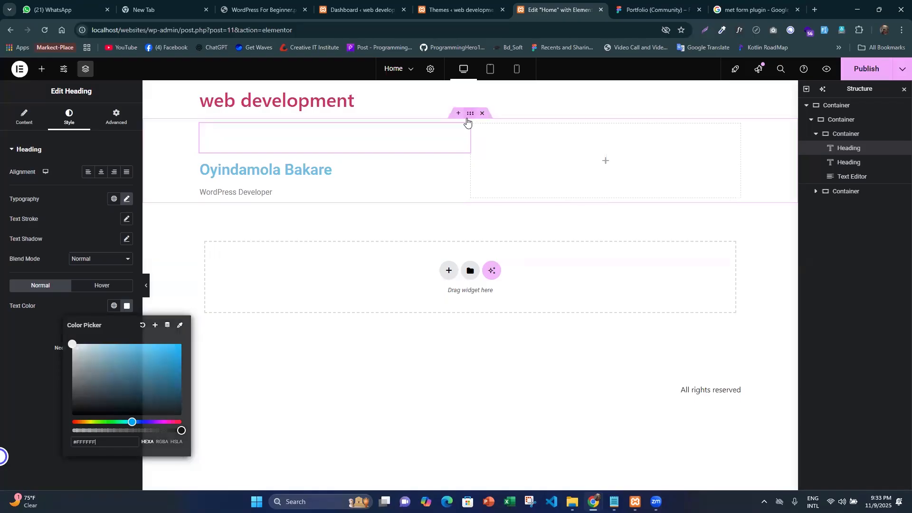
{"action": "left_click", "coordinate": [64, 116]}
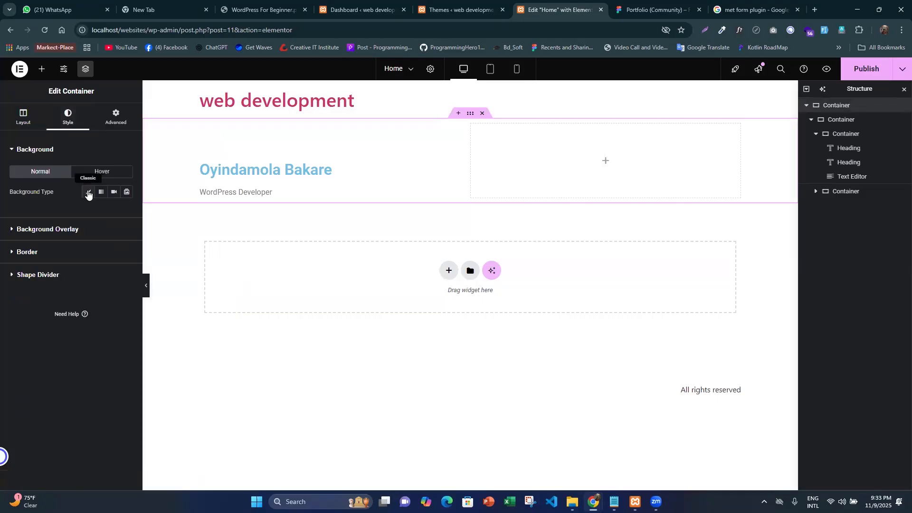
{"action": "left_click", "coordinate": [88, 192]}
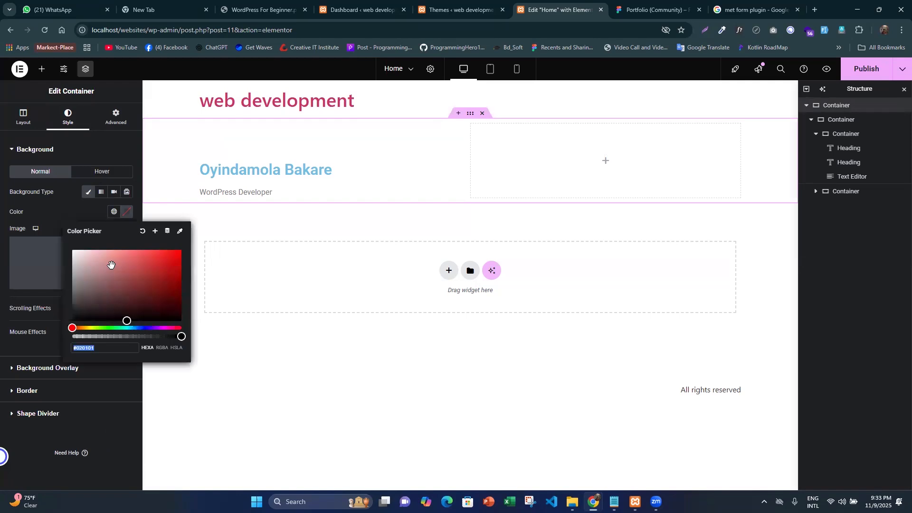
{"action": "key", "text": "ctrl+v"}
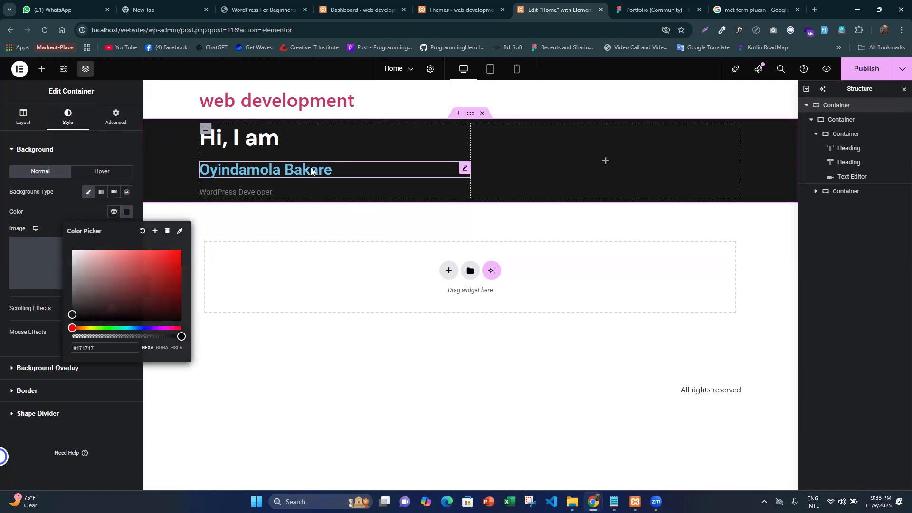
- Set the font family of the second hero heading, containing the name, to DM Sans
{"action": "left_click", "coordinate": [312, 171]}
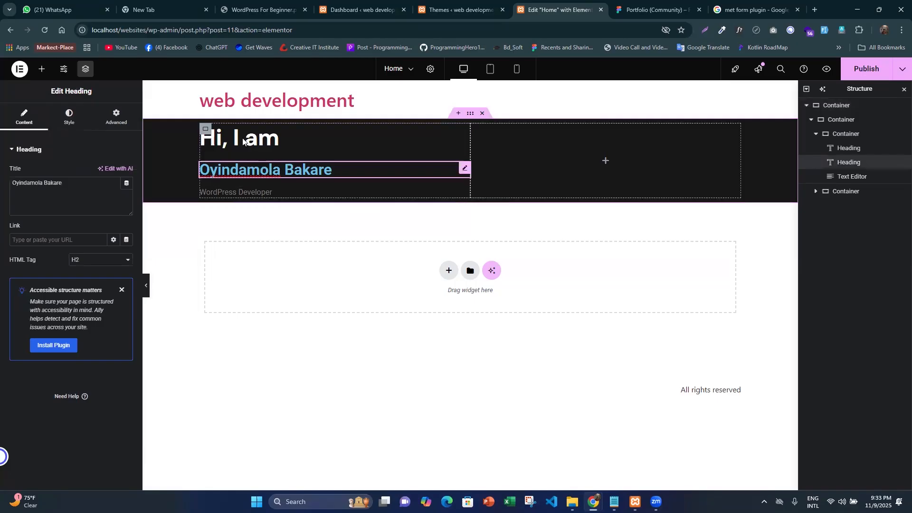
{"action": "left_click", "coordinate": [69, 117]}
{"action": "left_click", "coordinate": [127, 203]}
{"action": "left_click", "coordinate": [93, 245]}
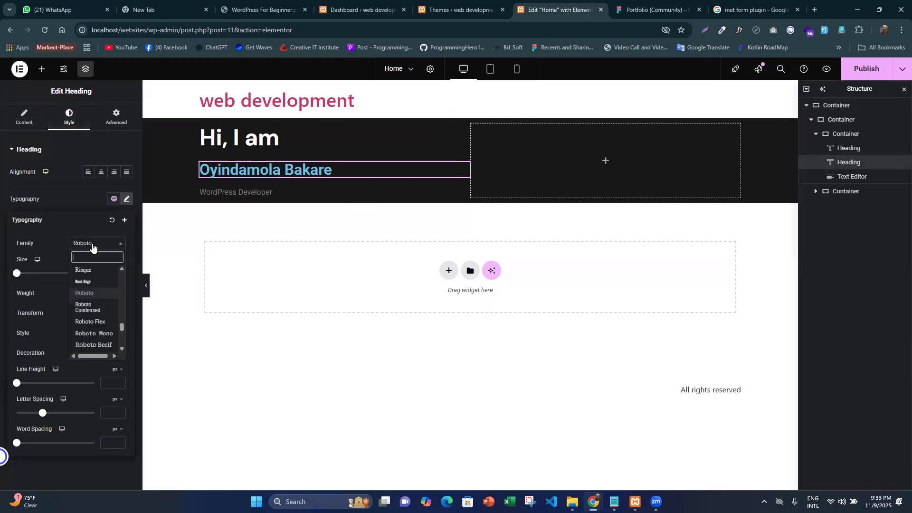
{"action": "type", "text": "dm sa"}
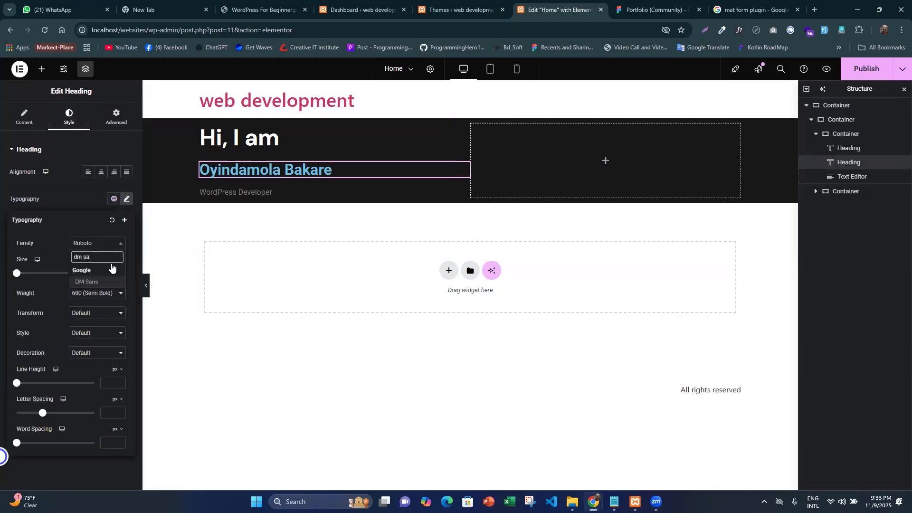
{"action": "left_click", "coordinate": [108, 282]}
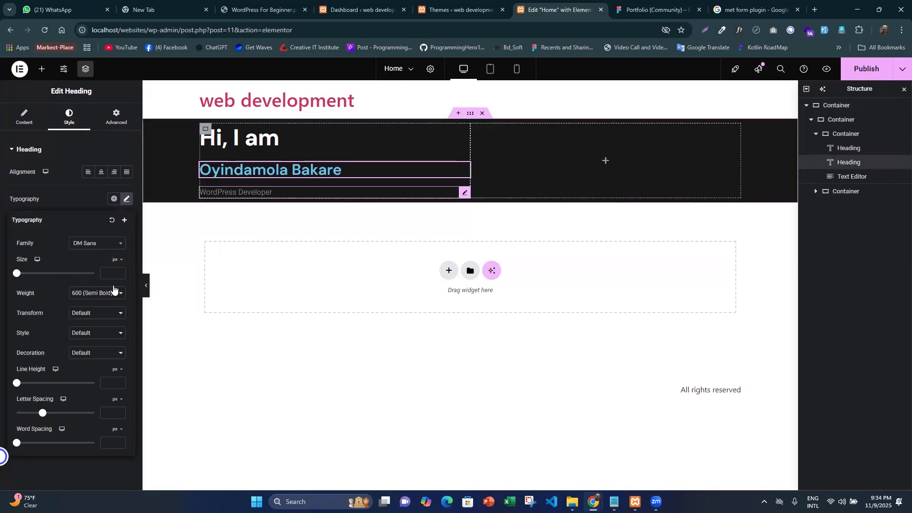
- Set the name heading's font size to 48 px and its weight to 700 (Bold)
{"action": "left_click", "coordinate": [111, 272]}
{"action": "type", "text": "4"}
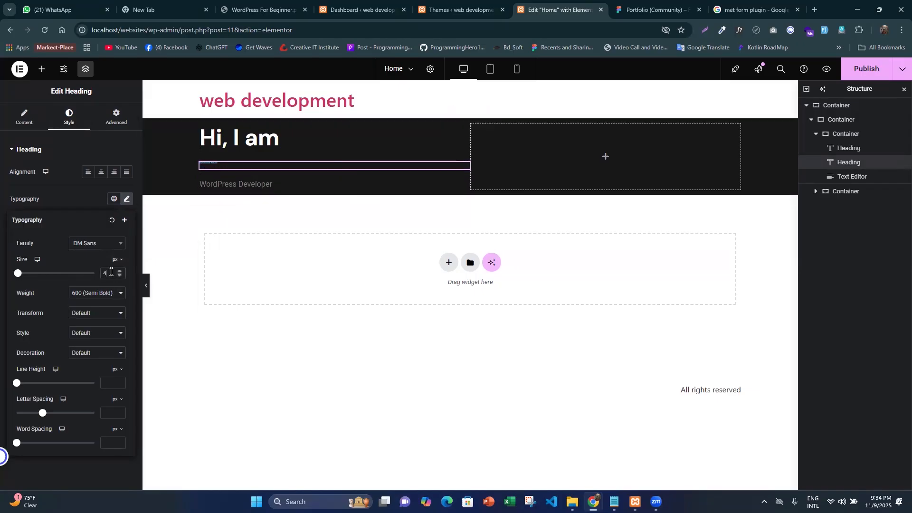
{"action": "type", "text": "8"}
{"action": "left_click", "coordinate": [98, 296]}
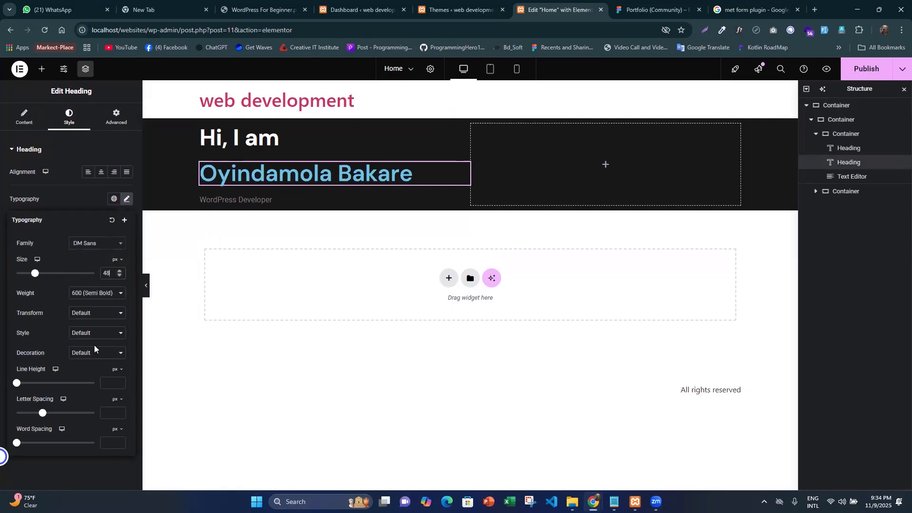
{"action": "left_click", "coordinate": [94, 374]}
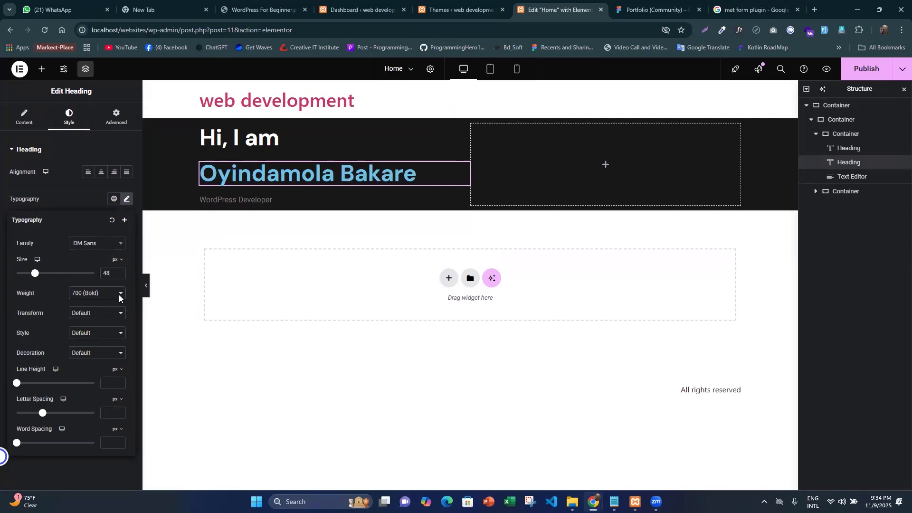
- Change the name heading's text color to white
{"action": "left_click", "coordinate": [127, 307]}
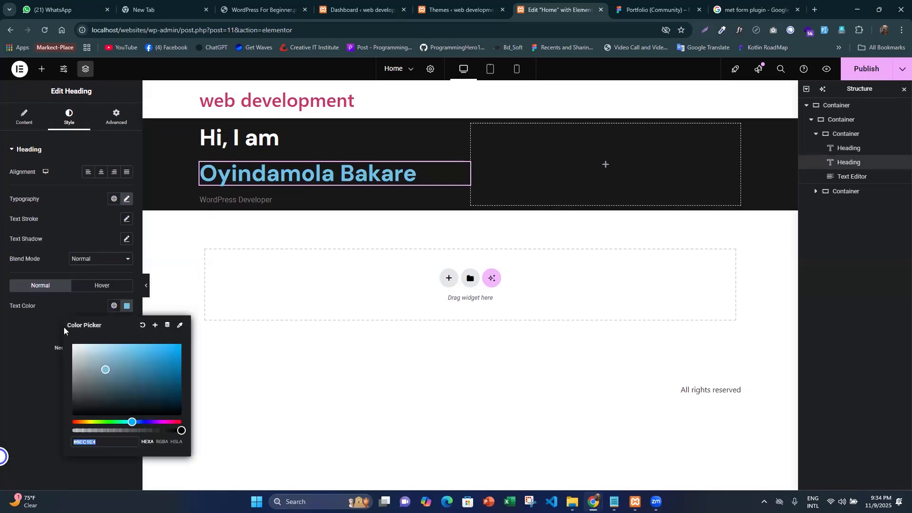
{"action": "left_click", "coordinate": [74, 346]}
{"action": "left_click", "coordinate": [255, 193]}
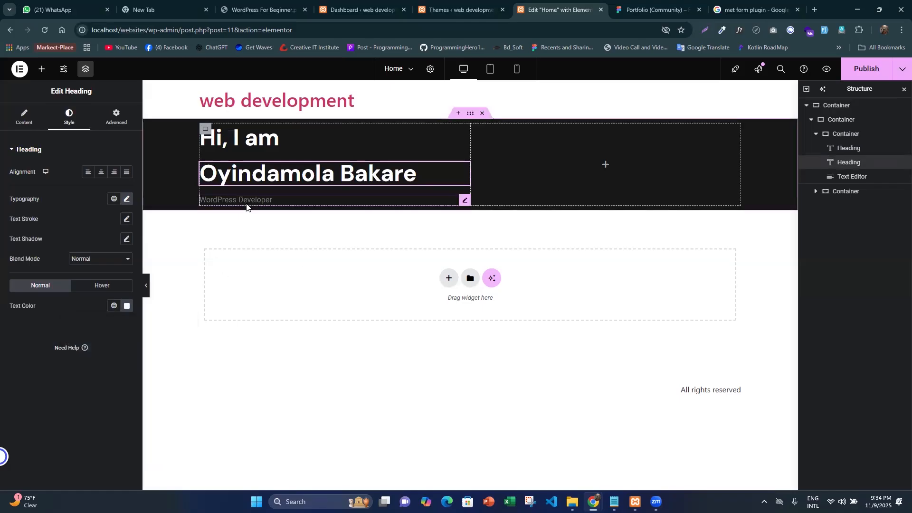
- Select the "WordPress Developer" text, check the "Frontend Developer" typography in Figma, copy its fill color 828282 and return to Elementor
{"action": "left_click", "coordinate": [246, 203]}
{"action": "key", "text": "ctrl+Tab"}
{"action": "scroll", "coordinate": [375, 227], "scroll_direction": "up", "scroll_amount": 5}
{"action": "left_click", "coordinate": [379, 228]}
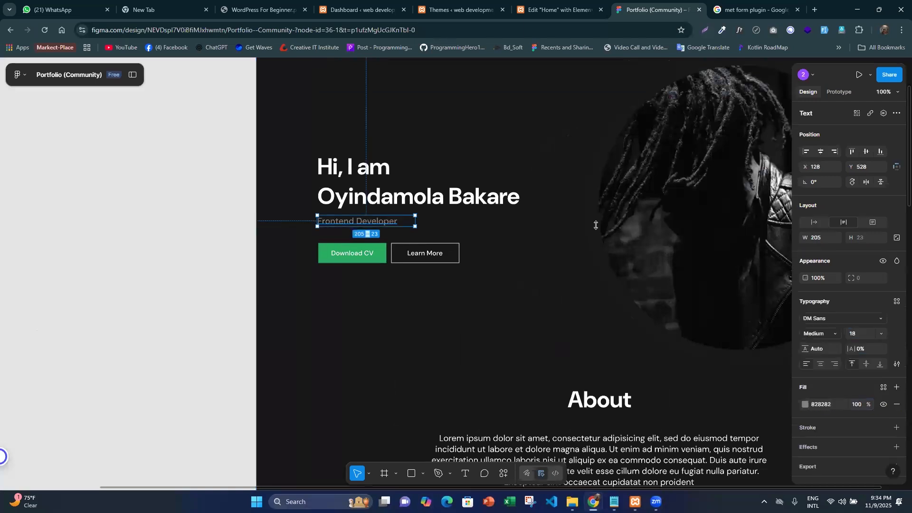
{"action": "left_click", "coordinate": [831, 404]}
{"action": "left_click", "coordinate": [849, 333]}
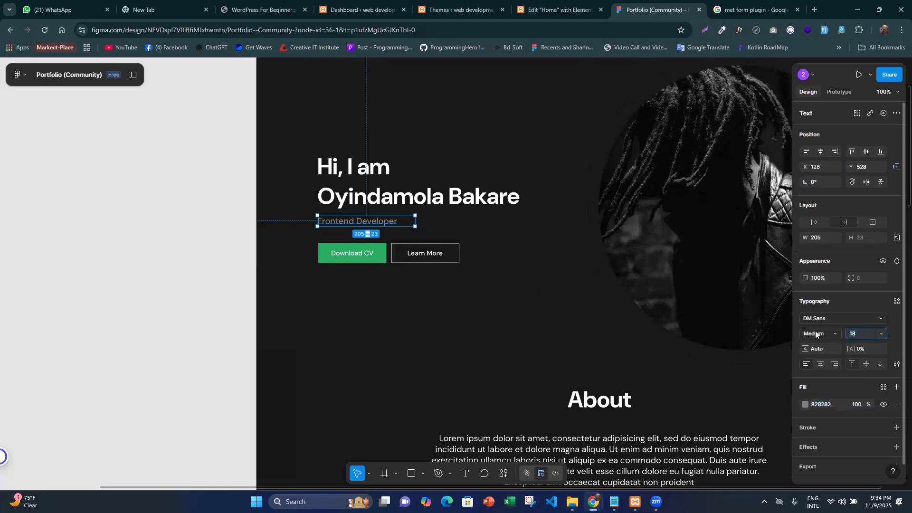
{"action": "left_click", "coordinate": [810, 404]}
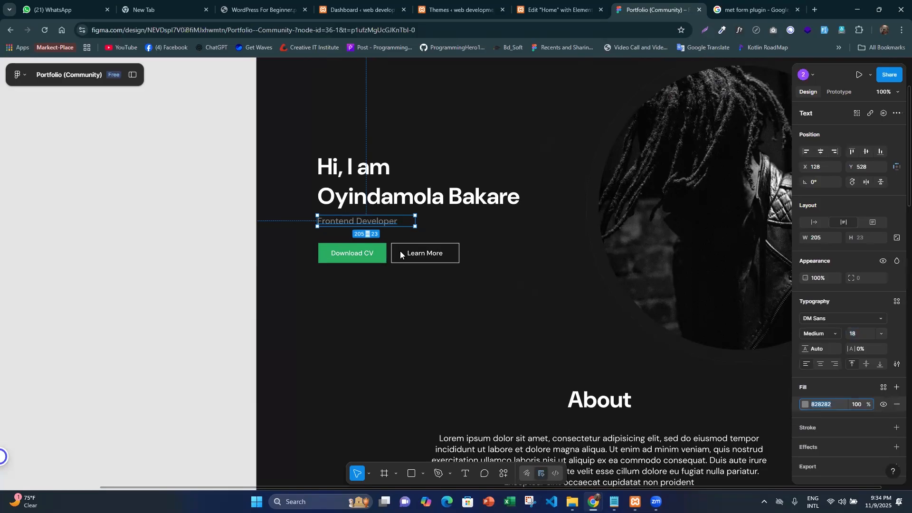
{"action": "key", "text": "ctrl+shift+Tab"}
- Set the "WordPress Developer" text's paragraph spacing to 0, its font family to DM Sans and its size to 18 px
{"action": "left_click", "coordinate": [68, 117]}
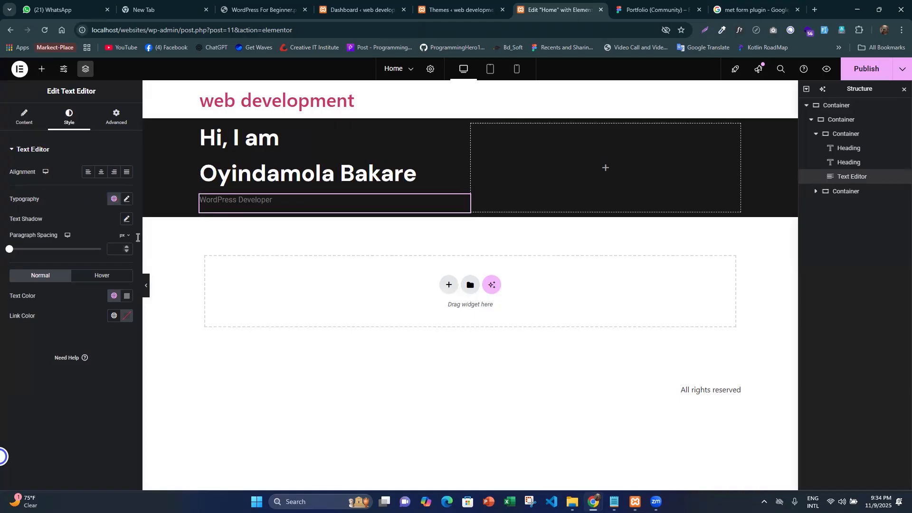
{"action": "type", "text": "0"}
{"action": "left_click", "coordinate": [125, 200]}
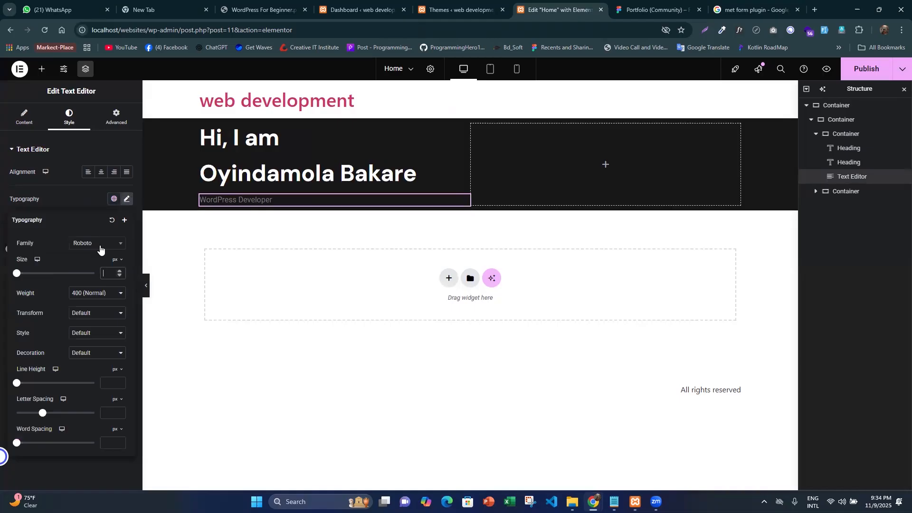
{"action": "left_click", "coordinate": [100, 247]}
{"action": "type", "text": "dm sa"}
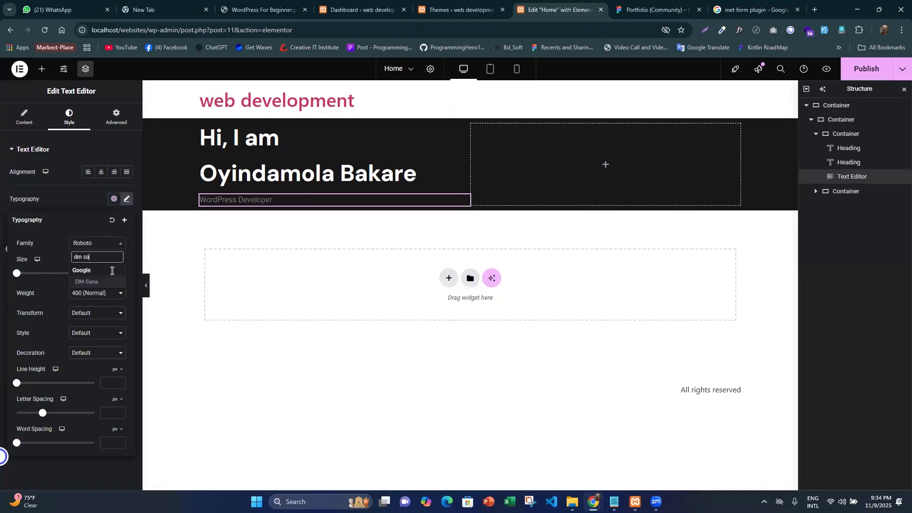
{"action": "key", "text": "Return"}
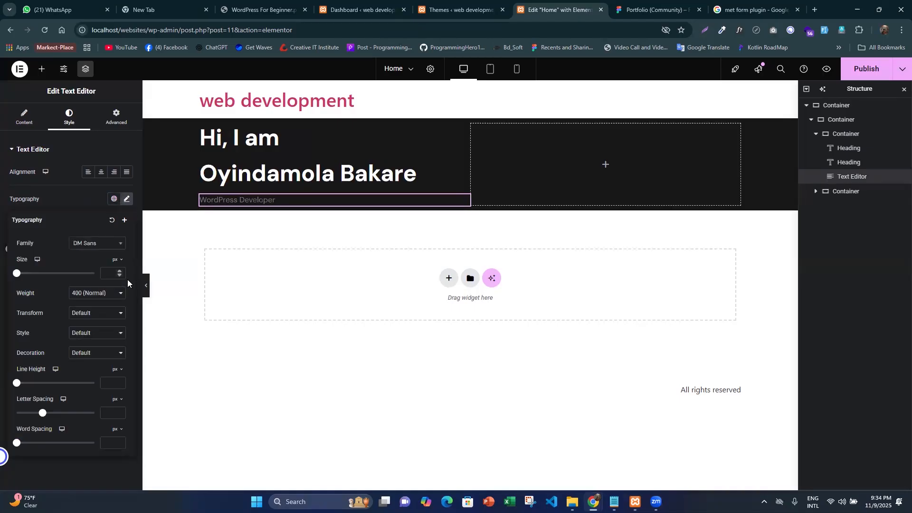
{"action": "type", "text": "18"}
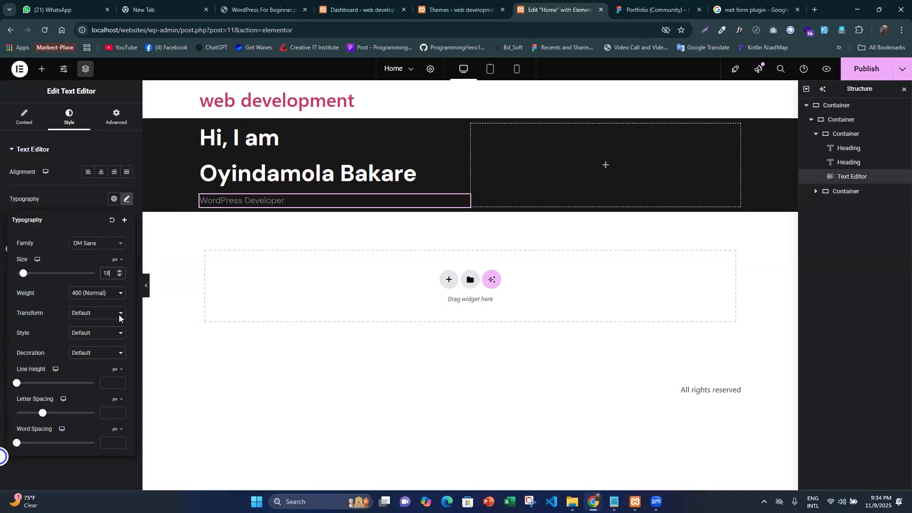
{"action": "left_click", "coordinate": [126, 199]}
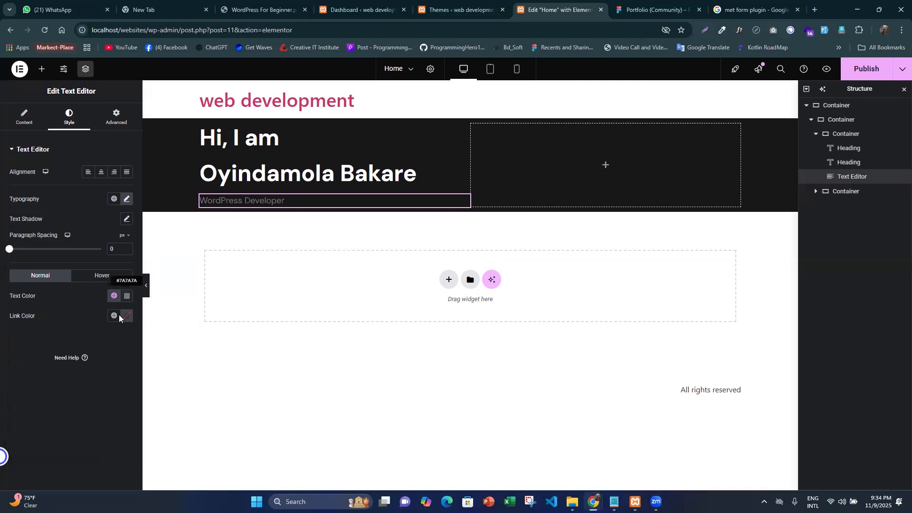
- Set the "WordPress Developer" text color to 828282 and close the page structure overview
{"action": "left_click", "coordinate": [119, 315]}
{"action": "type", "text": "828282"}
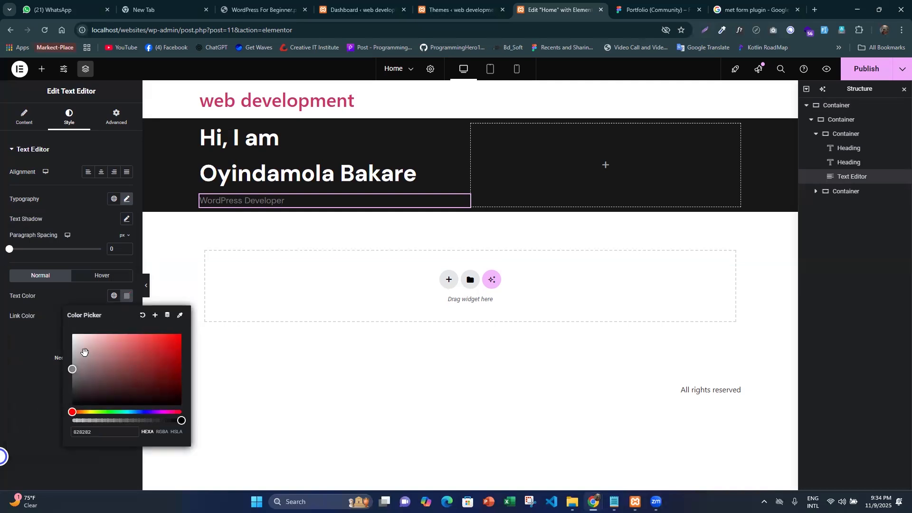
{"action": "left_click", "coordinate": [478, 47]}
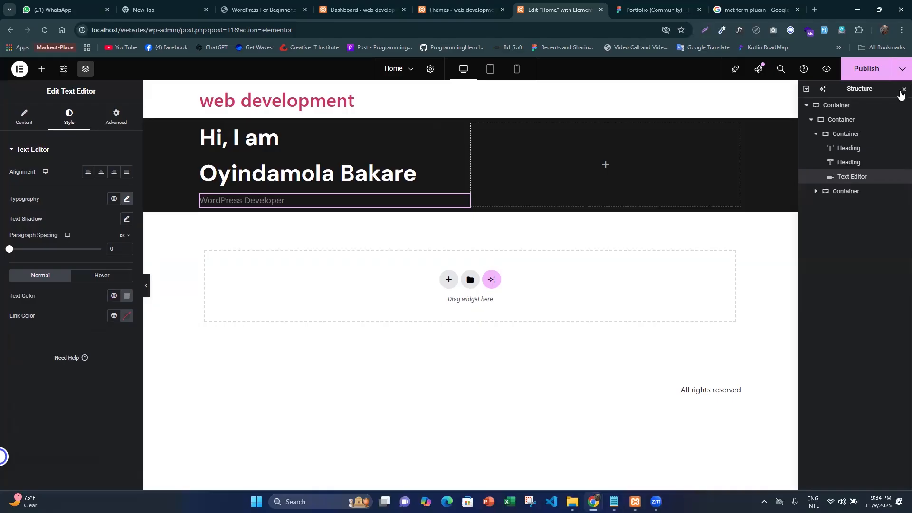
{"action": "key", "text": "ctrl+i"}
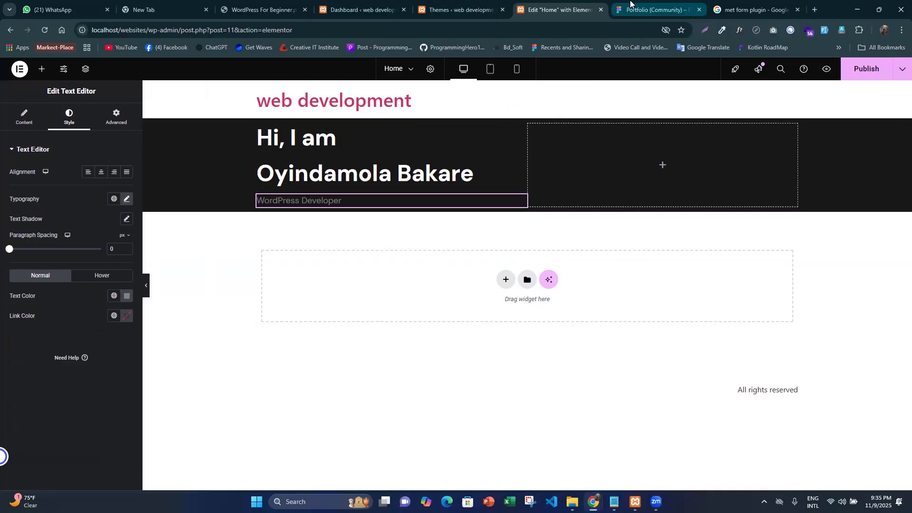
- Switch to Figma, examine the hero section's layout and its two buttons below the subtitle, and return to Elementor
{"action": "left_click", "coordinate": [631, 4]}
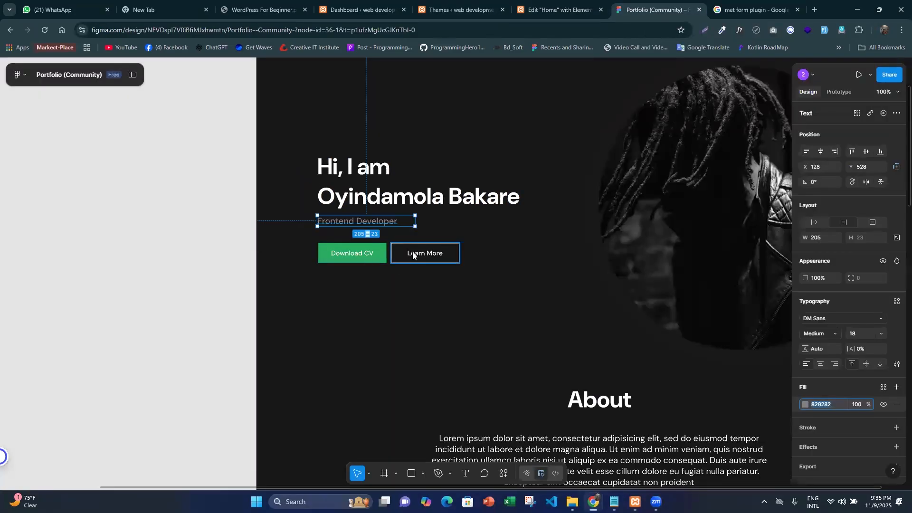
{"action": "scroll", "coordinate": [419, 239], "scroll_direction": "down", "scroll_amount": 5}
{"action": "left_click", "coordinate": [444, 222]}
{"action": "scroll", "coordinate": [444, 222], "scroll_direction": "right", "scroll_amount": 1}
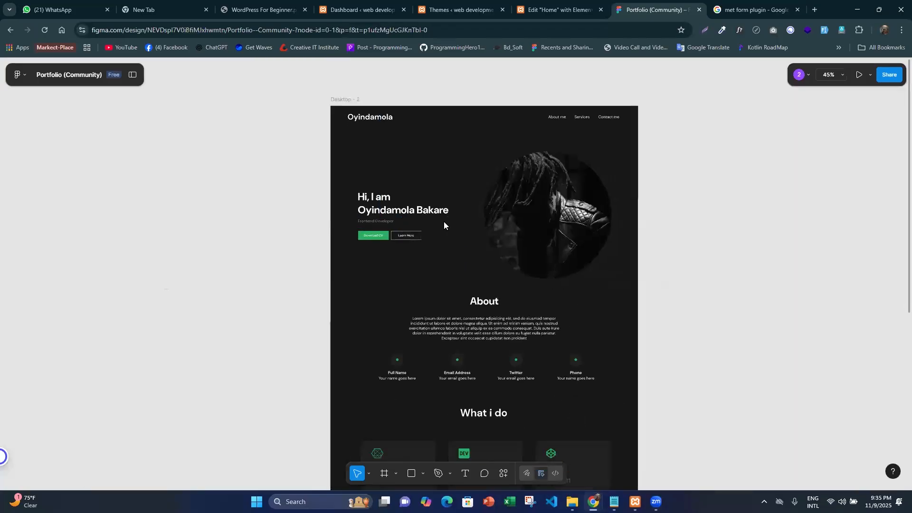
{"action": "scroll", "coordinate": [444, 221], "scroll_direction": "down", "scroll_amount": 1}
{"action": "scroll", "coordinate": [443, 221], "scroll_direction": "right", "scroll_amount": 1}
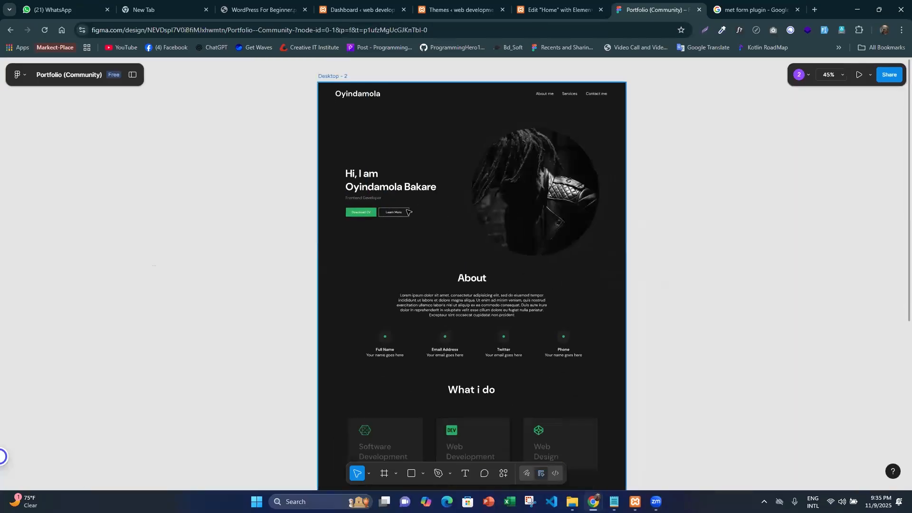
{"action": "scroll", "coordinate": [407, 211], "scroll_direction": "up", "scroll_amount": 3}
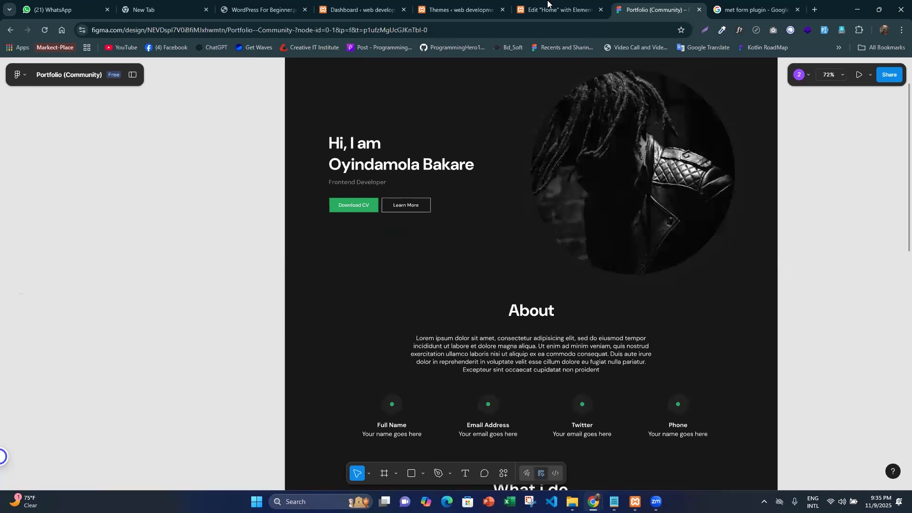
{"action": "key", "text": "ctrl+shift+Tab"}
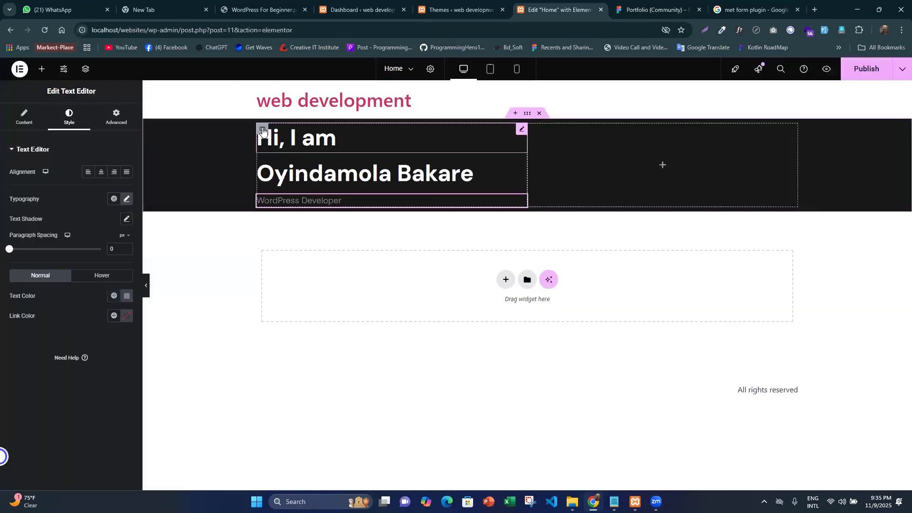
- Add a nested container below the "WordPress Developer" text, checking the button row in the Figma design
{"action": "left_click", "coordinate": [263, 130]}
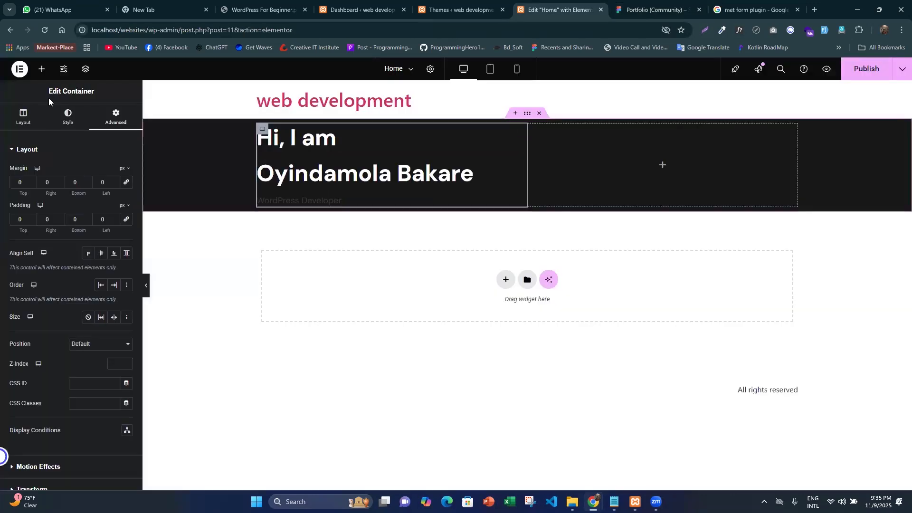
{"action": "left_click", "coordinate": [42, 69]}
{"action": "left_click_drag", "start_coordinate": [38, 194], "coordinate": [311, 208]}
{"action": "left_click", "coordinate": [636, 5]}
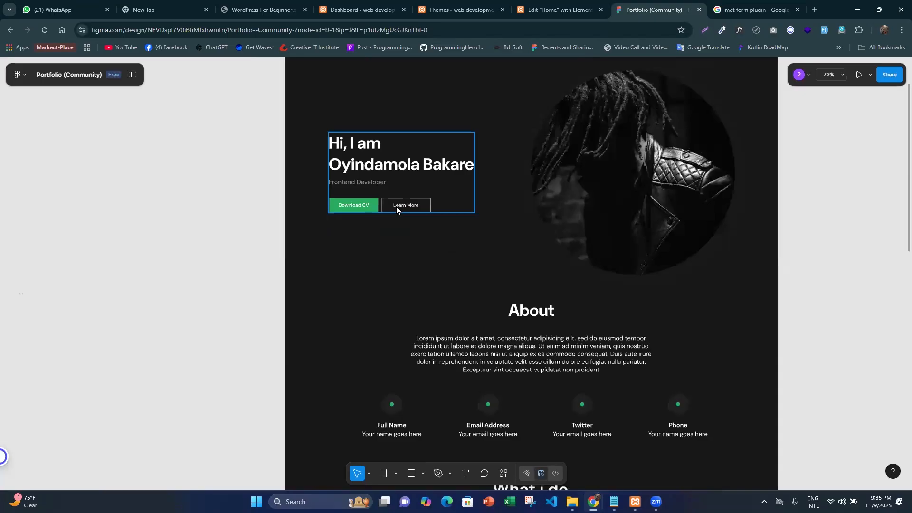
{"action": "left_click", "coordinate": [542, 7]}
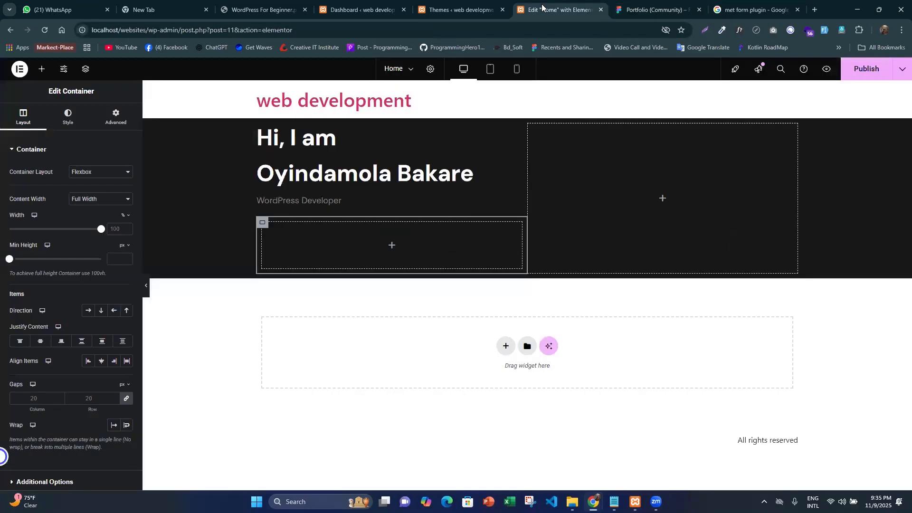
- Set the nested container's padding to 0 on all sides and its direction to a horizontal row
{"action": "left_click", "coordinate": [261, 223]}
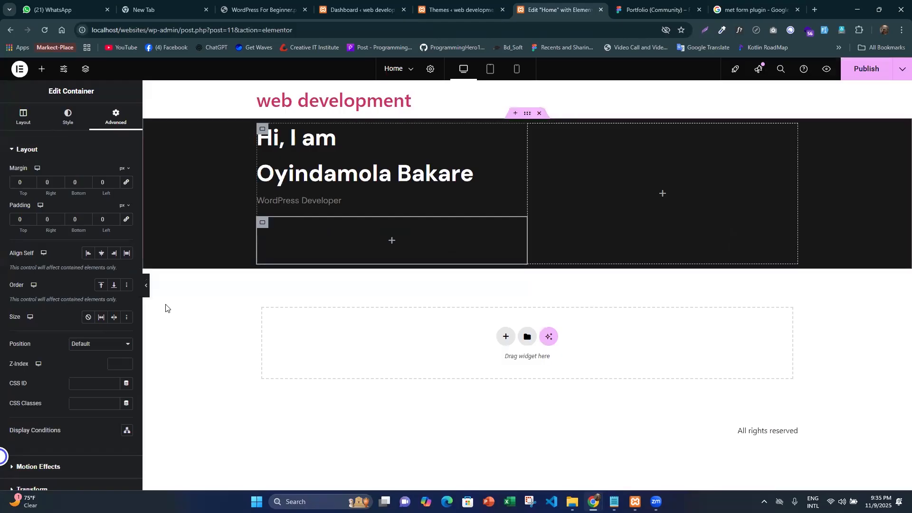
{"action": "left_click", "coordinate": [29, 116]}
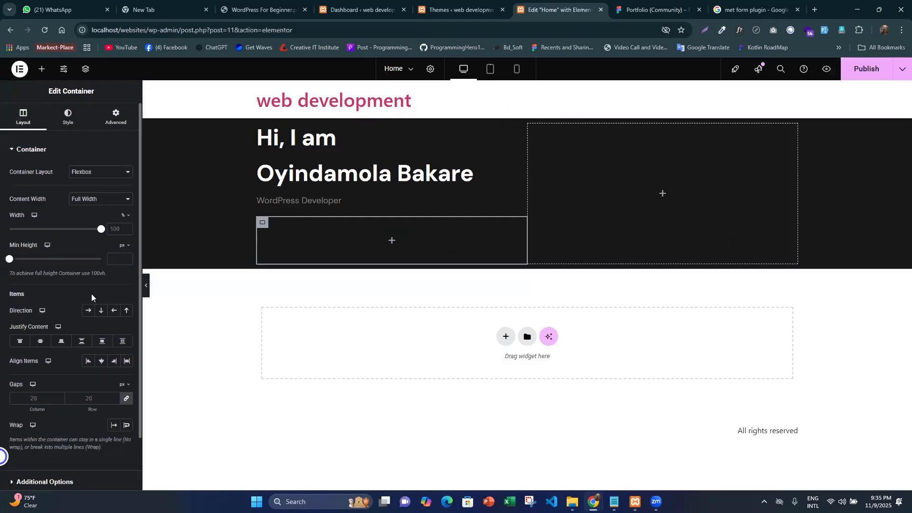
{"action": "left_click", "coordinate": [87, 312]}
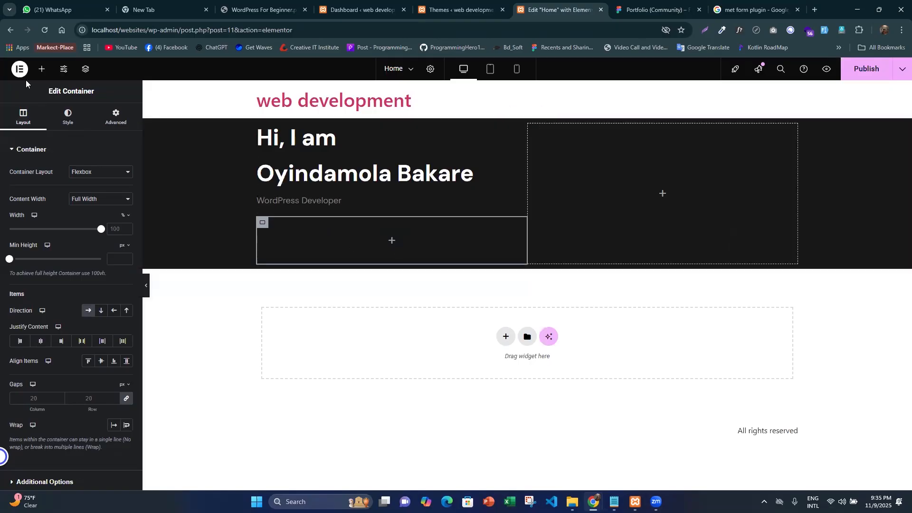
- Find the Button widget by searching for "but" and place it in the nested container
{"action": "left_click", "coordinate": [41, 69]}
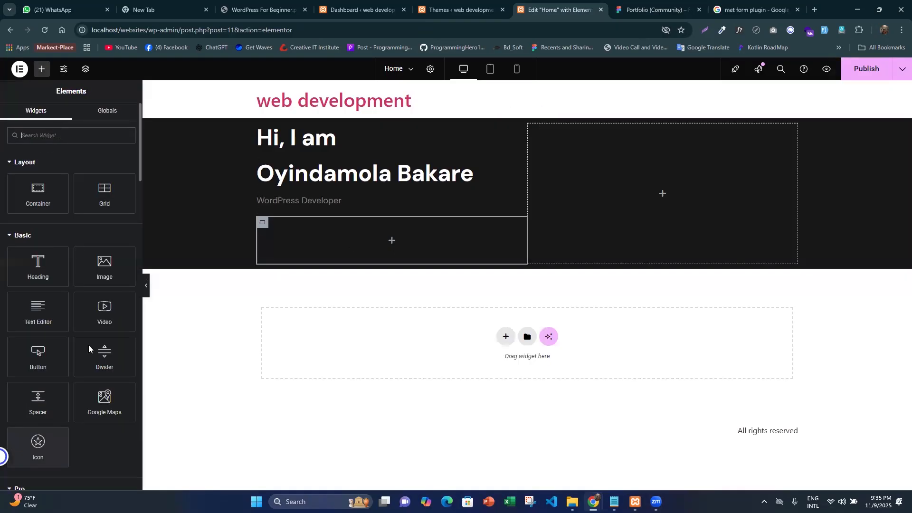
{"action": "scroll", "coordinate": [88, 345], "scroll_direction": "down", "scroll_amount": 4}
{"action": "scroll", "coordinate": [78, 266], "scroll_direction": "up", "scroll_amount": 5}
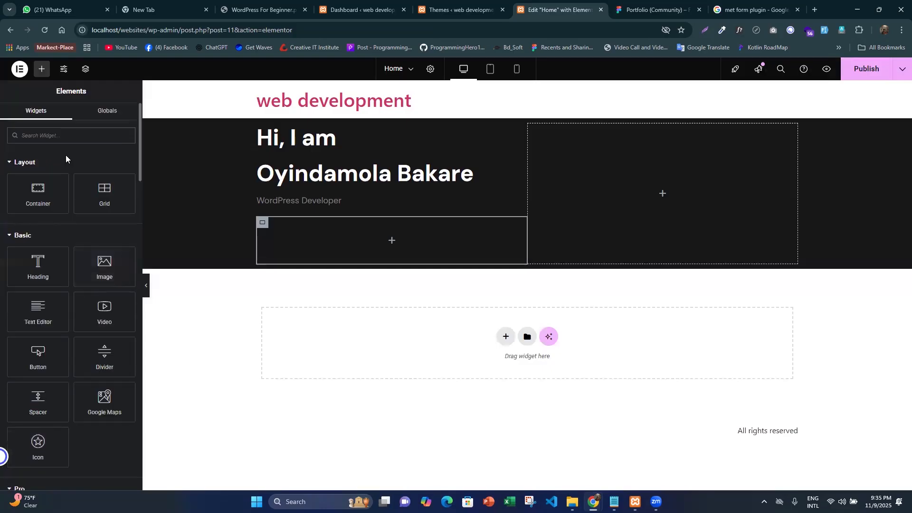
{"action": "type", "text": "butt"}
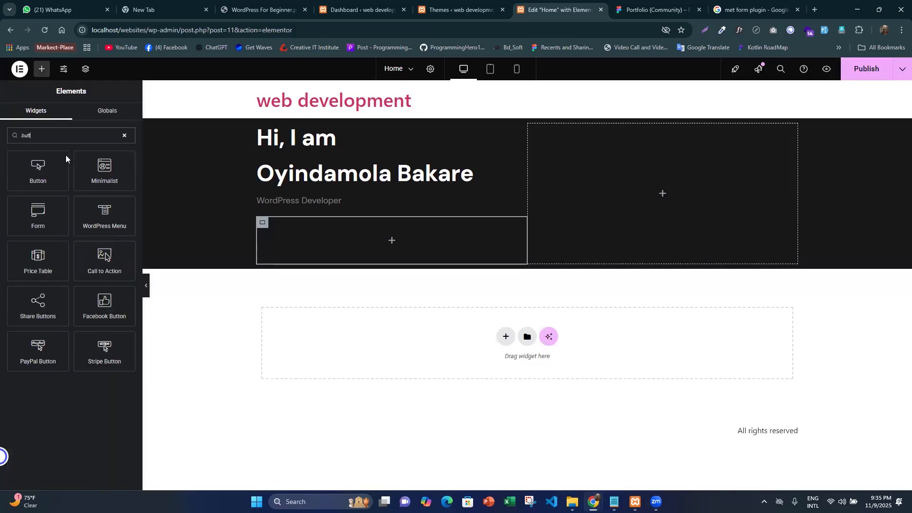
{"action": "left_click_drag", "start_coordinate": [66, 155], "coordinate": [369, 262]}
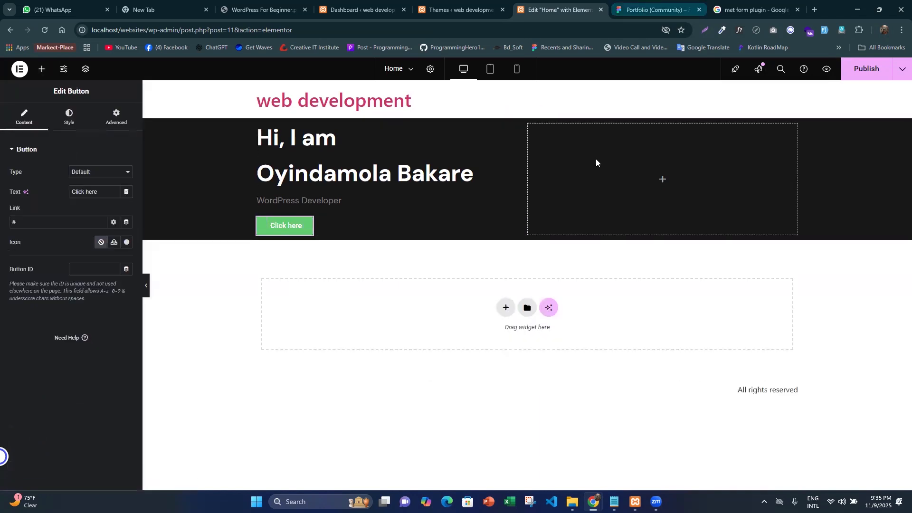
- Copy the "Download CV" label from the green button in Figma and use it as the Elementor button's text
{"action": "key", "text": "ctrl+Tab"}
{"action": "scroll", "coordinate": [353, 205], "scroll_direction": "up", "scroll_amount": 5}
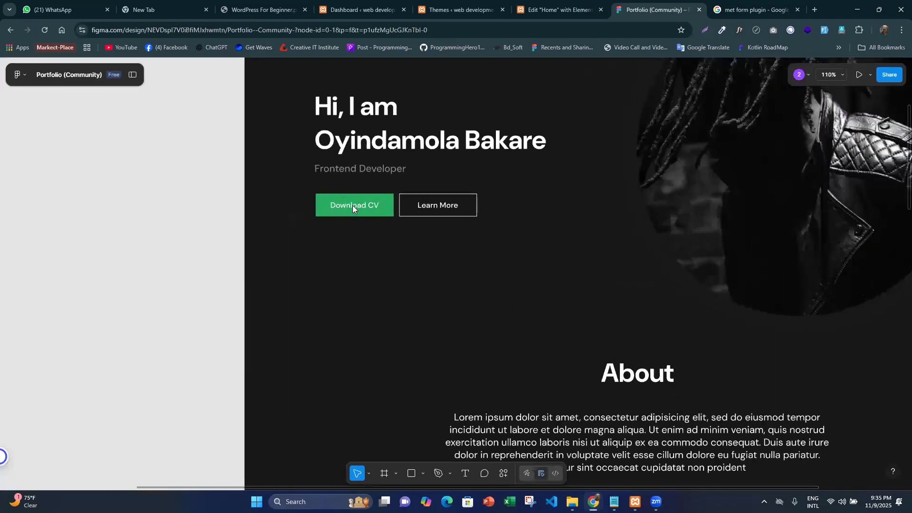
{"action": "scroll", "coordinate": [352, 205], "scroll_direction": "up", "scroll_amount": 4}
{"action": "double_click", "coordinate": [365, 208]}
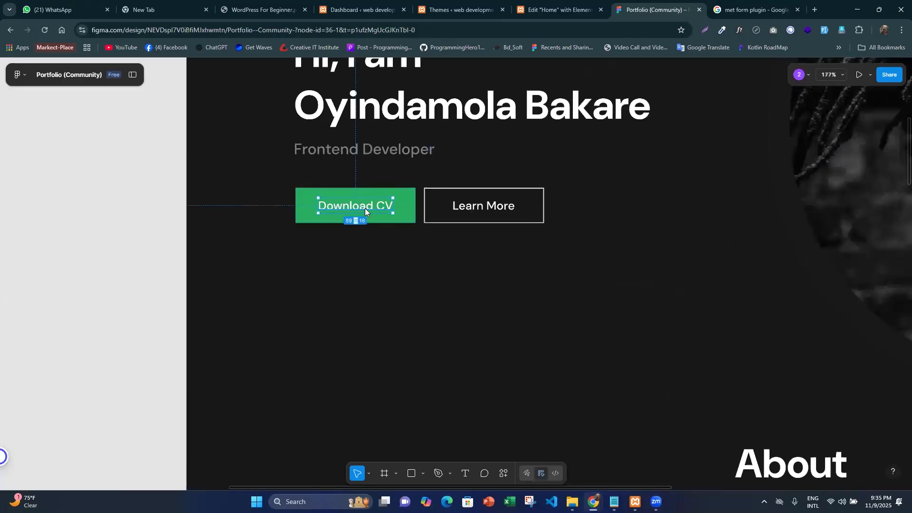
{"action": "double_click", "coordinate": [365, 209]}
{"action": "key", "text": "ctrl+c"}
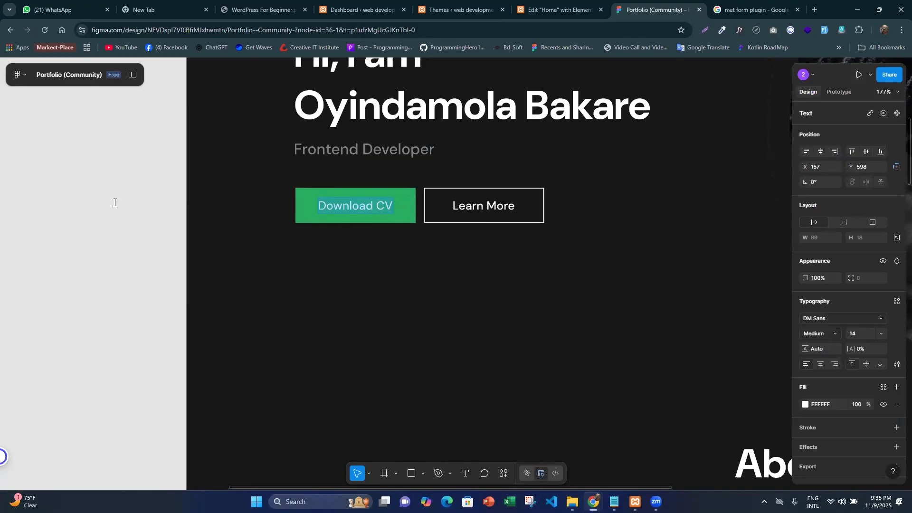
{"action": "key", "text": "ctrl+shift+Tab"}
{"action": "key", "text": "ctrl+a"}
{"action": "key", "text": "ctrl+v"}
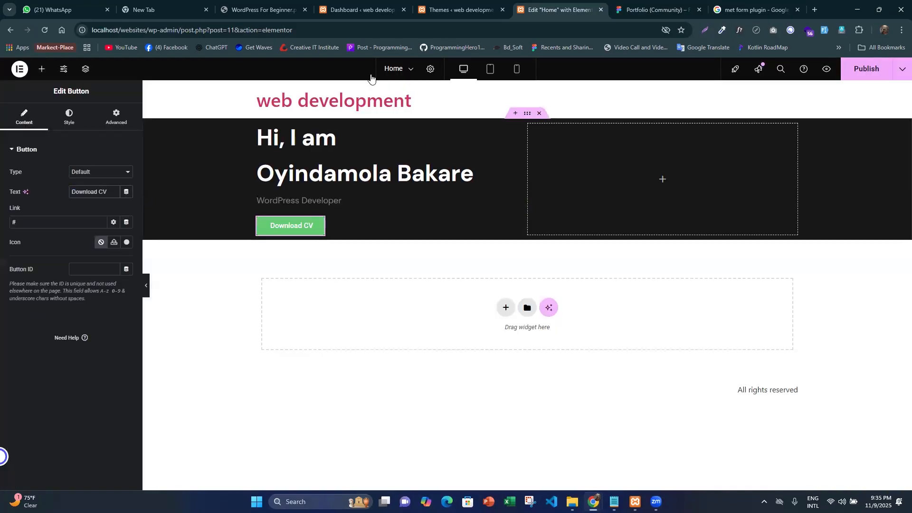
- Switch to Figma, select the "Download CV" label and inspect its typography and spacing distances
{"action": "key", "text": "ctrl+Tab"}
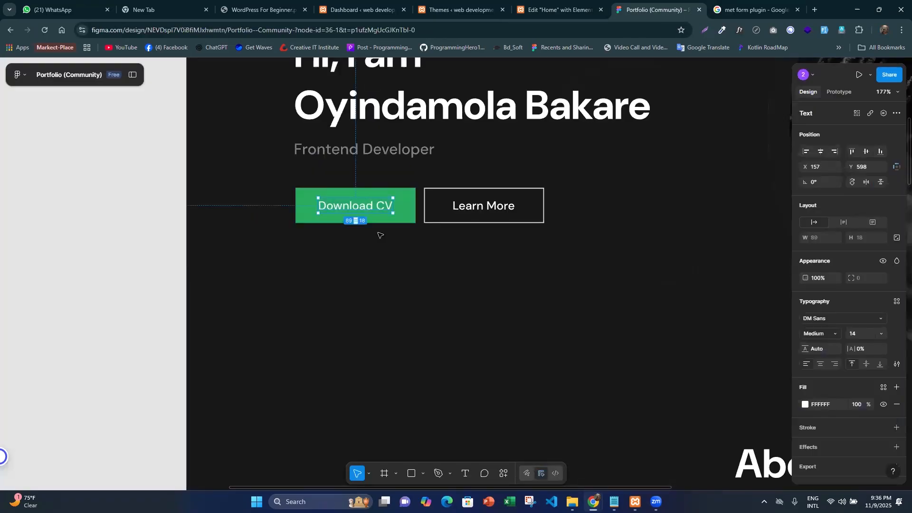
{"action": "left_click", "coordinate": [239, 277]}
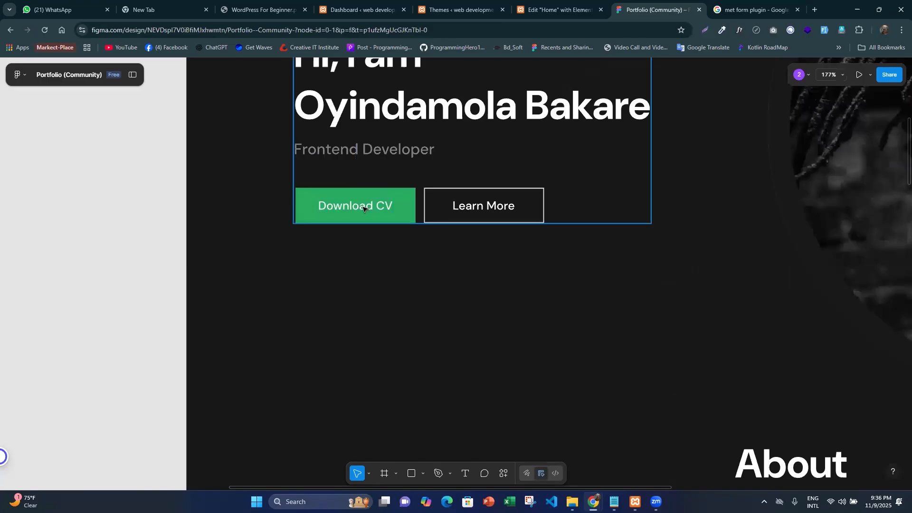
{"action": "left_click", "coordinate": [363, 208]}
{"action": "double_click", "coordinate": [363, 208]}
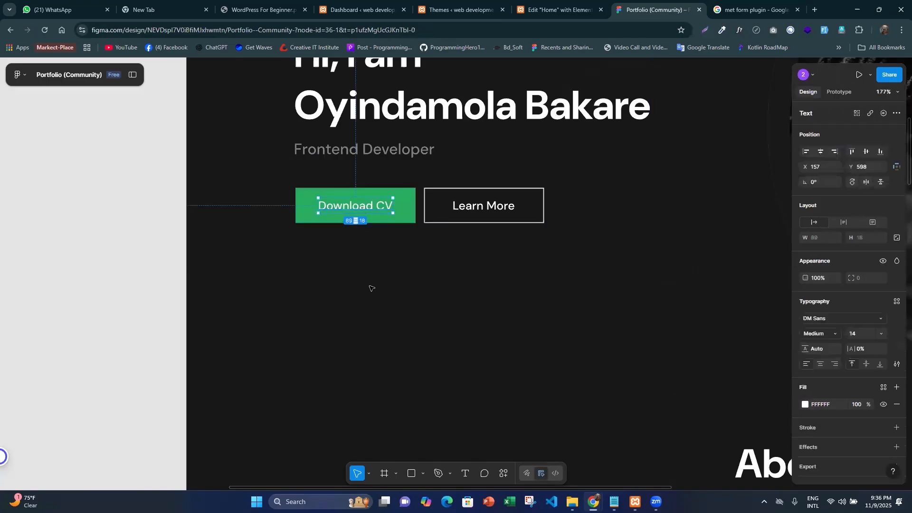
{"action": "key", "text": "alt"}
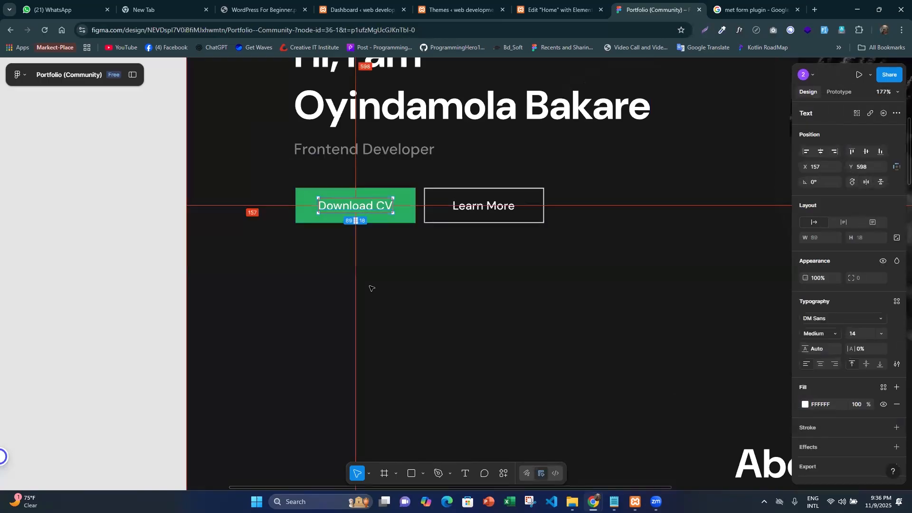
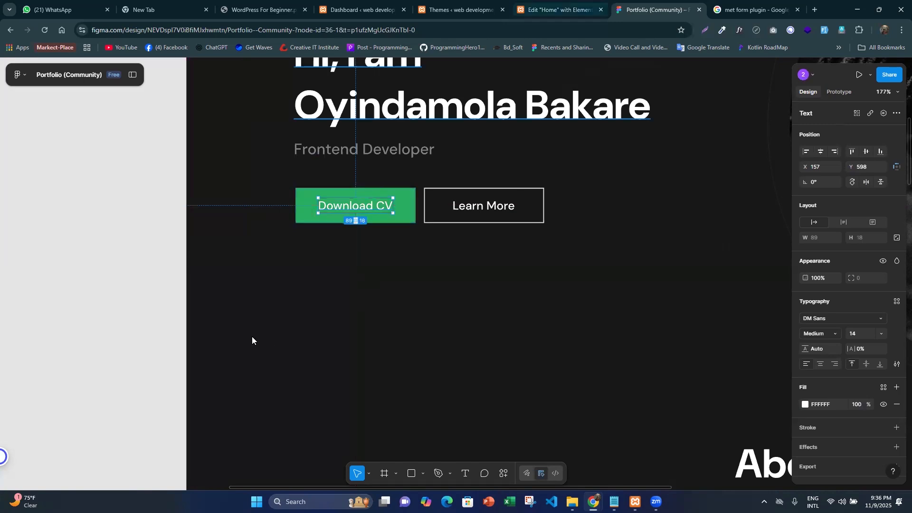
- Set the "Download CV" button's padding in Elementor to 12 px top and bottom and 27 px right and left
{"action": "key", "text": "ctrl+shift+Tab"}
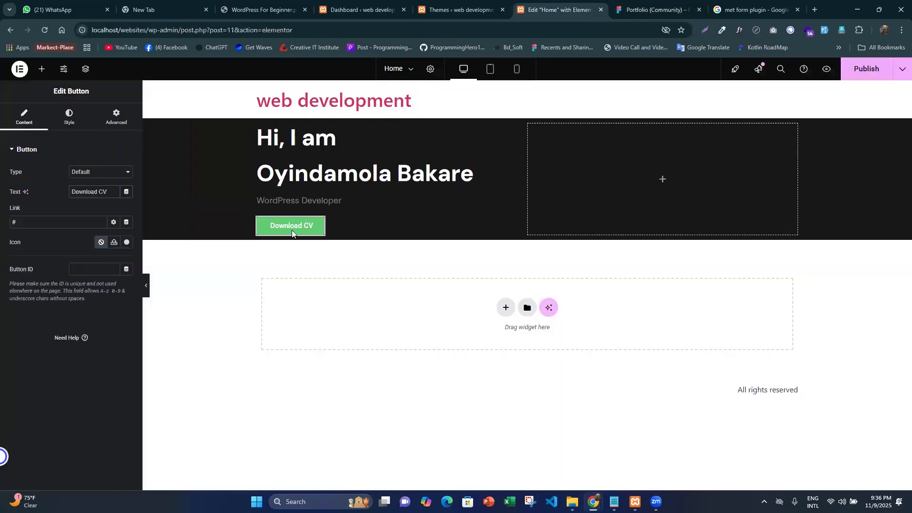
{"action": "left_click", "coordinate": [69, 116]}
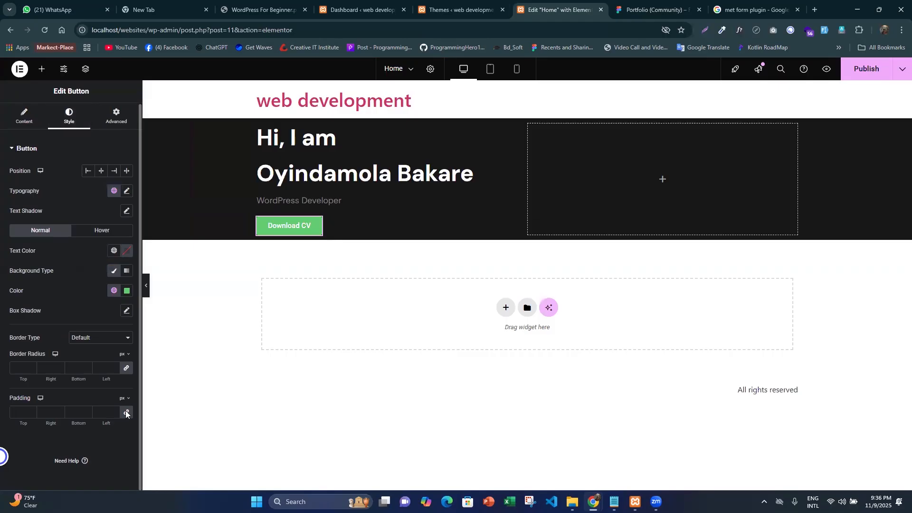
{"action": "left_click", "coordinate": [127, 413]}
{"action": "key", "text": "Tab"}
{"action": "type", "text": "12"}
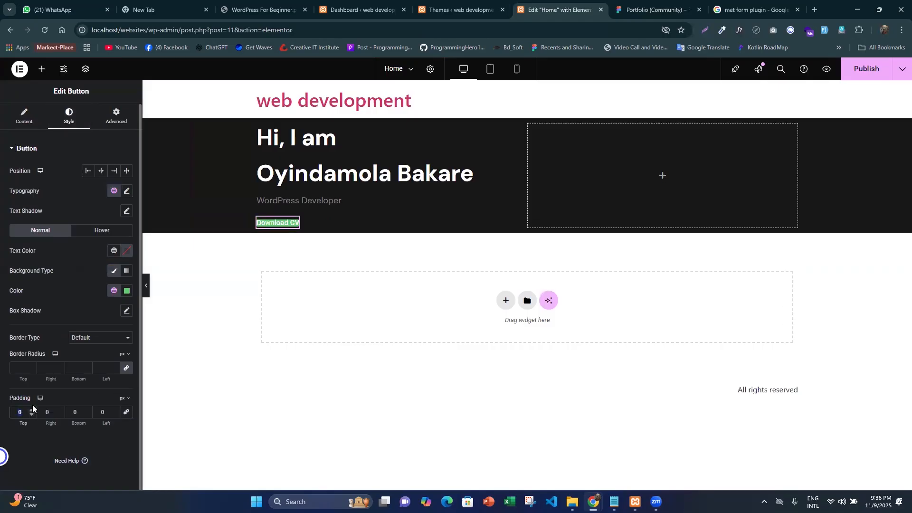
{"action": "key", "text": "Tab"}
{"action": "left_click", "coordinate": [74, 411]}
{"action": "type", "text": "12"}
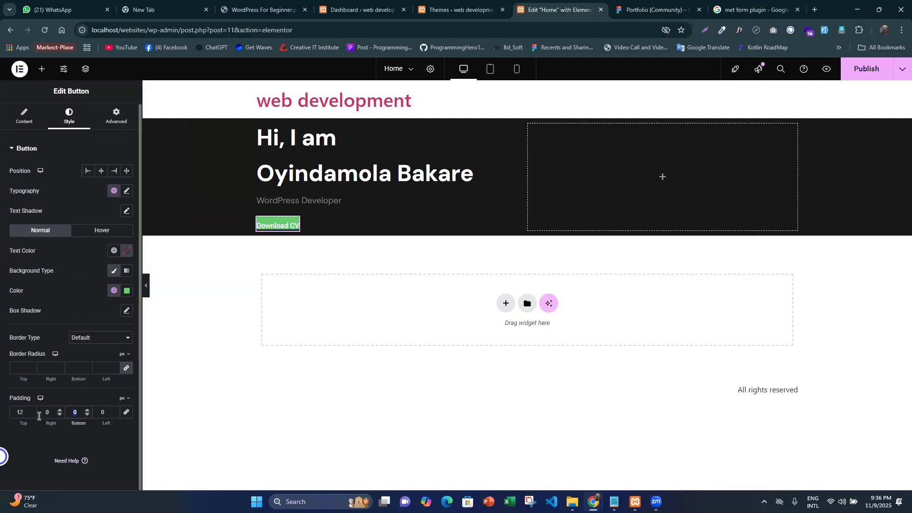
{"action": "left_click", "coordinate": [50, 413]}
{"action": "key", "text": "ctrl+a"}
{"action": "type", "text": "27"}
{"action": "left_click", "coordinate": [106, 413]}
{"action": "type", "text": "27"}
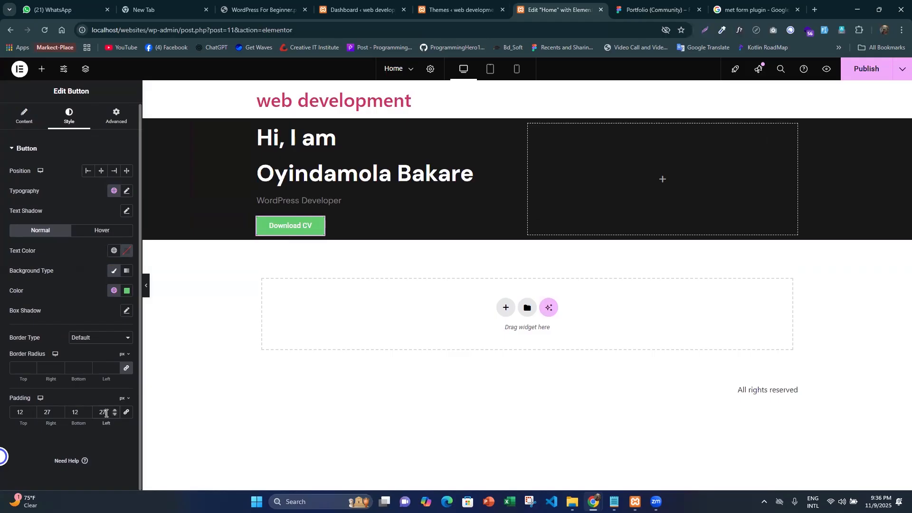
- Check the button pair in the Figma design and duplicate the "Download CV" button in Elementor
{"action": "key", "text": "ctrl+Tab"}
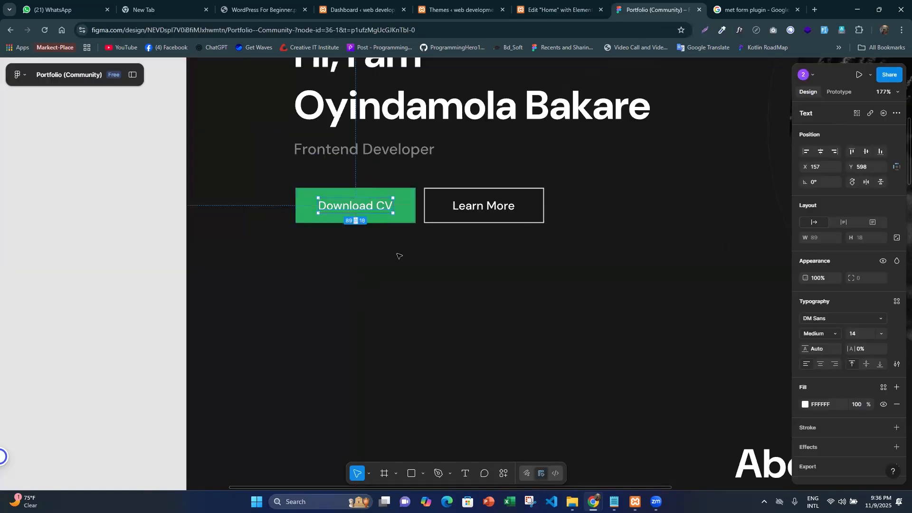
{"action": "left_click", "coordinate": [397, 256]}
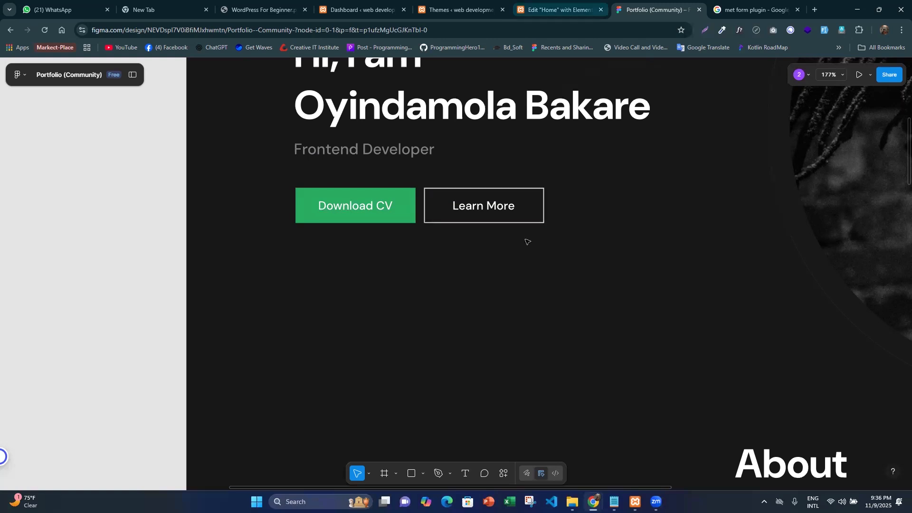
{"action": "key", "text": "ctrl+shift+Tab"}
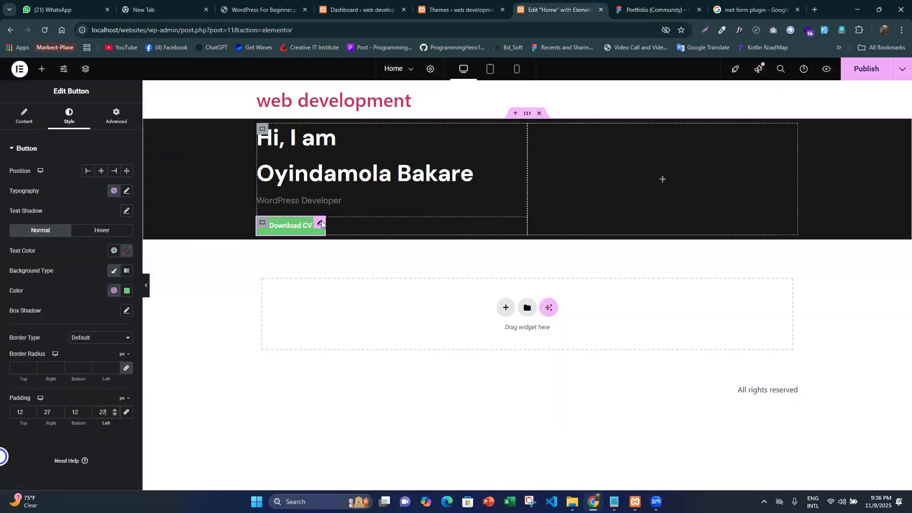
{"action": "right_click", "coordinate": [321, 224]}
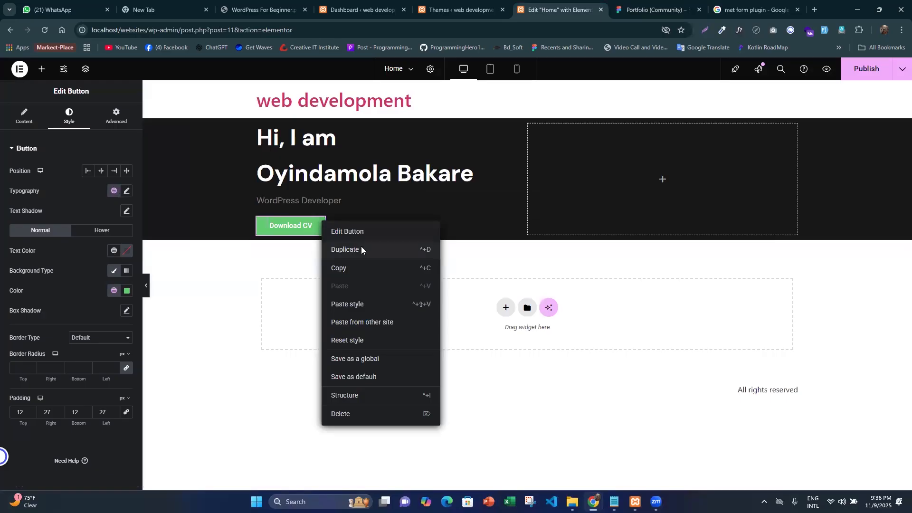
{"action": "left_click", "coordinate": [381, 247]}
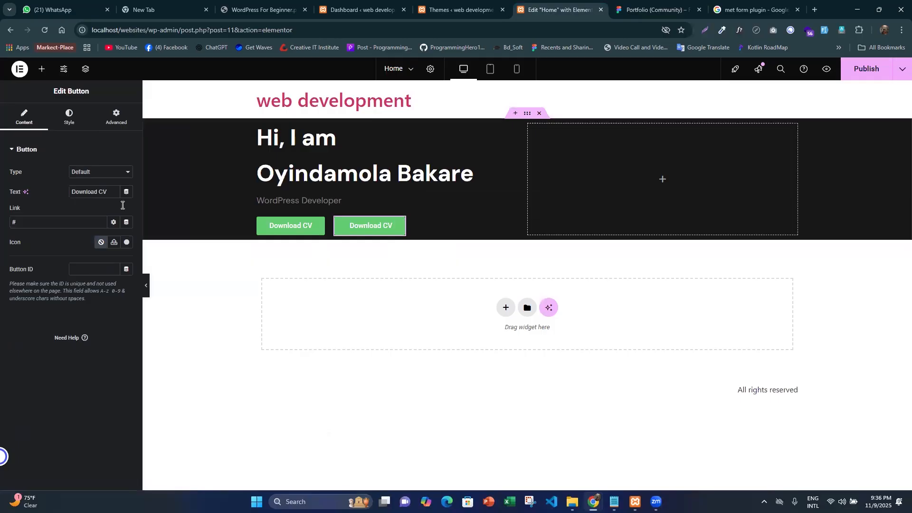
- Copy the "Learn More" label from the outlined button in Figma and use it as the duplicated button's text
{"action": "left_click_drag", "start_coordinate": [71, 192], "coordinate": [123, 206]}
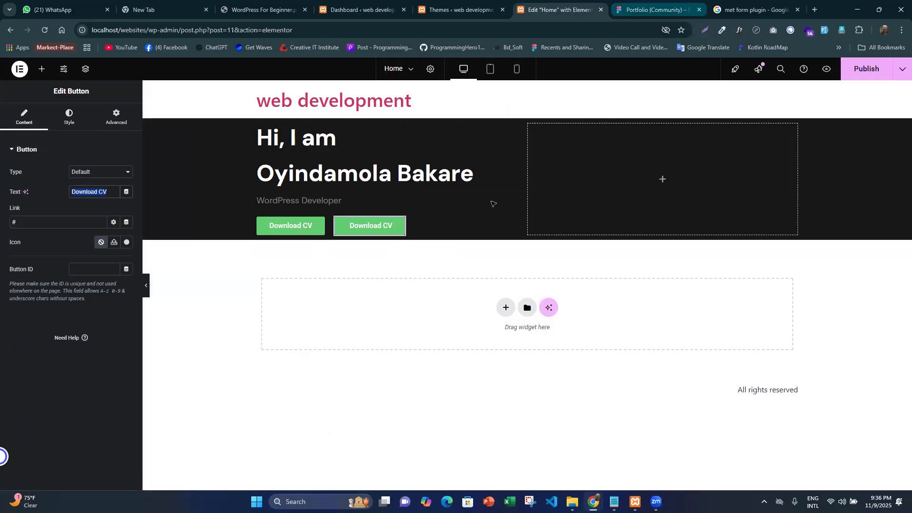
{"action": "key", "text": "ctrl+Tab"}
{"action": "double_click", "coordinate": [492, 203]}
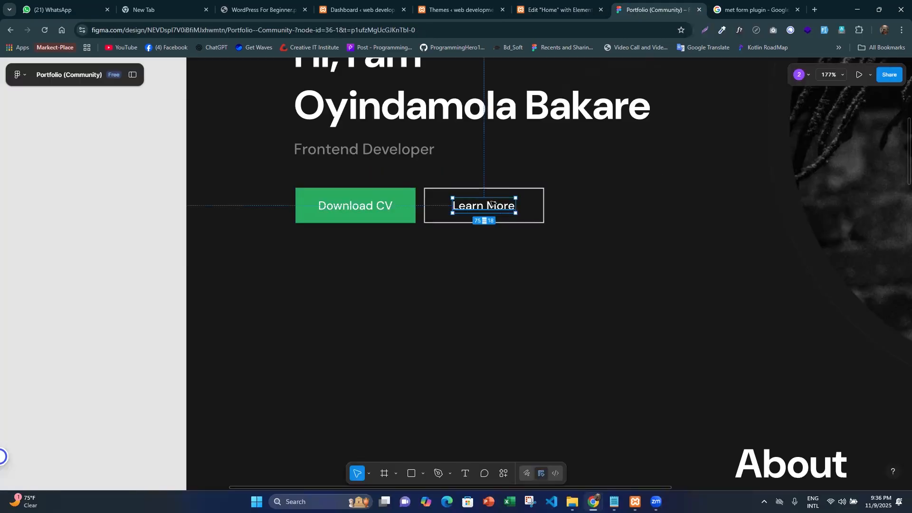
{"action": "double_click", "coordinate": [491, 203]}
{"action": "key", "text": "ctrl+a"}
{"action": "key", "text": "ctrl+c"}
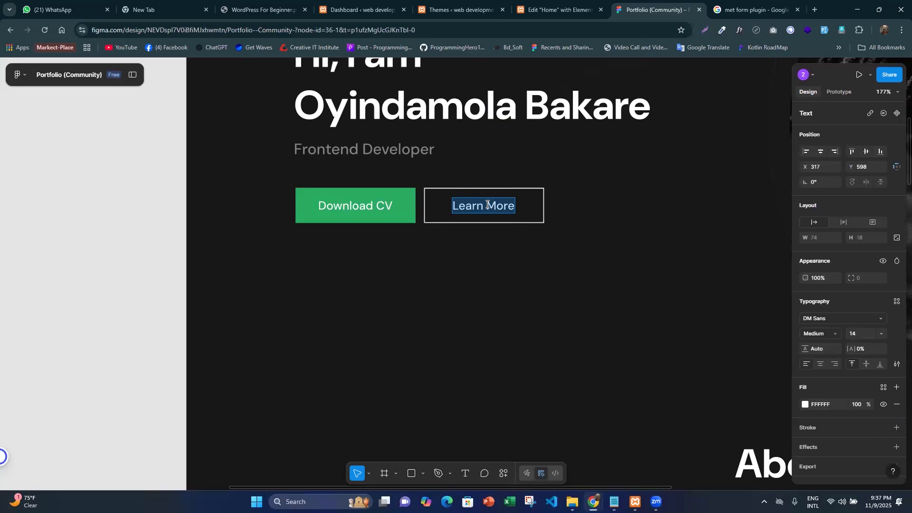
{"action": "key", "text": "ctrl+shift+Tab"}
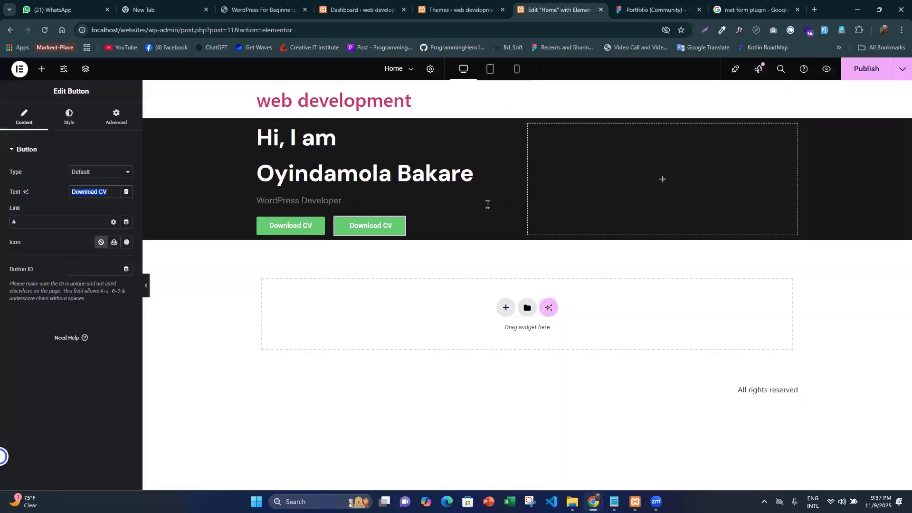
{"action": "key", "text": "ctrl+v"}
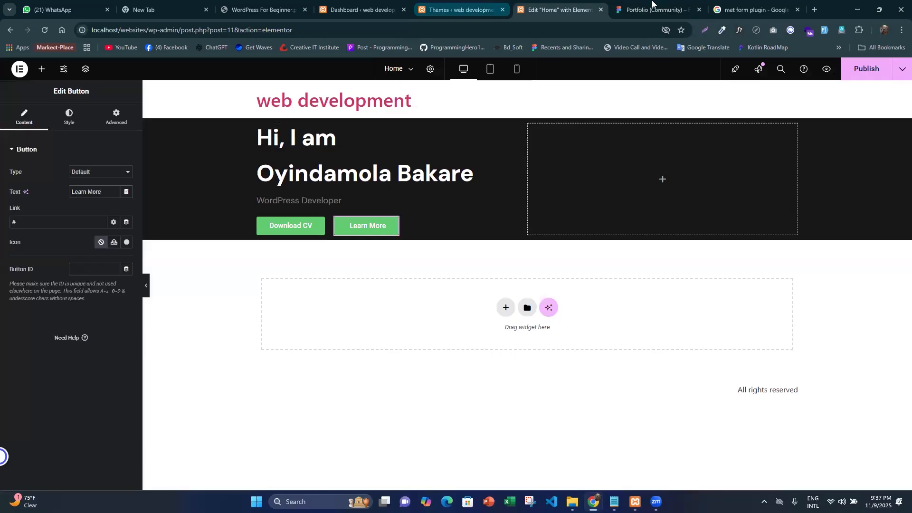
- Check the "Download CV" label's typography in Figma and set that button's font size to 14 px in Elementor
{"action": "left_click", "coordinate": [652, 4]}
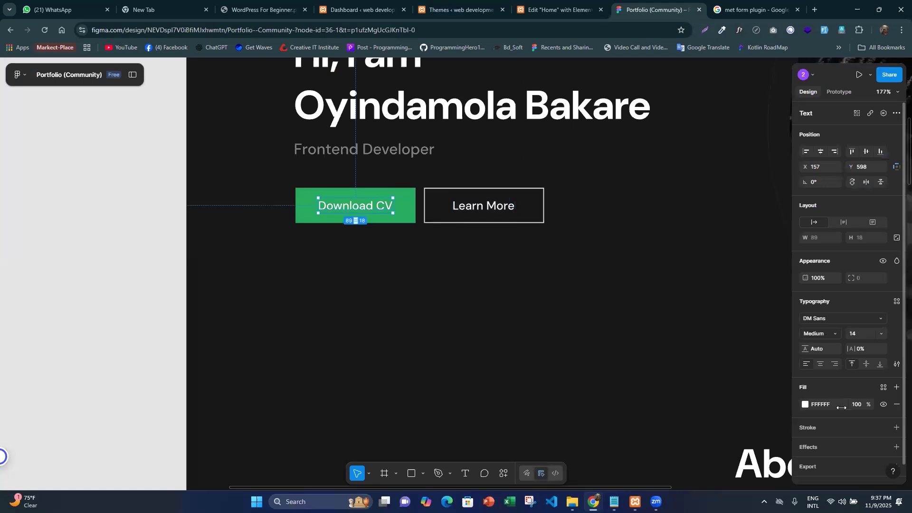
{"action": "left_click", "coordinate": [565, 9]}
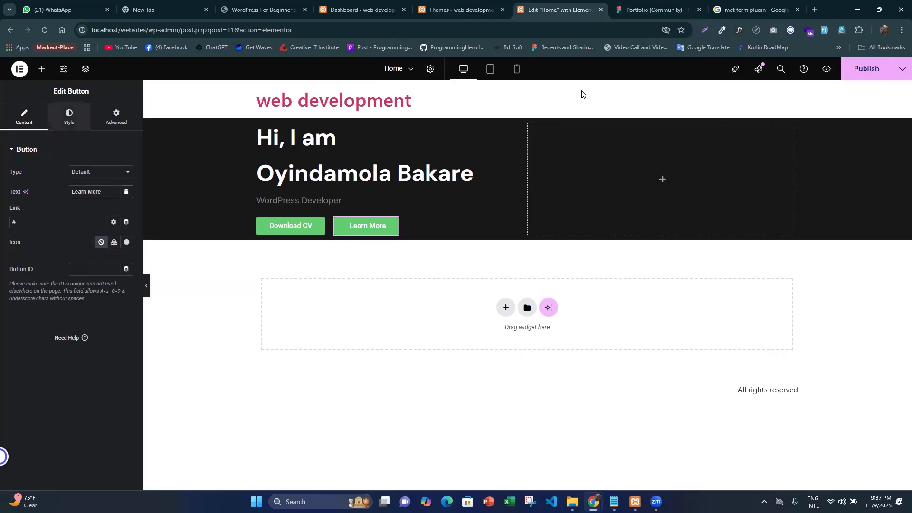
{"action": "left_click", "coordinate": [69, 116]}
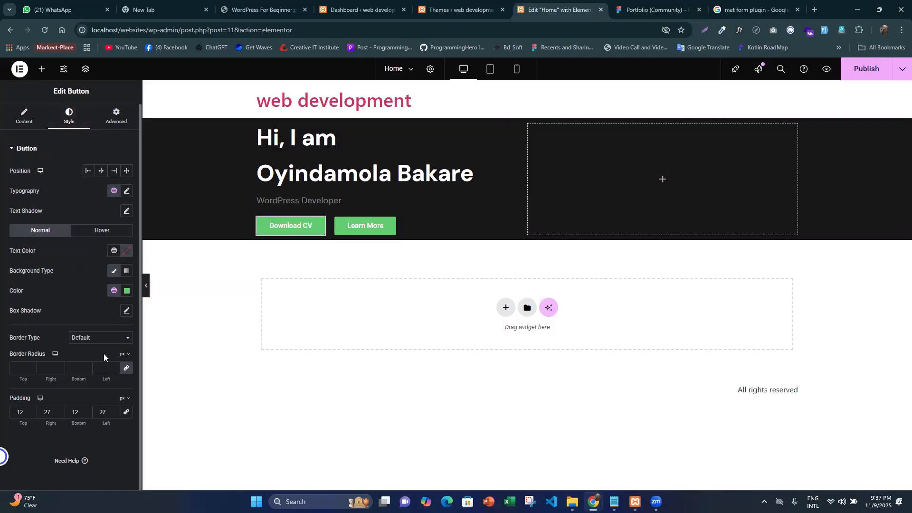
{"action": "left_click", "coordinate": [130, 194]}
{"action": "left_click", "coordinate": [108, 266]}
{"action": "type", "text": "1"}
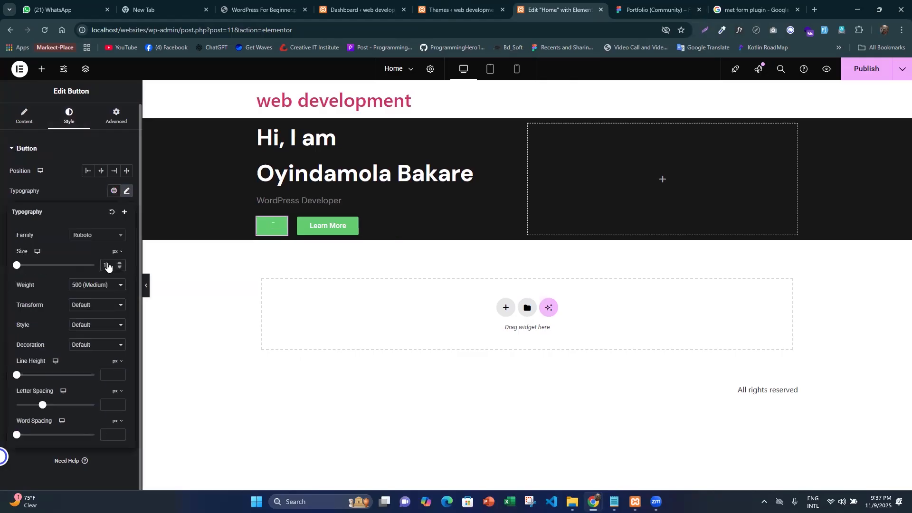
{"action": "type", "text": "6"}
- Set the "Download CV" button's font family to DM Sans
{"action": "left_click", "coordinate": [101, 235]}
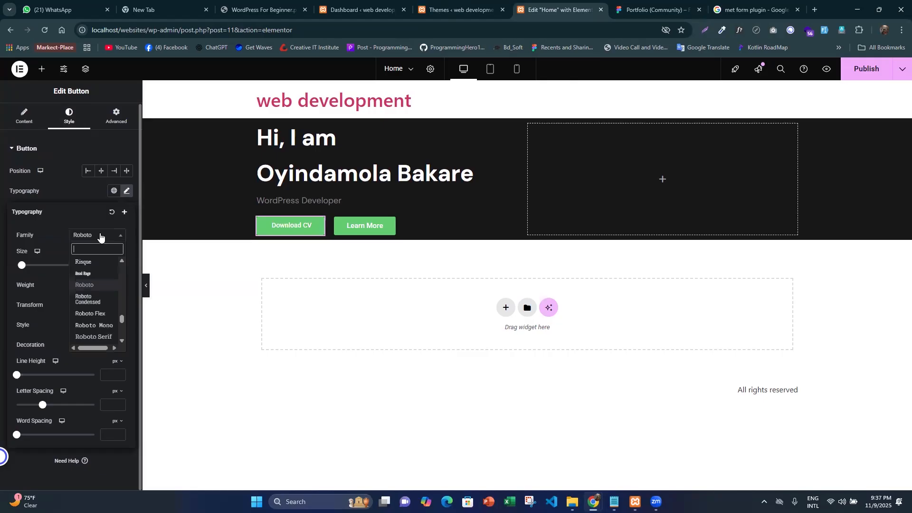
{"action": "type", "text": "sm"}
{"action": "key", "text": "BackSpace"}
{"action": "key", "text": "BackSpace"}
{"action": "type", "text": "dm sa"}
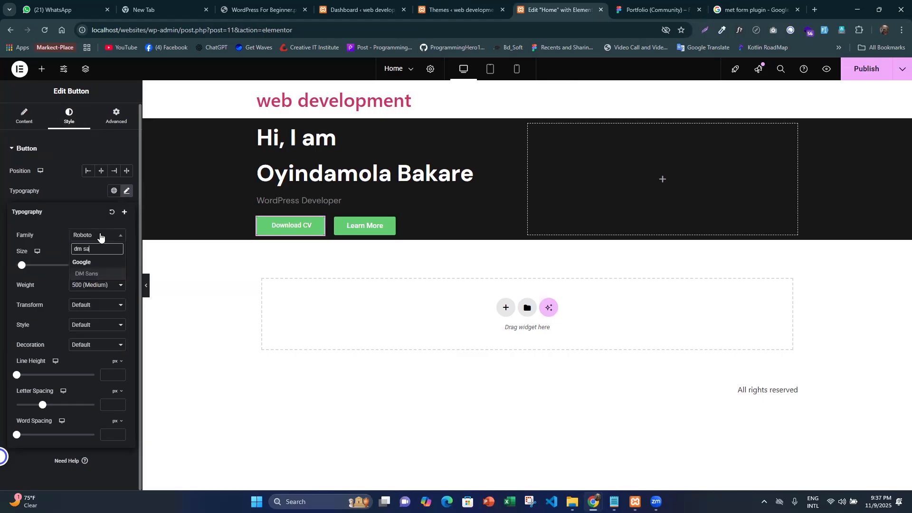
{"action": "key", "text": "Return"}
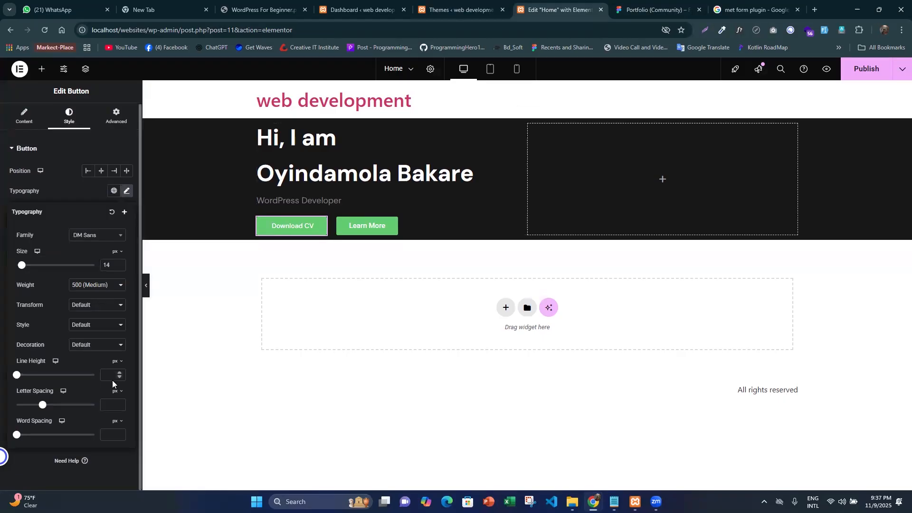
{"action": "left_click", "coordinate": [101, 327]}
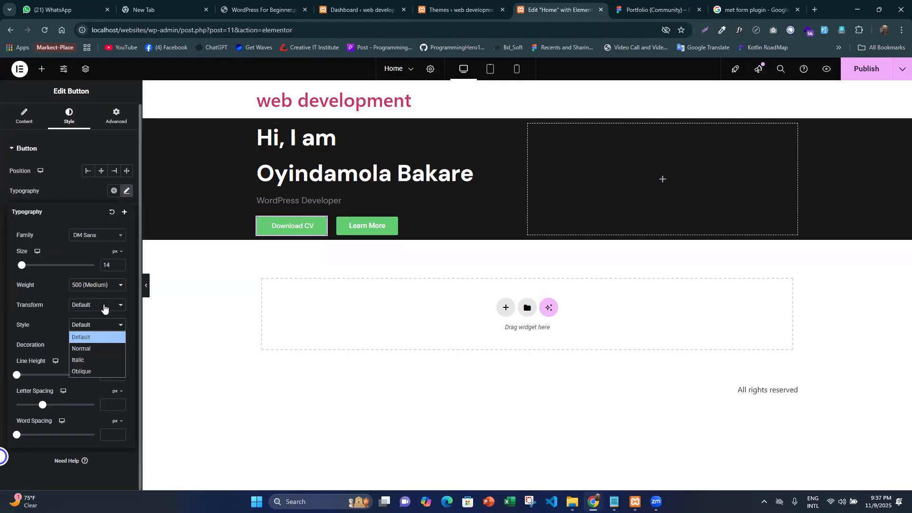
{"action": "left_click", "coordinate": [104, 306]}
{"action": "left_click", "coordinate": [41, 312]}
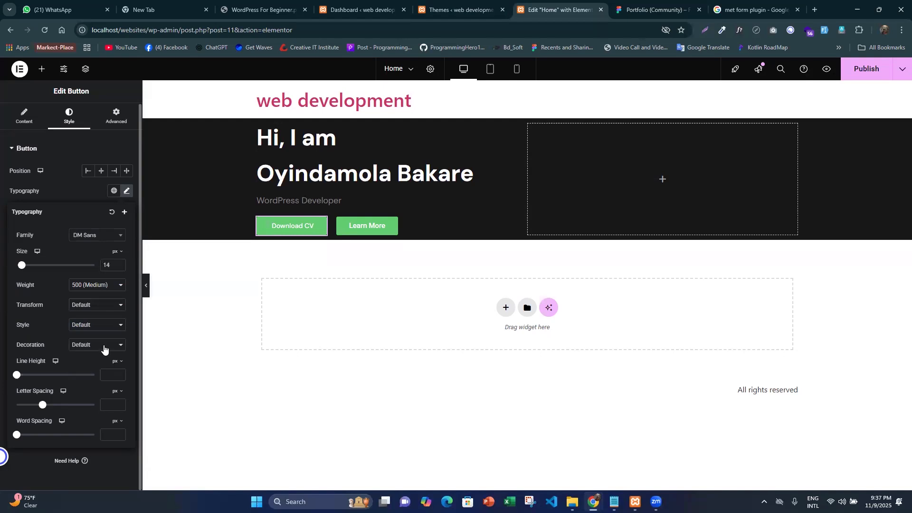
{"action": "left_click", "coordinate": [104, 346]}
{"action": "left_click", "coordinate": [41, 339]}
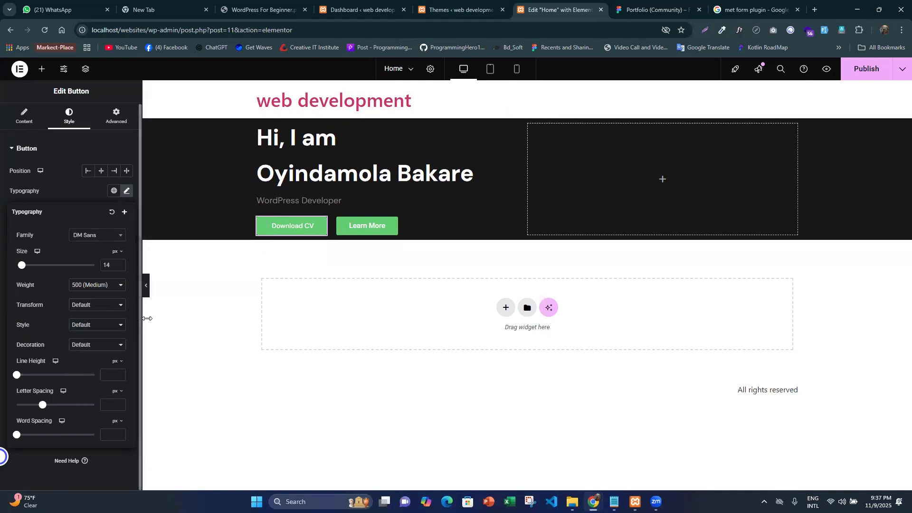
{"action": "left_click", "coordinate": [99, 287]}
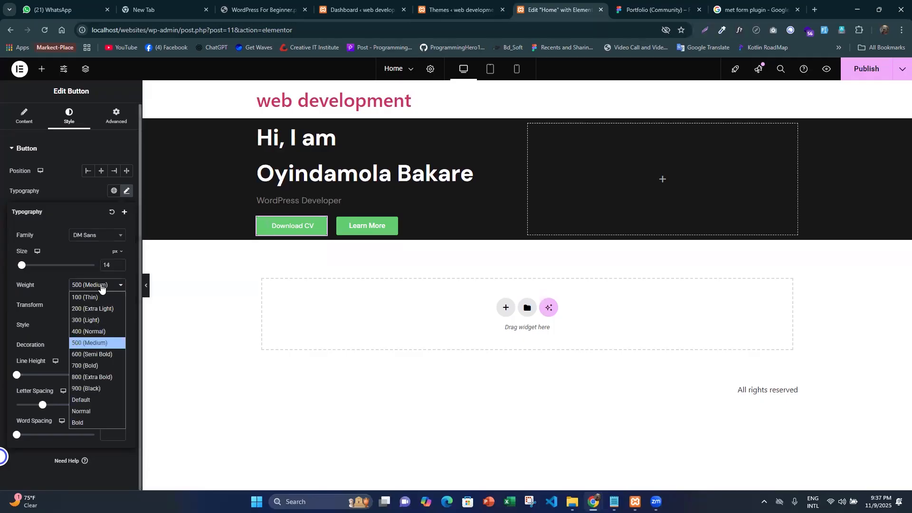
{"action": "left_click", "coordinate": [102, 287]}
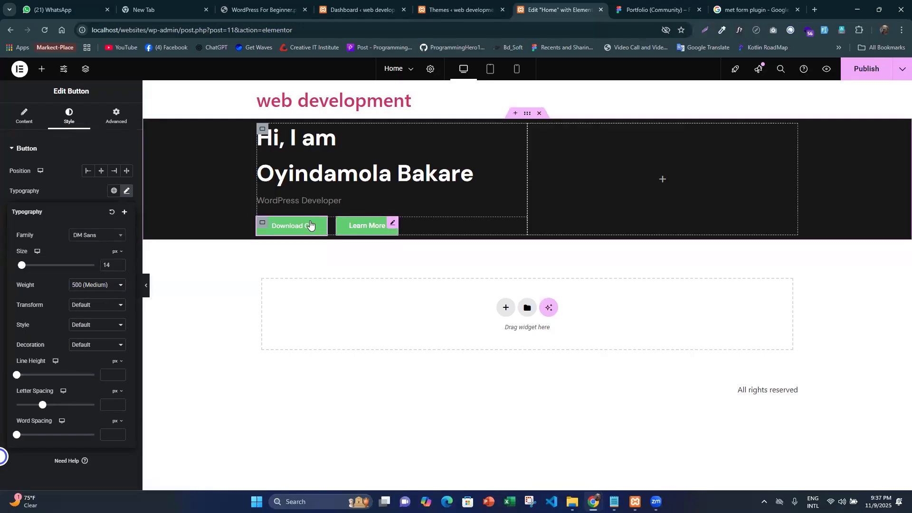
- Copy the container holding the buttons and paste its style onto the "Learn More" button
{"action": "left_click", "coordinate": [60, 124]}
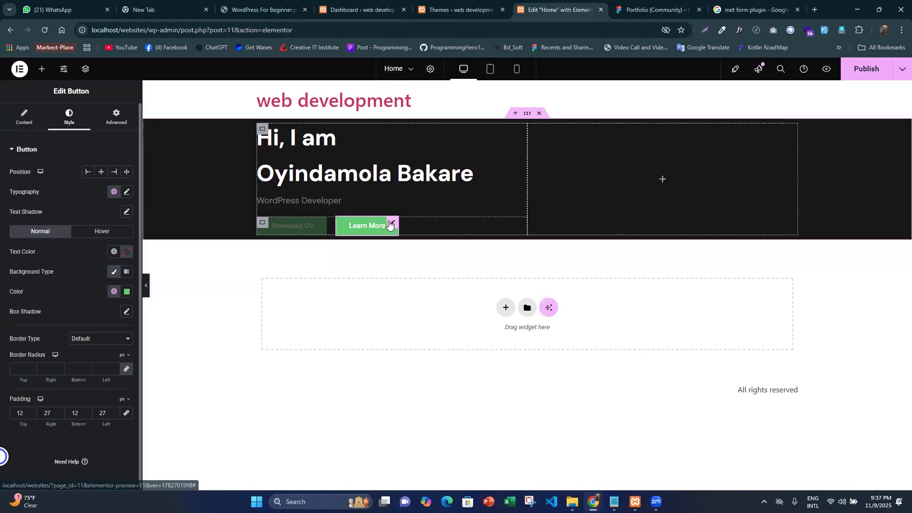
{"action": "right_click", "coordinate": [317, 216]}
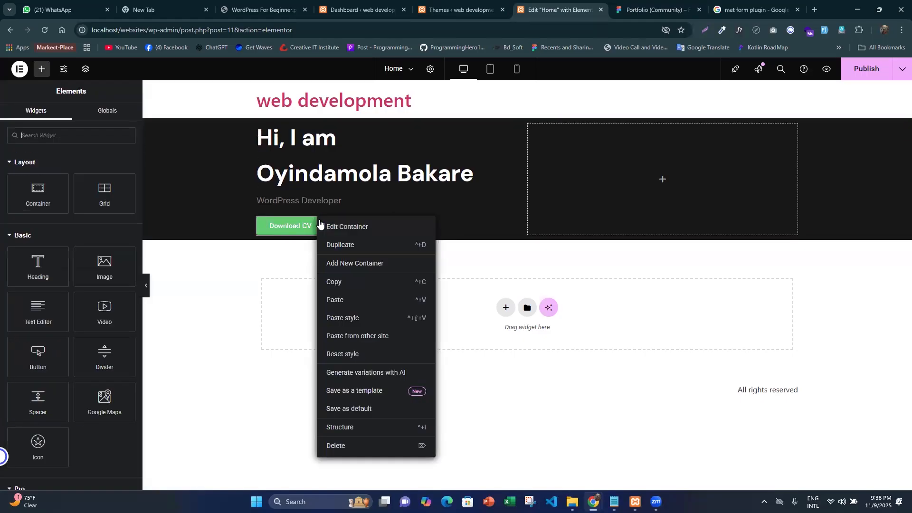
{"action": "left_click", "coordinate": [346, 284]}
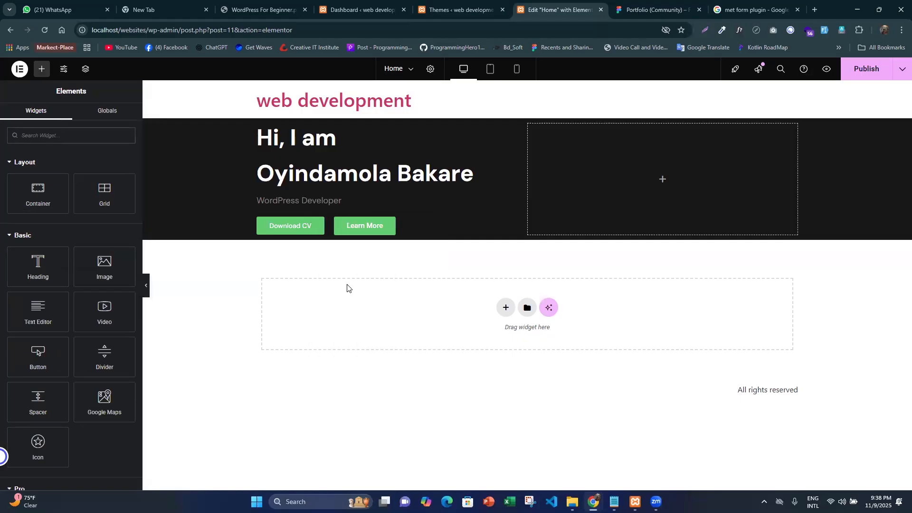
{"action": "left_click", "coordinate": [391, 223]}
{"action": "right_click", "coordinate": [392, 222]}
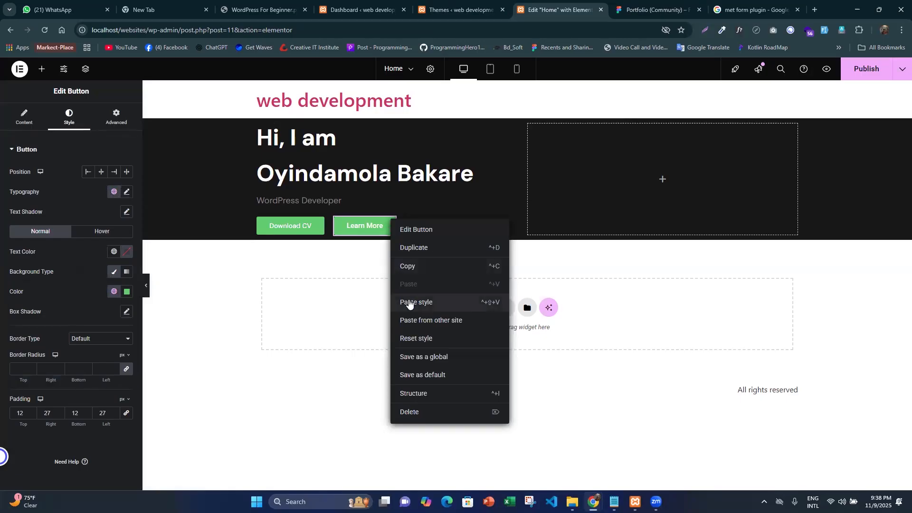
{"action": "left_click", "coordinate": [409, 303]}
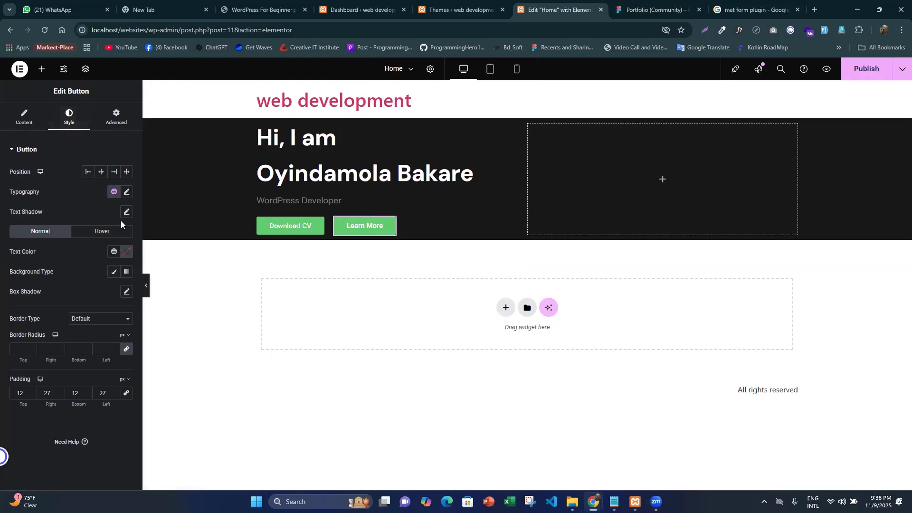
- Set the "Learn More" button's text color to near-black #020101 and its background type to Classic
{"action": "left_click", "coordinate": [127, 251]}
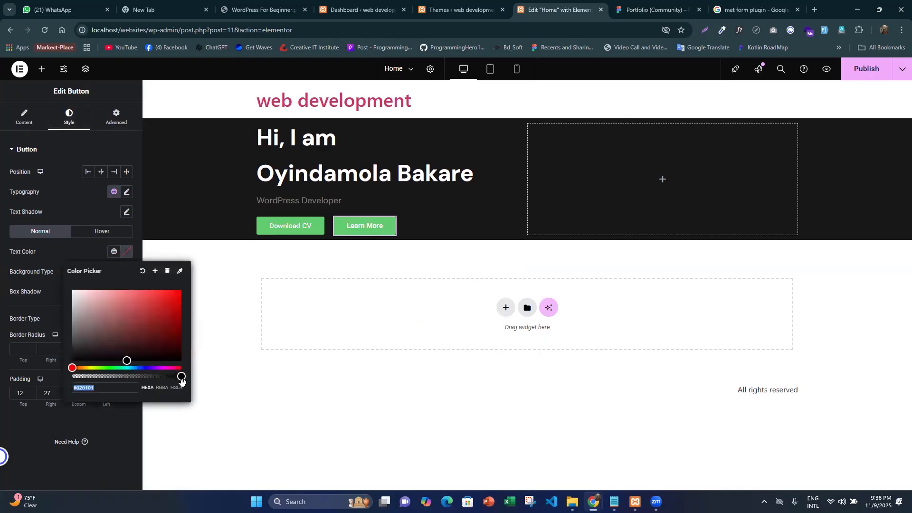
{"action": "left_click_drag", "start_coordinate": [154, 379], "coordinate": [186, 371]}
{"action": "left_click", "coordinate": [1, 237]}
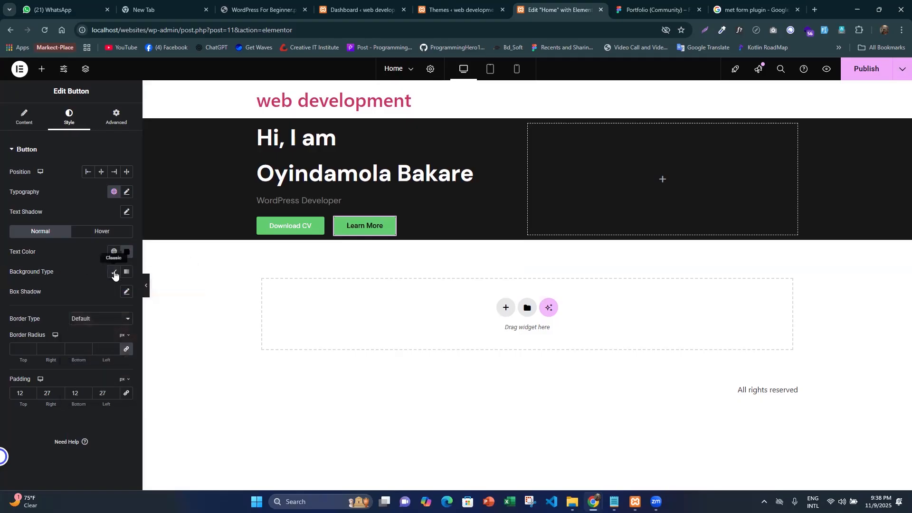
{"action": "left_click", "coordinate": [115, 274]}
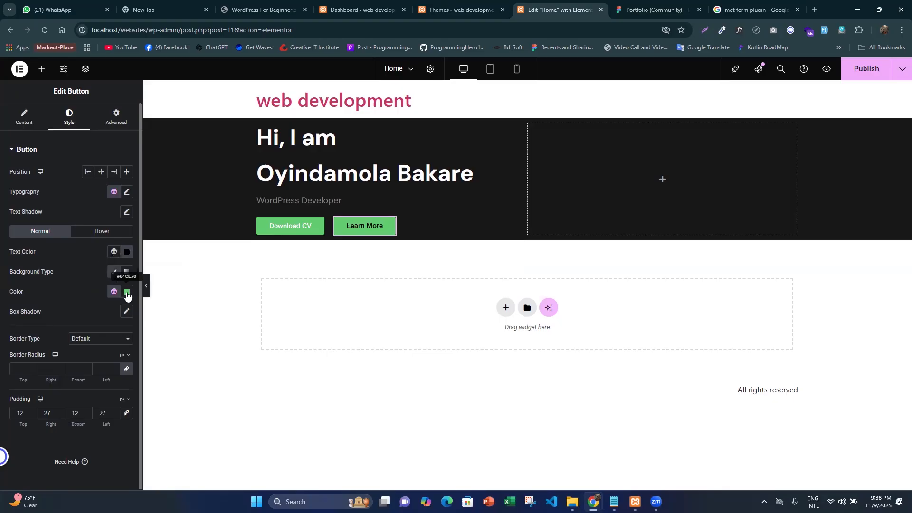
- Make the "Learn More" button's background color fully transparent (#61CE7000), set its text color to white and preview the hero section
{"action": "left_click", "coordinate": [127, 292]}
{"action": "left_click_drag", "start_coordinate": [179, 416], "coordinate": [63, 415]}
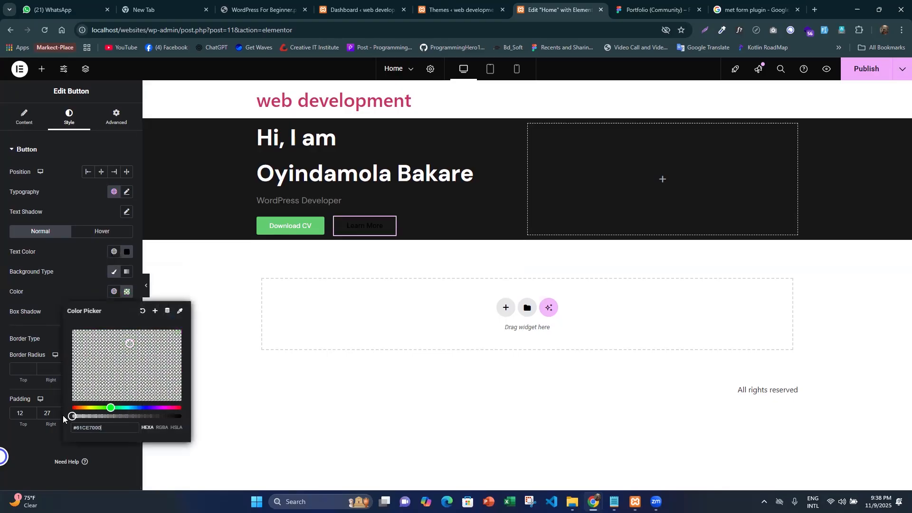
{"action": "left_click", "coordinate": [128, 252]}
{"action": "left_click_drag", "start_coordinate": [78, 311], "coordinate": [70, 271]}
{"action": "left_click", "coordinate": [2, 240]}
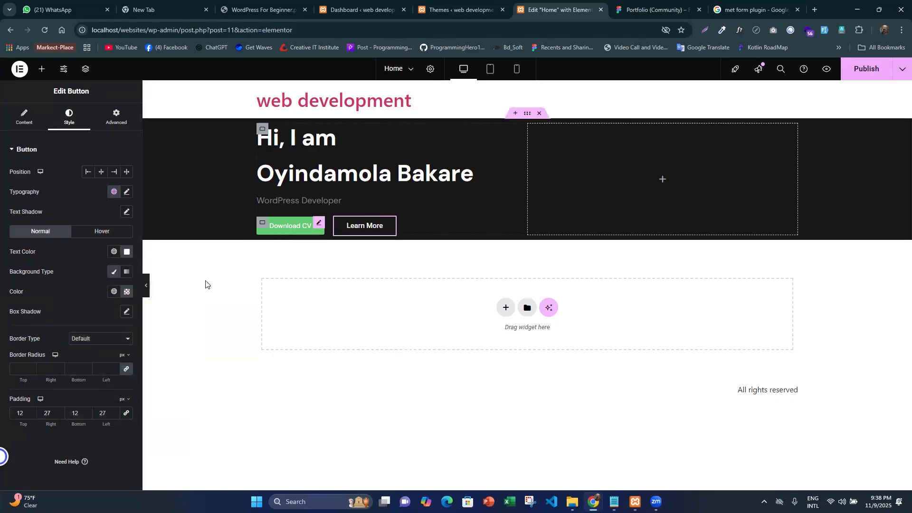
{"action": "left_click", "coordinate": [145, 289]}
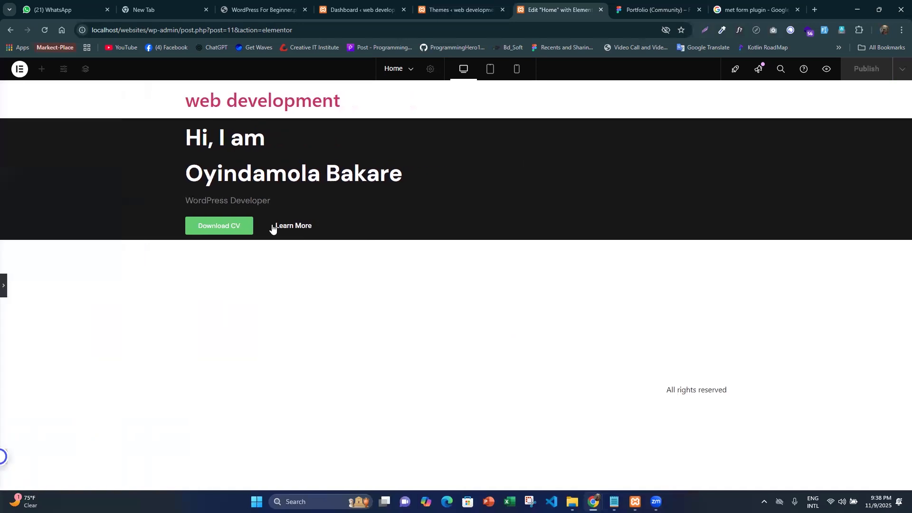
{"action": "left_click", "coordinate": [4, 286]}
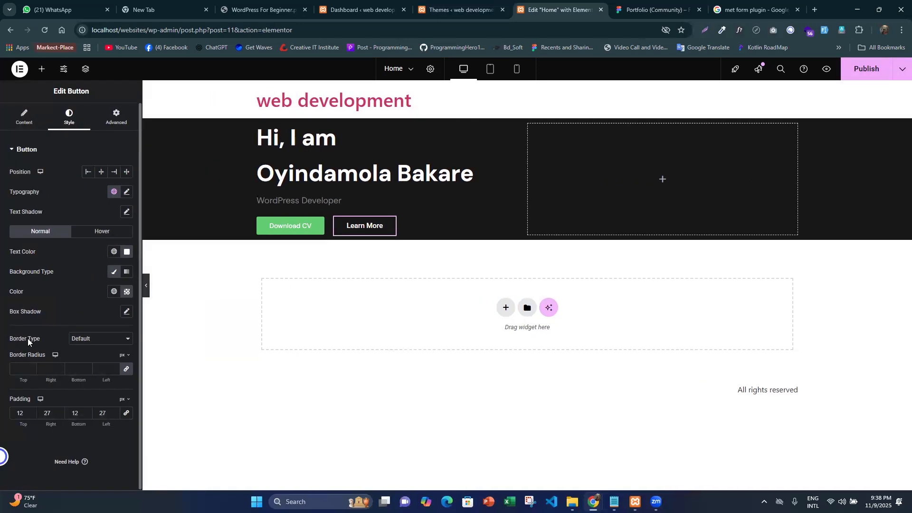
- Give the "Learn More" button a solid border 1 px wide on all sides and compare it with the Figma design
{"action": "left_click", "coordinate": [82, 338]}
{"action": "left_click", "coordinate": [80, 374]}
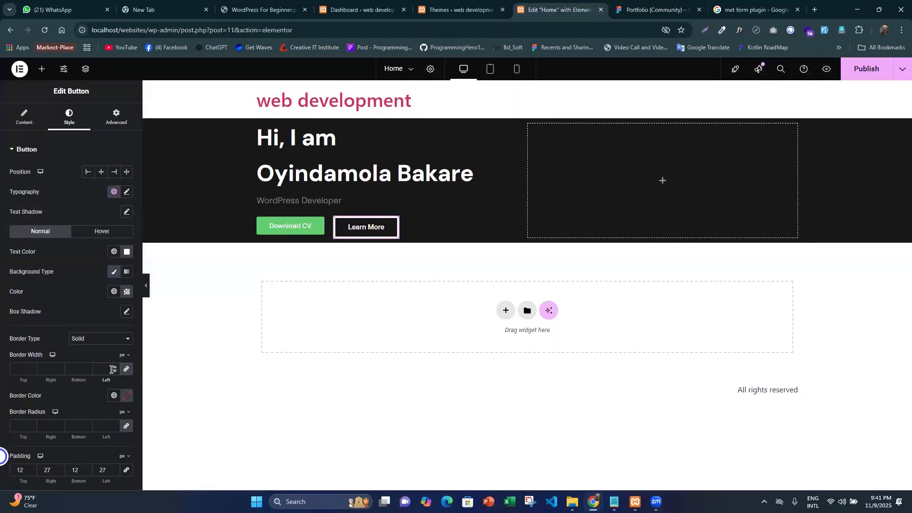
{"action": "scroll", "coordinate": [47, 325], "scroll_direction": "down", "scroll_amount": 2}
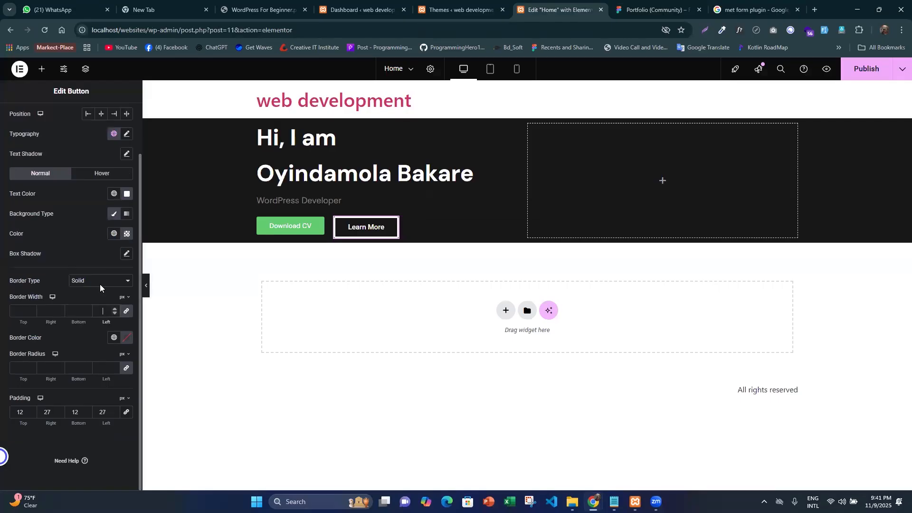
{"action": "left_click", "coordinate": [103, 314]}
{"action": "type", "text": "1"}
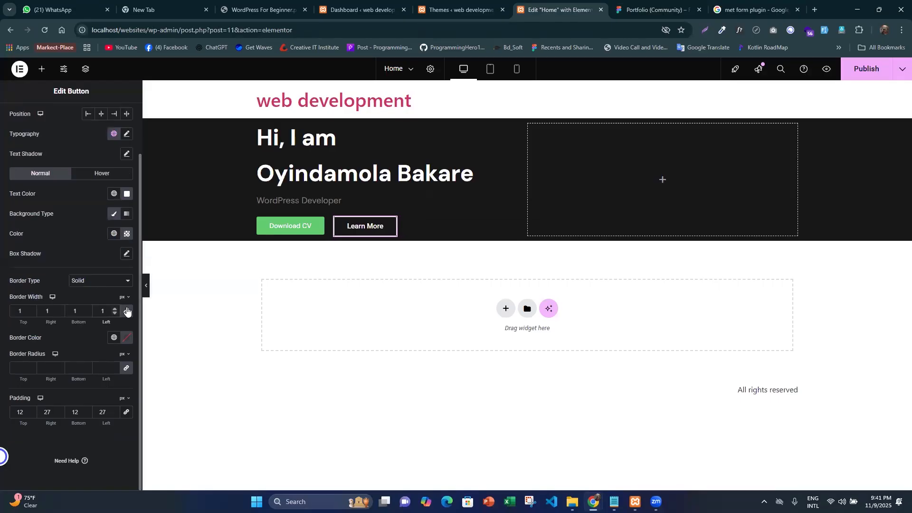
{"action": "left_click", "coordinate": [147, 286]}
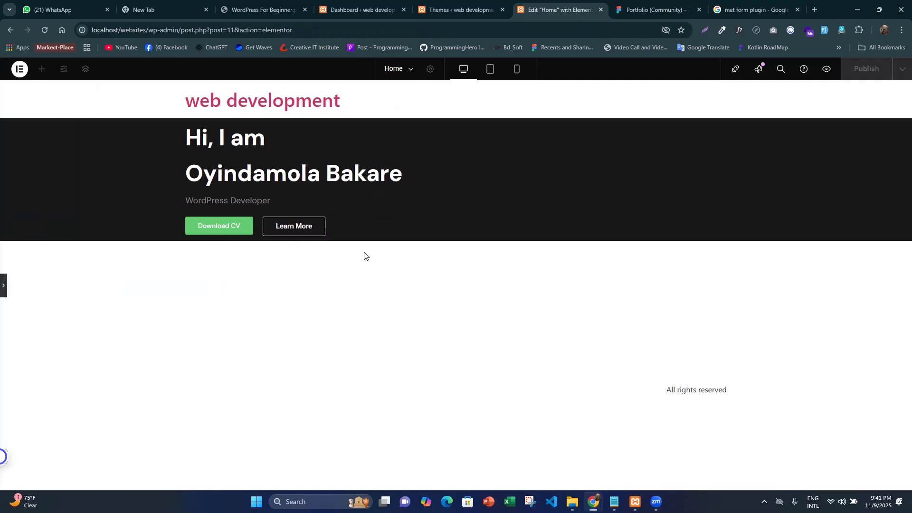
{"action": "left_click", "coordinate": [632, 3]}
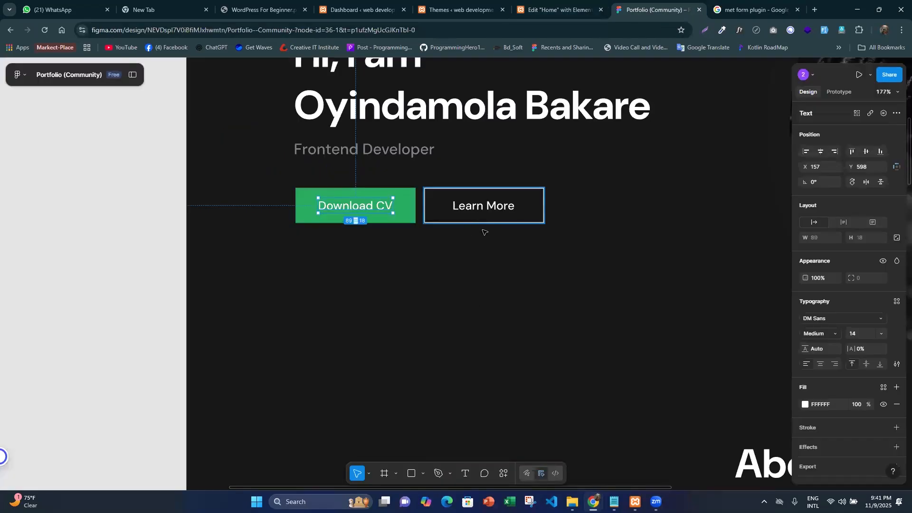
{"action": "left_click", "coordinate": [521, 19]}
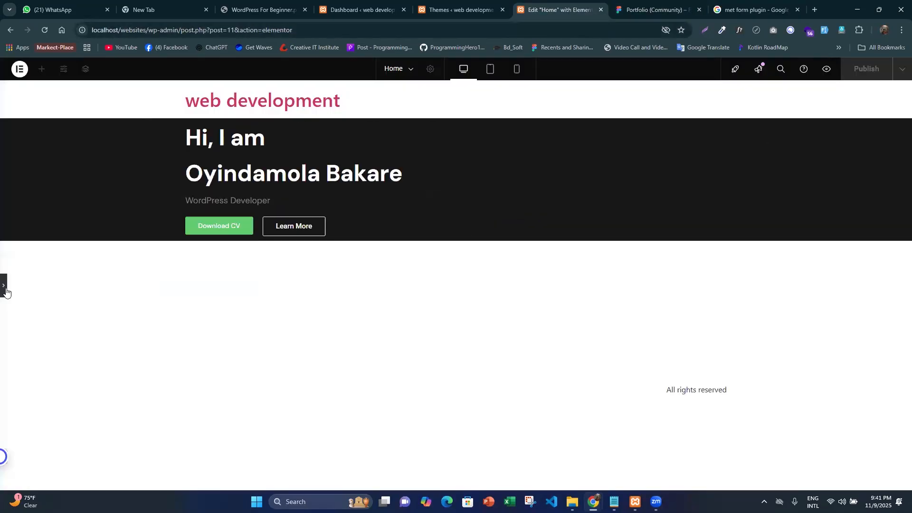
- Measure the spacing between the two buttons in Figma and set the button container's column and row gaps to 10 px in Elementor
{"action": "left_click", "coordinate": [310, 227]}
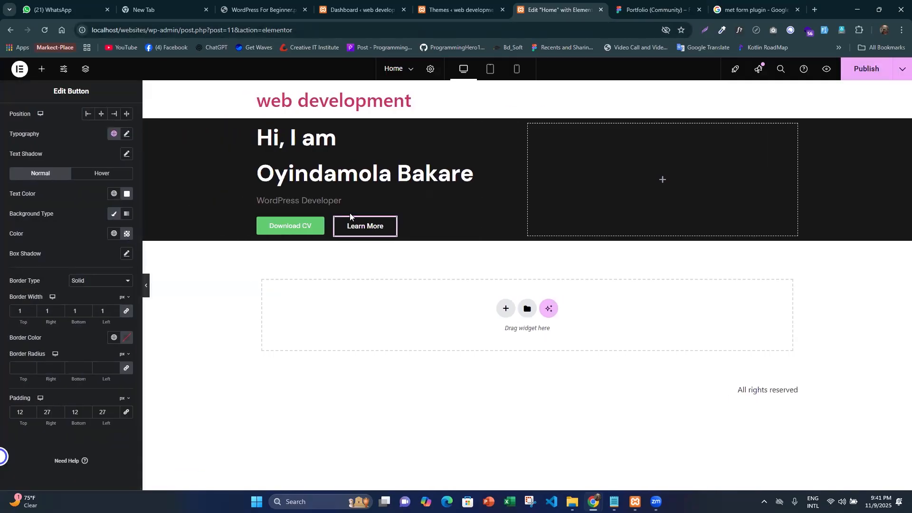
{"action": "left_click", "coordinate": [655, 9]}
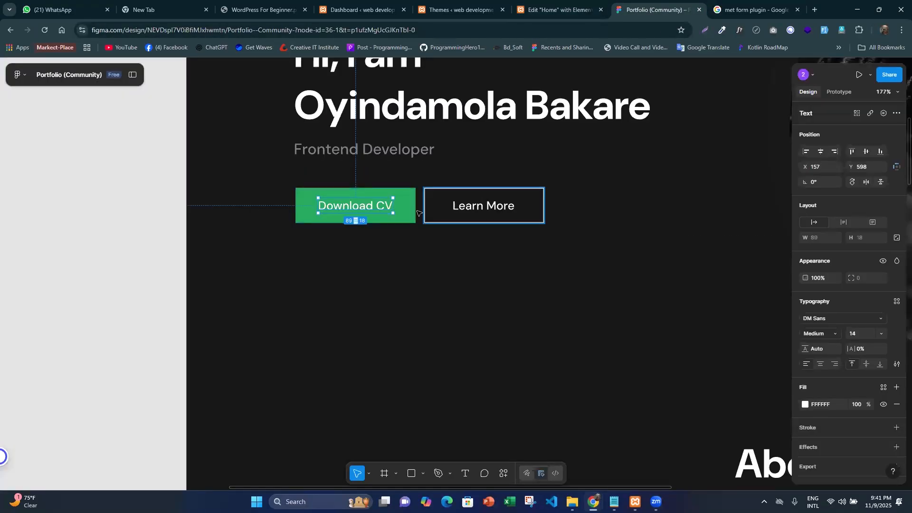
{"action": "left_click", "coordinate": [559, 9]}
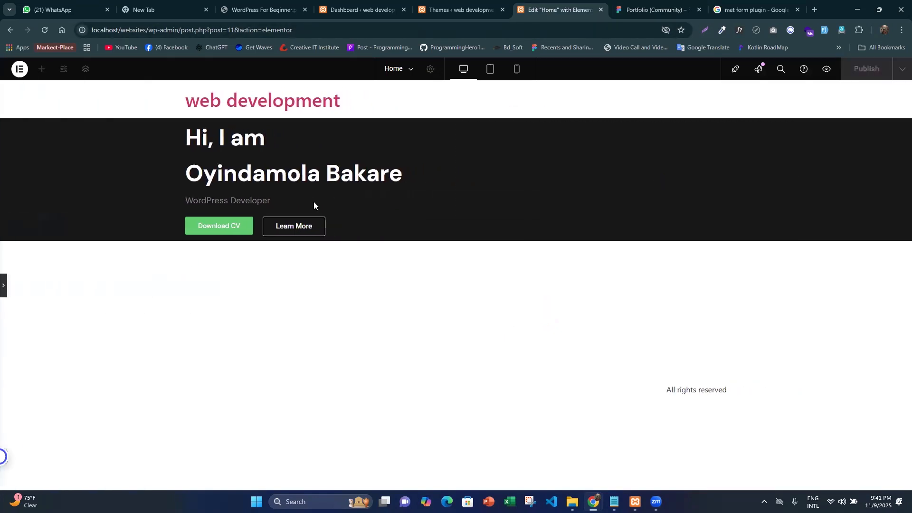
{"action": "left_click", "coordinate": [263, 222]}
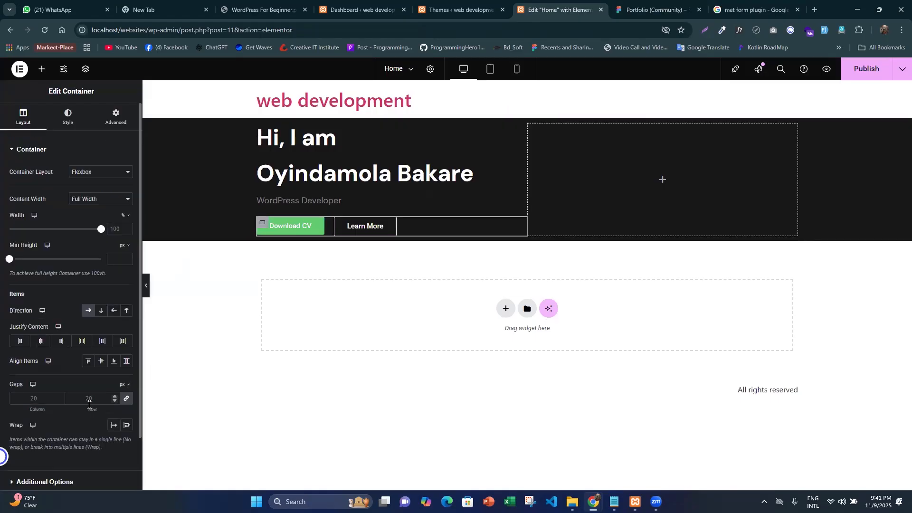
{"action": "left_click", "coordinate": [127, 398]}
{"action": "left_click", "coordinate": [657, 10]}
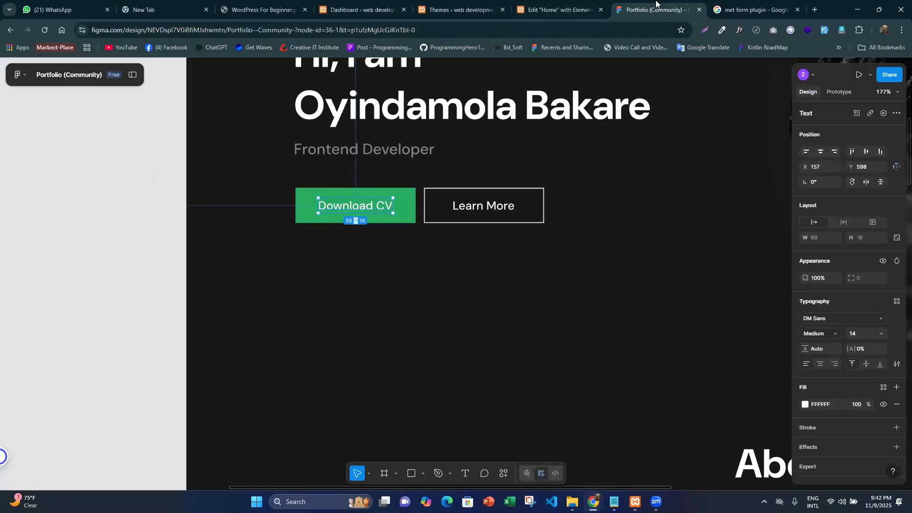
{"action": "left_click", "coordinate": [412, 221]}
{"action": "key", "text": "alt"}
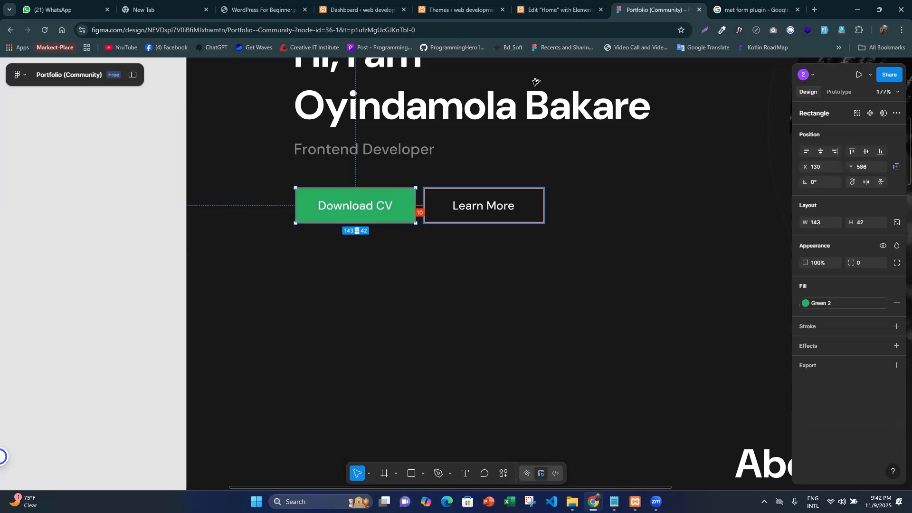
{"action": "left_click", "coordinate": [559, 9]}
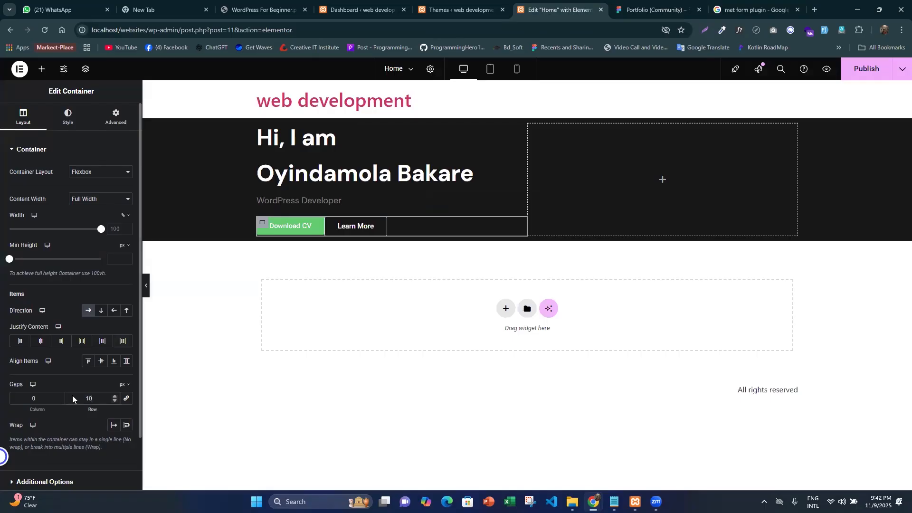
{"action": "left_click_drag", "start_coordinate": [43, 397], "coordinate": [4, 398]}
{"action": "type", "text": "10"}
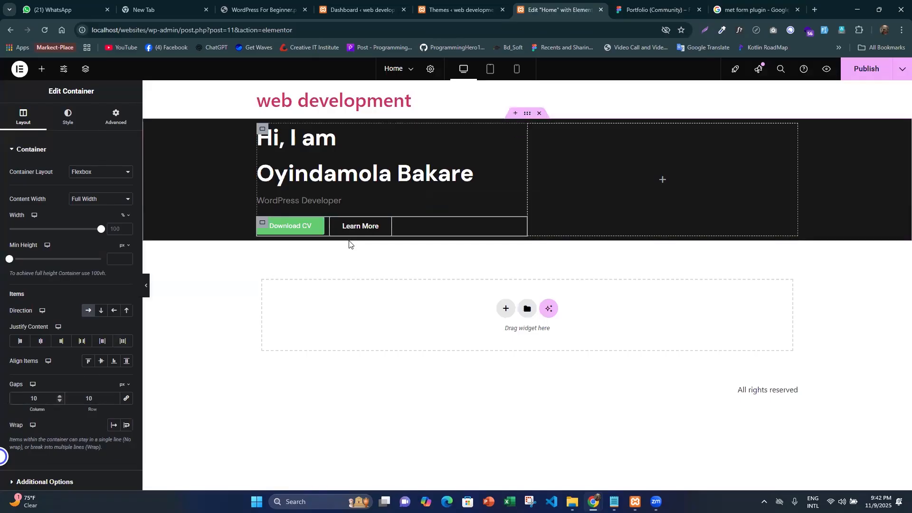
- Select the hero portrait image in Figma and examine its export preview
{"action": "left_click", "coordinate": [658, 9]}
{"action": "scroll", "coordinate": [561, 219], "scroll_direction": "down", "scroll_amount": 5}
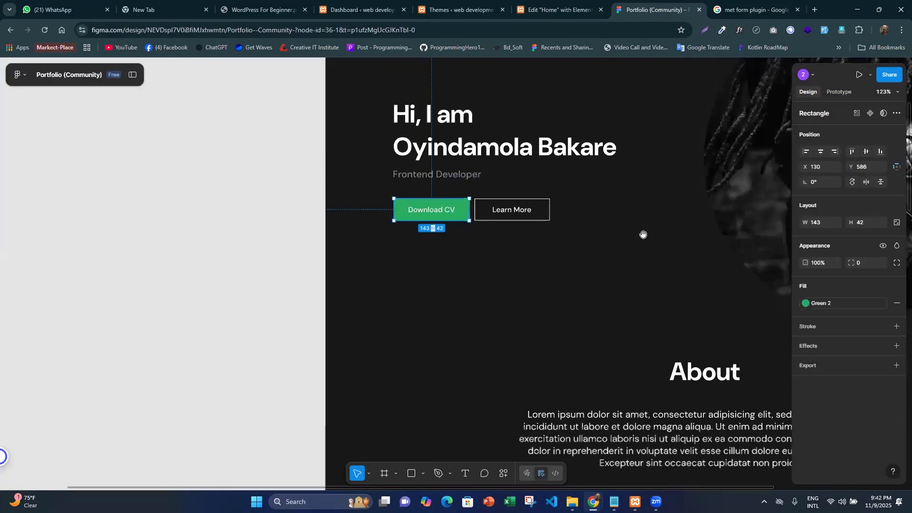
{"action": "scroll", "coordinate": [496, 235], "scroll_direction": "right", "scroll_amount": 7}
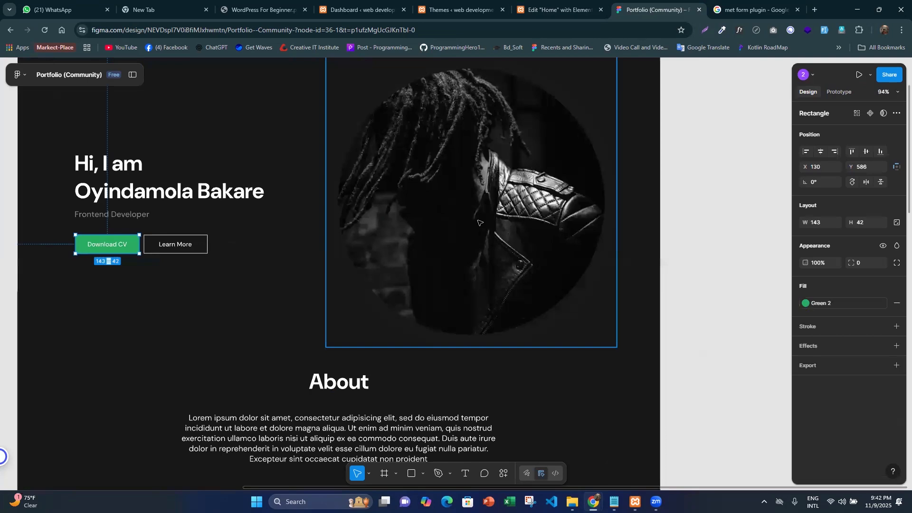
{"action": "left_click", "coordinate": [478, 222]}
{"action": "scroll", "coordinate": [478, 223], "scroll_direction": "down", "scroll_amount": 3}
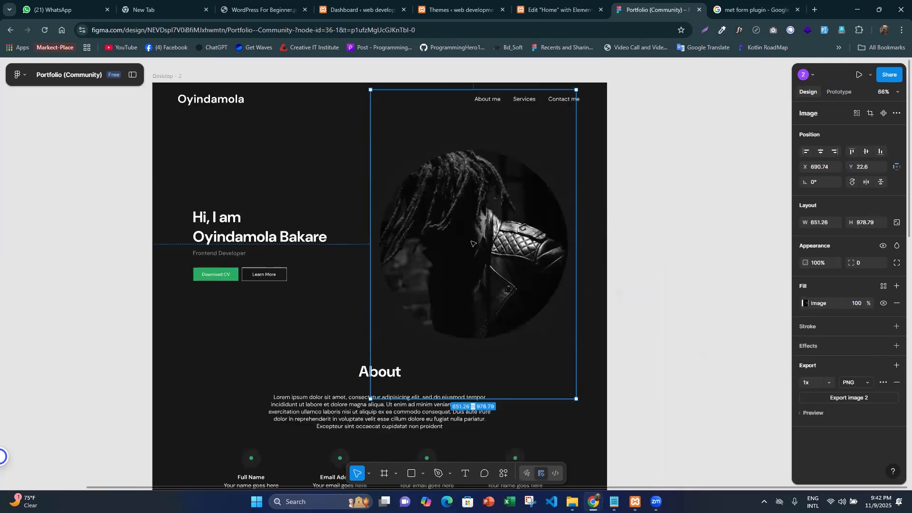
{"action": "scroll", "coordinate": [679, 292], "scroll_direction": "up", "scroll_amount": 1}
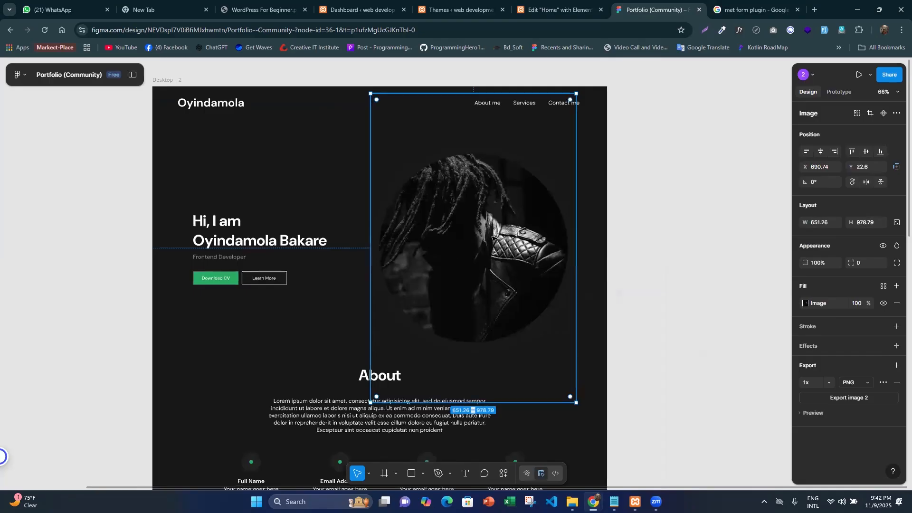
{"action": "scroll", "coordinate": [813, 418], "scroll_direction": "down", "scroll_amount": 3}
{"action": "scroll", "coordinate": [882, 314], "scroll_direction": "up", "scroll_amount": 2}
{"action": "left_click", "coordinate": [813, 413]}
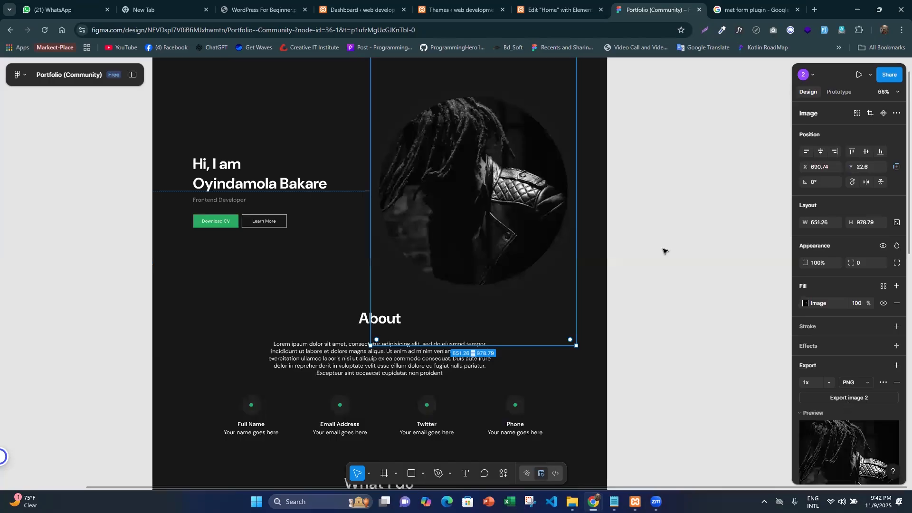
{"action": "scroll", "coordinate": [846, 400], "scroll_direction": "down", "scroll_amount": 2}
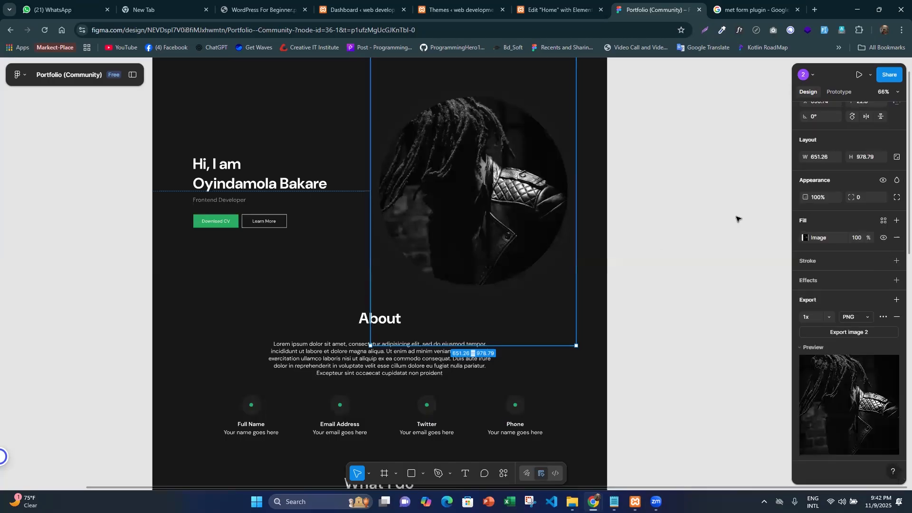
{"action": "key", "text": "Escape"}
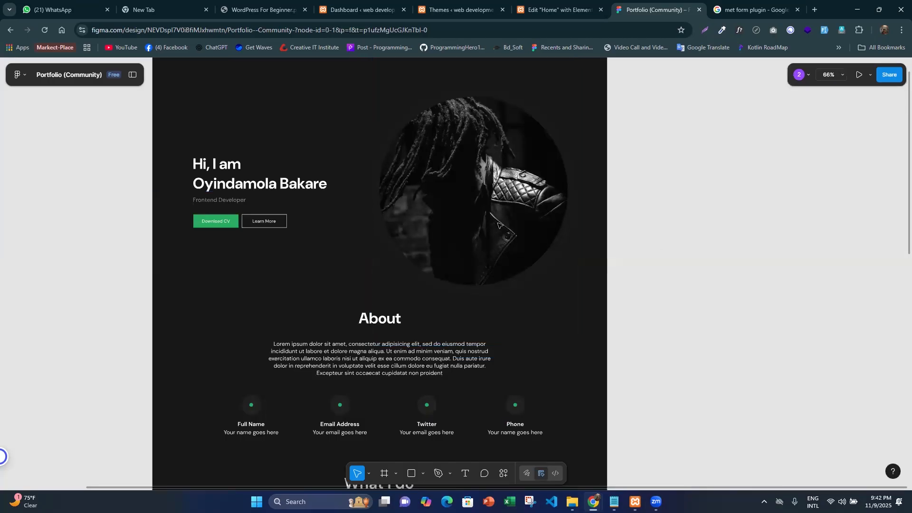
- Select the whole portrait group in Figma and examine its export preview
{"action": "left_click", "coordinate": [525, 211]}
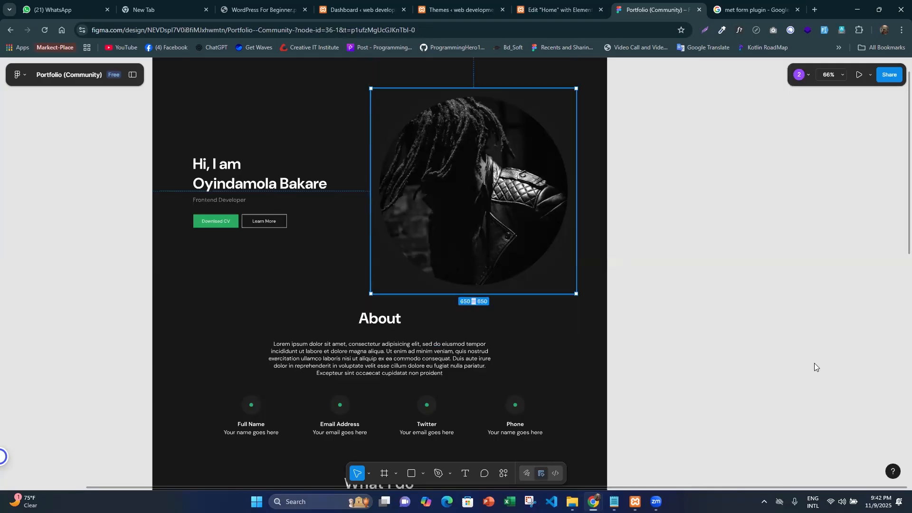
{"action": "scroll", "coordinate": [811, 429], "scroll_direction": "down", "scroll_amount": 1}
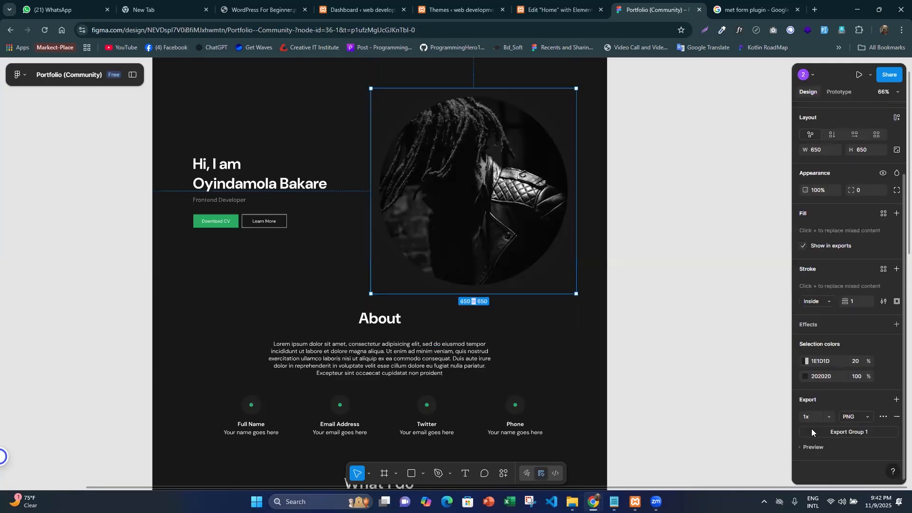
{"action": "left_click", "coordinate": [813, 447]}
{"action": "scroll", "coordinate": [844, 412], "scroll_direction": "down", "scroll_amount": 2}
{"action": "left_click", "coordinate": [657, 278]}
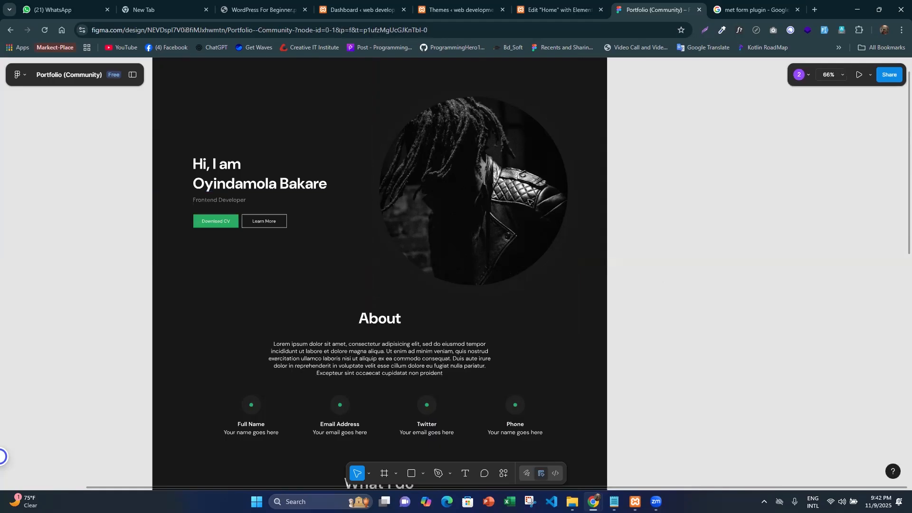
- Export the portrait image inside the group as a 1x PNG and add a 2x PNG export setting
{"action": "double_click", "coordinate": [529, 201]}
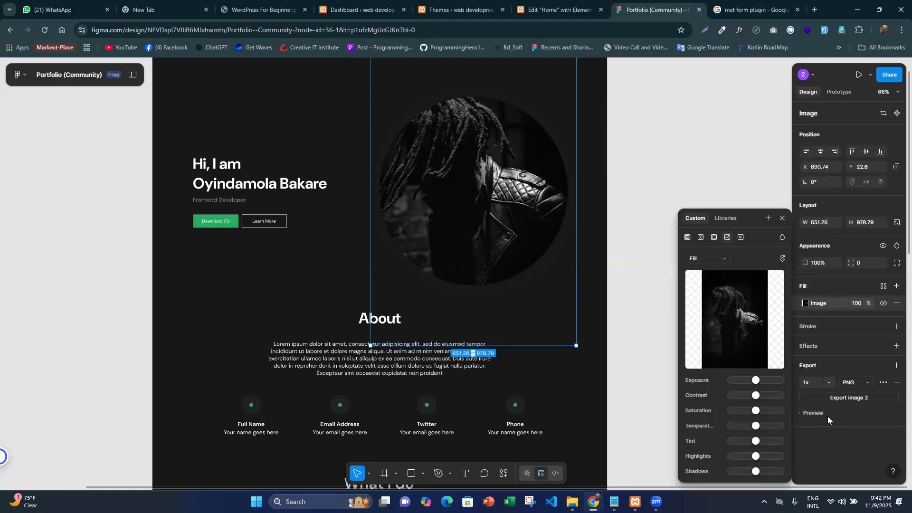
{"action": "left_click", "coordinate": [856, 411]}
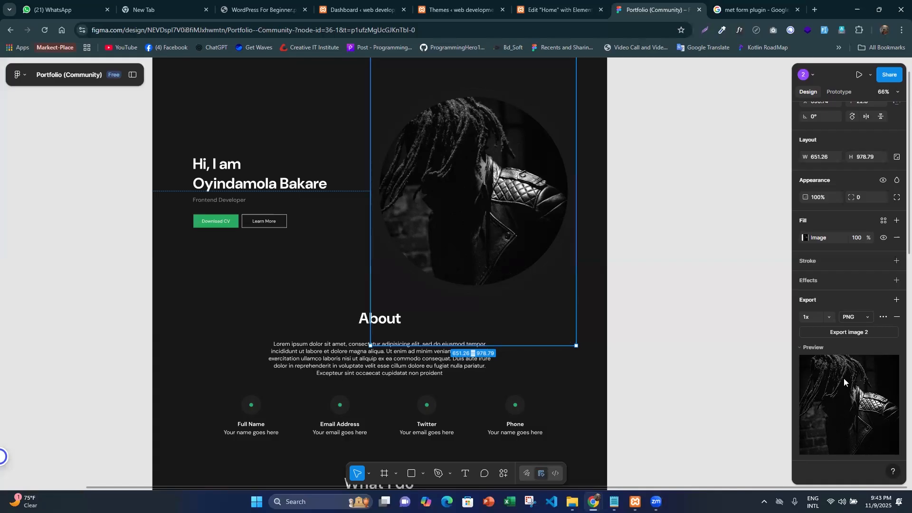
{"action": "left_click", "coordinate": [846, 331]}
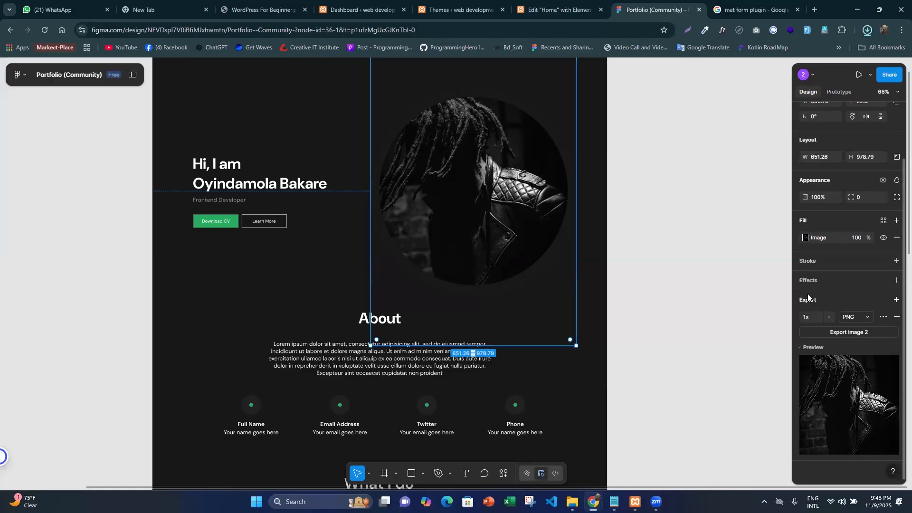
{"action": "left_click", "coordinate": [896, 299]}
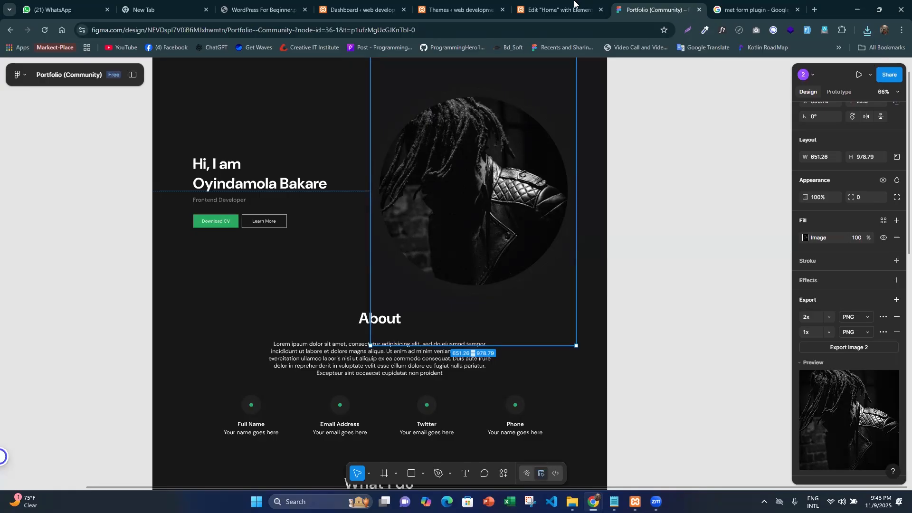
- Switch to the Elementor editor, add an Image widget to the empty hero container, and set its image resolution to Full
{"action": "left_click", "coordinate": [555, 4]}
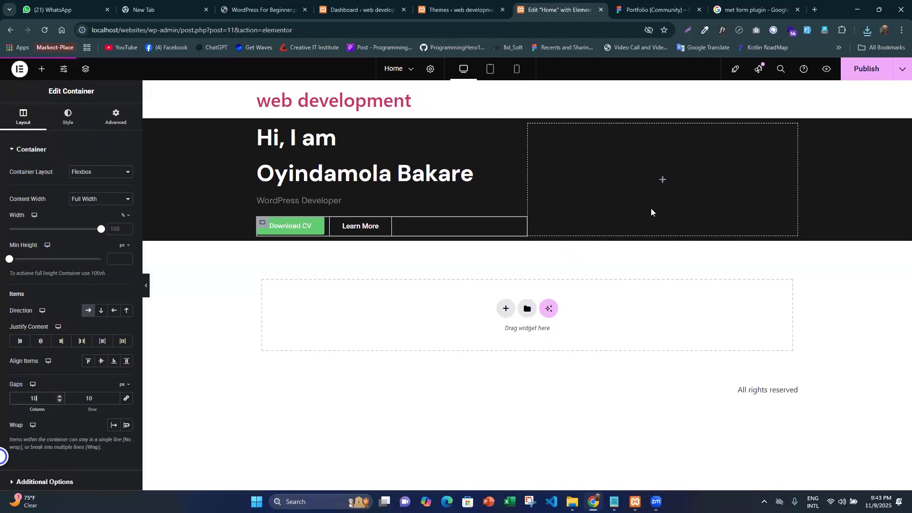
{"action": "left_click", "coordinate": [534, 137]}
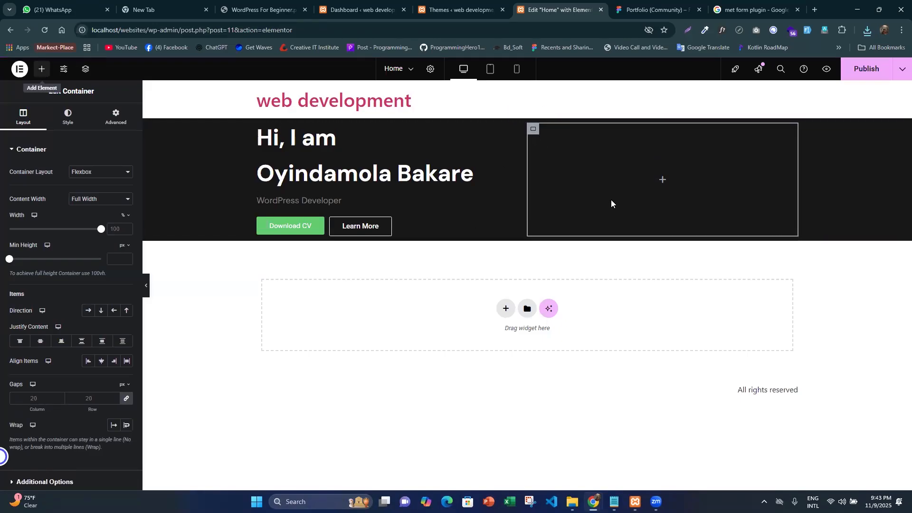
{"action": "left_click", "coordinate": [663, 181]}
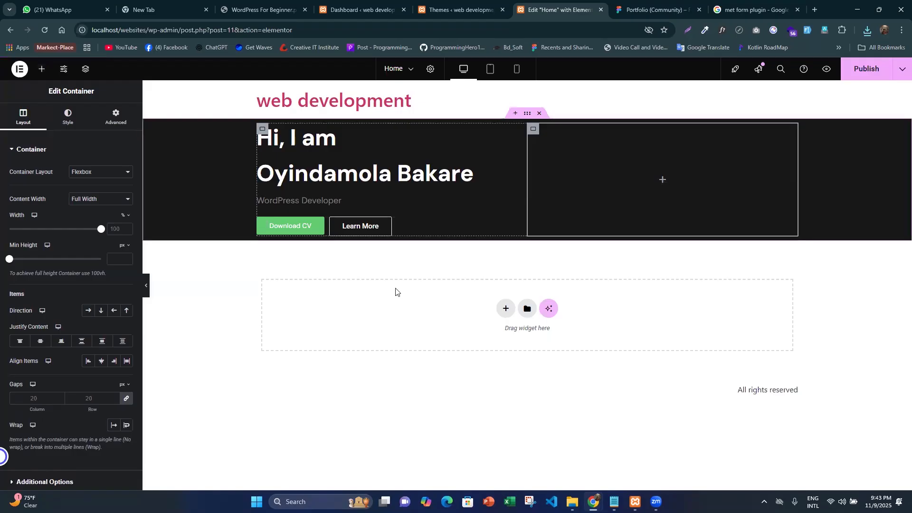
{"action": "left_click_drag", "start_coordinate": [96, 272], "coordinate": [533, 224]}
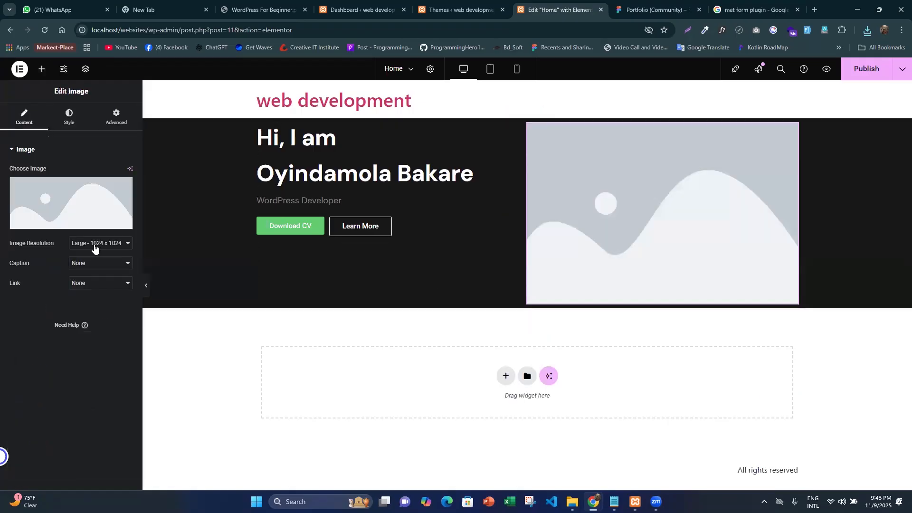
{"action": "left_click", "coordinate": [95, 245]}
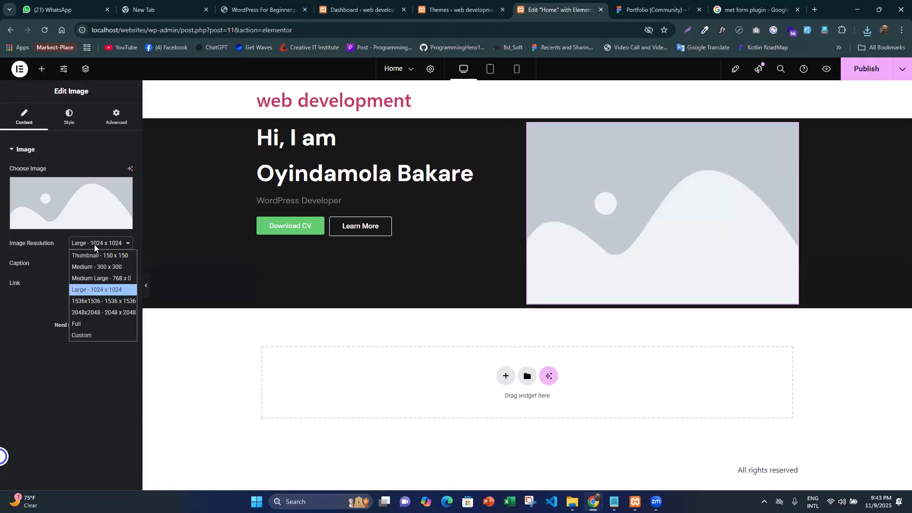
{"action": "left_click", "coordinate": [93, 326]}
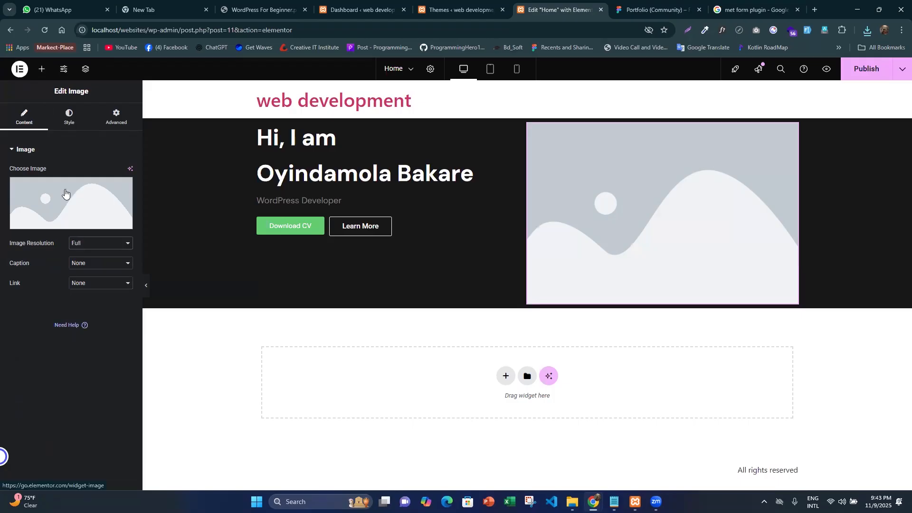
- Upload image 2.png from the Downloads folder and insert it as the hero image
{"action": "left_click", "coordinate": [69, 192]}
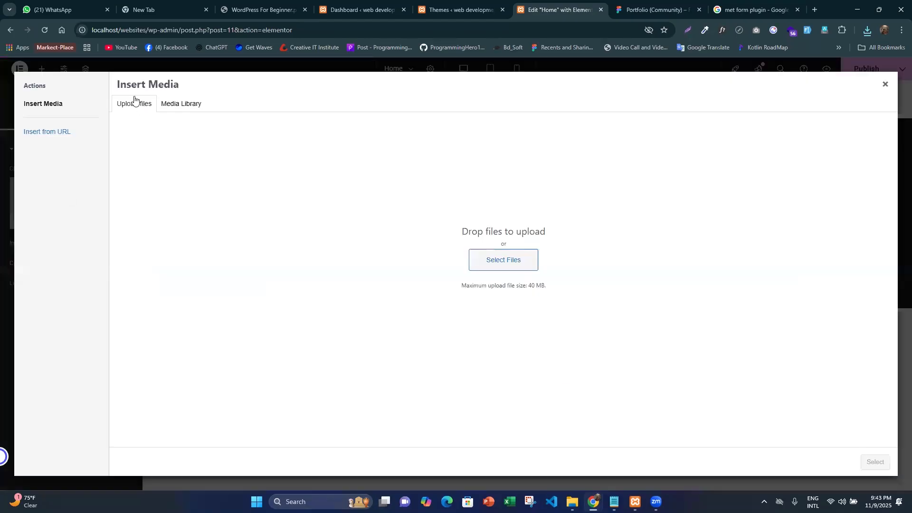
{"action": "left_click", "coordinate": [525, 264]}
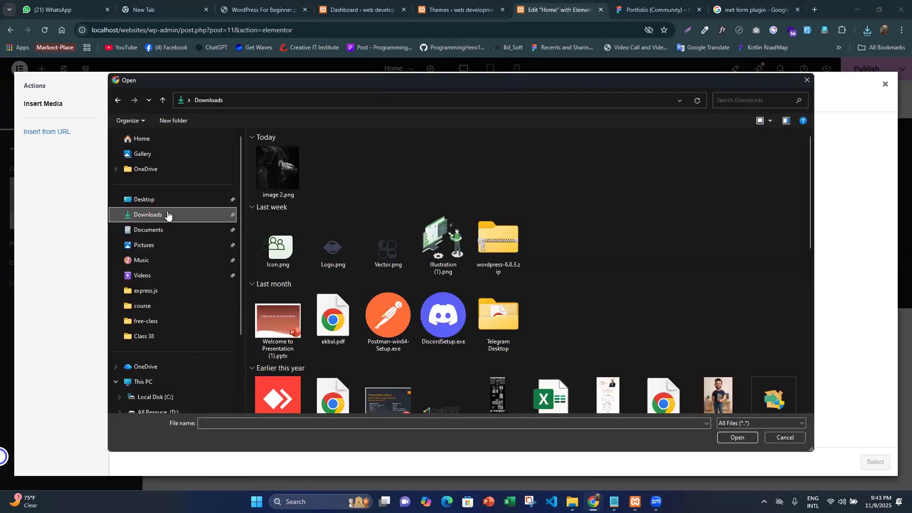
{"action": "left_click", "coordinate": [282, 181]}
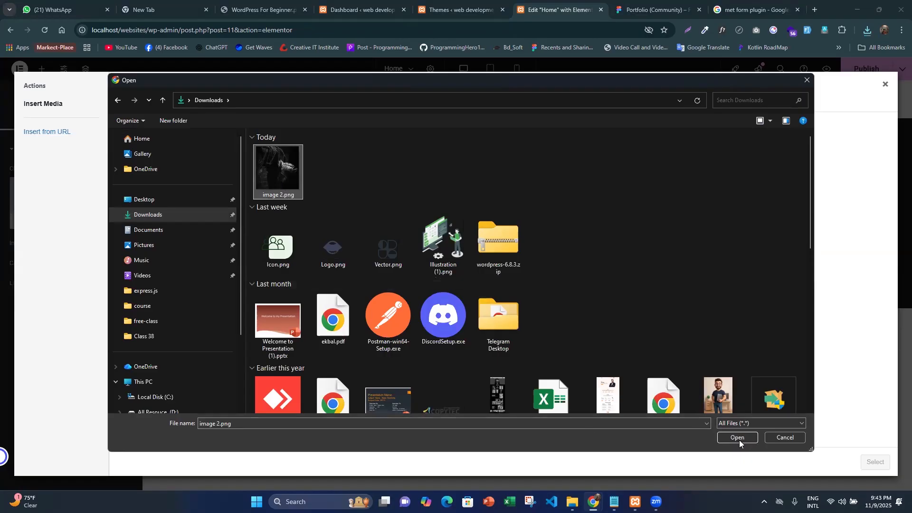
{"action": "key", "text": "Return"}
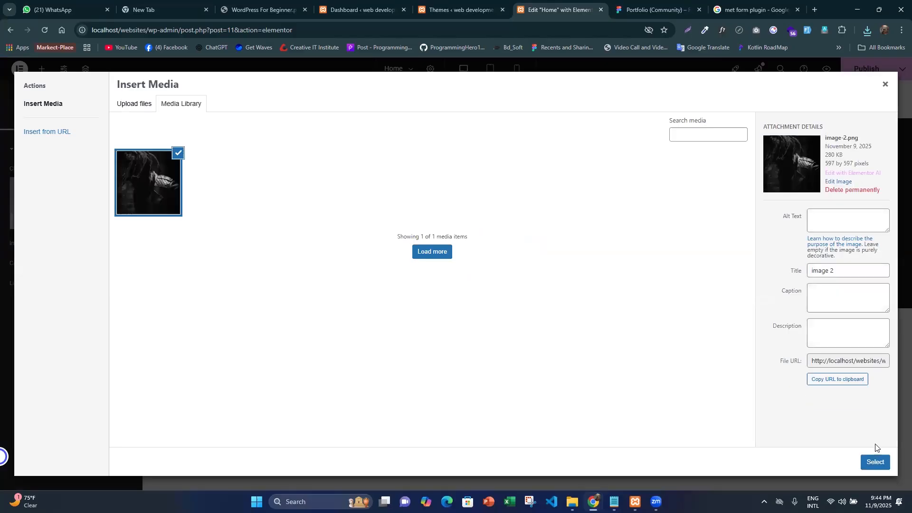
{"action": "left_click", "coordinate": [876, 464]}
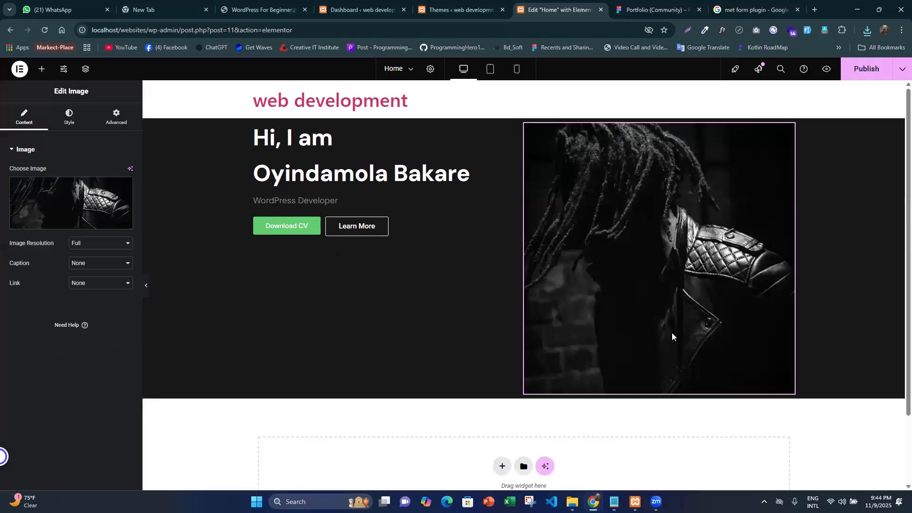
- Check the portrait's shape in the Figma design and open the hero image's style settings in Elementor
{"action": "left_click", "coordinate": [655, 10]}
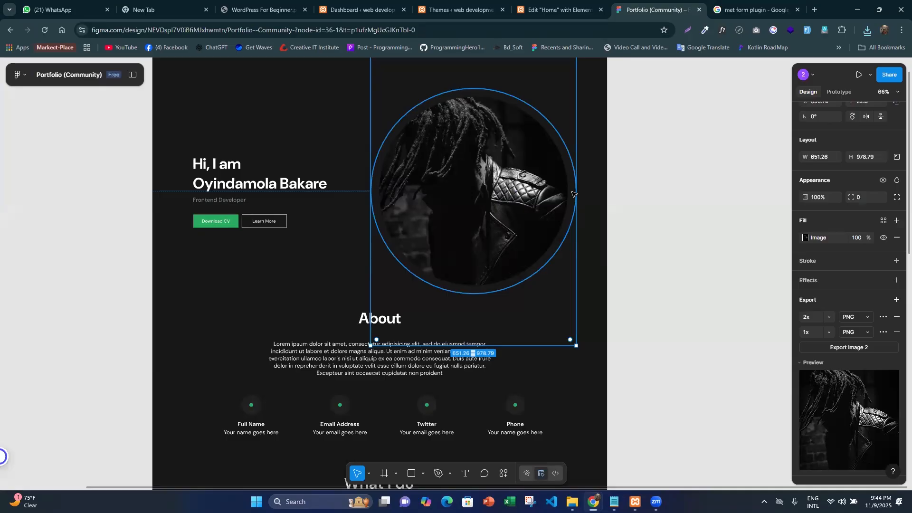
{"action": "left_click", "coordinate": [558, 10]}
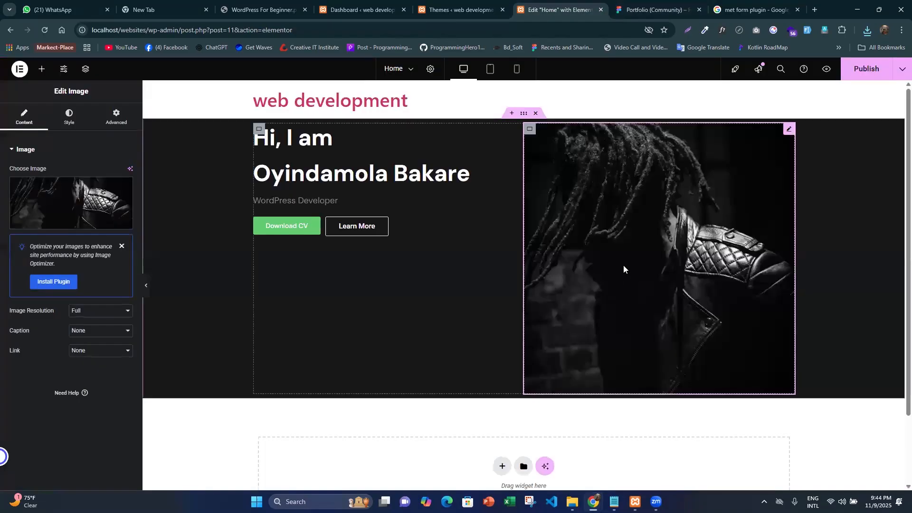
{"action": "left_click", "coordinate": [71, 116]}
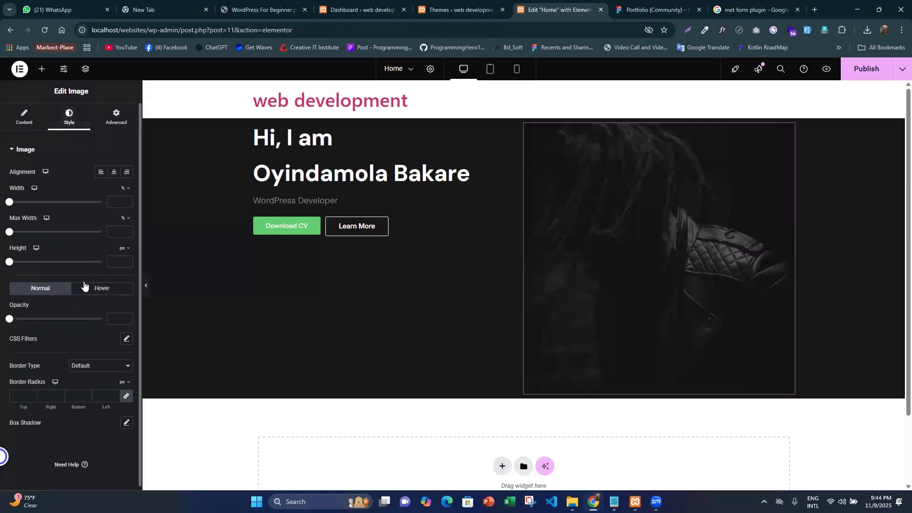
{"action": "scroll", "coordinate": [84, 286], "scroll_direction": "down", "scroll_amount": 1}
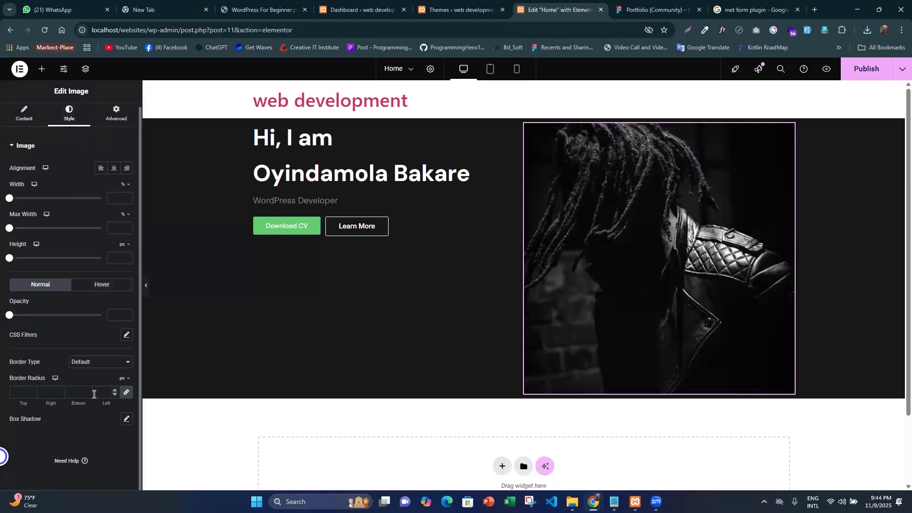
{"action": "left_click", "coordinate": [100, 363]}
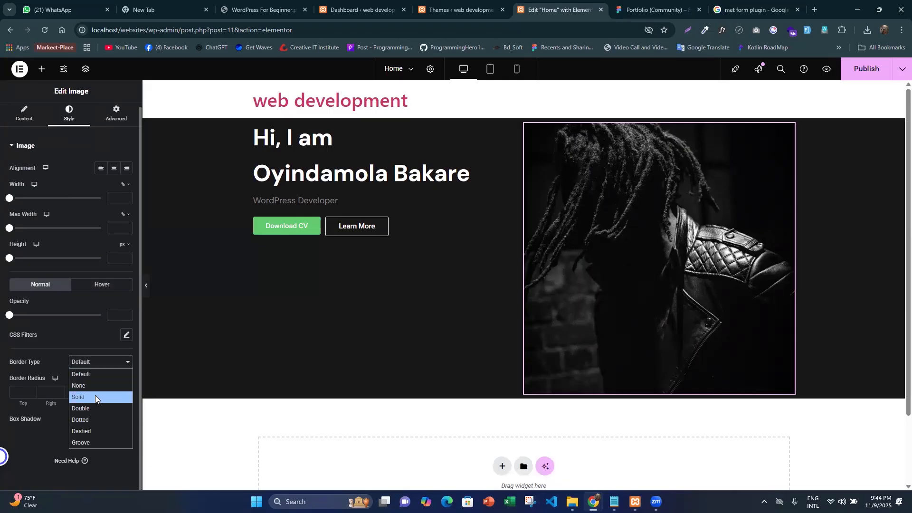
{"action": "left_click", "coordinate": [95, 395]}
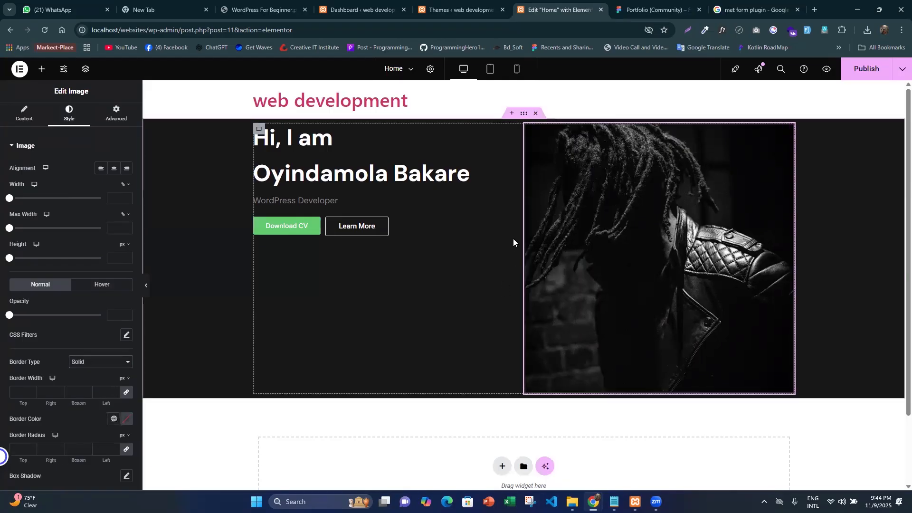
{"action": "left_click", "coordinate": [93, 362]}
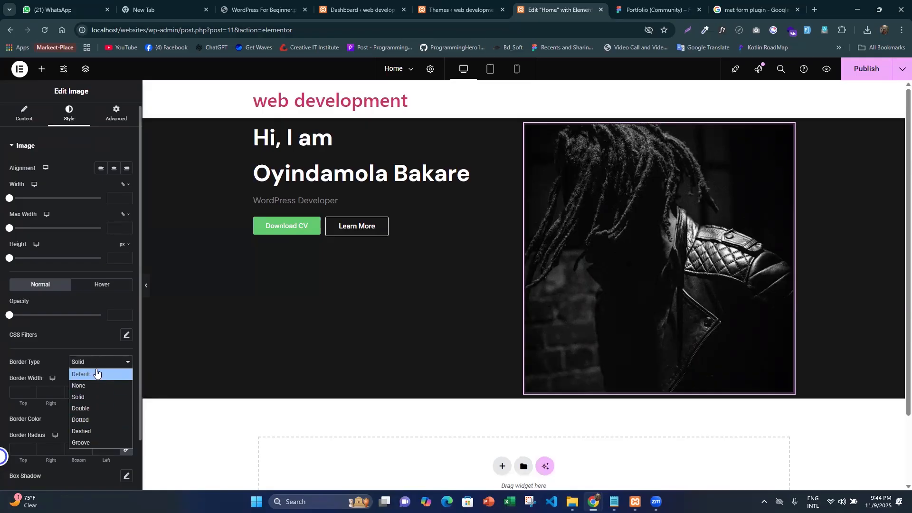
{"action": "left_click", "coordinate": [81, 373]}
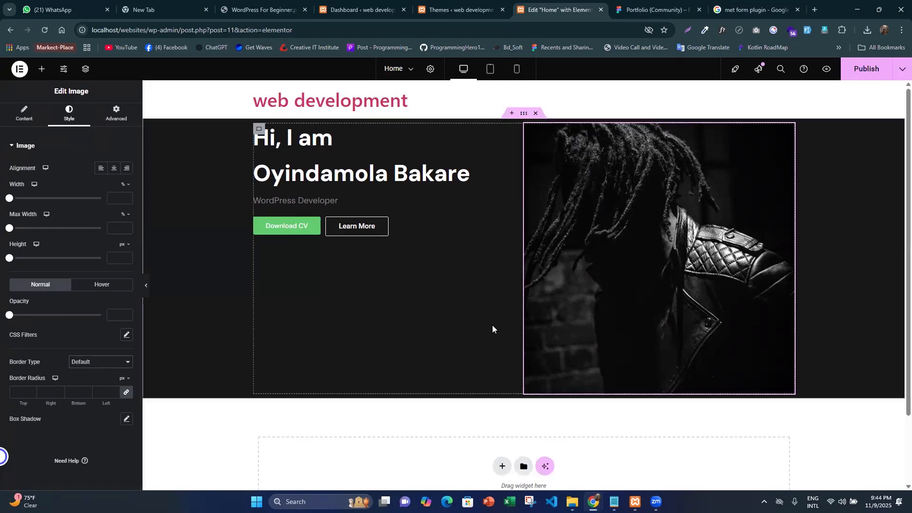
- Set the hero image's border radius to 50% on all four corners and compare it with the Figma design
{"action": "left_click", "coordinate": [107, 392]}
{"action": "type", "text": "50"}
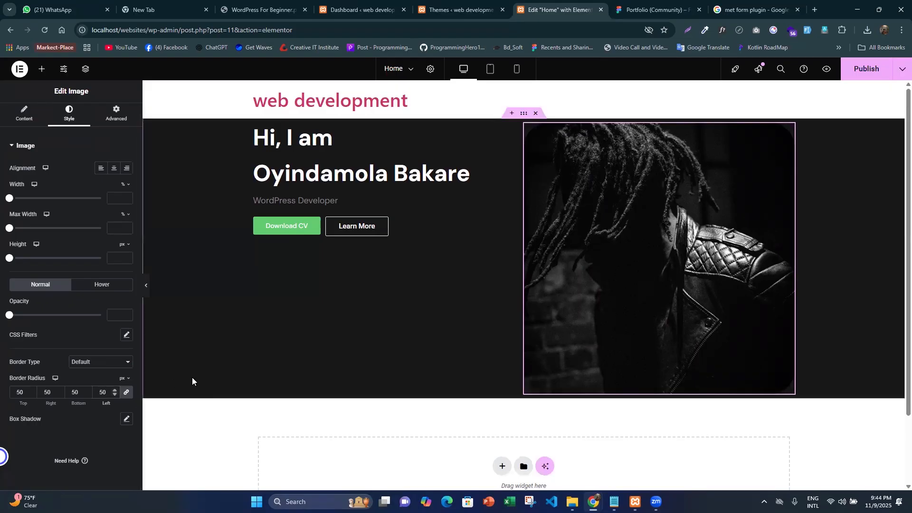
{"action": "left_click", "coordinate": [122, 380]}
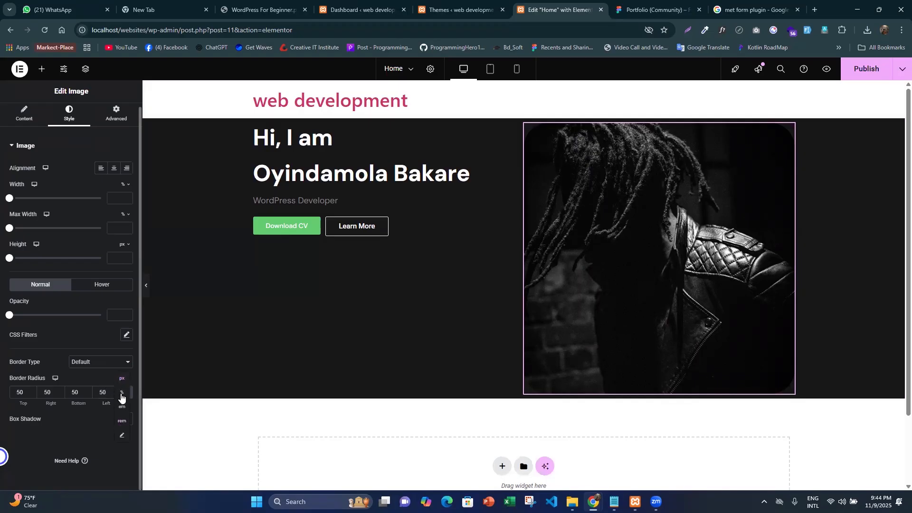
{"action": "left_click", "coordinate": [122, 397]}
{"action": "type", "text": "50"}
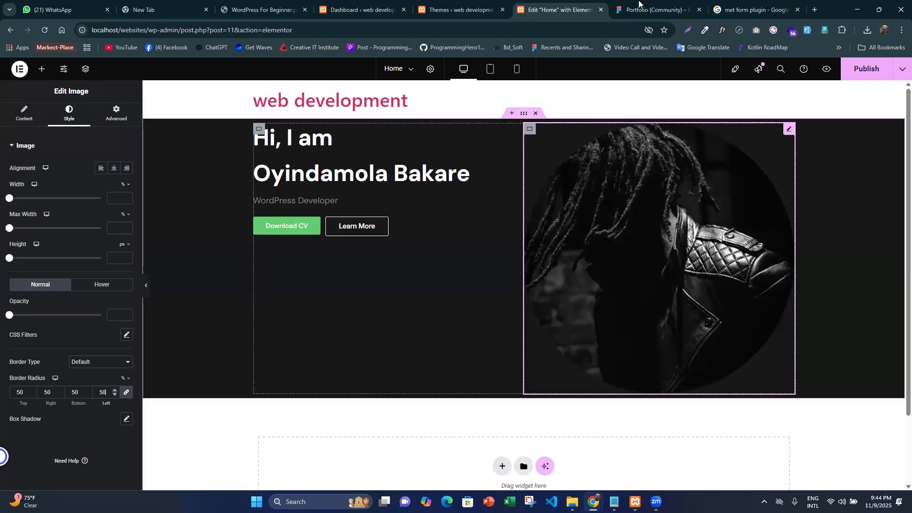
{"action": "left_click", "coordinate": [646, 11]}
{"action": "key", "text": "ctrl+shift+Tab"}
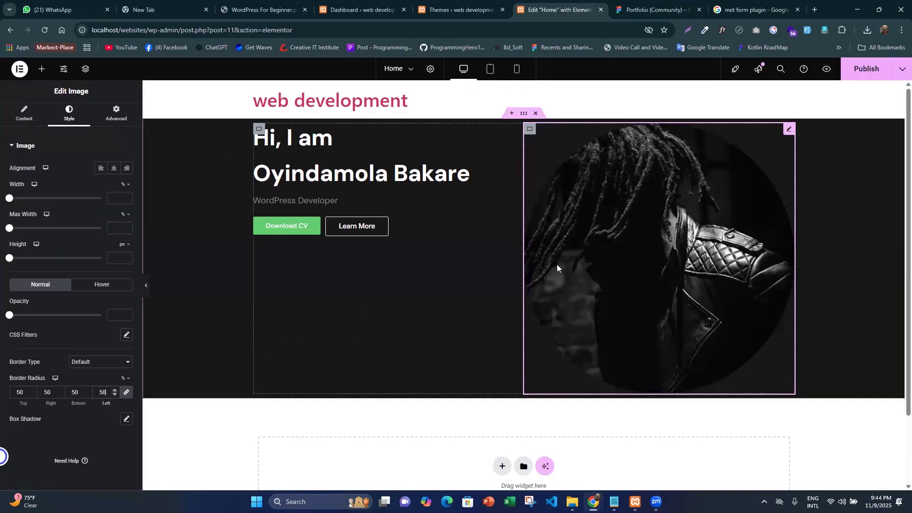
- Check the hero text's position in Figma and center-align the items of the container holding both hero columns in Elementor
{"action": "left_click", "coordinate": [664, 10]}
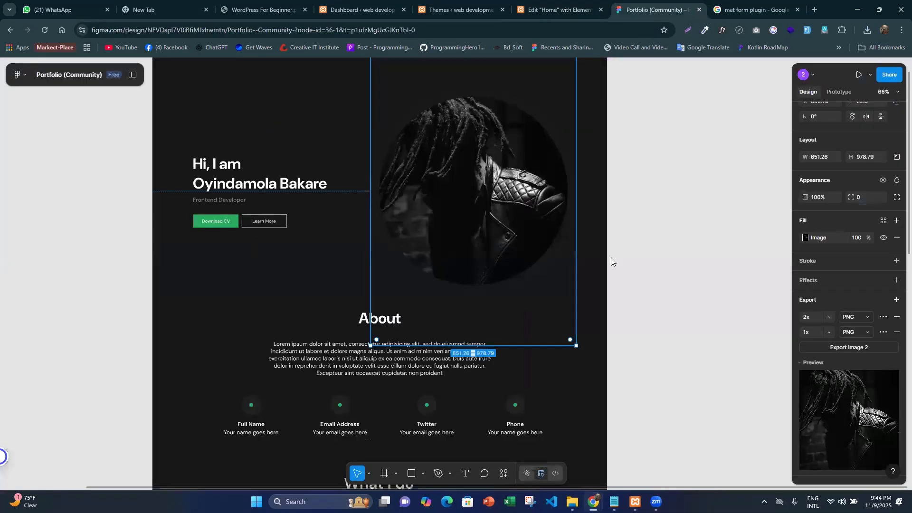
{"action": "key", "text": "ctrl+shift+Tab"}
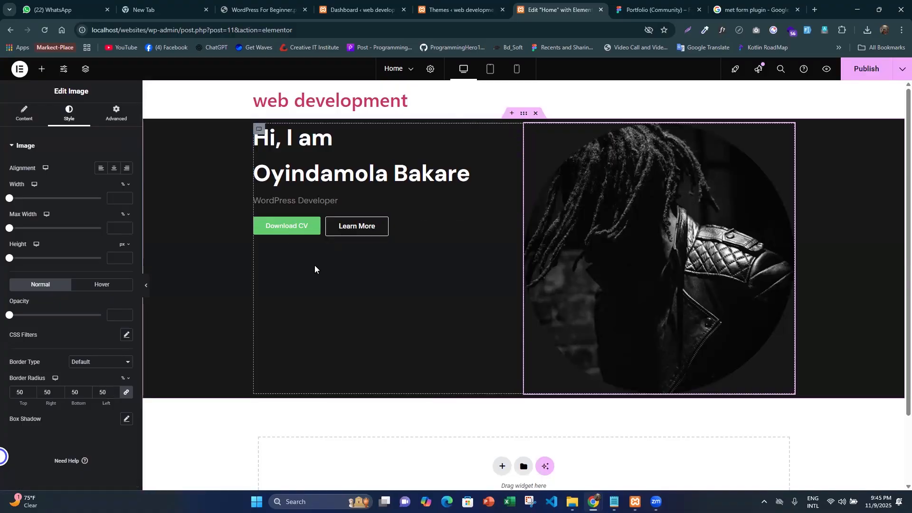
{"action": "left_click", "coordinate": [442, 264]}
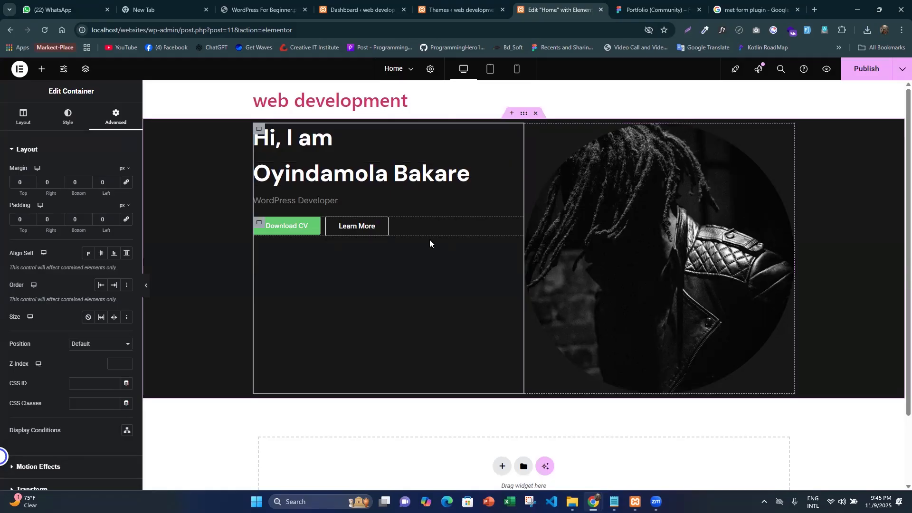
{"action": "left_click", "coordinate": [85, 70]}
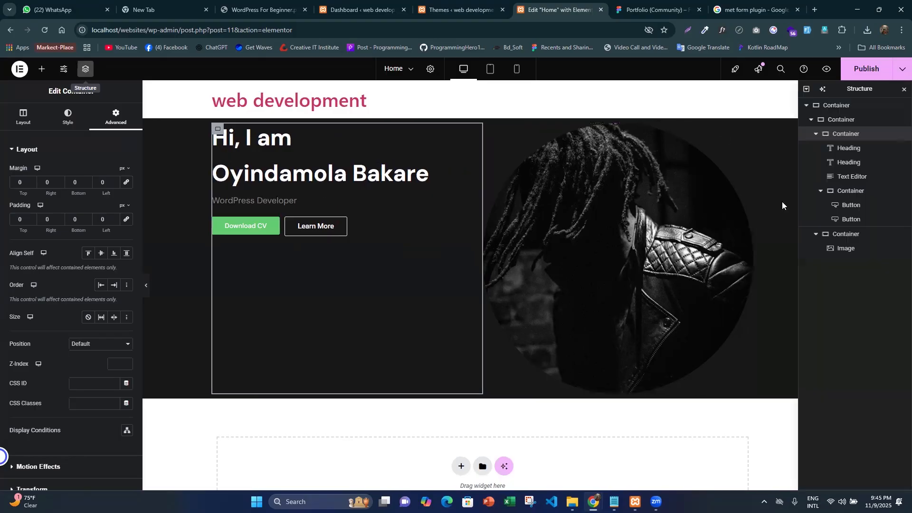
{"action": "left_click", "coordinate": [840, 120]}
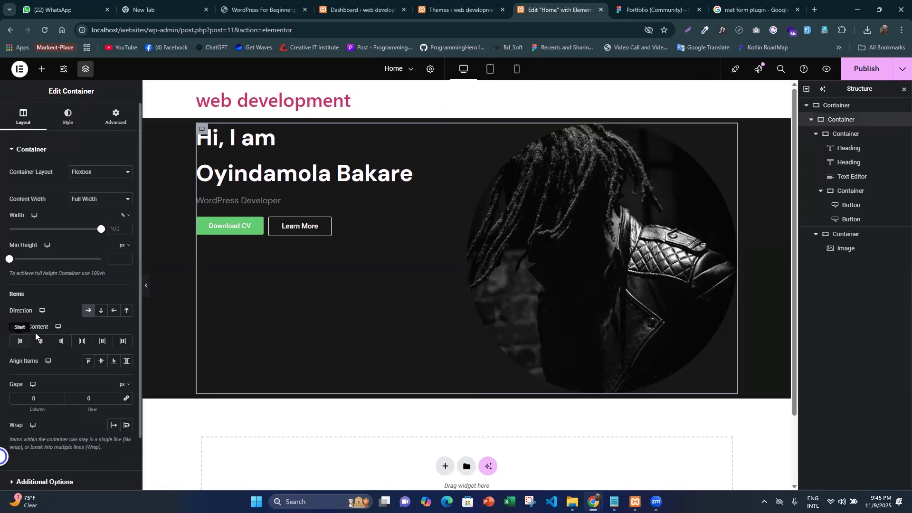
{"action": "left_click", "coordinate": [101, 361]}
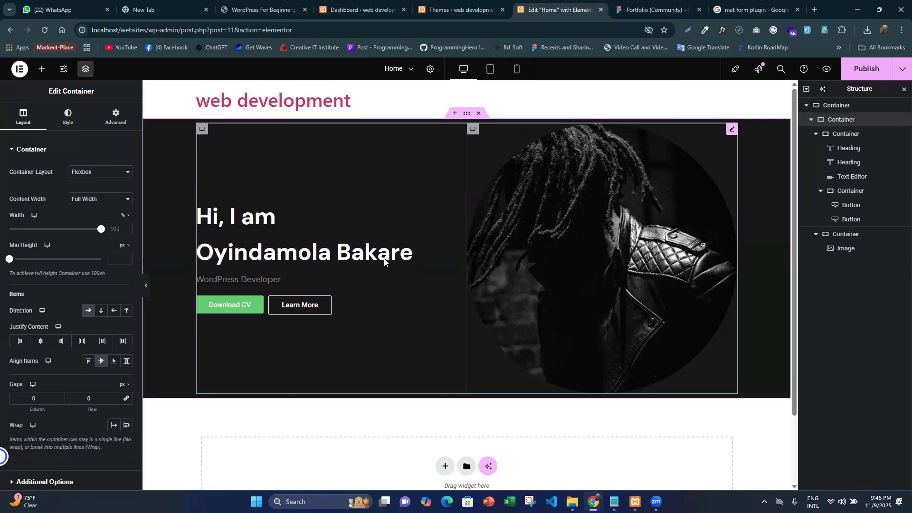
- Compare the hero section with the Figma design and preview the Elementor page without the editing panels
{"action": "key", "text": "ctrl+Tab"}
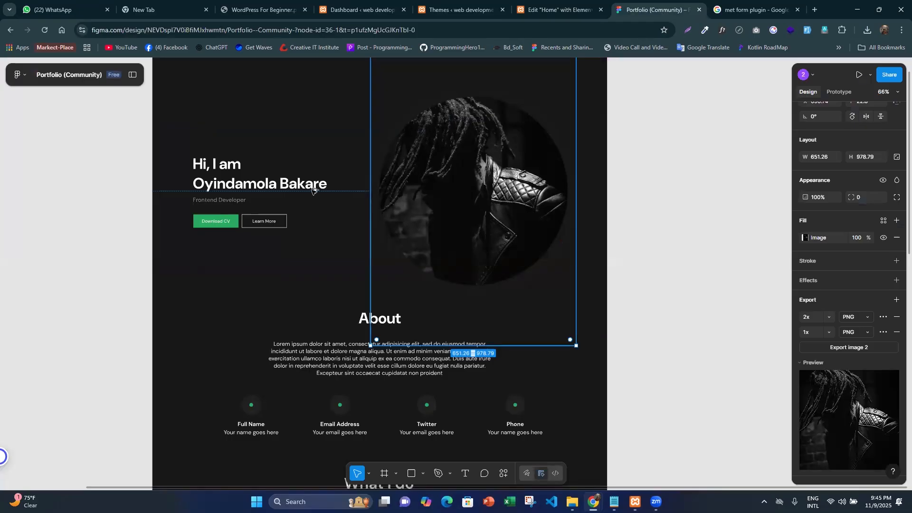
{"action": "key", "text": "alt"}
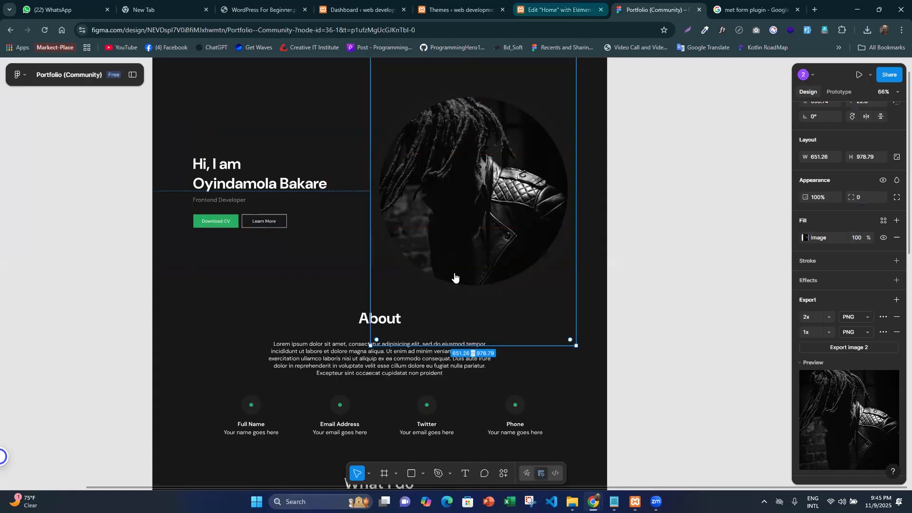
{"action": "key", "text": "ctrl+shift+Tab"}
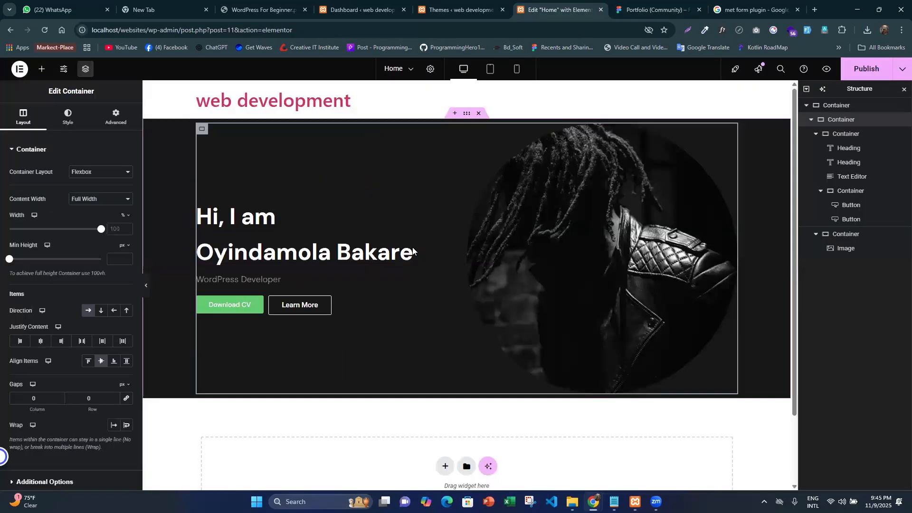
{"action": "left_click", "coordinate": [148, 285]}
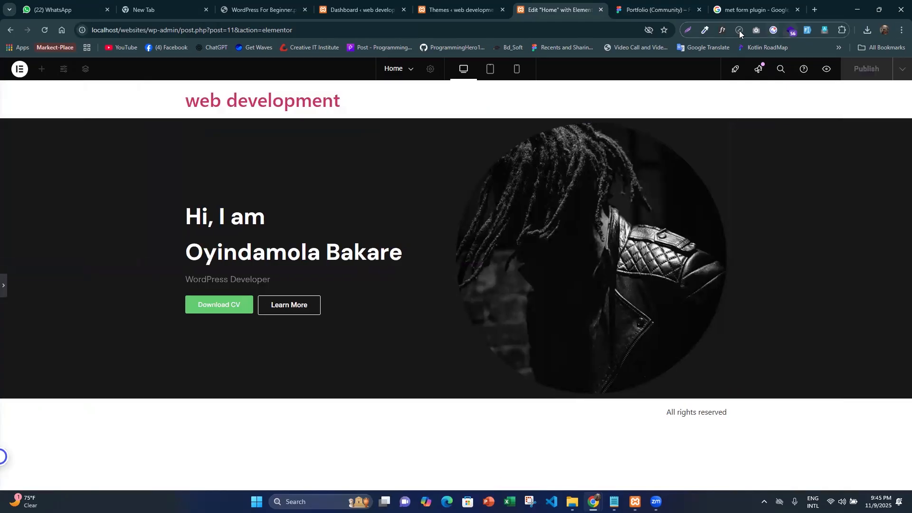
- Search the web for a page ruler extension, view Page Ruler in the Chrome Web Store, and close its page
{"action": "left_click", "coordinate": [815, 10]}
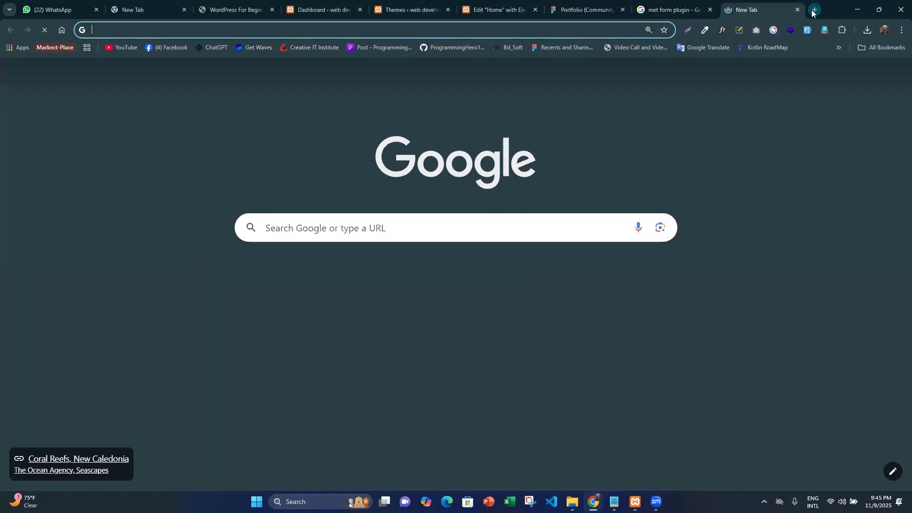
{"action": "type", "text": "page ruler"}
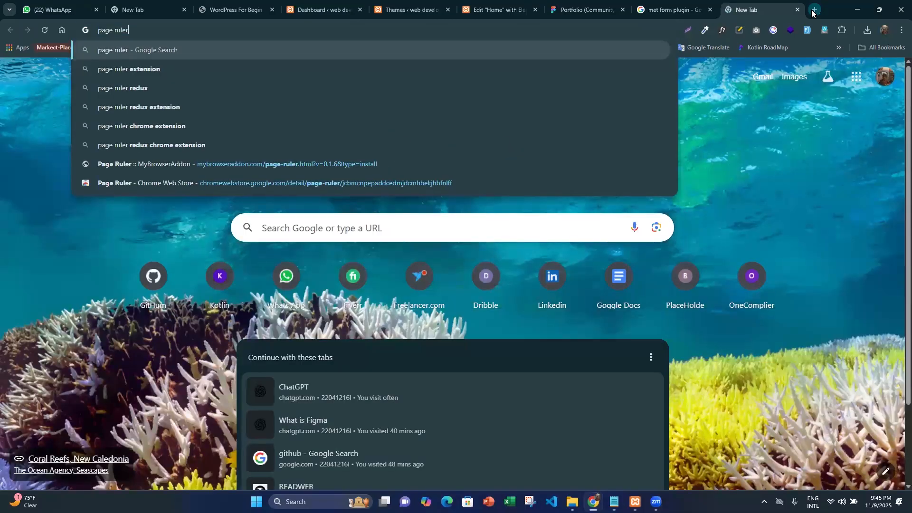
{"action": "type", "text": " exten"}
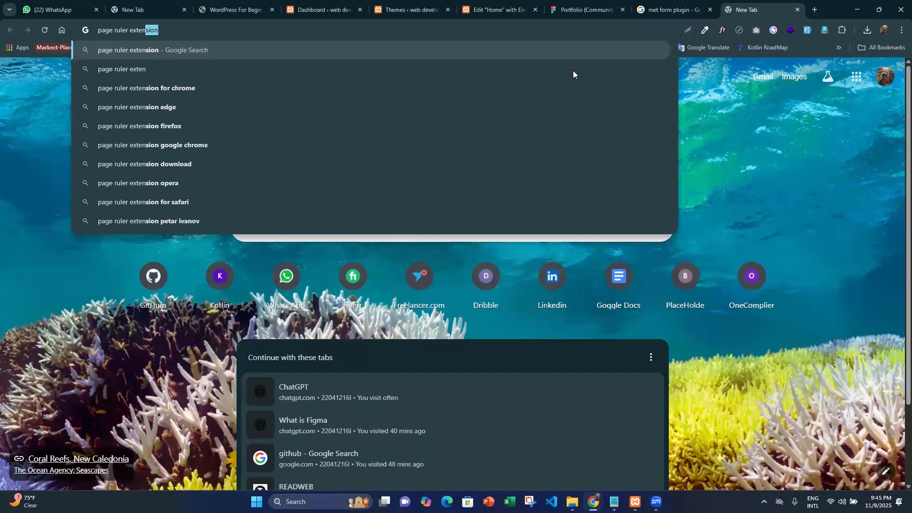
{"action": "key", "text": "Return"}
{"action": "left_click", "coordinate": [182, 162]}
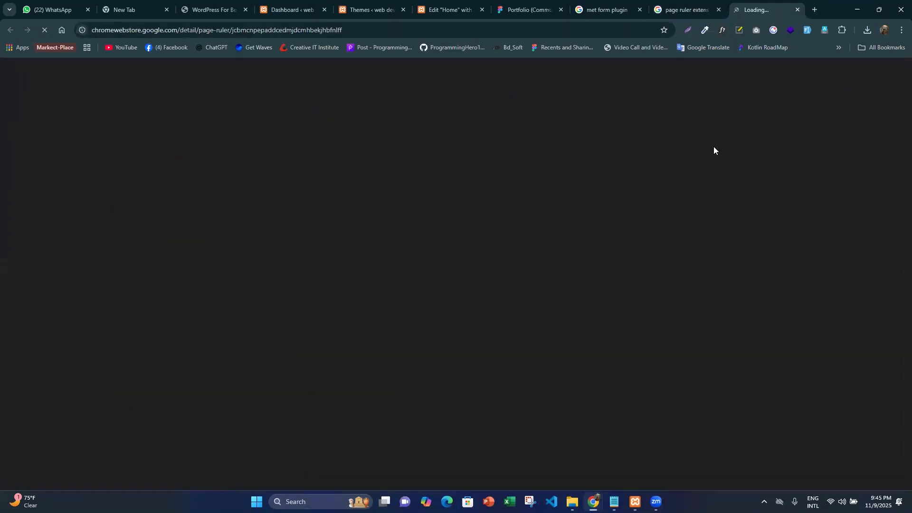
{"action": "left_click", "coordinate": [685, 4]}
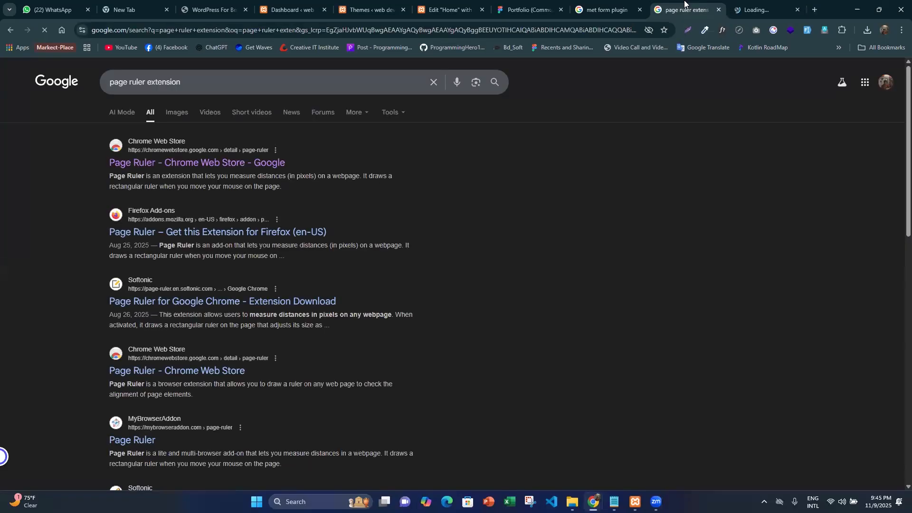
{"action": "middle_click", "coordinate": [661, 6]}
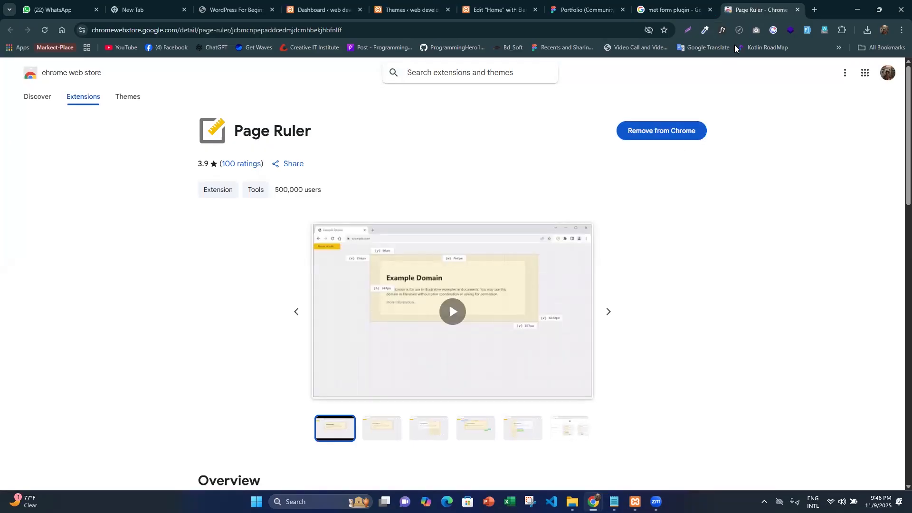
{"action": "key", "text": "ctrl+w"}
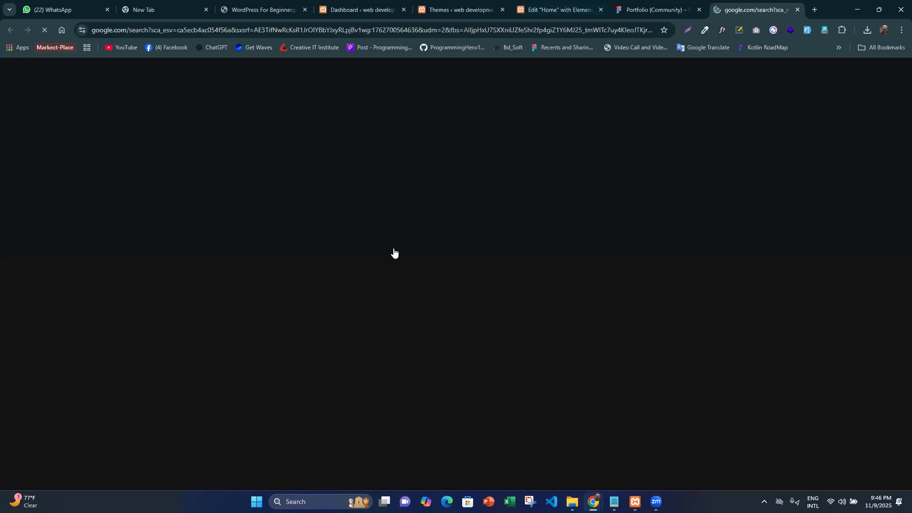
- Measure the gap between the hero heading and the portrait on the Elementor page with Page Ruler
{"action": "left_click", "coordinate": [551, 9]}
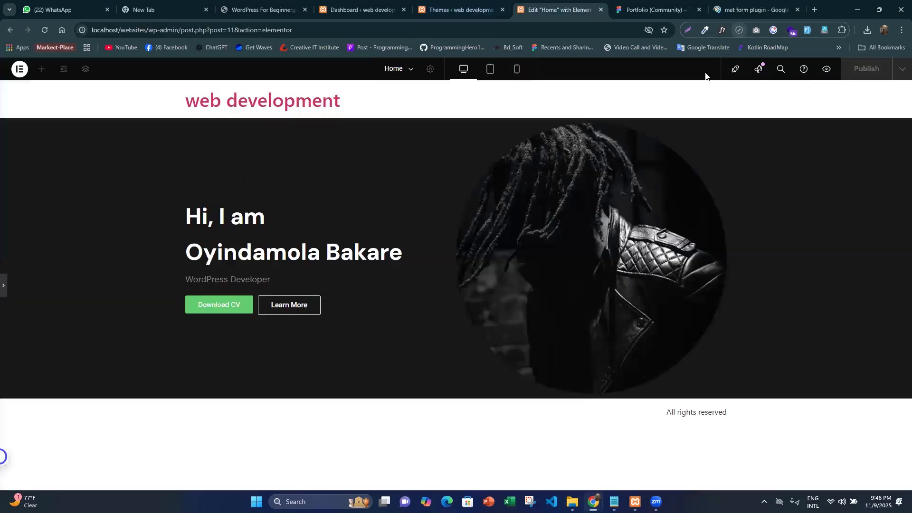
{"action": "left_click", "coordinate": [739, 30]}
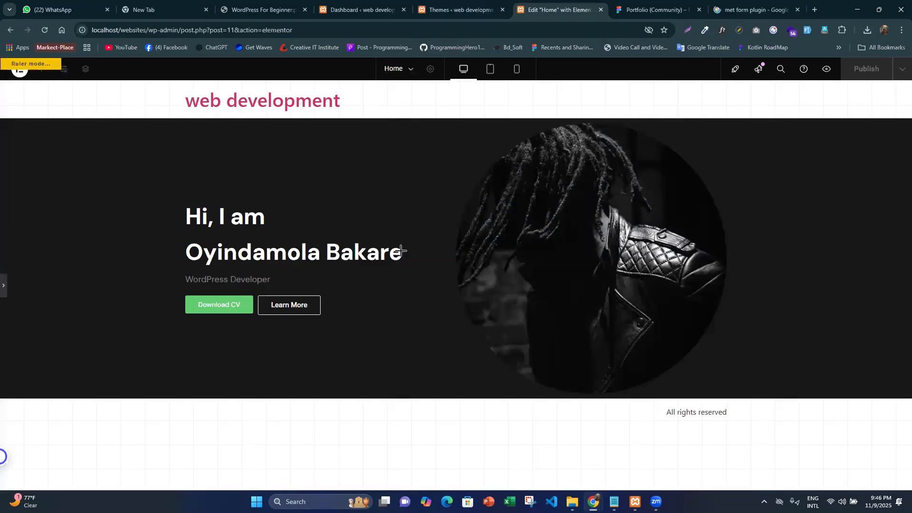
{"action": "mouse_move", "coordinate": [401, 251]}
{"action": "left_mouse_down"}
{"action": "mouse_move", "coordinate": [413, 297]}
{"action": "mouse_move", "coordinate": [456, 346]}
{"action": "left_mouse_up"}
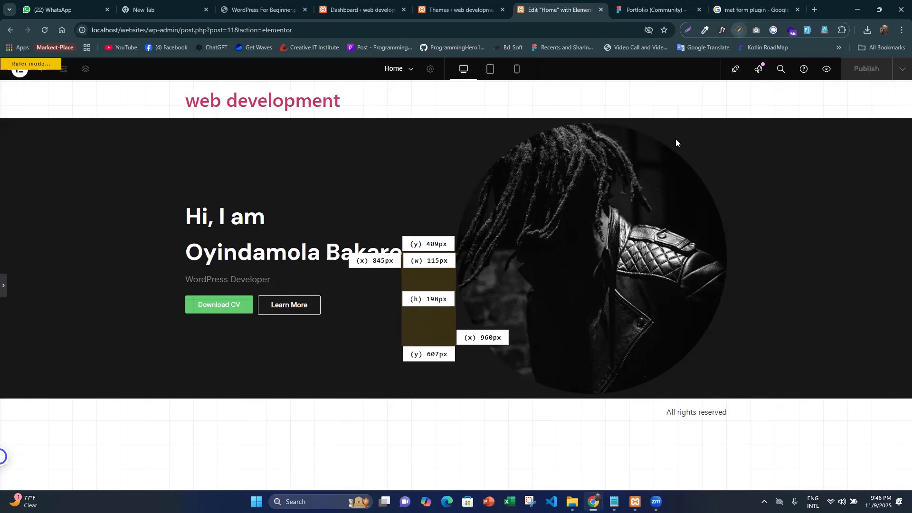
{"action": "key", "text": "Escape"}
- Set the column and row gaps of the container holding both hero columns to 20 px and preview it without the editing panels
{"action": "left_click", "coordinate": [3, 285]}
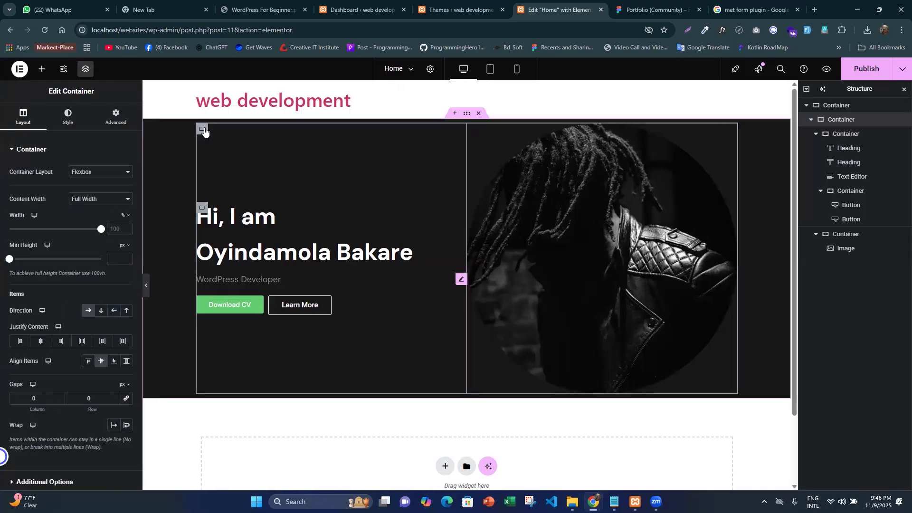
{"action": "left_click", "coordinate": [88, 398]}
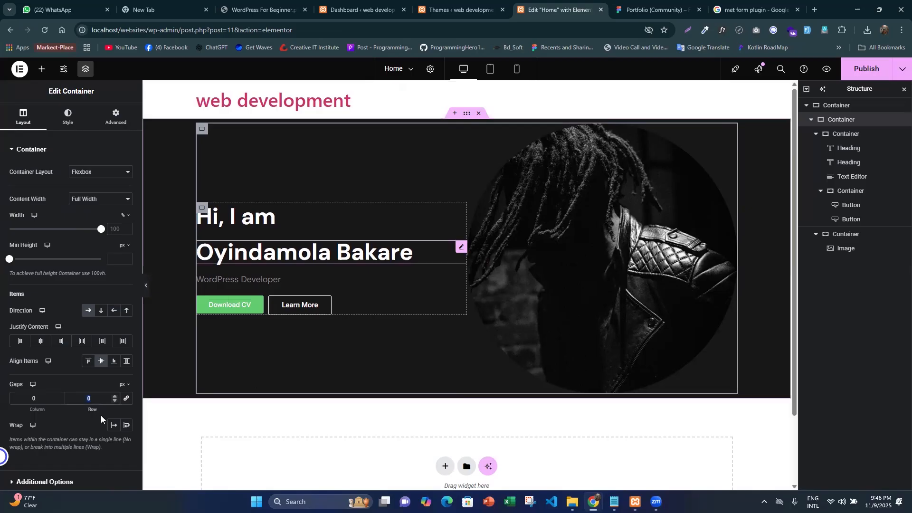
{"action": "left_click", "coordinate": [100, 400]}
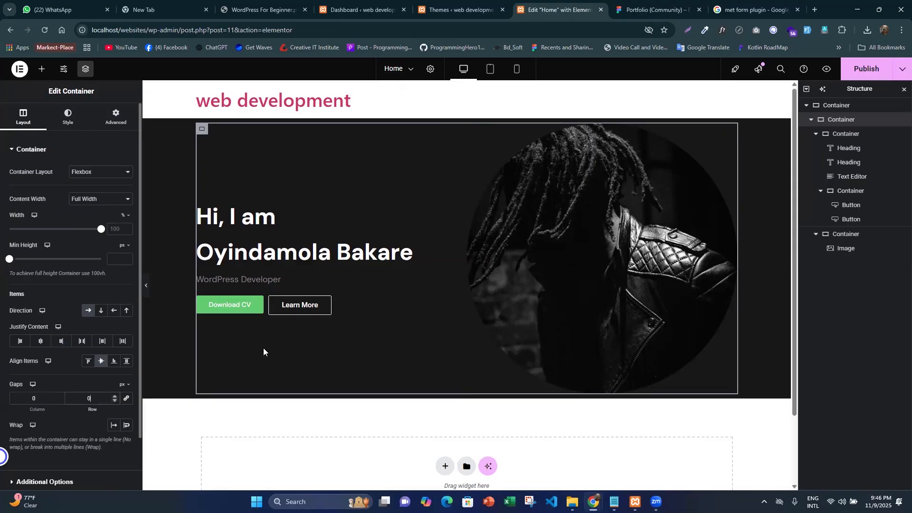
{"action": "type", "text": "20"}
{"action": "key", "text": "shift+Tab"}
{"action": "type", "text": "20"}
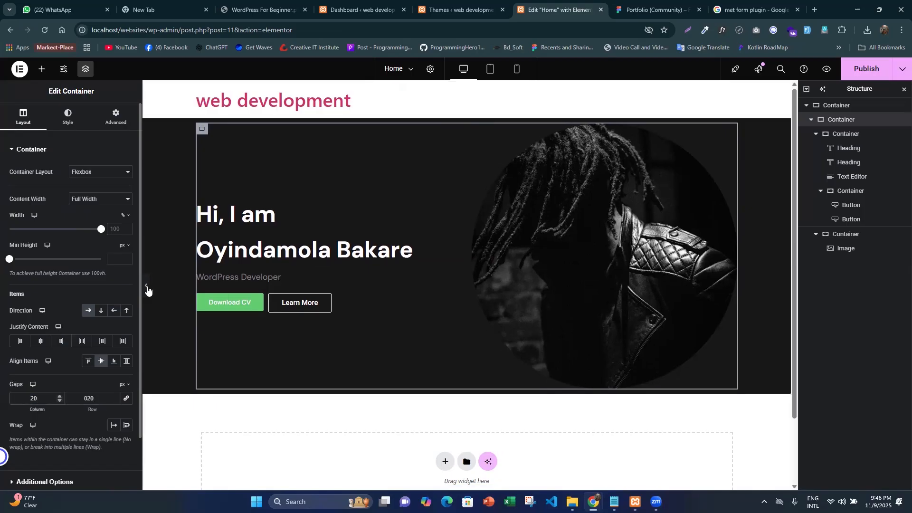
{"action": "left_click", "coordinate": [146, 287]}
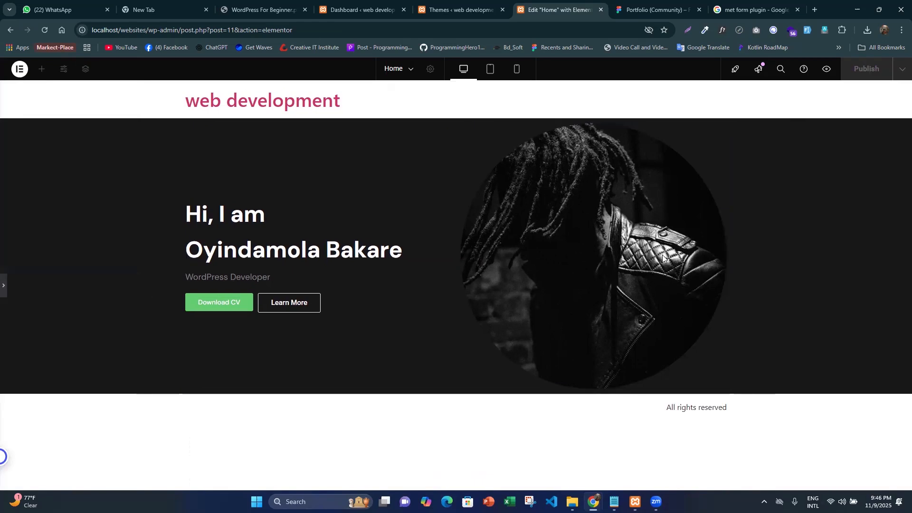
{"action": "left_click", "coordinate": [15, 286]}
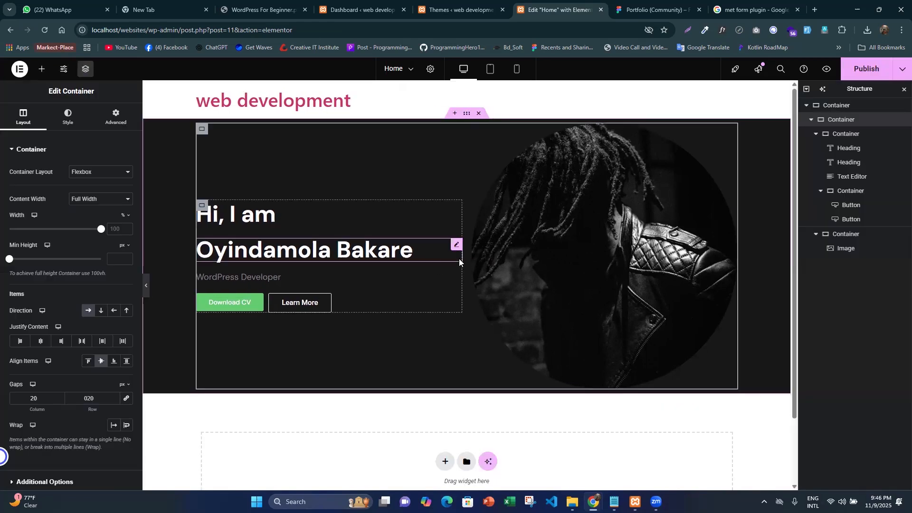
{"action": "left_click", "coordinate": [146, 291]}
{"action": "left_click", "coordinate": [7, 286]}
- Select the hero text and portrait groups in Figma and measure their distances to the navigation links and the About heading
{"action": "key", "text": "ctrl+Tab"}
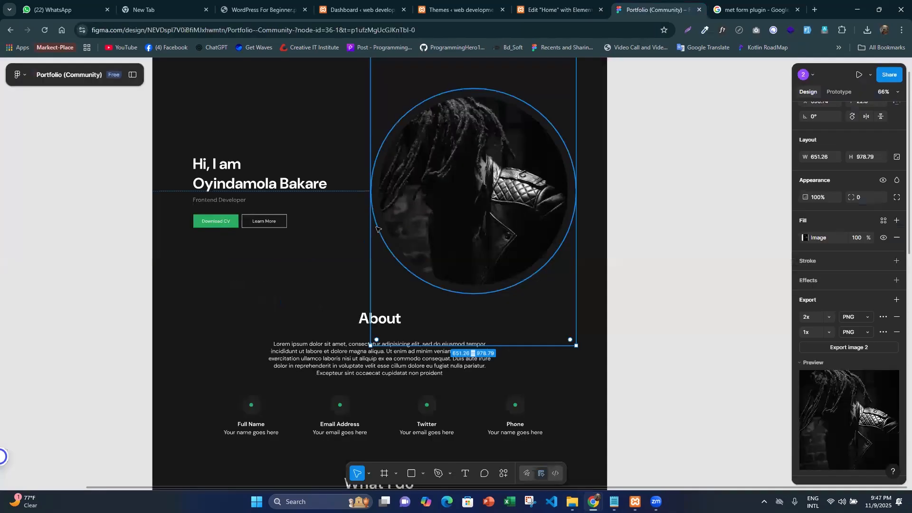
{"action": "scroll", "coordinate": [541, 180], "scroll_direction": "up", "scroll_amount": 1}
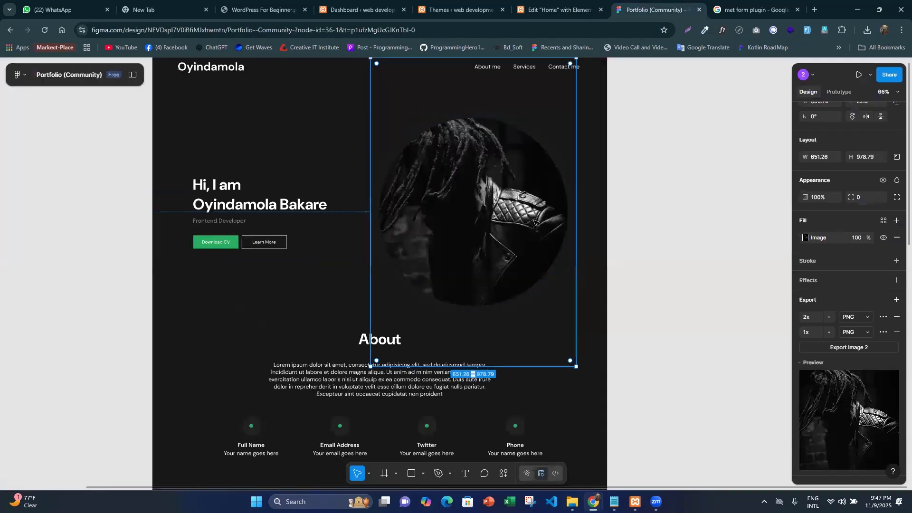
{"action": "key", "text": "Escape"}
{"action": "left_click", "coordinate": [430, 221]}
{"action": "left_click", "coordinate": [654, 232]}
{"action": "left_click", "coordinate": [507, 224]}
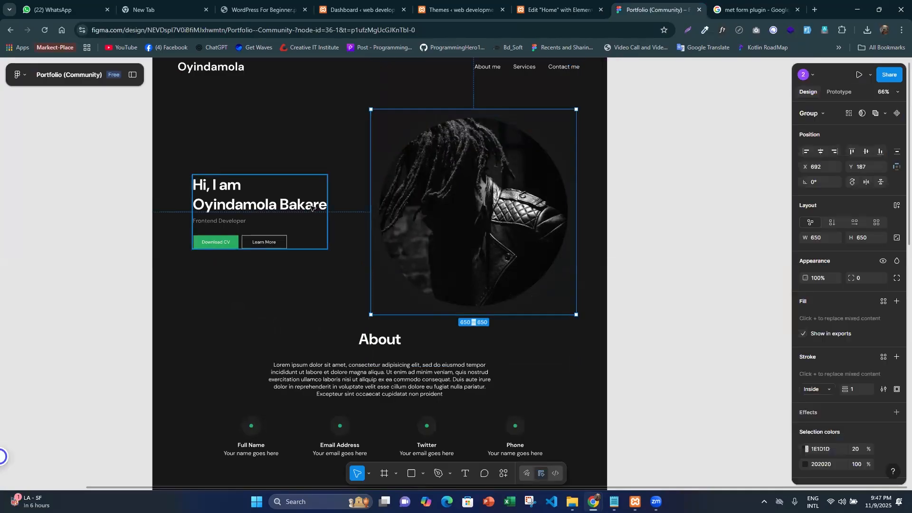
{"action": "left_click", "coordinate": [311, 207], "text": "shift"}
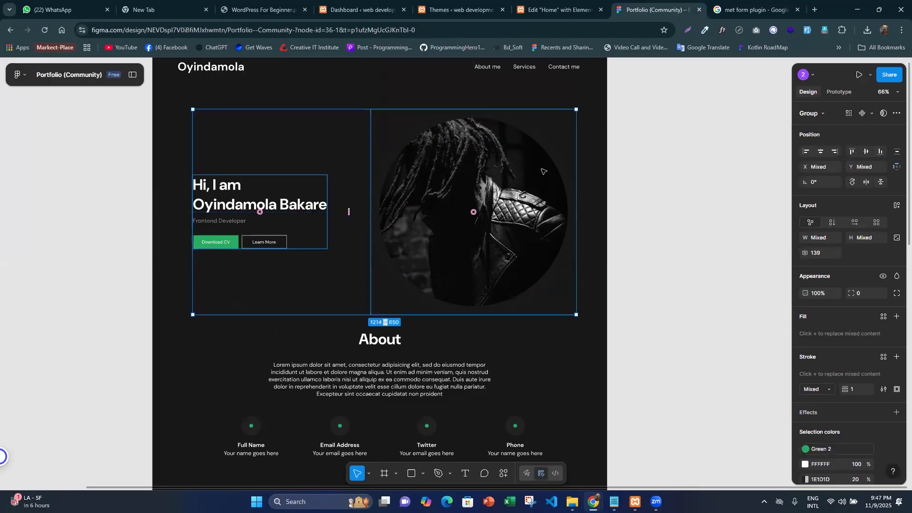
{"action": "scroll", "coordinate": [489, 231], "scroll_direction": "up", "scroll_amount": 2}
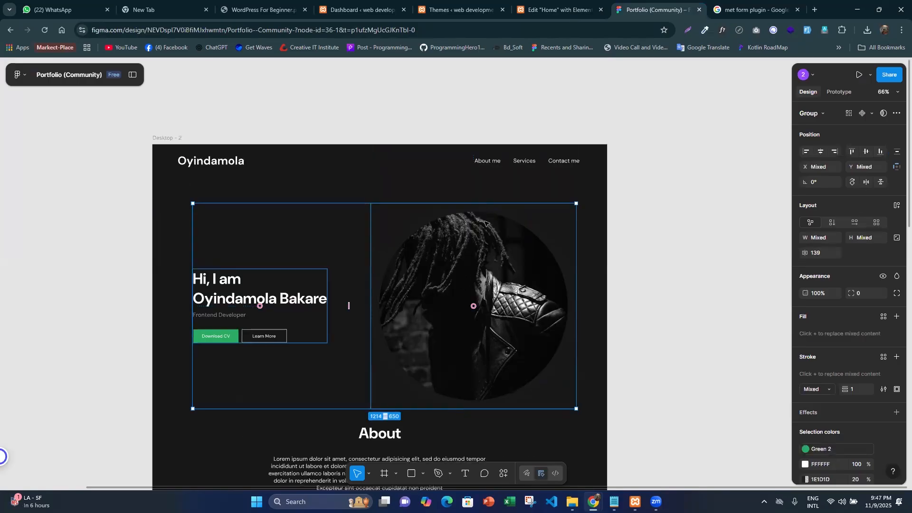
{"action": "key", "text": "alt"}
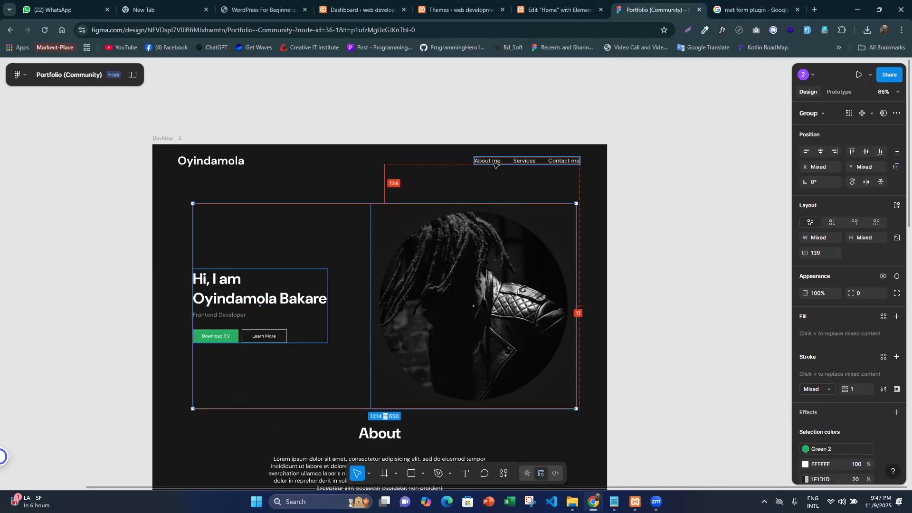
{"action": "scroll", "coordinate": [383, 224], "scroll_direction": "down", "scroll_amount": 4}
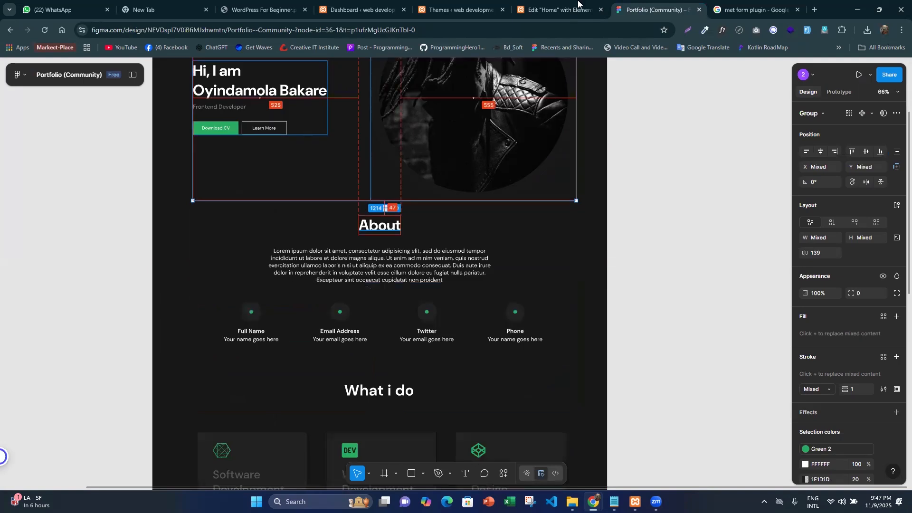
- Set the hero columns container's padding in Elementor to 124 px top and 50 px bottom, and close the page structure view
{"action": "key", "text": "ctrl+shift+Tab"}
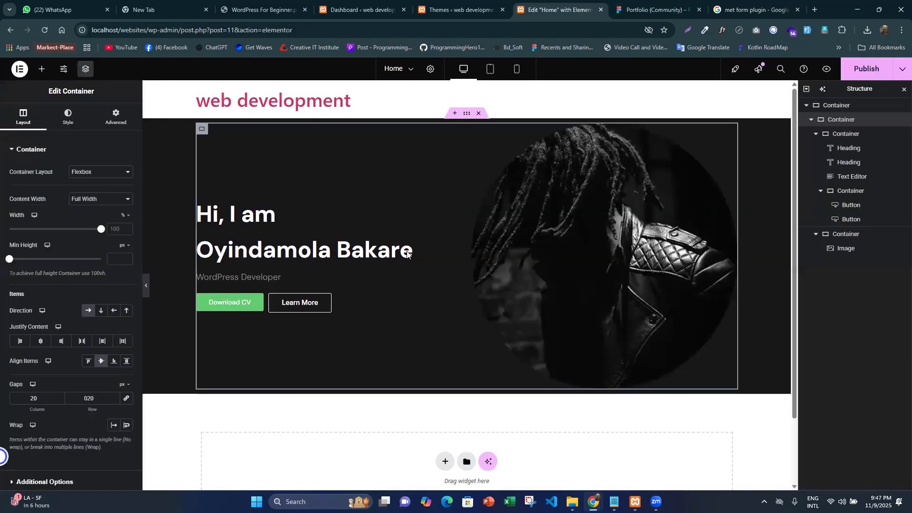
{"action": "left_click", "coordinate": [121, 123]}
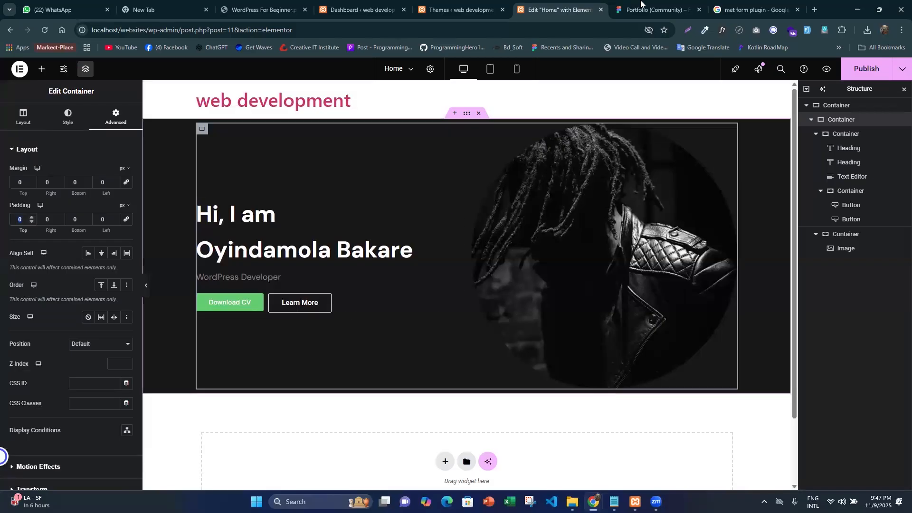
{"action": "key", "text": "ctrl+Tab"}
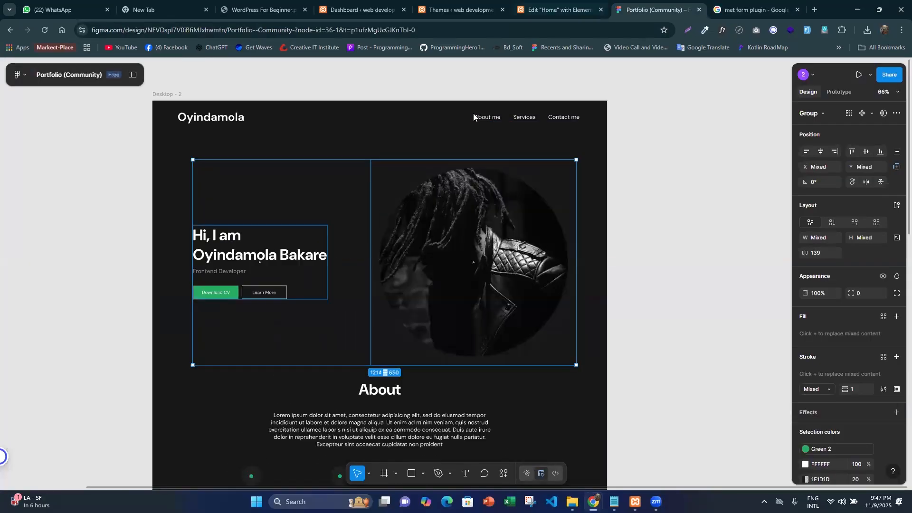
{"action": "key", "text": "ctrl+shift+Tab"}
{"action": "type", "text": "1"}
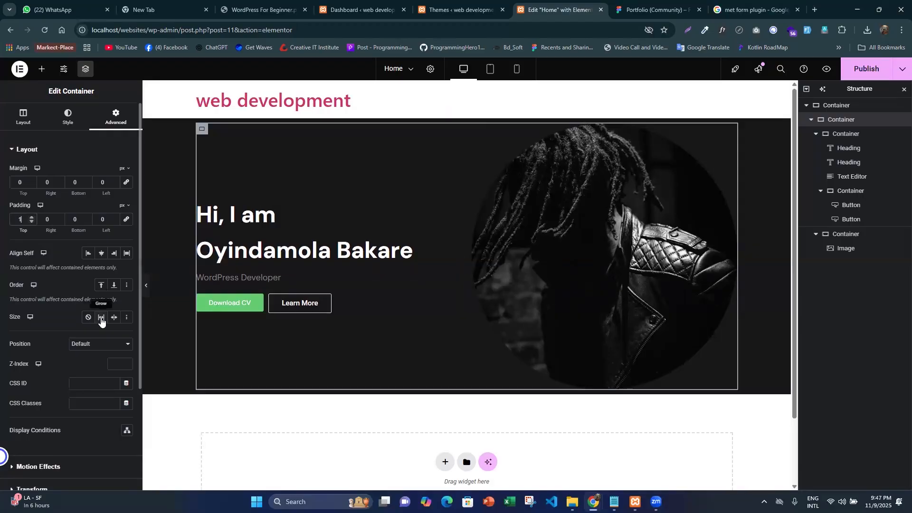
{"action": "type", "text": "24"}
{"action": "scroll", "coordinate": [311, 323], "scroll_direction": "down", "scroll_amount": 3}
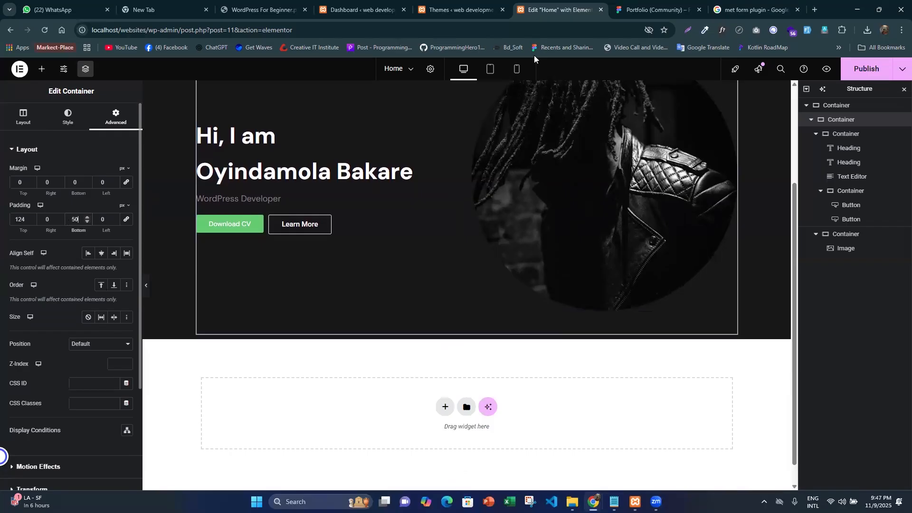
{"action": "left_click", "coordinate": [904, 89]}
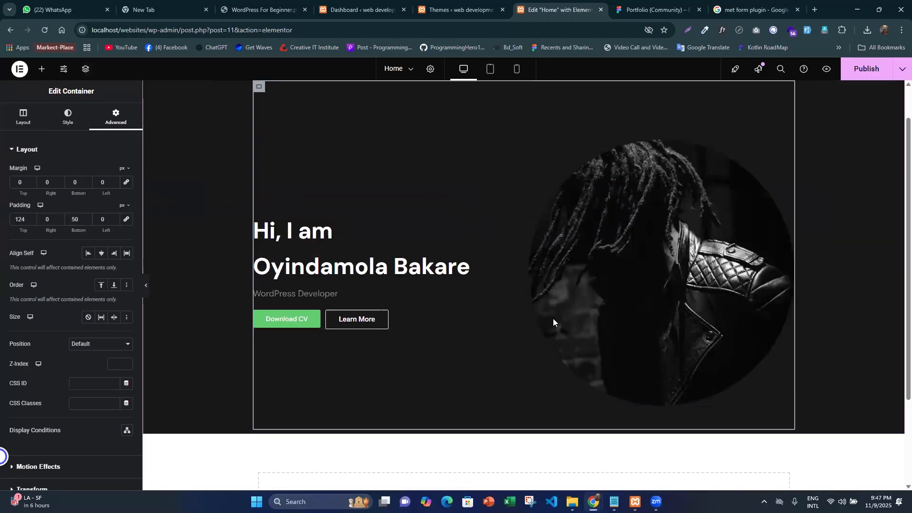
{"action": "left_click", "coordinate": [145, 289]}
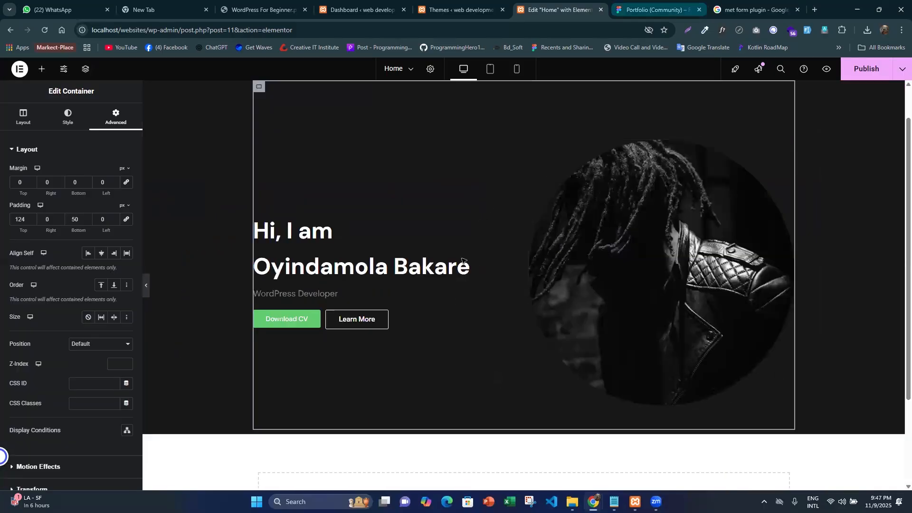
- Examine the layout of the About section in the Figma design
{"action": "key", "text": "ctrl+Tab"}
{"action": "scroll", "coordinate": [570, 171], "scroll_direction": "down", "scroll_amount": 2}
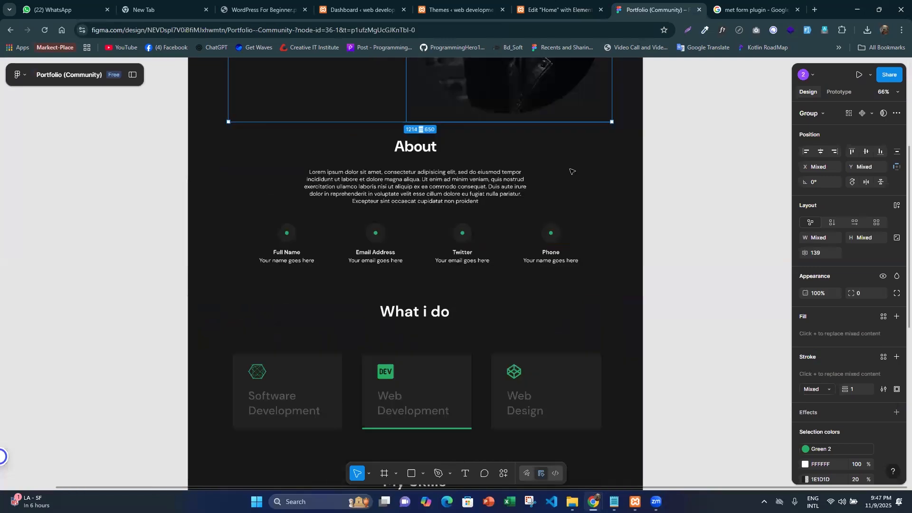
{"action": "left_click", "coordinate": [383, 138]}
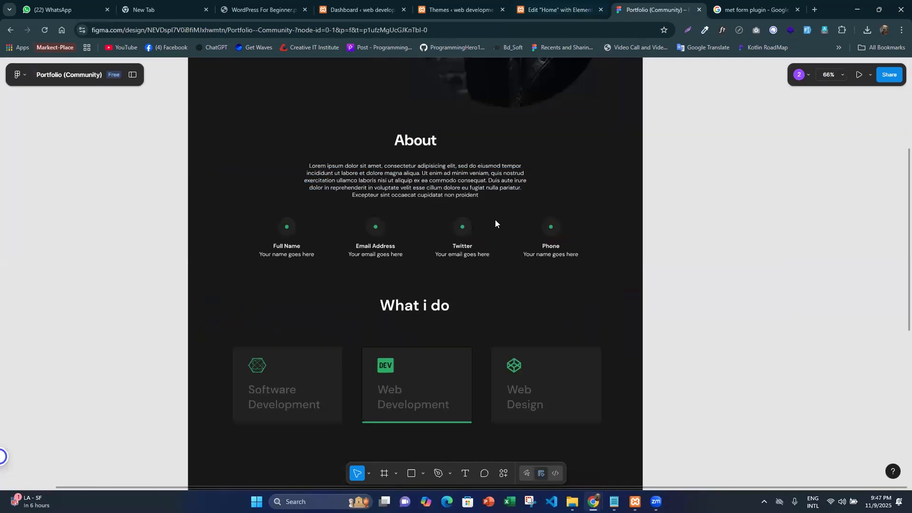
- Add an empty single-column flexbox container below the hero section in Elementor
{"action": "key", "text": "ctrl+shift+Tab"}
{"action": "left_click", "coordinate": [499, 384]}
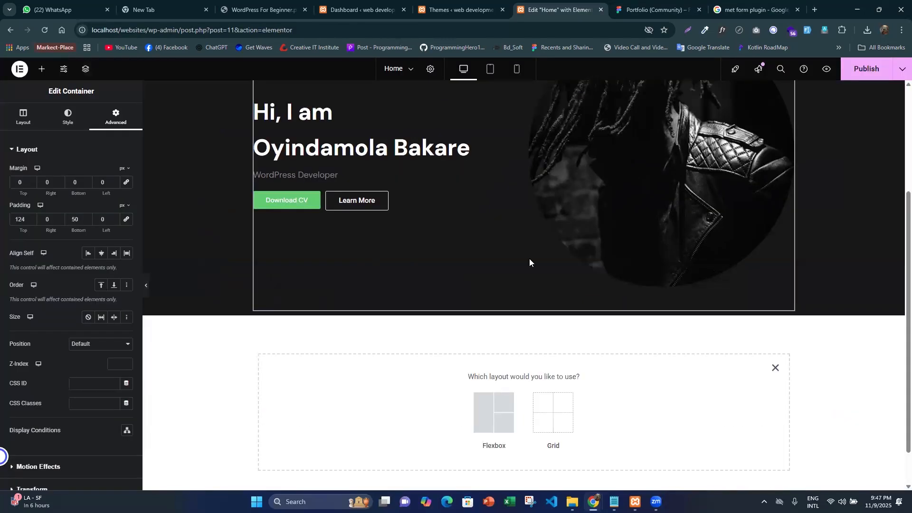
{"action": "scroll", "coordinate": [455, 425], "scroll_direction": "down", "scroll_amount": 1}
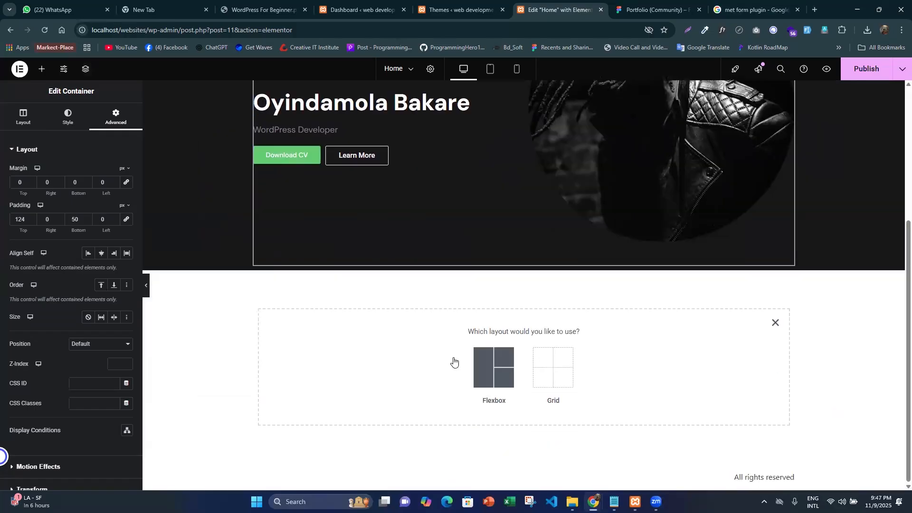
{"action": "left_click", "coordinate": [494, 367]}
{"action": "left_click", "coordinate": [445, 359]}
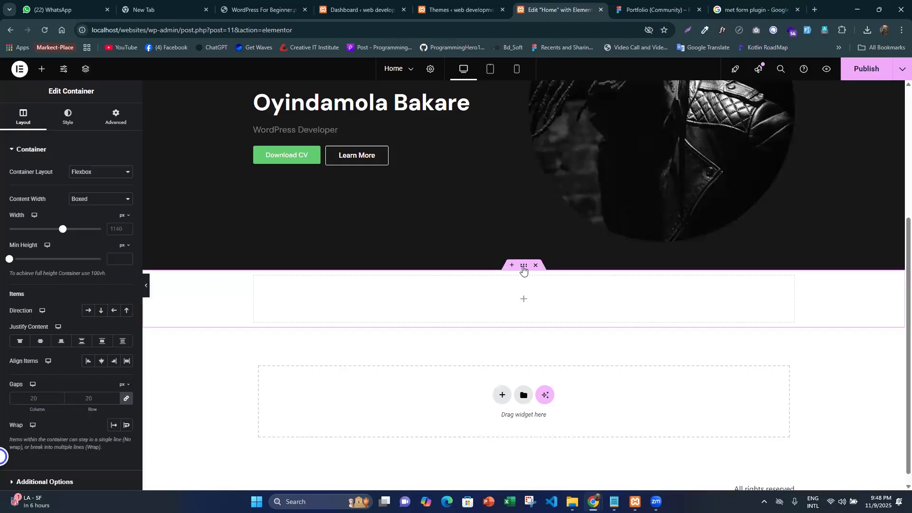
- Copy the fill colour 171717 of the Desktop - 2 frame in Figma and return to the Elementor page
{"action": "scroll", "coordinate": [232, 201], "scroll_direction": "up", "scroll_amount": 4}
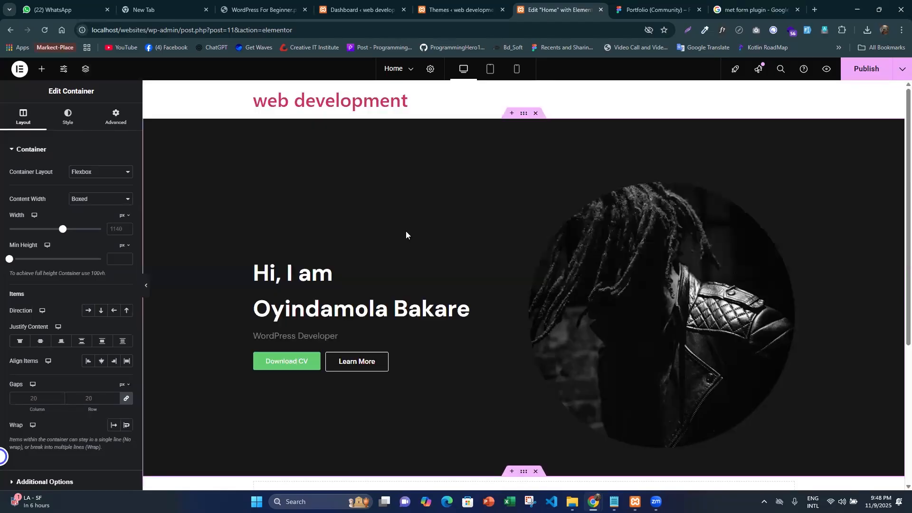
{"action": "scroll", "coordinate": [445, 295], "scroll_direction": "down", "scroll_amount": 4}
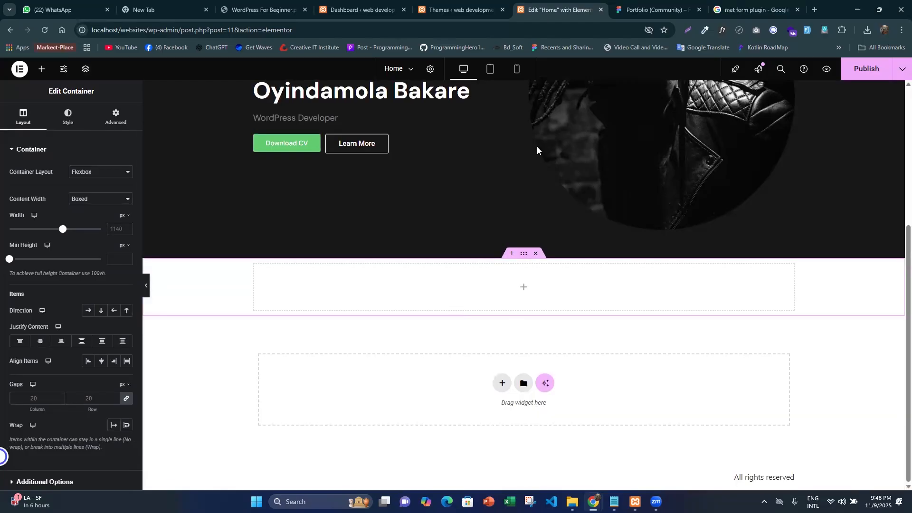
{"action": "scroll", "coordinate": [523, 118], "scroll_direction": "up", "scroll_amount": 4}
{"action": "key", "text": "ctrl+Tab"}
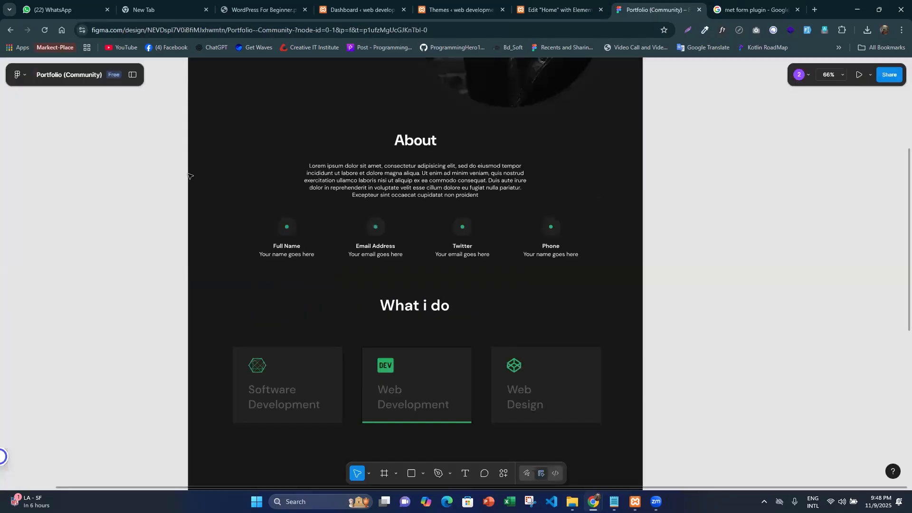
{"action": "scroll", "coordinate": [235, 114], "scroll_direction": "down", "scroll_amount": 3}
{"action": "scroll", "coordinate": [235, 114], "scroll_direction": "up", "scroll_amount": 3}
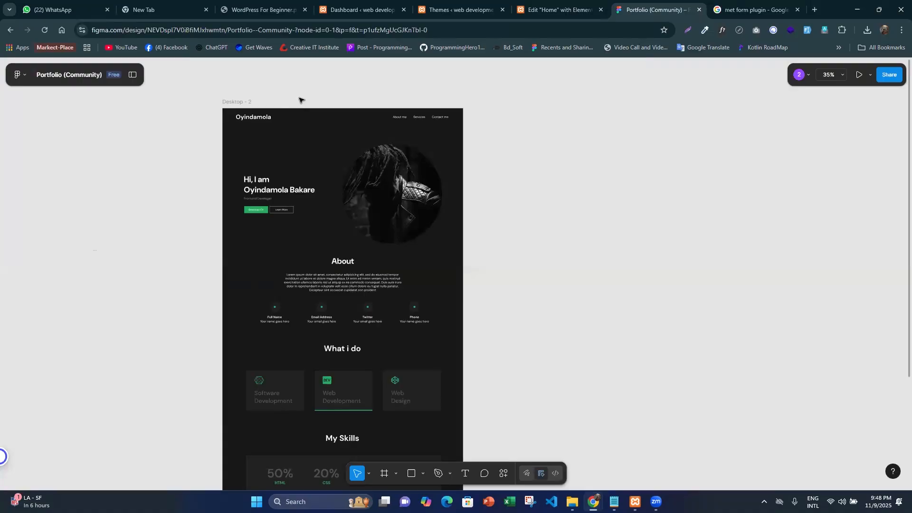
{"action": "left_click", "coordinate": [302, 122]}
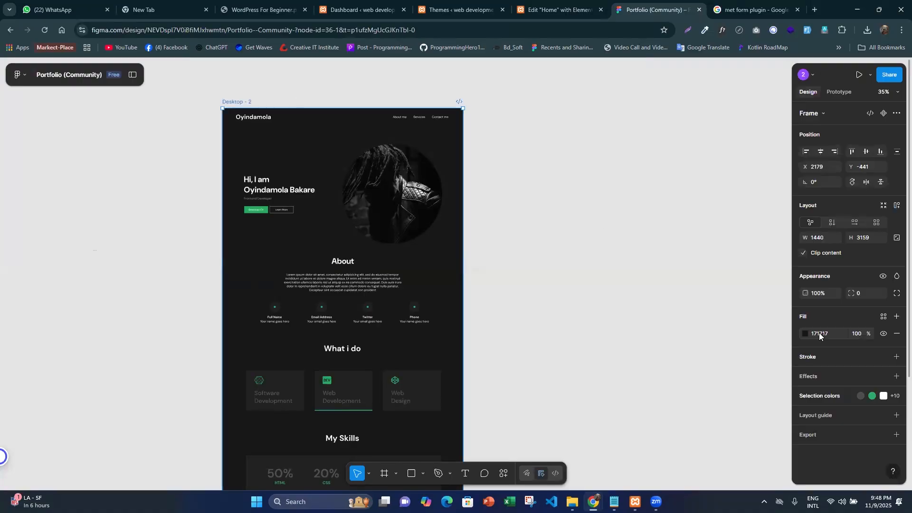
{"action": "left_click", "coordinate": [818, 333]}
{"action": "key", "text": "ctrl+c"}
{"action": "left_click", "coordinate": [589, 5]}
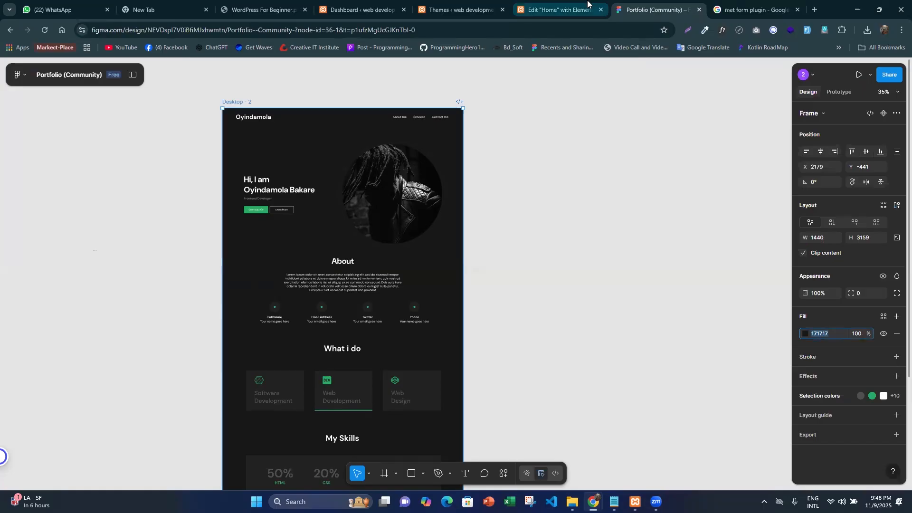
- Give the new container below the hero a classic background with the copied colour 171717
{"action": "scroll", "coordinate": [515, 276], "scroll_direction": "down", "scroll_amount": 5}
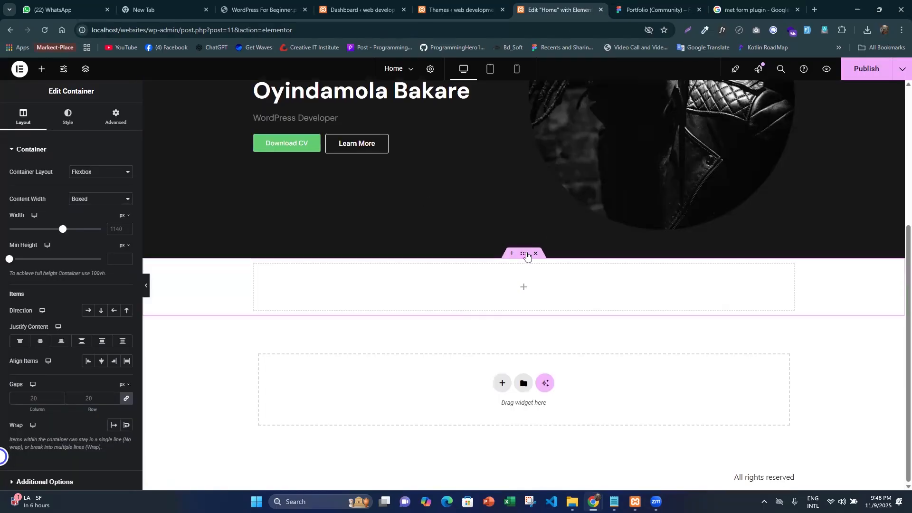
{"action": "left_click", "coordinate": [60, 119]}
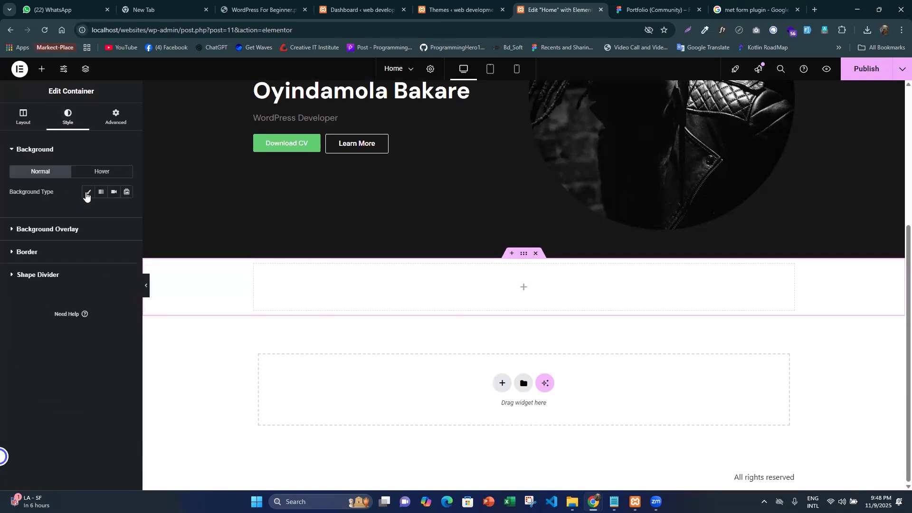
{"action": "left_click", "coordinate": [125, 215]}
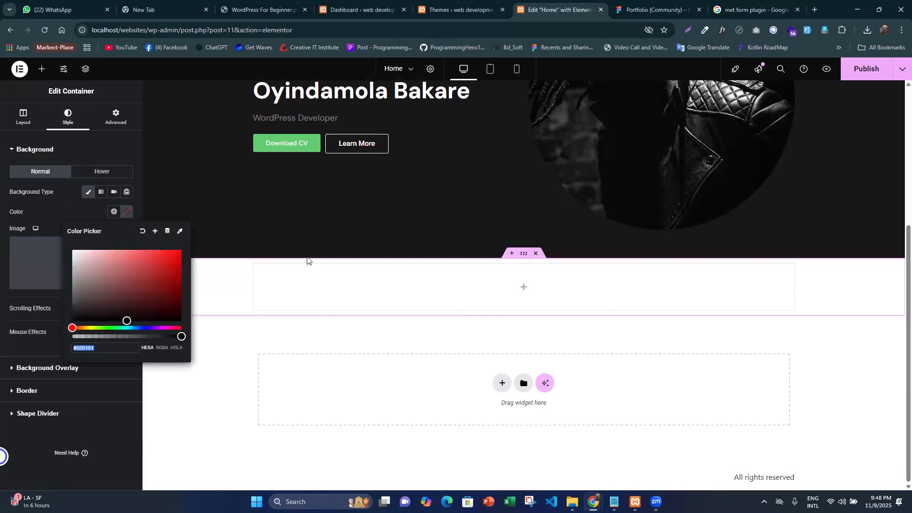
{"action": "key", "text": "ctrl+v"}
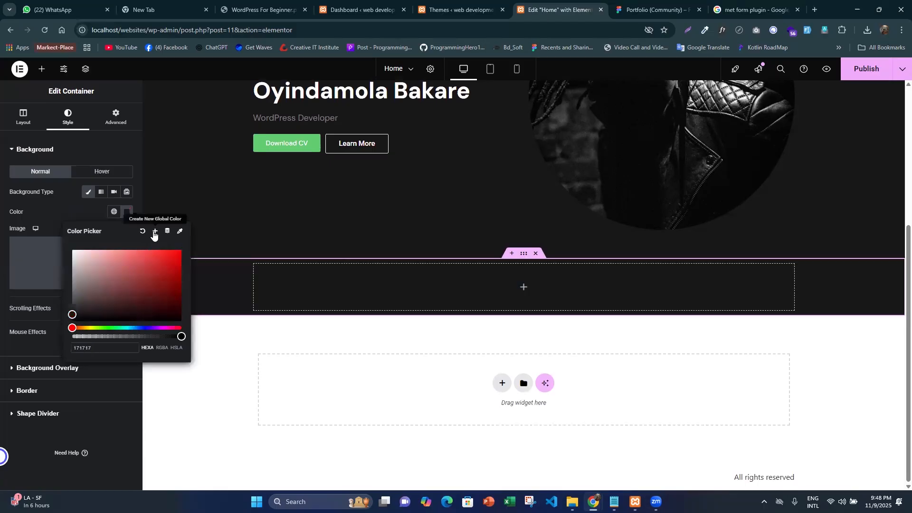
- Save the container's background colour as a new global colour named bg-color and view it in the global colours list
{"action": "left_click", "coordinate": [154, 231]}
{"action": "triple_click", "coordinate": [438, 277]}
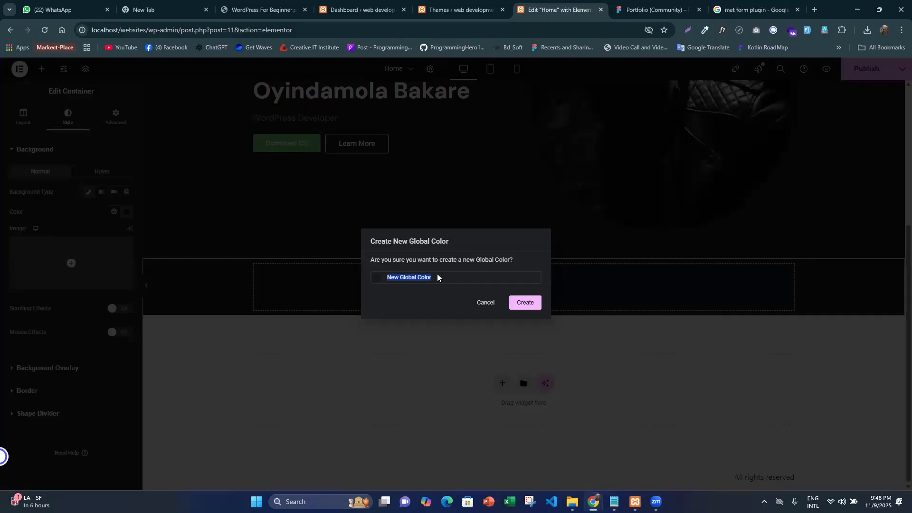
{"action": "key", "text": "BackSpace"}
{"action": "type", "text": "bg-color"}
{"action": "left_click", "coordinate": [524, 302]}
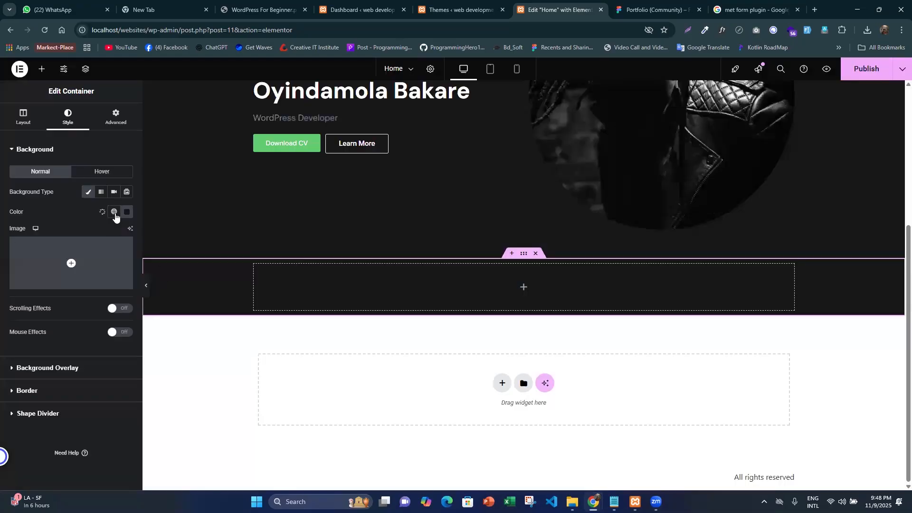
{"action": "left_click", "coordinate": [114, 213]}
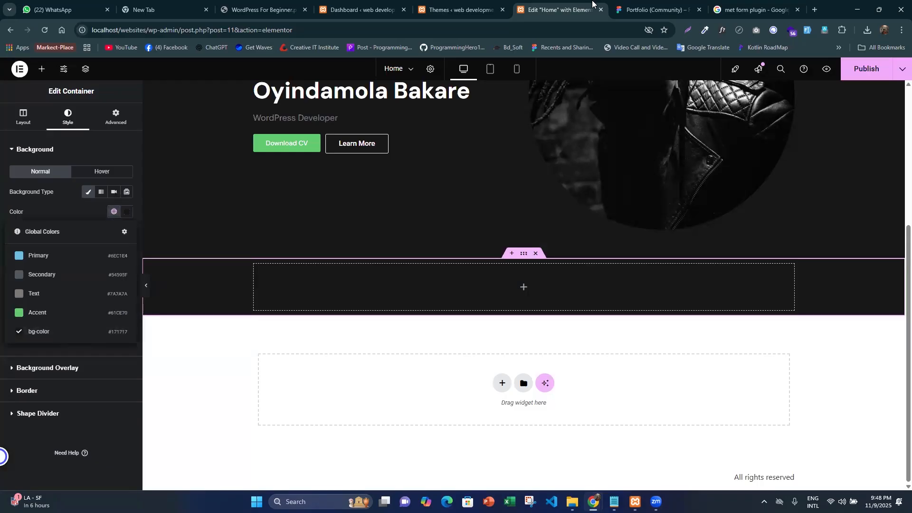
- Inspect the About heading's typography, colour and placement in the Figma design
{"action": "key", "text": "ctrl+Tab"}
{"action": "scroll", "coordinate": [324, 289], "scroll_direction": "down", "scroll_amount": 1}
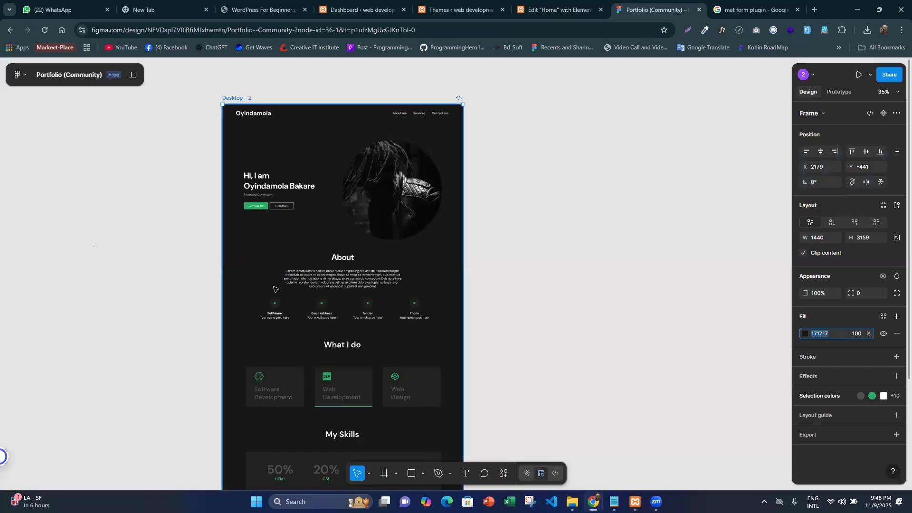
{"action": "scroll", "coordinate": [275, 289], "scroll_direction": "up", "scroll_amount": 2}
{"action": "scroll", "coordinate": [460, 285], "scroll_direction": "up", "scroll_amount": 5}
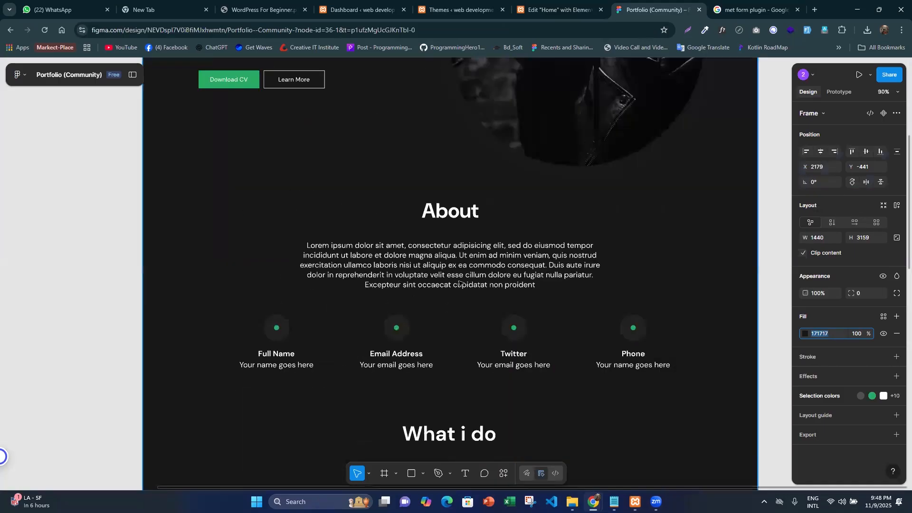
{"action": "scroll", "coordinate": [472, 206], "scroll_direction": "up", "scroll_amount": 1}
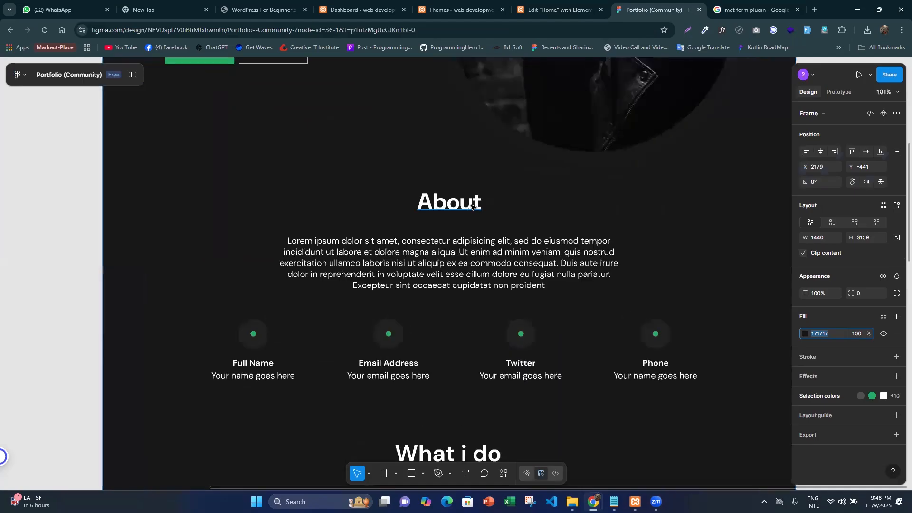
{"action": "left_click", "coordinate": [472, 206]}
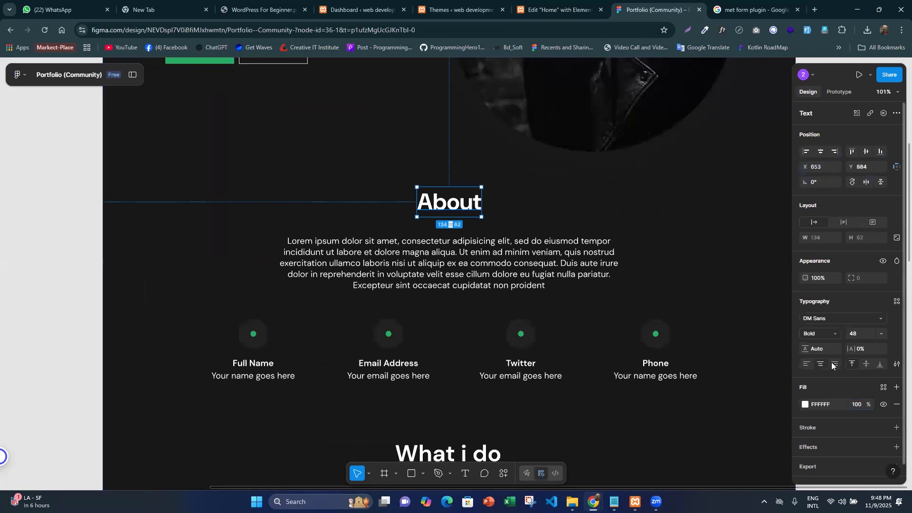
{"action": "scroll", "coordinate": [328, 213], "scroll_direction": "up", "scroll_amount": 1}
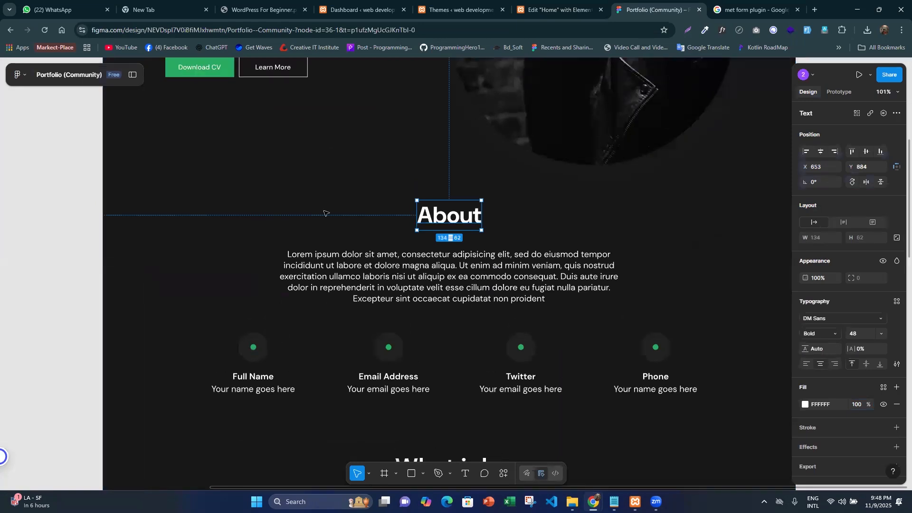
{"action": "scroll", "coordinate": [306, 203], "scroll_direction": "up", "scroll_amount": 4}
{"action": "scroll", "coordinate": [412, 204], "scroll_direction": "down", "scroll_amount": 3}
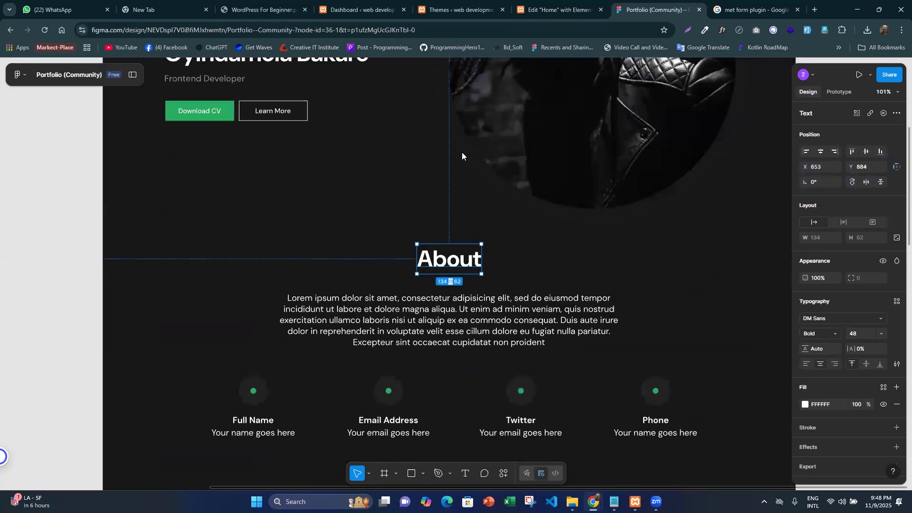
- In Elementor, set the About section container's margin and padding to 0 and add a nested container inside it
{"action": "key", "text": "ctrl+shift+Tab"}
{"action": "scroll", "coordinate": [332, 243], "scroll_direction": "up", "scroll_amount": 4}
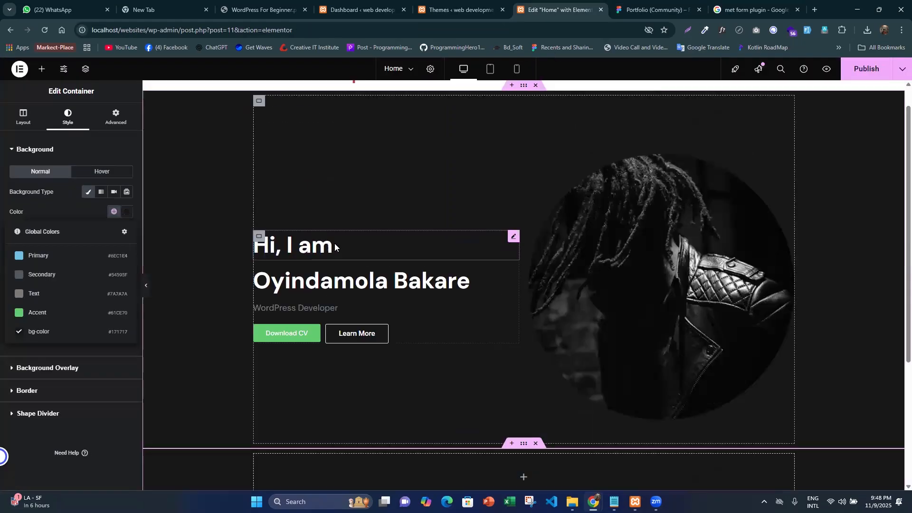
{"action": "right_click", "coordinate": [514, 236]}
{"action": "scroll", "coordinate": [523, 285], "scroll_direction": "down", "scroll_amount": 4}
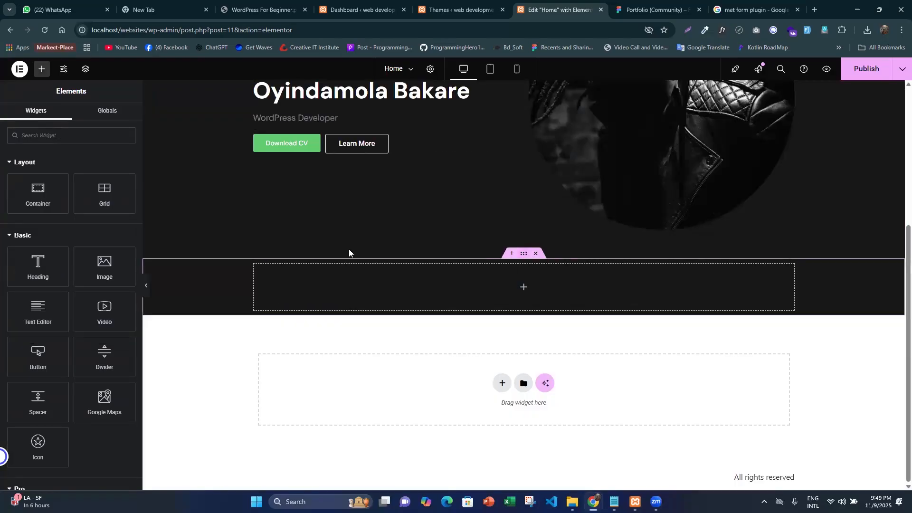
{"action": "left_click", "coordinate": [270, 239]}
{"action": "left_click", "coordinate": [120, 114]}
{"action": "left_click", "coordinate": [126, 184]}
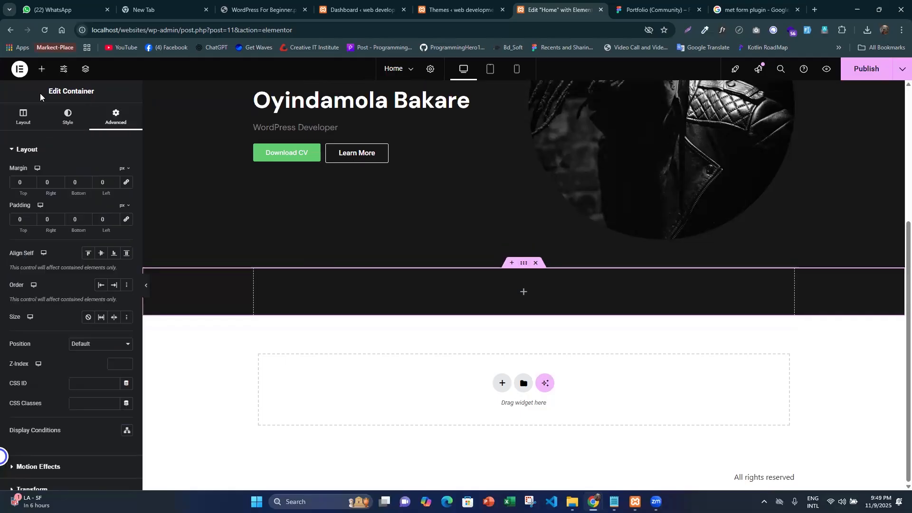
{"action": "left_click_drag", "start_coordinate": [32, 186], "coordinate": [454, 292]}
- Check the About layout in Figma, and set the nested container's margin and padding to 0 in Elementor
{"action": "left_click", "coordinate": [653, 4]}
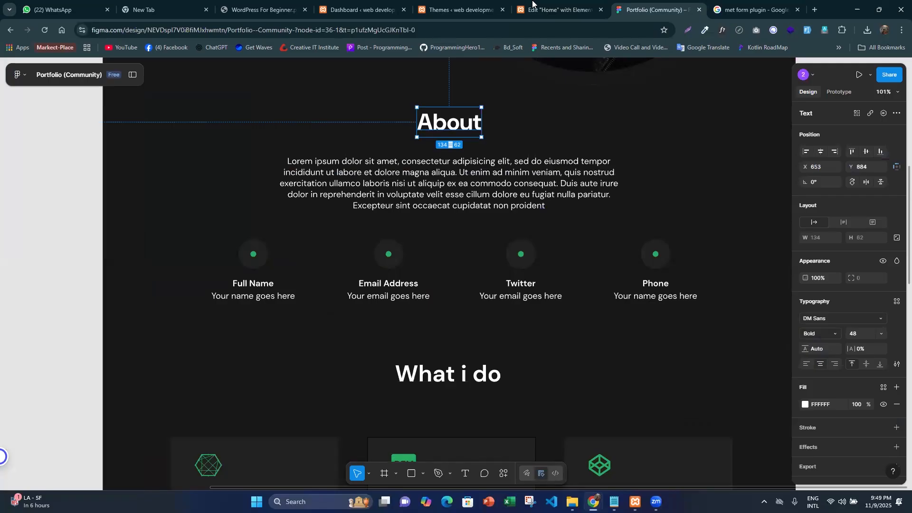
{"action": "key", "text": "ctrl+shift+Tab"}
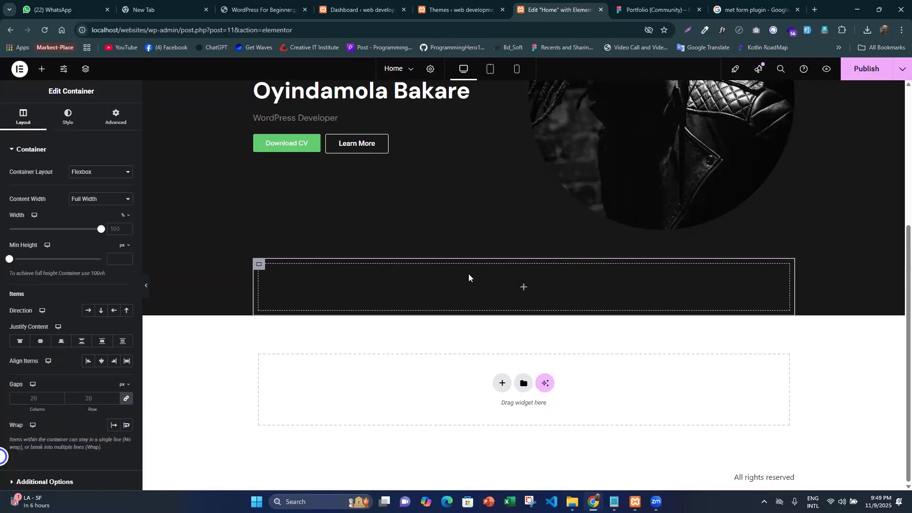
{"action": "left_click", "coordinate": [109, 122]}
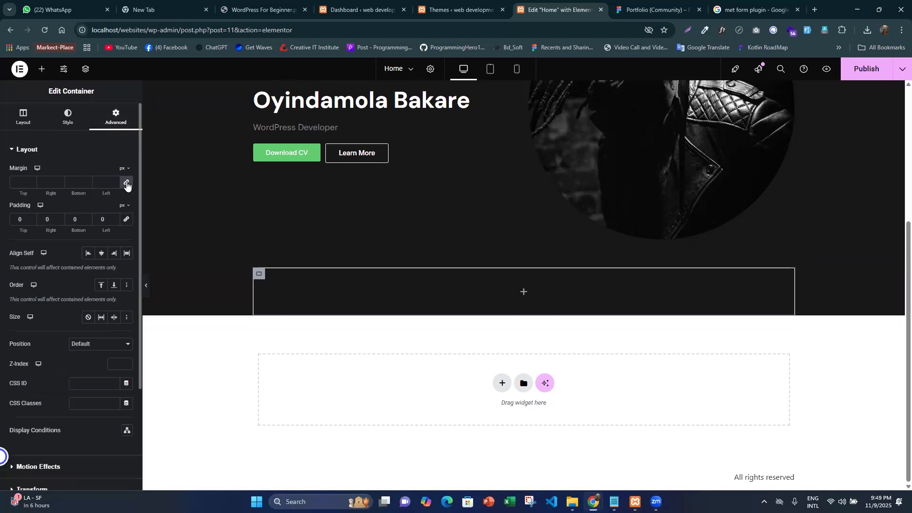
{"action": "left_click", "coordinate": [126, 183]}
- Add a zero-margin, zero-padding container inside the nested container and duplicate it to get two stacked rows
{"action": "left_click_drag", "start_coordinate": [38, 68], "coordinate": [505, 314]}
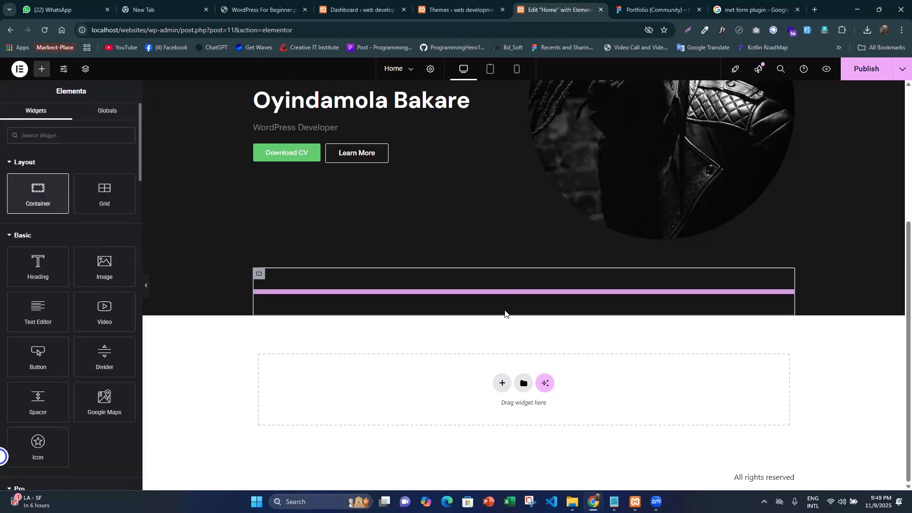
{"action": "left_click_drag", "start_coordinate": [322, 309], "coordinate": [304, 285]}
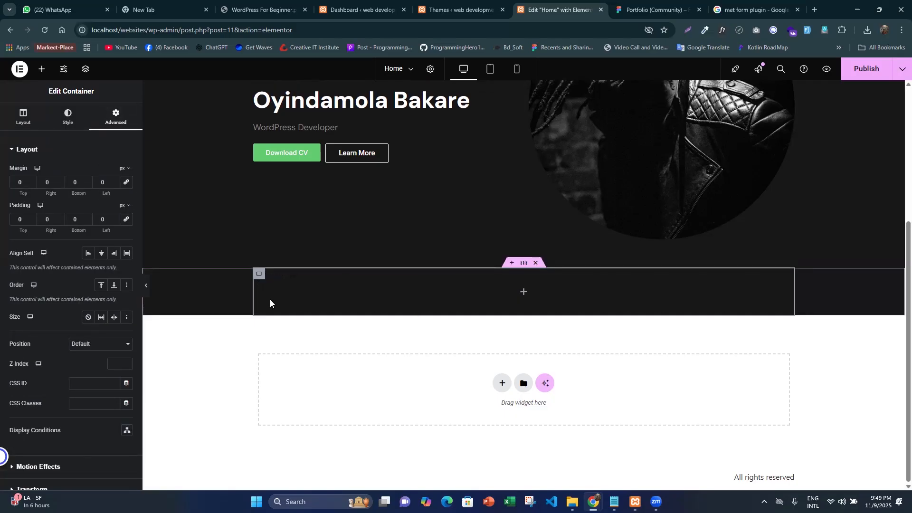
{"action": "right_click", "coordinate": [258, 277]}
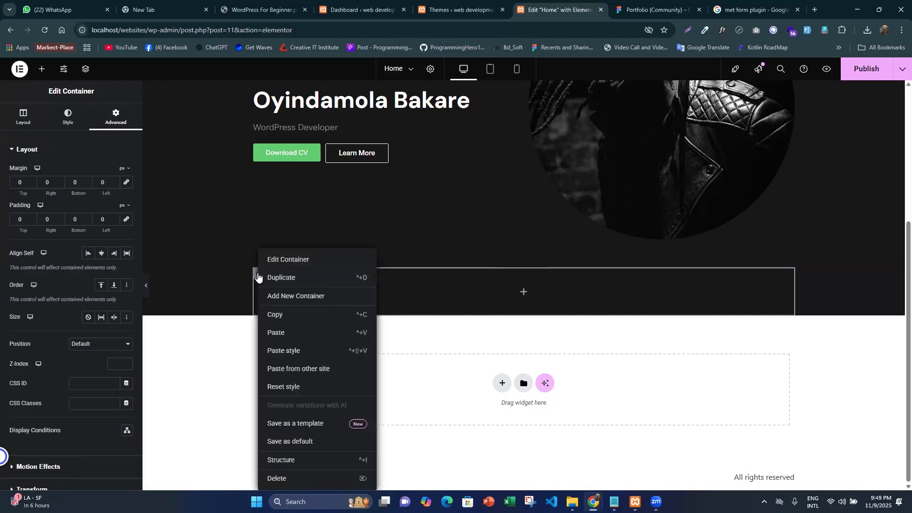
{"action": "left_click", "coordinate": [287, 275]}
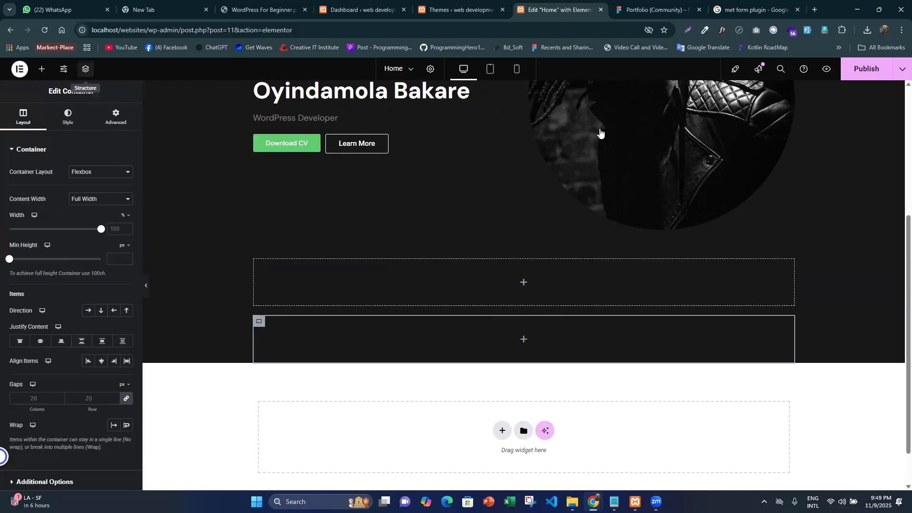
- Check the About section's container nesting in the page structure view, select its second-level container, and close the view
{"action": "left_click_drag", "start_coordinate": [858, 87], "coordinate": [759, 109]}
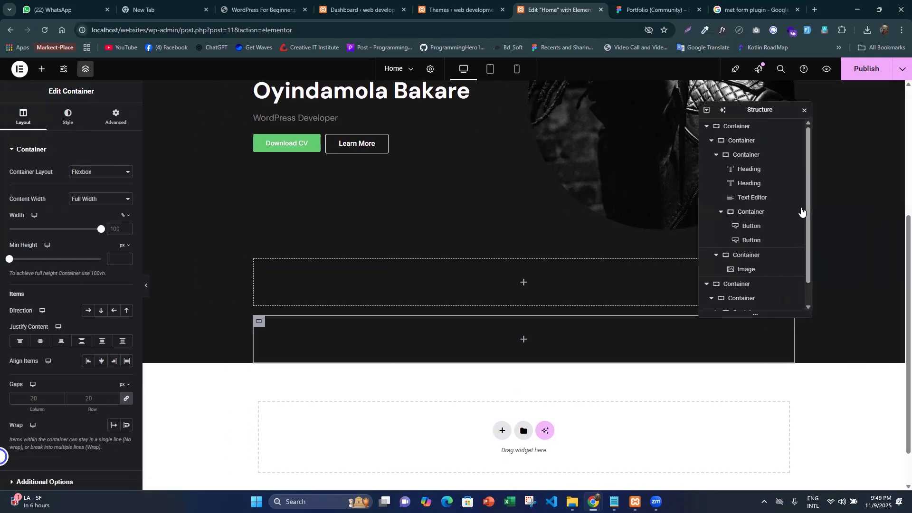
{"action": "scroll", "coordinate": [747, 256], "scroll_direction": "down", "scroll_amount": 1}
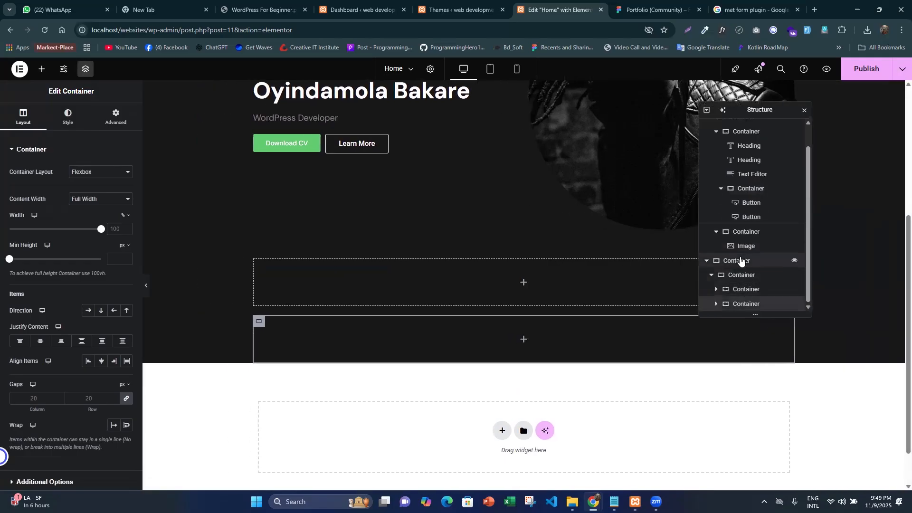
{"action": "left_click", "coordinate": [741, 260]}
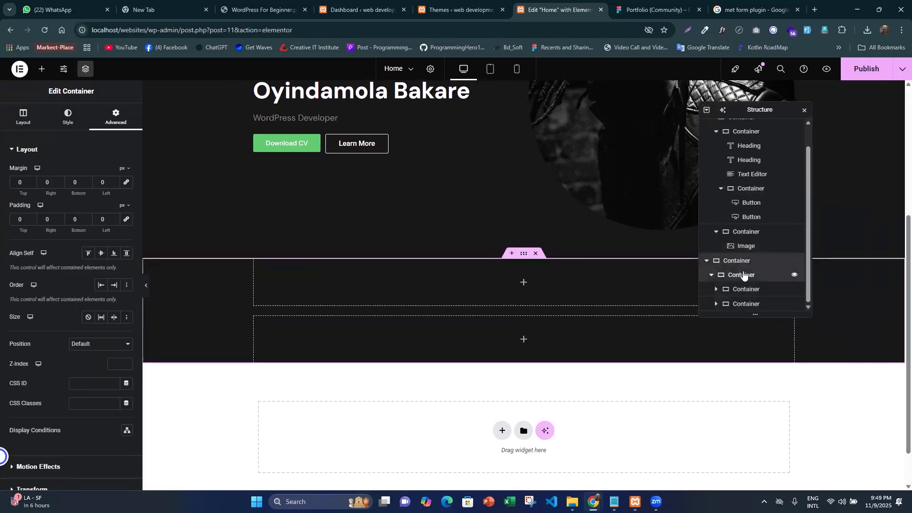
{"action": "left_click", "coordinate": [744, 276]}
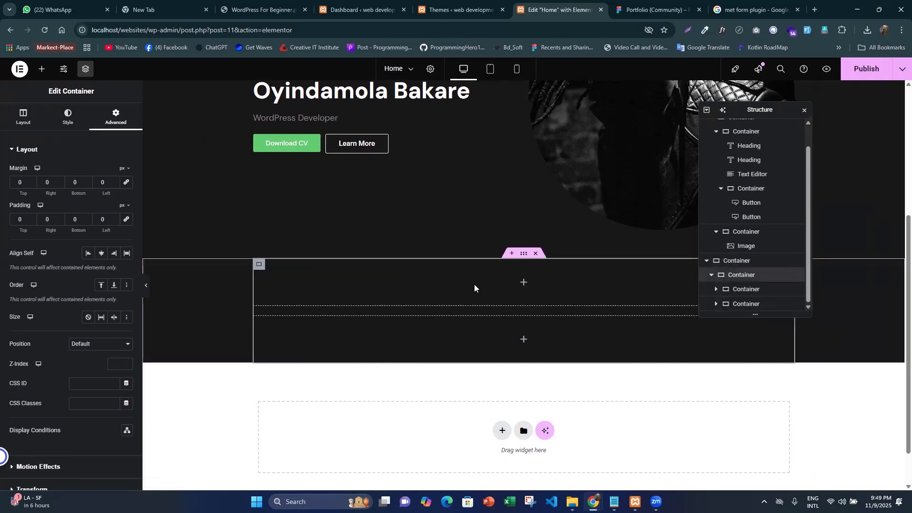
{"action": "left_click_drag", "start_coordinate": [757, 110], "coordinate": [833, 126]}
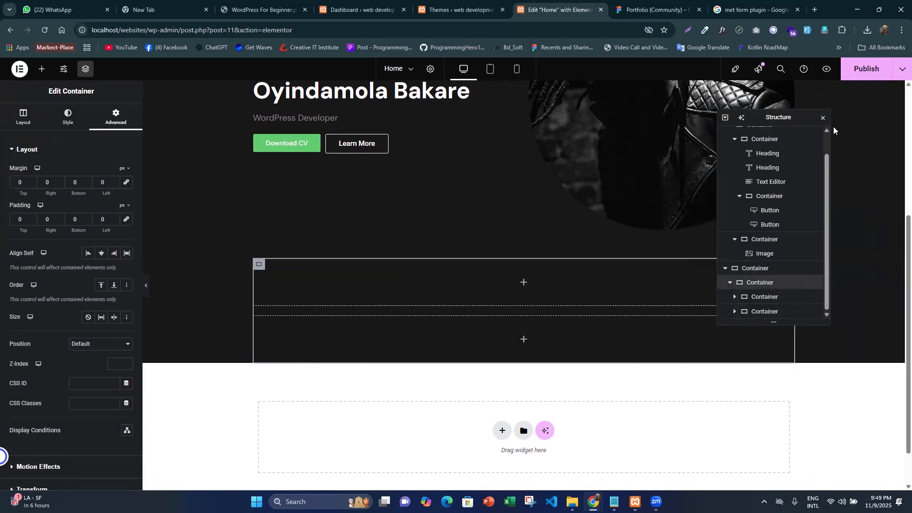
{"action": "left_click", "coordinate": [824, 118]}
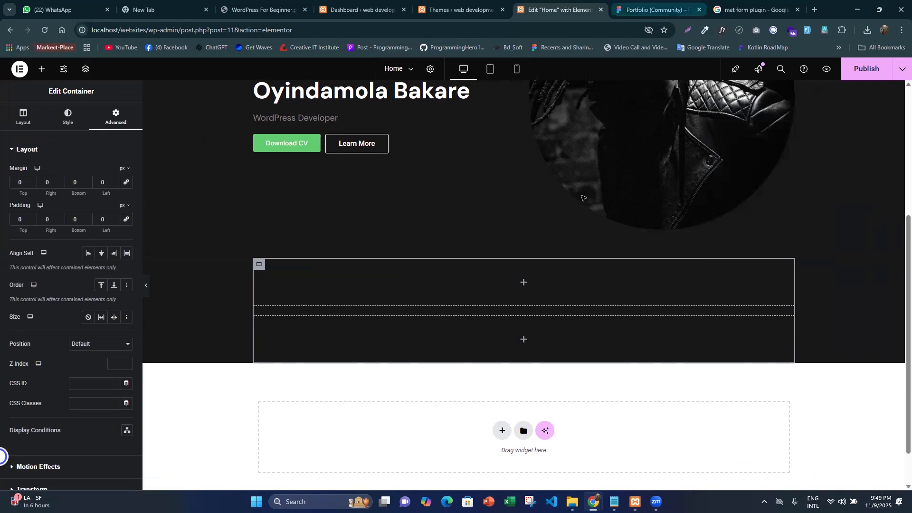
- Check the About heading in the Figma design, and paste the copied heading widget into the upper empty row container in Elementor
{"action": "key", "text": "ctrl+Tab"}
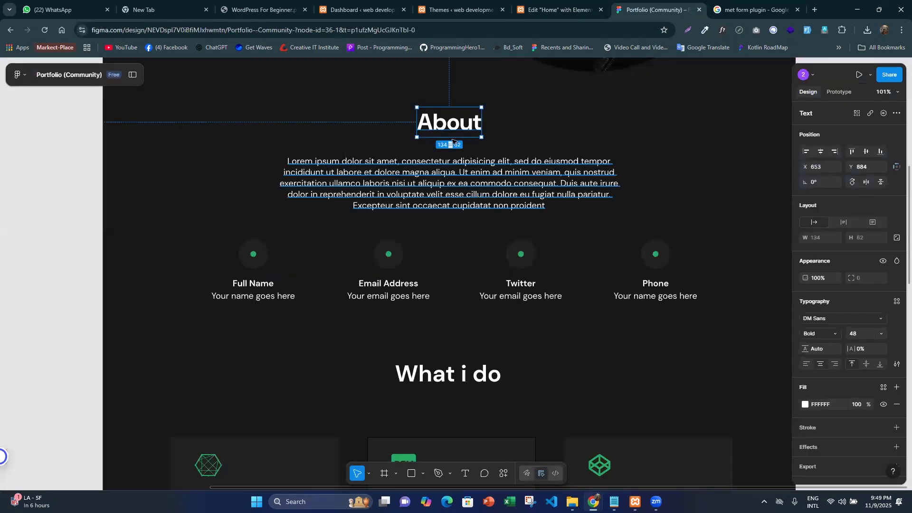
{"action": "key", "text": "ctrl+shift+Tab"}
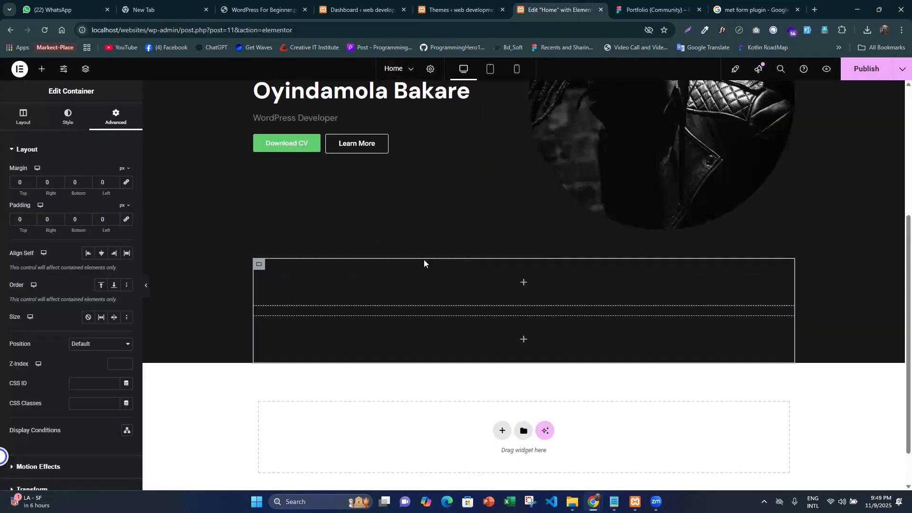
{"action": "scroll", "coordinate": [330, 194], "scroll_direction": "up", "scroll_amount": 3}
{"action": "scroll", "coordinate": [331, 191], "scroll_direction": "down", "scroll_amount": 3}
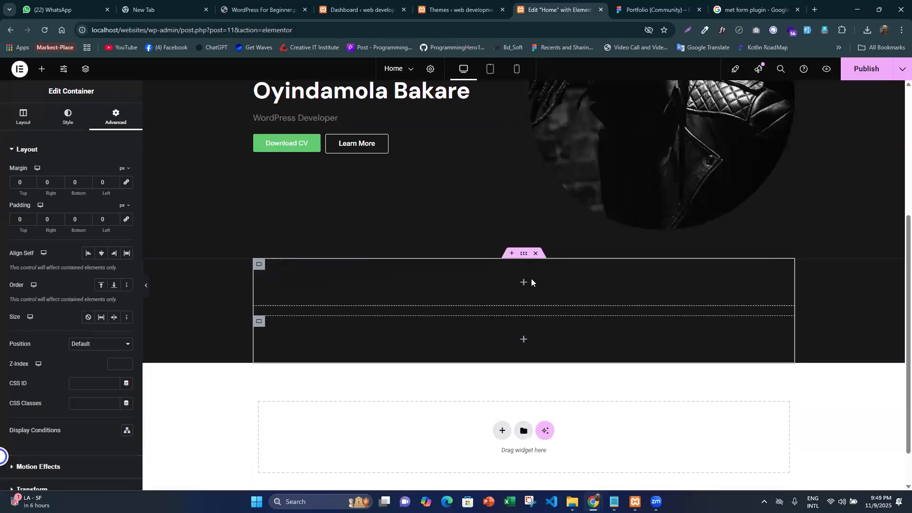
{"action": "right_click", "coordinate": [523, 283]}
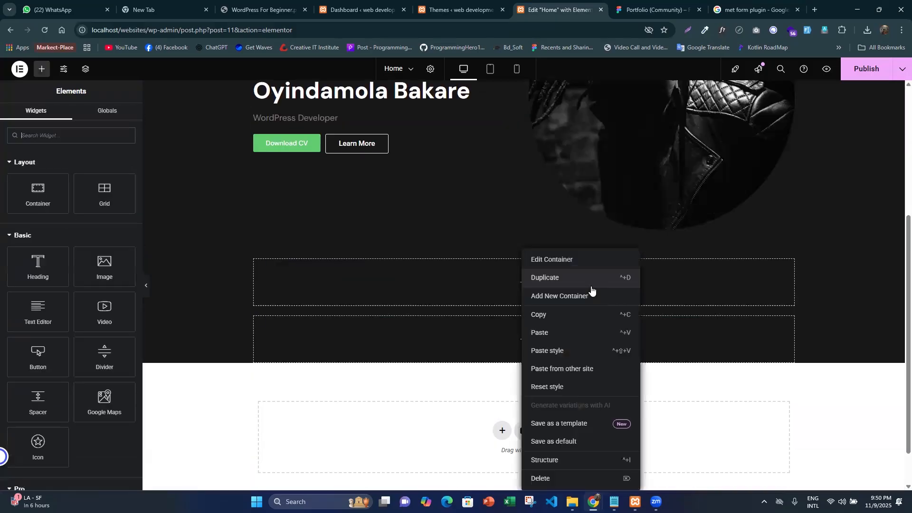
{"action": "left_click", "coordinate": [552, 332]}
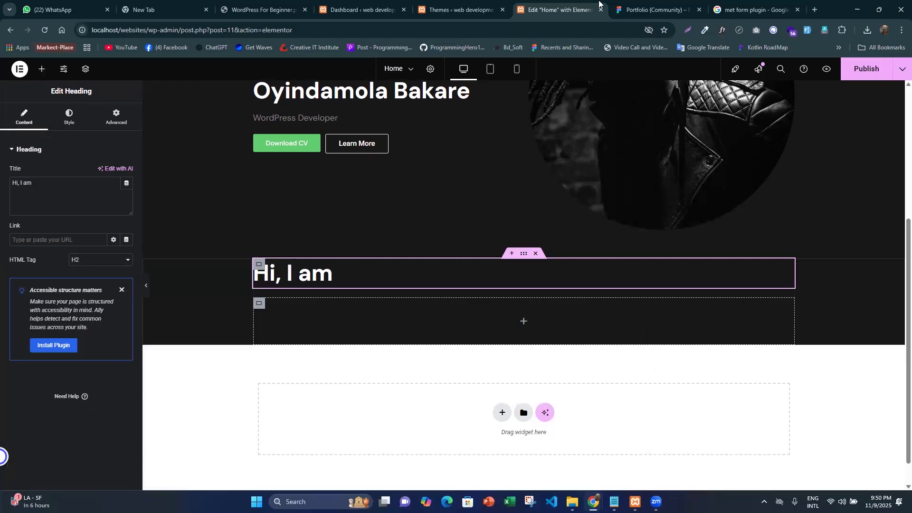
- Copy the heading text from the Figma About section and set the pasted heading's title to "About" in Elementor
{"action": "left_click", "coordinate": [659, 3]}
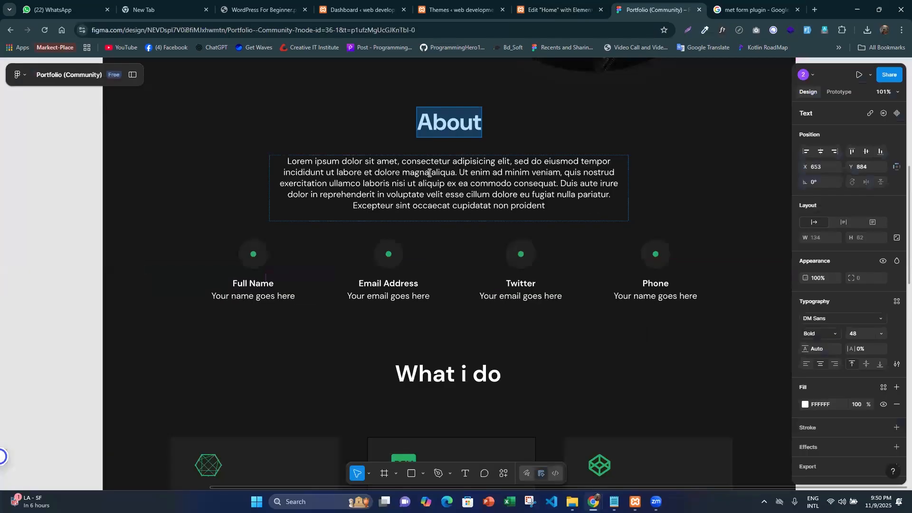
{"action": "left_click", "coordinate": [450, 133]}
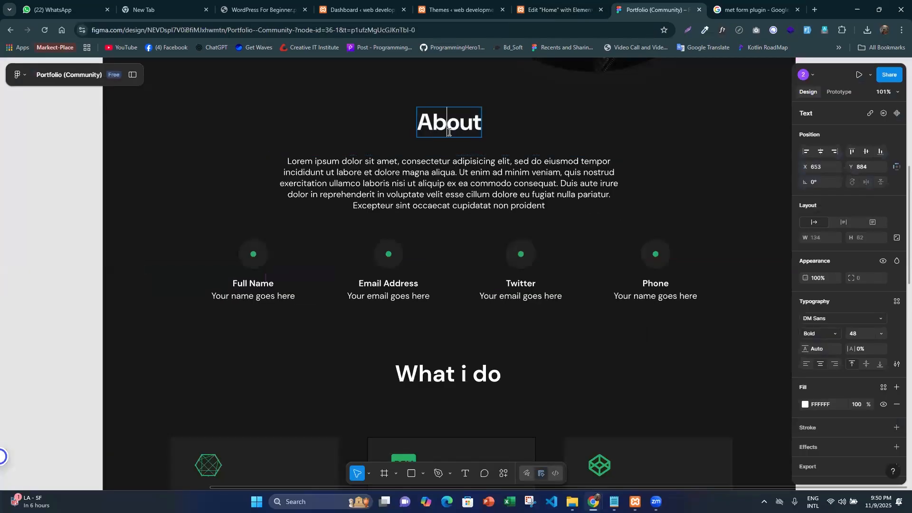
{"action": "double_click", "coordinate": [450, 132]}
{"action": "key", "text": "ctrl+c"}
{"action": "left_click", "coordinate": [560, 10]}
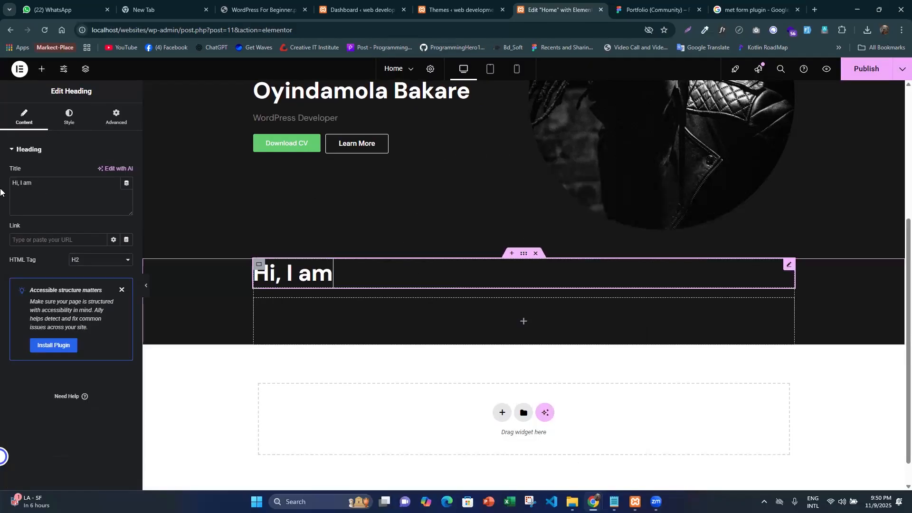
{"action": "left_click_drag", "start_coordinate": [42, 191], "coordinate": [0, 192]}
{"action": "key", "text": "ctrl+v"}
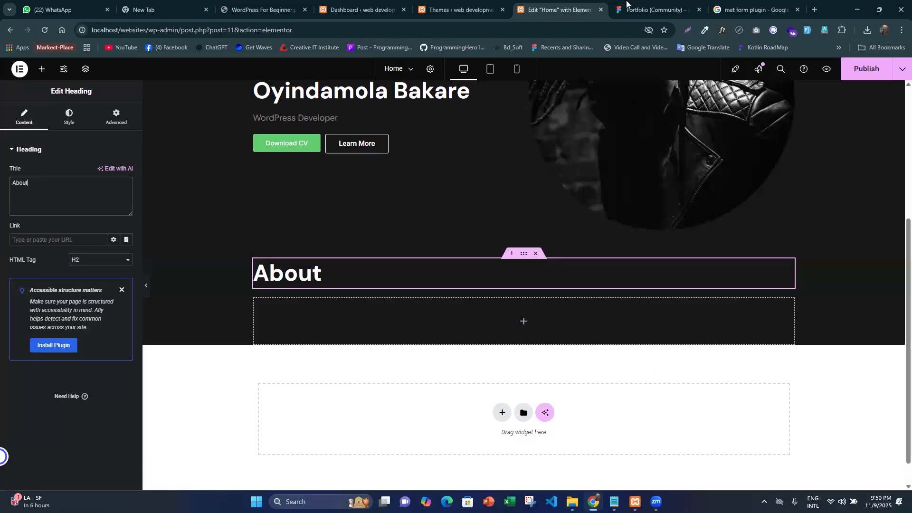
- Set the upper row container's justify content and align items to center, and open the About heading's style settings
{"action": "key", "text": "ctrl+Tab"}
{"action": "left_click", "coordinate": [525, 3]}
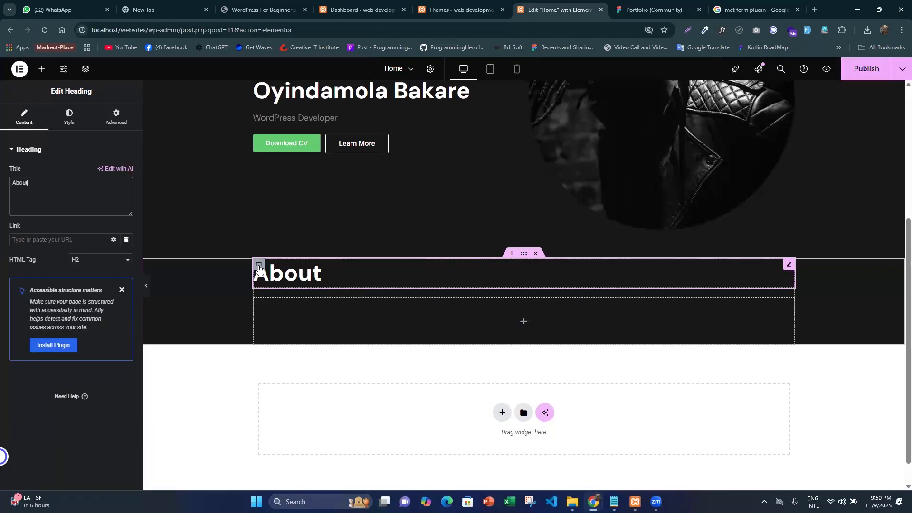
{"action": "left_click", "coordinate": [164, 265]}
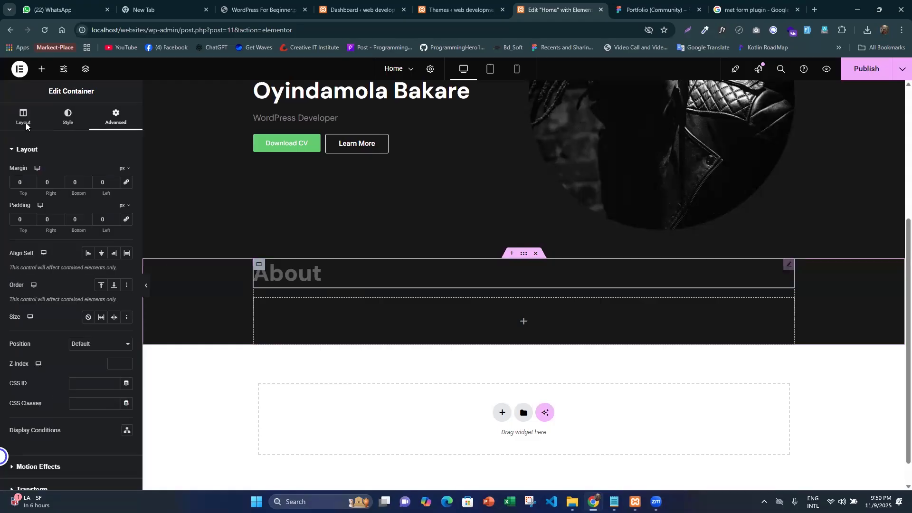
{"action": "left_click", "coordinate": [41, 341]}
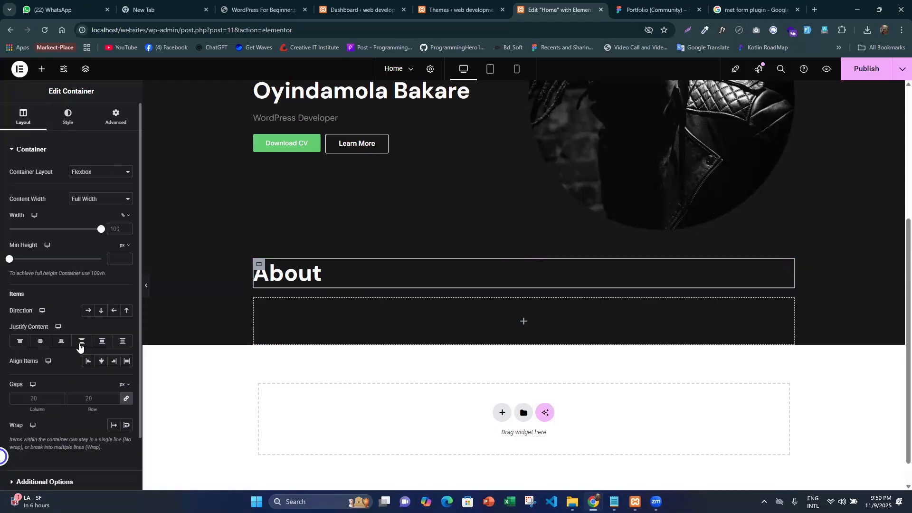
{"action": "left_click", "coordinate": [101, 361]}
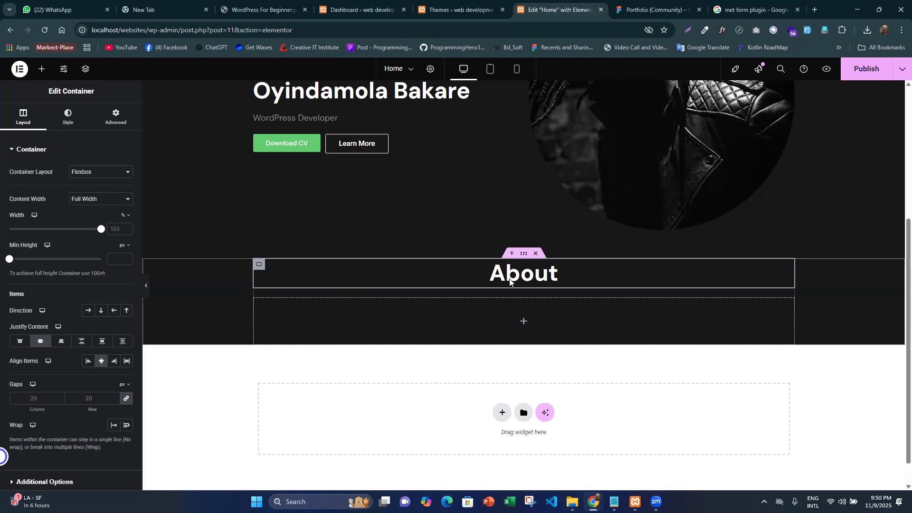
{"action": "left_click", "coordinate": [555, 269]}
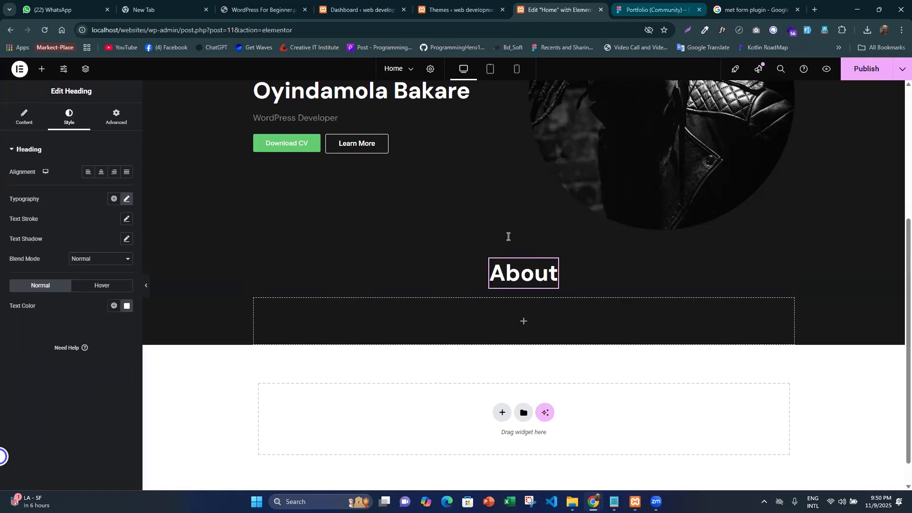
- Copy the lorem ipsum paragraph under the About heading in Figma, check its text properties, and return to Elementor
{"action": "key", "text": "ctrl+Tab"}
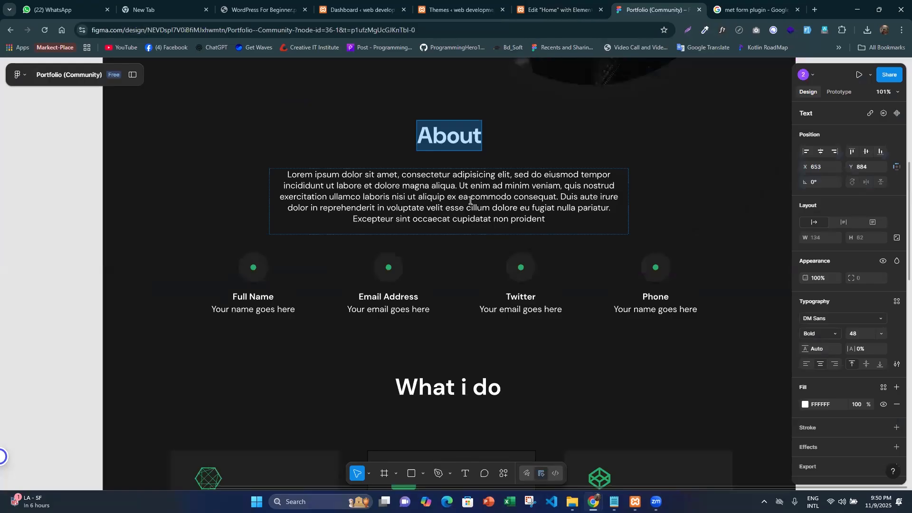
{"action": "left_click", "coordinate": [441, 232]}
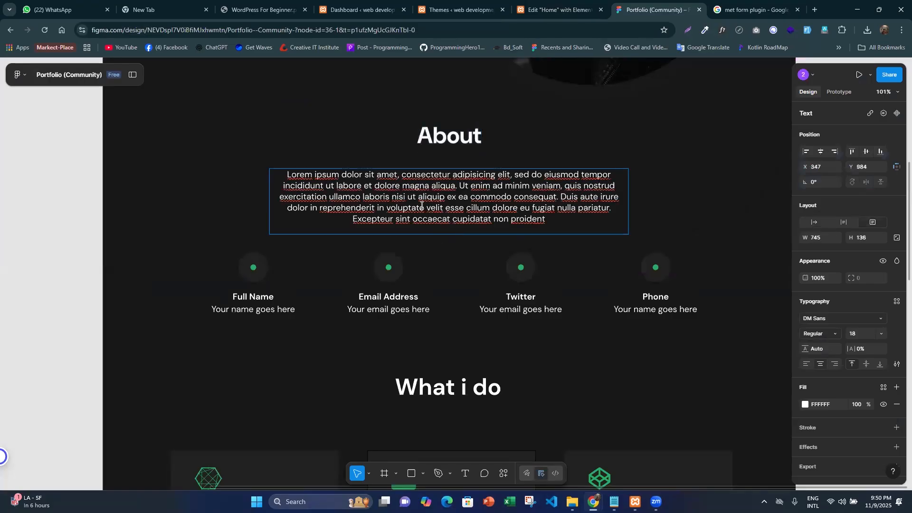
{"action": "key", "text": "Return"}
{"action": "key", "text": "ctrl+c"}
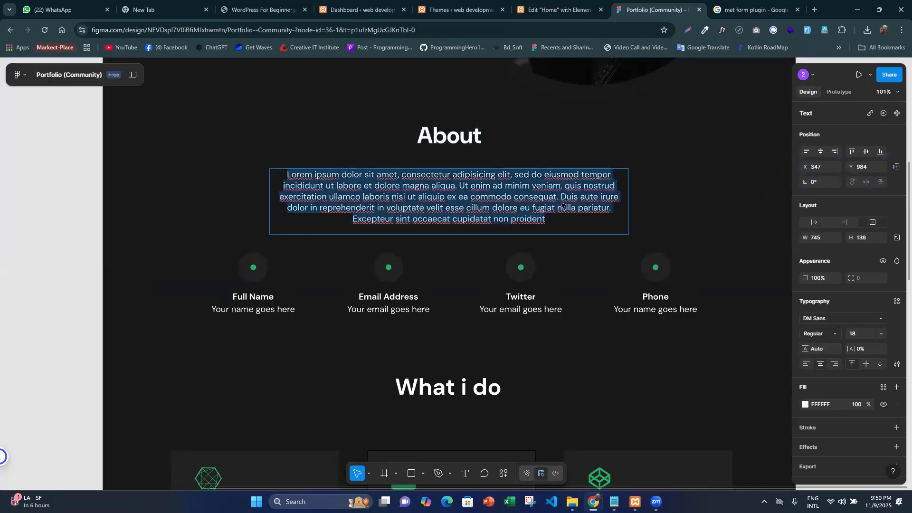
{"action": "key", "text": "Escape"}
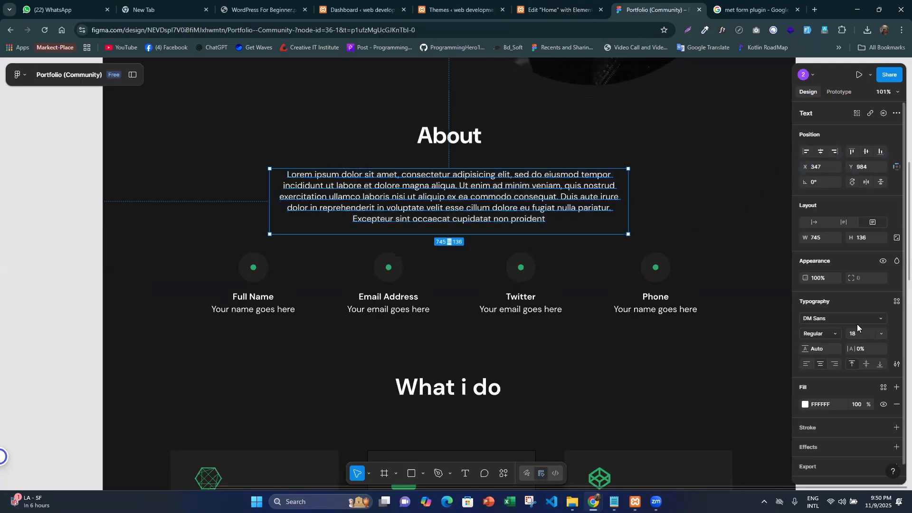
{"action": "scroll", "coordinate": [828, 375], "scroll_direction": "down", "scroll_amount": 1}
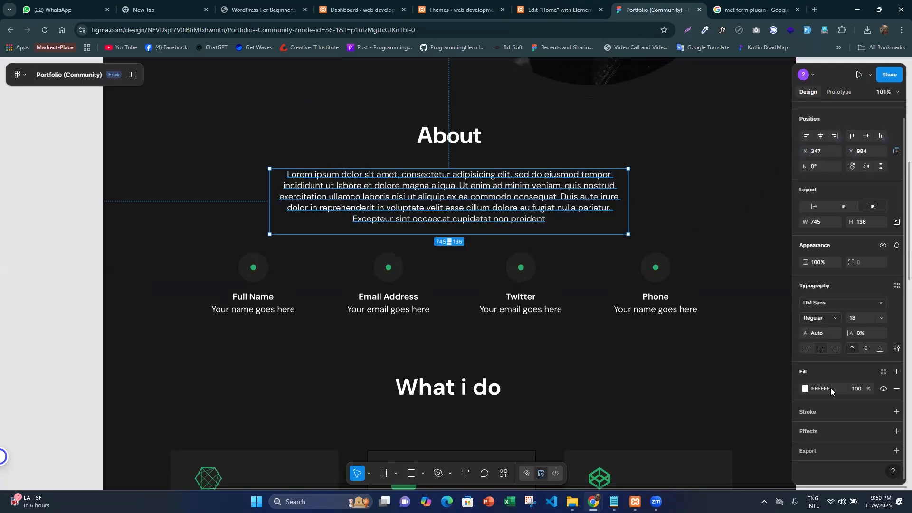
{"action": "left_click", "coordinate": [561, 10]}
- Add a Text Editor widget below the About heading and replace its placeholder code with the copied lorem ipsum paragraph
{"action": "scroll", "coordinate": [471, 171], "scroll_direction": "down", "scroll_amount": 1}
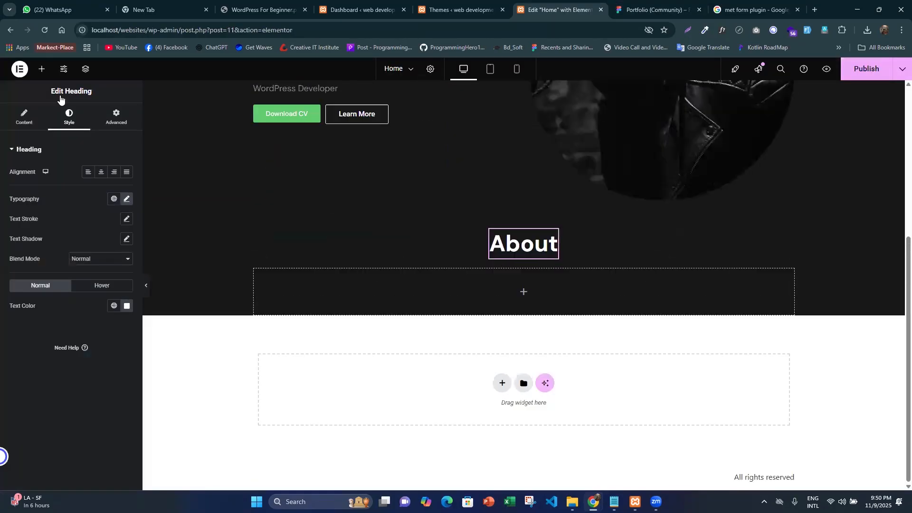
{"action": "left_click", "coordinate": [43, 70]}
{"action": "left_click_drag", "start_coordinate": [60, 323], "coordinate": [543, 252]}
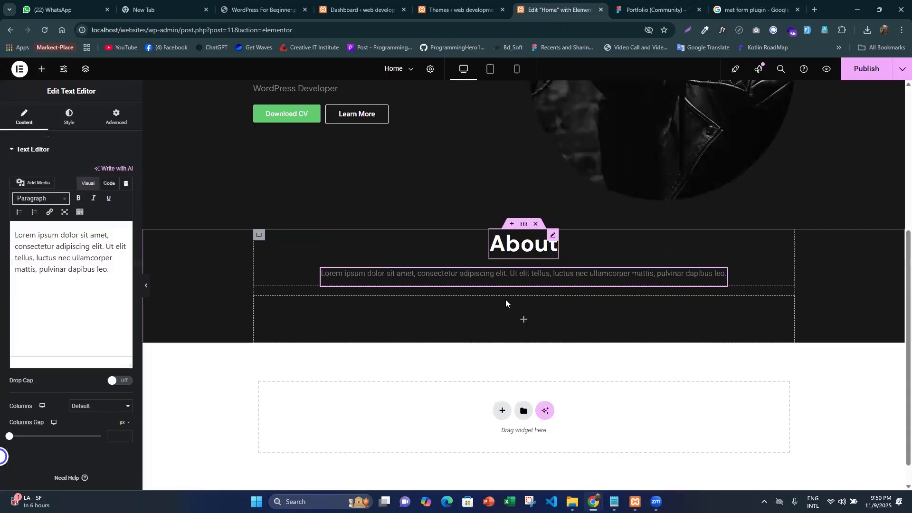
{"action": "left_click", "coordinate": [105, 185]}
{"action": "key", "text": "ctrl+a"}
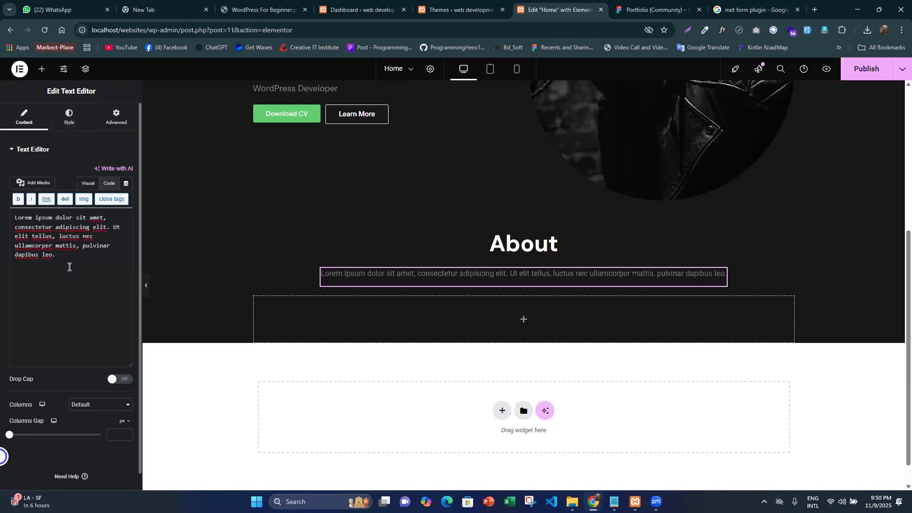
{"action": "key", "text": "ctrl+v"}
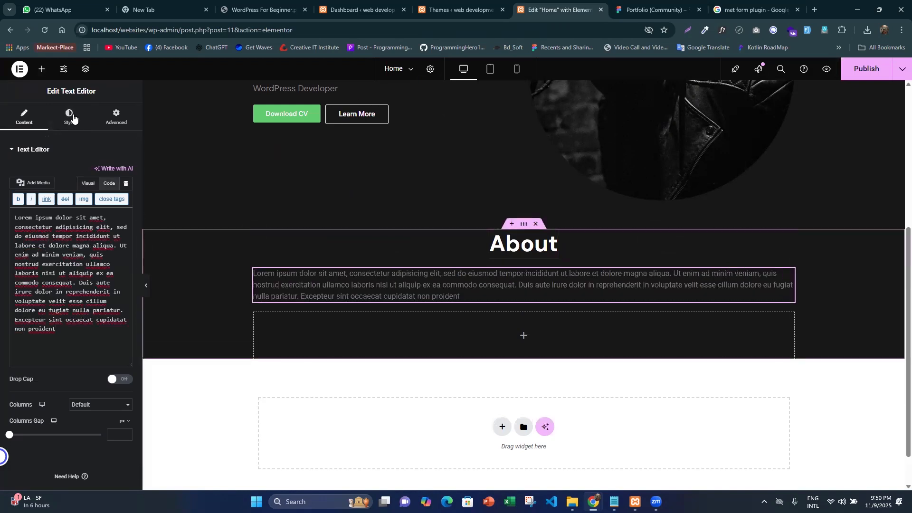
- Set the paragraph spacing to 0 px and center-align the text, check its Figma typography, and open its typography settings in Elementor
{"action": "left_click", "coordinate": [69, 116]}
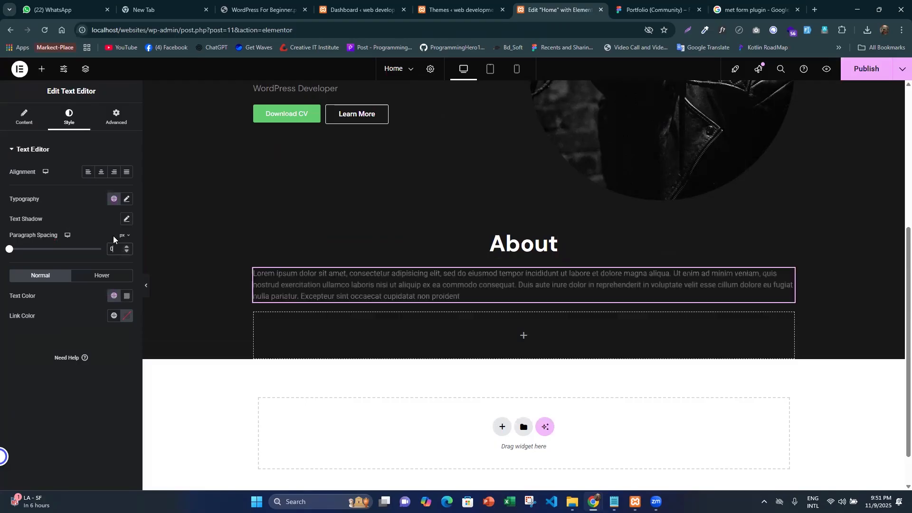
{"action": "left_click", "coordinate": [99, 176]}
{"action": "left_click", "coordinate": [645, 5]}
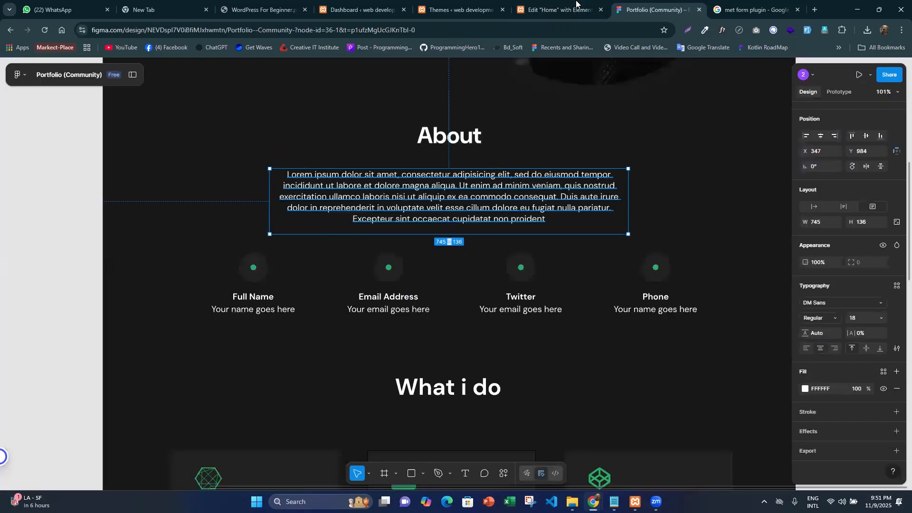
{"action": "left_click", "coordinate": [576, 4]}
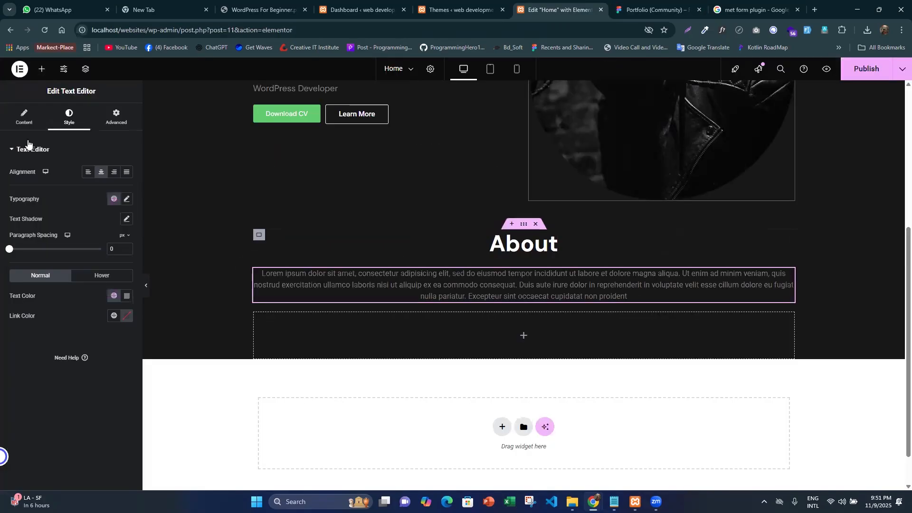
{"action": "left_click", "coordinate": [126, 199]}
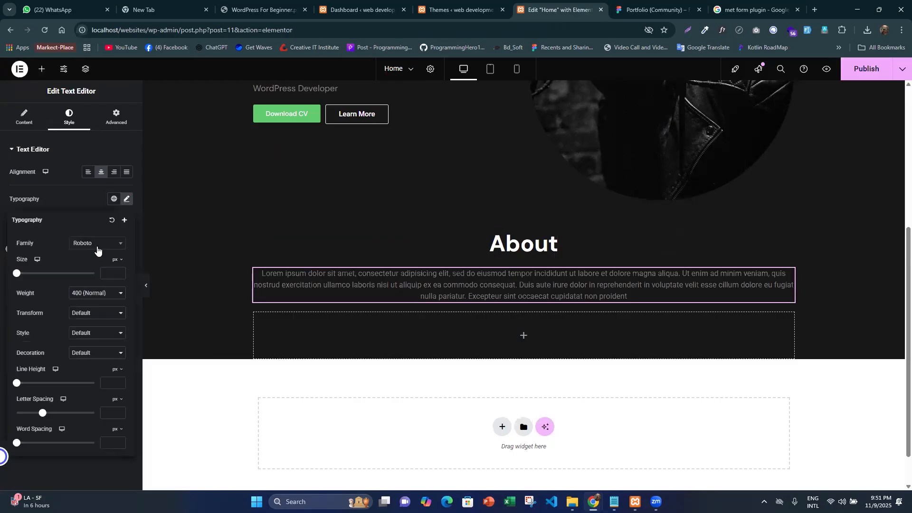
{"action": "left_click", "coordinate": [98, 249]}
{"action": "type", "text": "m sans"}
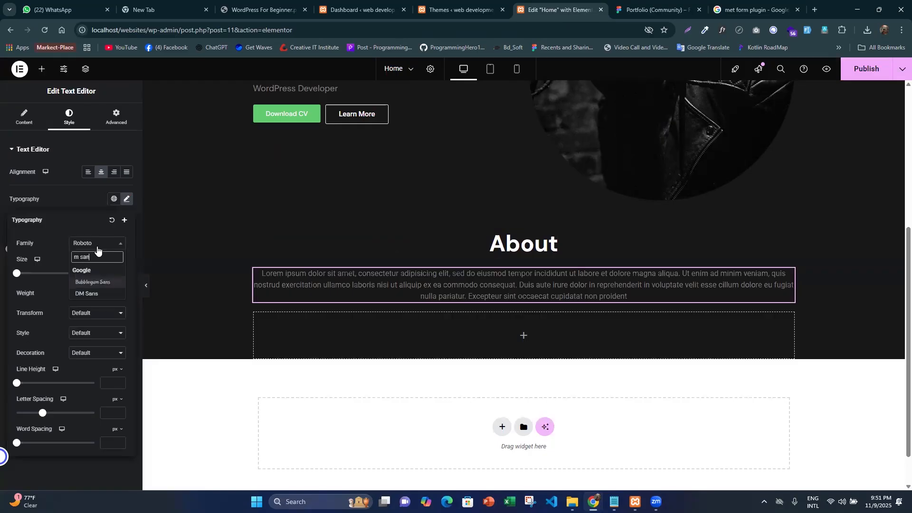
{"action": "key", "text": "Return"}
- Set the About paragraph's font family to DM Sans
{"action": "left_click", "coordinate": [101, 247]}
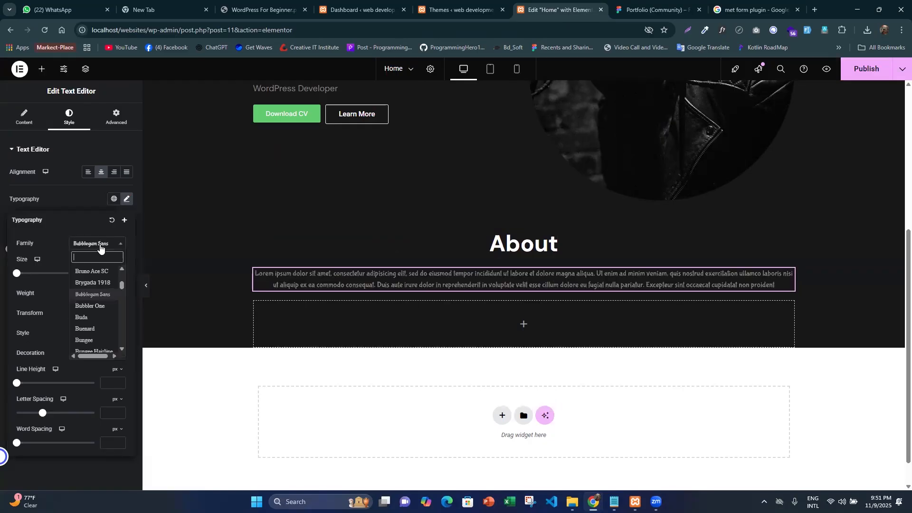
{"action": "type", "text": "s"}
{"action": "key", "text": "BackSpace"}
{"action": "type", "text": "dm sa"}
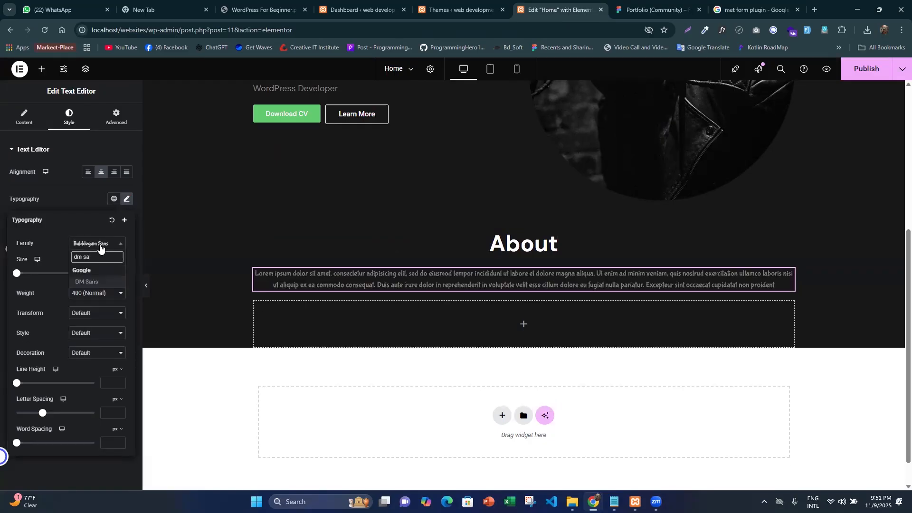
{"action": "key", "text": "Return"}
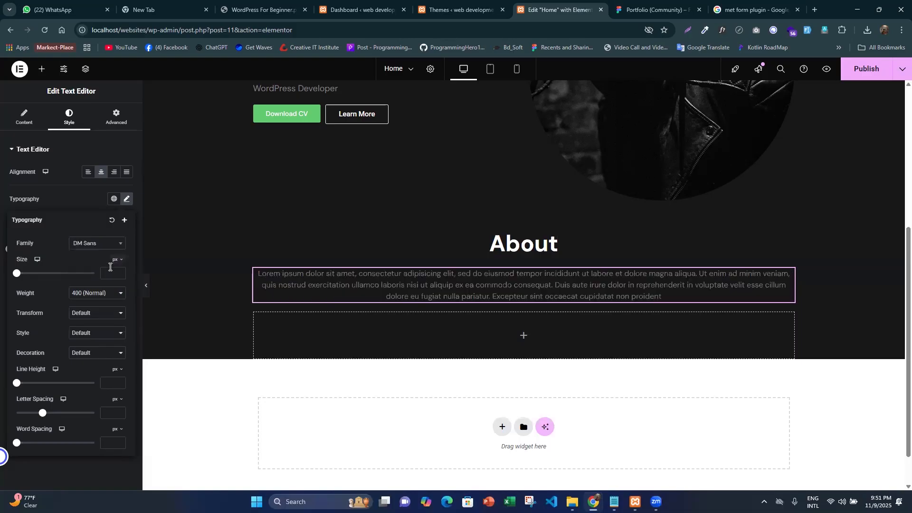
- Set the About paragraph's font size to 18 px and weight to 400 (Normal), and compare it with the Figma design
{"action": "left_click", "coordinate": [110, 267]}
{"action": "type", "text": "18"}
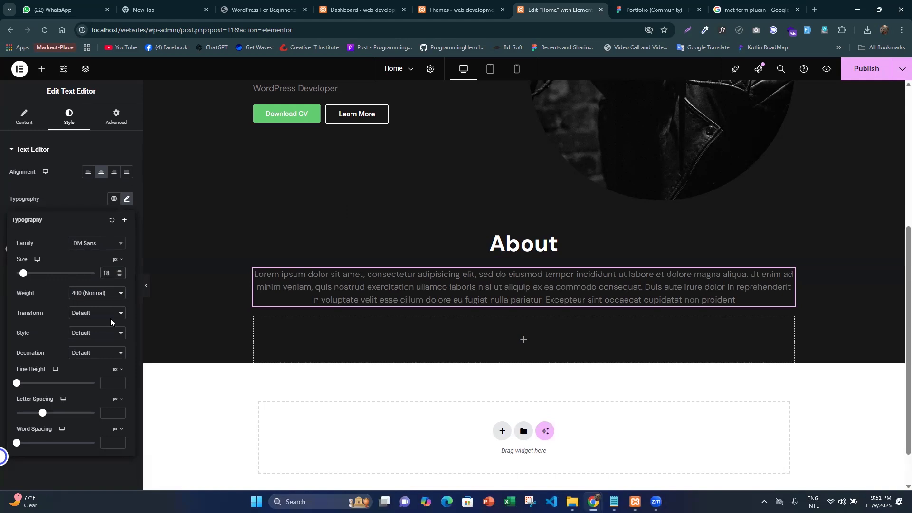
{"action": "left_click", "coordinate": [100, 293]}
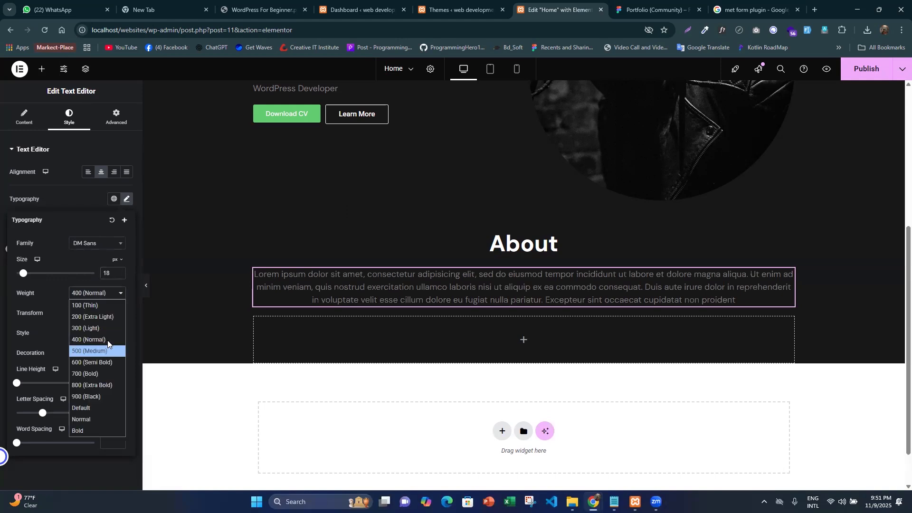
{"action": "left_click", "coordinate": [107, 340]}
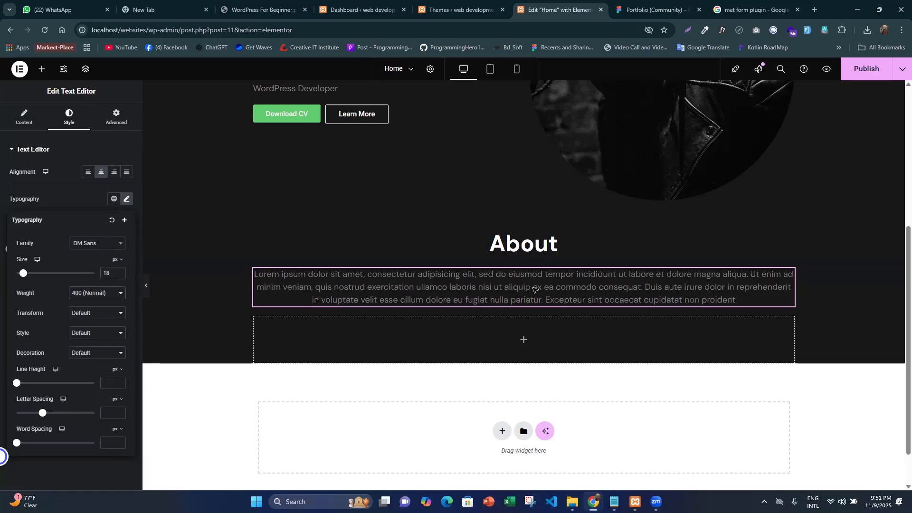
{"action": "key", "text": "ctrl+Tab"}
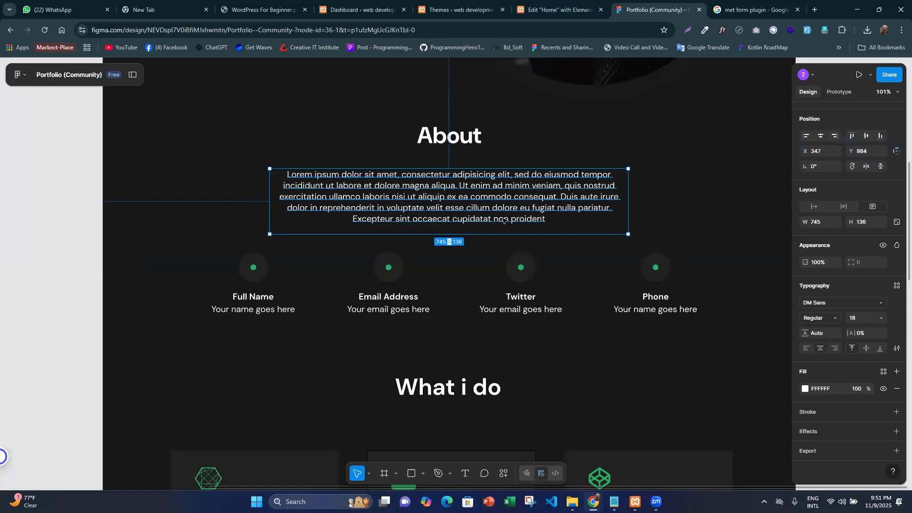
- Return to Elementor and set the About paragraph's text color to white, #FFFFFF
{"action": "left_click", "coordinate": [552, 7]}
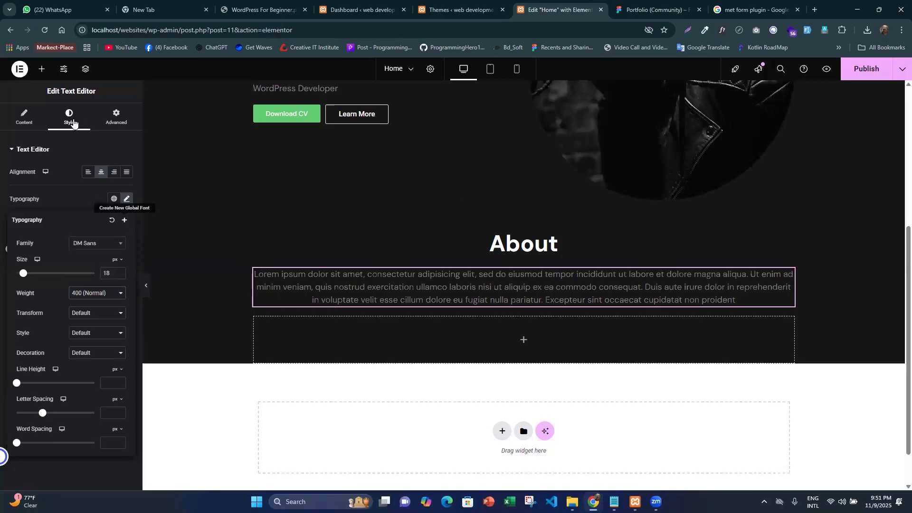
{"action": "left_click", "coordinate": [74, 123]}
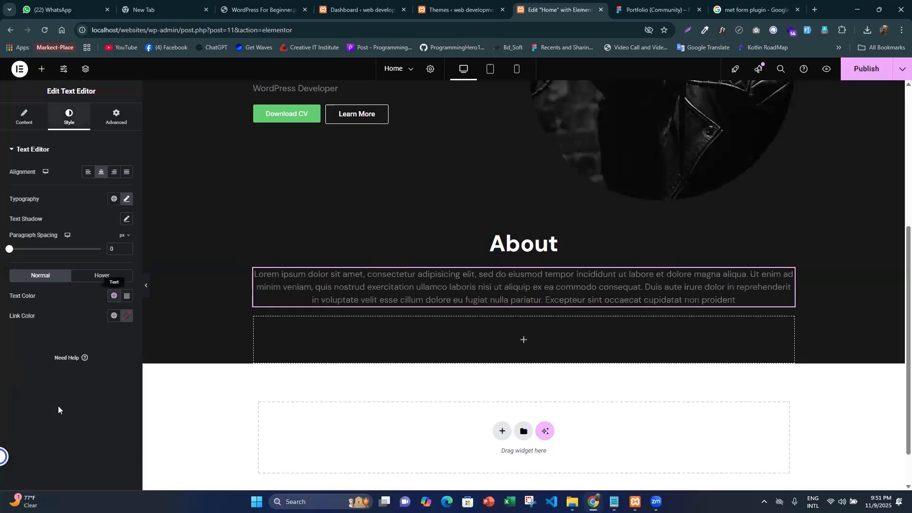
{"action": "left_click", "coordinate": [113, 295]}
{"action": "left_click", "coordinate": [127, 296]}
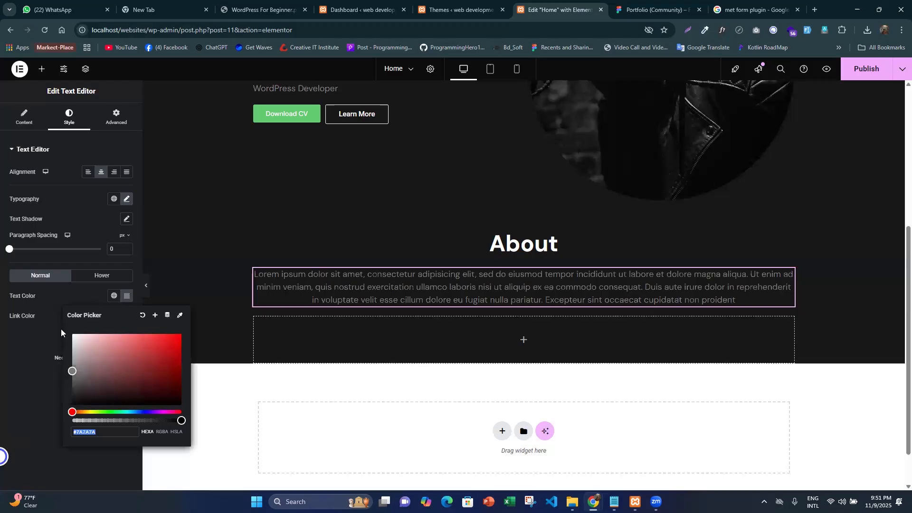
{"action": "type", "text": "#FFFFFF"}
- Save the paragraph's white text color as a global color named text-color and check it in the Global Colors list
{"action": "left_click", "coordinate": [154, 316]}
{"action": "key", "text": "ctrl+a"}
{"action": "type", "text": "text-c"}
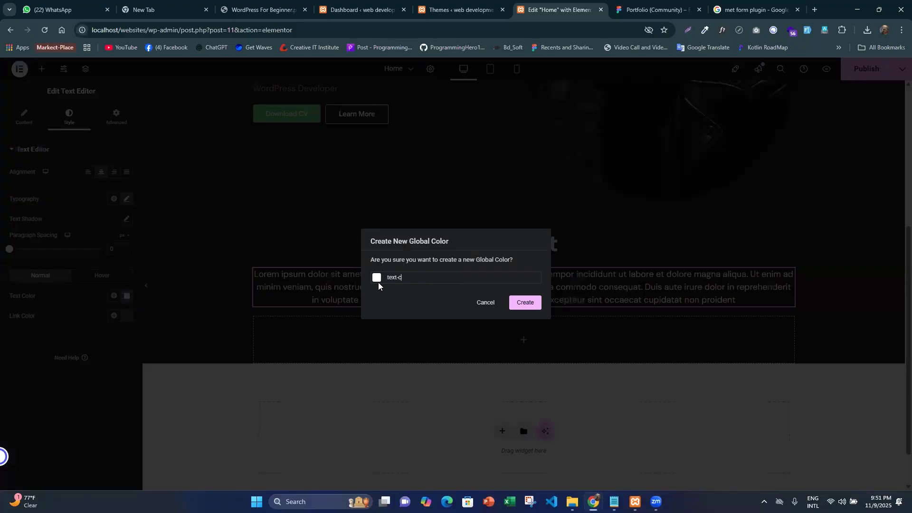
{"action": "type", "text": "olor"}
{"action": "left_click", "coordinate": [517, 302]}
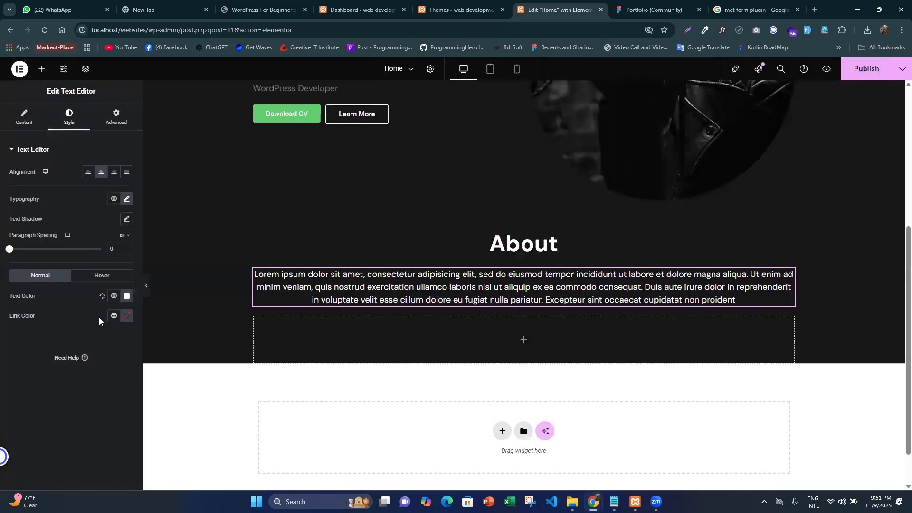
{"action": "left_click", "coordinate": [114, 296]}
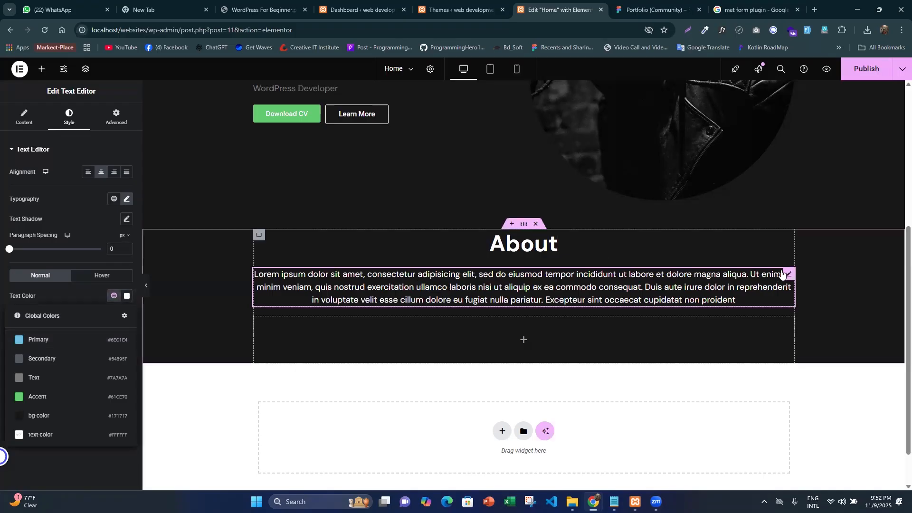
{"action": "left_click", "coordinate": [738, 290]}
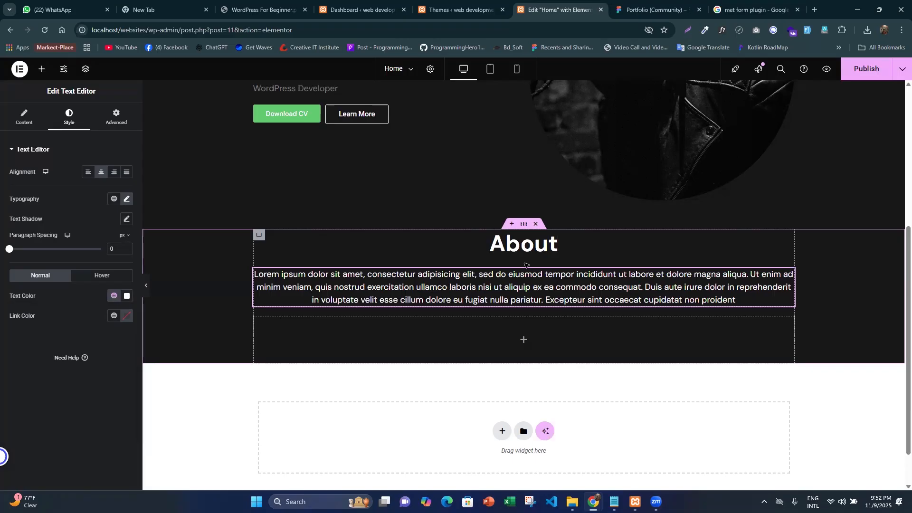
- Give the About paragraph a custom width of 745 px to match its Figma text box, and compare it with the design
{"action": "key", "text": "ctrl+Tab"}
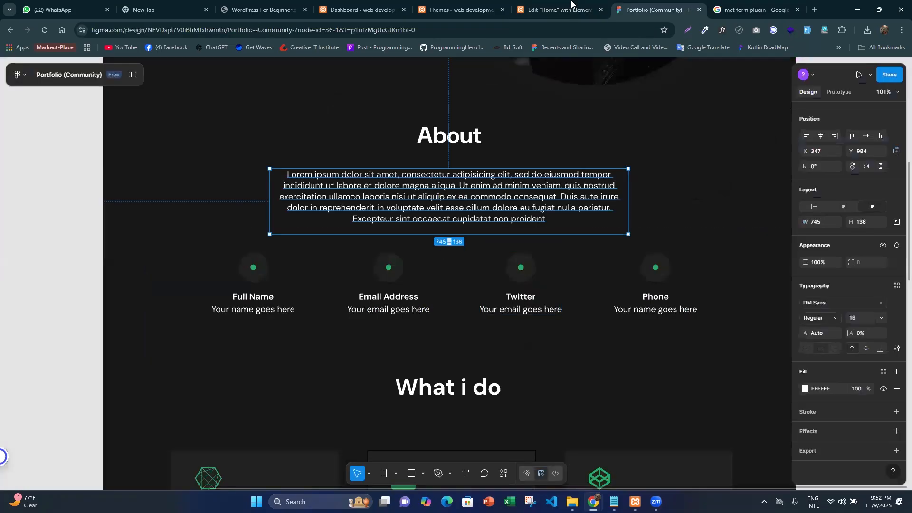
{"action": "key", "text": "ctrl+shift+Tab"}
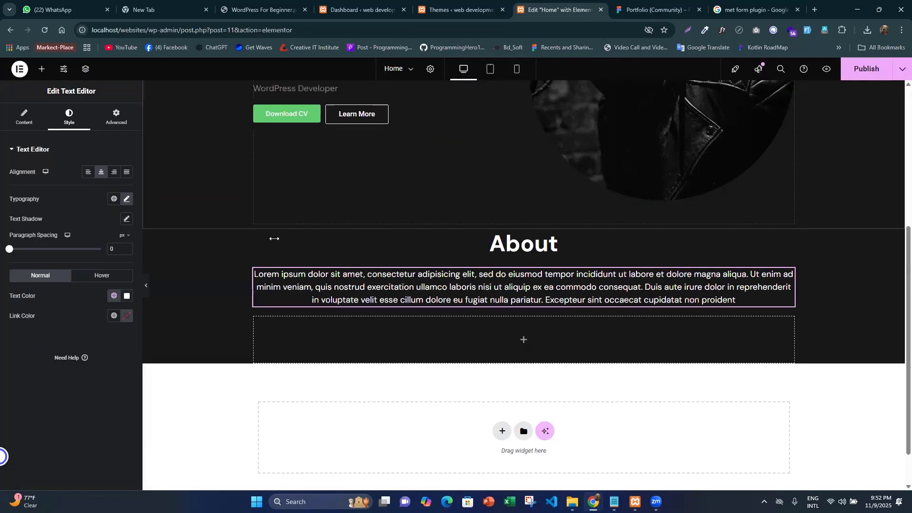
{"action": "left_click", "coordinate": [106, 111]}
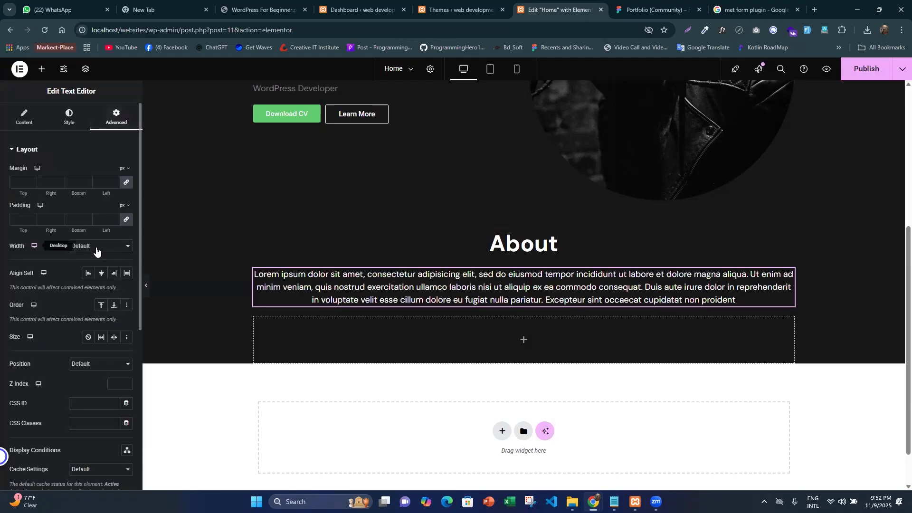
{"action": "left_click", "coordinate": [96, 248]}
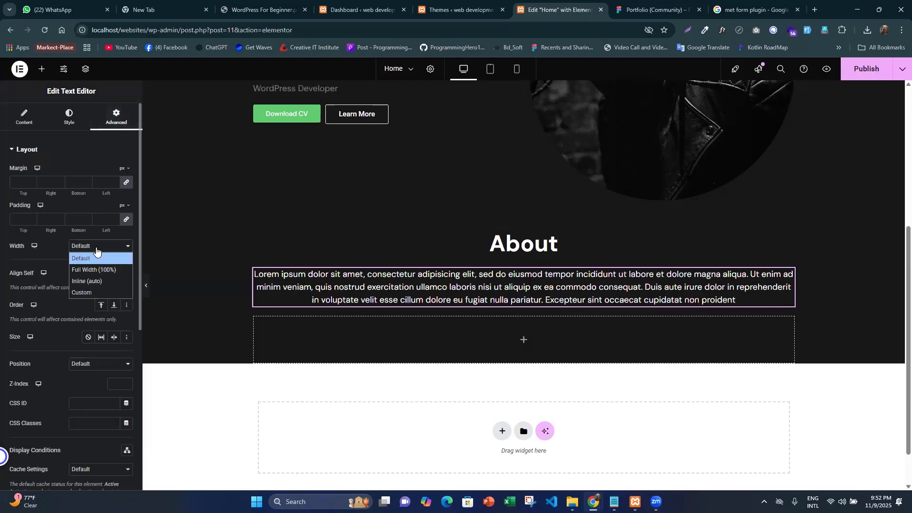
{"action": "left_click", "coordinate": [101, 291]}
{"action": "left_click", "coordinate": [128, 264]}
{"action": "left_click", "coordinate": [122, 265]}
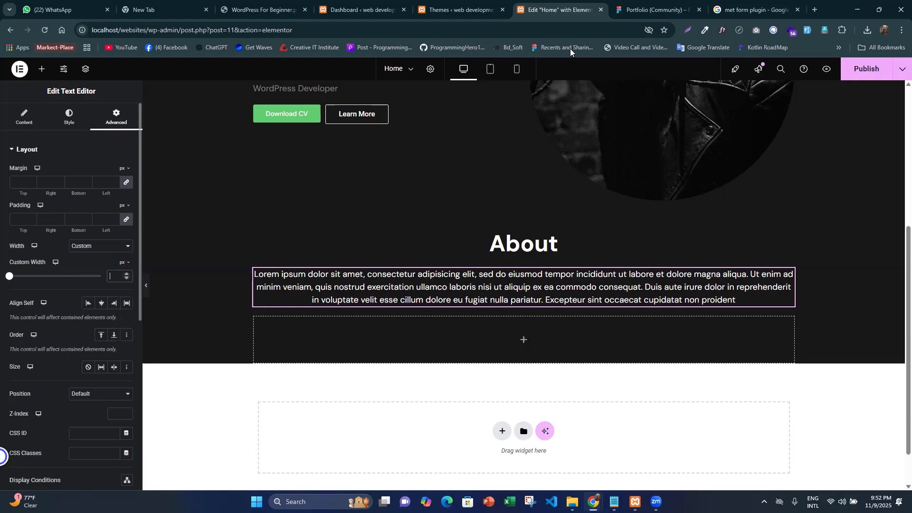
{"action": "left_click", "coordinate": [643, 4]}
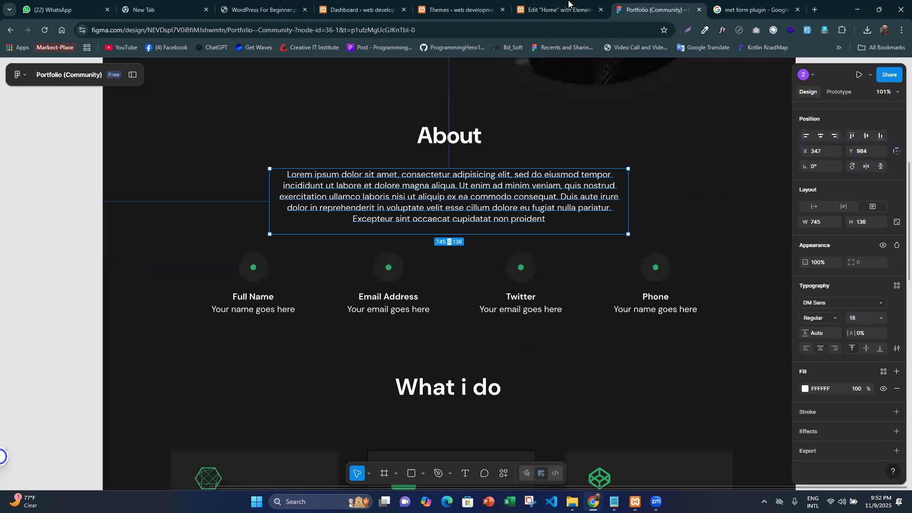
{"action": "left_click", "coordinate": [569, 3]}
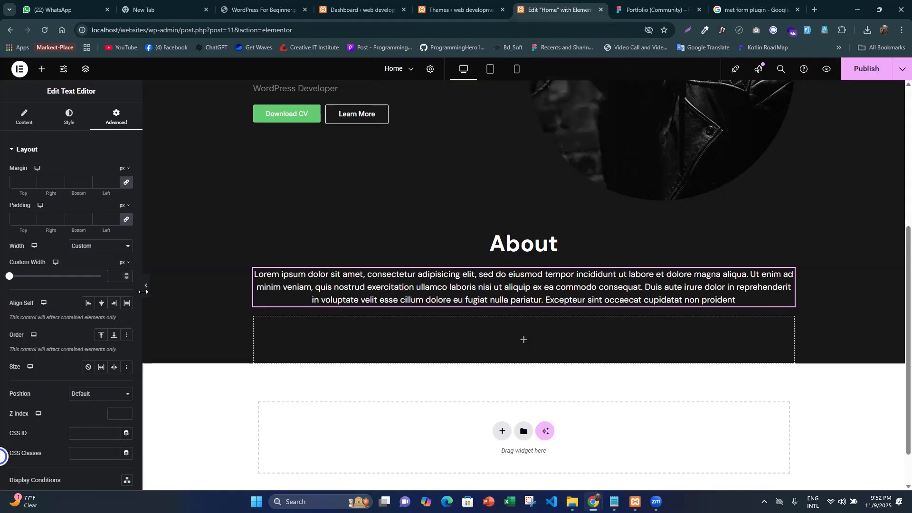
{"action": "type", "text": "745"}
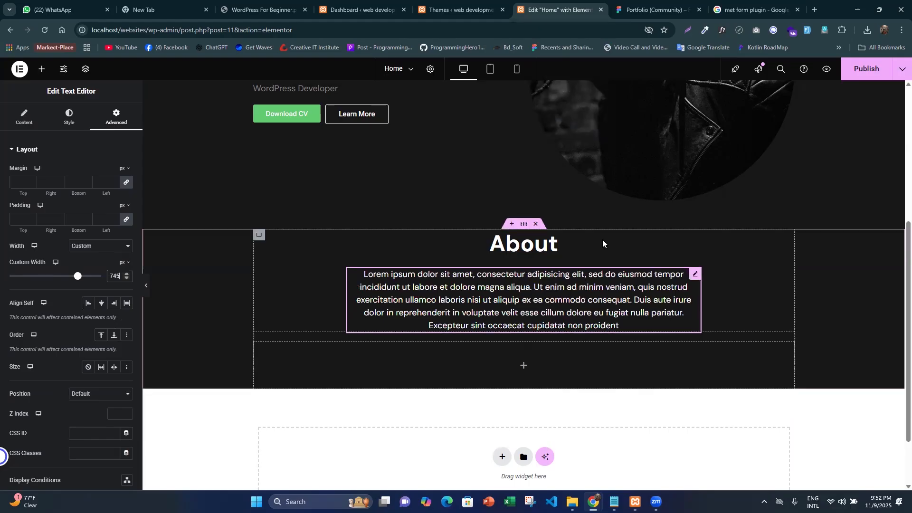
{"action": "left_click", "coordinate": [655, 10]}
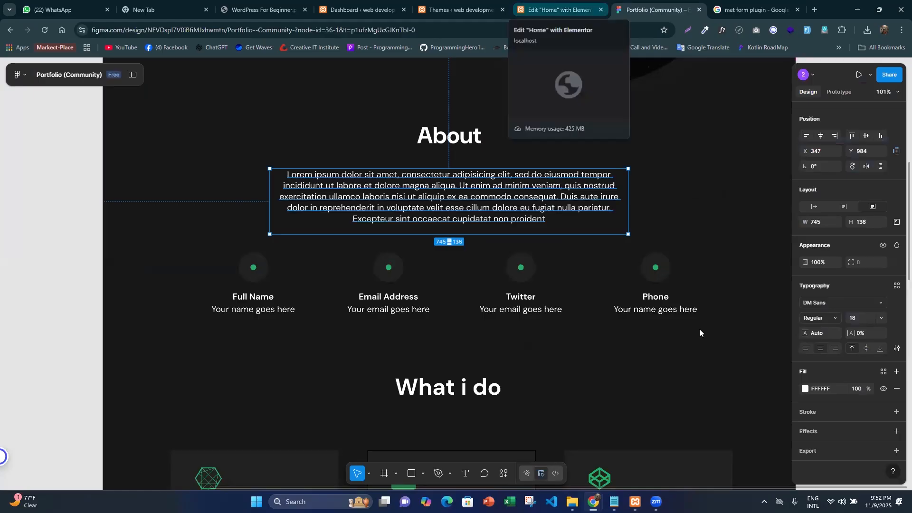
{"action": "key", "text": "ctrl+shift+Tab"}
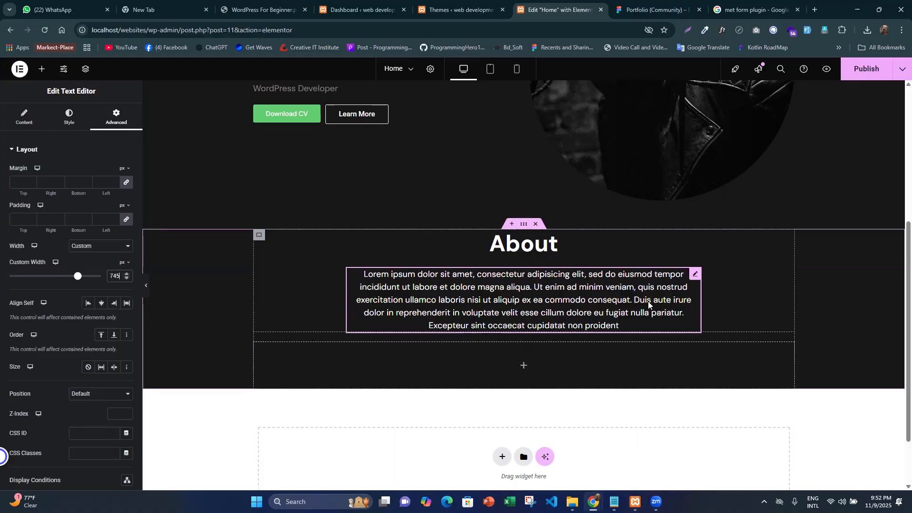
- Select the About container, measure the heading-to-paragraph spacing in Figma, and preview the Elementor page without the editing panel
{"action": "left_click", "coordinate": [273, 246]}
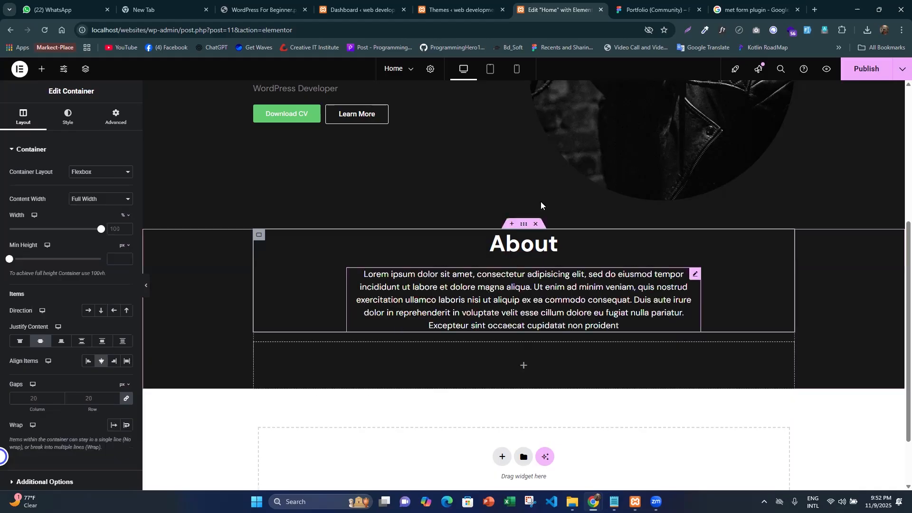
{"action": "scroll", "coordinate": [541, 201], "scroll_direction": "down", "scroll_amount": 2}
{"action": "key", "text": "ctrl+Tab"}
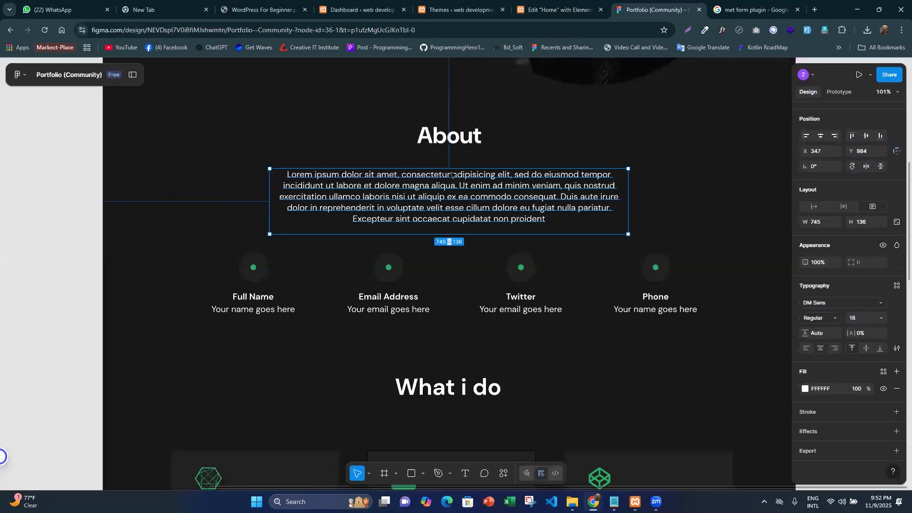
{"action": "key", "text": "alt"}
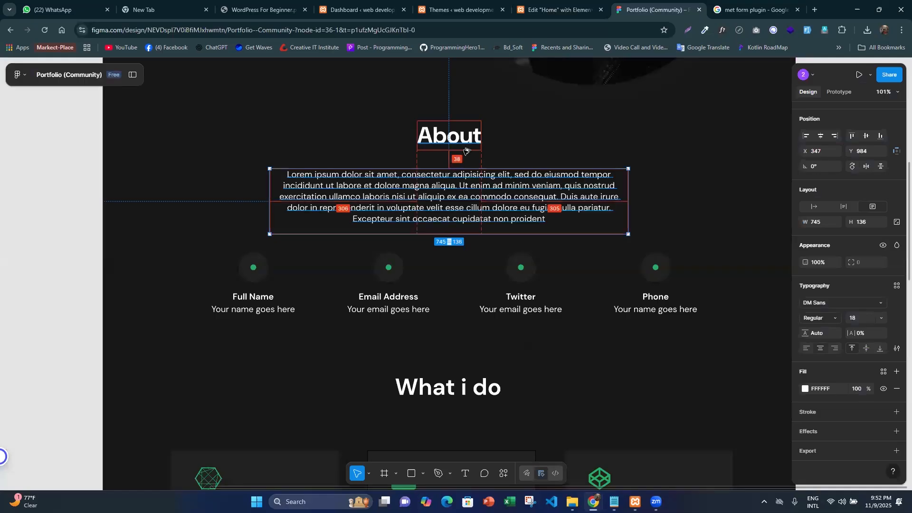
{"action": "key", "text": "ctrl+shift+Tab"}
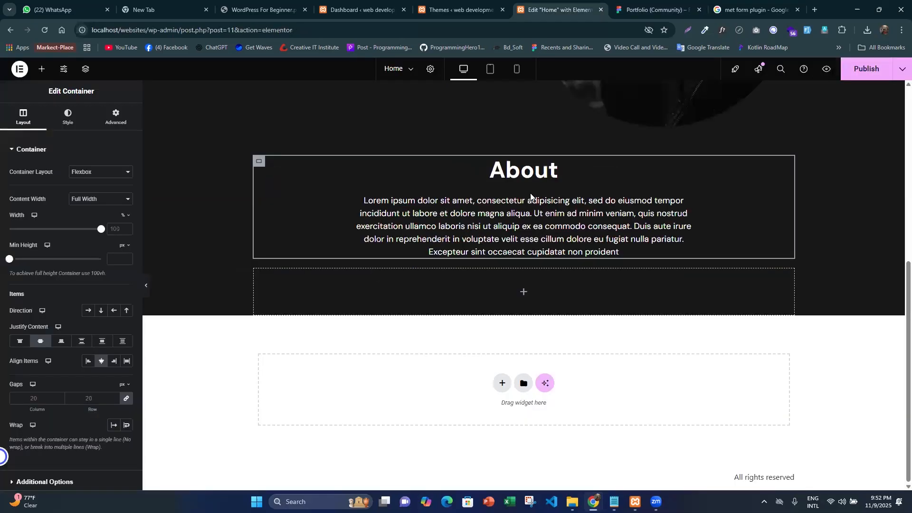
{"action": "left_click", "coordinate": [145, 288]}
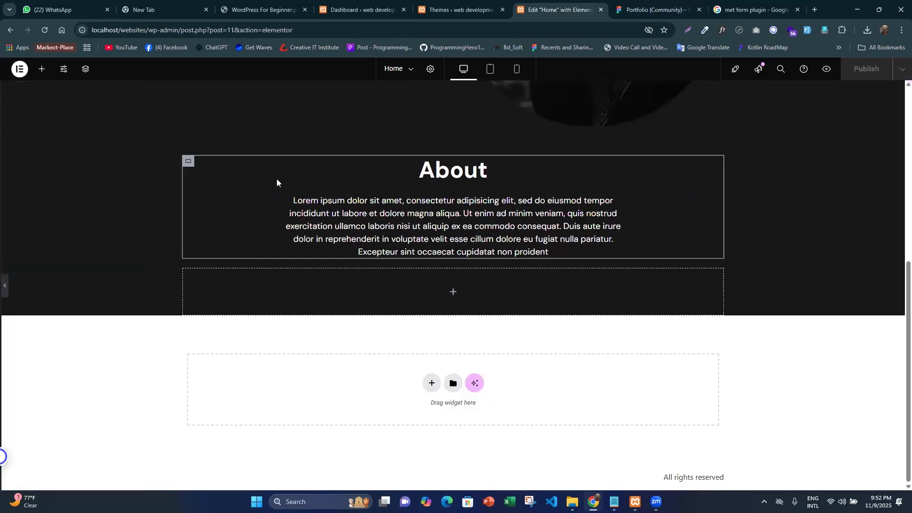
- Set the About container's linked column and row gaps to 30 px
{"action": "left_click", "coordinate": [259, 162]}
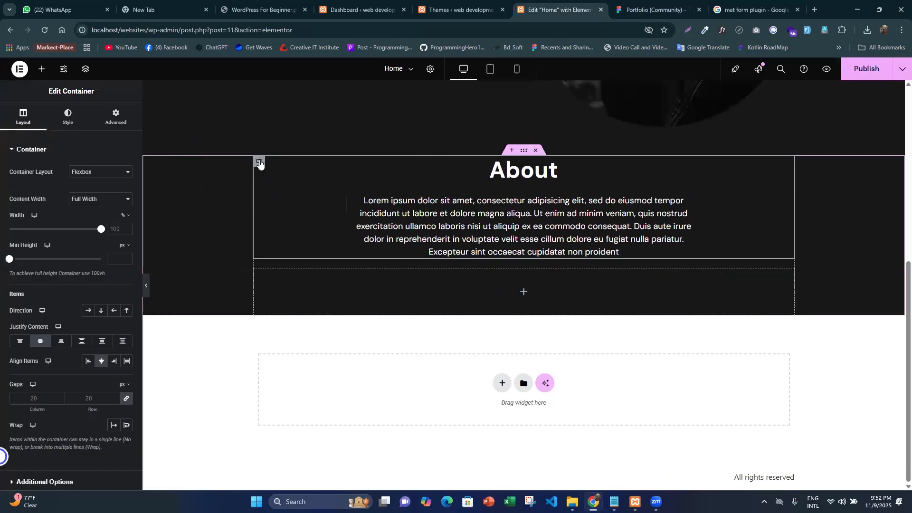
{"action": "left_click", "coordinate": [126, 399]}
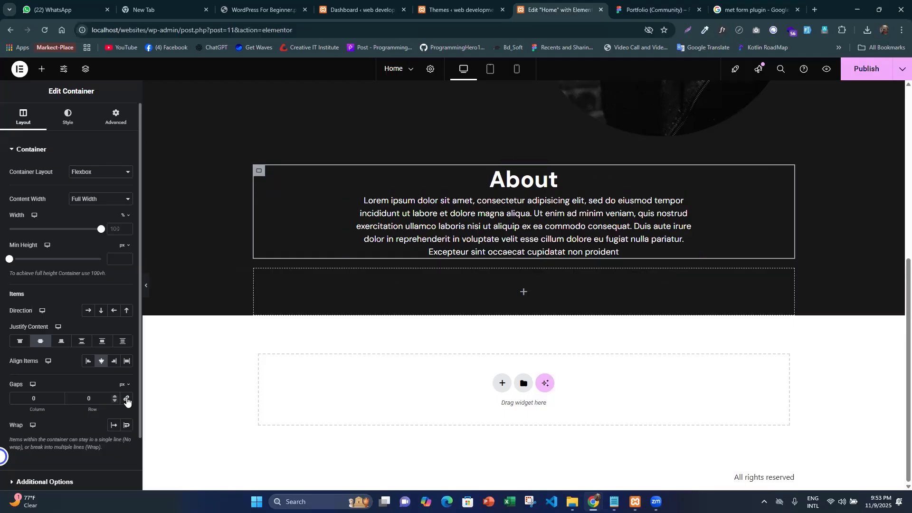
{"action": "left_click_drag", "start_coordinate": [92, 410], "coordinate": [97, 409]}
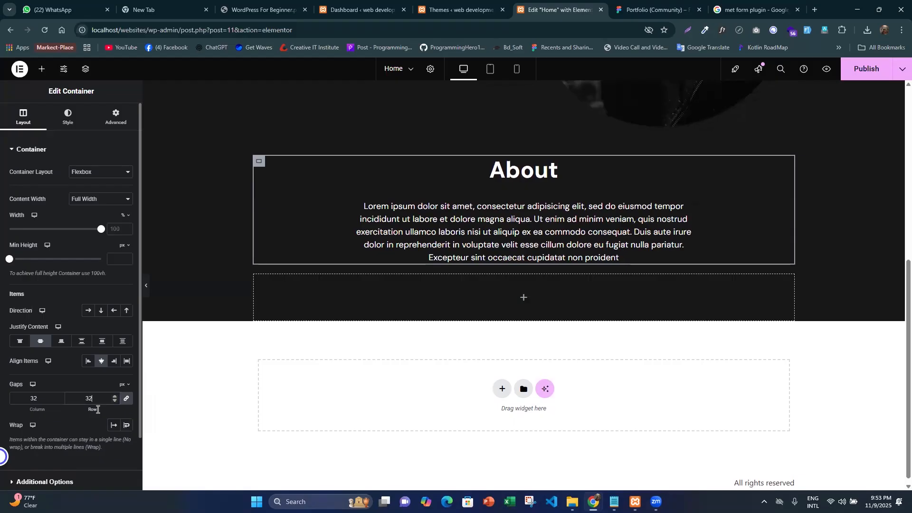
{"action": "key", "text": "Down"}
{"action": "key", "text": "Down"}
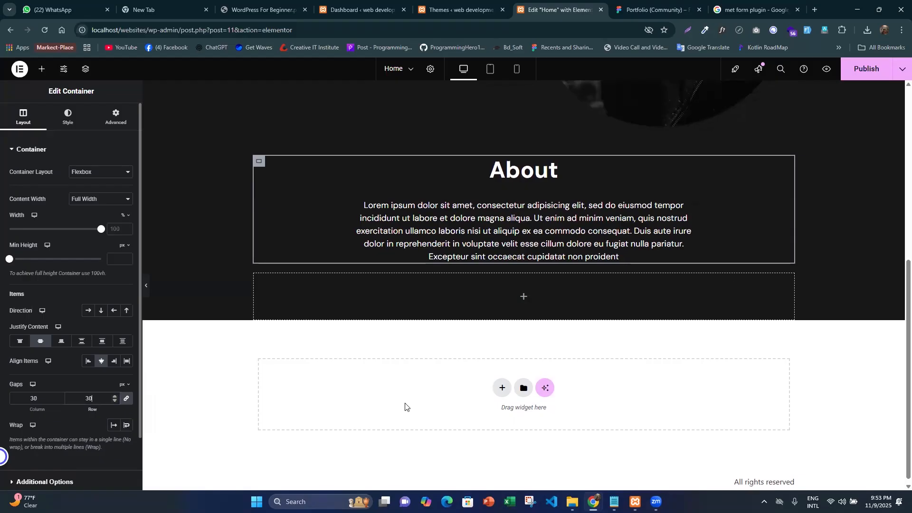
- Publish the Home page and switch to the About section in the Figma design
{"action": "left_click", "coordinate": [864, 71]}
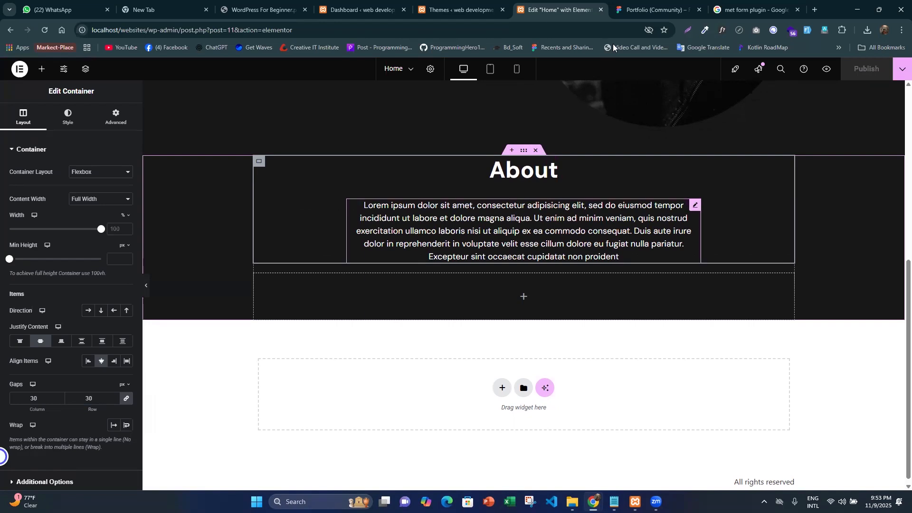
{"action": "key", "text": "ctrl+Tab"}
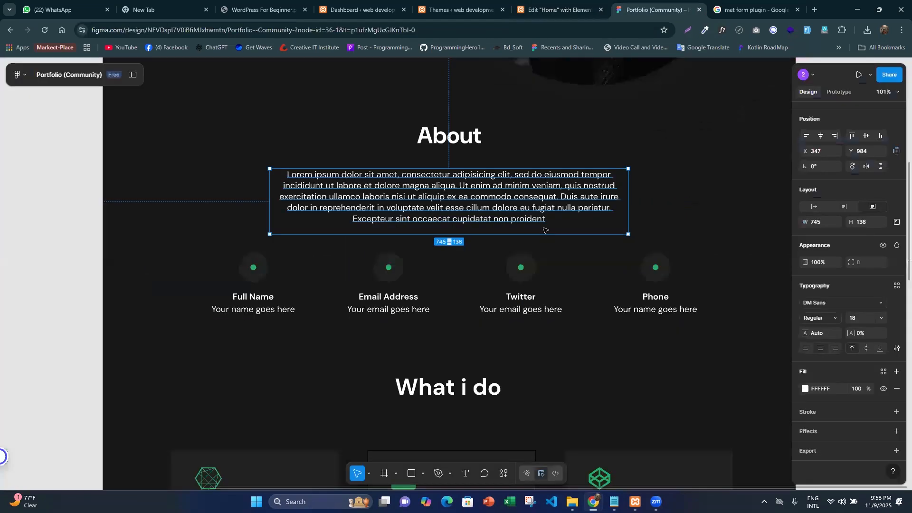
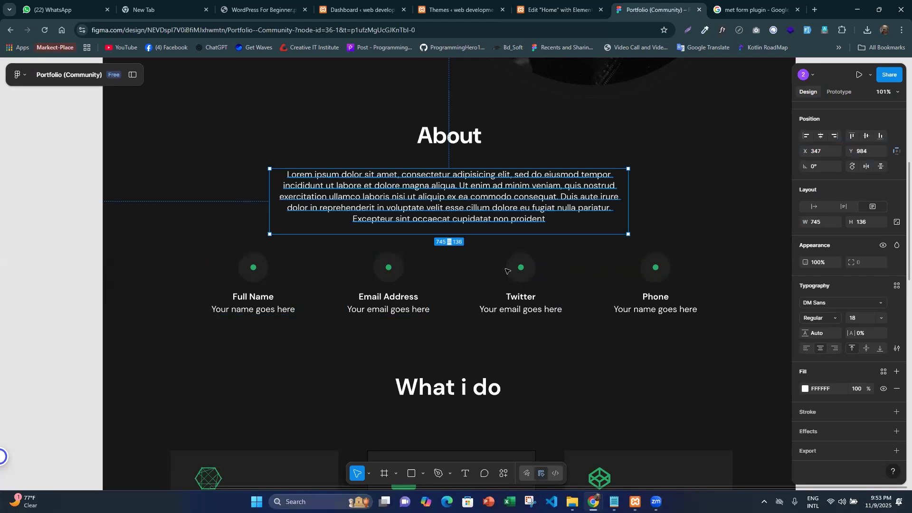
- Check the contact-info row in Figma, and set the empty container below the About text to a horizontal row direction in Elementor
{"action": "left_click", "coordinate": [698, 196]}
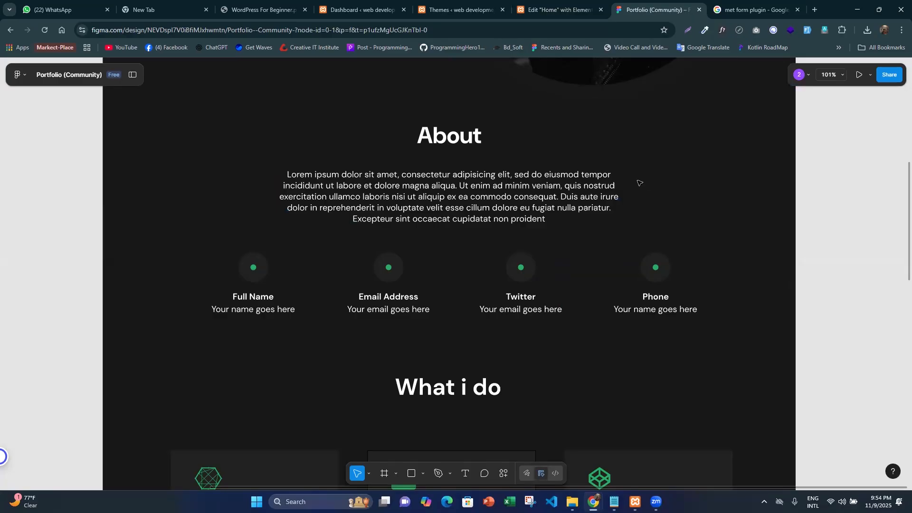
{"action": "scroll", "coordinate": [596, 211], "scroll_direction": "down", "scroll_amount": 1}
{"action": "left_click", "coordinate": [560, 2]}
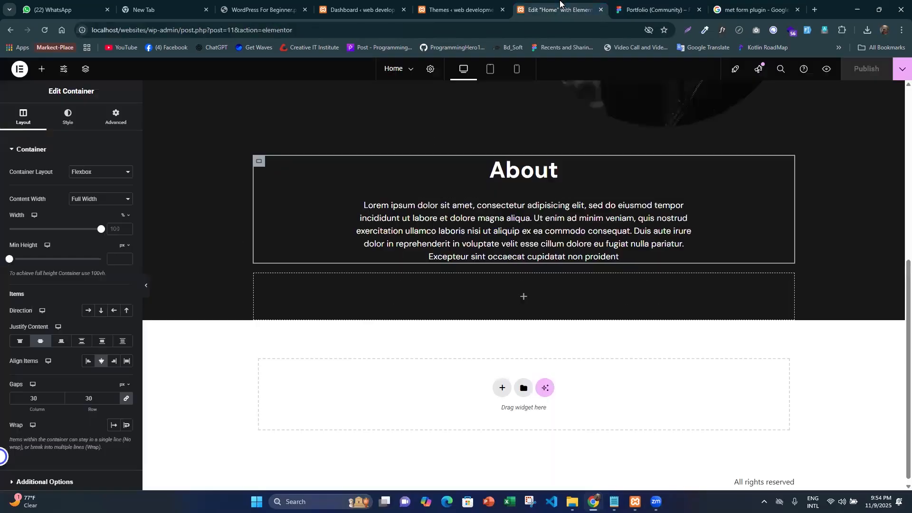
{"action": "left_click", "coordinate": [656, 3]}
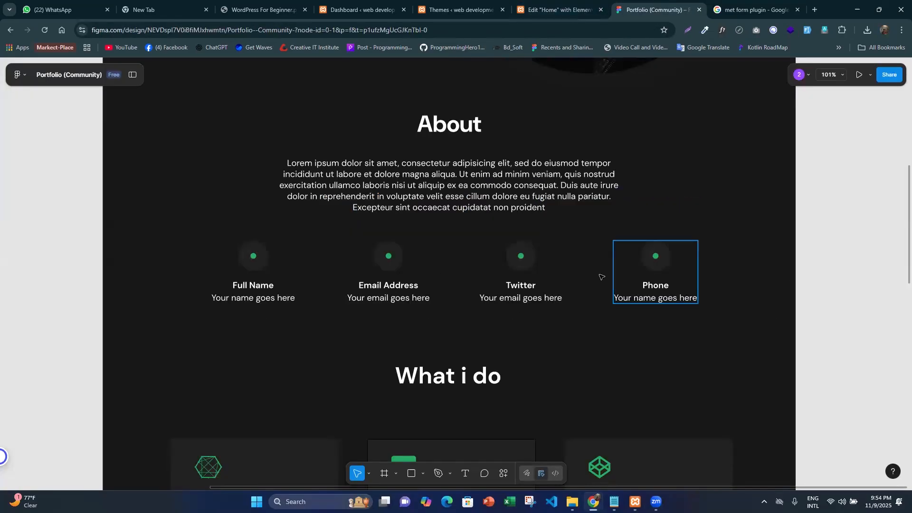
{"action": "key", "text": "ctrl+shift+Tab"}
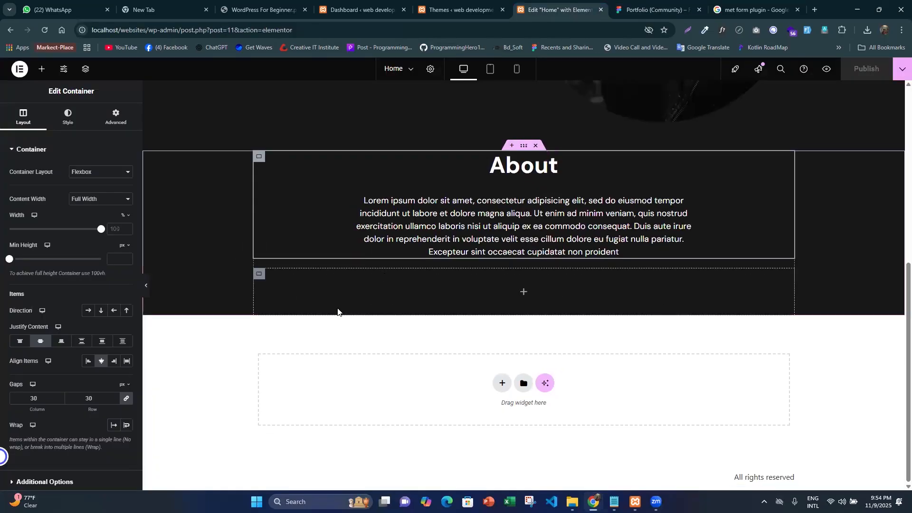
{"action": "left_click", "coordinate": [370, 309]}
{"action": "key", "text": "ctrl+Tab"}
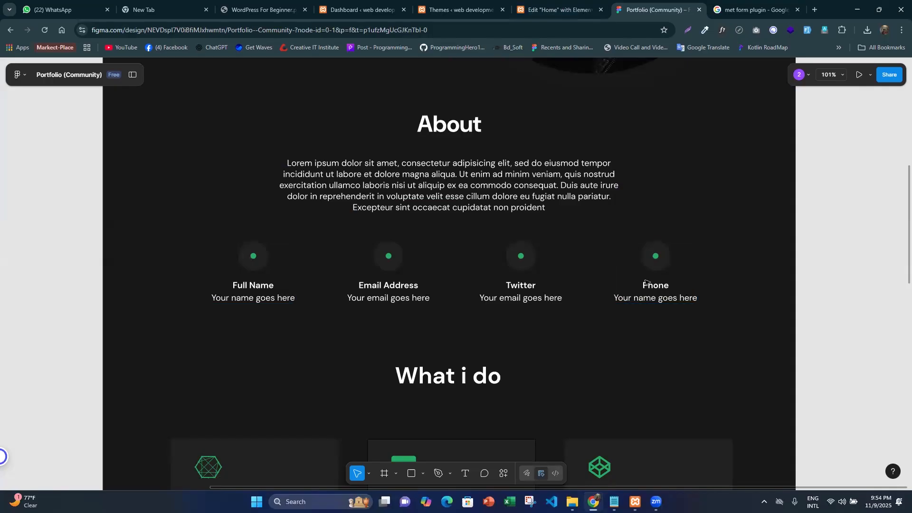
{"action": "key", "text": "ctrl+shift+Tab"}
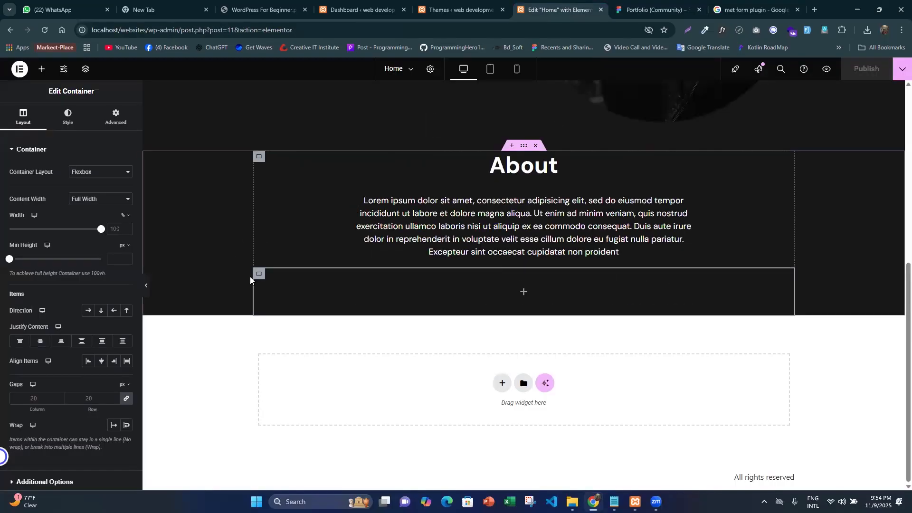
{"action": "left_click", "coordinate": [89, 312]}
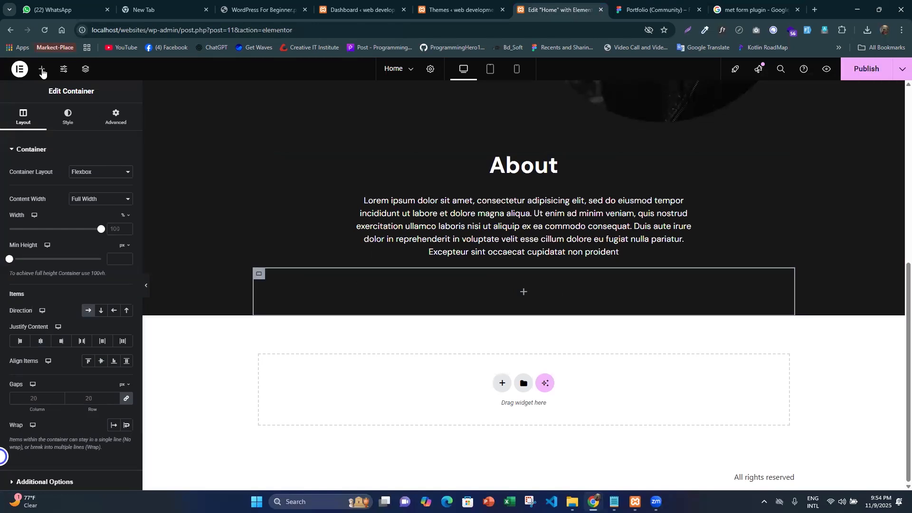
- Add a nested container inside the row container and set its margin and padding to 0 on all sides
{"action": "left_click_drag", "start_coordinate": [449, 283], "coordinate": [450, 282]}
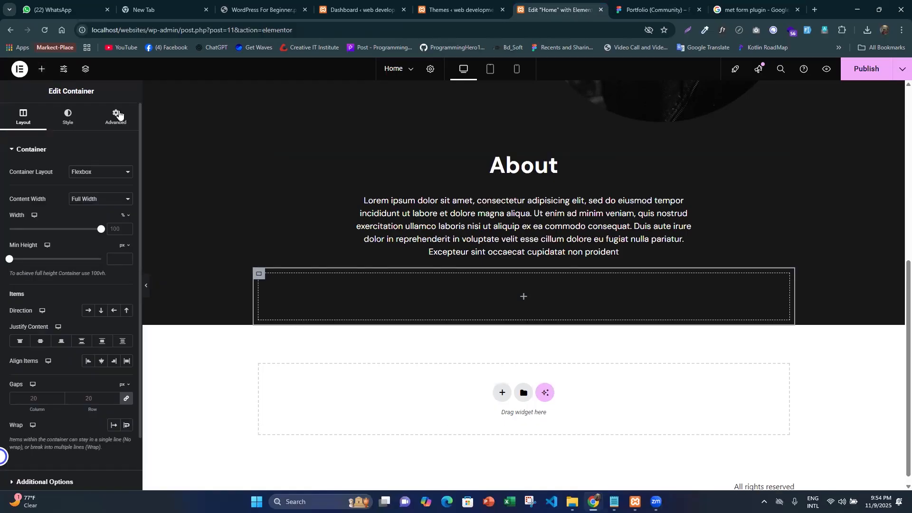
{"action": "left_click", "coordinate": [116, 117]}
{"action": "left_click", "coordinate": [127, 220]}
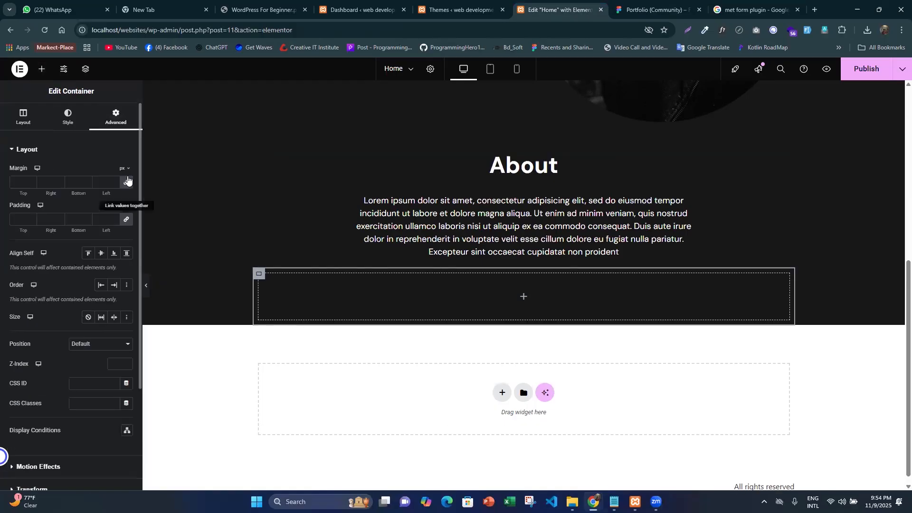
{"action": "left_click", "coordinate": [127, 182]}
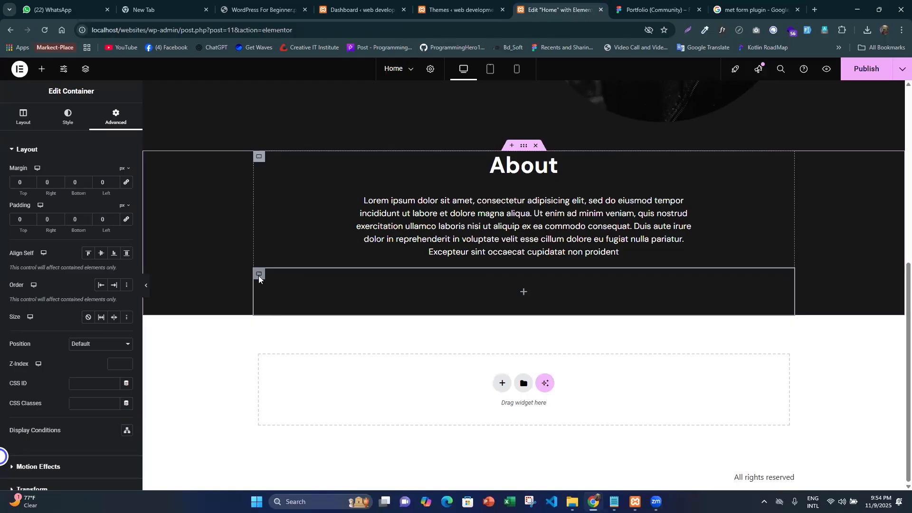
- Inspect the typography of the Full Name item's label and description in Figma, and copy the description text "Your name goes here"
{"action": "left_click", "coordinate": [627, 14]}
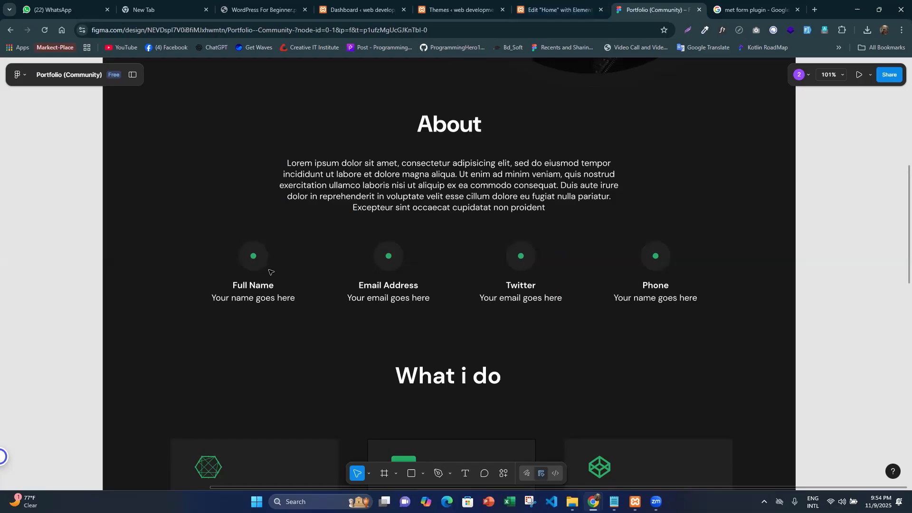
{"action": "left_click", "coordinate": [556, 11]}
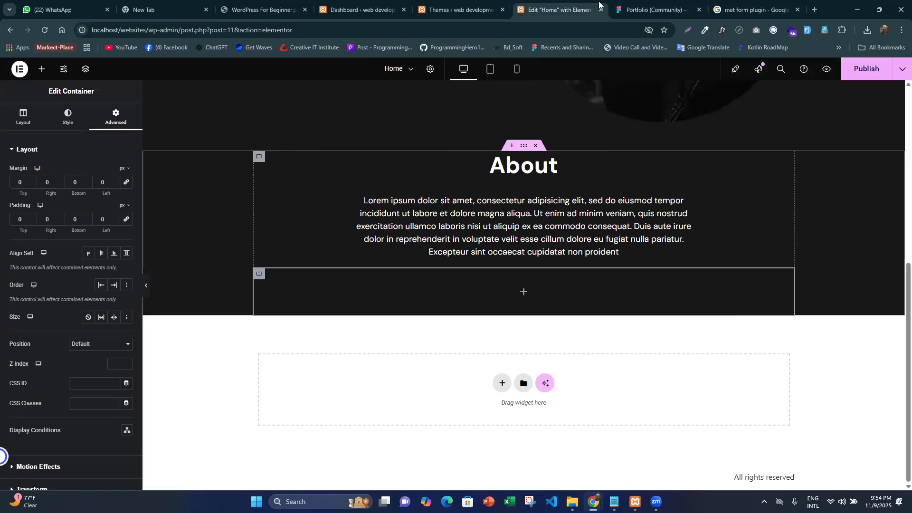
{"action": "key", "text": "ctrl+Tab"}
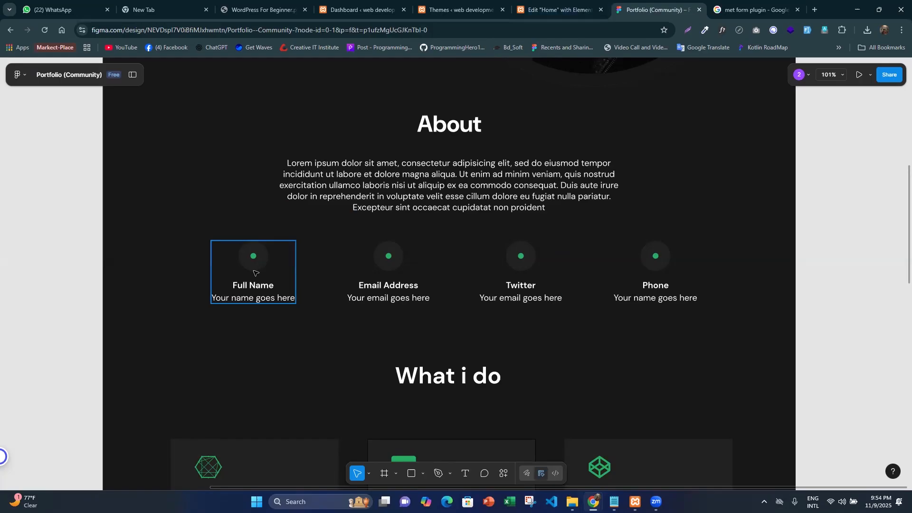
{"action": "left_click", "coordinate": [270, 301]}
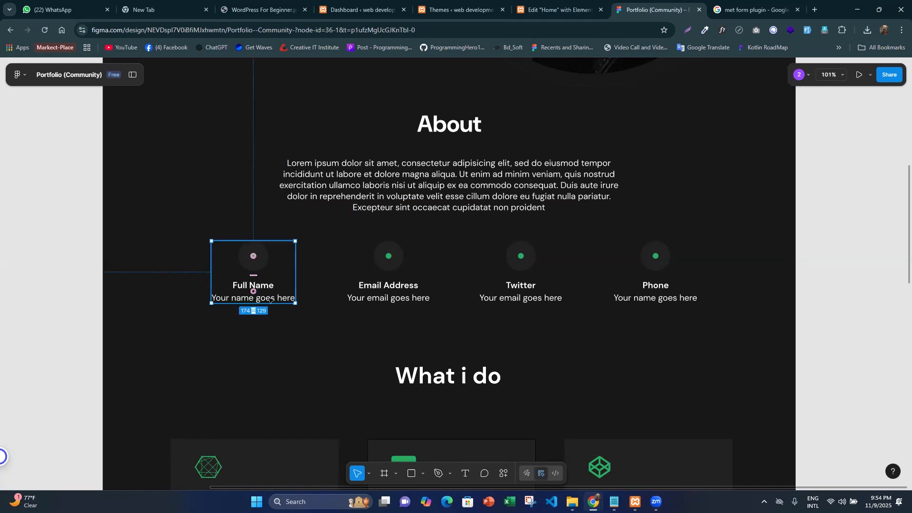
{"action": "double_click", "coordinate": [271, 299]}
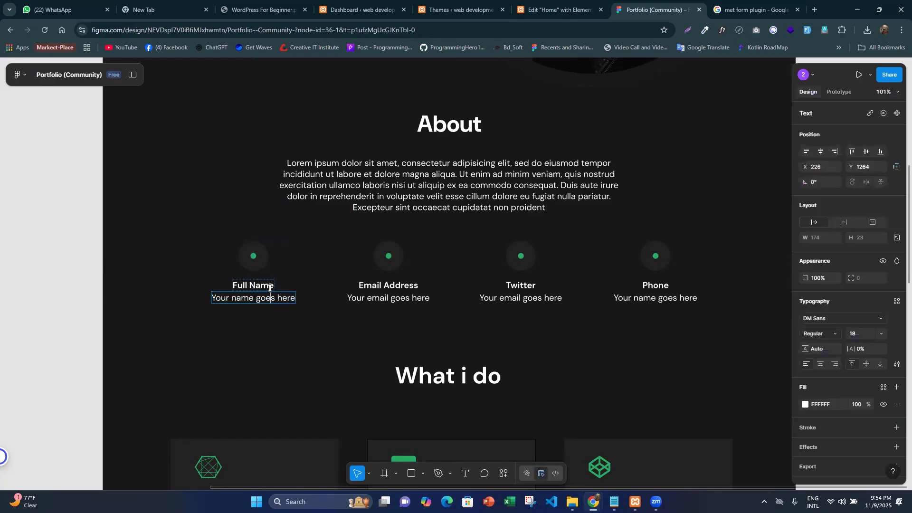
{"action": "left_click", "coordinate": [270, 286]}
{"action": "double_click", "coordinate": [271, 285]}
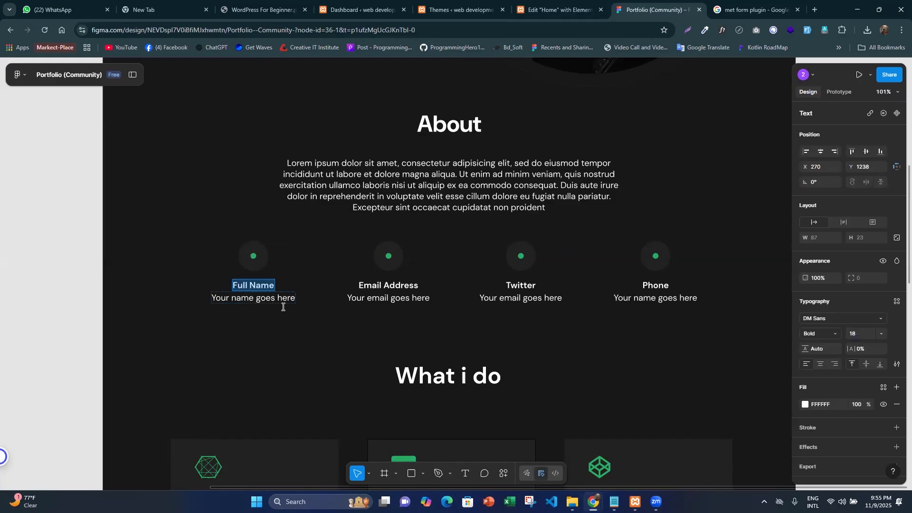
{"action": "double_click", "coordinate": [283, 302]}
{"action": "key", "text": "ctrl+c"}
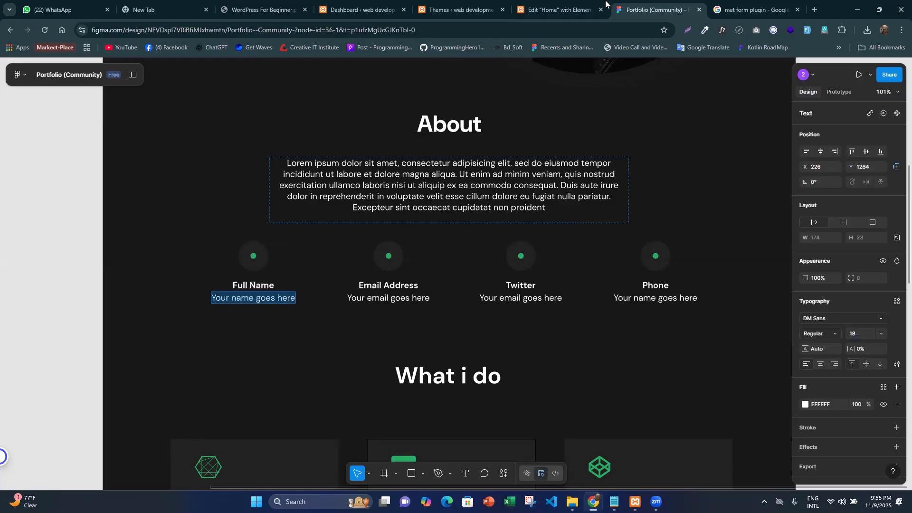
- Switch to the Elementor editor, search the widgets for "icon", and add an Icon Box to the nested container below the About text
{"action": "left_click", "coordinate": [576, 15]}
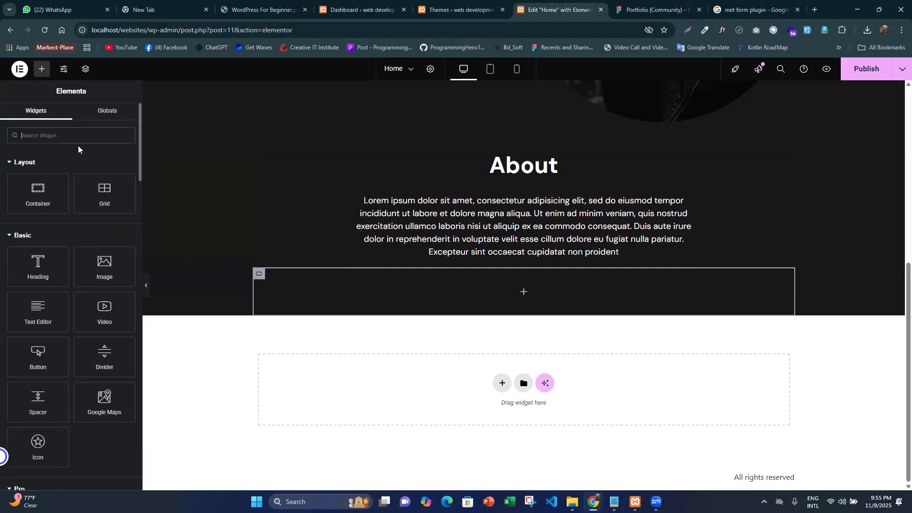
{"action": "type", "text": "icon"}
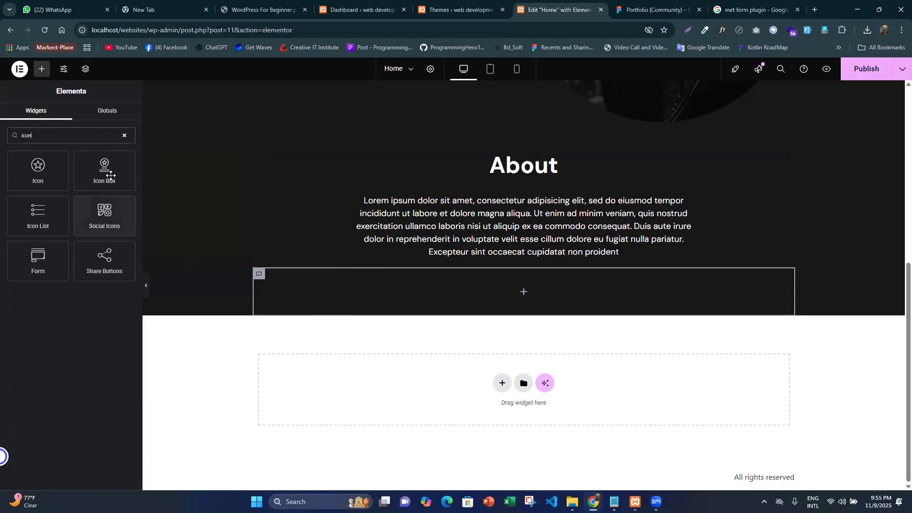
{"action": "left_click_drag", "start_coordinate": [110, 175], "coordinate": [478, 284]}
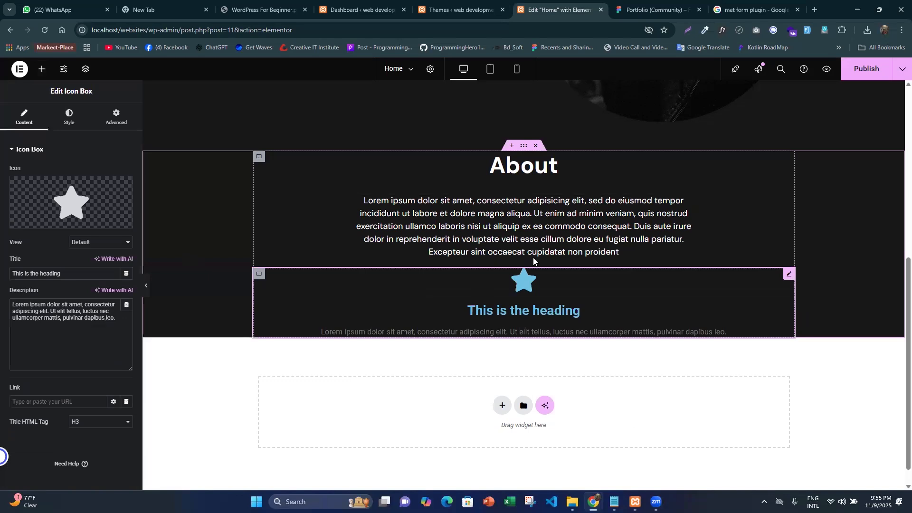
{"action": "scroll", "coordinate": [533, 258], "scroll_direction": "down", "scroll_amount": 1}
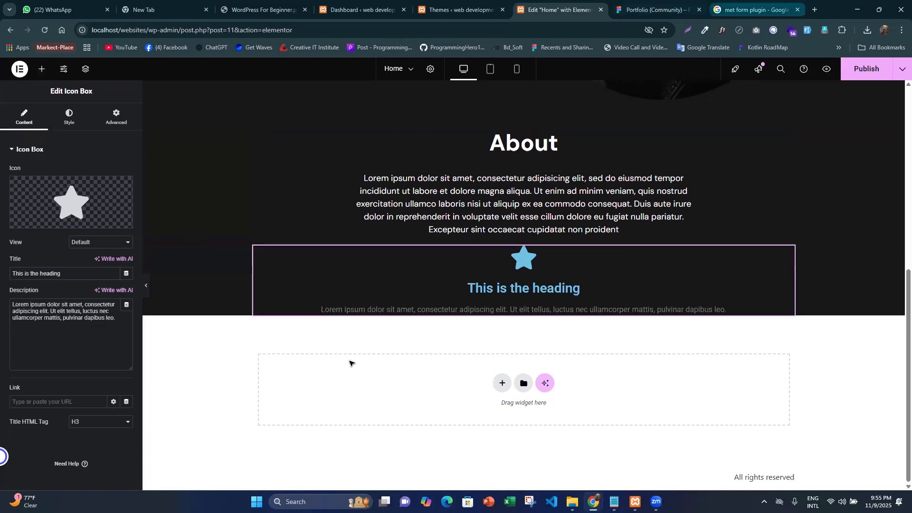
- Search the icon library for "user" and insert the User alt icon into the Icon Box
{"action": "key", "text": "ctrl+Tab"}
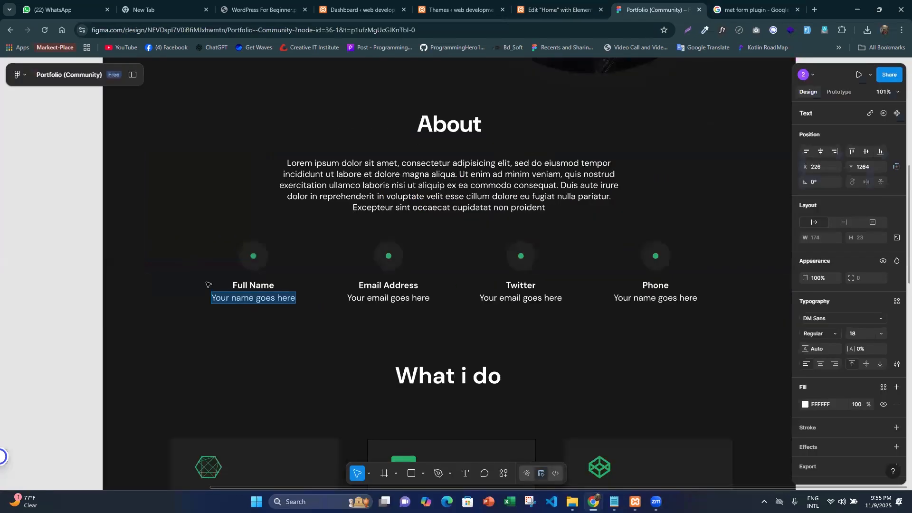
{"action": "left_click", "coordinate": [561, 7]}
{"action": "mouse_move", "coordinate": [82, 205]}
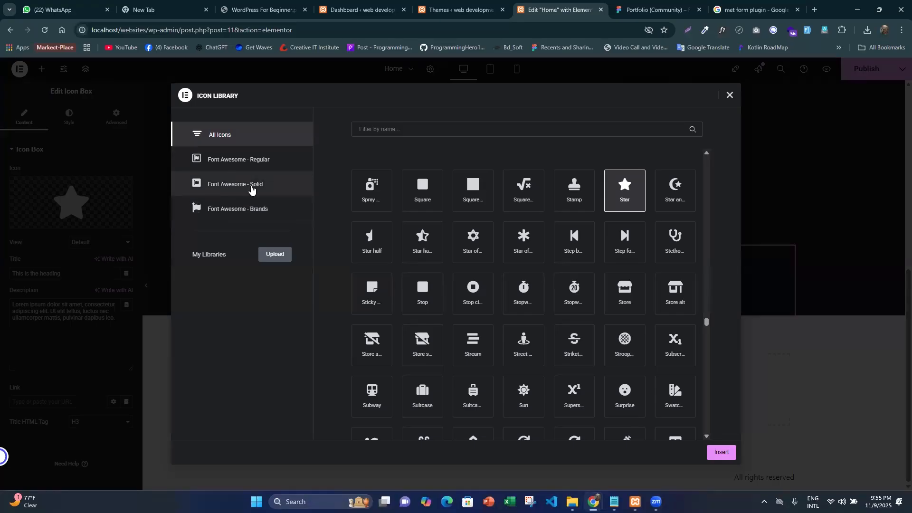
{"action": "left_click", "coordinate": [476, 125]}
{"action": "type", "text": "author"}
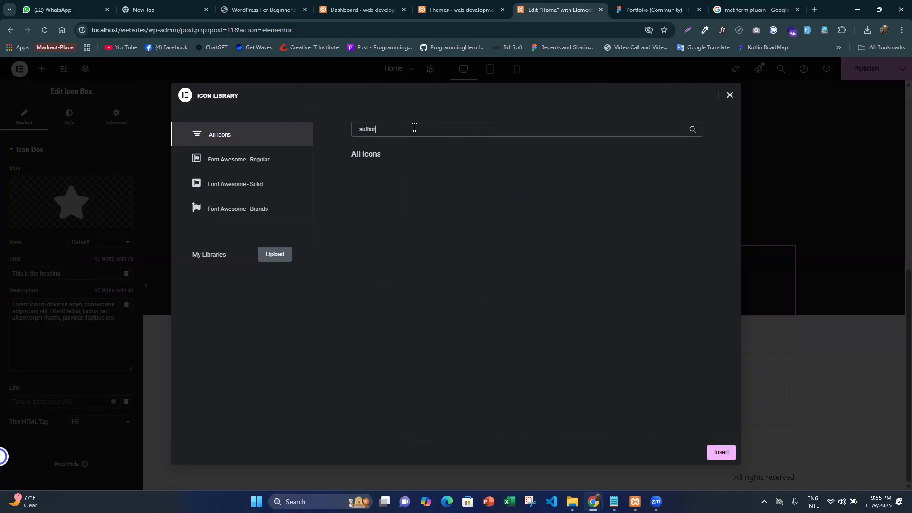
{"action": "left_click_drag", "start_coordinate": [413, 126], "coordinate": [331, 131]}
{"action": "key", "text": "BackSpace"}
{"action": "type", "text": "user"}
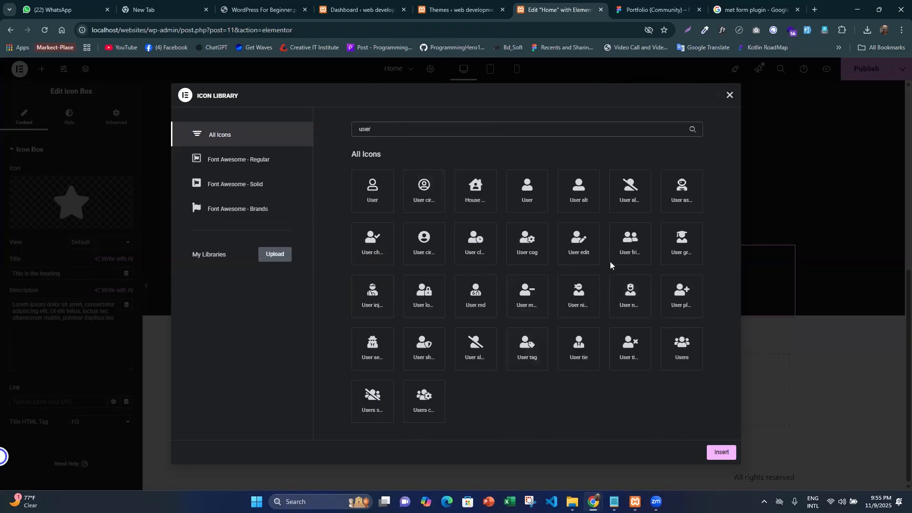
{"action": "left_click", "coordinate": [577, 194]}
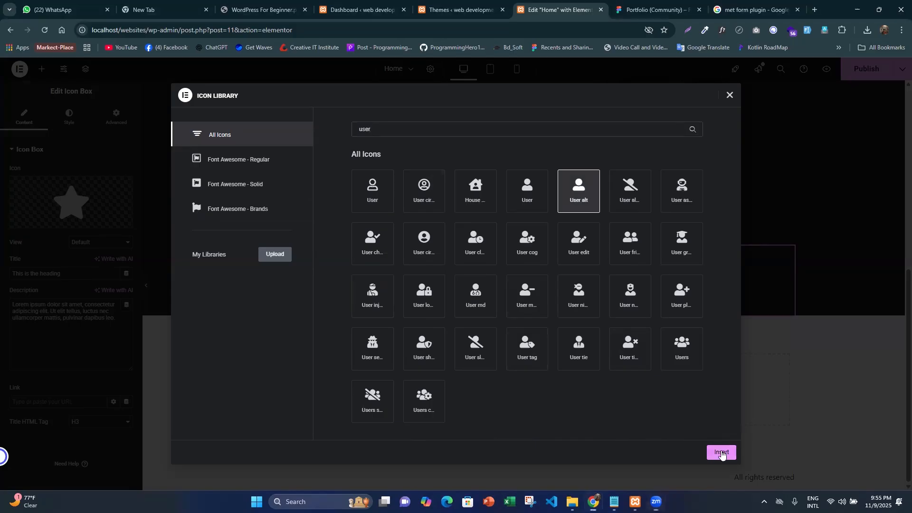
{"action": "left_click", "coordinate": [721, 453]}
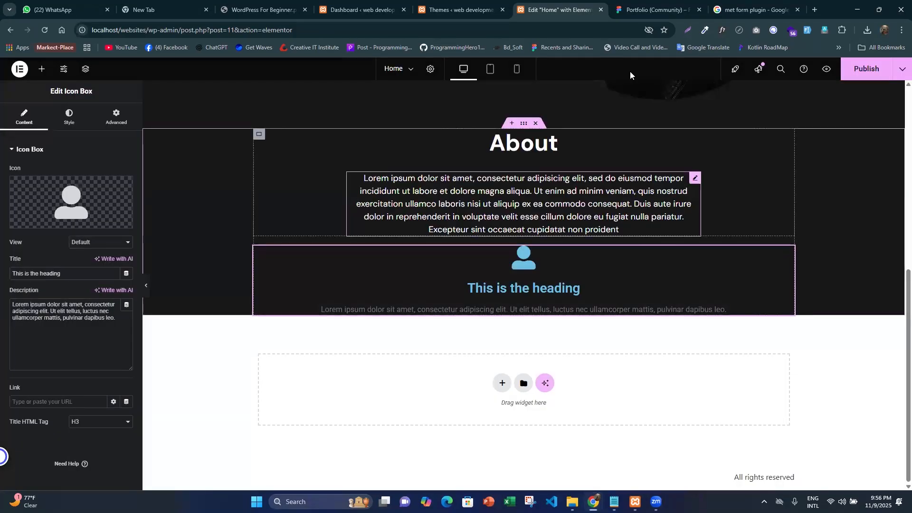
- Clear the Icon Box's placeholder title and replace its description with "Your name goes here"
{"action": "left_click_drag", "start_coordinate": [76, 274], "coordinate": [1, 248]}
{"action": "key", "text": "BackSpace"}
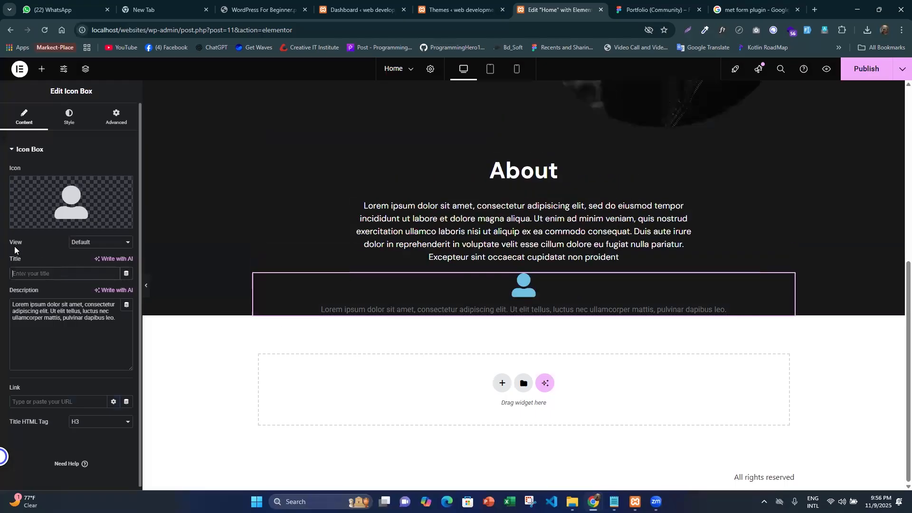
{"action": "left_click_drag", "start_coordinate": [12, 305], "coordinate": [53, 318]}
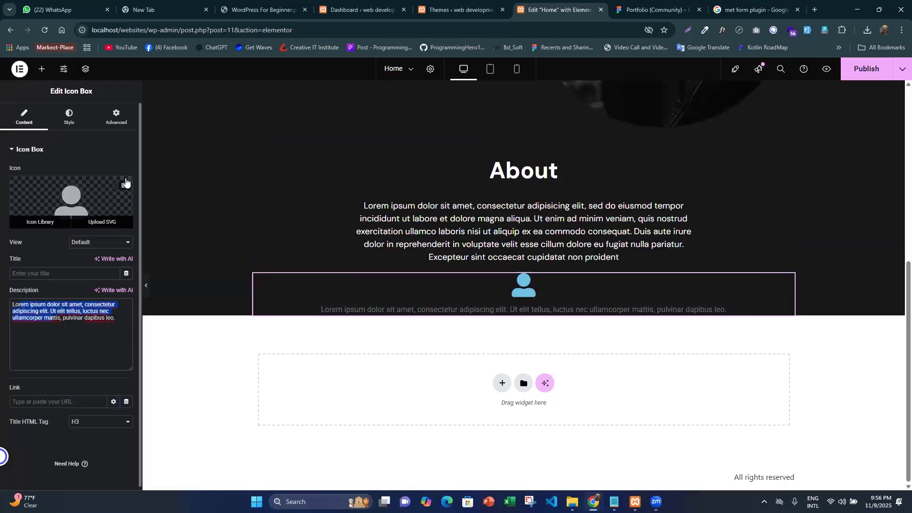
{"action": "key", "text": "ctrl+a"}
{"action": "key", "text": "BackSpace"}
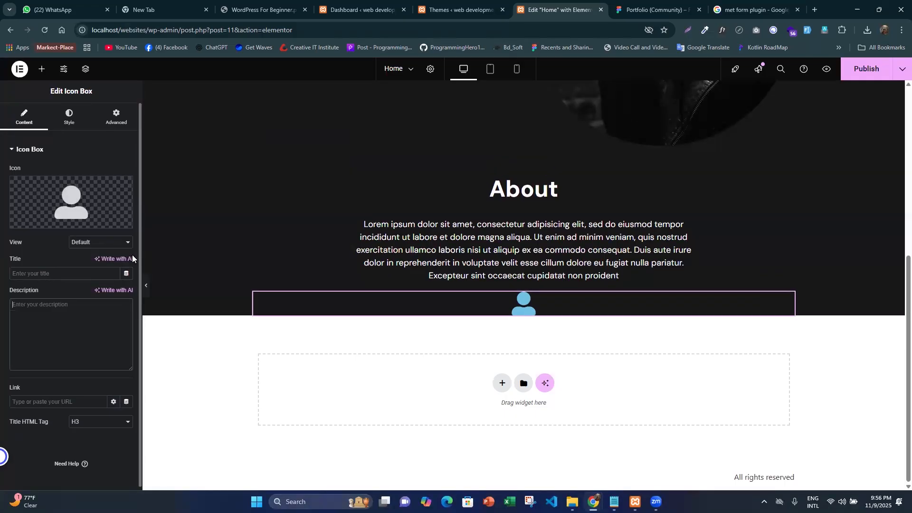
{"action": "key", "text": "ctrl+v"}
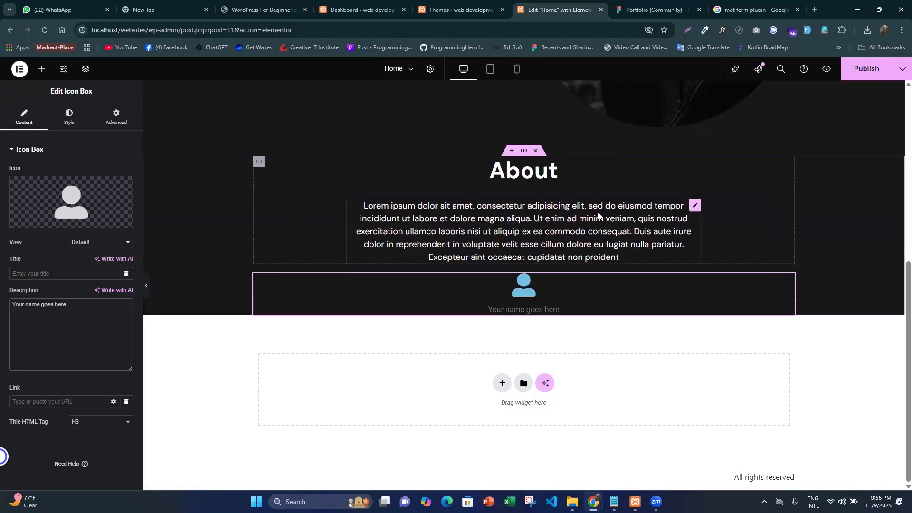
- Check the first contact item's label in Figma, and set the Icon Box title to "Full Name" in the Elementor editor
{"action": "left_click", "coordinate": [655, 9]}
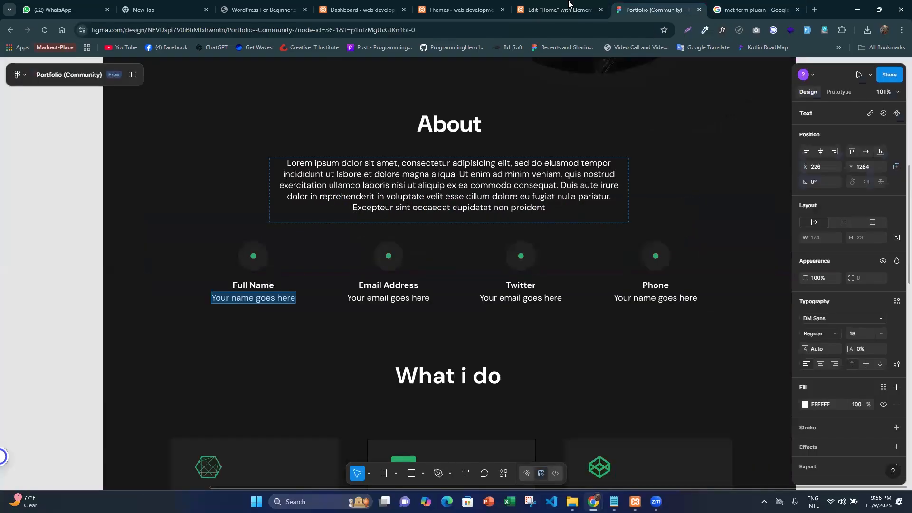
{"action": "left_click", "coordinate": [568, 9]}
{"action": "left_click", "coordinate": [38, 275]}
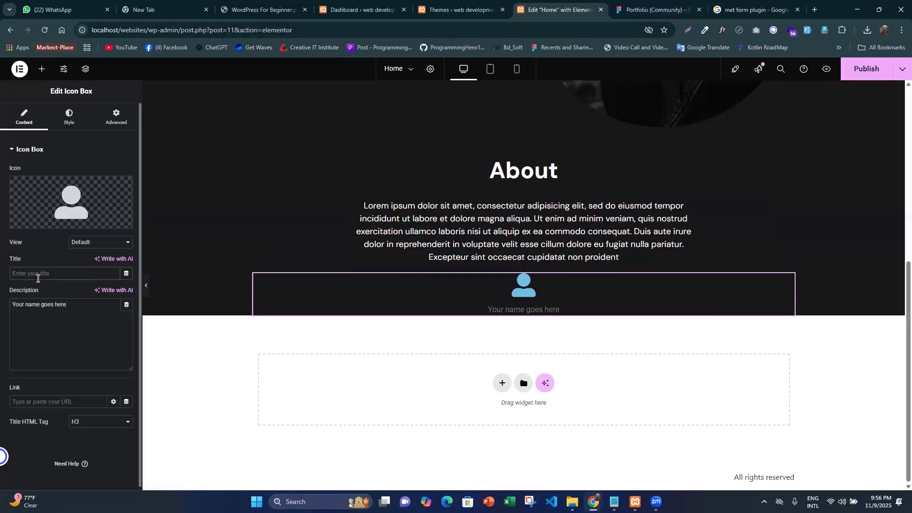
{"action": "type", "text": "Full"}
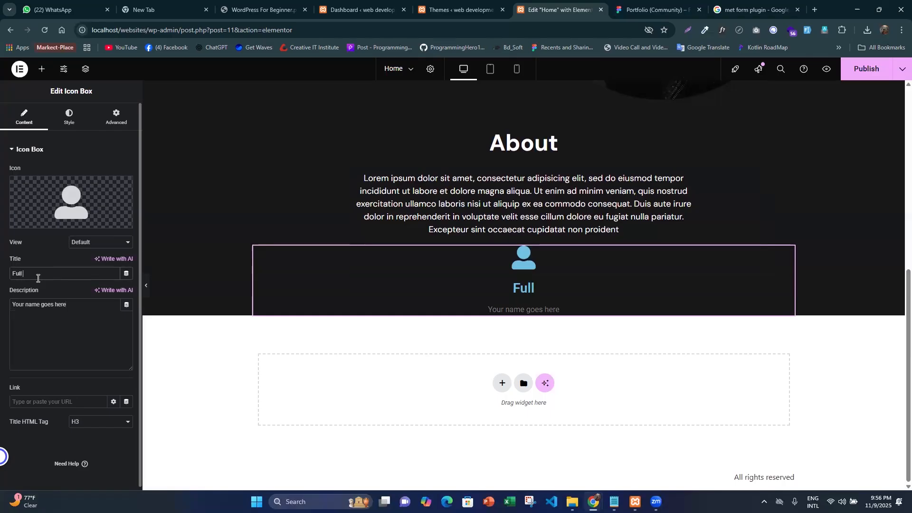
{"action": "type", "text": " nam"}
{"action": "key", "text": "BackSpace"}
{"action": "key", "text": "BackSpace"}
{"action": "key", "text": "BackSpace"}
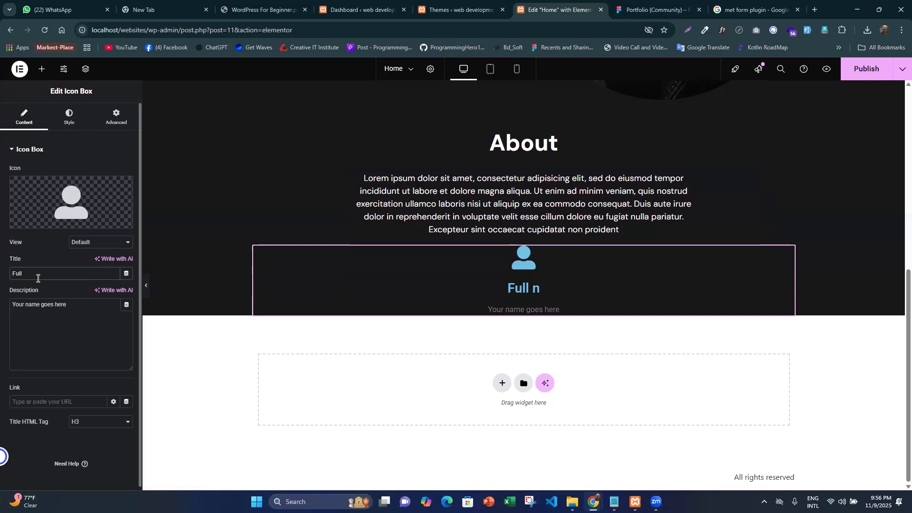
{"action": "type", "text": "Name"}
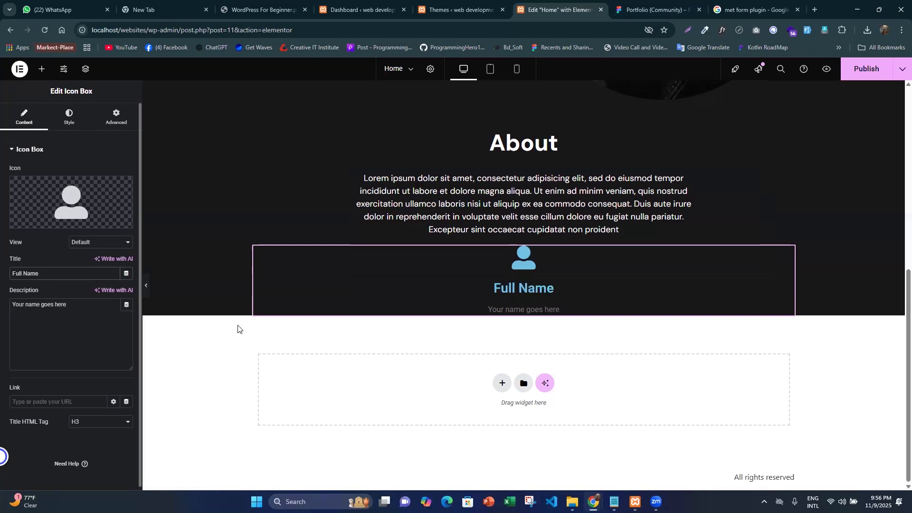
{"action": "left_click", "coordinate": [27, 273]}
{"action": "key", "text": "BackSpace"}
{"action": "type", "text": "n"}
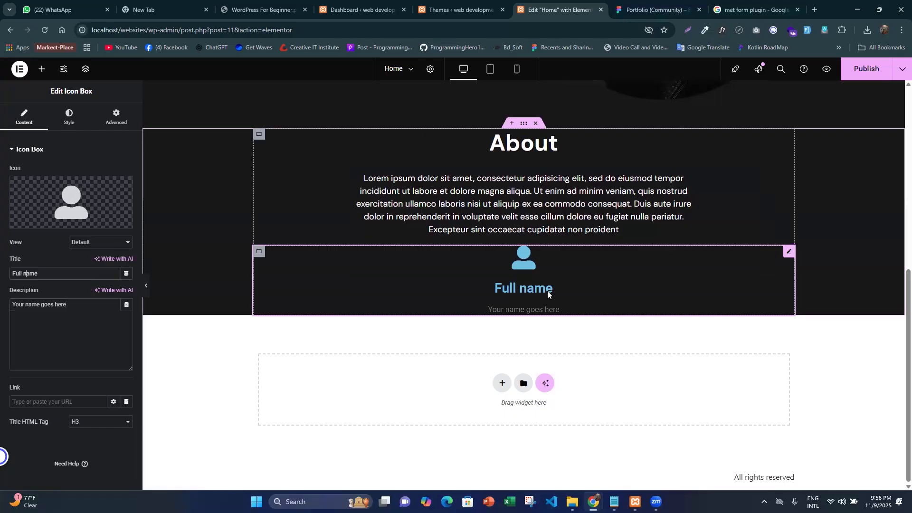
{"action": "key", "text": "BackSpace"}
{"action": "type", "text": "N"}
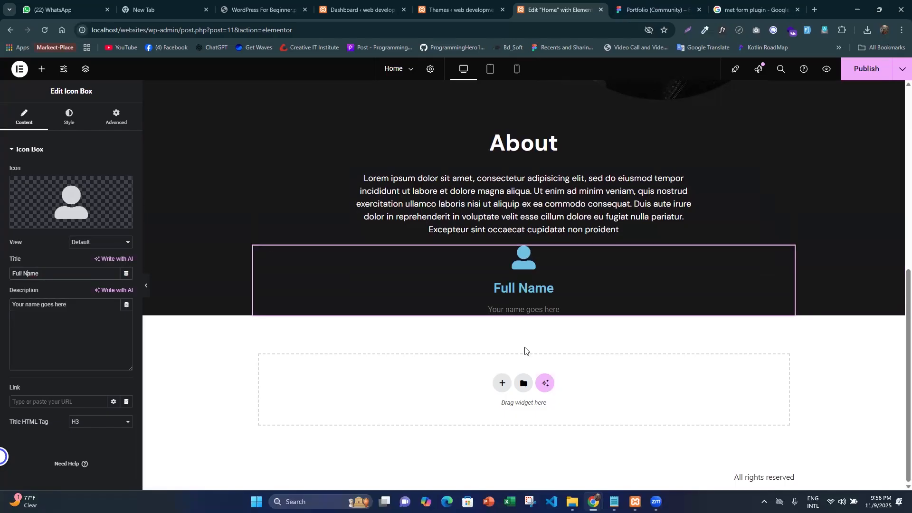
- Switch to Figma and inspect the typography and fill colour of the Full Name label and its description
{"action": "left_click", "coordinate": [640, 9]}
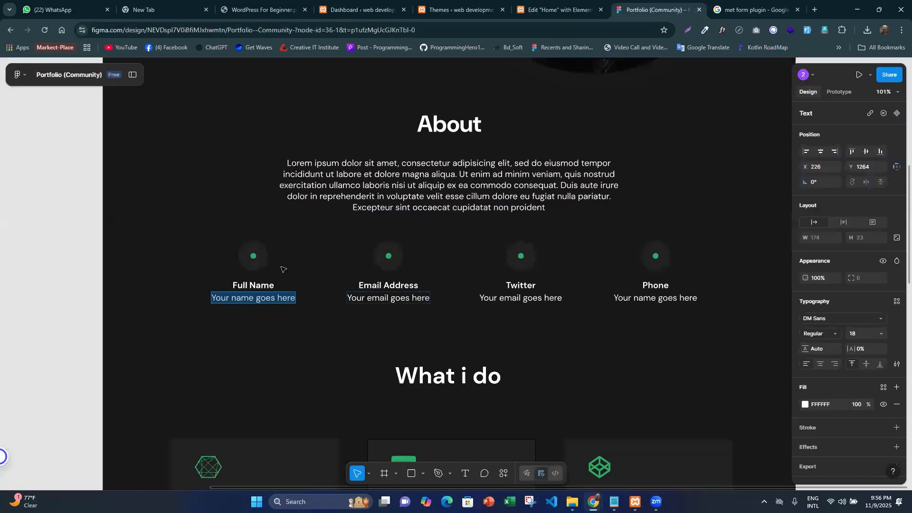
{"action": "left_click", "coordinate": [560, 9]}
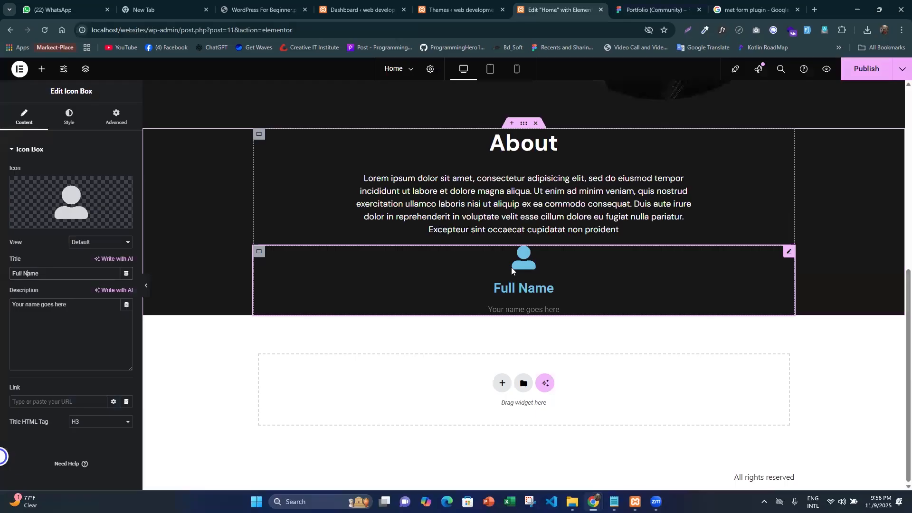
{"action": "left_click", "coordinate": [655, 4]}
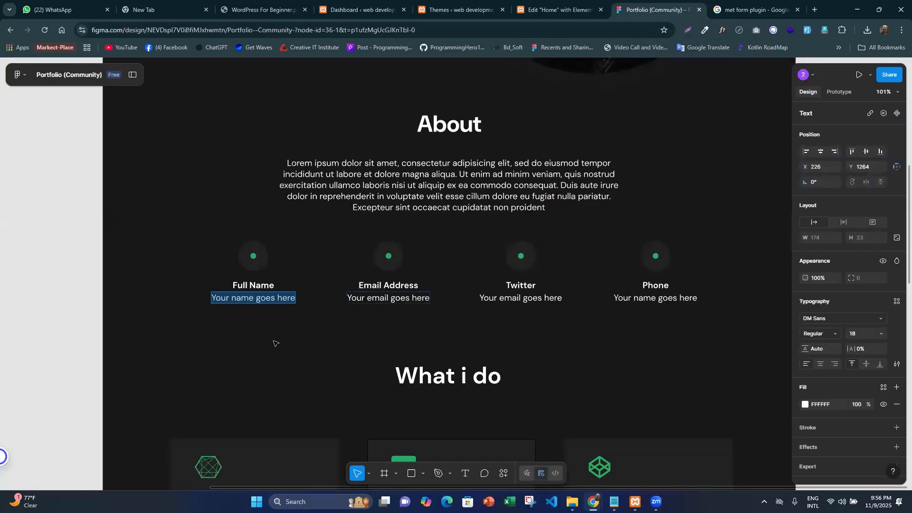
{"action": "left_click", "coordinate": [266, 298]}
{"action": "left_click", "coordinate": [264, 286]}
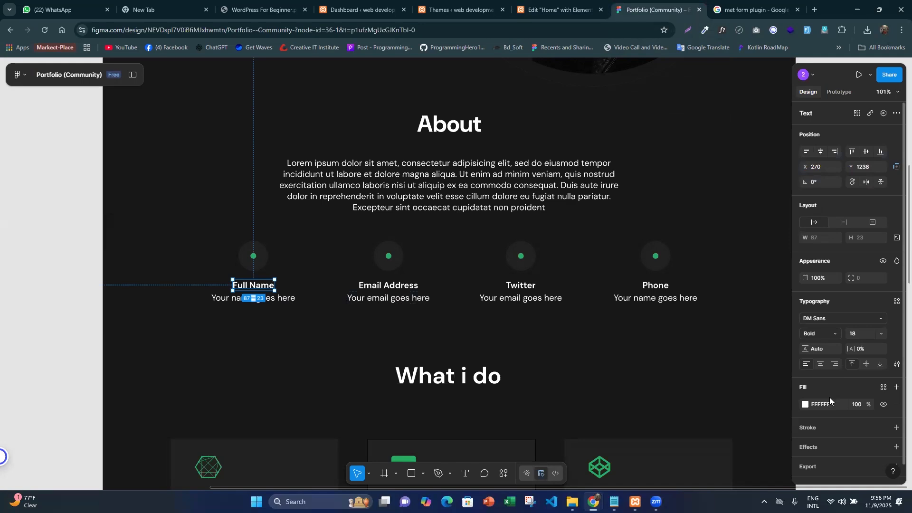
{"action": "left_click", "coordinate": [282, 299]}
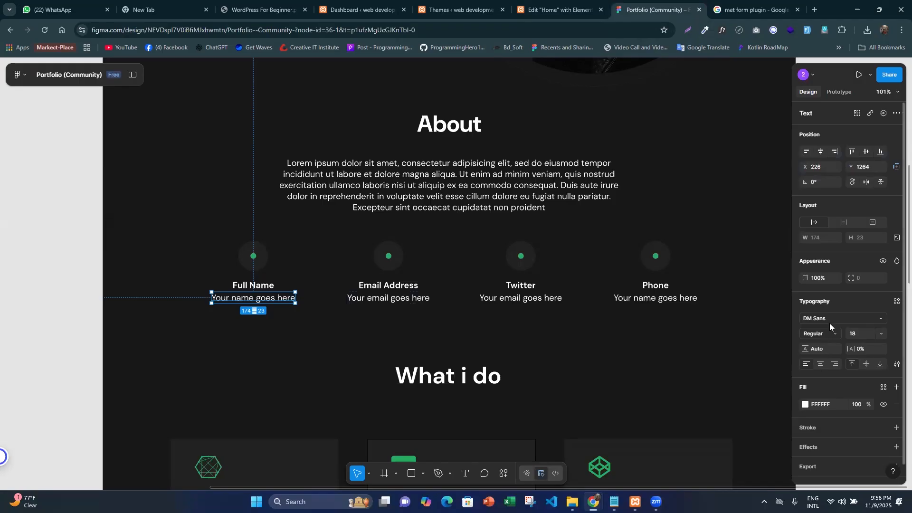
- Return to the Elementor editor and set the Icon Box icon's primary colour to the global Accent colour
{"action": "left_click", "coordinate": [522, 13]}
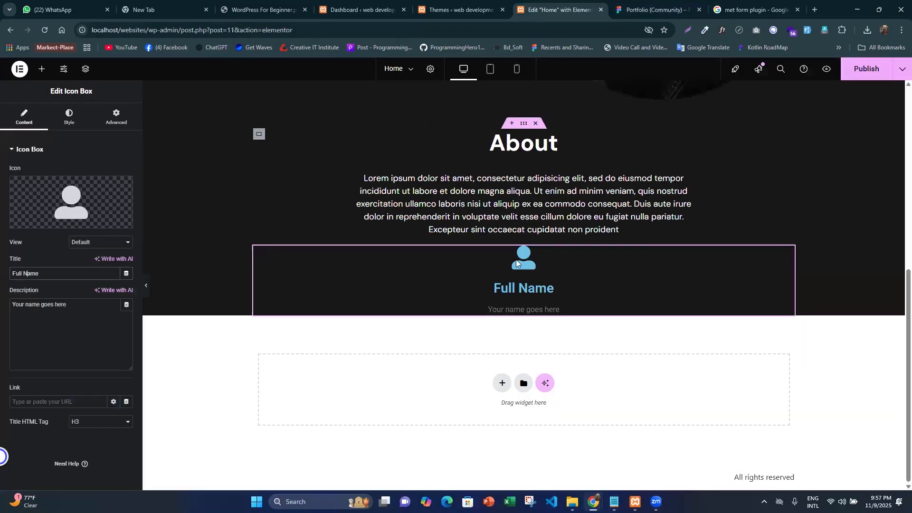
{"action": "left_click", "coordinate": [69, 117]}
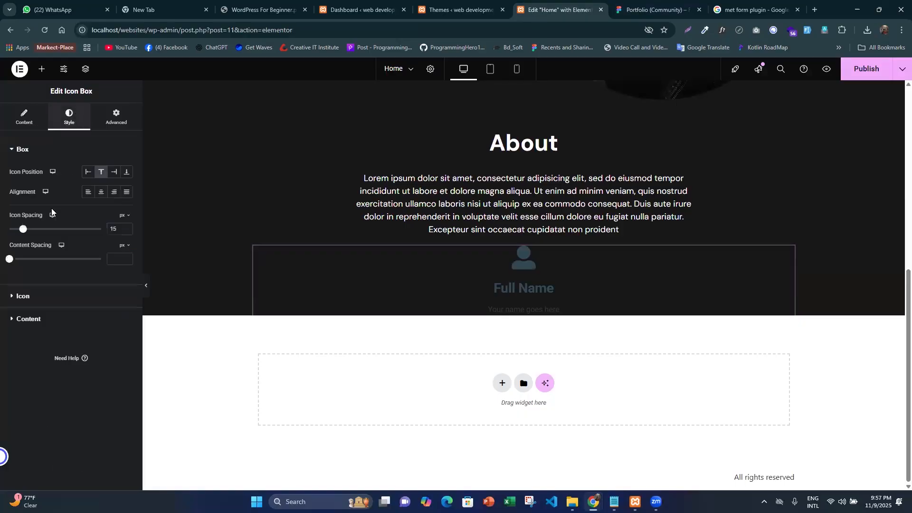
{"action": "left_click", "coordinate": [28, 296]}
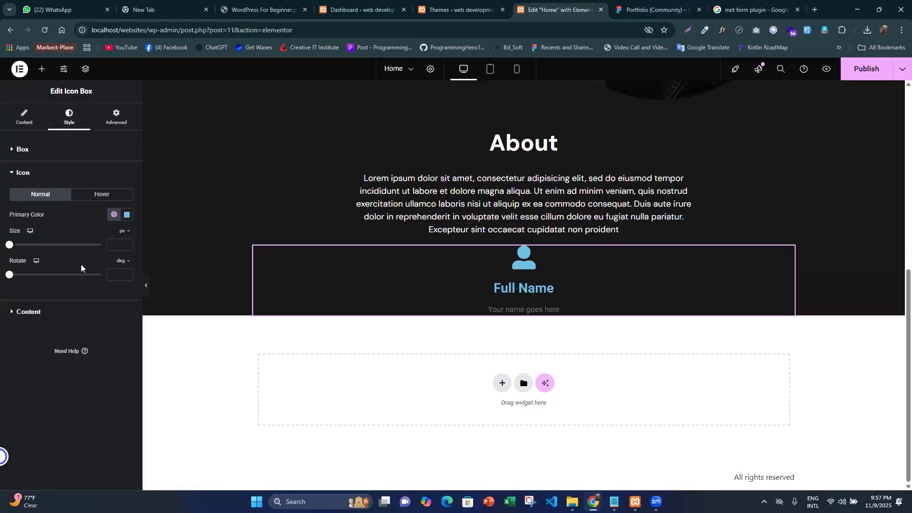
{"action": "left_click", "coordinate": [114, 214]}
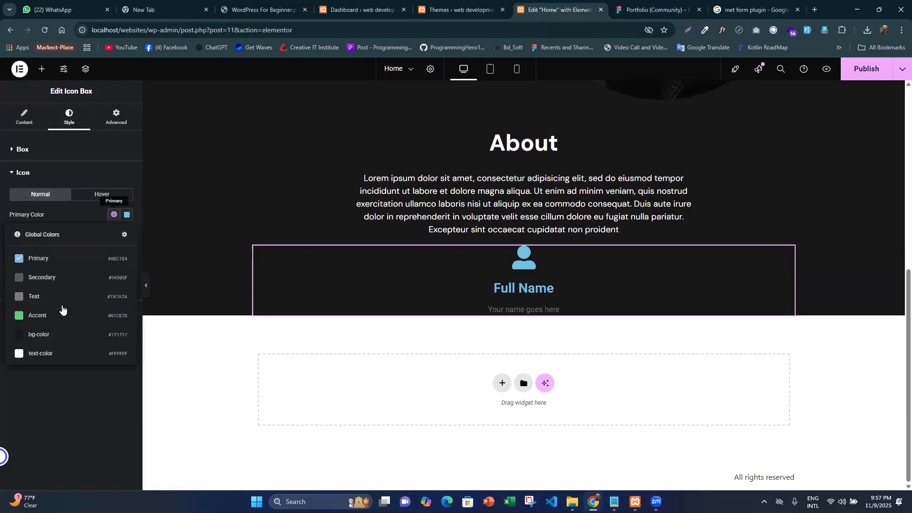
{"action": "left_click", "coordinate": [59, 319]}
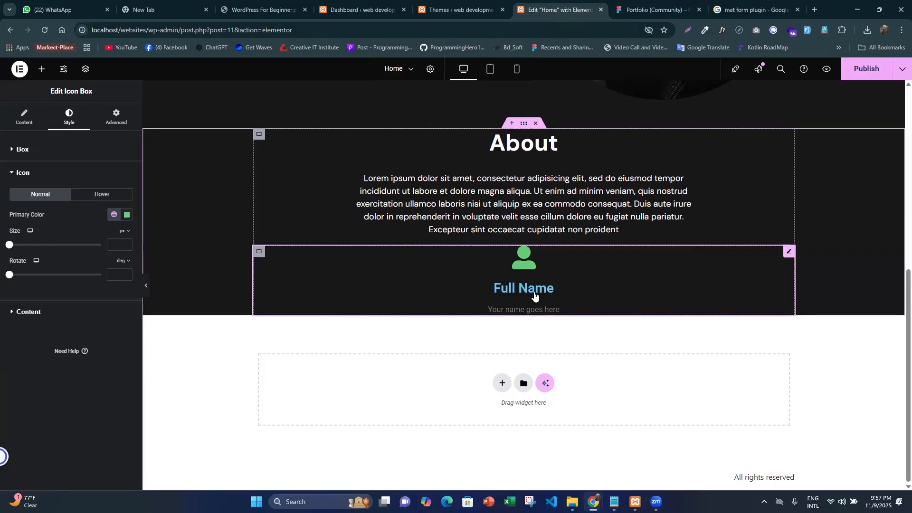
- Set the Icon Box title's typography to DM Sans at 18 px and choose its font weight
{"action": "left_click", "coordinate": [28, 313]}
{"action": "left_click_drag", "start_coordinate": [14, 220], "coordinate": [30, 314]}
{"action": "left_click_drag", "start_coordinate": [32, 403], "coordinate": [5, 350]}
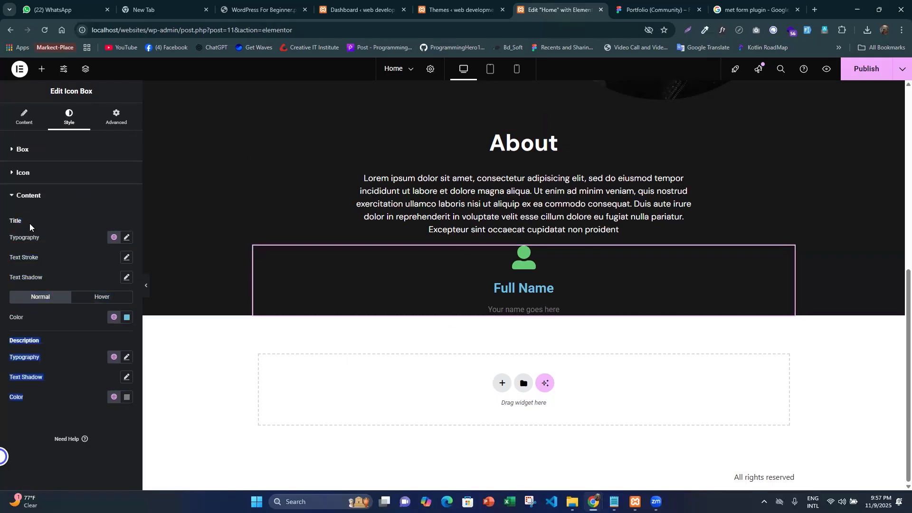
{"action": "left_click", "coordinate": [126, 237]}
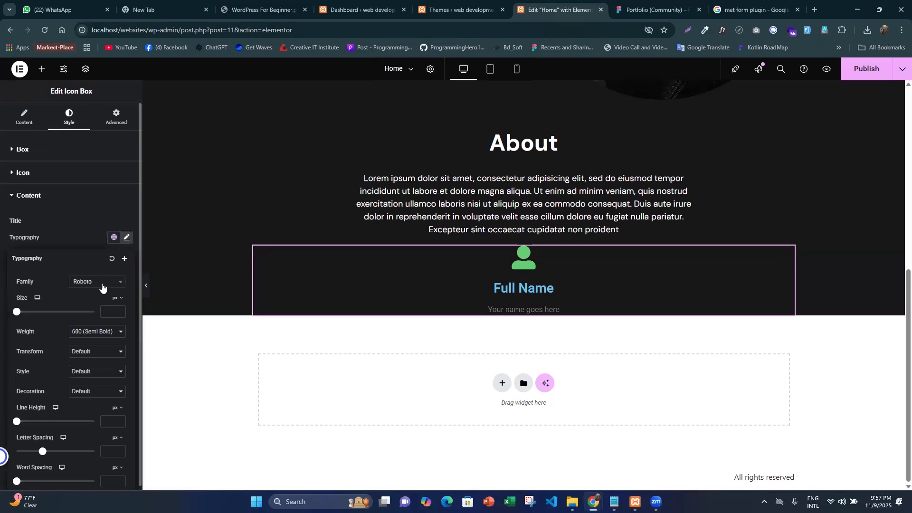
{"action": "left_click", "coordinate": [102, 286]}
{"action": "type", "text": "dm sa"}
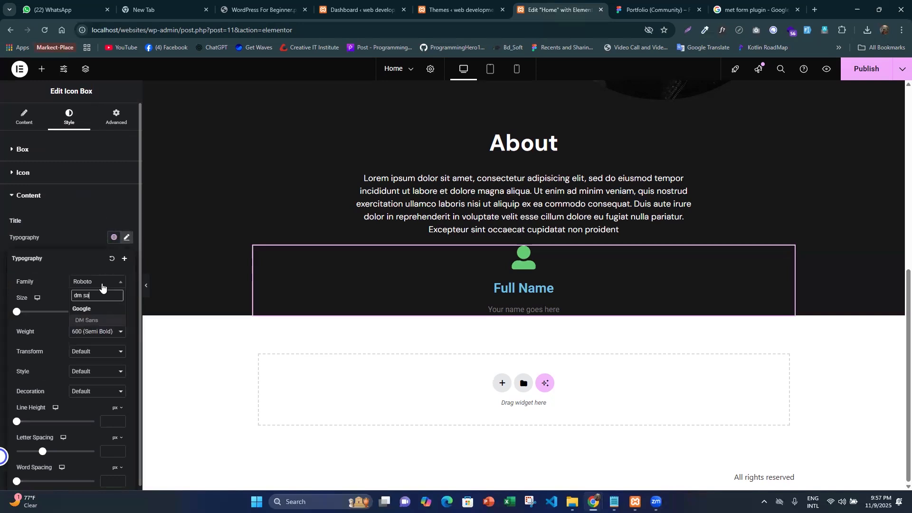
{"action": "key", "text": "Return"}
{"action": "type", "text": "18"}
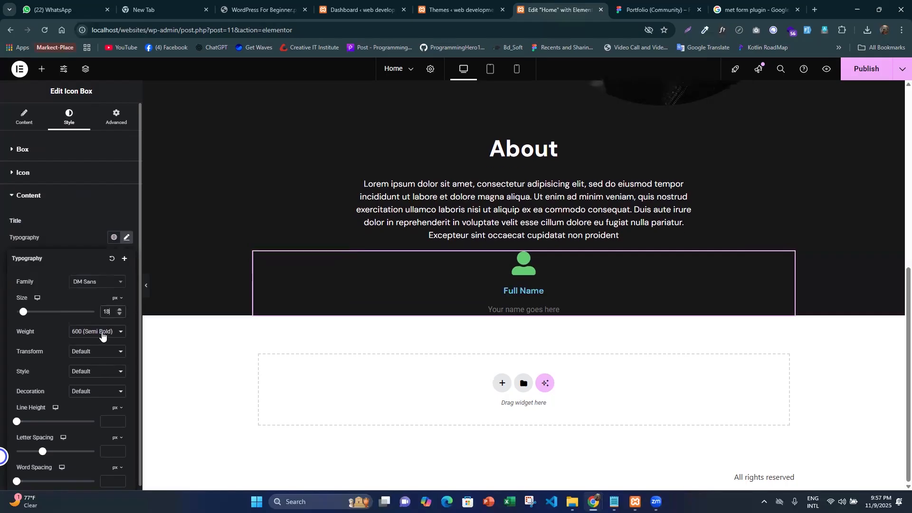
{"action": "left_click", "coordinate": [102, 332]}
{"action": "left_click", "coordinate": [90, 411]}
{"action": "left_click", "coordinate": [40, 217]}
- Apply the global text-color (#FFFFFF) to the Icon Box title
{"action": "left_click", "coordinate": [126, 317]}
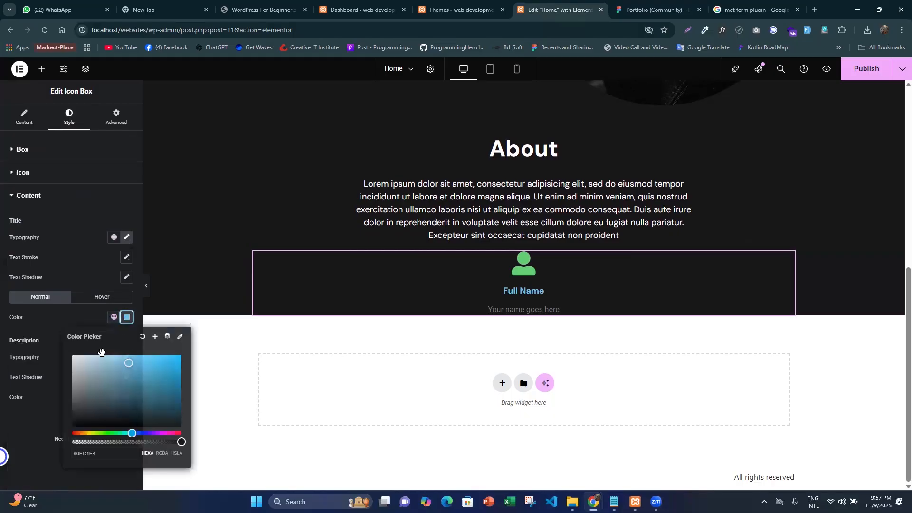
{"action": "left_click", "coordinate": [113, 317]}
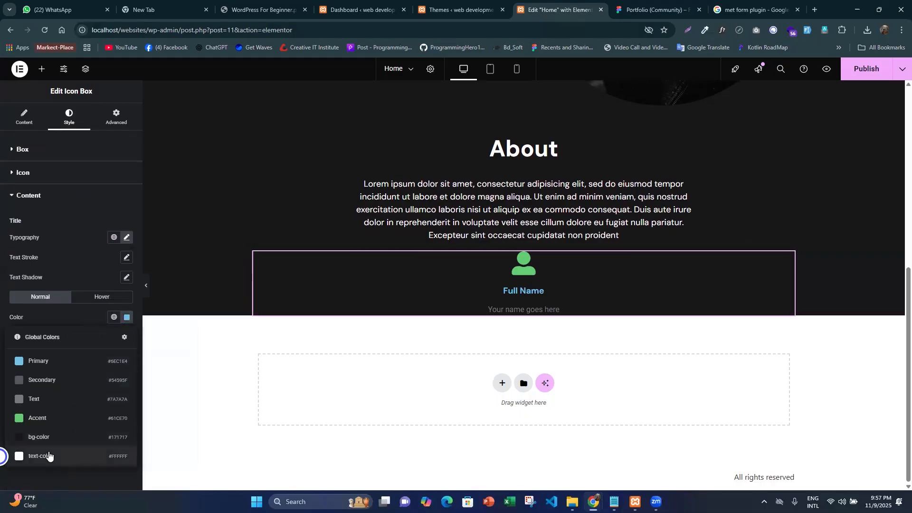
{"action": "left_click", "coordinate": [48, 455]}
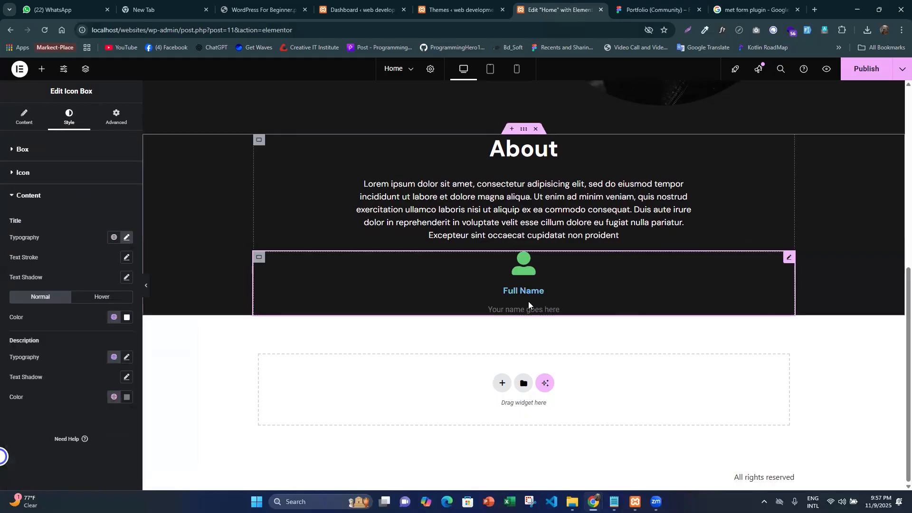
- Set the Icon Box description's typography to DM Sans at 18 px
{"action": "left_click", "coordinate": [126, 357]}
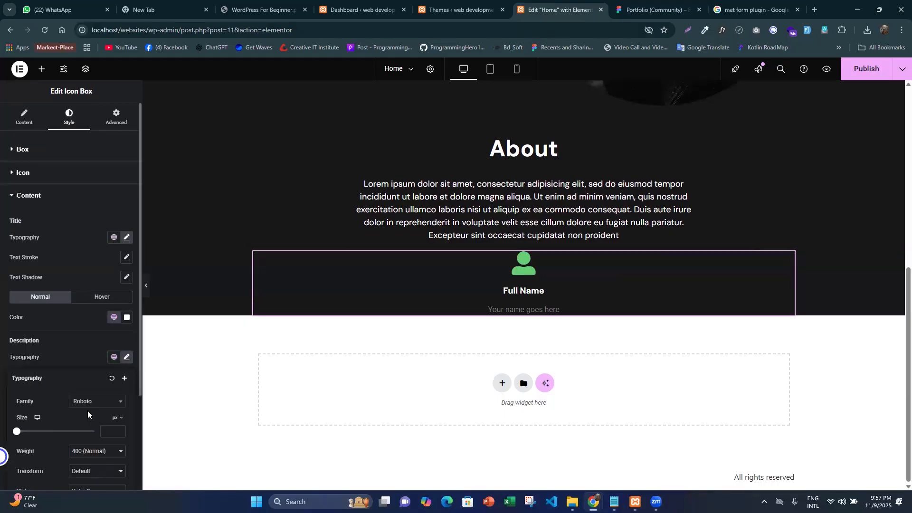
{"action": "left_click", "coordinate": [88, 404]}
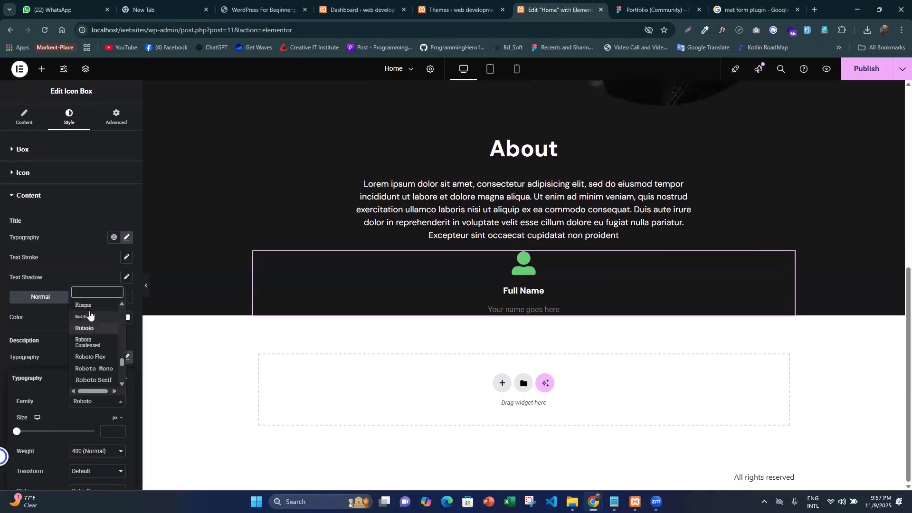
{"action": "type", "text": "sa"}
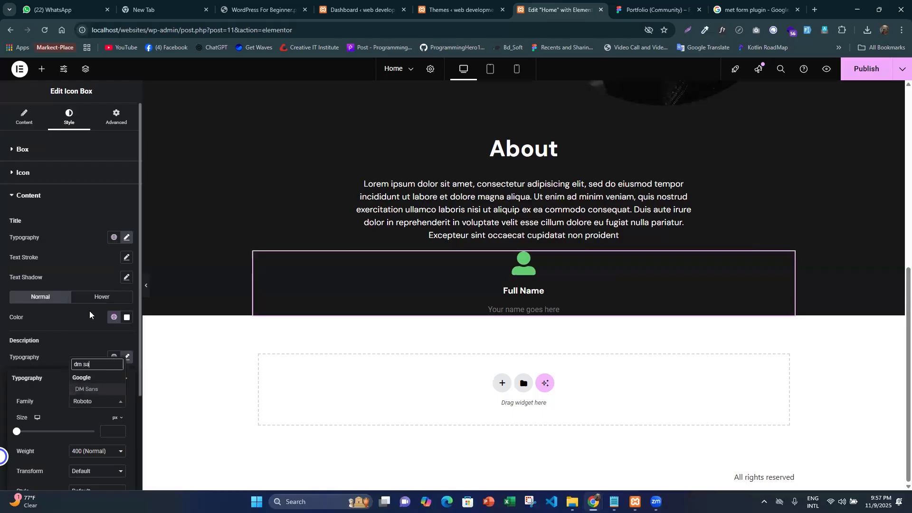
{"action": "key", "text": "BackSpace"}
{"action": "key", "text": "BackSpace"}
{"action": "key", "text": "BackSpace"}
{"action": "type", "text": "s"}
{"action": "key", "text": "Return"}
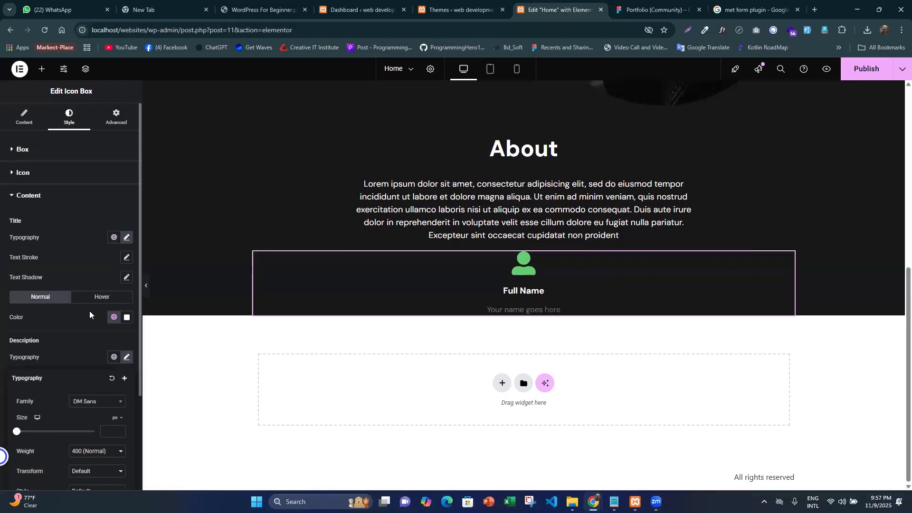
{"action": "scroll", "coordinate": [83, 354], "scroll_direction": "down", "scroll_amount": 3}
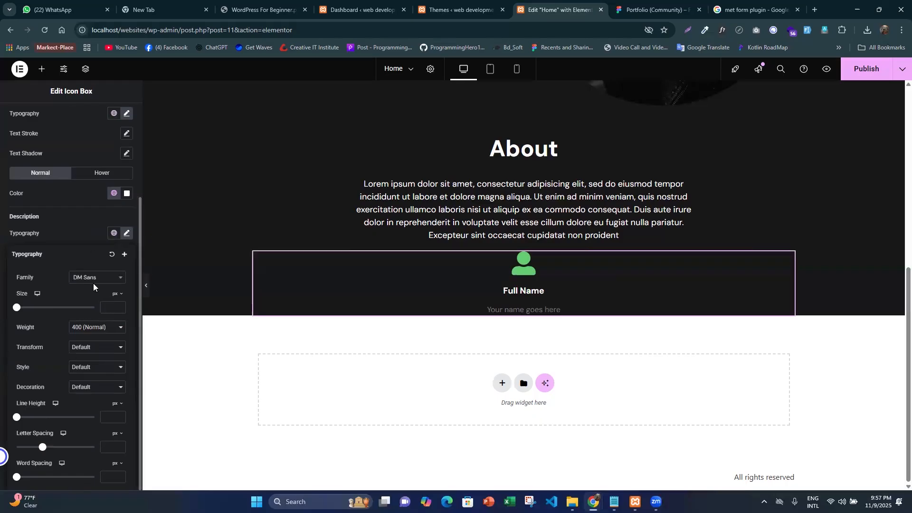
{"action": "left_click", "coordinate": [109, 309]}
{"action": "type", "text": "16"}
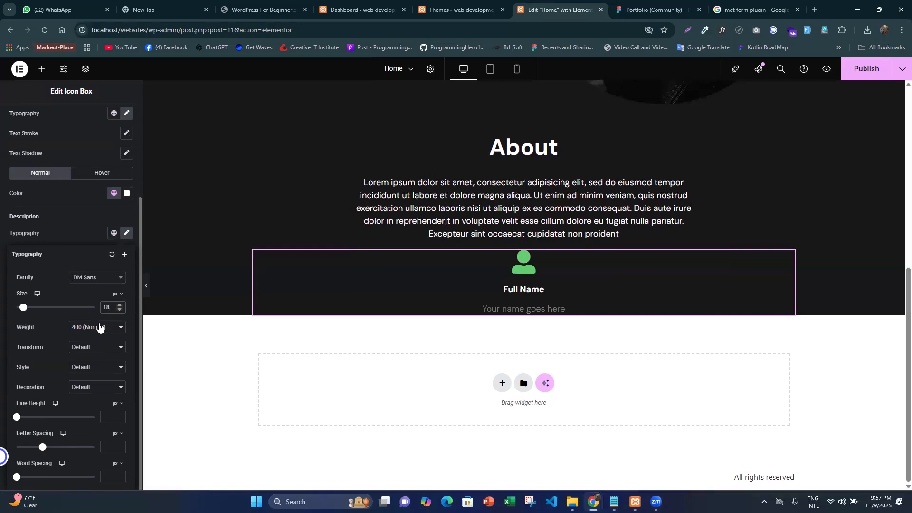
{"action": "left_click", "coordinate": [42, 224]}
- Apply the global text-color (#FFFFFF) to the Icon Box description
{"action": "left_click", "coordinate": [127, 271]}
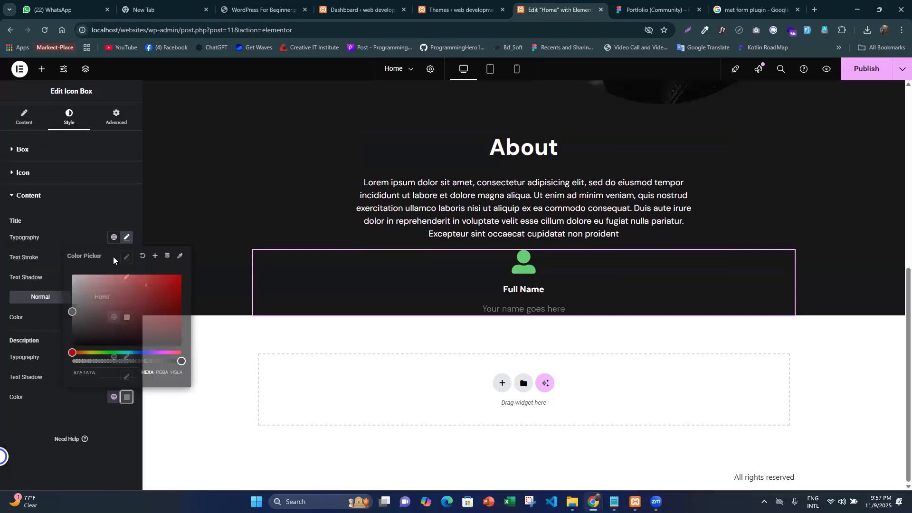
{"action": "left_click", "coordinate": [114, 237]}
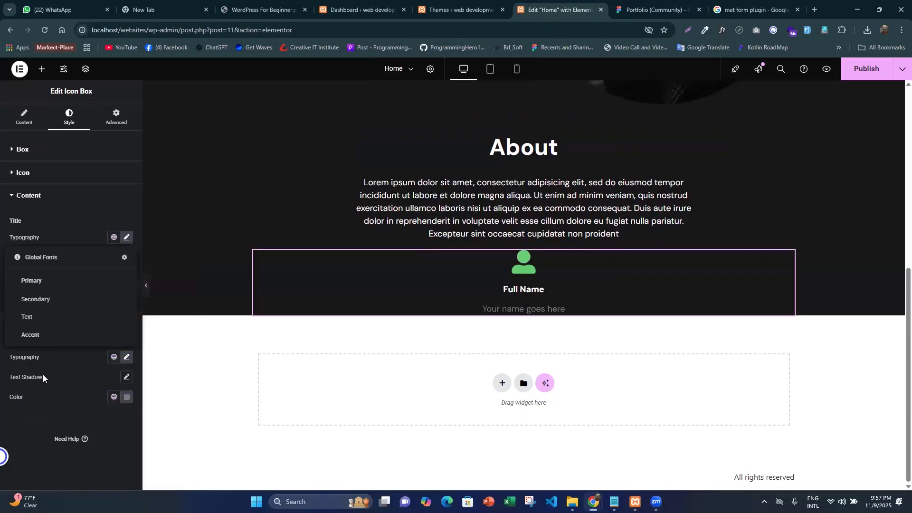
{"action": "left_click", "coordinate": [114, 237]}
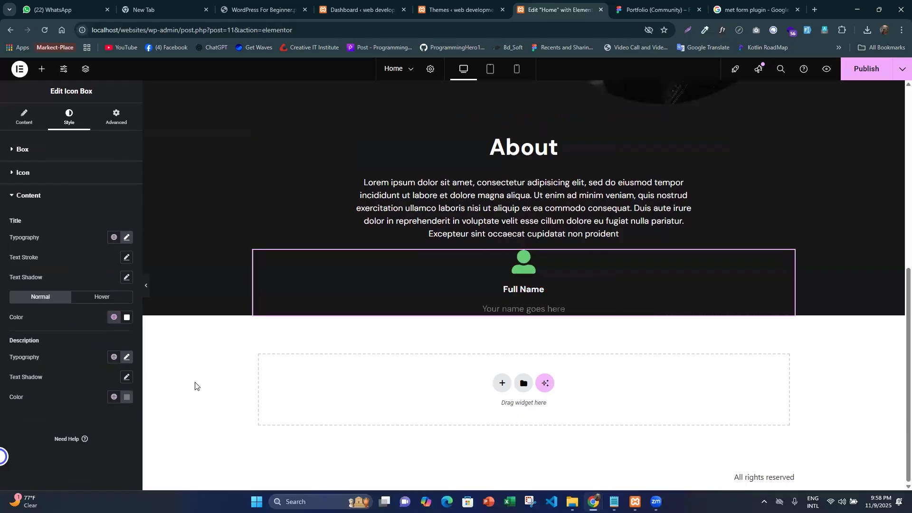
{"action": "left_click", "coordinate": [114, 397]}
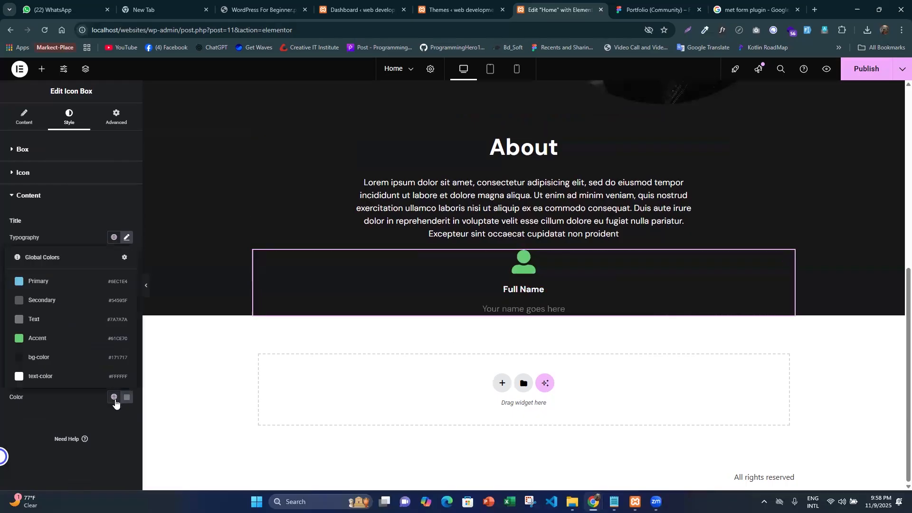
{"action": "left_click", "coordinate": [52, 376]}
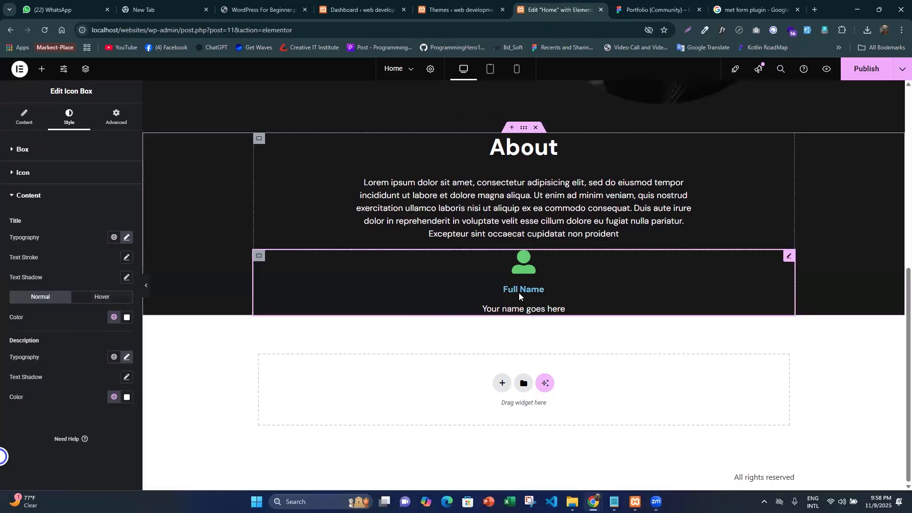
- Set the Icon Box title's hover color to white, #FFFFFFFC
{"action": "left_click", "coordinate": [95, 295]}
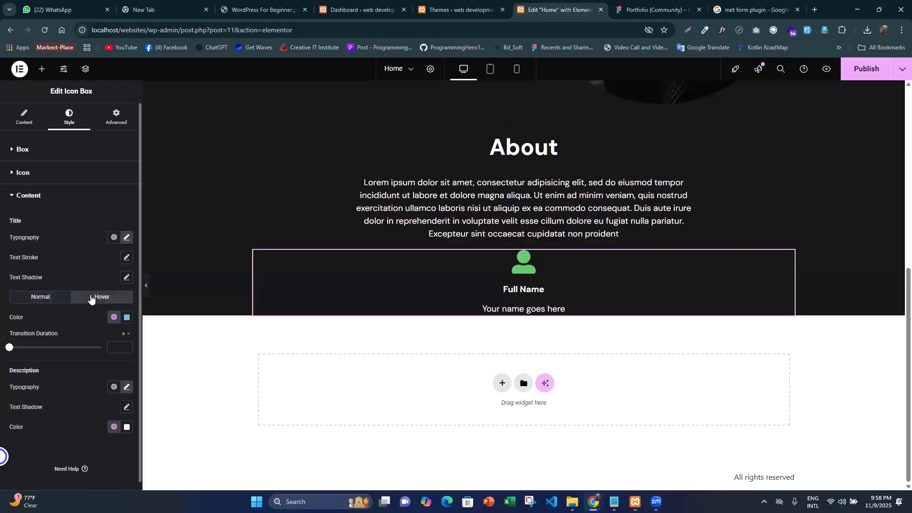
{"action": "left_click", "coordinate": [125, 319]}
{"action": "left_click_drag", "start_coordinate": [91, 383], "coordinate": [70, 353]}
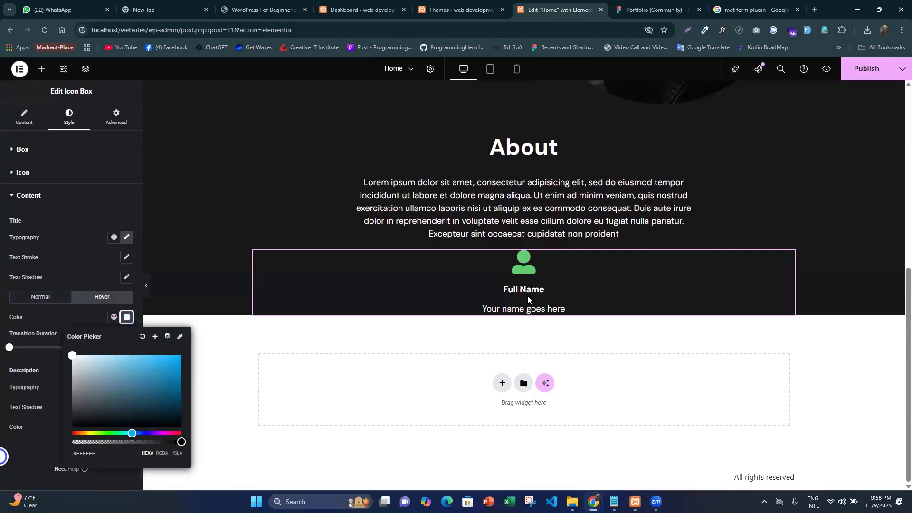
{"action": "left_click_drag", "start_coordinate": [144, 376], "coordinate": [174, 366]}
{"action": "left_click_drag", "start_coordinate": [177, 440], "coordinate": [30, 442]}
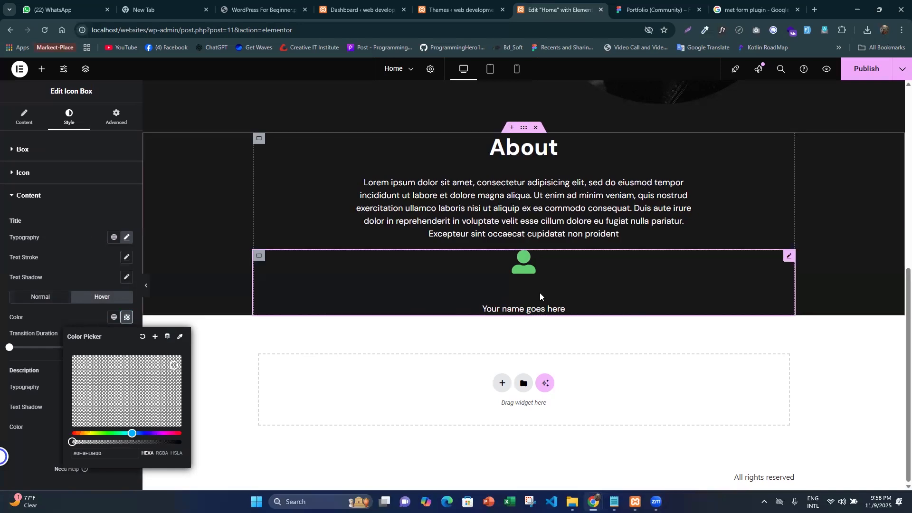
{"action": "left_click_drag", "start_coordinate": [126, 441], "coordinate": [177, 441]}
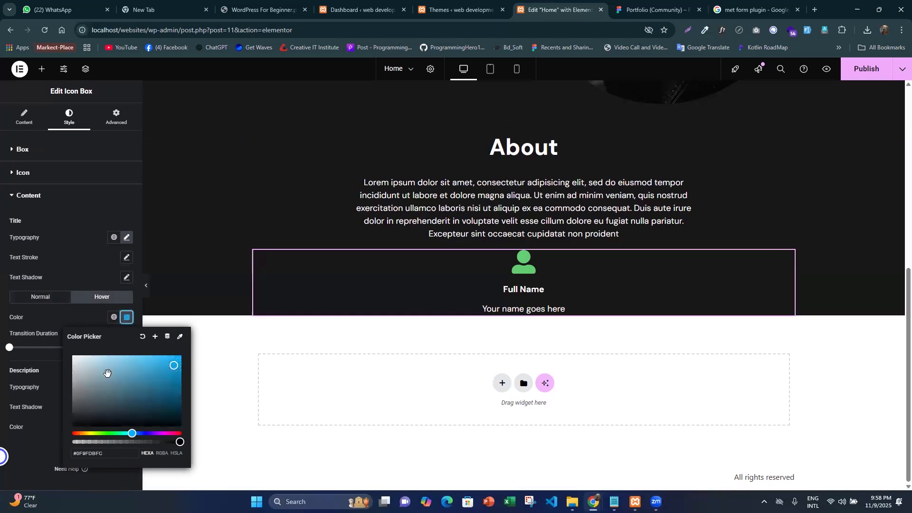
{"action": "left_click_drag", "start_coordinate": [107, 374], "coordinate": [72, 355]}
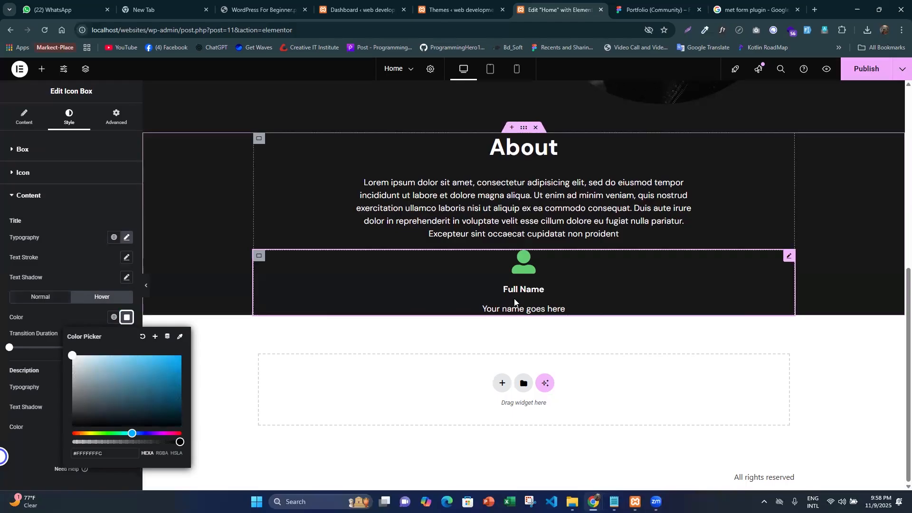
{"action": "left_click", "coordinate": [1, 275]}
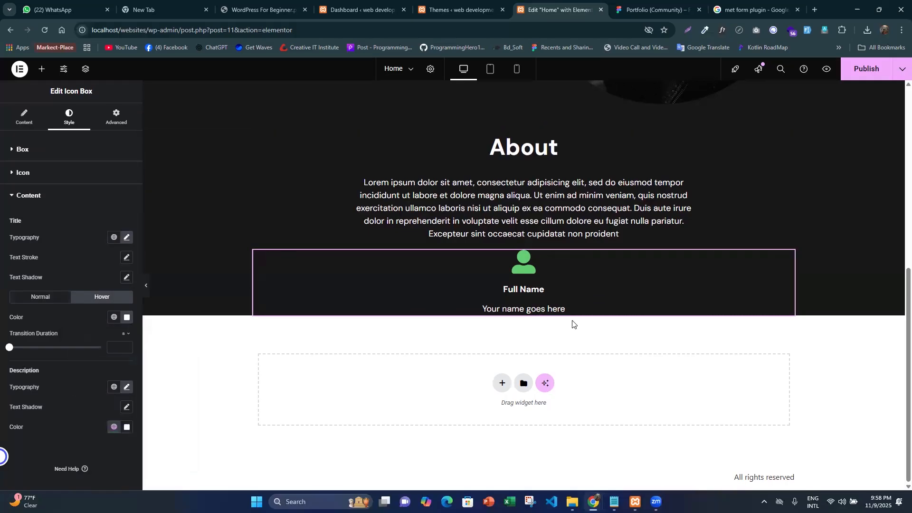
- Set the Icon Box's content spacing to 0 px and icon spacing to 15 px, checking against the Figma About section
{"action": "left_click", "coordinate": [656, 10]}
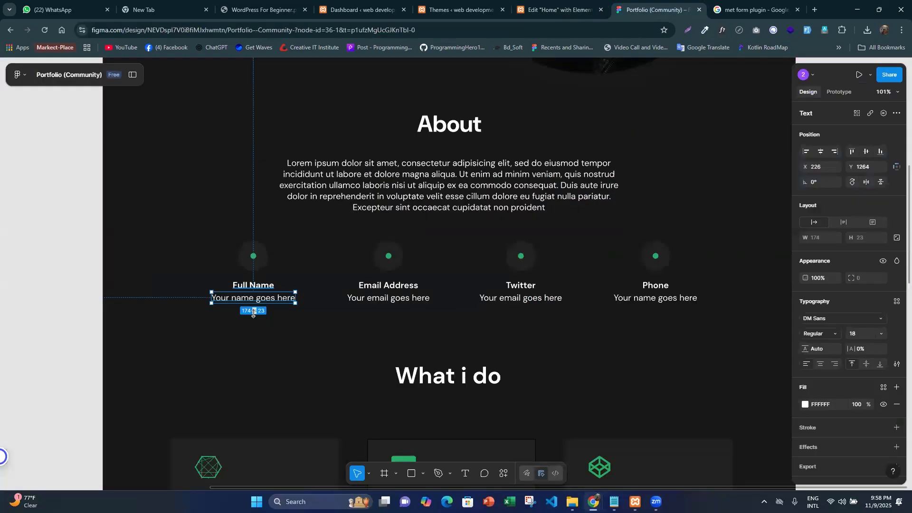
{"action": "left_click", "coordinate": [558, 9]}
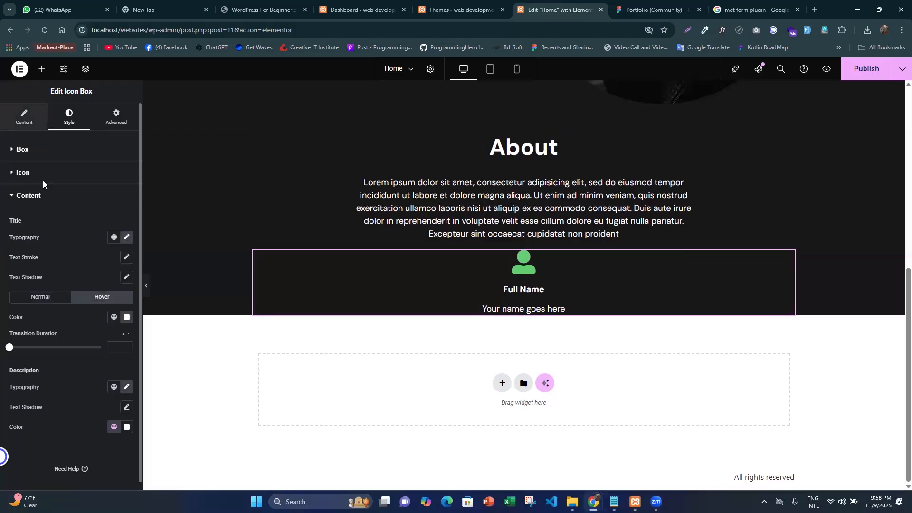
{"action": "left_click", "coordinate": [25, 116]}
{"action": "left_click", "coordinate": [74, 117]}
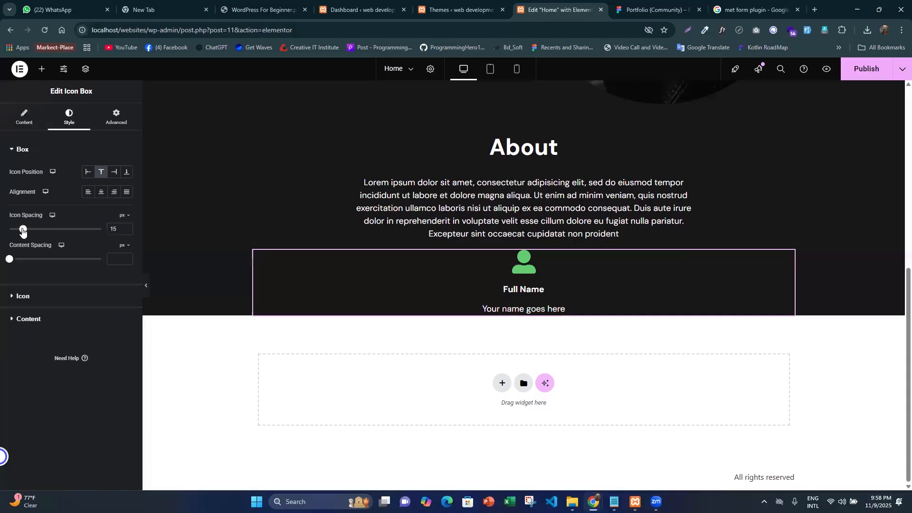
{"action": "left_click_drag", "start_coordinate": [22, 230], "coordinate": [0, 232]}
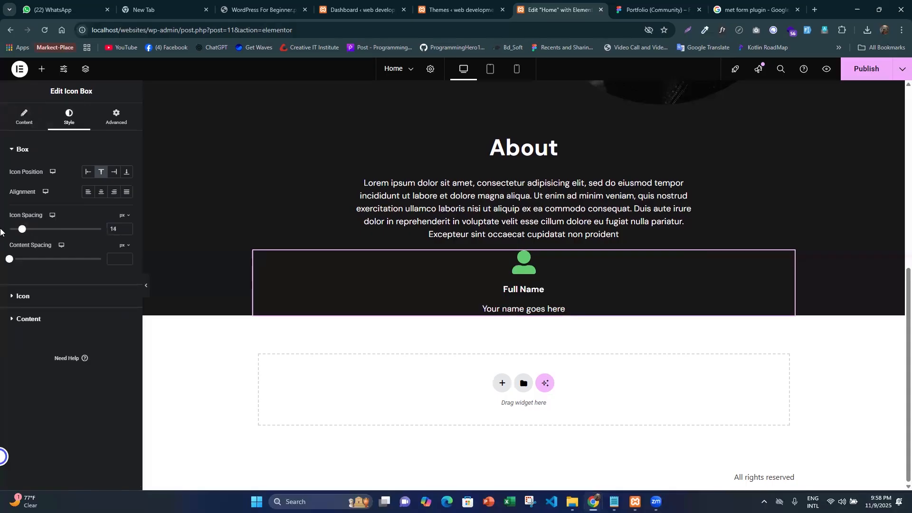
{"action": "left_click_drag", "start_coordinate": [9, 259], "coordinate": [1, 262]}
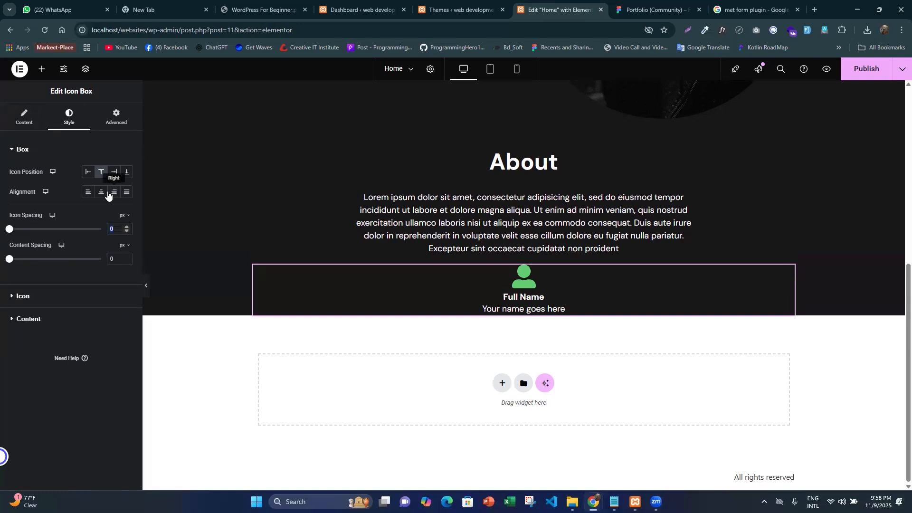
{"action": "type", "text": "15"}
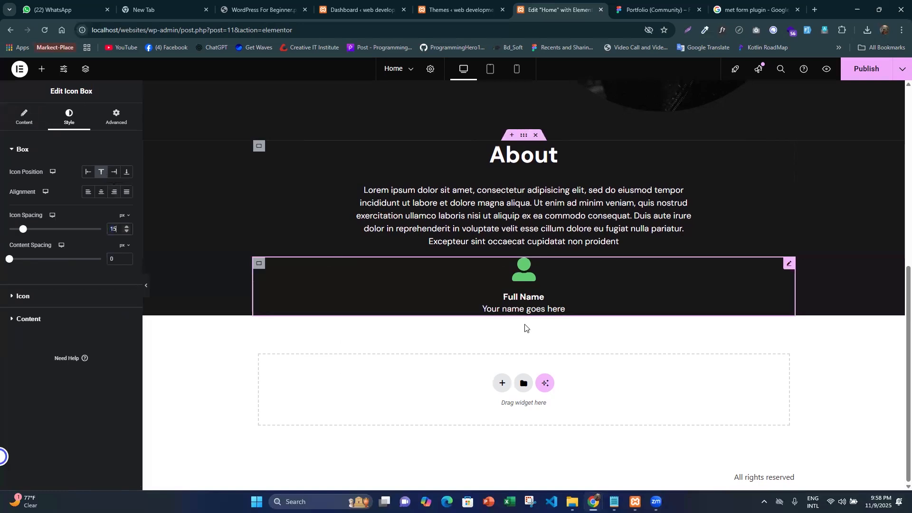
{"action": "left_click", "coordinate": [651, 7]}
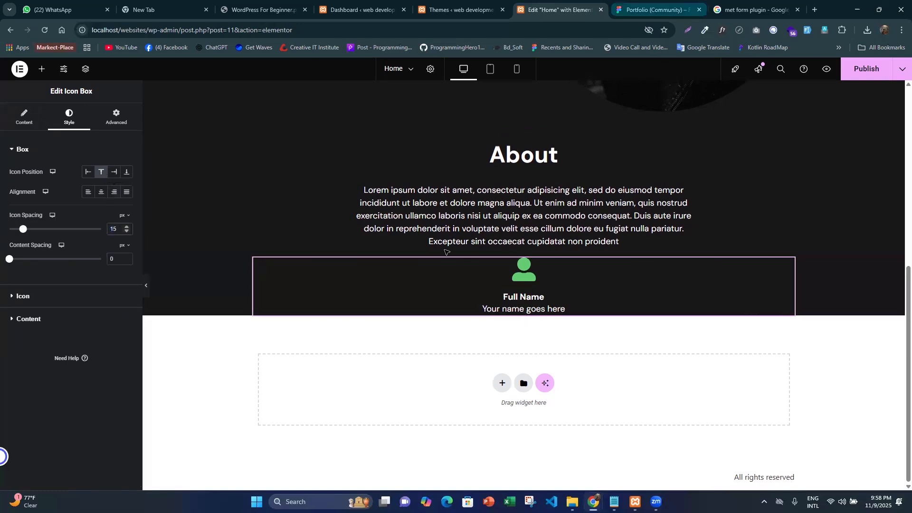
{"action": "left_click", "coordinate": [538, 11]}
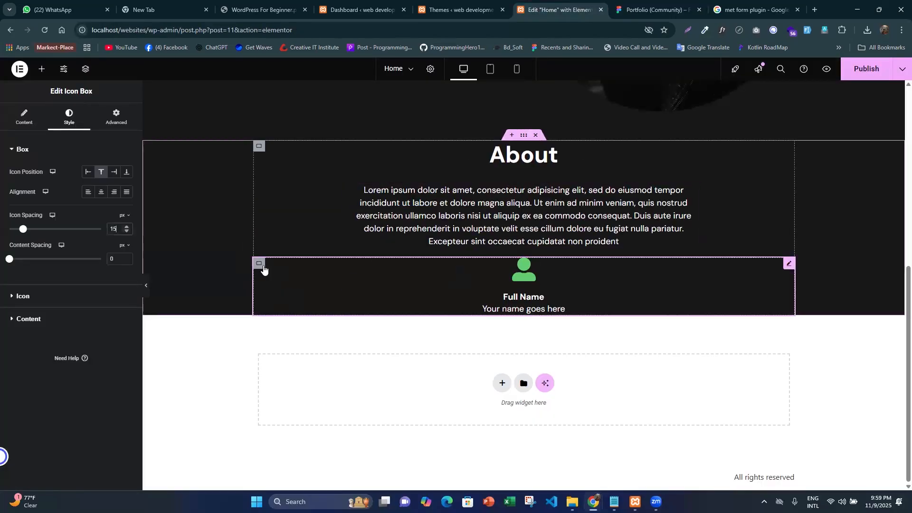
- Duplicate the inner container holding the Full Name icon box three times to form a row of four
{"action": "left_click", "coordinate": [261, 266]}
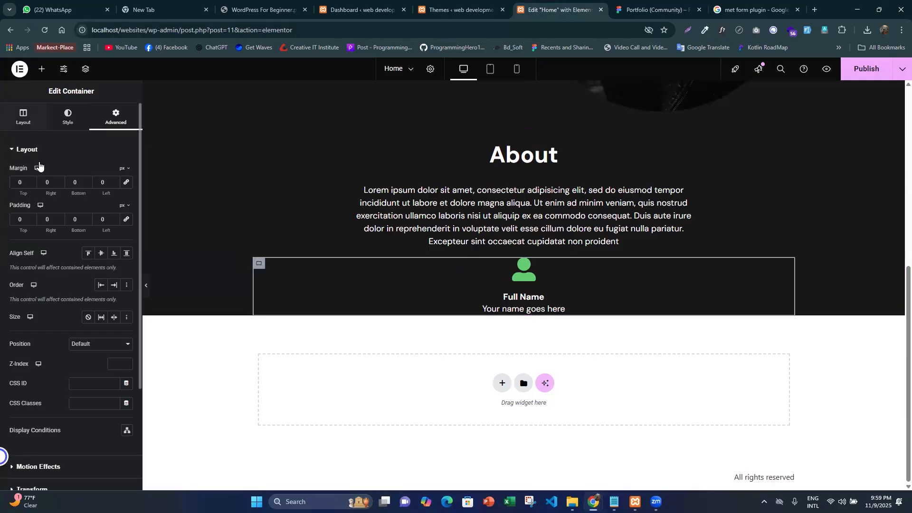
{"action": "left_click", "coordinate": [259, 263]}
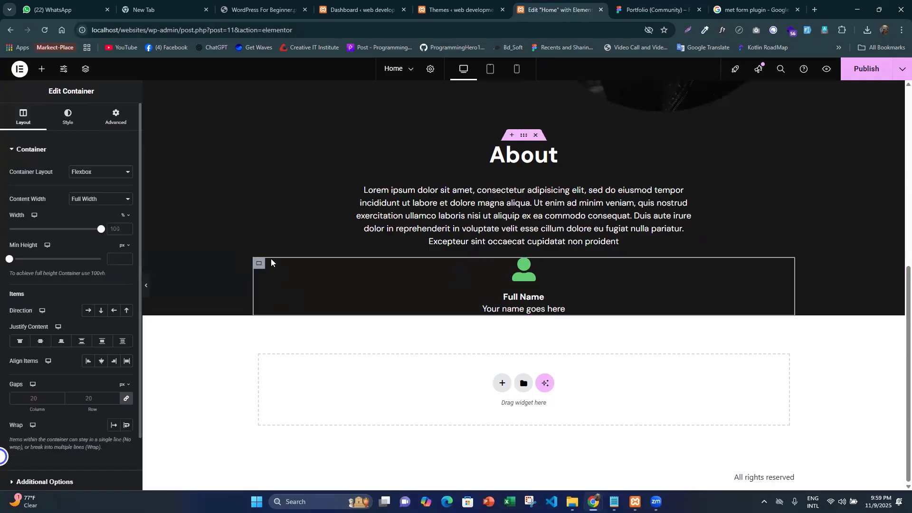
{"action": "left_click", "coordinate": [85, 69]}
{"action": "scroll", "coordinate": [766, 285], "scroll_direction": "down", "scroll_amount": 1}
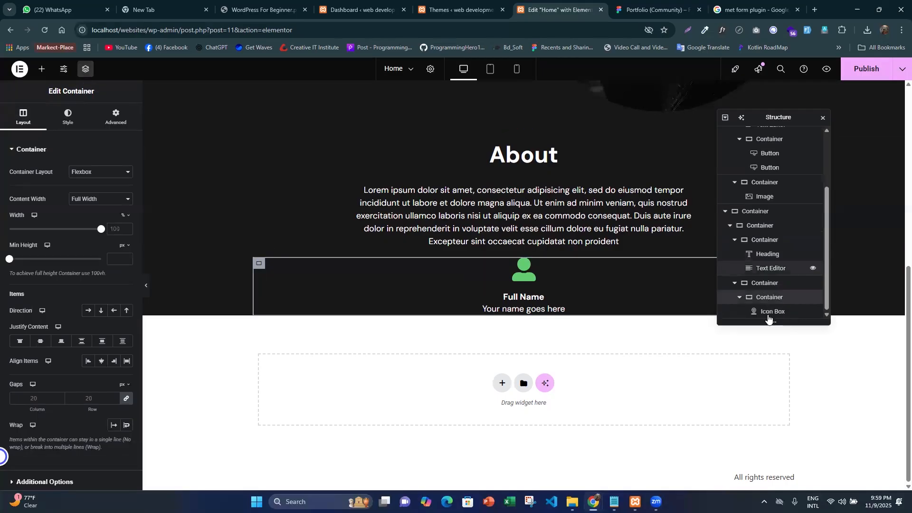
{"action": "left_click", "coordinate": [764, 283]}
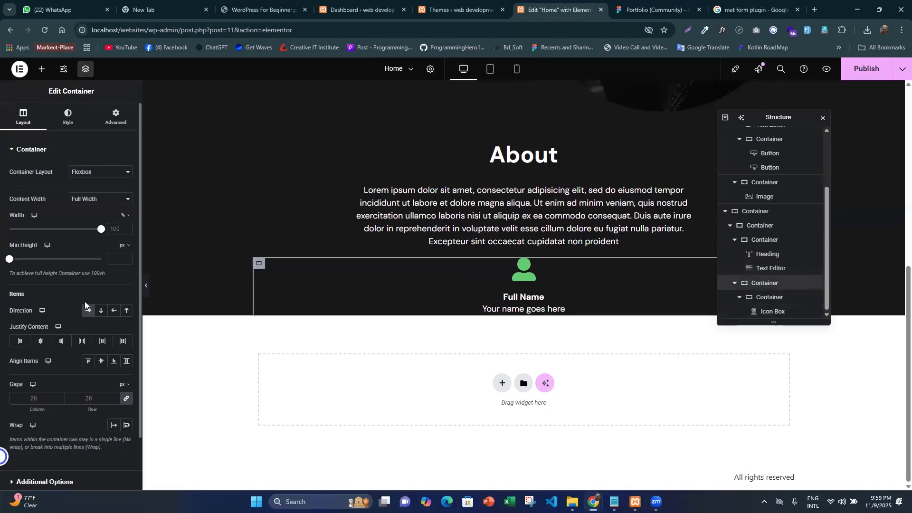
{"action": "left_click", "coordinate": [259, 265]}
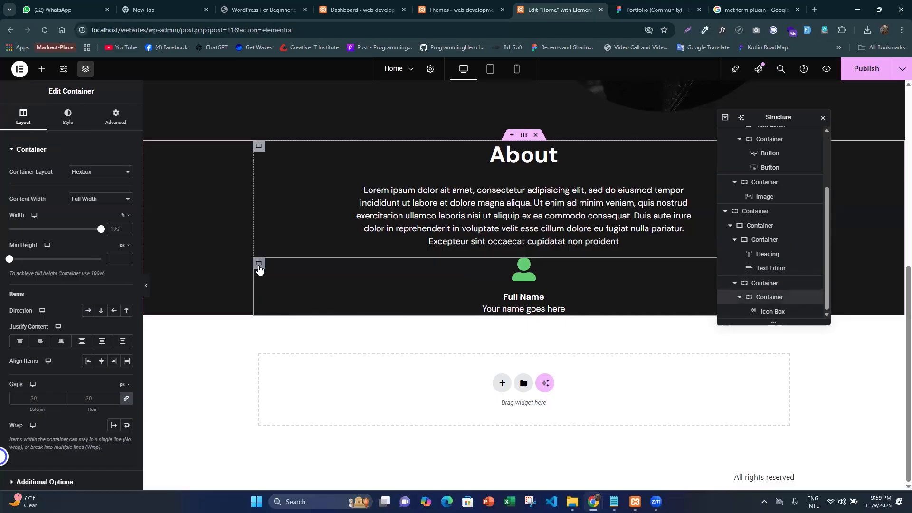
{"action": "right_click", "coordinate": [259, 266]}
{"action": "left_click", "coordinate": [281, 278]}
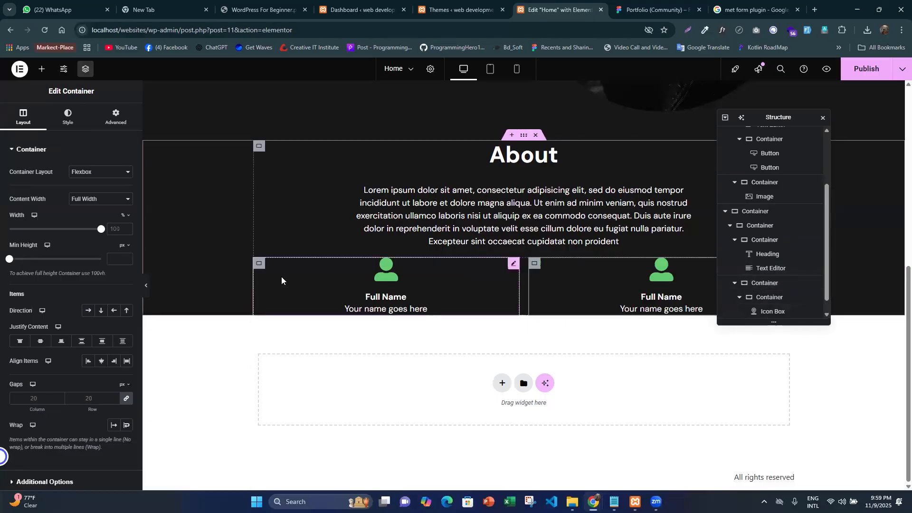
{"action": "right_click", "coordinate": [259, 266]}
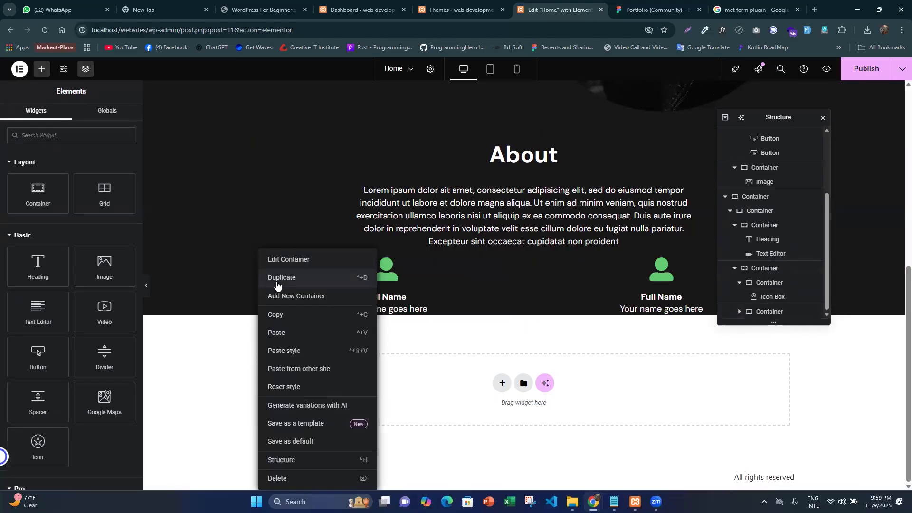
{"action": "left_click", "coordinate": [277, 285]}
{"action": "right_click", "coordinate": [275, 284]}
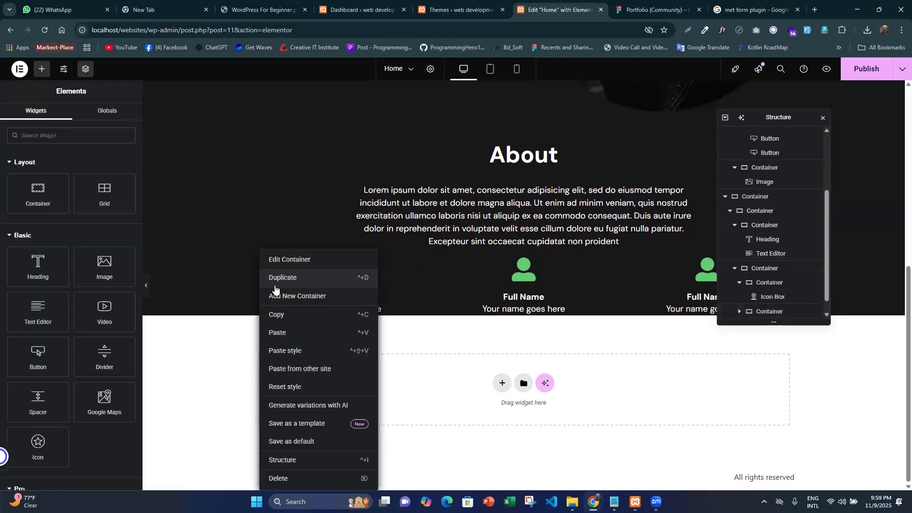
{"action": "left_click", "coordinate": [823, 119]}
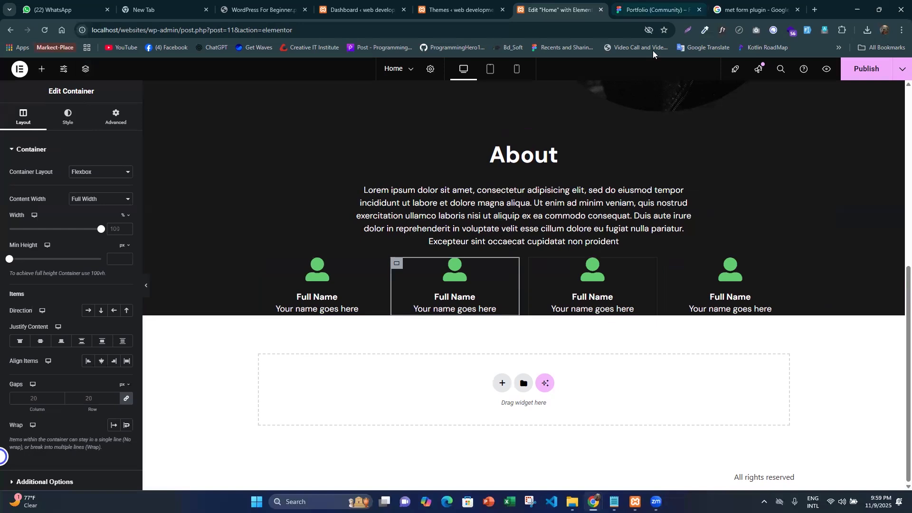
- Set the first Full Name icon box's icon size to 30 px
{"action": "left_click", "coordinate": [657, 9]}
{"action": "left_click", "coordinate": [567, 7]}
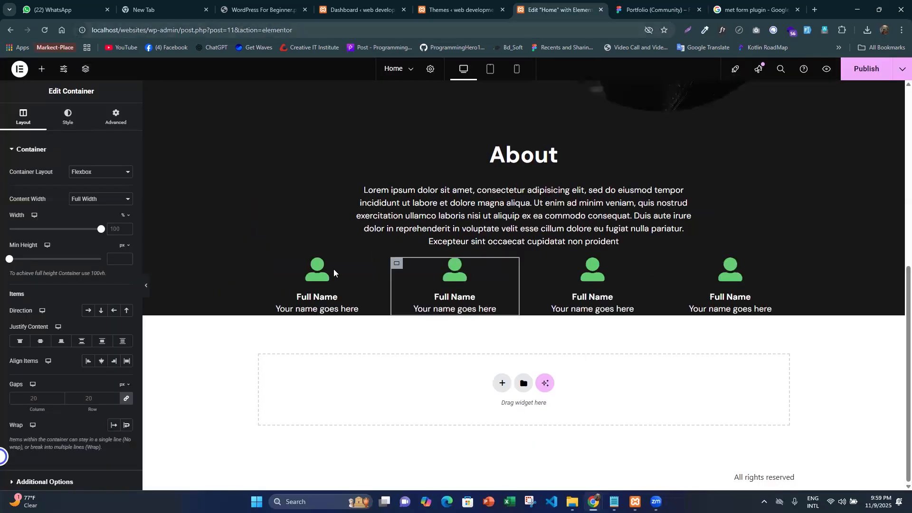
{"action": "left_click", "coordinate": [373, 263]}
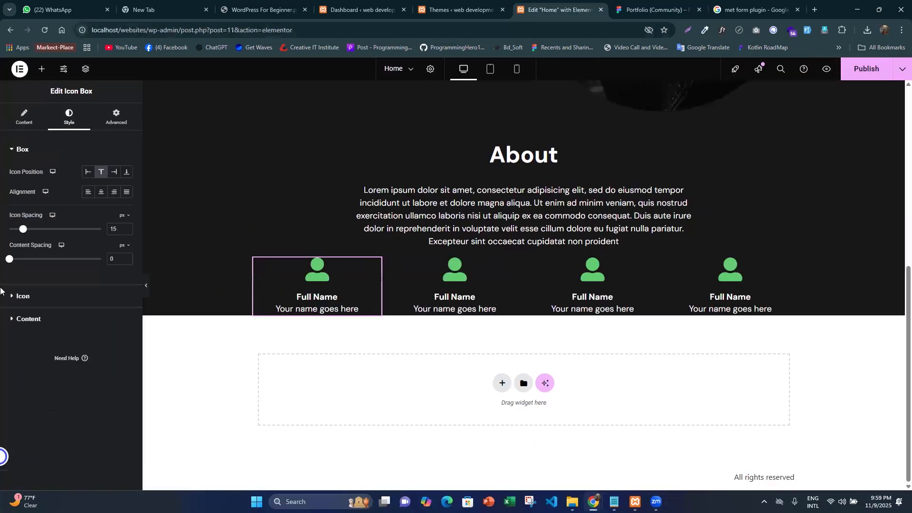
{"action": "left_click", "coordinate": [68, 279]}
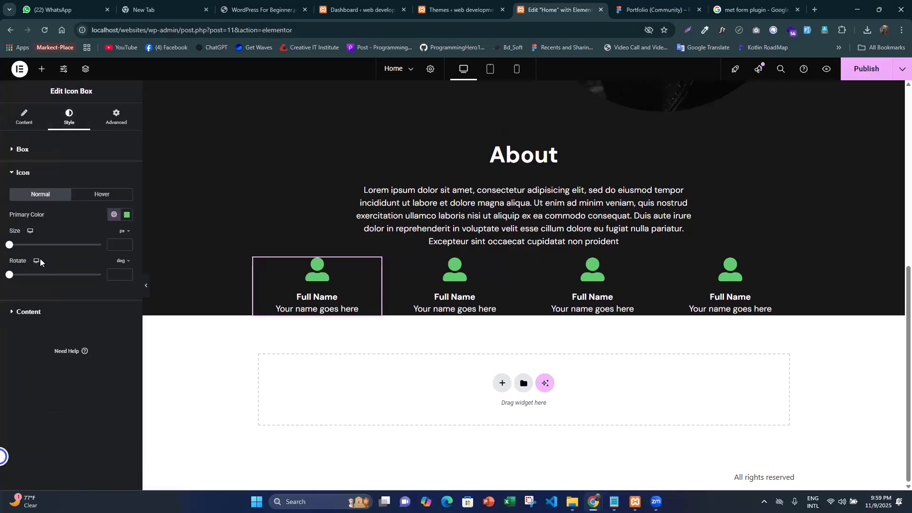
{"action": "left_click", "coordinate": [118, 245]}
{"action": "type", "text": "20"}
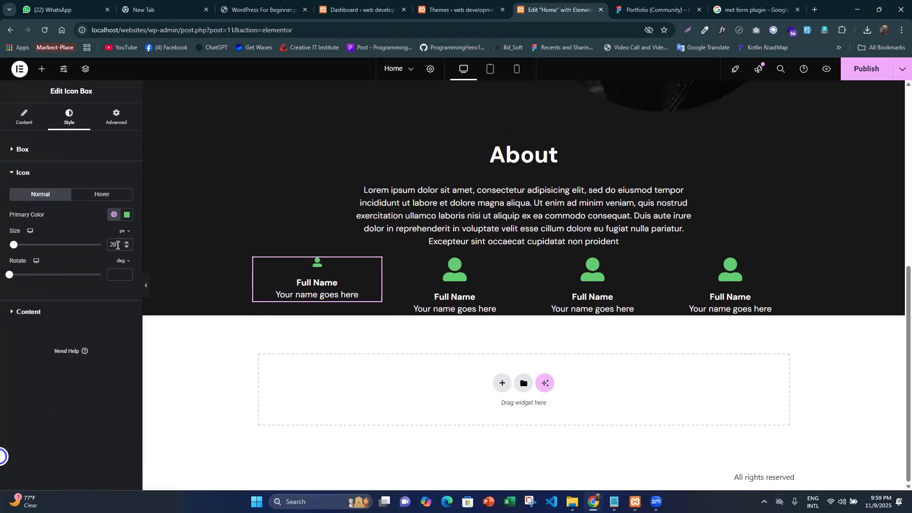
{"action": "key", "text": "Up"}
{"action": "key", "text": "Up"}
{"action": "key", "text": "Up"}
{"action": "key", "text": "Up"}
{"action": "key", "text": "Up"}
{"action": "key", "text": "Up"}
{"action": "key", "text": "Up"}
{"action": "key", "text": "Up"}
{"action": "key", "text": "Up"}
{"action": "key", "text": "Up"}
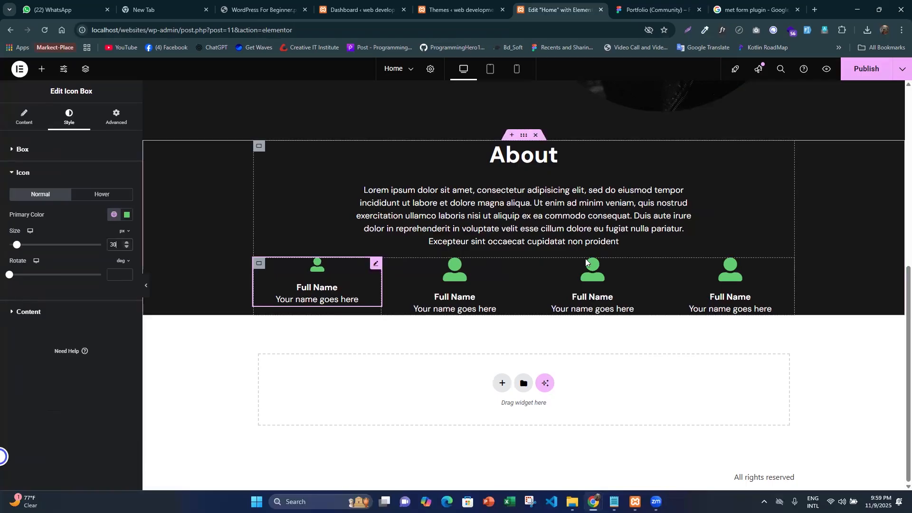
- Copy the first icon box and paste its style onto the other three icon boxes in the row
{"action": "right_click", "coordinate": [370, 263]}
{"action": "left_click", "coordinate": [415, 310]}
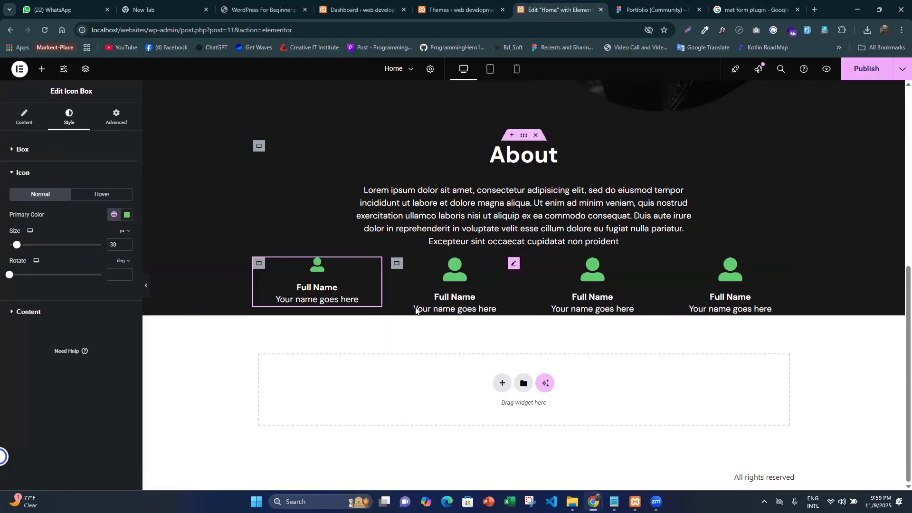
{"action": "right_click", "coordinate": [514, 269]}
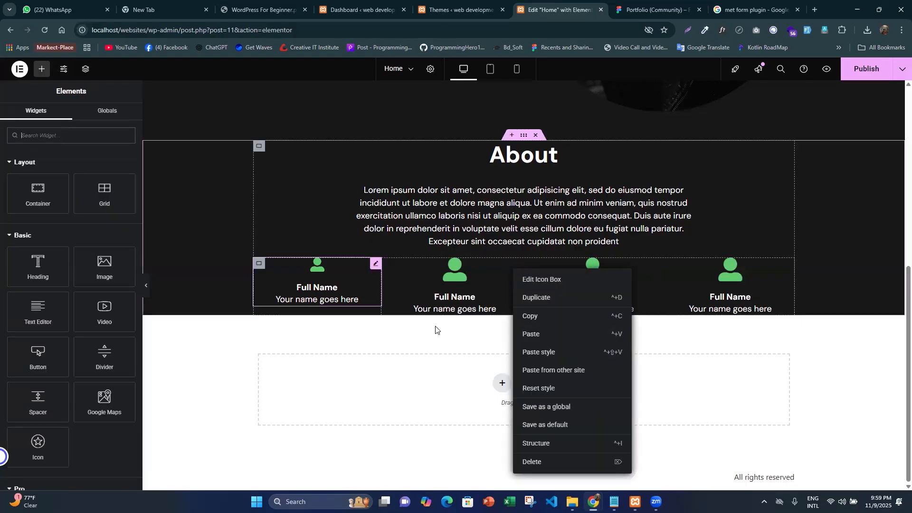
{"action": "left_click", "coordinate": [543, 352]}
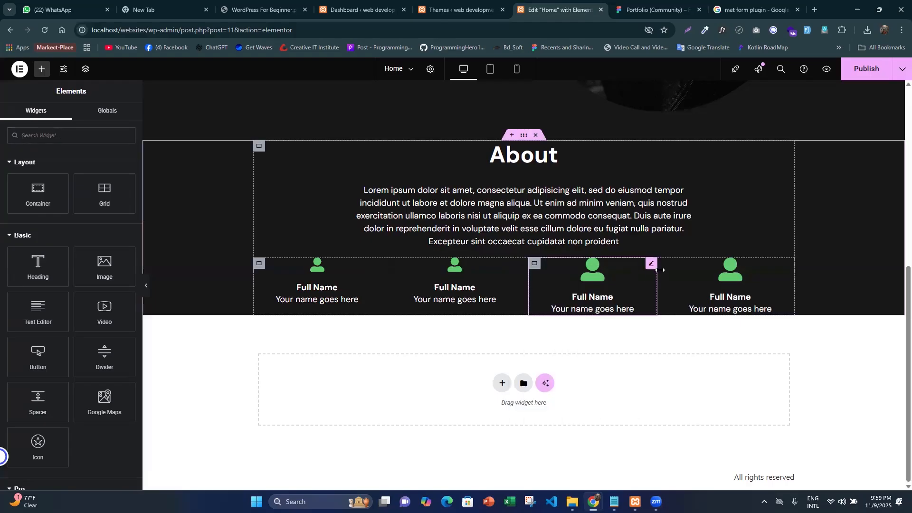
{"action": "right_click", "coordinate": [651, 266]}
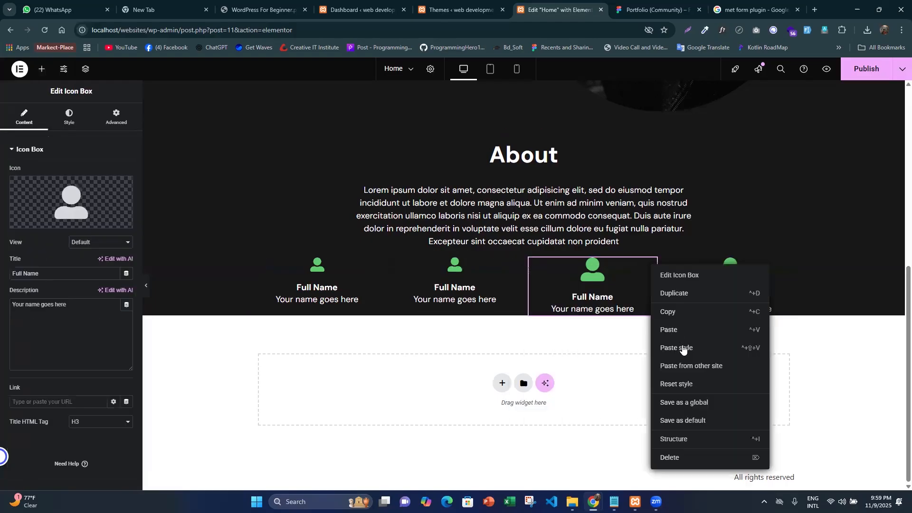
{"action": "left_click", "coordinate": [682, 346]}
{"action": "right_click", "coordinate": [788, 267]}
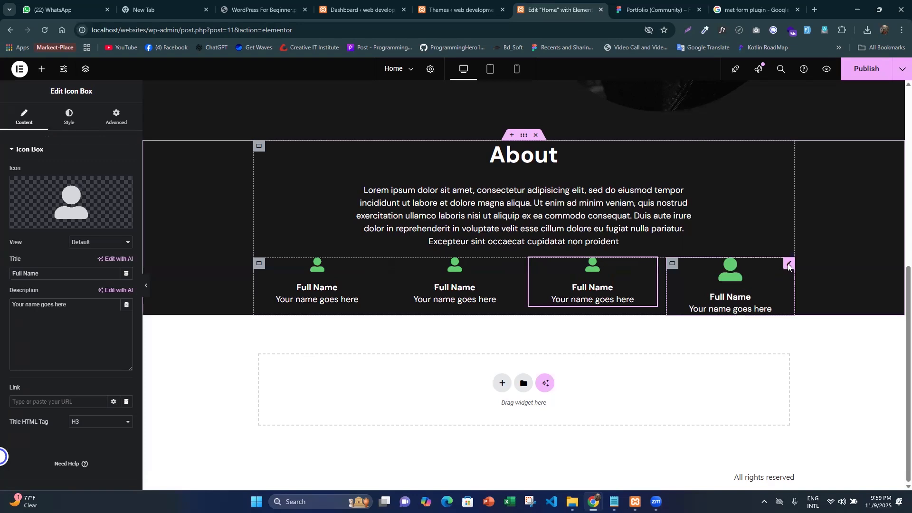
{"action": "key", "text": "ctrl+shift+v"}
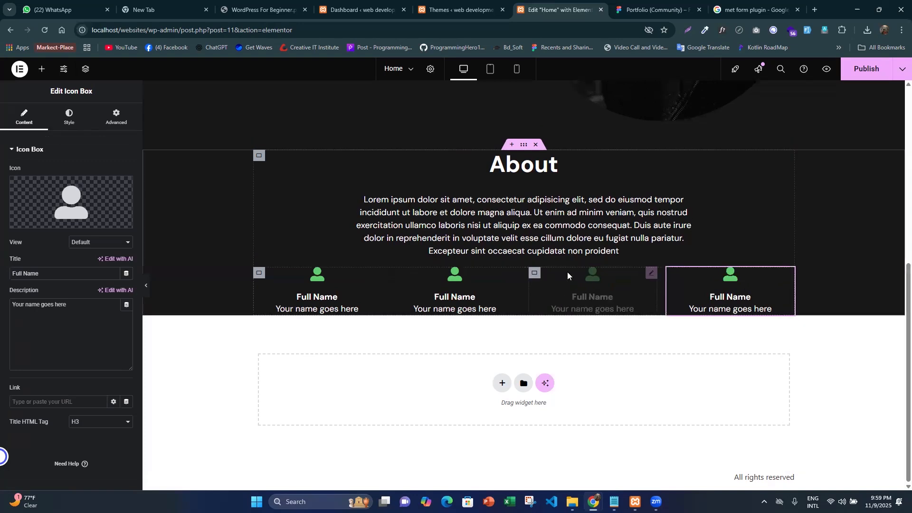
- In the Figma design, measure the spacing between the About paragraph and the row of four contact-info items
{"action": "key", "text": "ctrl+Tab"}
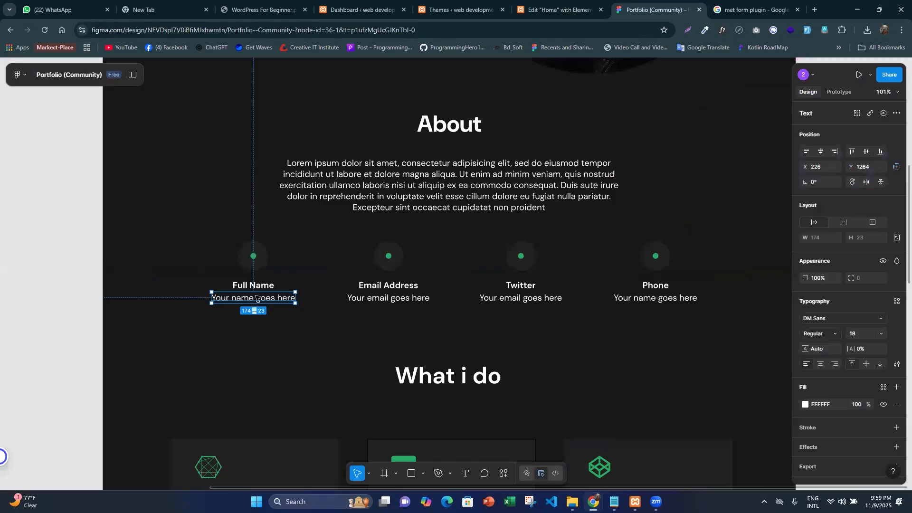
{"action": "key", "text": "Escape"}
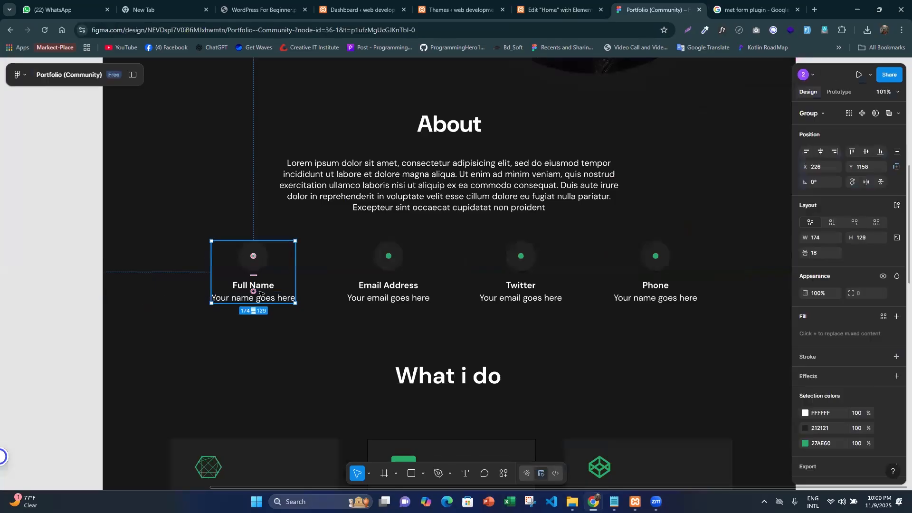
{"action": "left_click", "coordinate": [661, 285], "text": "shift"}
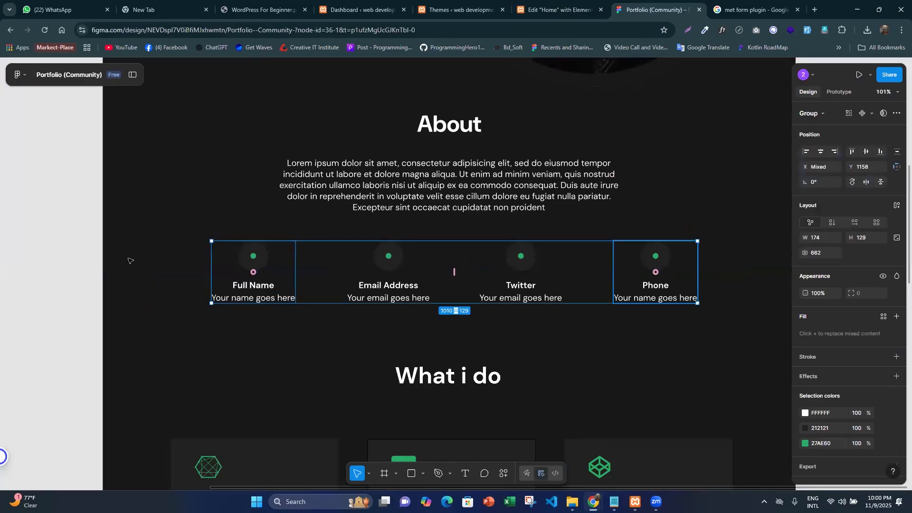
{"action": "key", "text": "alt"}
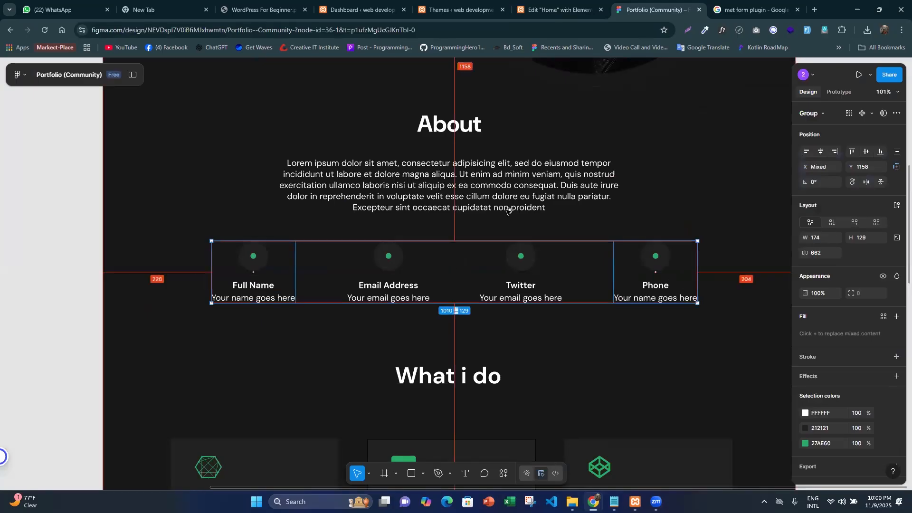
{"action": "mouse_move", "coordinate": [509, 211]}
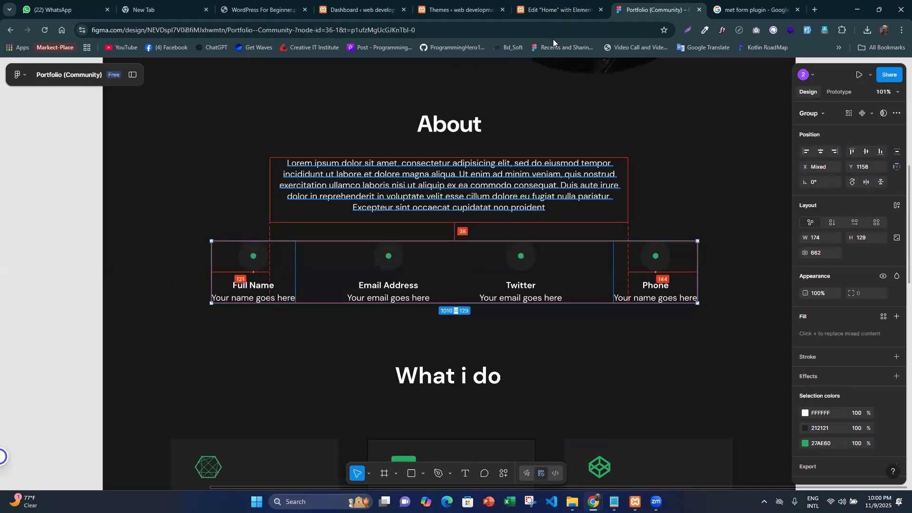
- Back in Elementor, try unlinked gaps of -1 px column and 35 px row on the container wrapping the About content
{"action": "key", "text": "ctrl+shift+Tab"}
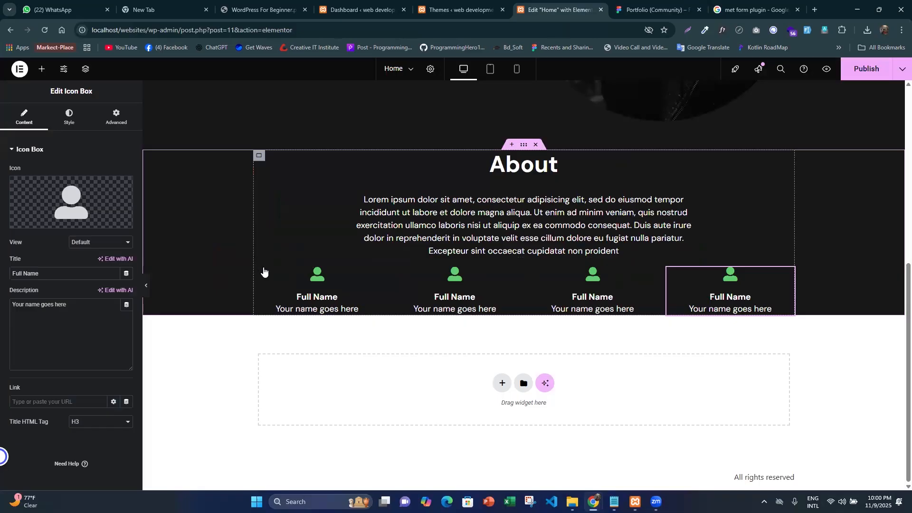
{"action": "left_click", "coordinate": [265, 291]}
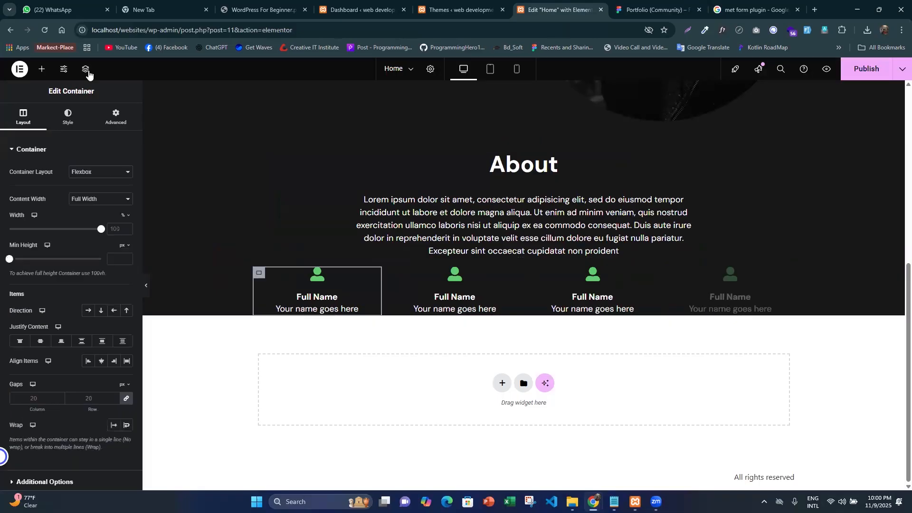
{"action": "left_click", "coordinate": [777, 271]}
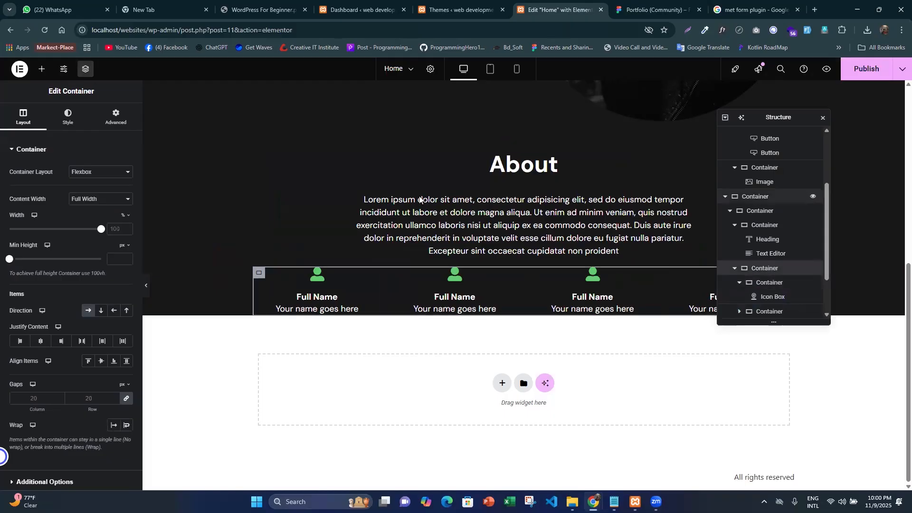
{"action": "left_click", "coordinate": [760, 211]}
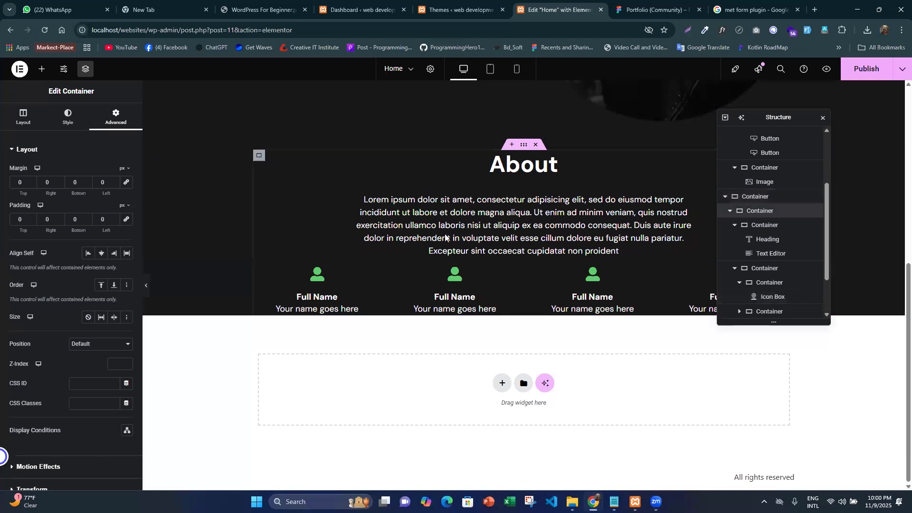
{"action": "left_click", "coordinate": [14, 114]}
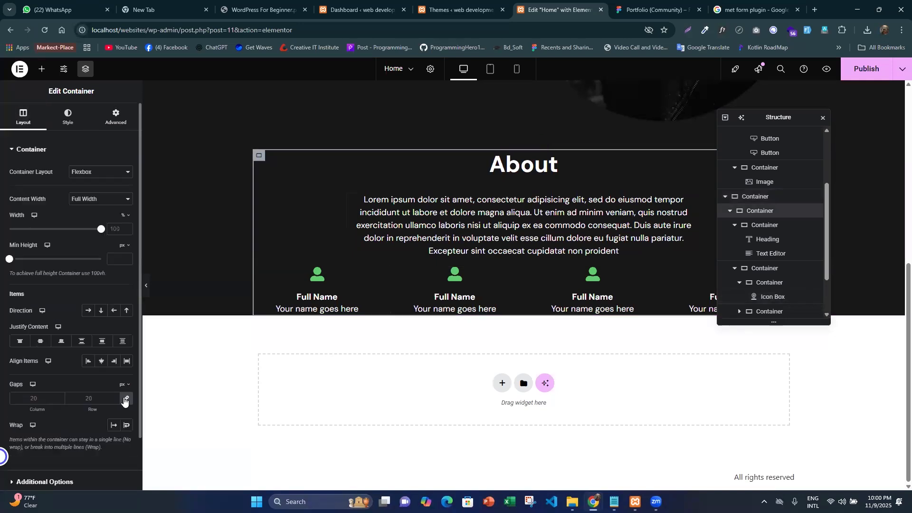
{"action": "left_click", "coordinate": [126, 399]}
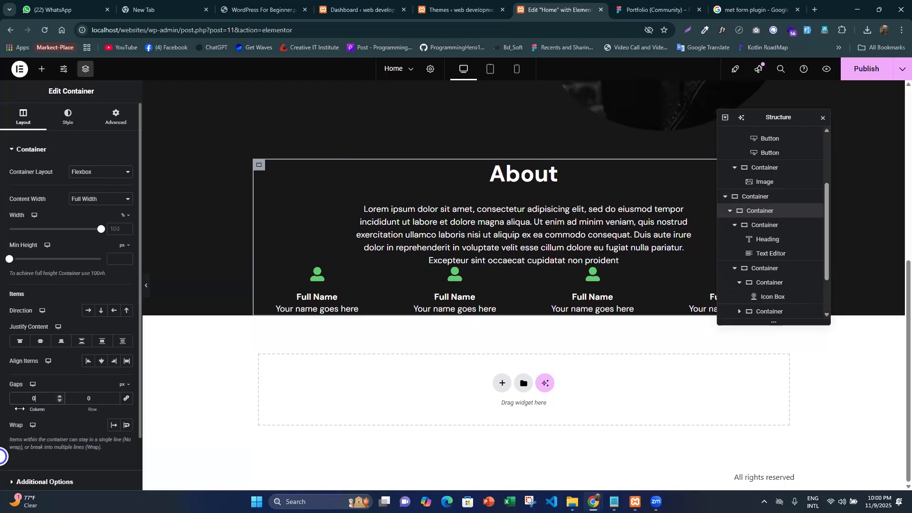
{"action": "left_click_drag", "start_coordinate": [40, 409], "coordinate": [100, 418]}
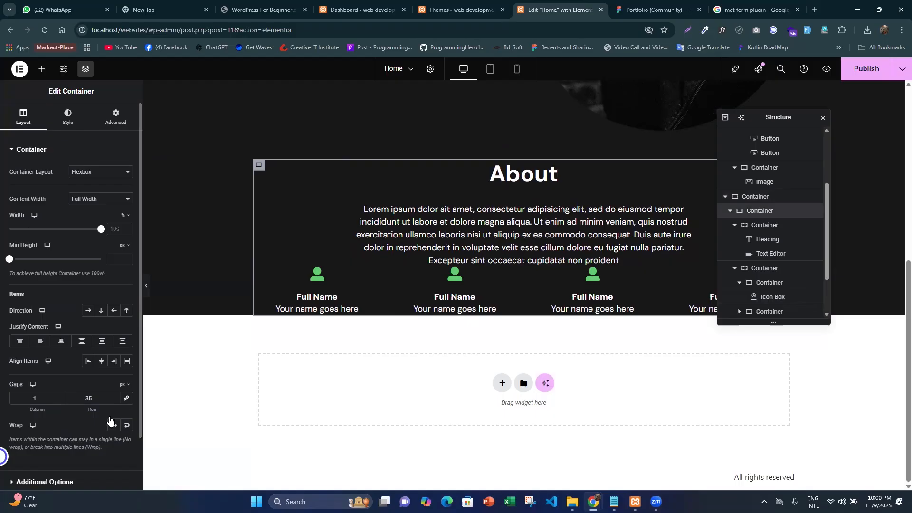
{"action": "left_click", "coordinate": [760, 227]}
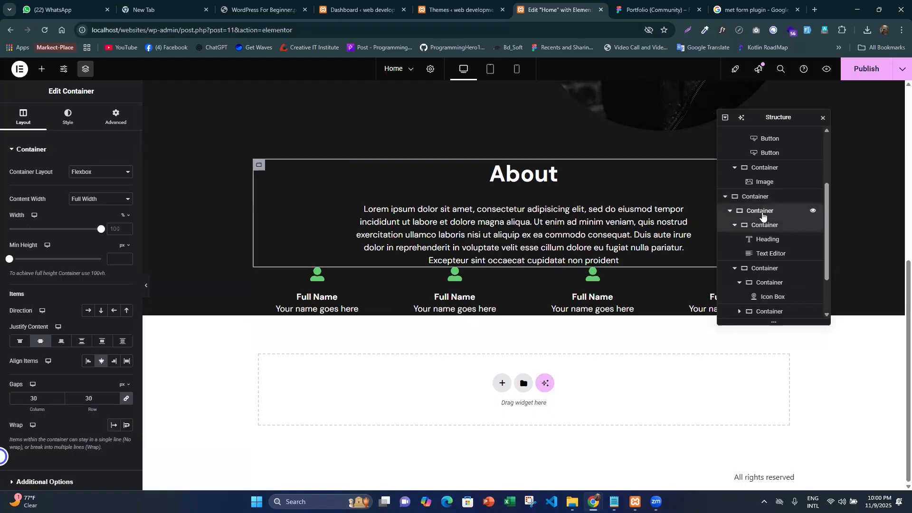
- Link the column and row gaps of the container wrapping the About text and icon boxes, and set them to 50 px
{"action": "left_click", "coordinate": [761, 214]}
{"action": "left_click", "coordinate": [126, 398]}
{"action": "left_click_drag", "start_coordinate": [38, 398], "coordinate": [6, 392]}
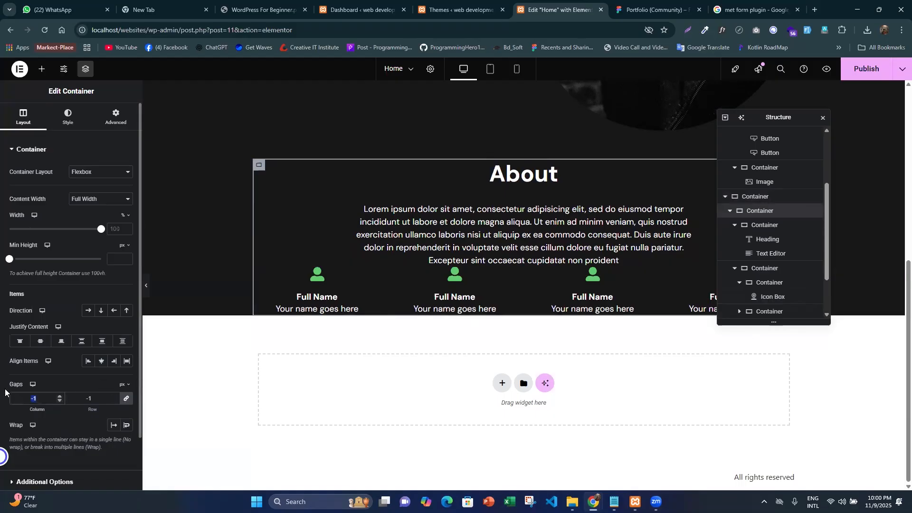
{"action": "type", "text": "50"}
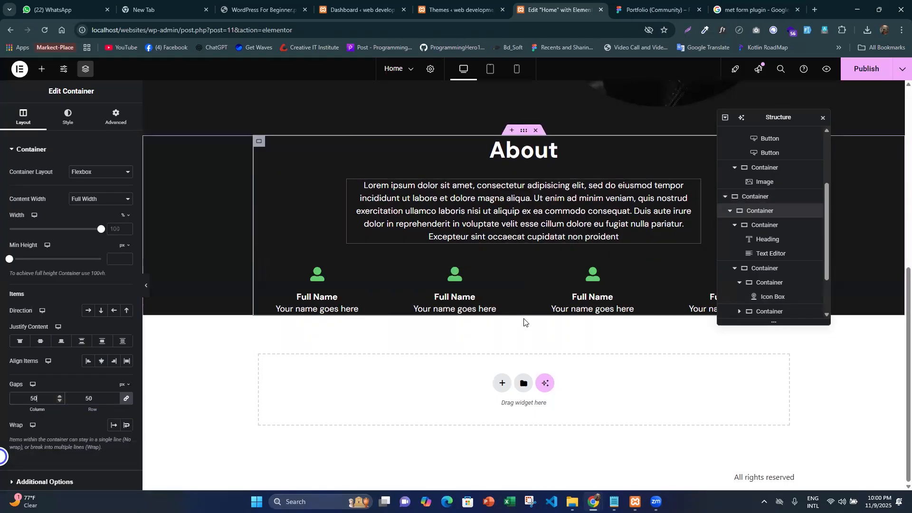
- Copy the second contact item's title from the Figma design and title the second icon box "Email Address" in Elementor
{"action": "left_click", "coordinate": [653, 10]}
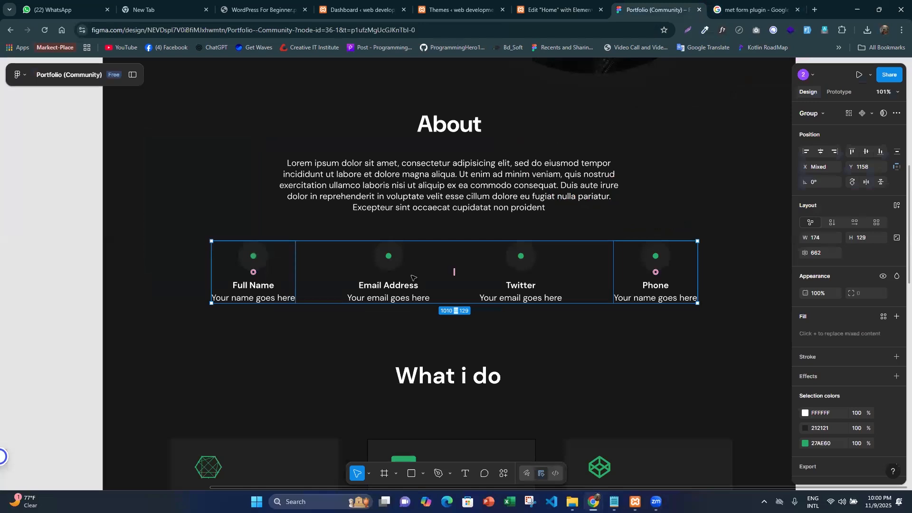
{"action": "left_click", "coordinate": [284, 323]}
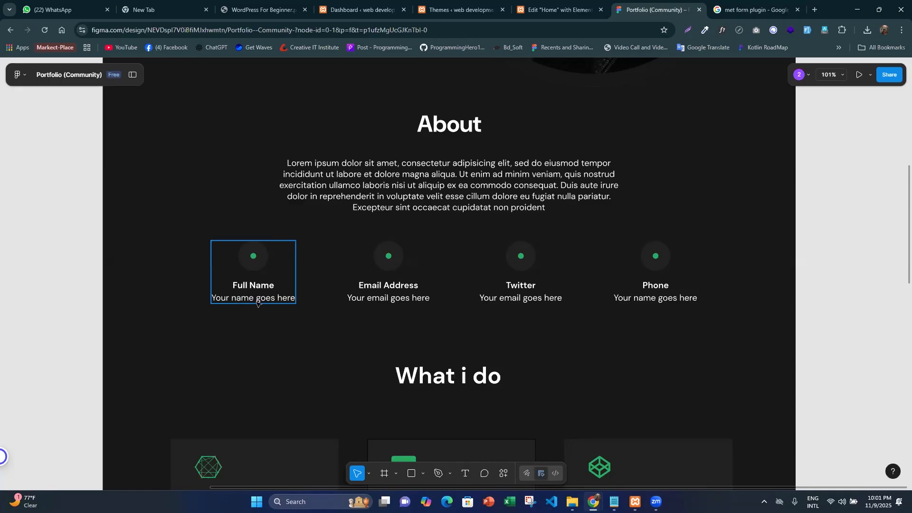
{"action": "left_click", "coordinate": [400, 289]}
{"action": "double_click", "coordinate": [400, 287]}
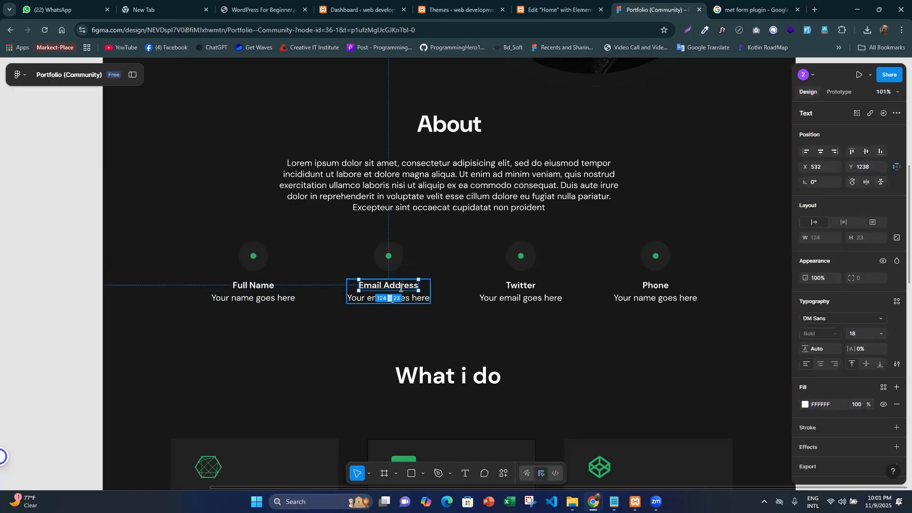
{"action": "double_click", "coordinate": [401, 288]}
{"action": "left_click", "coordinate": [400, 287]}
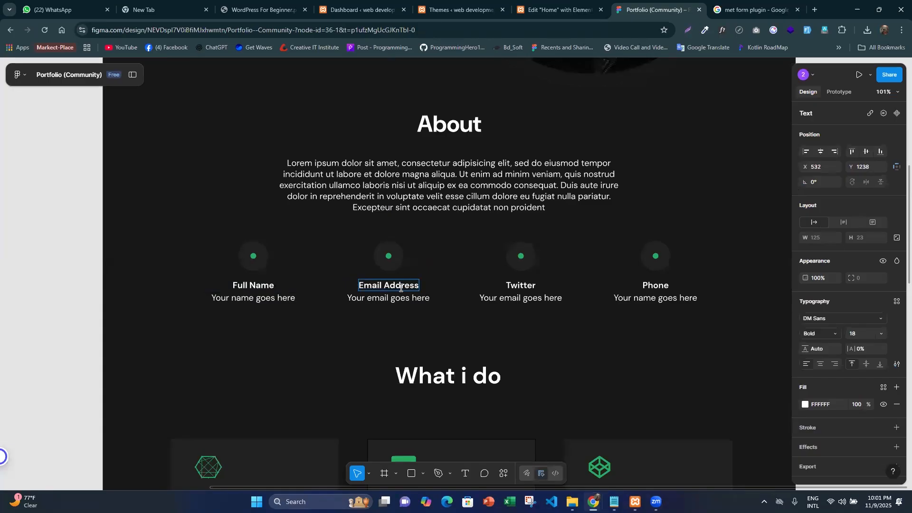
{"action": "key", "text": "ctrl+a"}
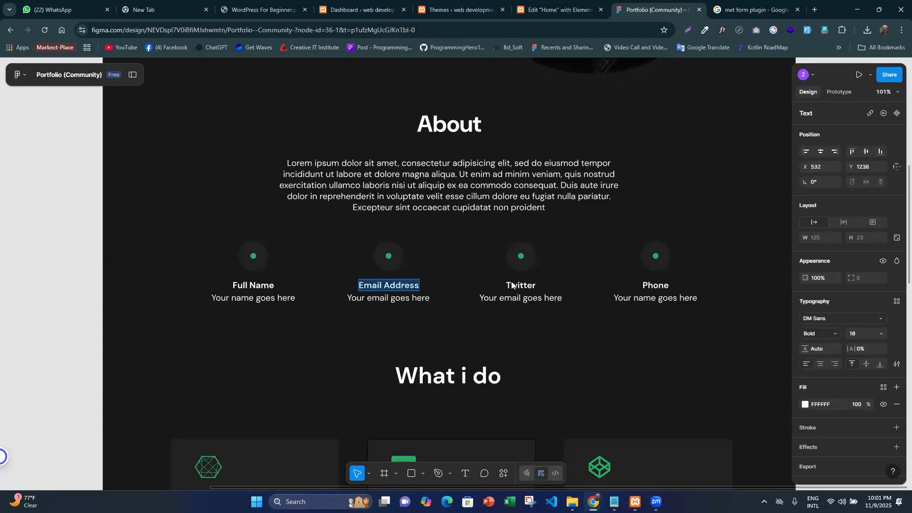
{"action": "key", "text": "ctrl+shift+Tab"}
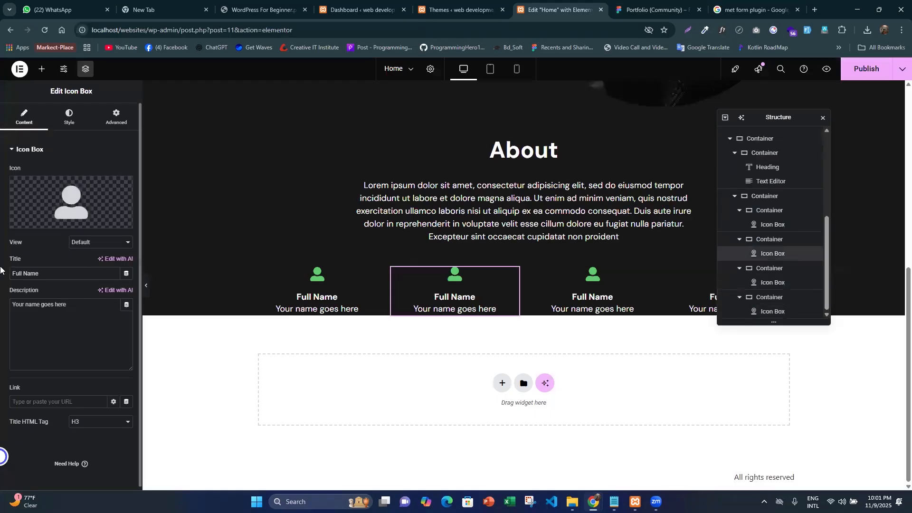
{"action": "left_click_drag", "start_coordinate": [56, 273], "coordinate": [0, 271]}
{"action": "type", "text": "Email Address"}
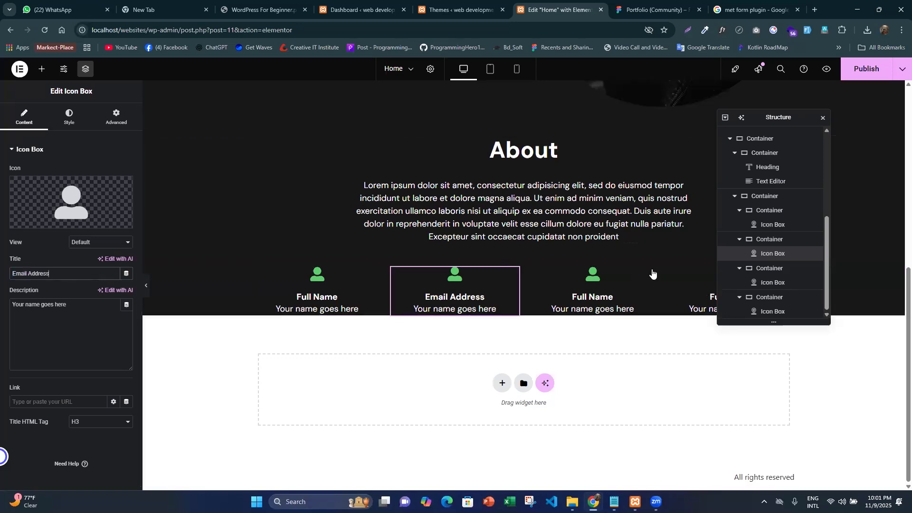
{"action": "key", "text": "ctrl+i"}
- Copy the third contact item's title from Figma and title the third icon box "Twitter" in Elementor
{"action": "left_click", "coordinate": [664, 4]}
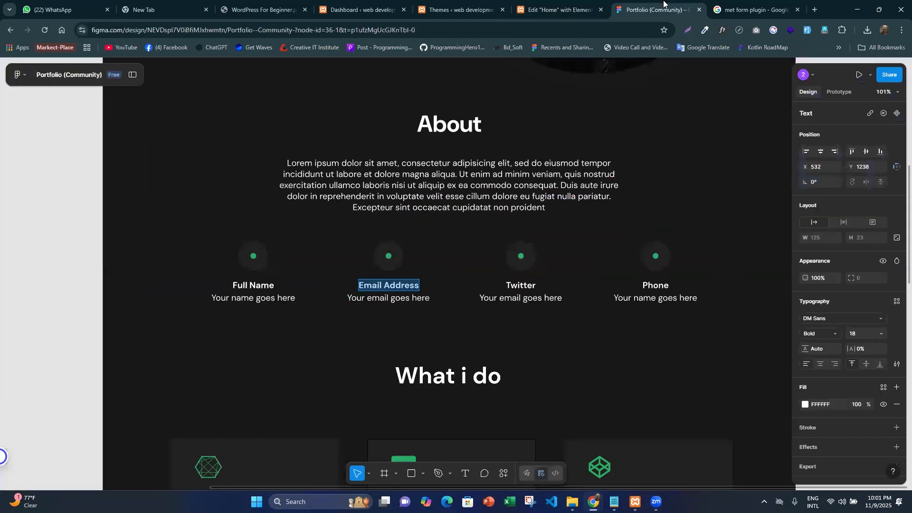
{"action": "left_click", "coordinate": [532, 285]}
{"action": "double_click", "coordinate": [531, 285]}
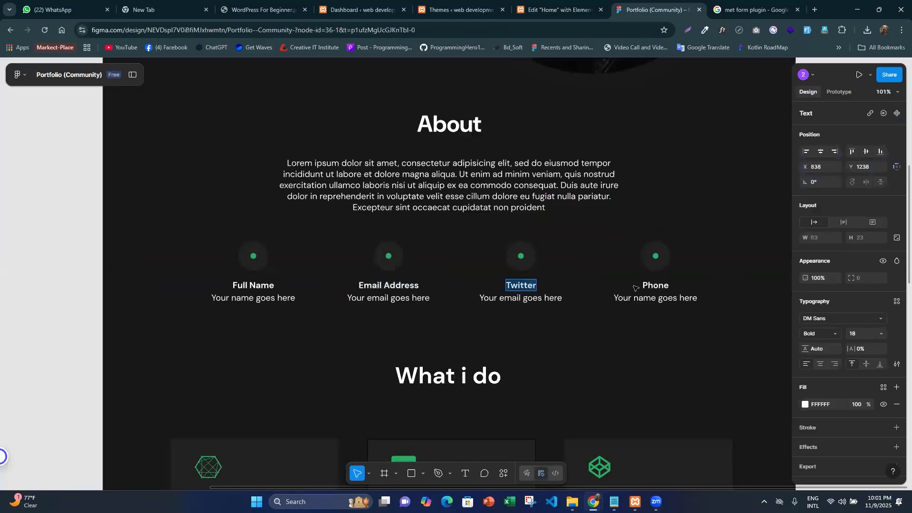
{"action": "left_click", "coordinate": [570, 1]}
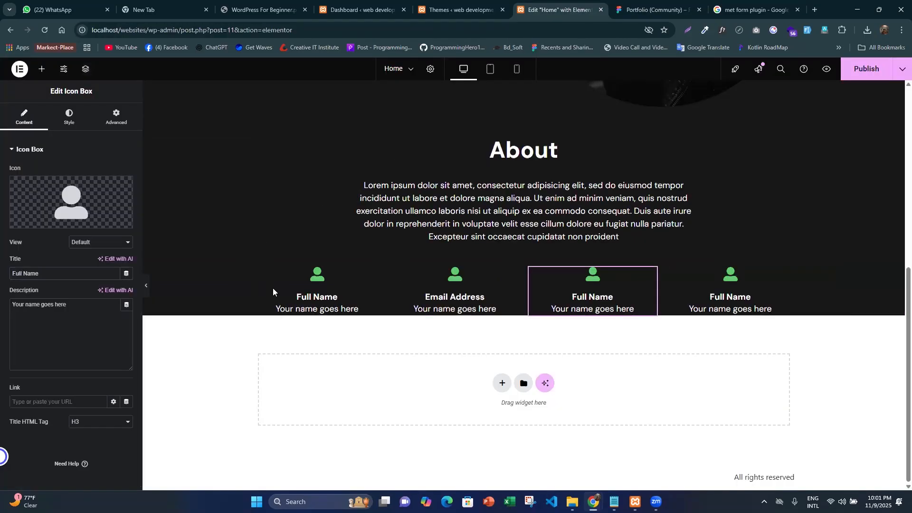
{"action": "left_click_drag", "start_coordinate": [50, 275], "coordinate": [1, 277]}
{"action": "type", "text": "Twitter"}
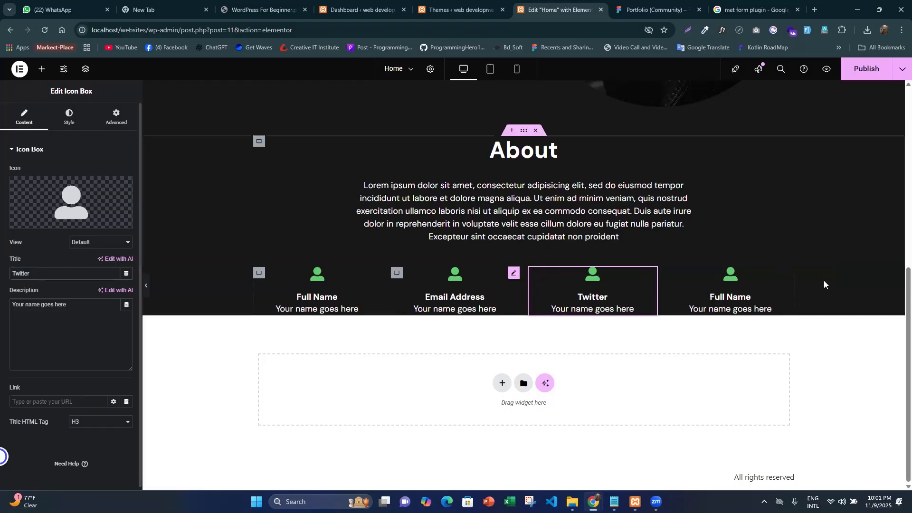
- Change the fourth icon box's title to "Phone"
{"action": "left_click", "coordinate": [763, 273]}
{"action": "triple_click", "coordinate": [43, 273]}
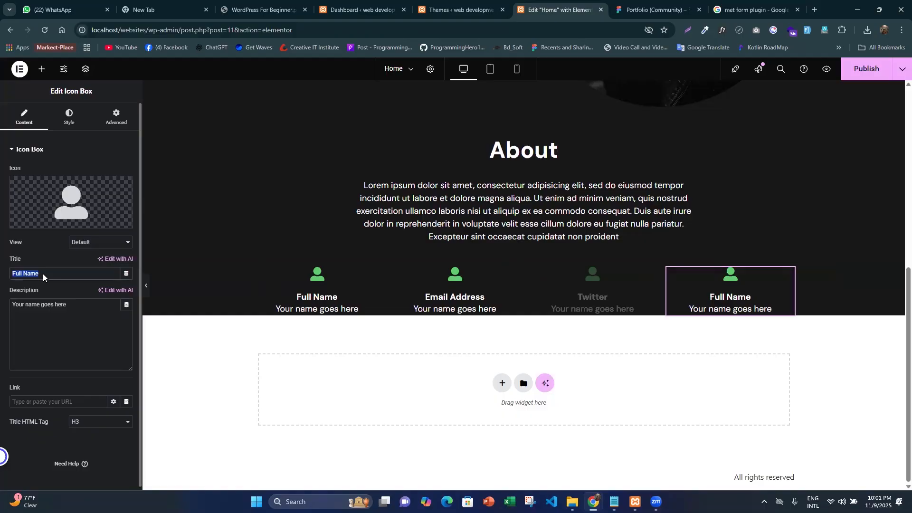
{"action": "type", "text": "P"}
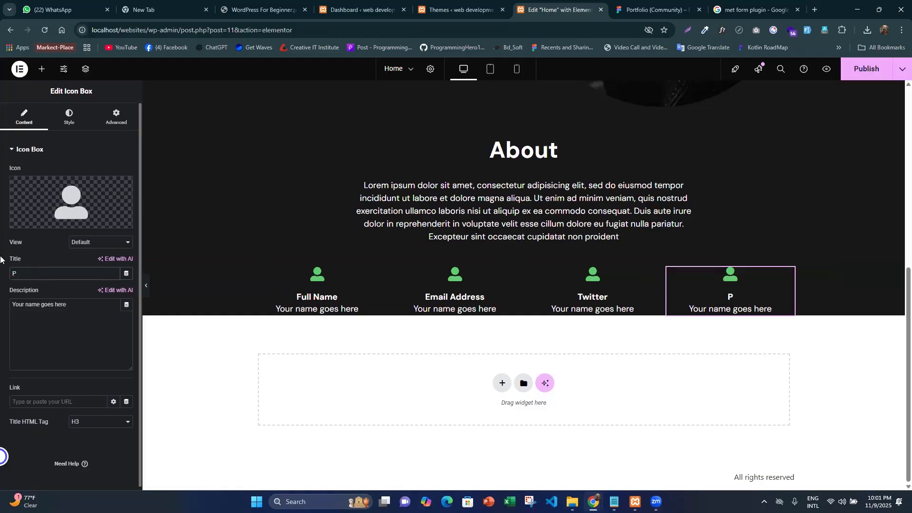
{"action": "type", "text": "j"}
{"action": "key", "text": "BackSpace"}
{"action": "type", "text": "hone"}
- Replace the word "name" with "Email" in the Email Address icon box's description
{"action": "left_click", "coordinate": [499, 300]}
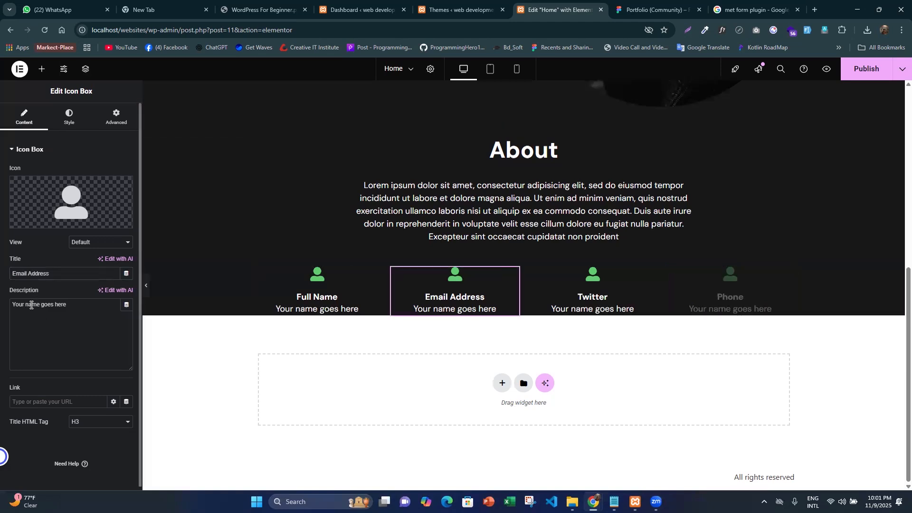
{"action": "double_click", "coordinate": [31, 305]}
{"action": "type", "text": "Email"}
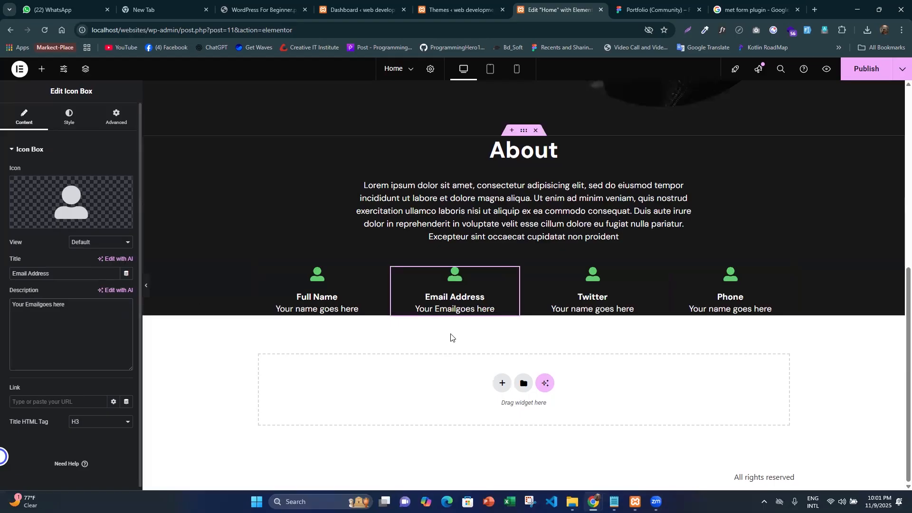
- Change the Twitter icon box's description to "Your Twitter goes here"
{"action": "left_click", "coordinate": [586, 309]}
{"action": "double_click", "coordinate": [30, 305]}
{"action": "type", "text": "Twittw"}
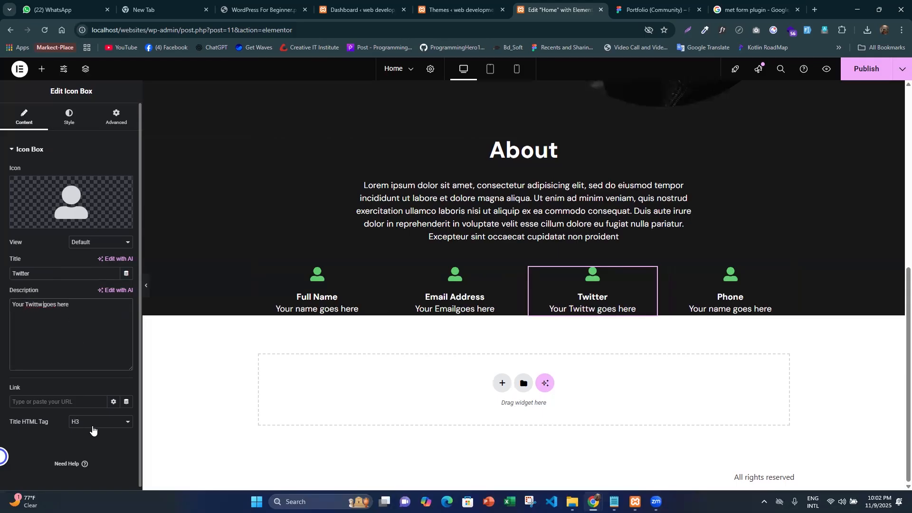
{"action": "key", "text": "BackSpace"}
{"action": "key", "text": "BackSpace"}
{"action": "type", "text": "er"}
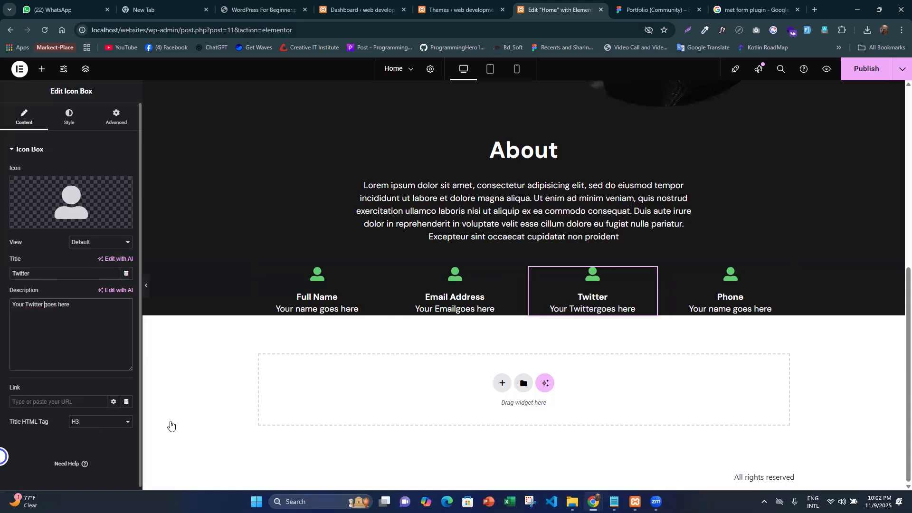
- Replace the word "name" with "Phone" in the Phone icon box's description
{"action": "left_click", "coordinate": [757, 305]}
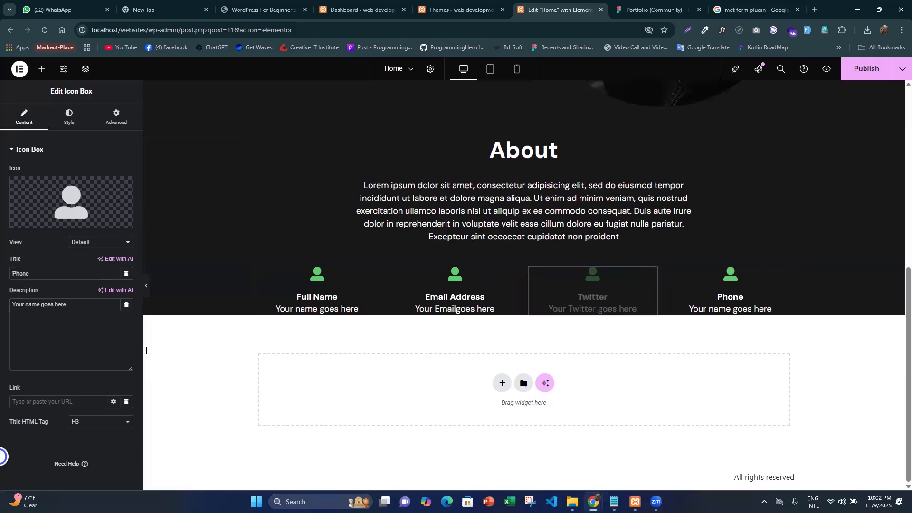
{"action": "double_click", "coordinate": [32, 304]}
{"action": "type", "text": "p"}
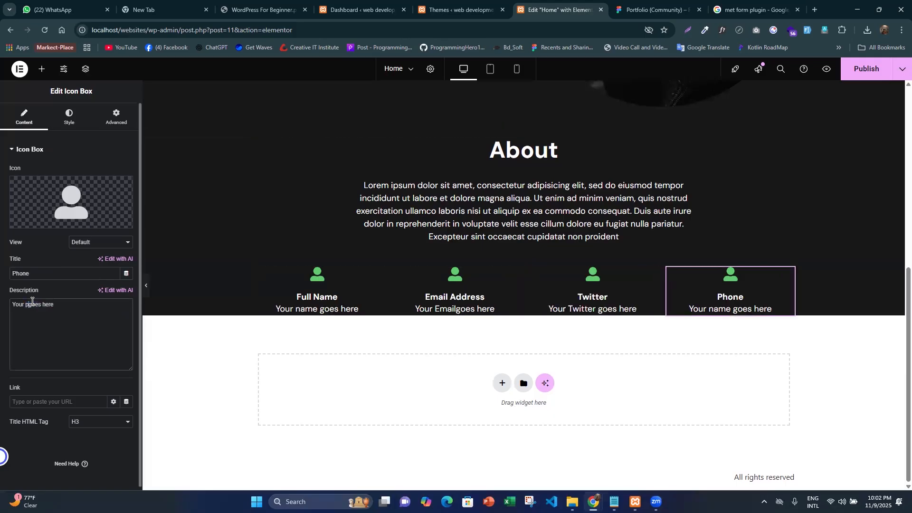
{"action": "type", "text": "hone"}
{"action": "key", "text": "BackSpace"}
{"action": "type", "text": "P"}
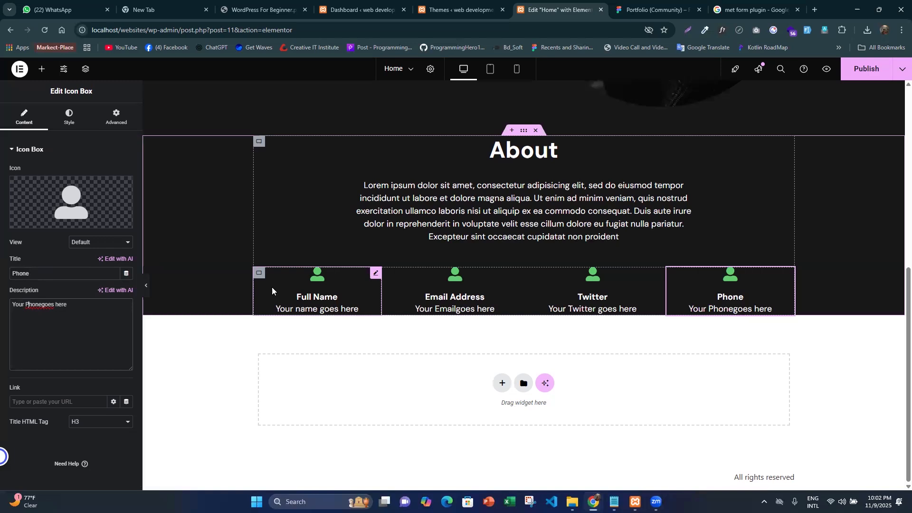
{"action": "left_click", "coordinate": [78, 406]}
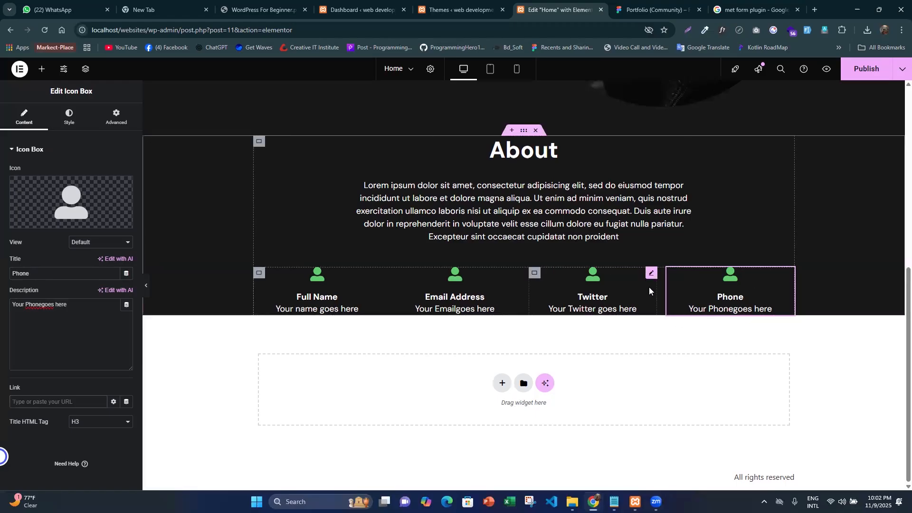
{"action": "type", "text": "3"}
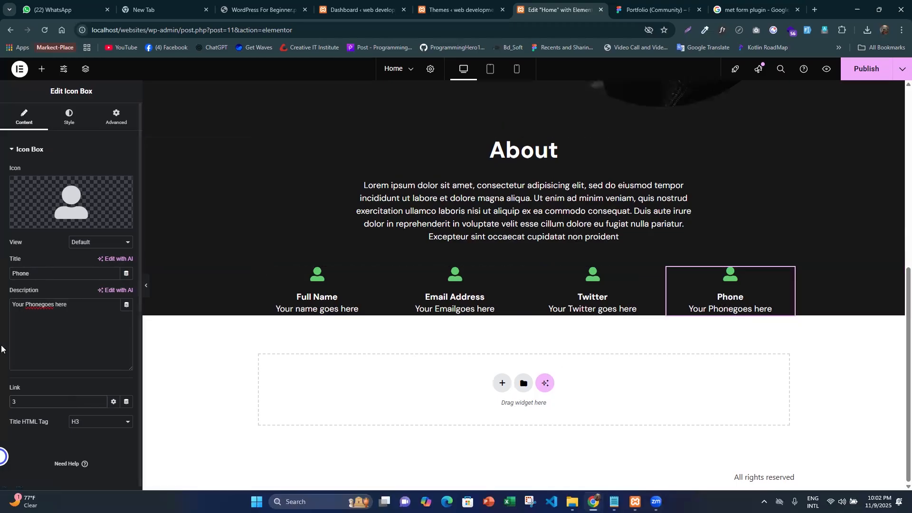
{"action": "key", "text": "BackSpace"}
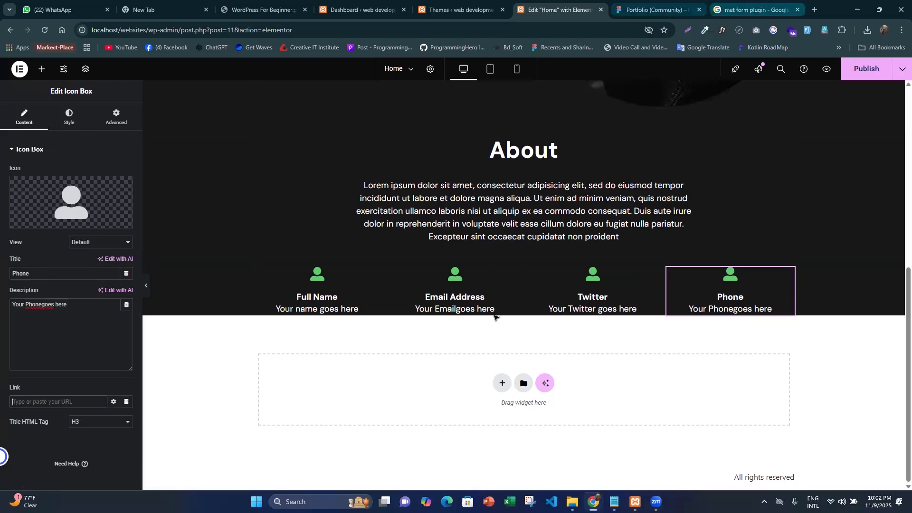
- Switch to the Figma design and measure the spacing between the About section and the "What i do" section
{"action": "key", "text": "ctrl+Tab"}
{"action": "key", "text": "Escape"}
{"action": "left_click", "coordinate": [439, 125]}
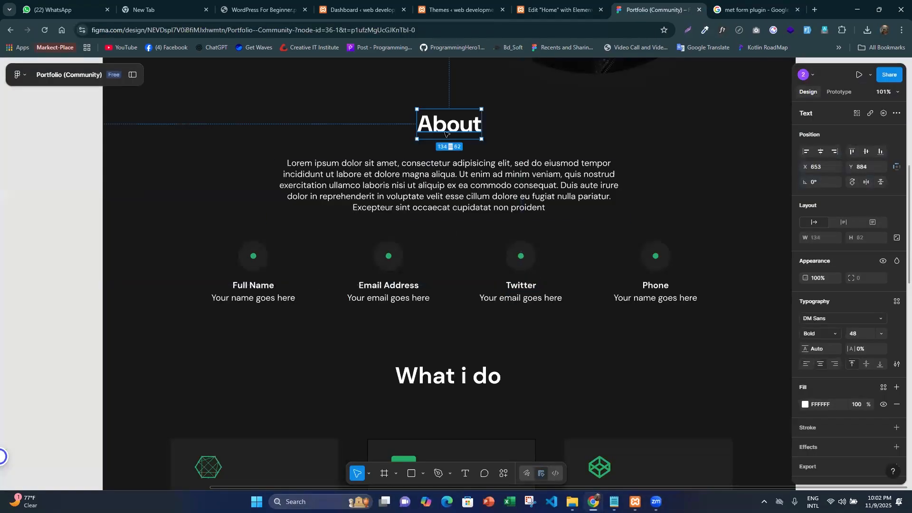
{"action": "left_click", "coordinate": [565, 289], "text": "shift"}
{"action": "left_click", "coordinate": [254, 257], "text": "shift"}
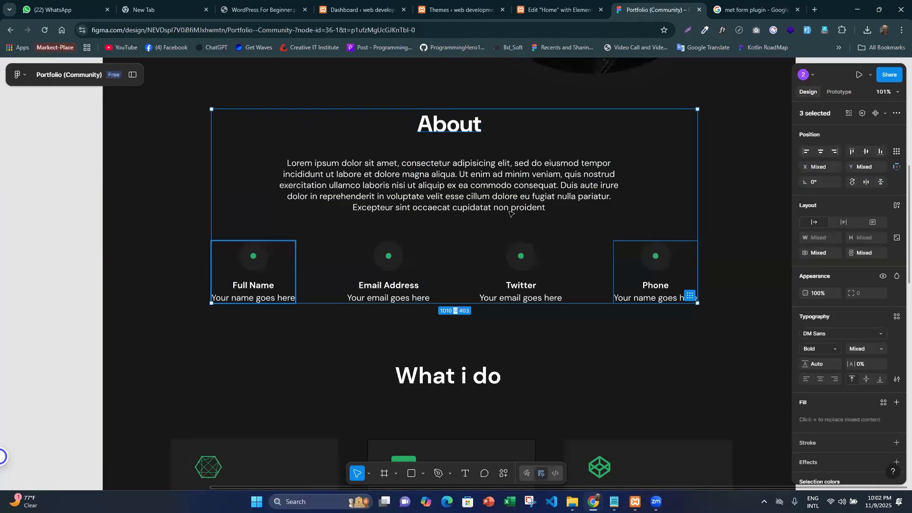
{"action": "scroll", "coordinate": [537, 140], "scroll_direction": "down", "scroll_amount": 5, "text": "ctrl"}
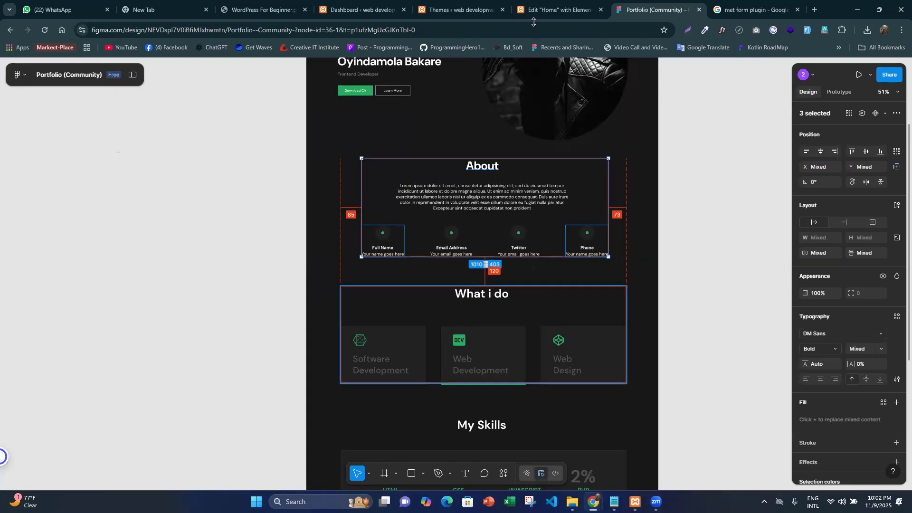
- Return to Elementor, set the About container's bottom padding to 120 px and preview the page
{"action": "key", "text": "ctrl+shift+Tab"}
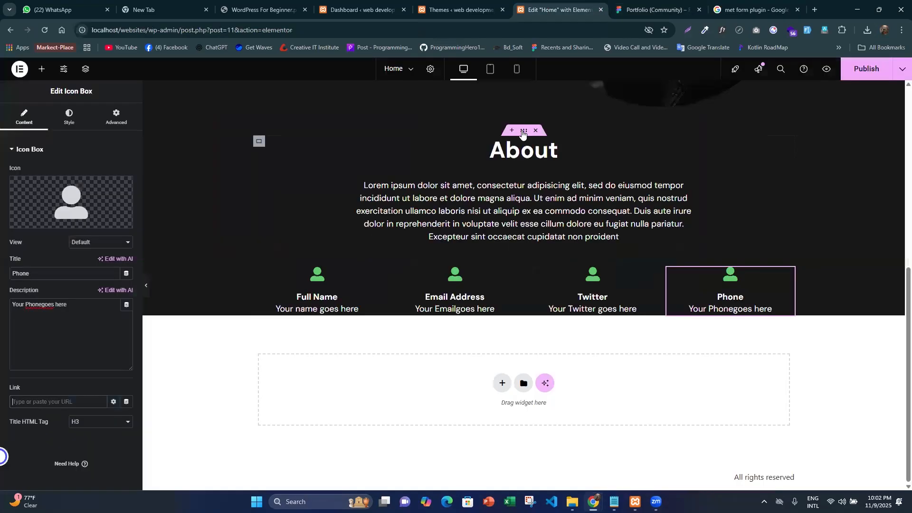
{"action": "left_click", "coordinate": [523, 133]}
{"action": "left_click", "coordinate": [116, 116]}
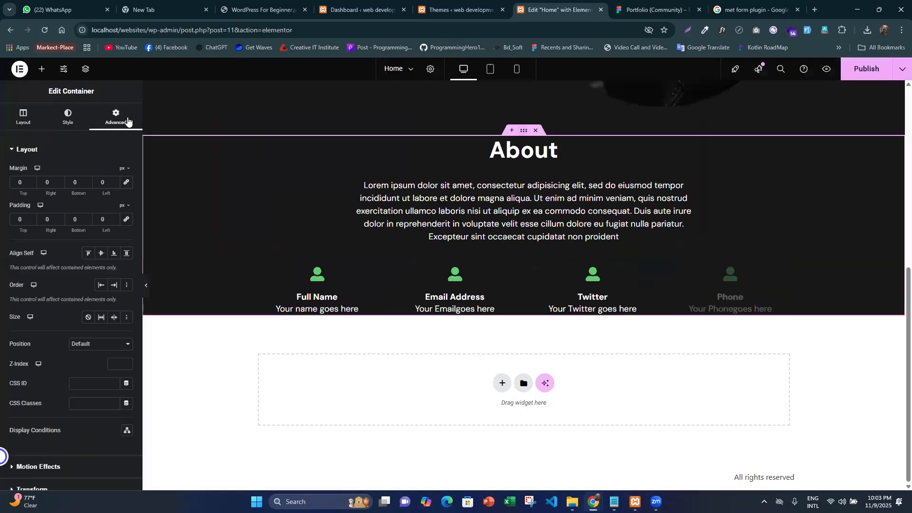
{"action": "left_click", "coordinate": [87, 231]}
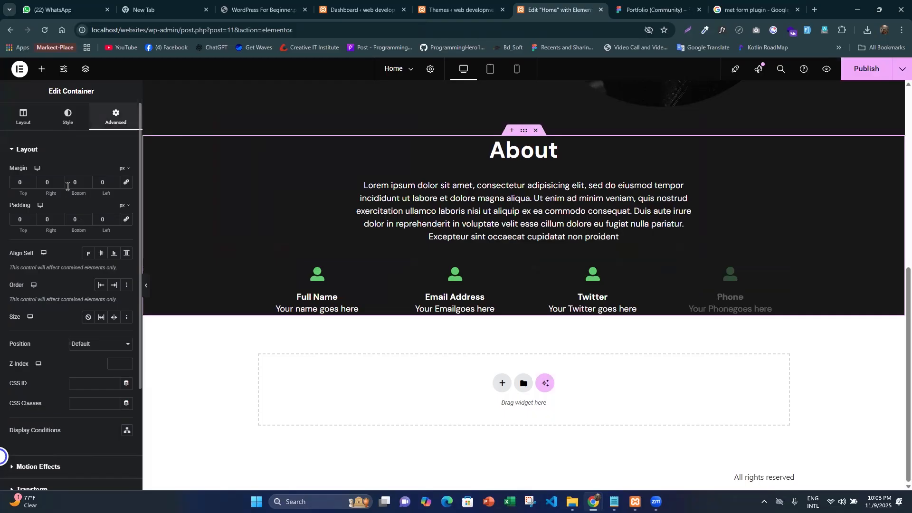
{"action": "type", "text": "120"}
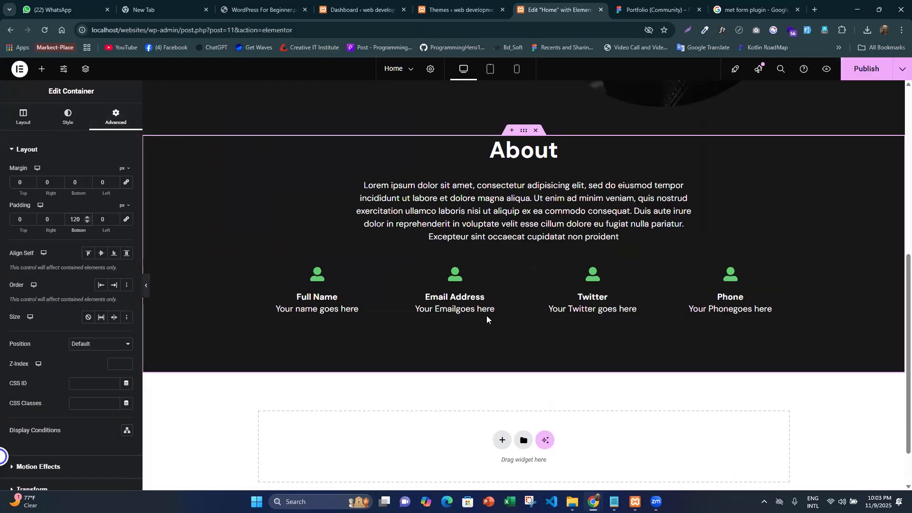
{"action": "key", "text": "ctrl+p"}
{"action": "scroll", "coordinate": [394, 257], "scroll_direction": "down", "scroll_amount": 5}
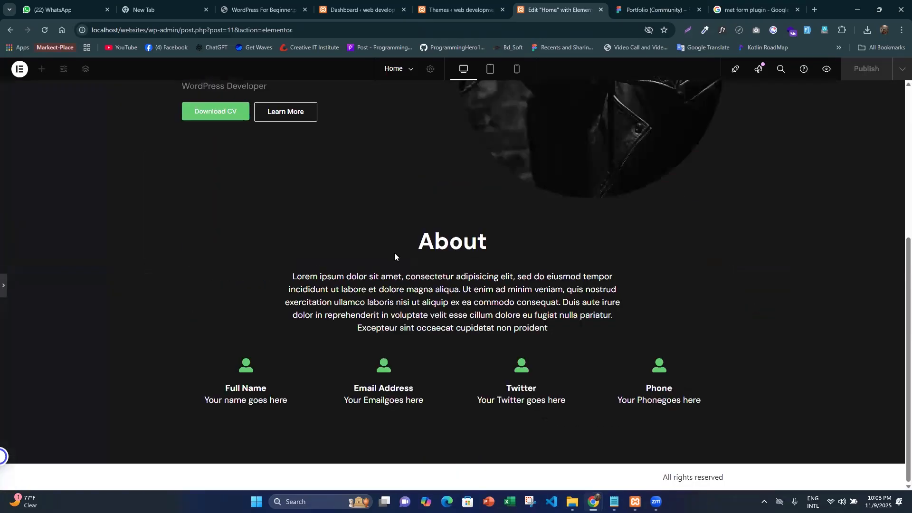
- Switch to the Figma design and inspect the "What i do" heading above the three service cards
{"action": "key", "text": "ctrl+Tab"}
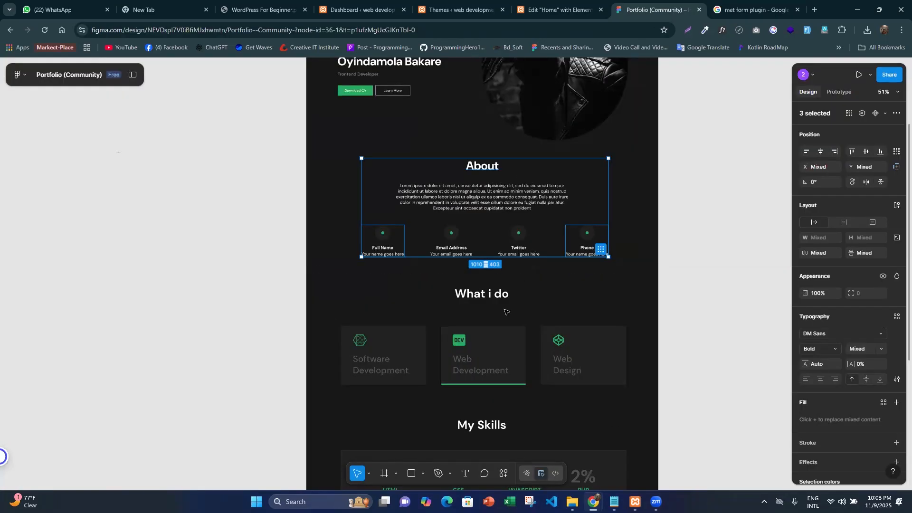
{"action": "scroll", "coordinate": [506, 312], "scroll_direction": "down", "scroll_amount": 1}
{"action": "scroll", "coordinate": [504, 310], "scroll_direction": "up", "scroll_amount": 3}
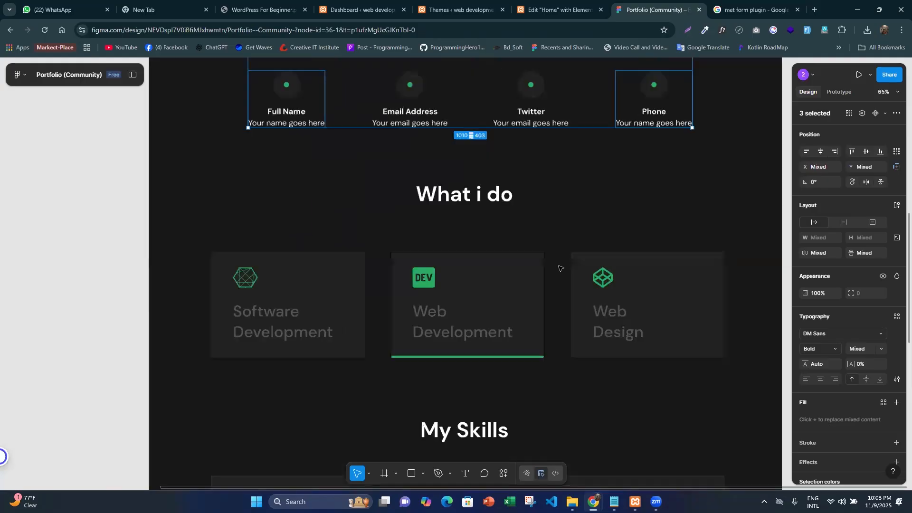
{"action": "double_click", "coordinate": [481, 200]}
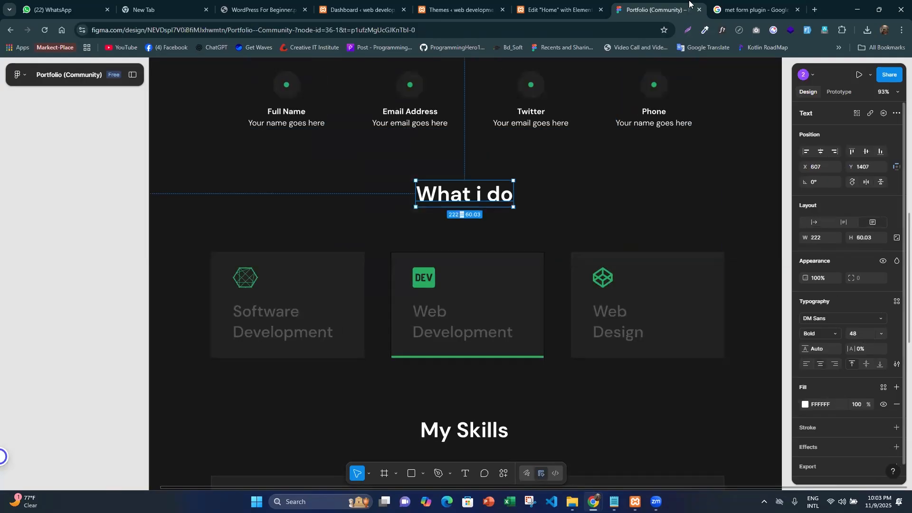
- Return to Elementor and add a flexbox container with the row structure below the About section
{"action": "left_click", "coordinate": [547, 5]}
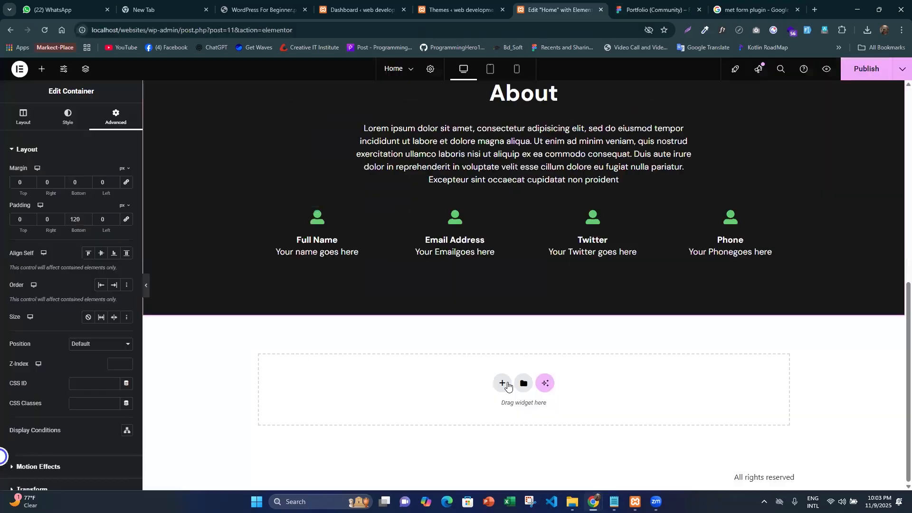
{"action": "left_click", "coordinate": [503, 385]}
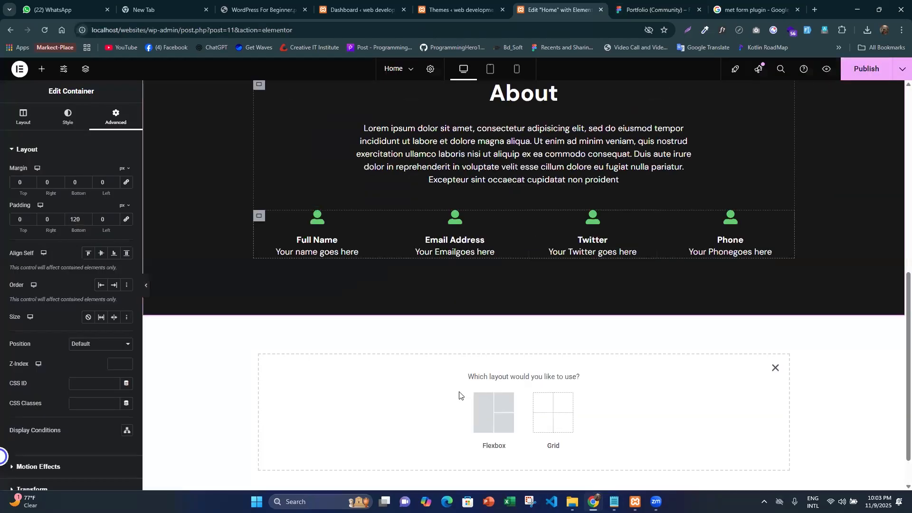
{"action": "scroll", "coordinate": [486, 380], "scroll_direction": "down", "scroll_amount": 1}
{"action": "left_click", "coordinate": [485, 377]}
{"action": "left_click", "coordinate": [445, 361]}
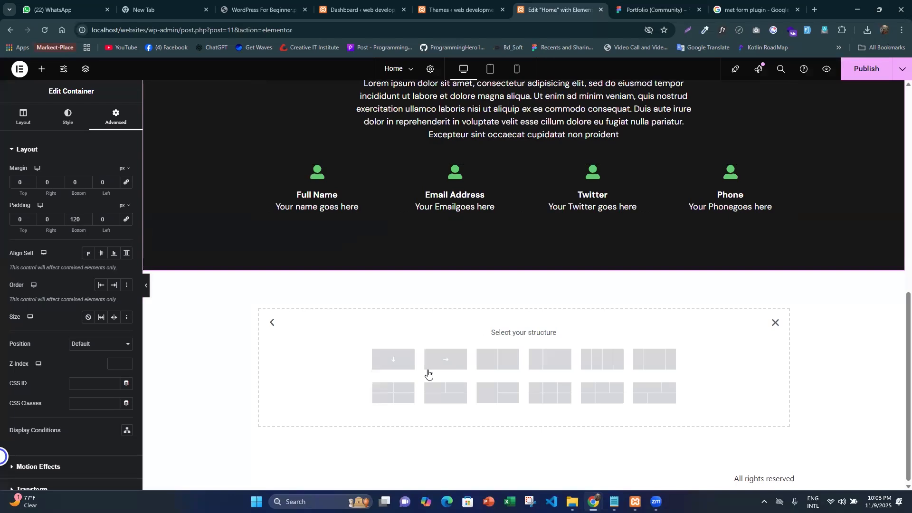
{"action": "left_click", "coordinate": [87, 312]}
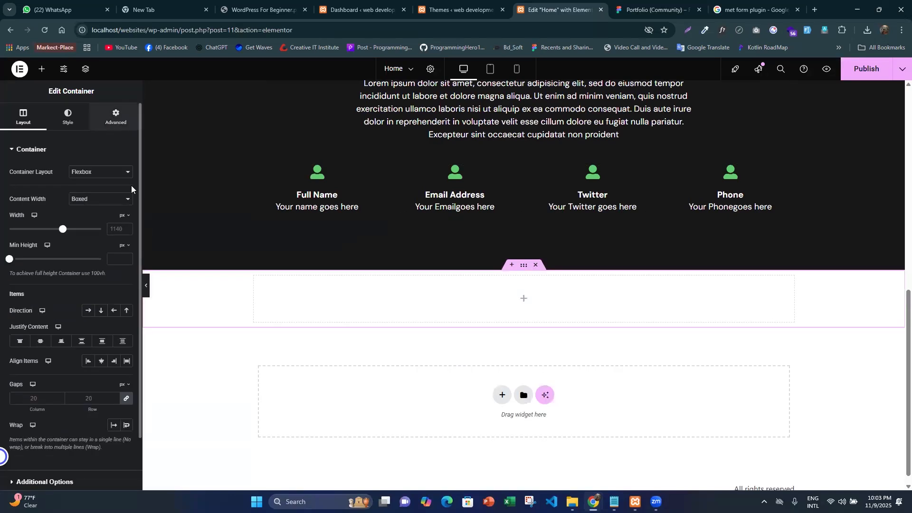
- Set the new container's padding to 0 and its background to the global color bg-color
{"action": "left_click", "coordinate": [115, 116]}
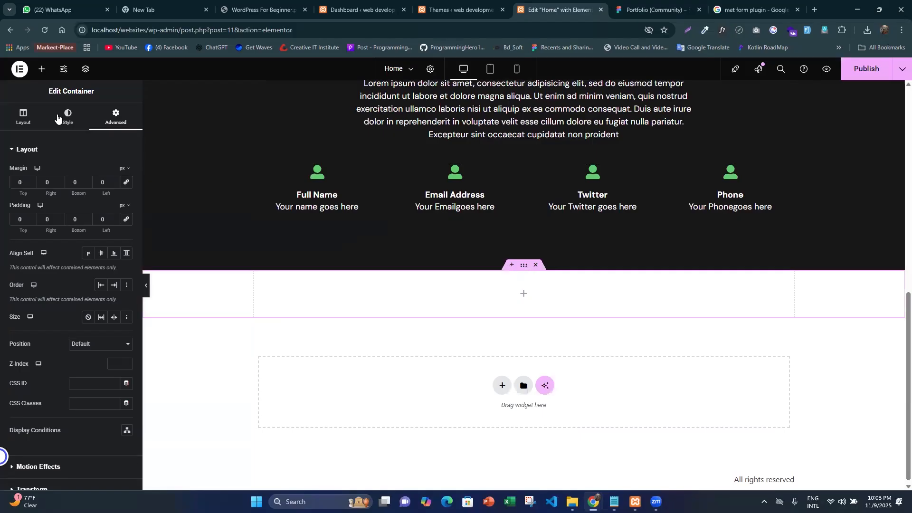
{"action": "left_click", "coordinate": [67, 116]}
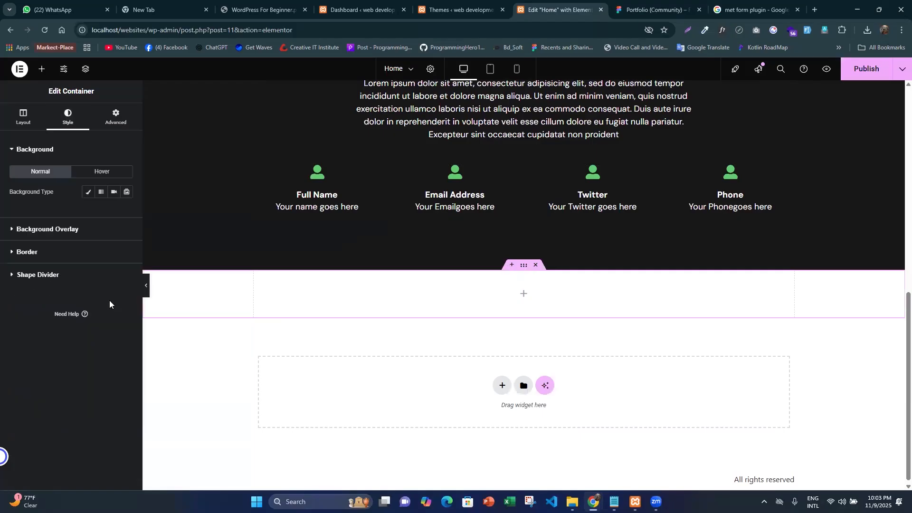
{"action": "left_click", "coordinate": [88, 192]}
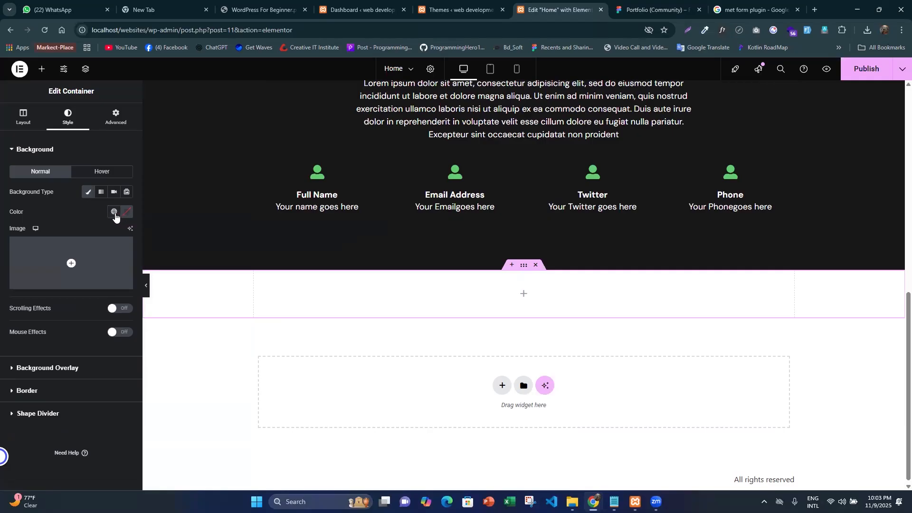
{"action": "left_click", "coordinate": [116, 216]}
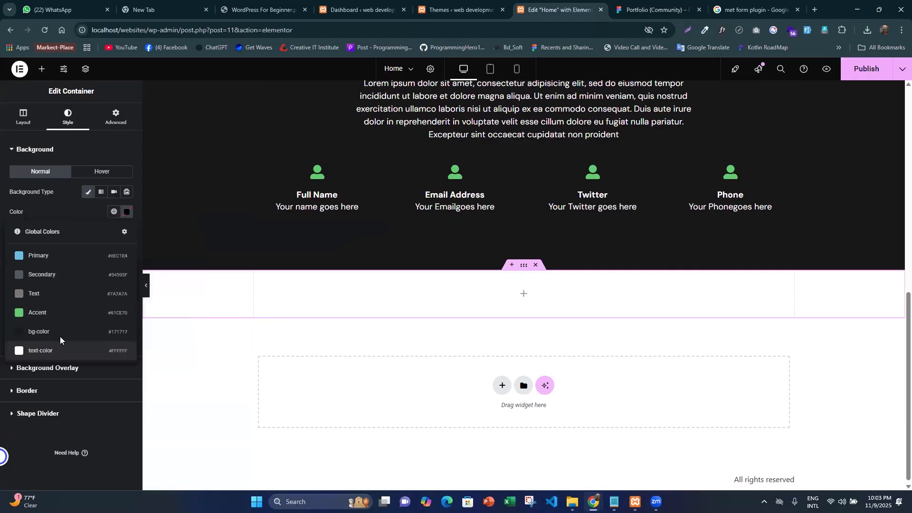
{"action": "left_click", "coordinate": [60, 334]}
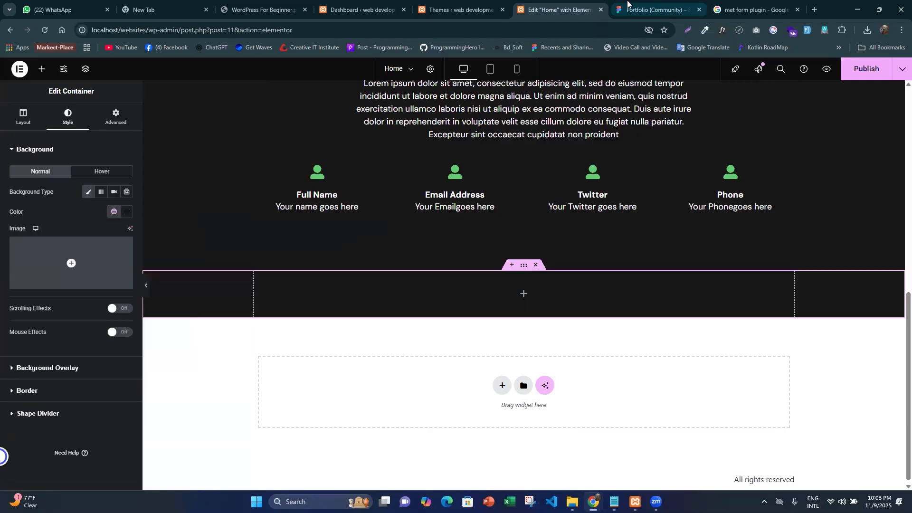
- In Figma, select the "What i do" heading with its cards frame and measure the distance to the contact items above
{"action": "left_click", "coordinate": [628, 6]}
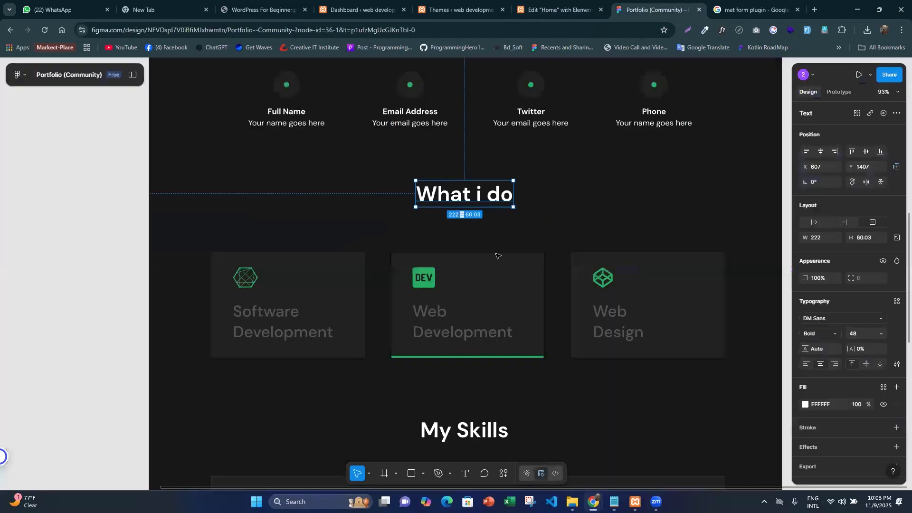
{"action": "key", "text": "alt"}
{"action": "left_click", "coordinate": [497, 307]}
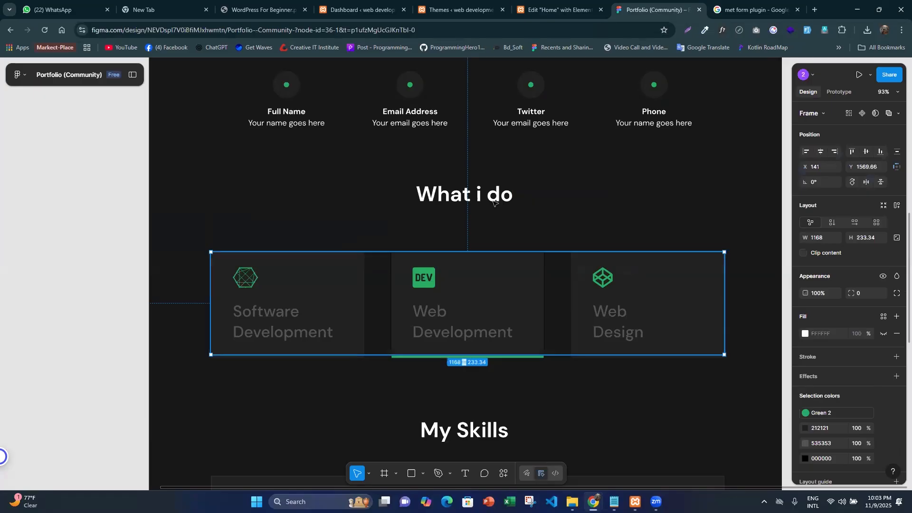
{"action": "left_click", "coordinate": [500, 194], "text": "shift"}
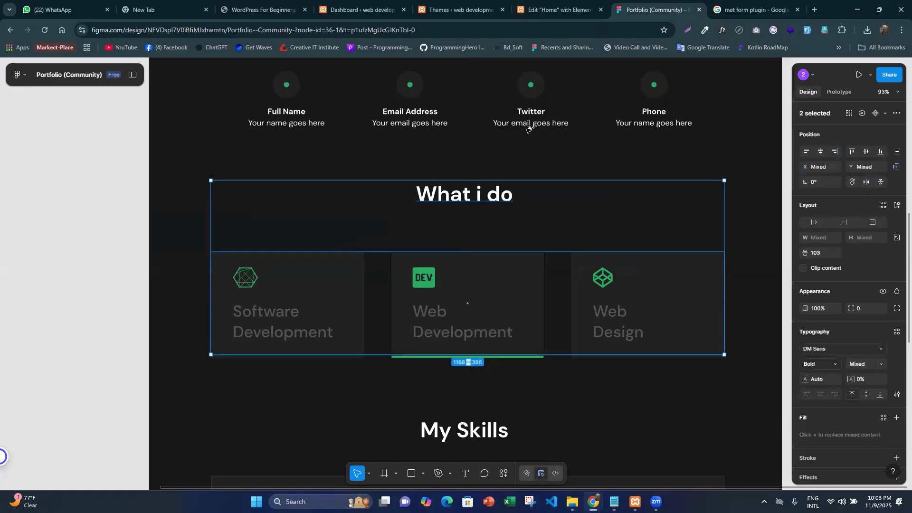
{"action": "key", "text": "alt"}
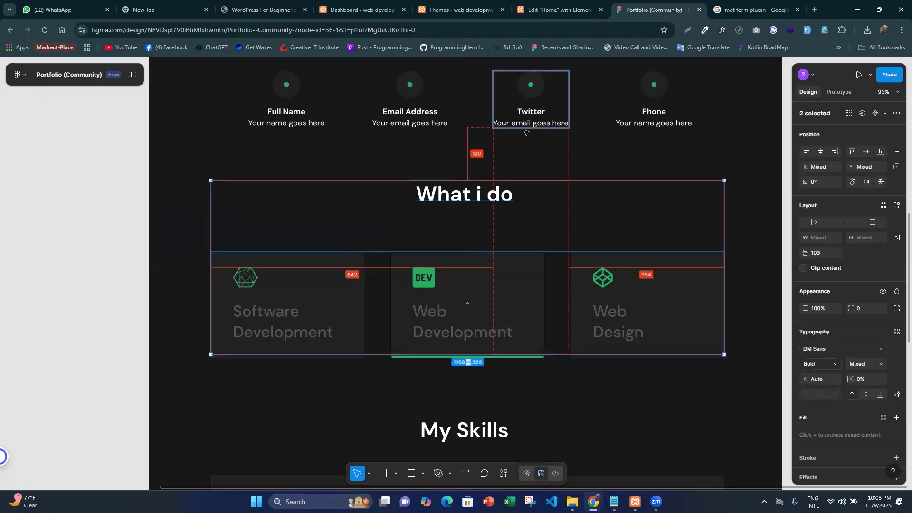
{"action": "key", "text": "alt"}
- Return to Elementor and set the new container's bottom padding to 140 px
{"action": "left_click", "coordinate": [552, 5]}
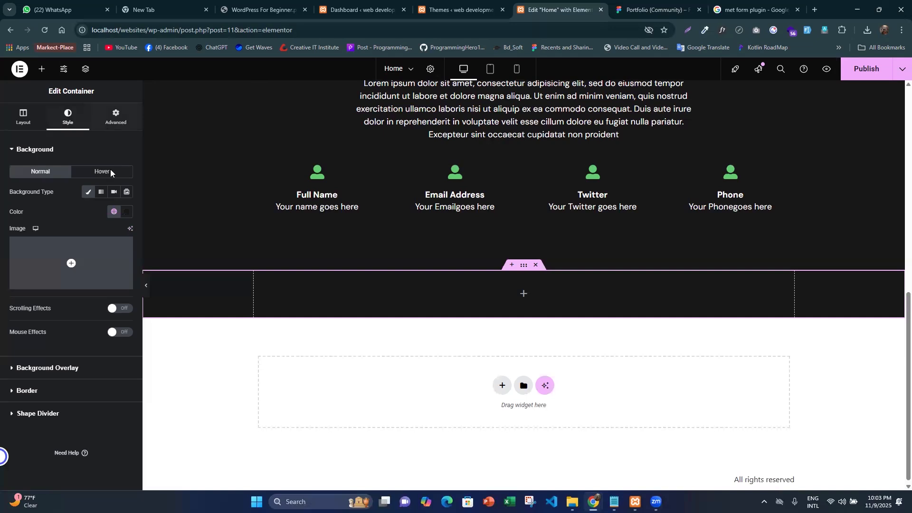
{"action": "left_click", "coordinate": [115, 117]}
{"action": "left_click_drag", "start_coordinate": [78, 219], "coordinate": [51, 190]}
{"action": "type", "text": "140"}
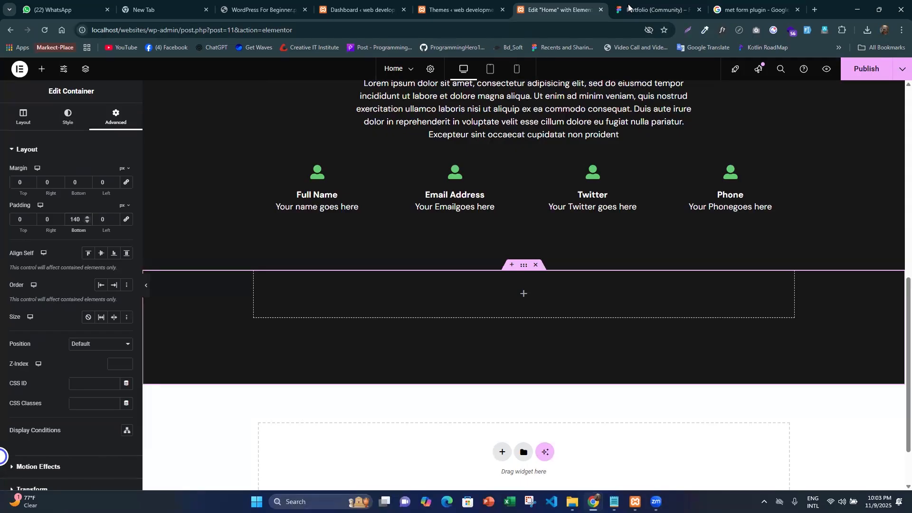
- Check the "What i do" layout in Figma, then insert an inner container into the new section in Elementor
{"action": "key", "text": "ctrl+Tab"}
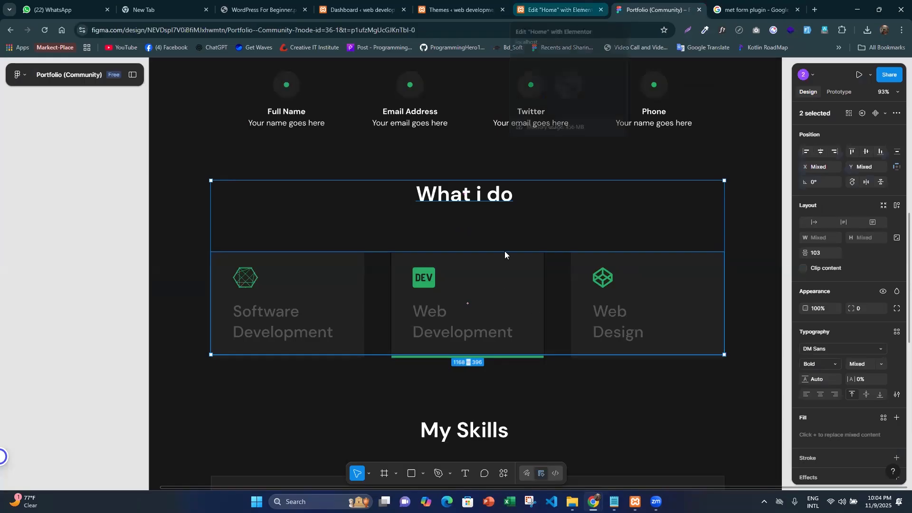
{"action": "key", "text": "ctrl+shift+Tab"}
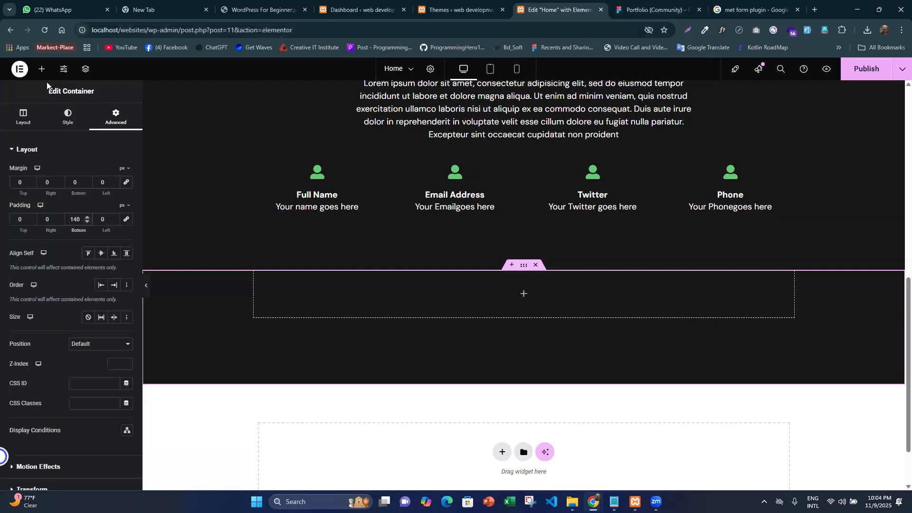
{"action": "left_click_drag", "start_coordinate": [49, 185], "coordinate": [421, 390]}
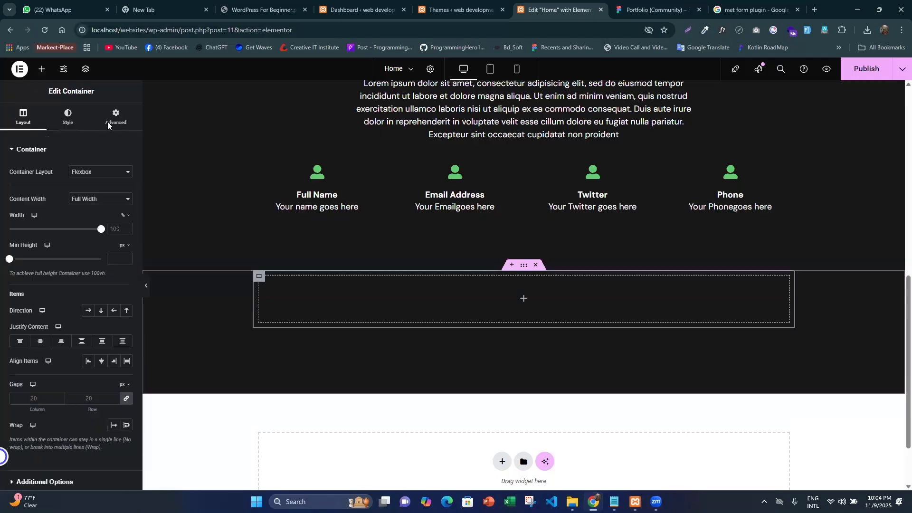
- Set the inner container's margin and padding to 0, and nest two stacked containers inside it, also with zero margin and padding
{"action": "left_click", "coordinate": [107, 122]}
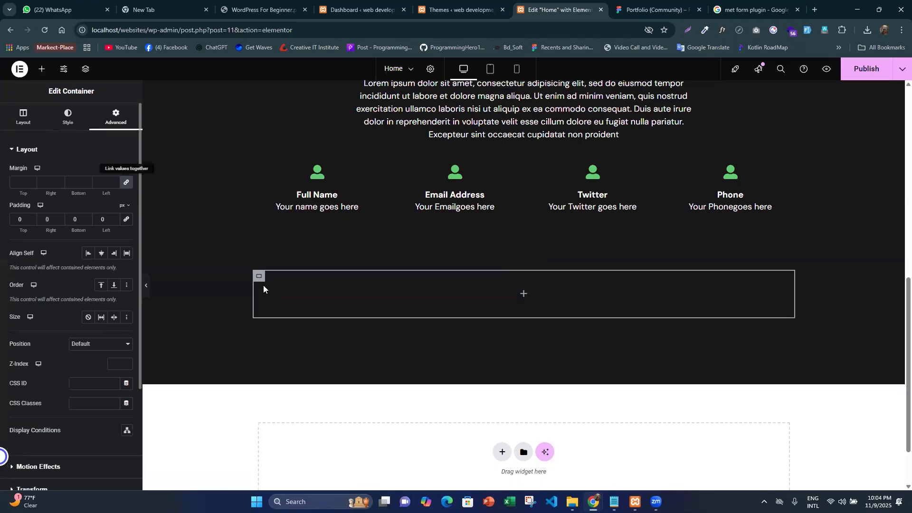
{"action": "left_click", "coordinate": [43, 70]}
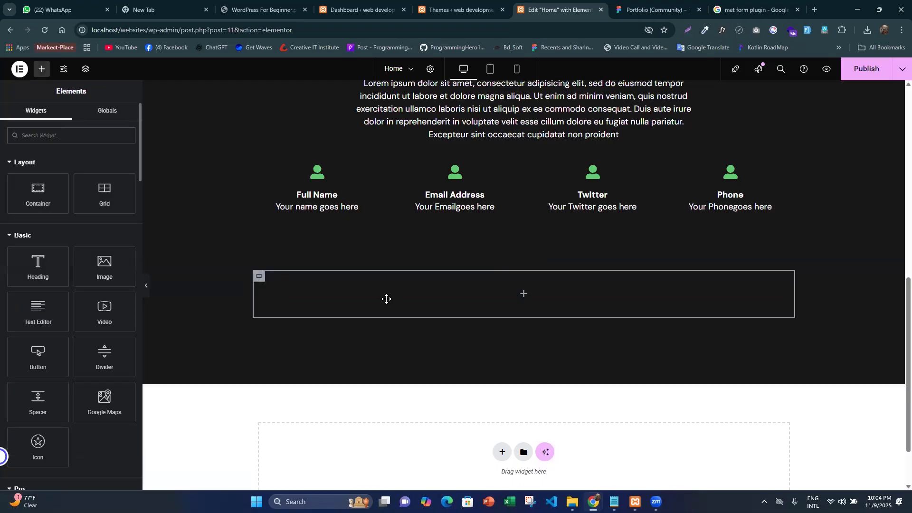
{"action": "left_click_drag", "start_coordinate": [38, 193], "coordinate": [387, 301]}
{"action": "left_click", "coordinate": [112, 124]}
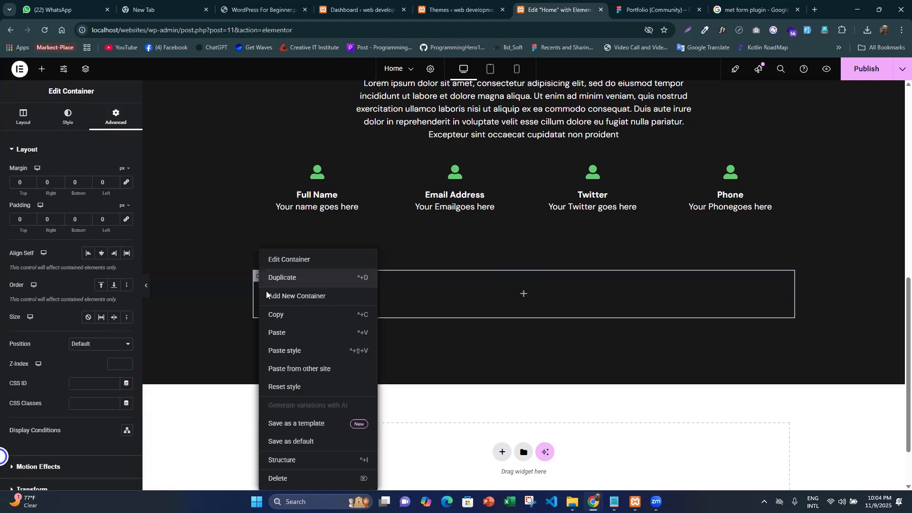
{"action": "left_click", "coordinate": [266, 293]}
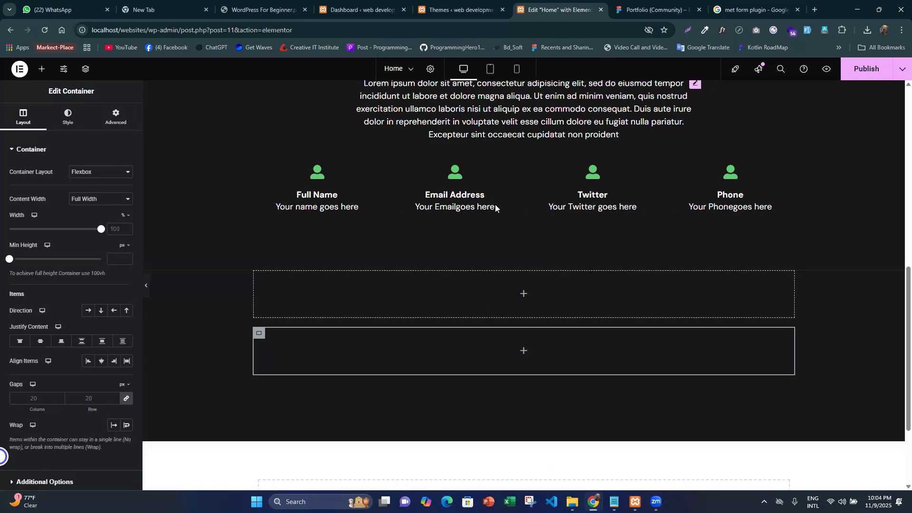
- Copy the heading of the About section and paste it into the upper nested container of the new section
{"action": "scroll", "coordinate": [494, 219], "scroll_direction": "up", "scroll_amount": 6}
{"action": "scroll", "coordinate": [493, 221], "scroll_direction": "up", "scroll_amount": 3}
{"action": "scroll", "coordinate": [327, 285], "scroll_direction": "down", "scroll_amount": 4}
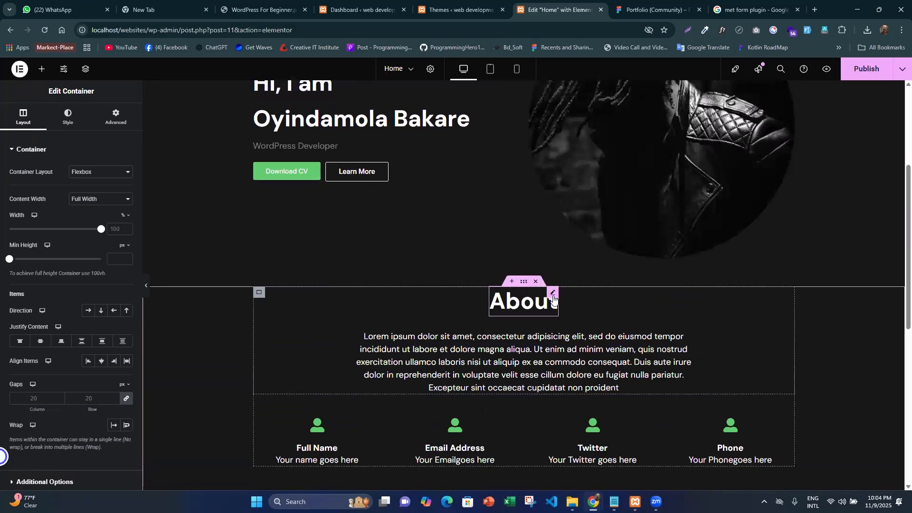
{"action": "right_click", "coordinate": [555, 305]}
{"action": "left_click", "coordinate": [573, 333]}
{"action": "scroll", "coordinate": [450, 273], "scroll_direction": "down", "scroll_amount": 6}
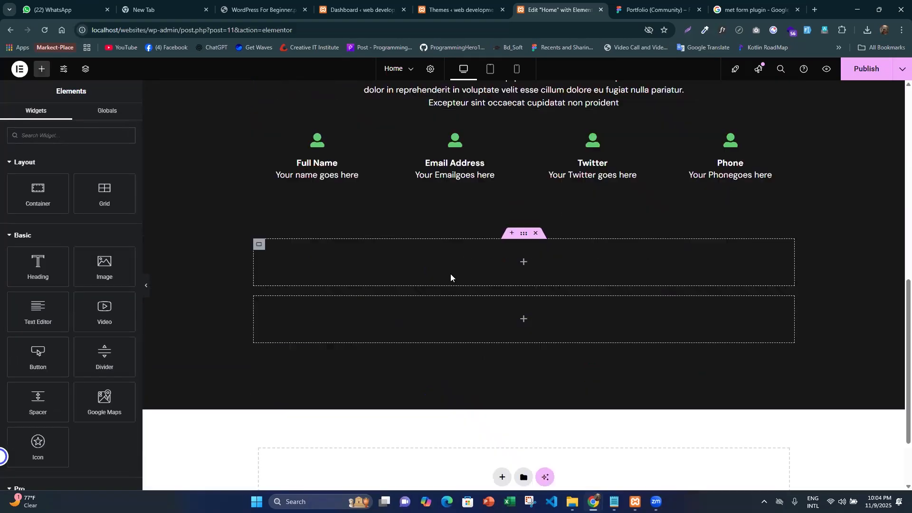
{"action": "right_click", "coordinate": [404, 260]}
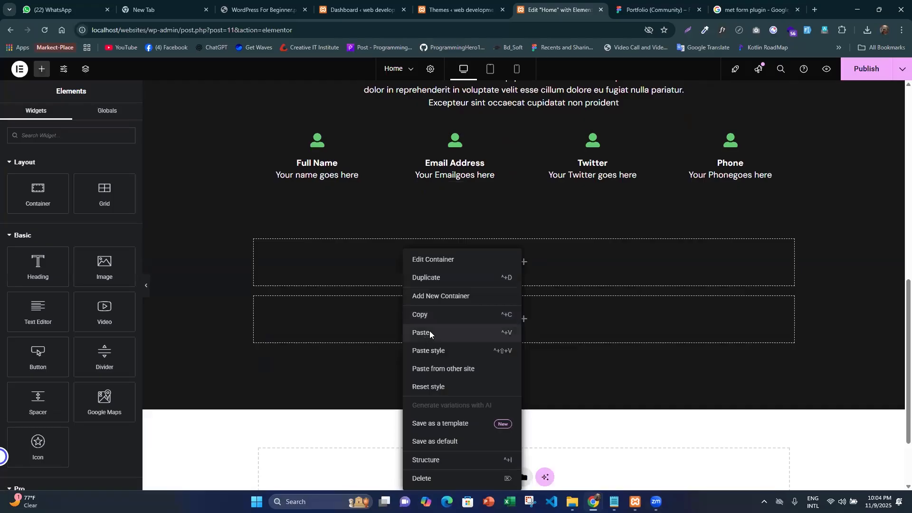
{"action": "left_click", "coordinate": [430, 333]}
- Replace the pasted heading's title with "What i do" copied from Figma, and center the heading within its container in Elementor
{"action": "key", "text": "ctrl+Tab"}
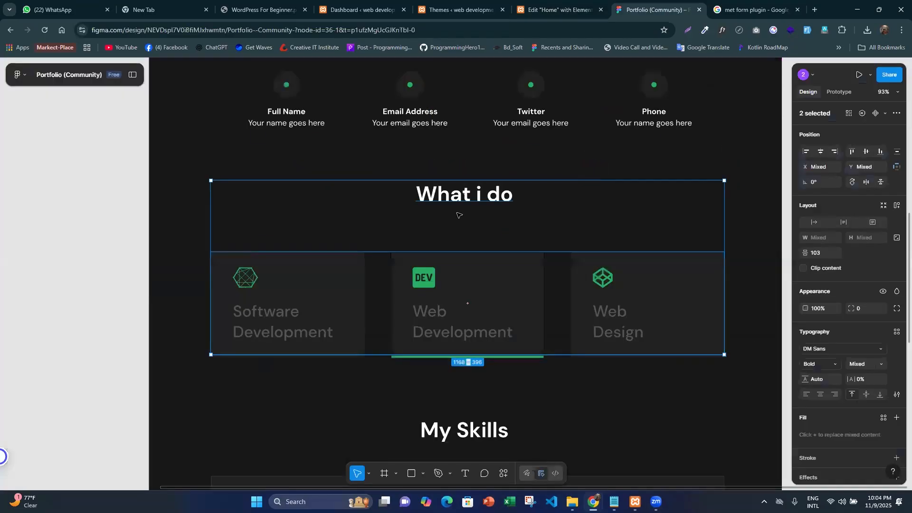
{"action": "double_click", "coordinate": [494, 193]}
{"action": "double_click", "coordinate": [492, 195]}
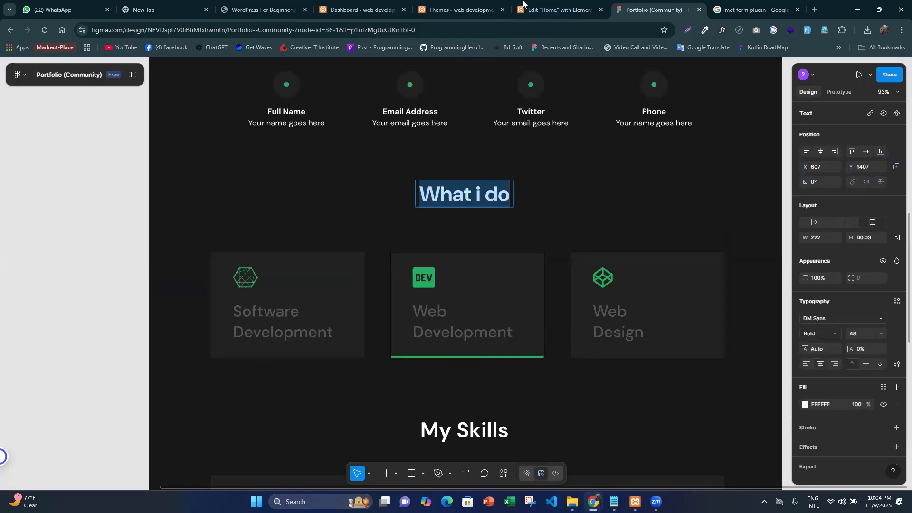
{"action": "left_click", "coordinate": [523, 5]}
{"action": "left_click_drag", "start_coordinate": [41, 191], "coordinate": [4, 163]}
{"action": "key", "text": "ctrl+v"}
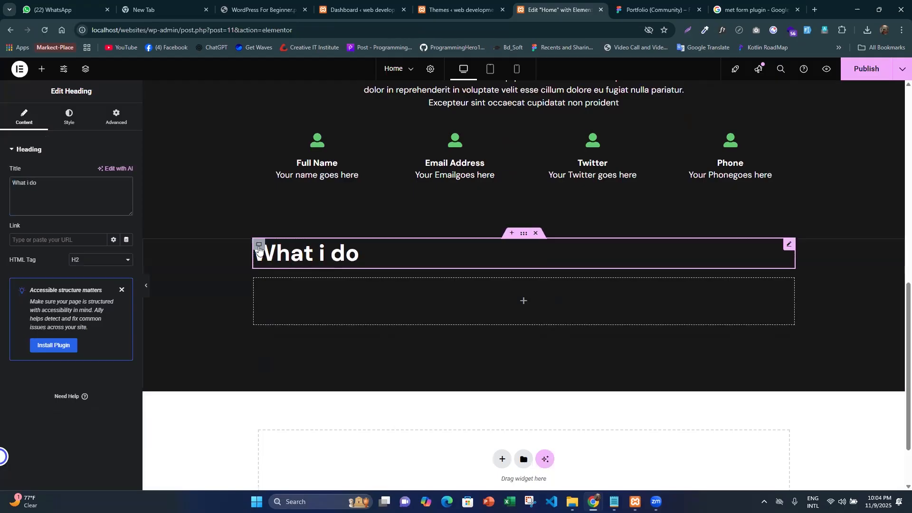
{"action": "left_click", "coordinate": [233, 260]}
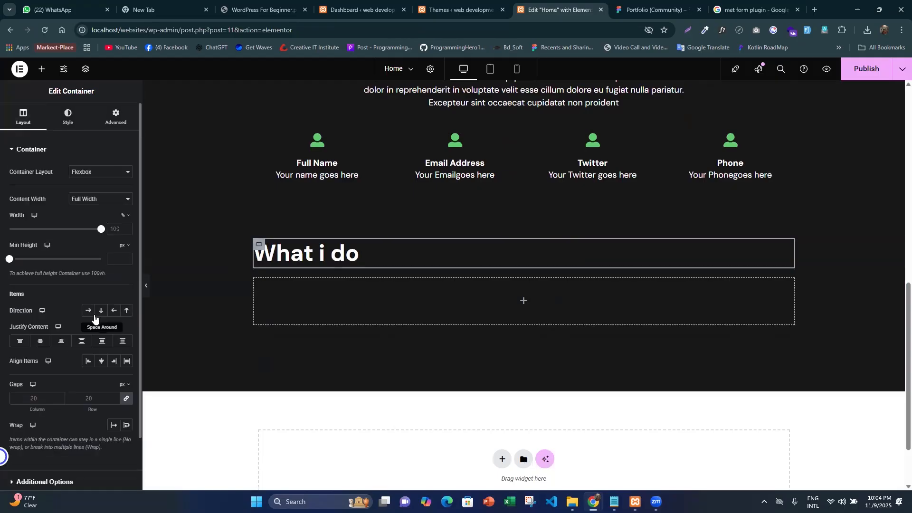
{"action": "left_click", "coordinate": [100, 362]}
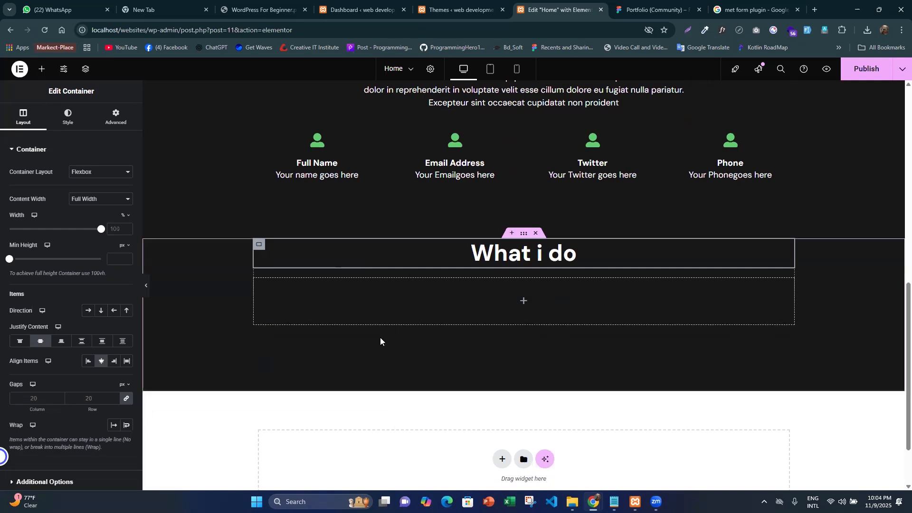
- Try the Uppercase and Lowercase text transforms on the "What i do" heading, and set its transform to Capitalize
{"action": "left_click", "coordinate": [574, 247]}
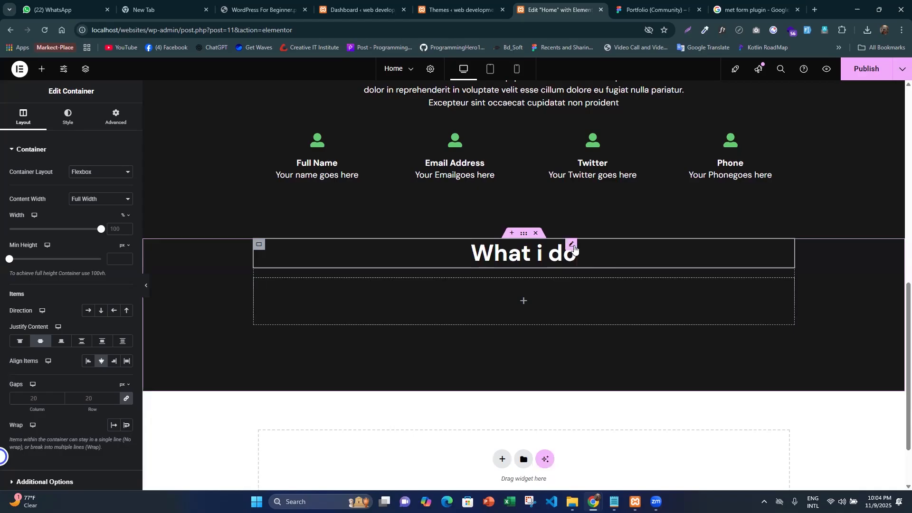
{"action": "left_click", "coordinate": [68, 116]}
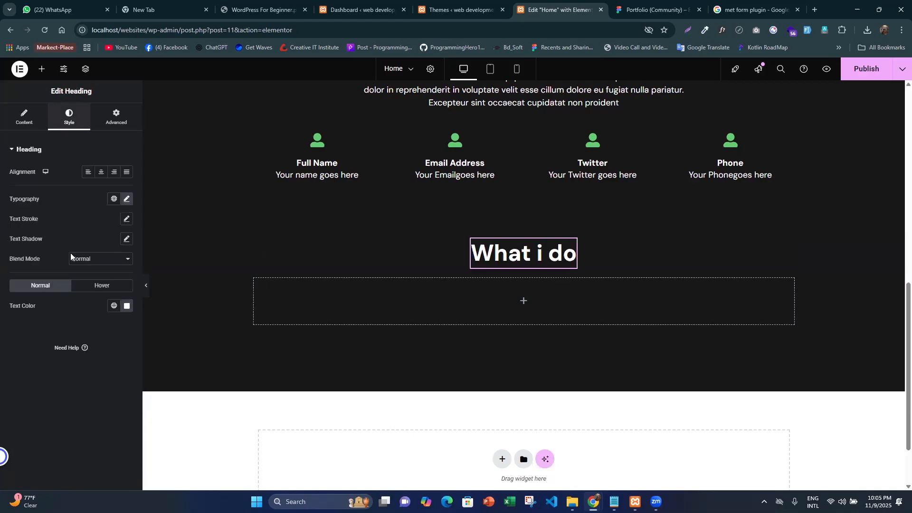
{"action": "left_click", "coordinate": [127, 199]}
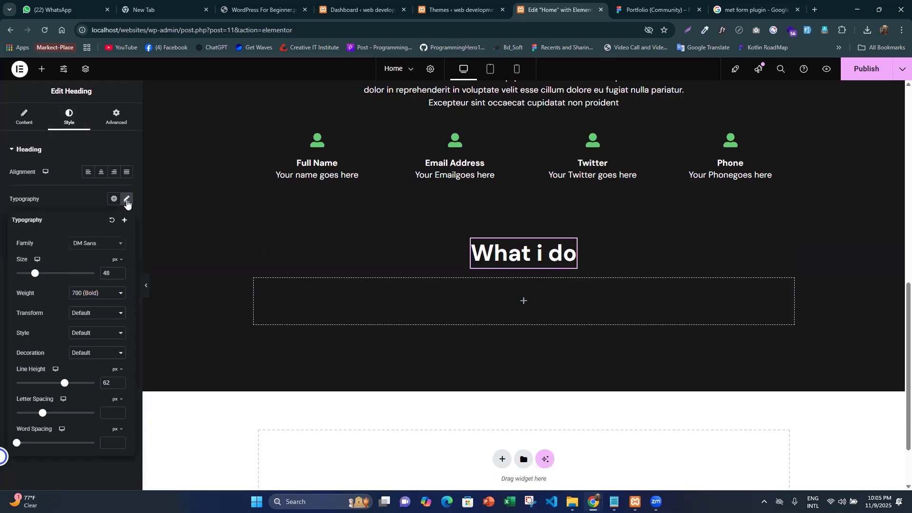
{"action": "left_click", "coordinate": [87, 354]}
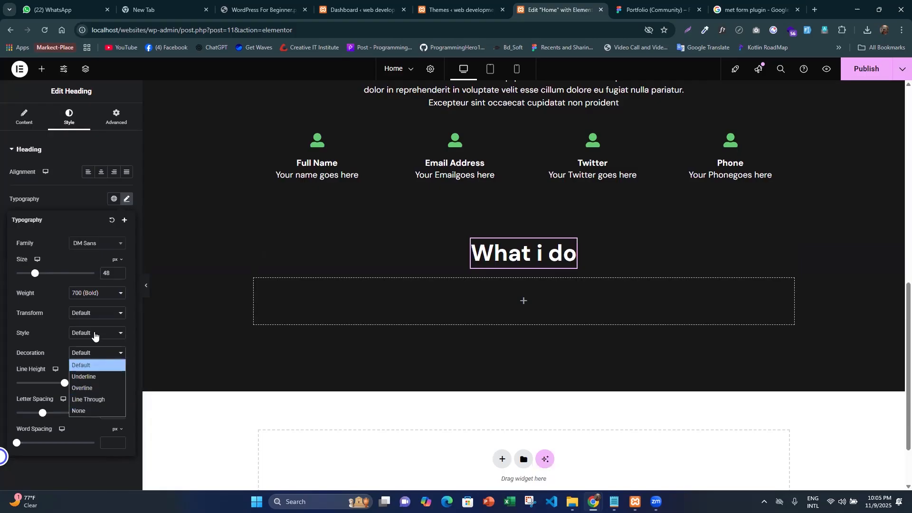
{"action": "left_click", "coordinate": [99, 314]}
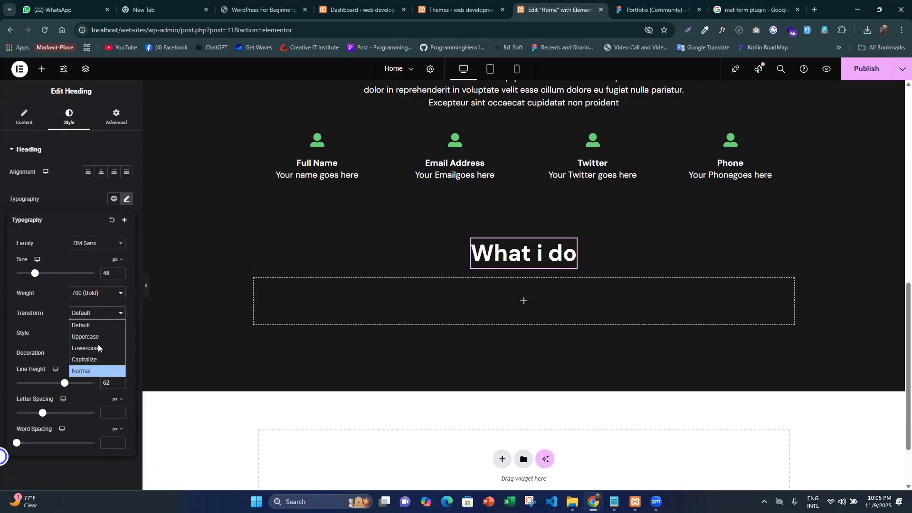
{"action": "left_click", "coordinate": [94, 338]}
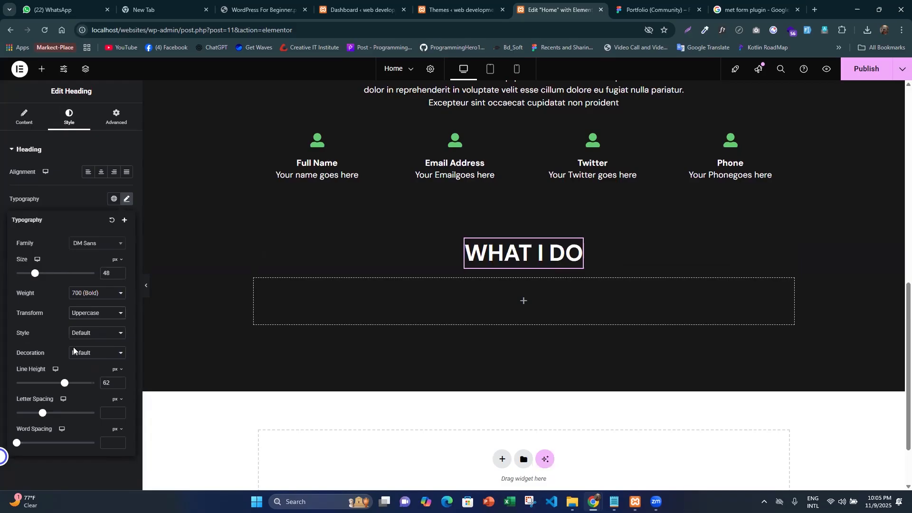
{"action": "left_click", "coordinate": [107, 313]}
{"action": "left_click", "coordinate": [106, 345]}
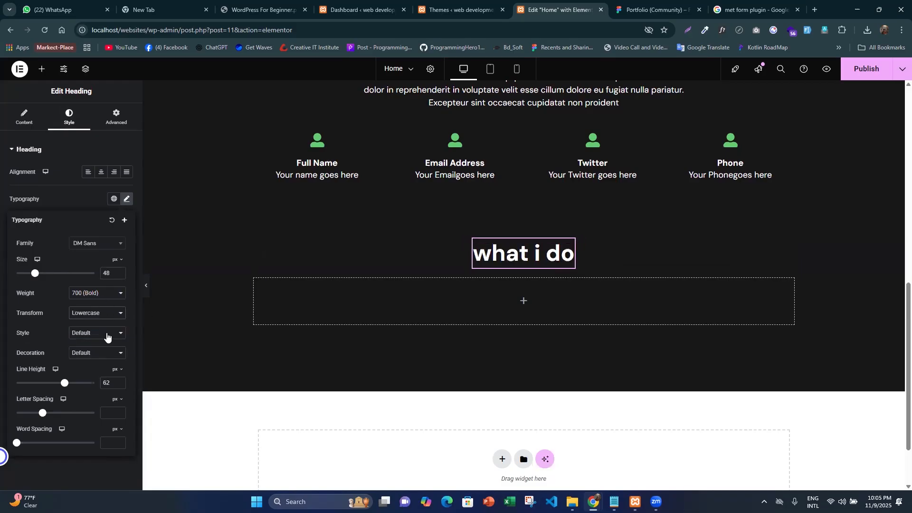
{"action": "left_click", "coordinate": [108, 316]}
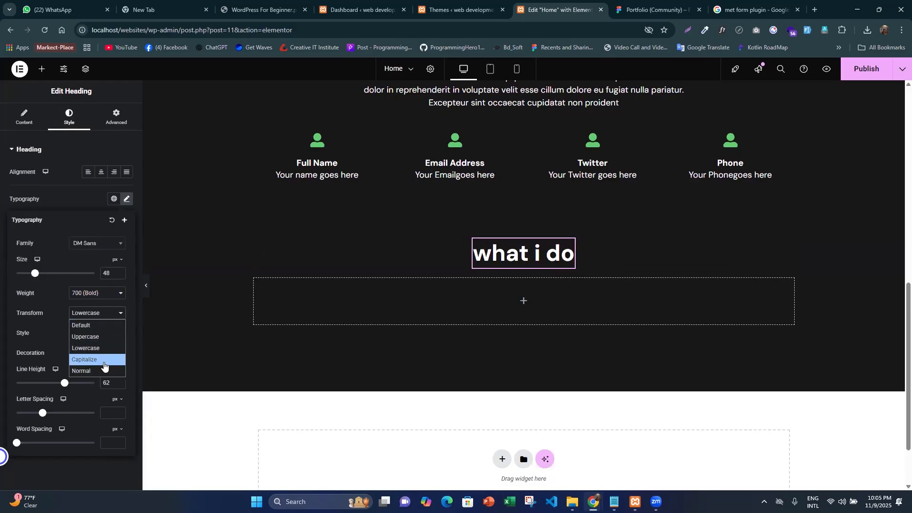
{"action": "left_click", "coordinate": [104, 358]}
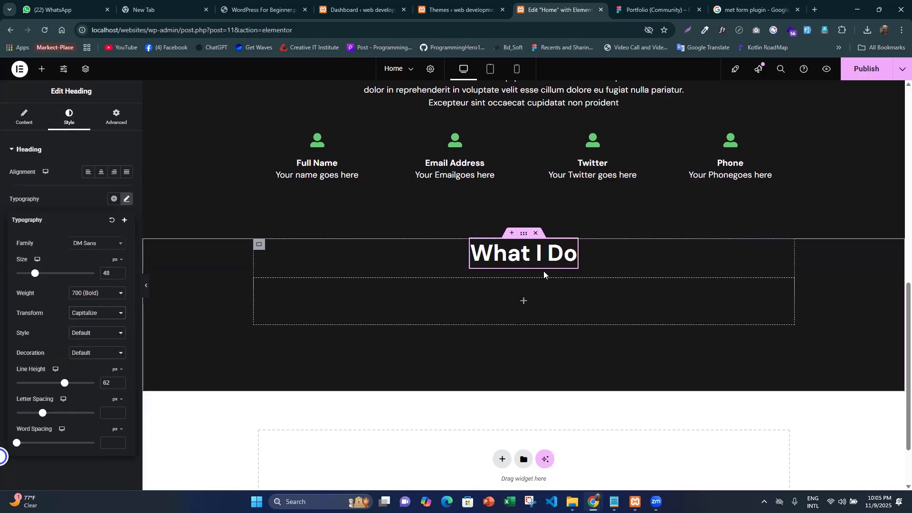
- Switch to Figma and select the full "Software Development" text in the first card to inspect its typography
{"action": "left_click", "coordinate": [646, 11]}
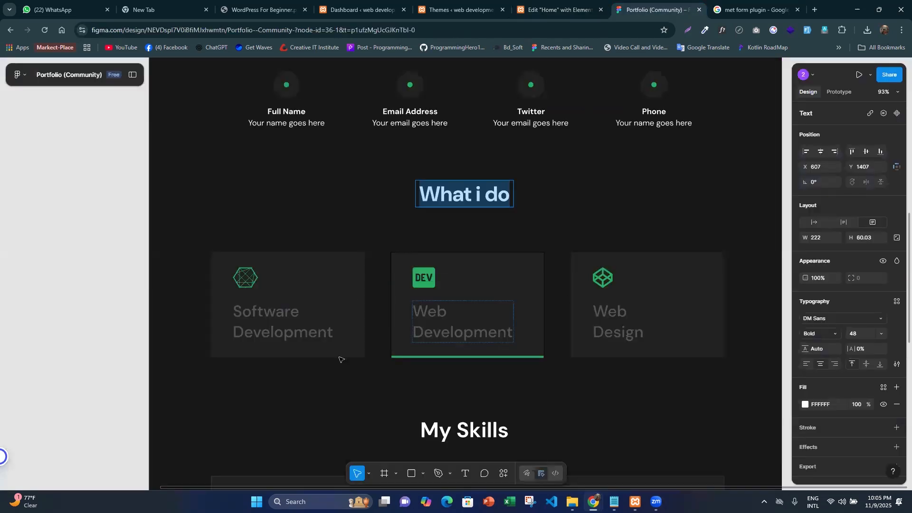
{"action": "double_click", "coordinate": [274, 319]}
{"action": "key", "text": "ctrl+a"}
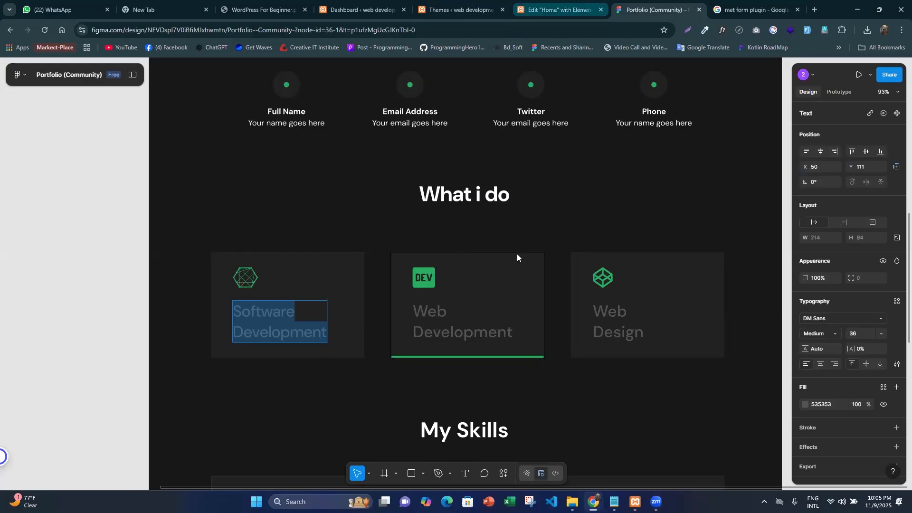
- Back in Elementor, select the container wrapping the heading and the empty nested container, and increase the gap between them
{"action": "left_click", "coordinate": [555, 10]}
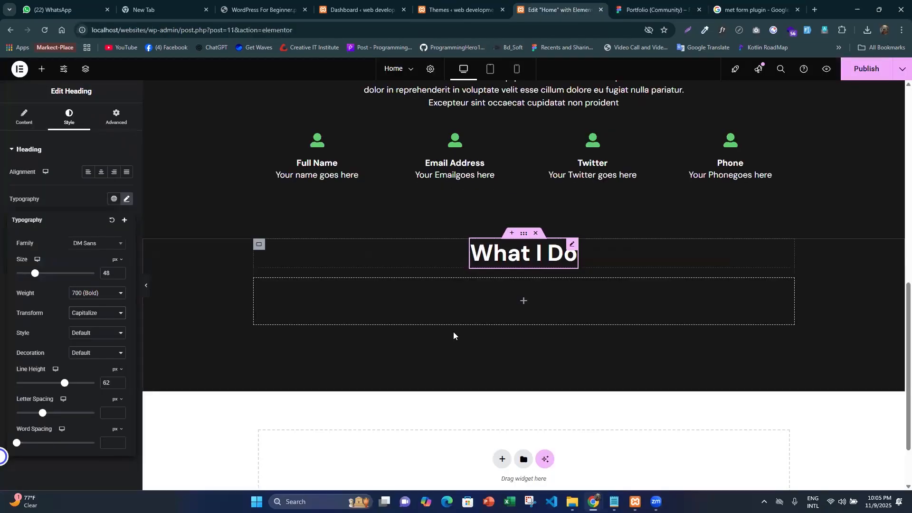
{"action": "left_click", "coordinate": [258, 245]}
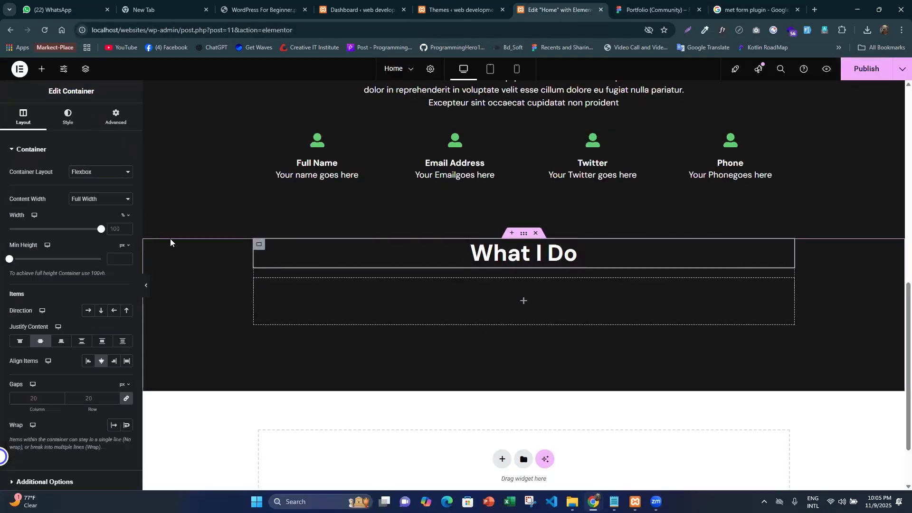
{"action": "left_click", "coordinate": [85, 69]}
{"action": "scroll", "coordinate": [750, 247], "scroll_direction": "down", "scroll_amount": 3}
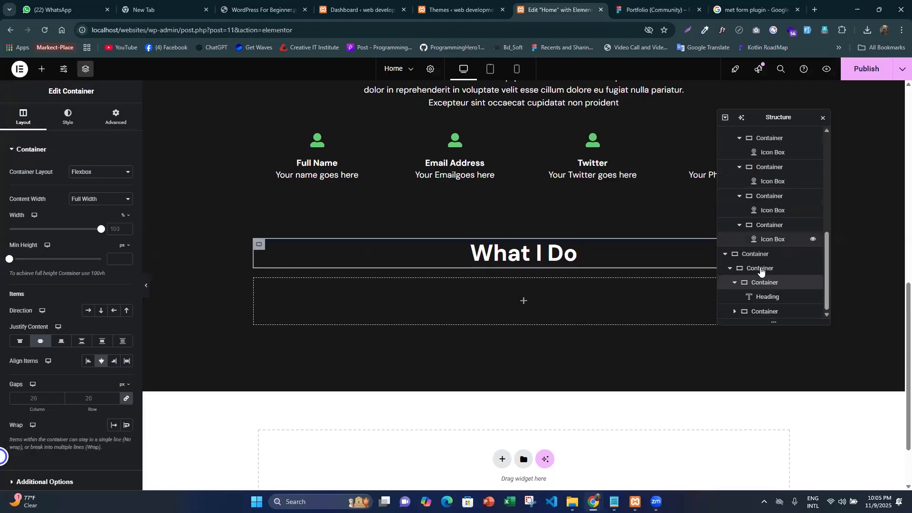
{"action": "left_click", "coordinate": [760, 269]}
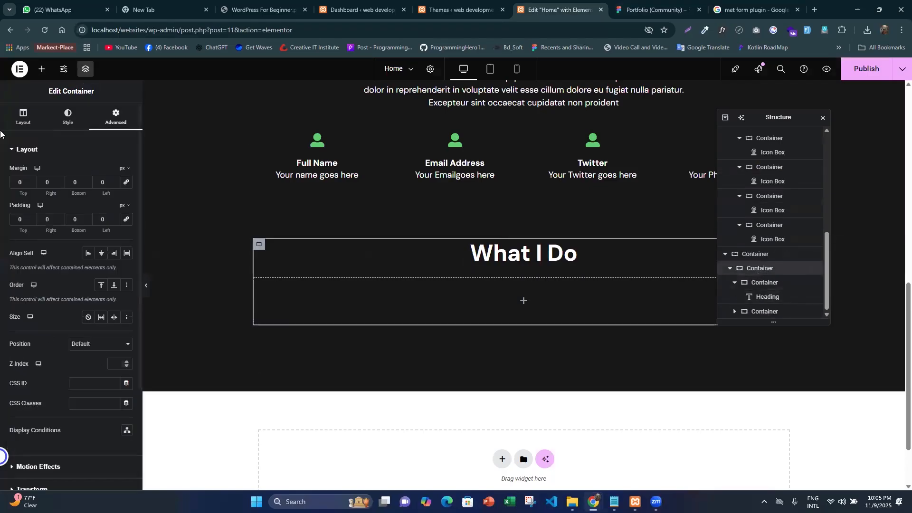
{"action": "left_click", "coordinate": [22, 122]}
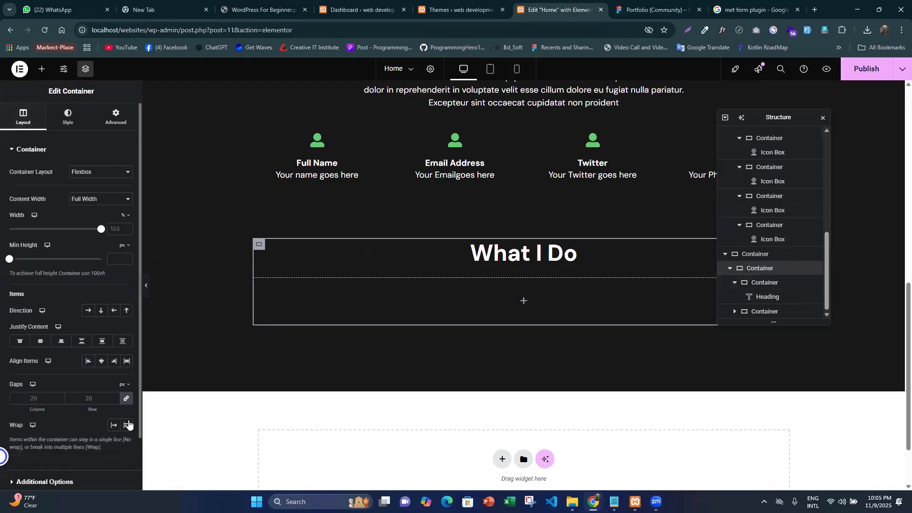
{"action": "left_click", "coordinate": [126, 402]}
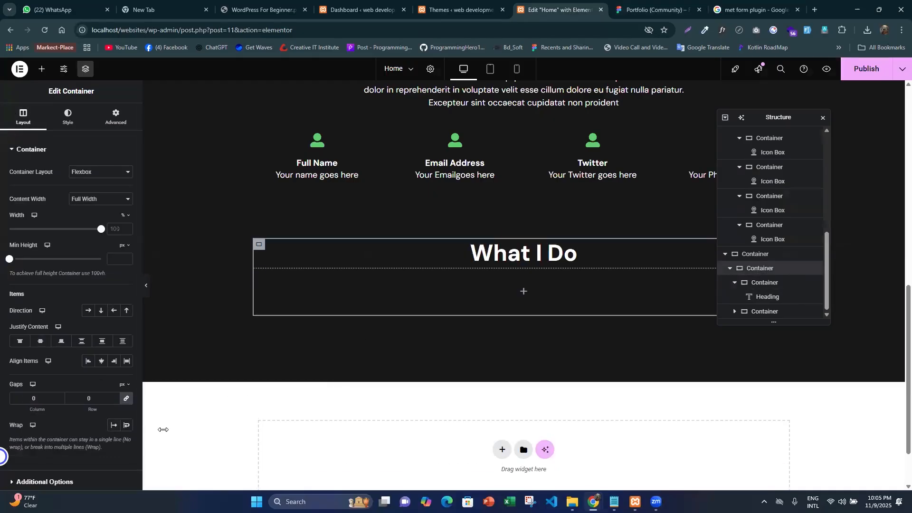
{"action": "left_click_drag", "start_coordinate": [90, 407], "coordinate": [103, 410]}
{"action": "key", "text": "Up"}
{"action": "key", "text": "Up"}
{"action": "key", "text": "Up"}
{"action": "key", "text": "Up"}
- Set the lower nested container's direction to horizontal row and insert a container inside it for the first card
{"action": "left_click", "coordinate": [278, 298]}
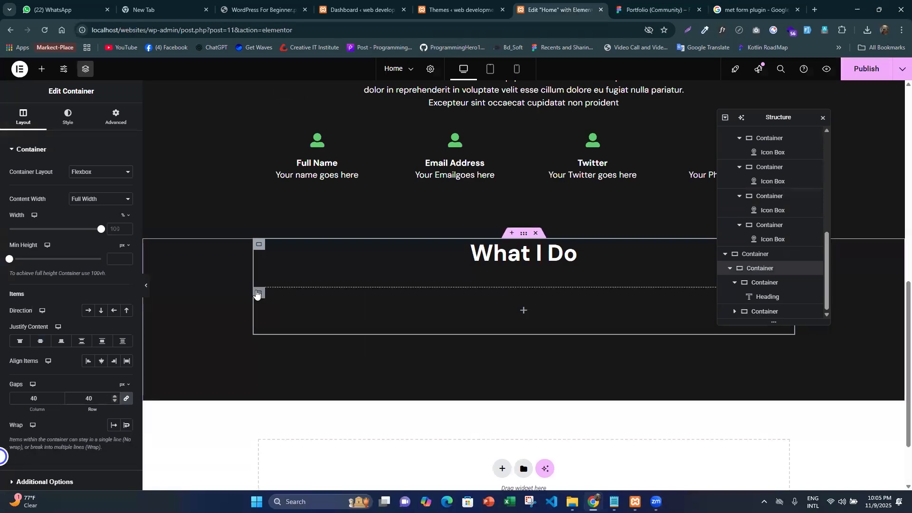
{"action": "left_click", "coordinate": [88, 312]}
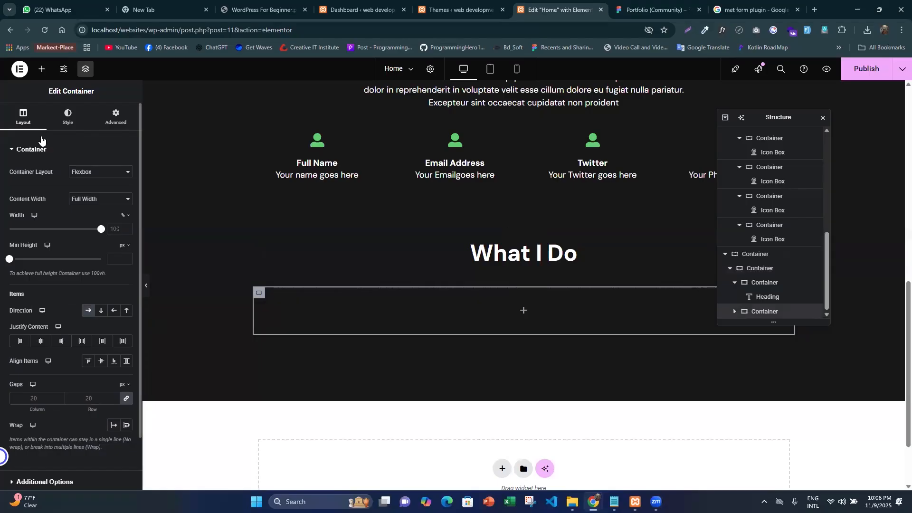
{"action": "left_click", "coordinate": [40, 71]}
{"action": "left_click_drag", "start_coordinate": [39, 192], "coordinate": [473, 338]}
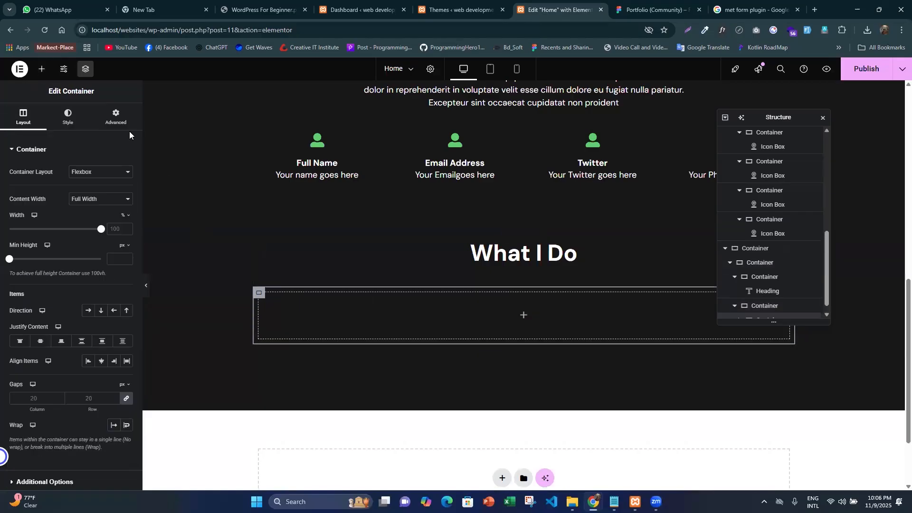
- Set the new card container's padding and margin to 0
{"action": "left_click", "coordinate": [114, 117]}
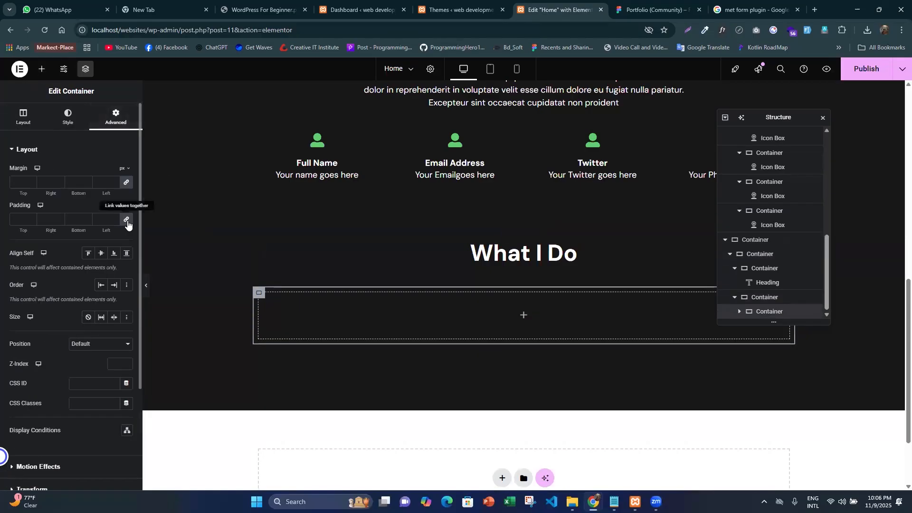
{"action": "left_click", "coordinate": [126, 219]}
{"action": "left_click", "coordinate": [126, 183]}
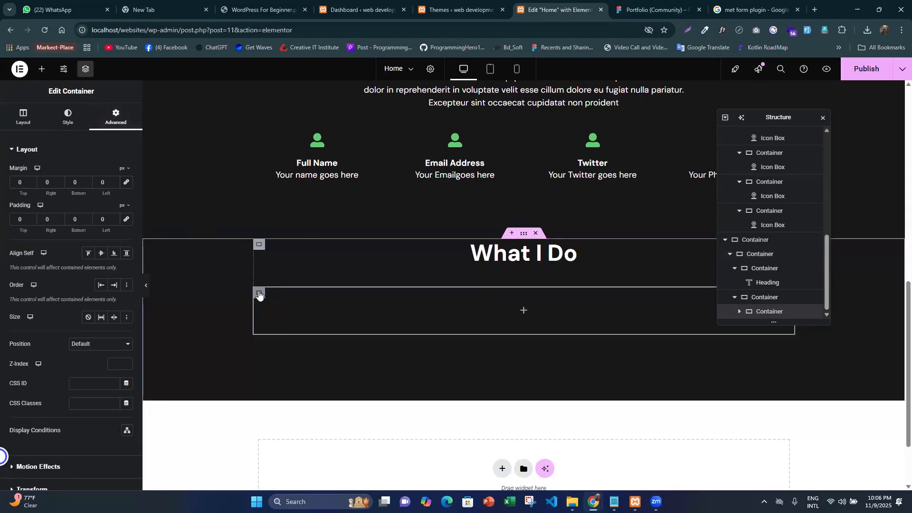
- Check the card design in Figma, and insert an Icon Box widget into the empty first card container in Elementor
{"action": "left_click", "coordinate": [655, 10]}
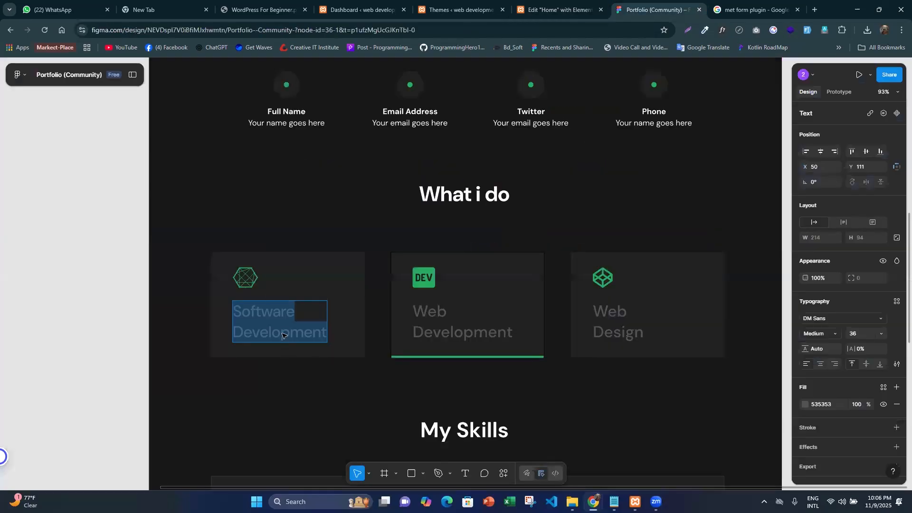
{"action": "scroll", "coordinate": [428, 190], "scroll_direction": "up", "scroll_amount": 1}
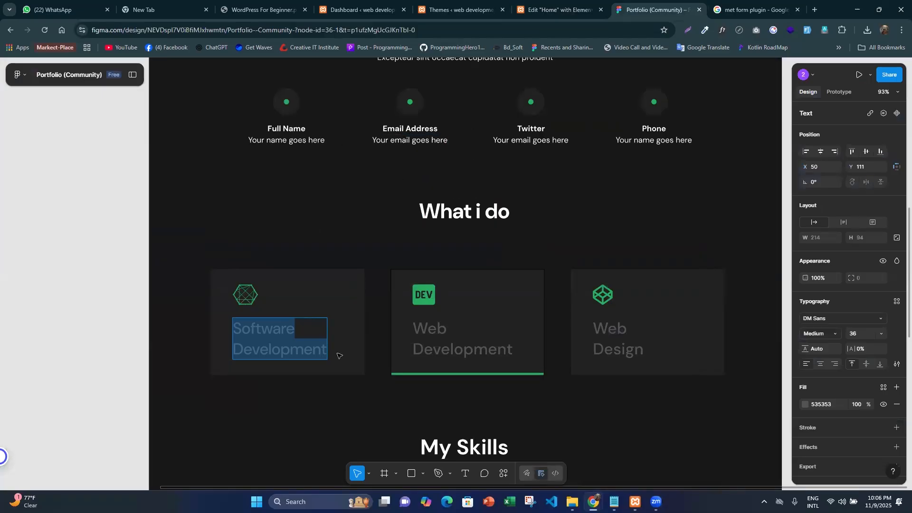
{"action": "left_click", "coordinate": [544, 25]}
{"action": "left_click", "coordinate": [38, 70]}
{"action": "type", "text": "i"}
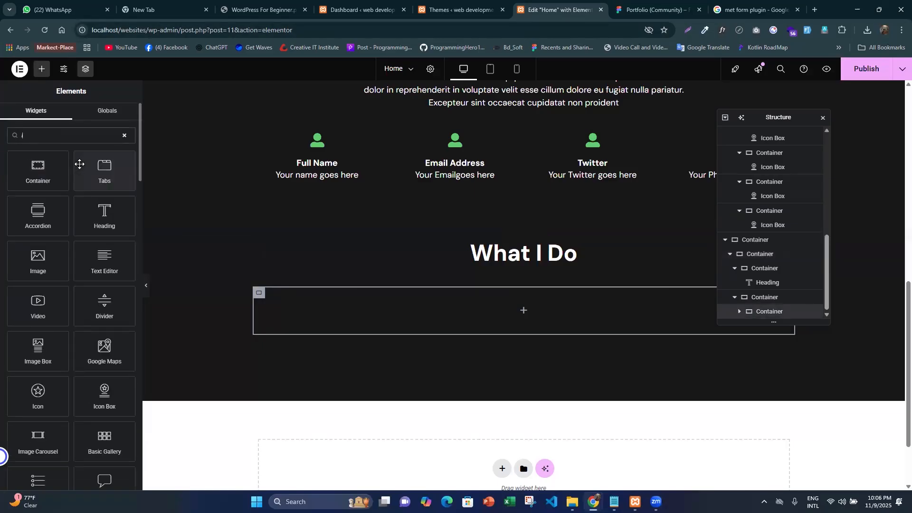
{"action": "type", "text": "con"}
{"action": "left_click_drag", "start_coordinate": [104, 167], "coordinate": [397, 310]}
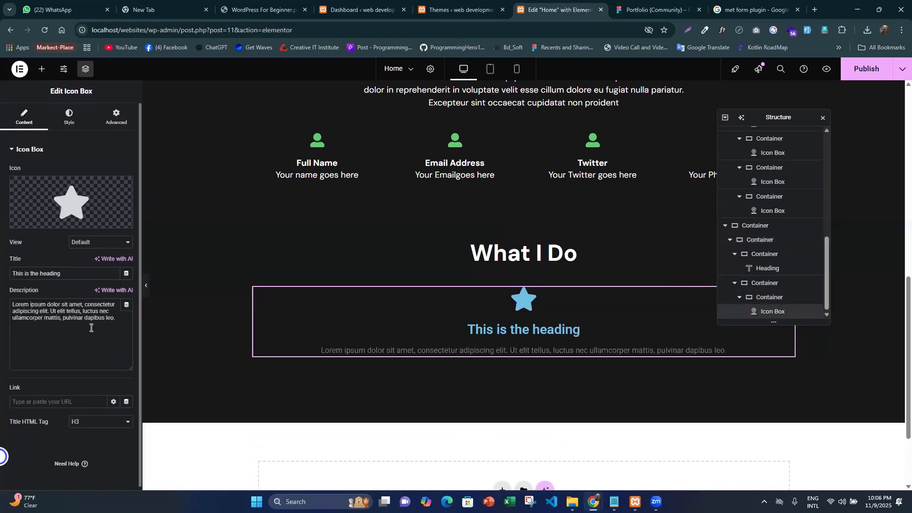
- Clear the icon box's description and replace its title with "Software Development"
{"action": "left_click_drag", "start_coordinate": [91, 318], "coordinate": [0, 295]}
{"action": "key", "text": "ctrl+a"}
{"action": "key", "text": "BackSpace"}
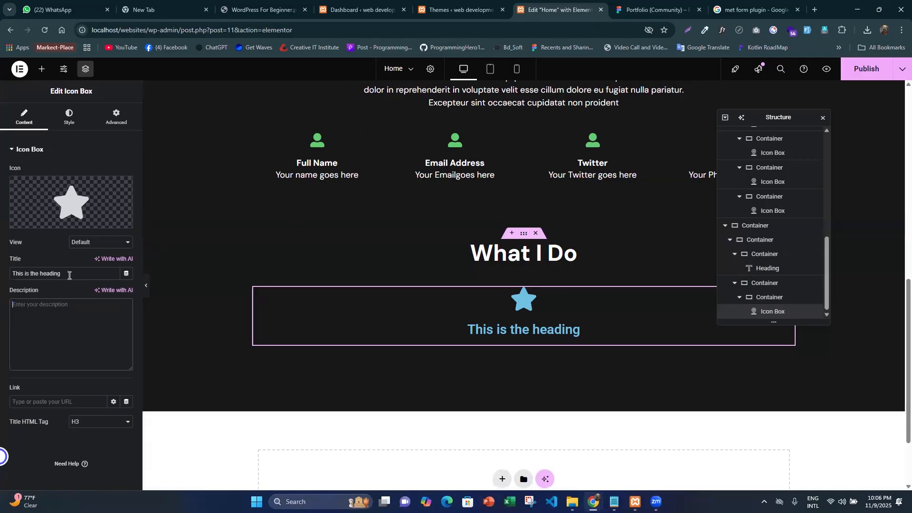
{"action": "left_click_drag", "start_coordinate": [79, 274], "coordinate": [0, 258]}
{"action": "type", "text": "Software Development"}
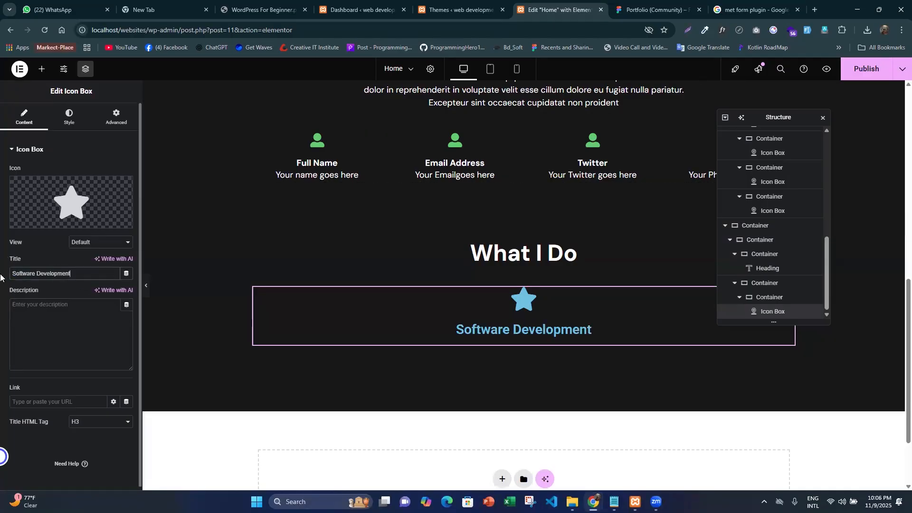
- Search the icon library for a suitable Software Development icon using the terms "softwar" and "app"
{"action": "left_click", "coordinate": [73, 202]}
{"action": "left_click", "coordinate": [406, 137]}
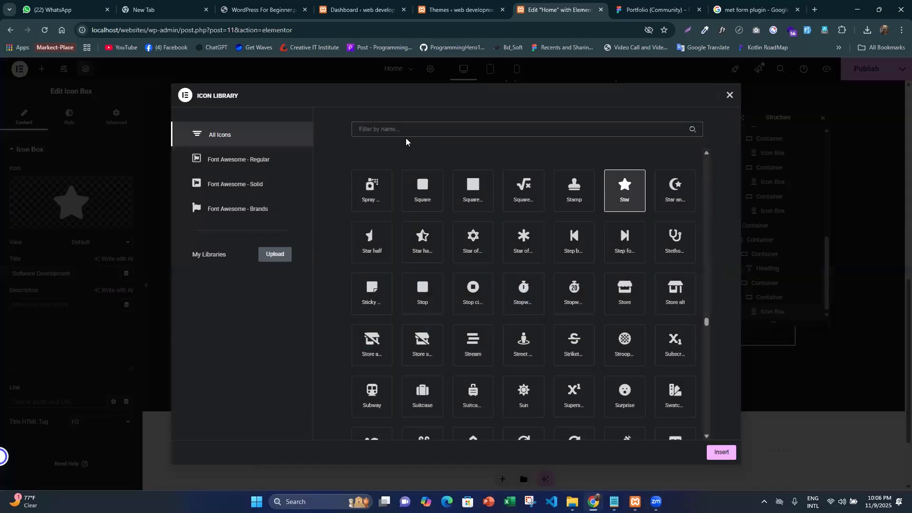
{"action": "type", "text": "softwa"}
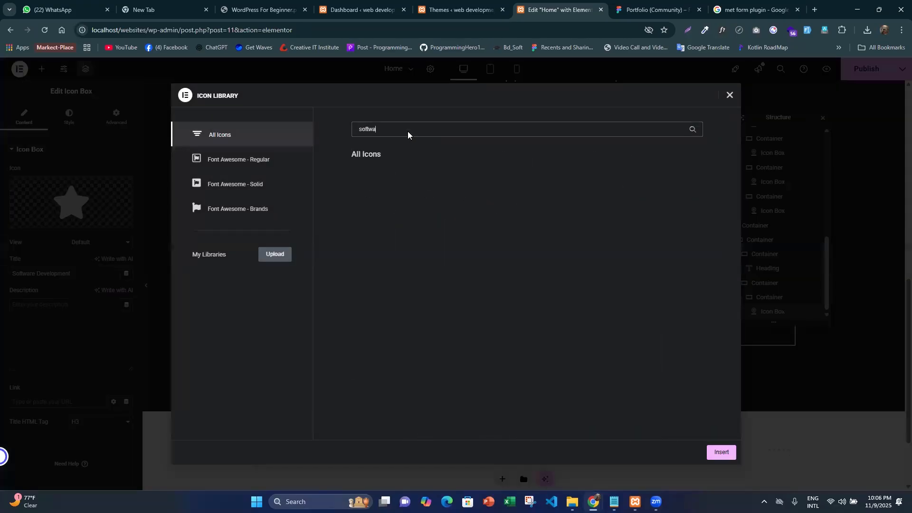
{"action": "type", "text": "r"}
{"action": "key", "text": "BackSpace"}
{"action": "key", "text": "BackSpace"}
{"action": "key", "text": "BackSpace"}
{"action": "key", "text": "BackSpace"}
{"action": "key", "text": "BackSpace"}
{"action": "key", "text": "BackSpace"}
{"action": "key", "text": "BackSpace"}
{"action": "type", "text": "app"}
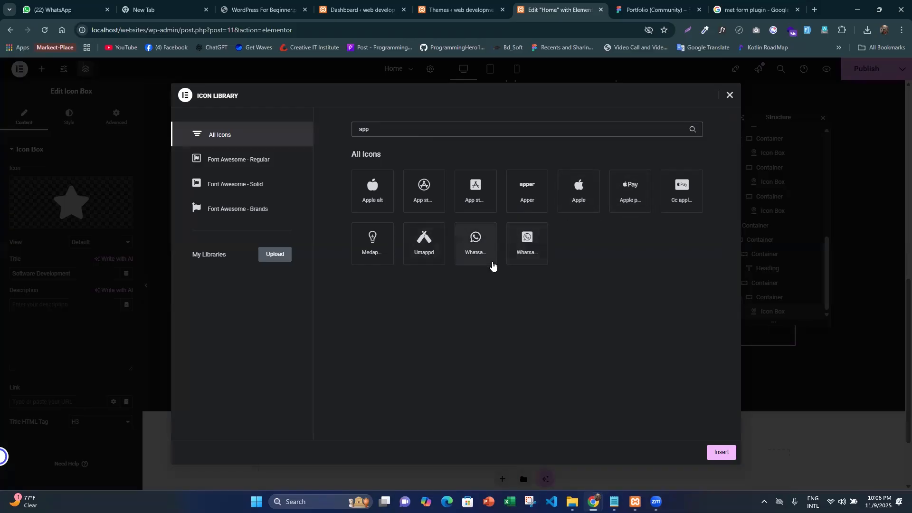
{"action": "key", "text": "BackSpace"}
{"action": "key", "text": "BackSpace"}
{"action": "key", "text": "BackSpace"}
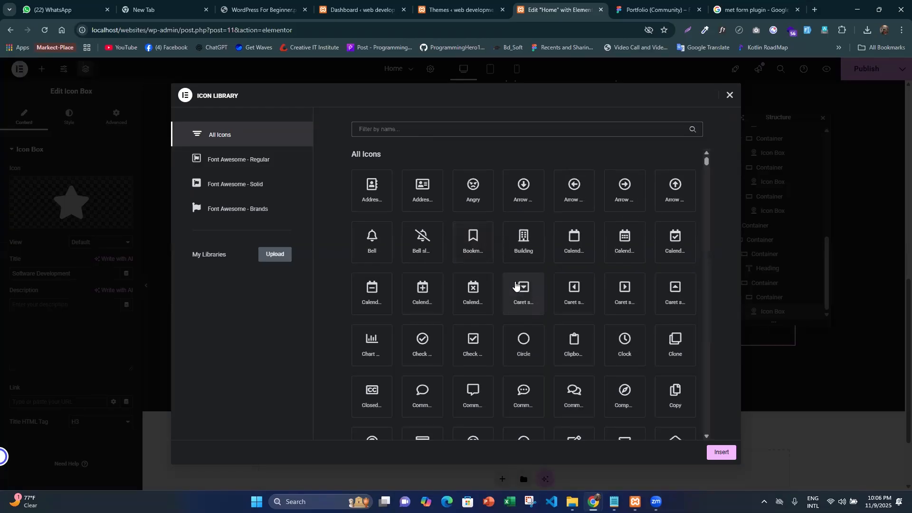
- Browse the unfiltered icon library for an icon resembling the first card's icon and pick the Atom icon
{"action": "scroll", "coordinate": [523, 276], "scroll_direction": "down", "scroll_amount": 1}
{"action": "scroll", "coordinate": [523, 276], "scroll_direction": "down", "scroll_amount": 7}
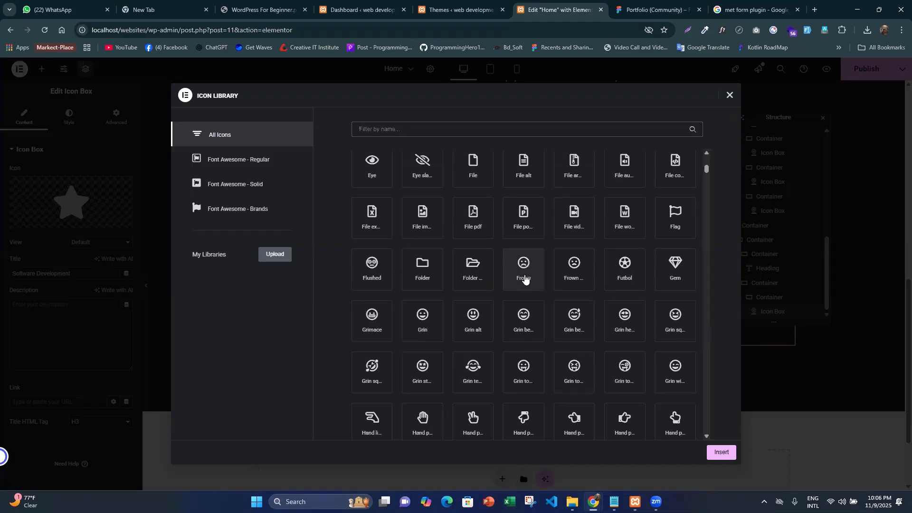
{"action": "scroll", "coordinate": [530, 283], "scroll_direction": "down", "scroll_amount": 5}
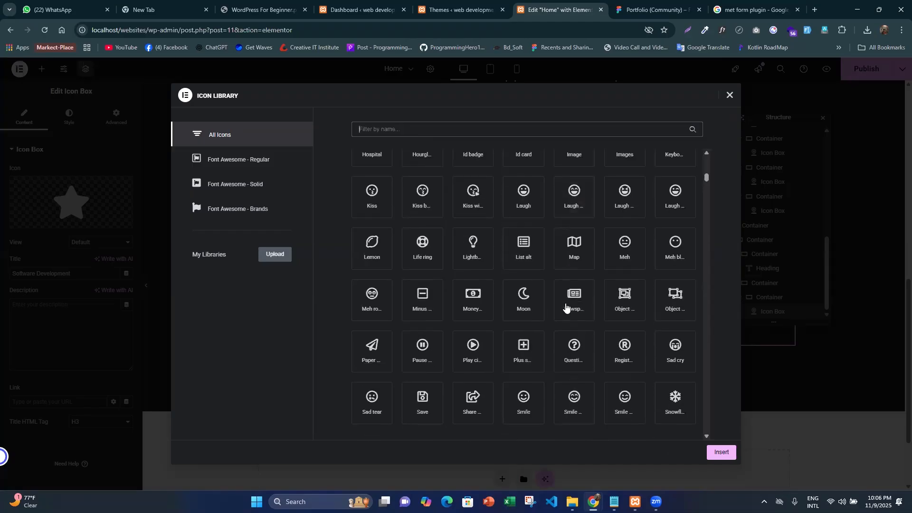
{"action": "scroll", "coordinate": [566, 305], "scroll_direction": "down", "scroll_amount": 6}
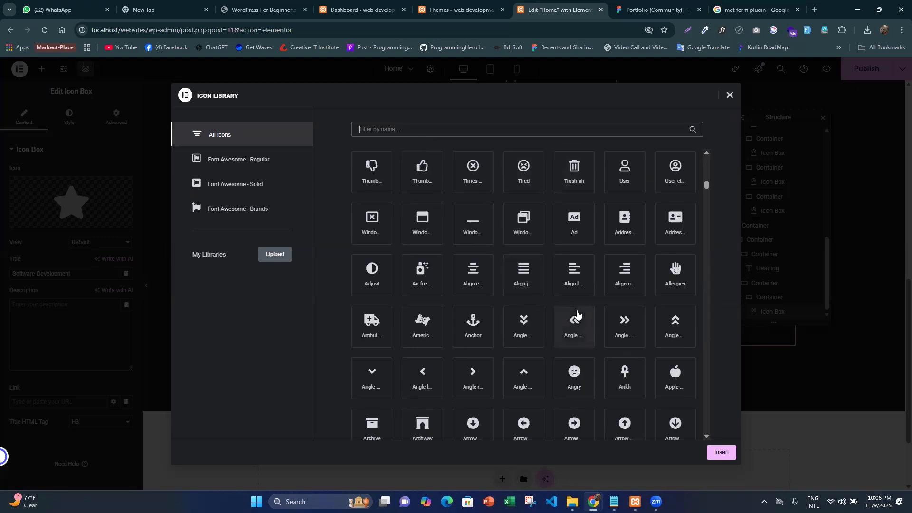
{"action": "scroll", "coordinate": [554, 304], "scroll_direction": "down", "scroll_amount": 5}
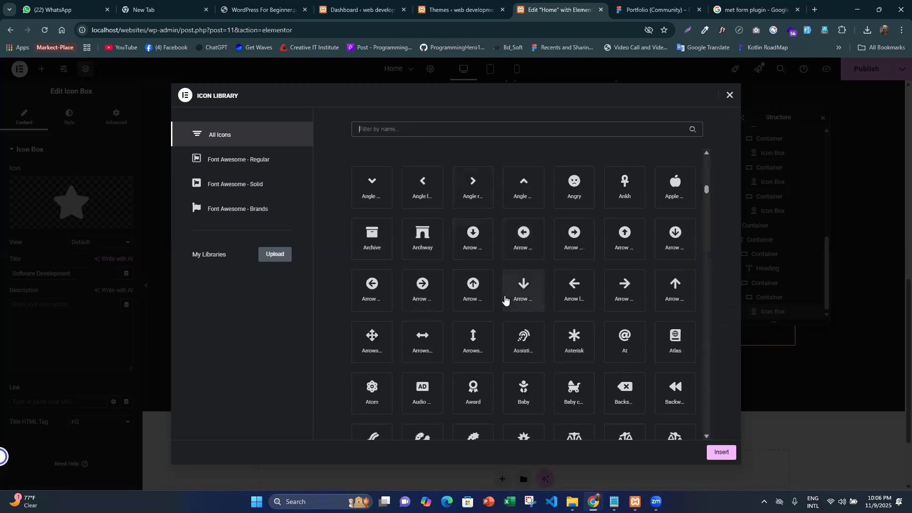
{"action": "scroll", "coordinate": [508, 301], "scroll_direction": "down", "scroll_amount": 2}
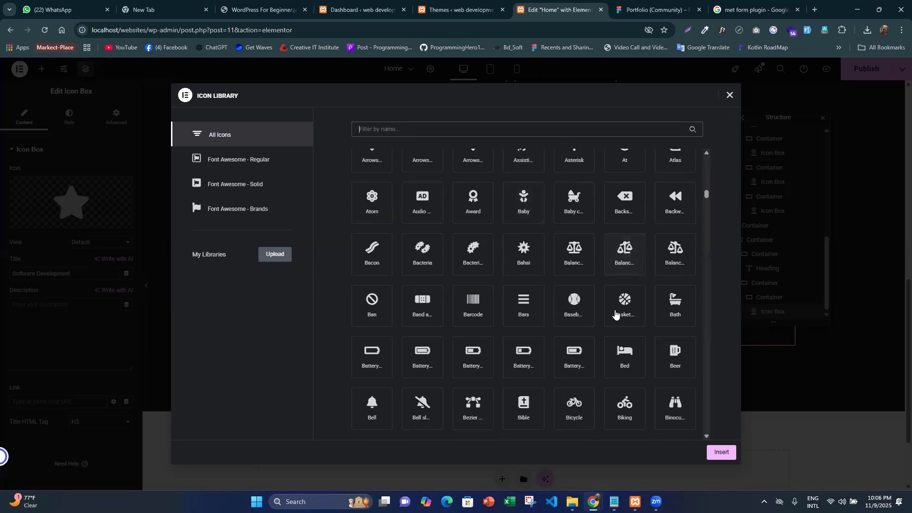
{"action": "left_click", "coordinate": [375, 200]}
- Search the icon library for a computer icon using "comp" and "pc", and close the library
{"action": "left_click", "coordinate": [418, 125]}
{"action": "type", "text": "compu"}
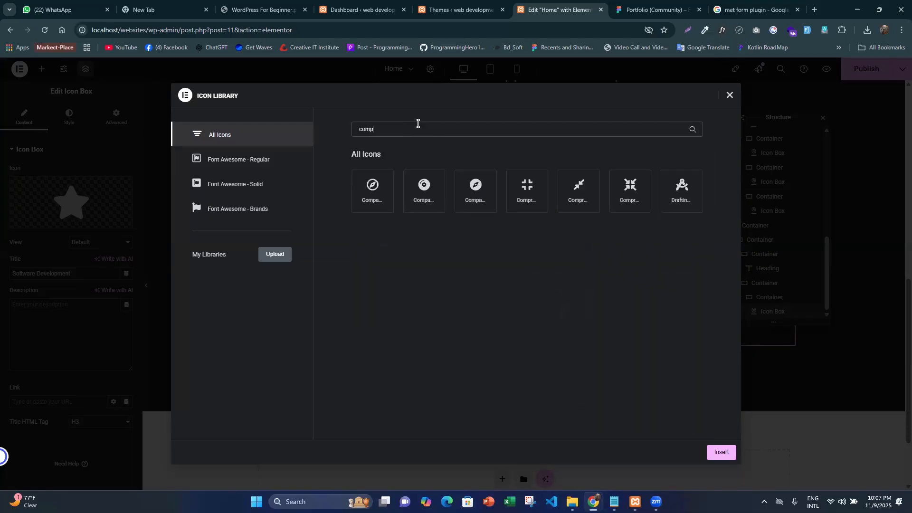
{"action": "key", "text": "BackSpace"}
{"action": "key", "text": "BackSpace"}
{"action": "key", "text": "BackSpace"}
{"action": "key", "text": "BackSpace"}
{"action": "key", "text": "BackSpace"}
{"action": "type", "text": "pc"}
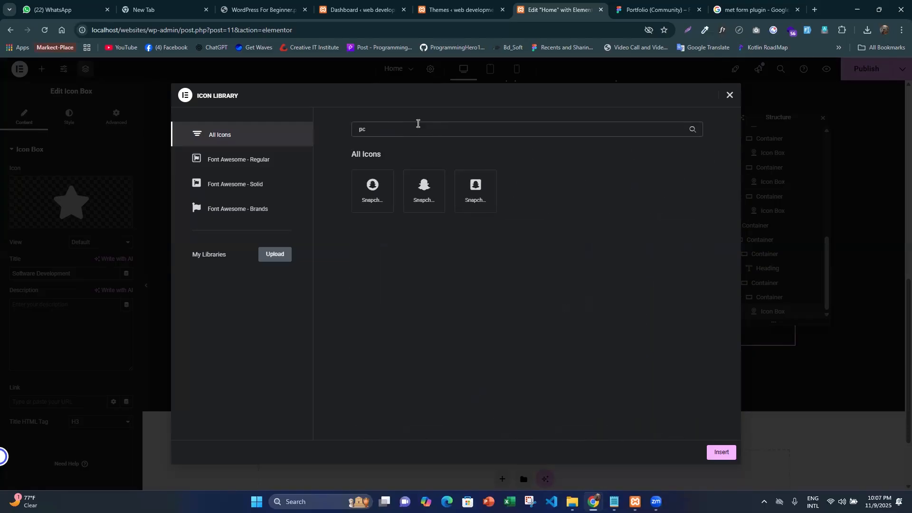
{"action": "key", "text": "BackSpace"}
{"action": "key", "text": "BackSpace"}
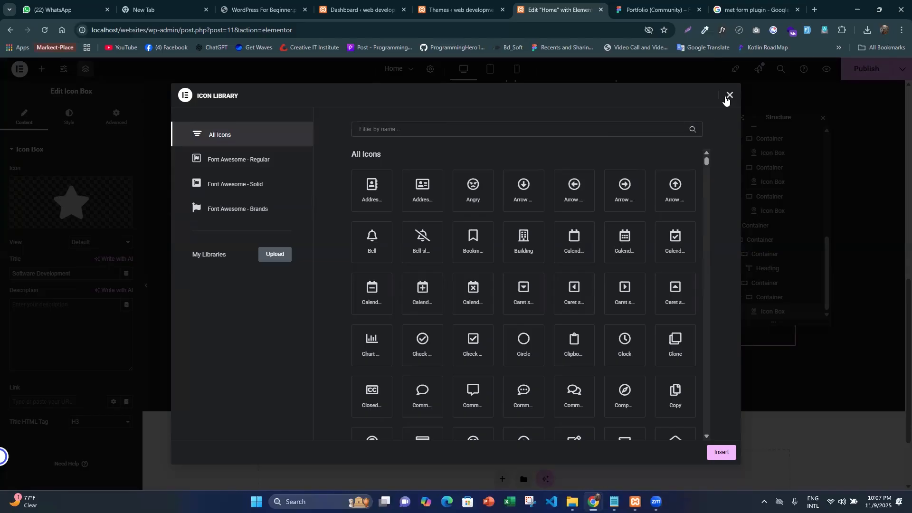
{"action": "left_click", "coordinate": [729, 94]}
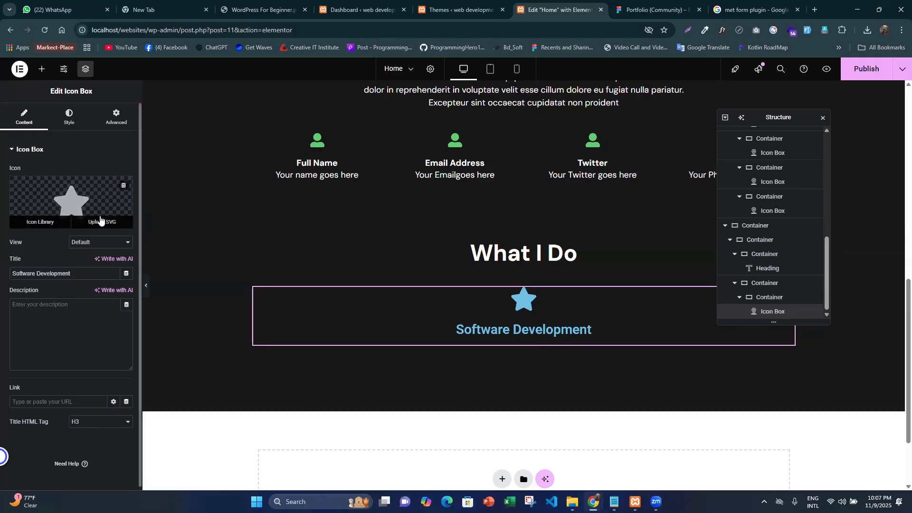
- Enable unfiltered file uploads for the icon box's SVG icon and dismiss the media library
{"action": "left_click", "coordinate": [101, 222]}
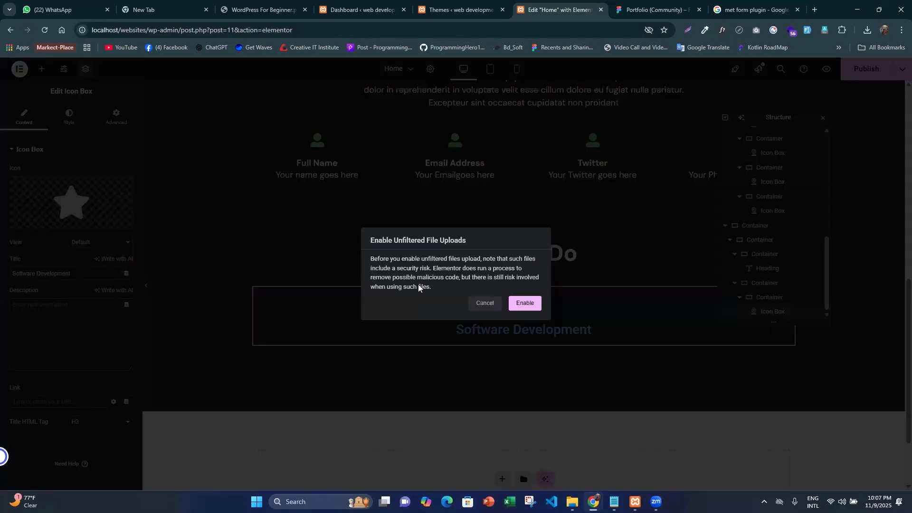
{"action": "left_click", "coordinate": [531, 306]}
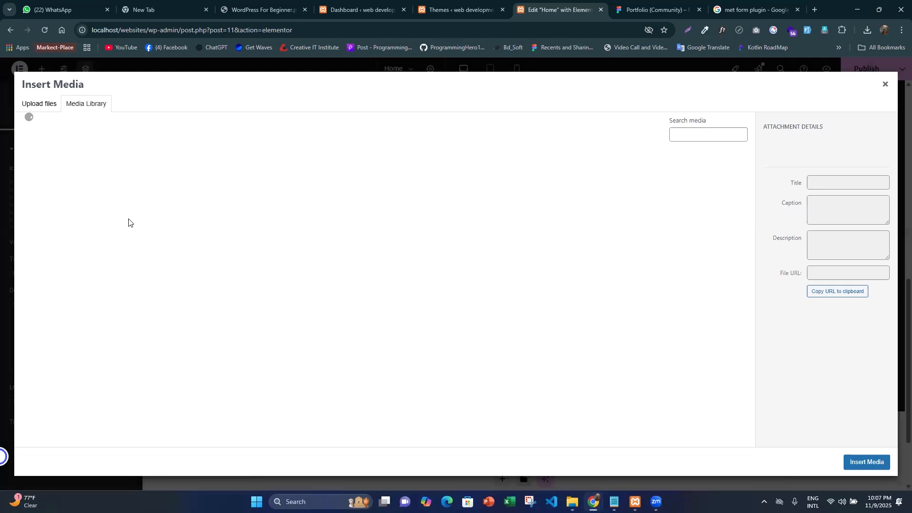
{"action": "left_click", "coordinate": [884, 85]}
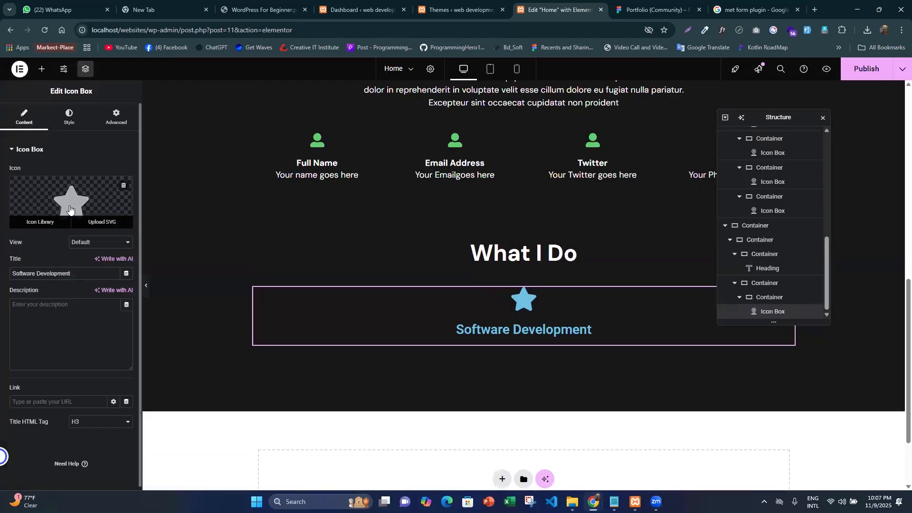
- Search the icon library for "use" and replace the icon box's star with the laptop-and-house icon
{"action": "left_click", "coordinate": [39, 218]}
{"action": "left_click", "coordinate": [433, 128]}
{"action": "type", "text": "use"}
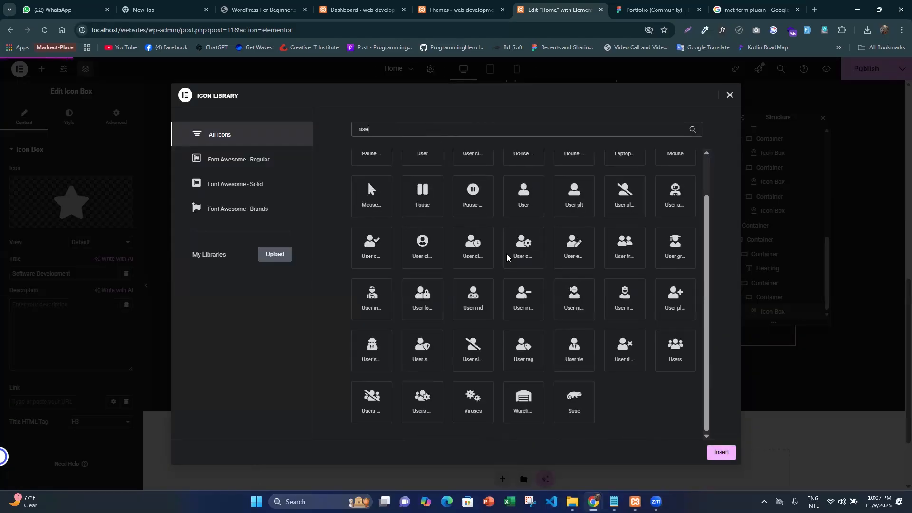
{"action": "scroll", "coordinate": [503, 281], "scroll_direction": "up", "scroll_amount": 2}
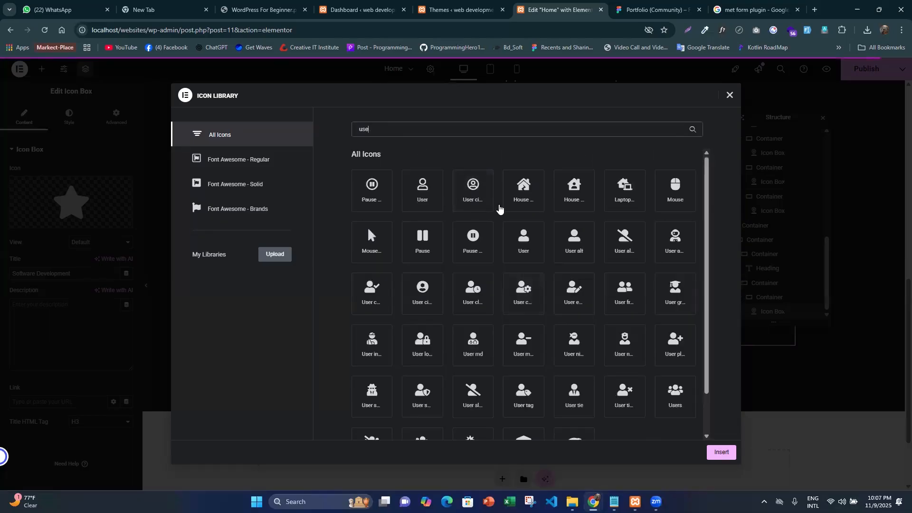
{"action": "left_click", "coordinate": [631, 197]}
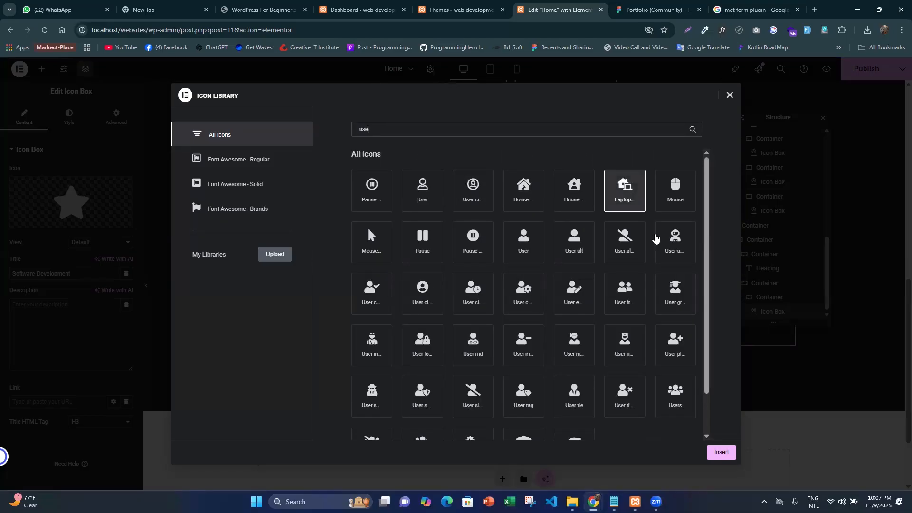
{"action": "left_click", "coordinate": [721, 452]}
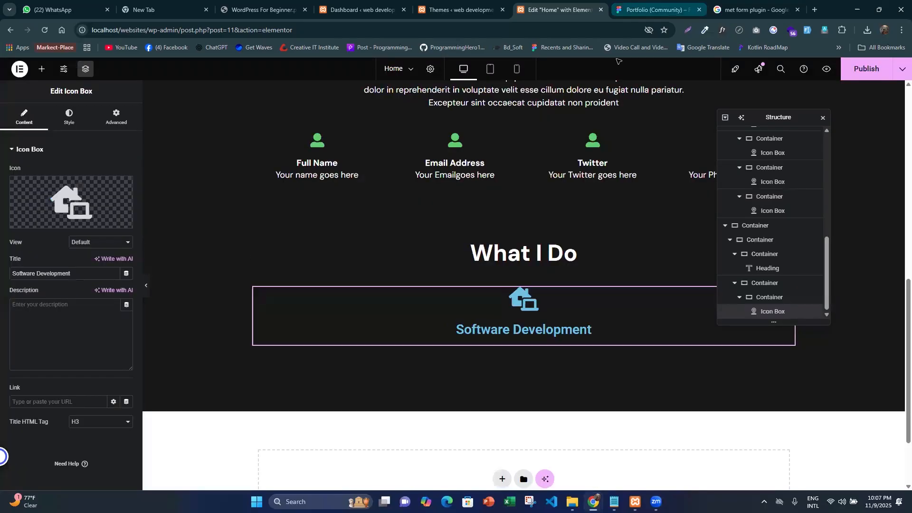
- In Figma, select the "Web Development" card text and copy its fill colour 535353
{"action": "left_click", "coordinate": [632, 9]}
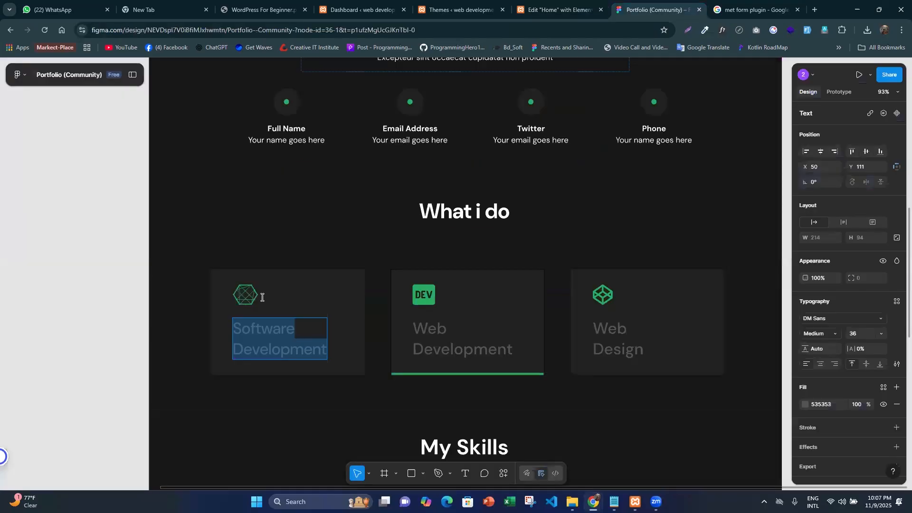
{"action": "left_click", "coordinate": [462, 347]}
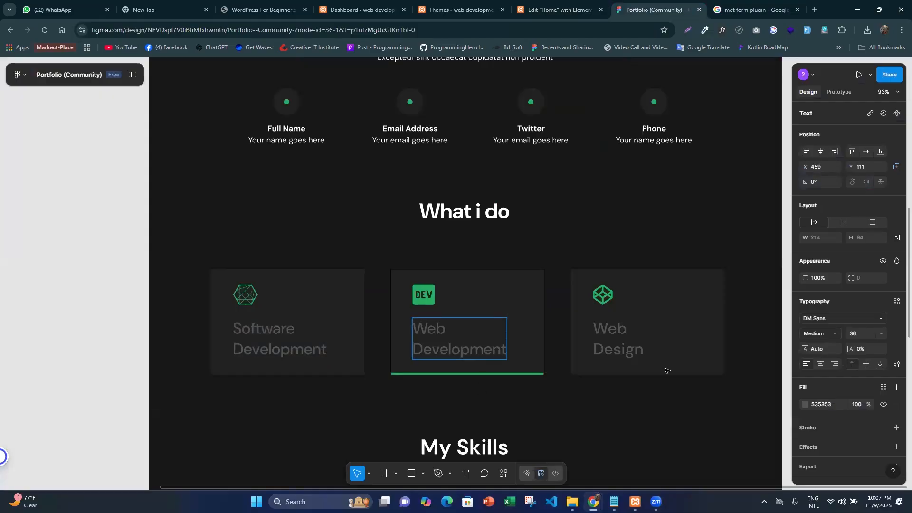
{"action": "left_click", "coordinate": [818, 402]}
{"action": "key", "text": "ctrl+c"}
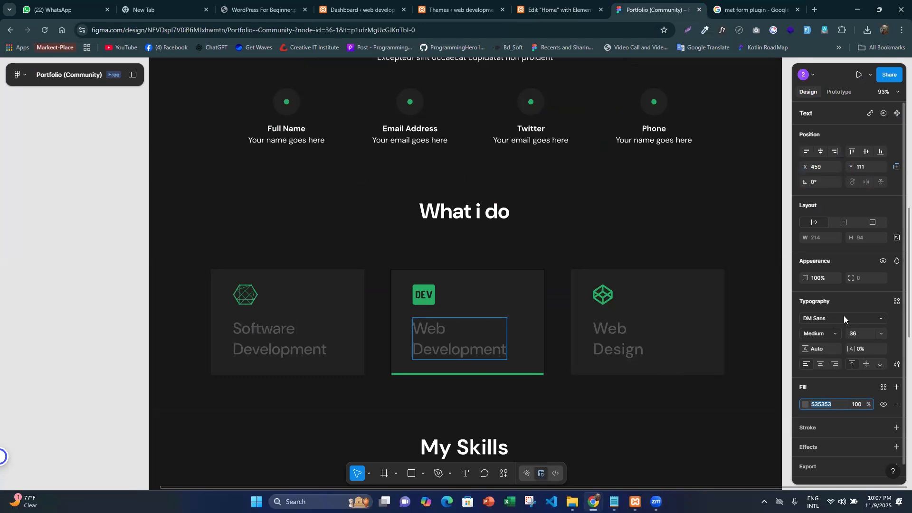
- Back in Elementor, set the icon box's icon colour to the global Accent colour
{"action": "left_click", "coordinate": [555, 10]}
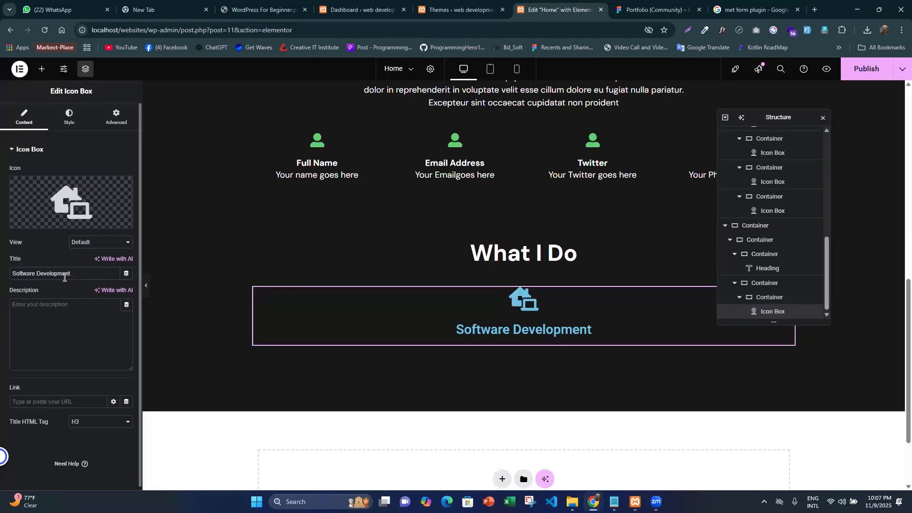
{"action": "left_click", "coordinate": [69, 117]}
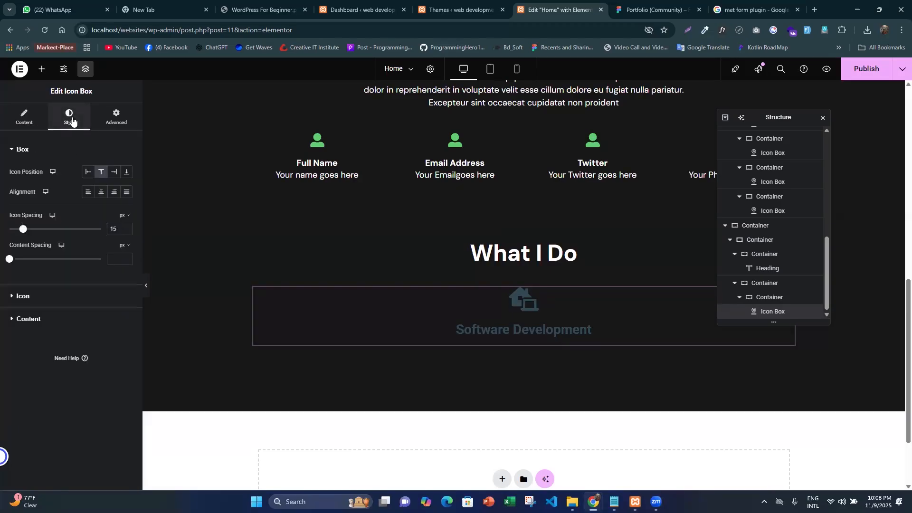
{"action": "left_click", "coordinate": [46, 301]}
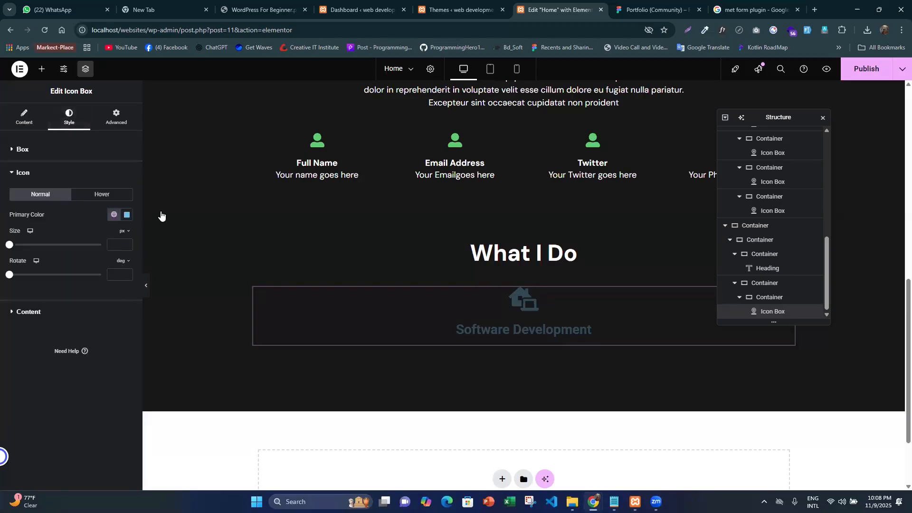
{"action": "left_click", "coordinate": [113, 215]}
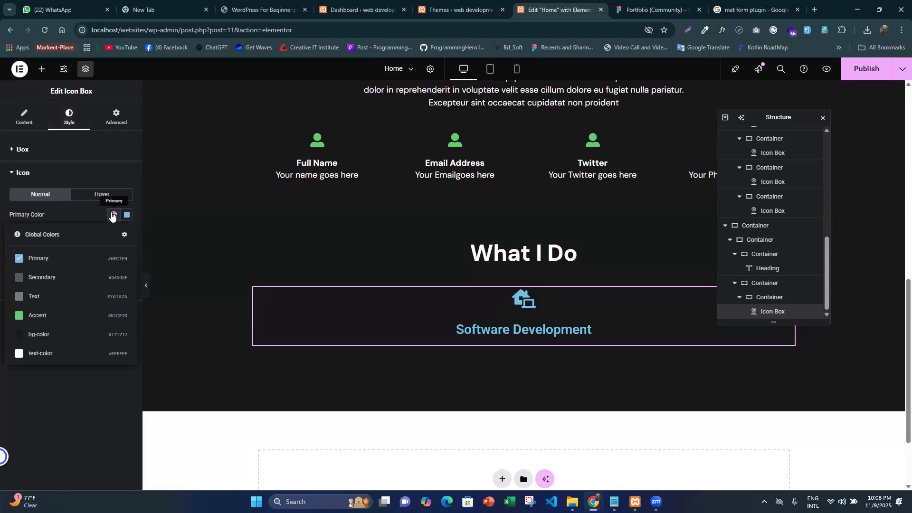
{"action": "left_click", "coordinate": [55, 318]}
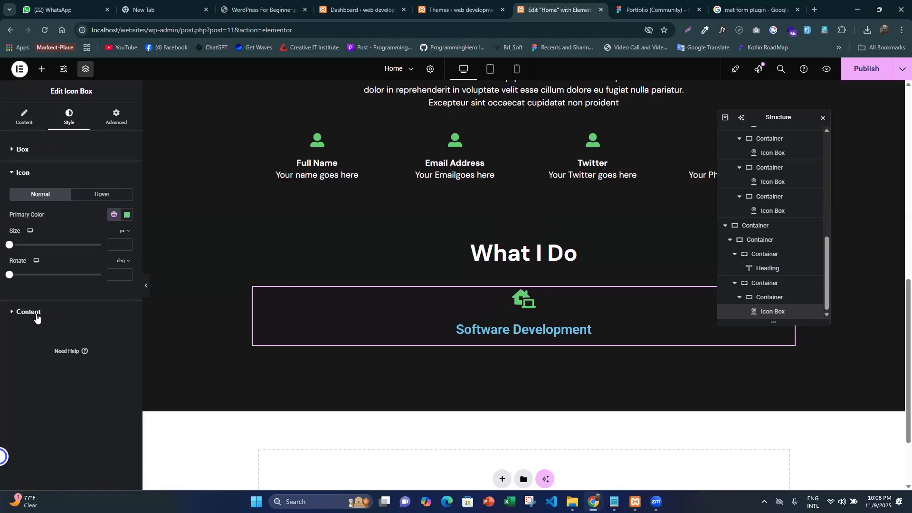
- Set the icon box's title colour to 535353
{"action": "left_click", "coordinate": [36, 312]}
{"action": "left_click", "coordinate": [34, 170]}
{"action": "left_click_drag", "start_coordinate": [10, 274], "coordinate": [77, 287]}
{"action": "key", "text": "BackSpace"}
{"action": "left_click", "coordinate": [53, 319]}
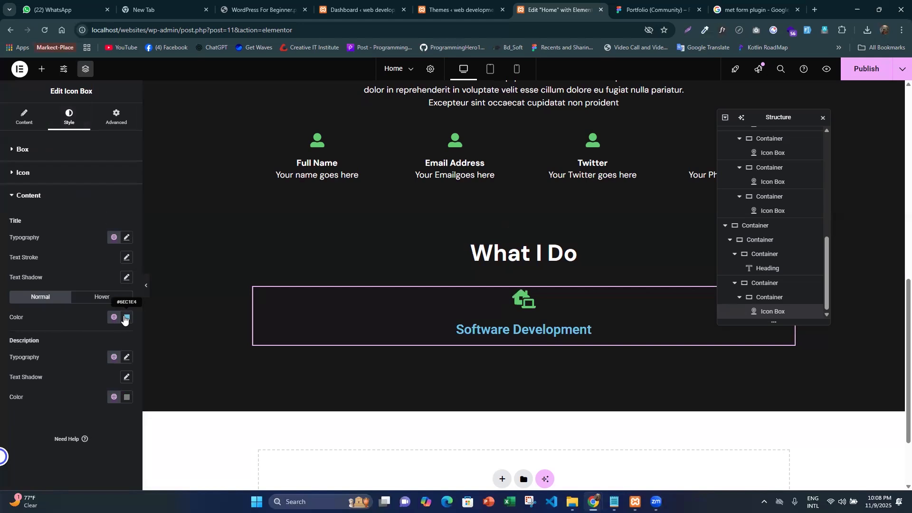
{"action": "left_click_drag", "start_coordinate": [8, 240], "coordinate": [23, 310]}
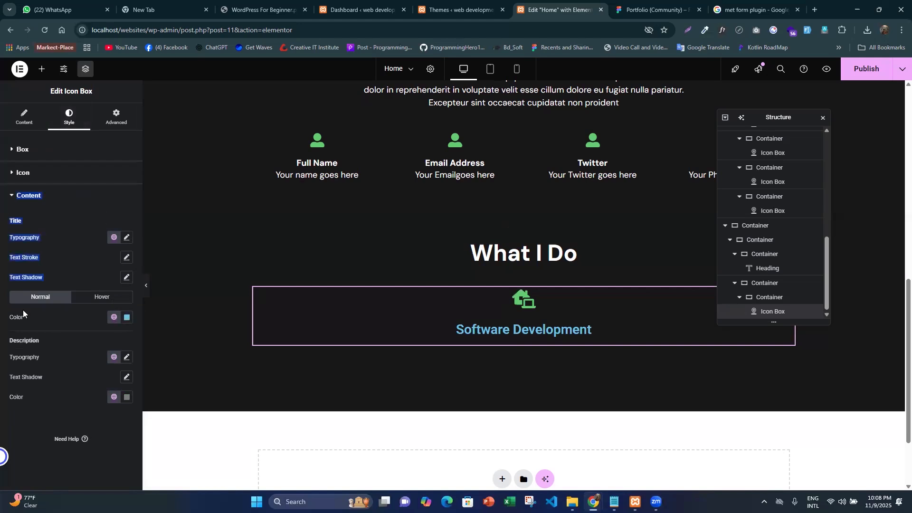
{"action": "left_click", "coordinate": [127, 317]}
{"action": "key", "text": "ctrl+v"}
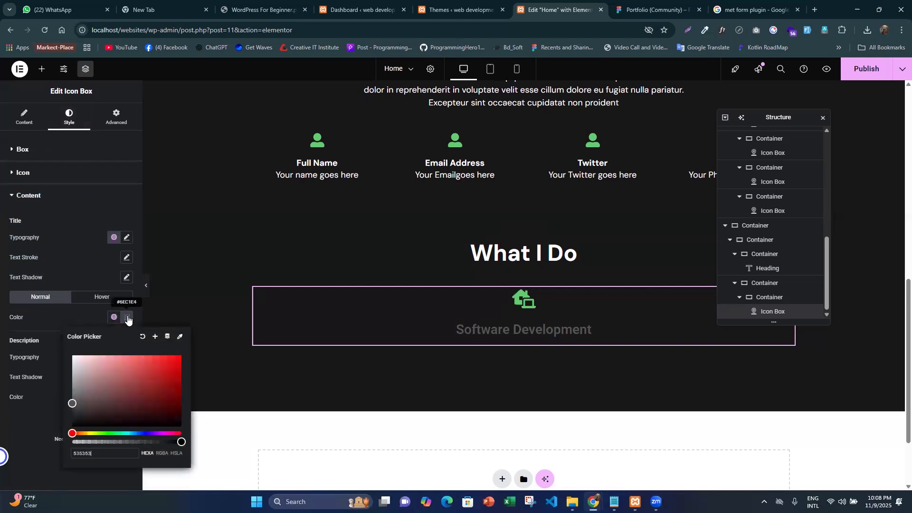
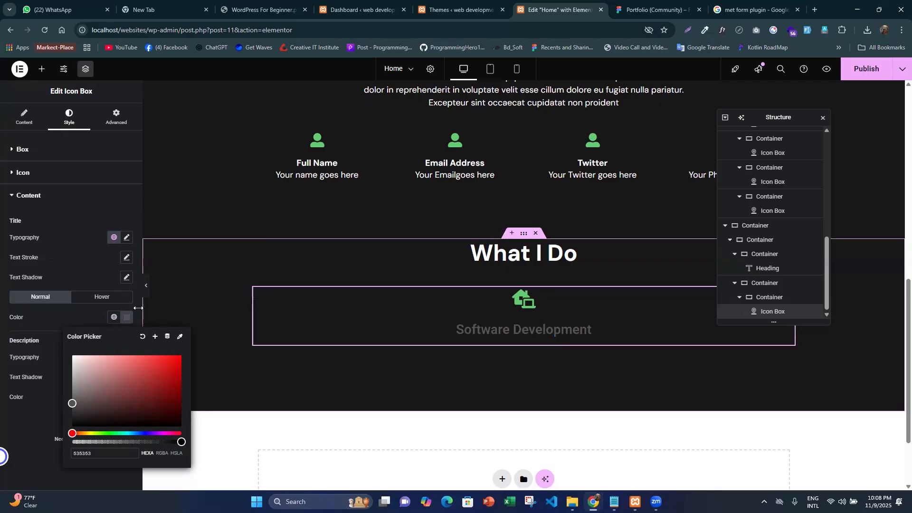
- Set the icon box title's hover colour to 535353
{"action": "left_click", "coordinate": [103, 297]}
{"action": "left_click", "coordinate": [131, 321]}
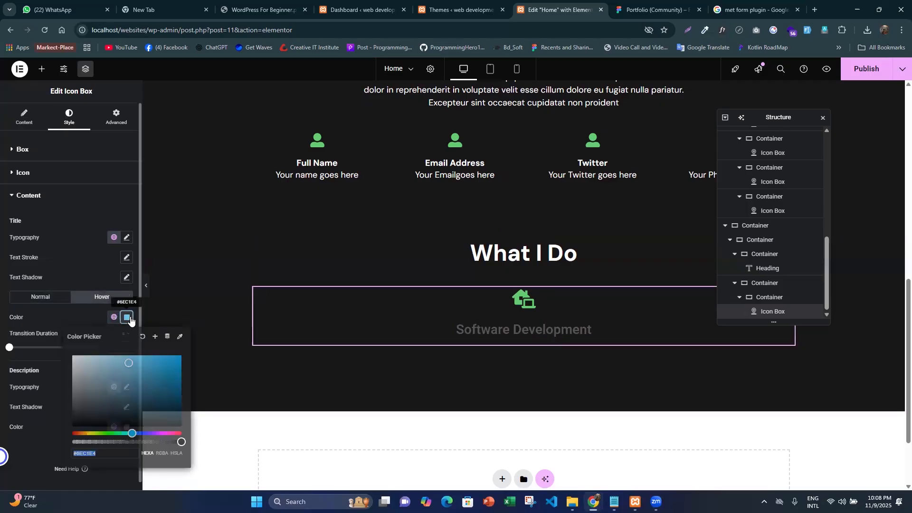
{"action": "type", "text": "535353"}
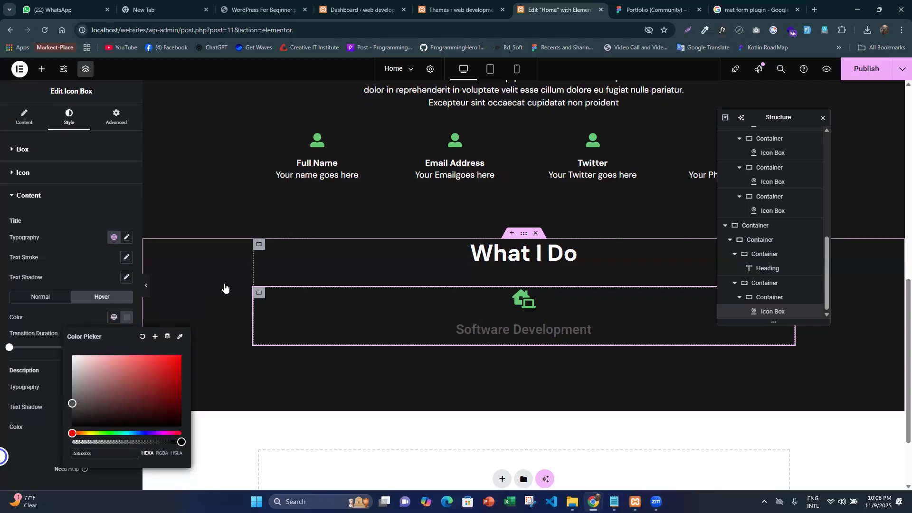
{"action": "left_click", "coordinate": [35, 258]}
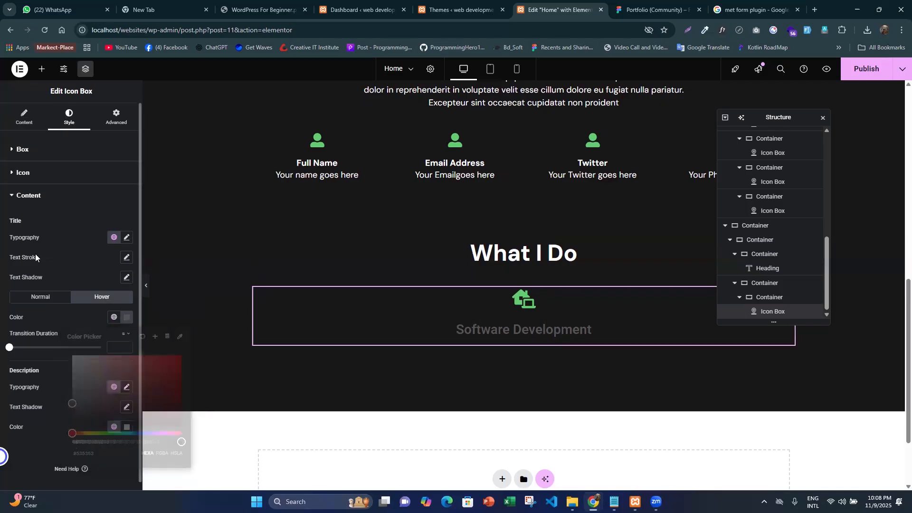
- Check the "What i do" cards in the Figma design and return to Elementor
{"action": "left_click", "coordinate": [633, 3]}
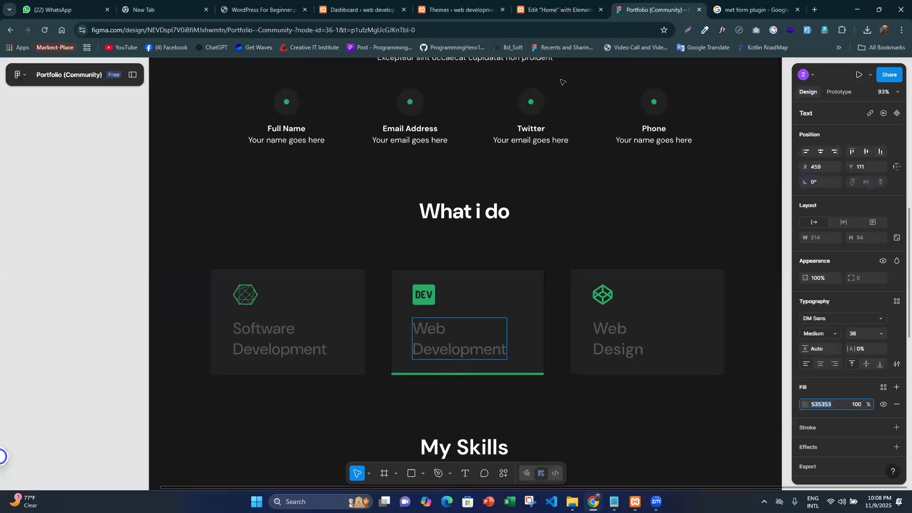
{"action": "mouse_move", "coordinate": [566, 5]}
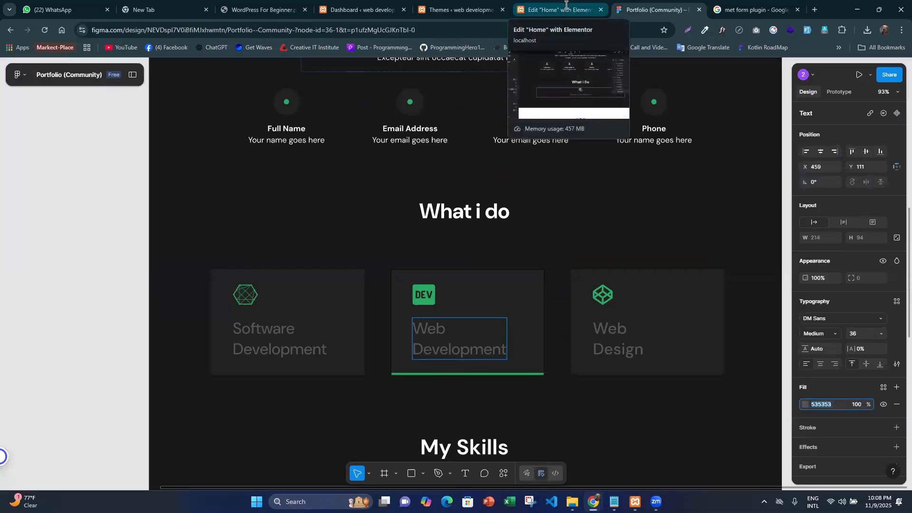
{"action": "left_click", "coordinate": [566, 4]}
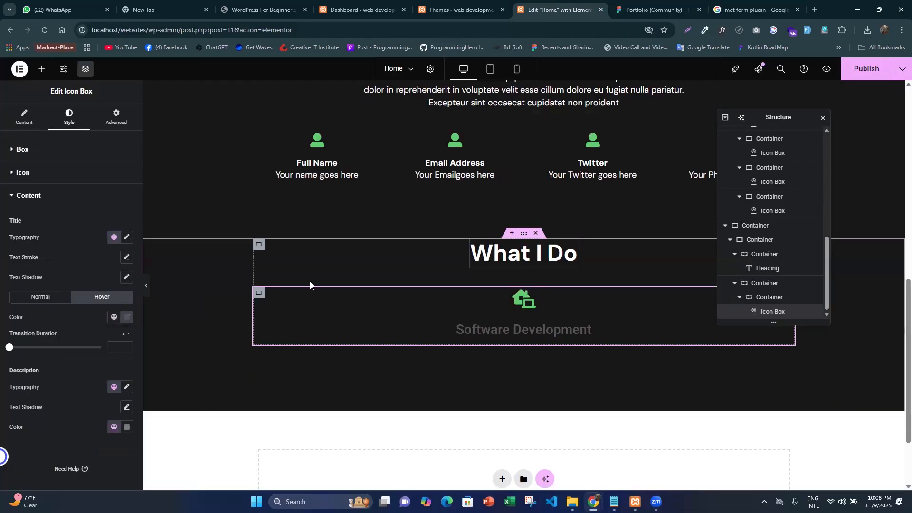
- Close the Structure panel and set the icon box's content spacing to 5 px
{"action": "left_click", "coordinate": [823, 118]}
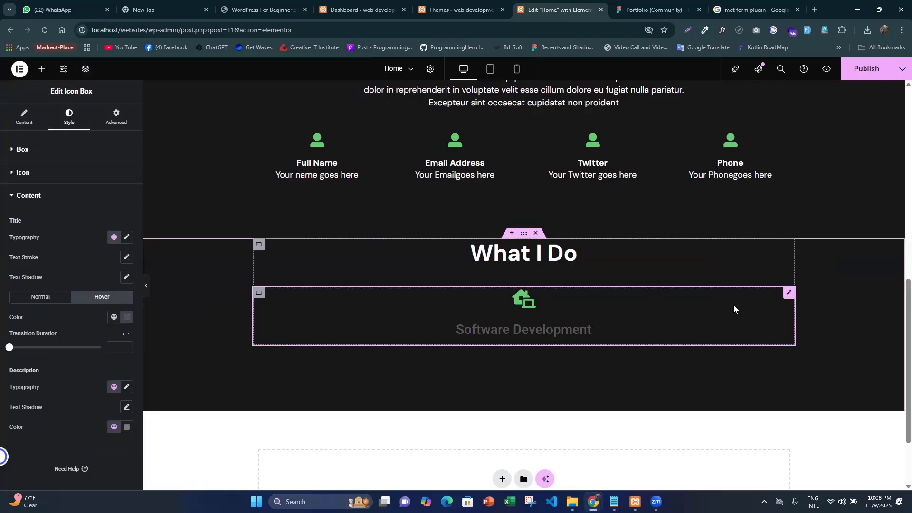
{"action": "left_click", "coordinate": [23, 116]}
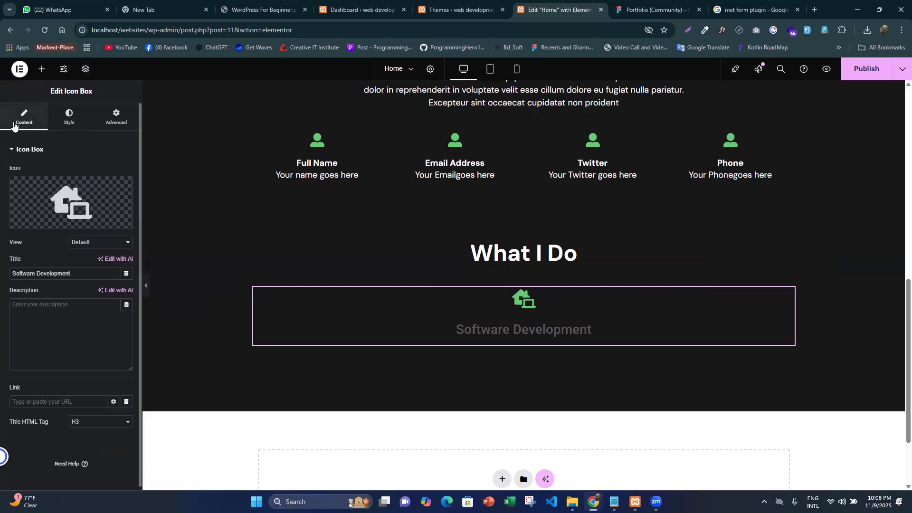
{"action": "left_click", "coordinate": [68, 117]}
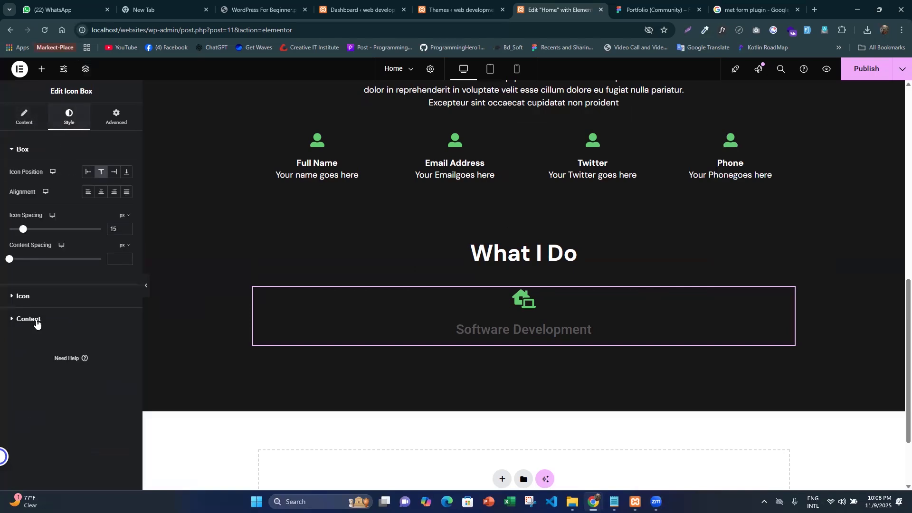
{"action": "mouse_move", "coordinate": [10, 259]}
{"action": "left_mouse_down"}
{"action": "mouse_move", "coordinate": [37, 261]}
{"action": "mouse_move", "coordinate": [13, 265]}
{"action": "left_mouse_up"}
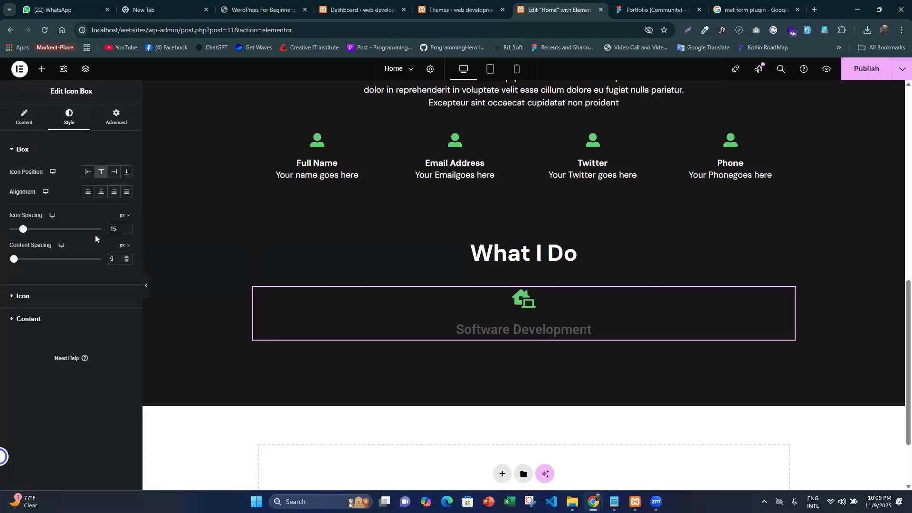
- Try the left and bottom icon positions on the icon box, and set the position back to top
{"action": "left_click", "coordinate": [88, 172]}
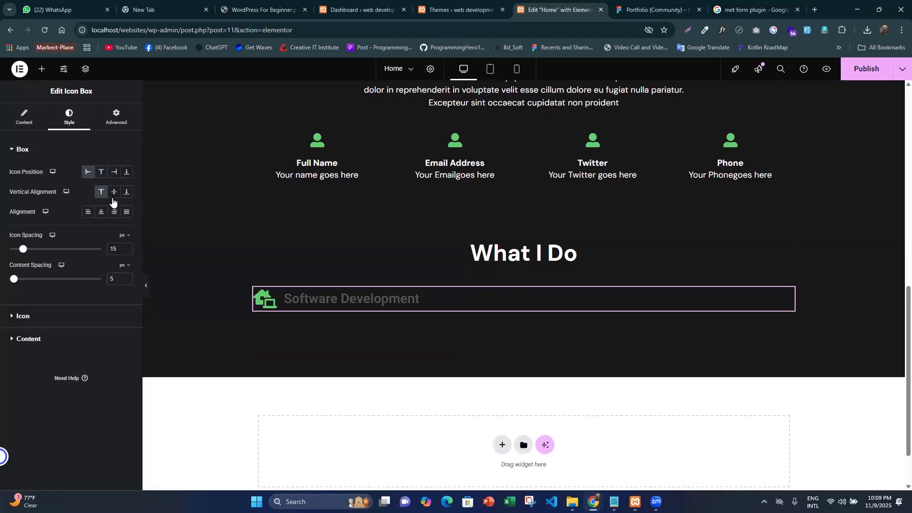
{"action": "left_click", "coordinate": [126, 172]}
{"action": "left_click", "coordinate": [101, 172]}
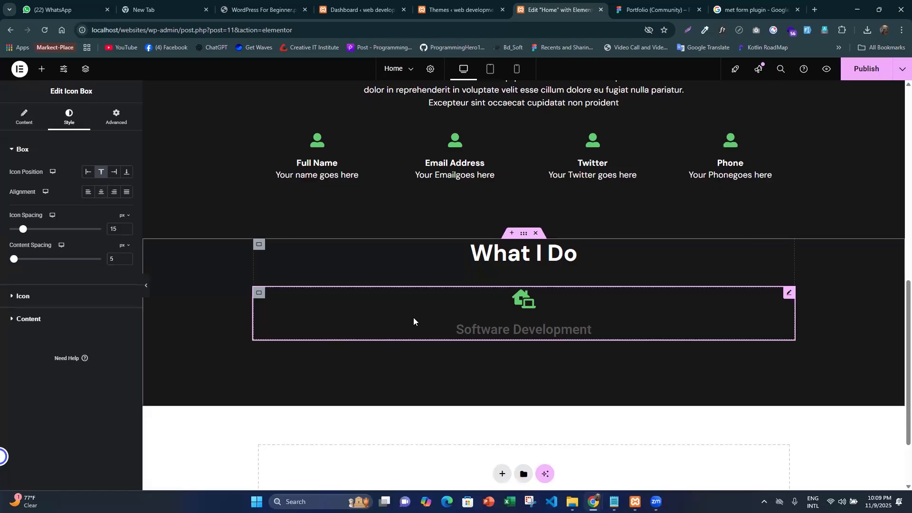
- In Figma, select the "Web Development" card's rectangle and copy its fill colour 212121
{"action": "left_click", "coordinate": [657, 10]}
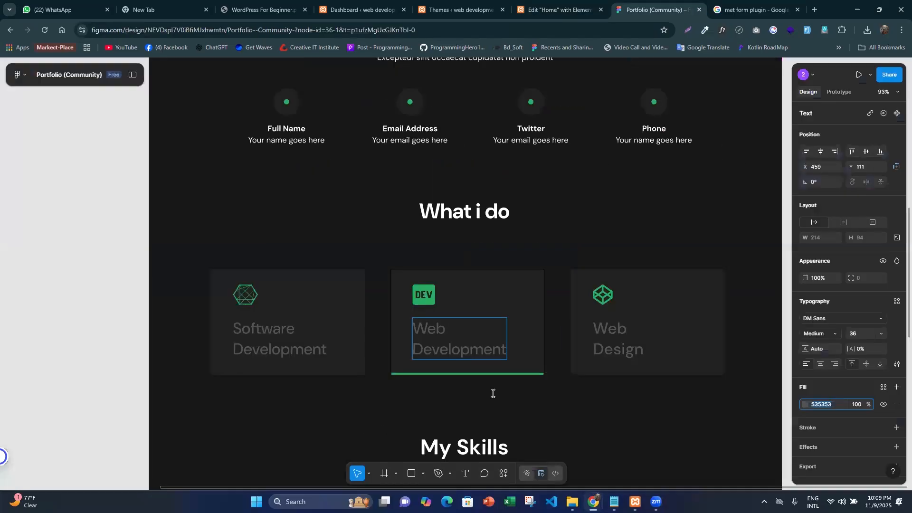
{"action": "left_click", "coordinate": [319, 235]}
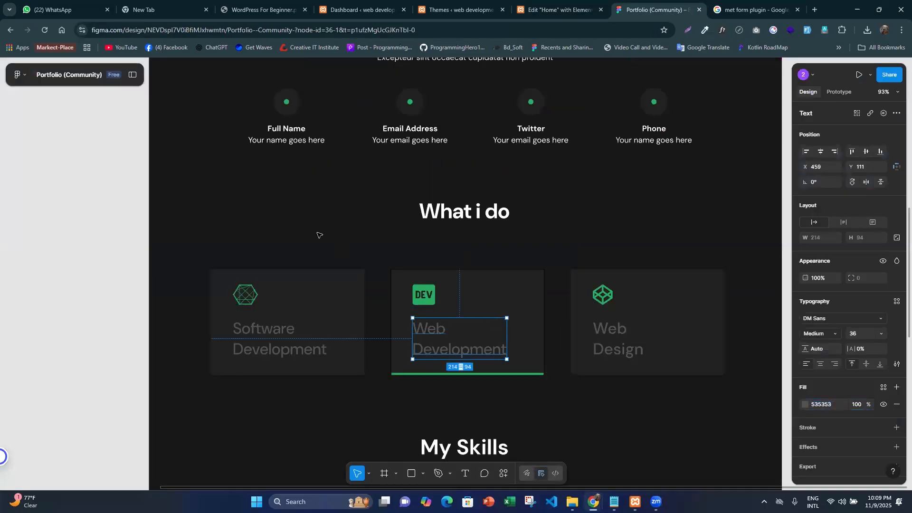
{"action": "left_click", "coordinate": [319, 235]}
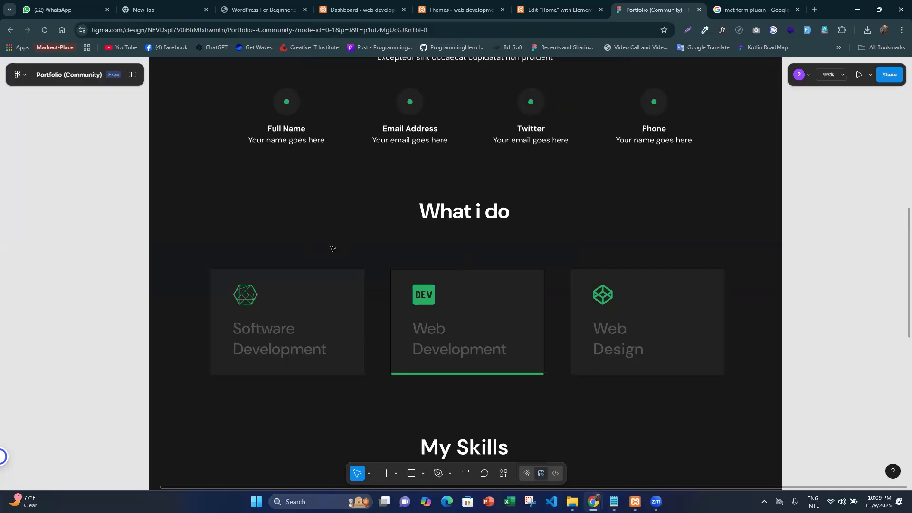
{"action": "left_click", "coordinate": [509, 310]}
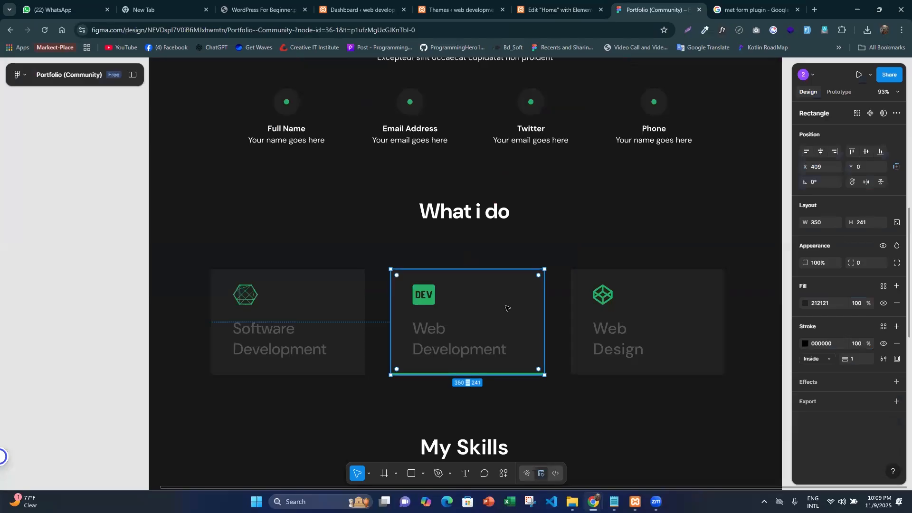
{"action": "left_click", "coordinate": [827, 307]}
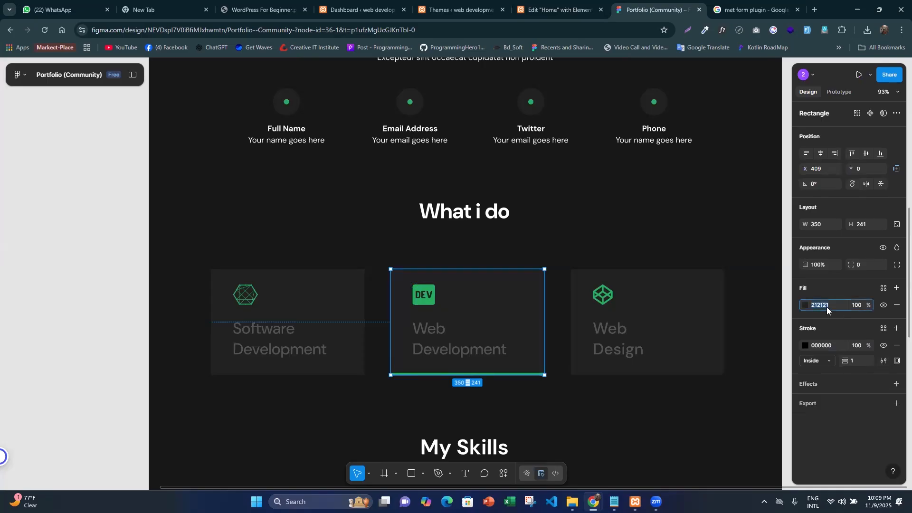
- Back in Elementor, give the container around the "Software Development" icon box a 212121 background colour and preview the page without the editing panel
{"action": "left_click", "coordinate": [592, 5]}
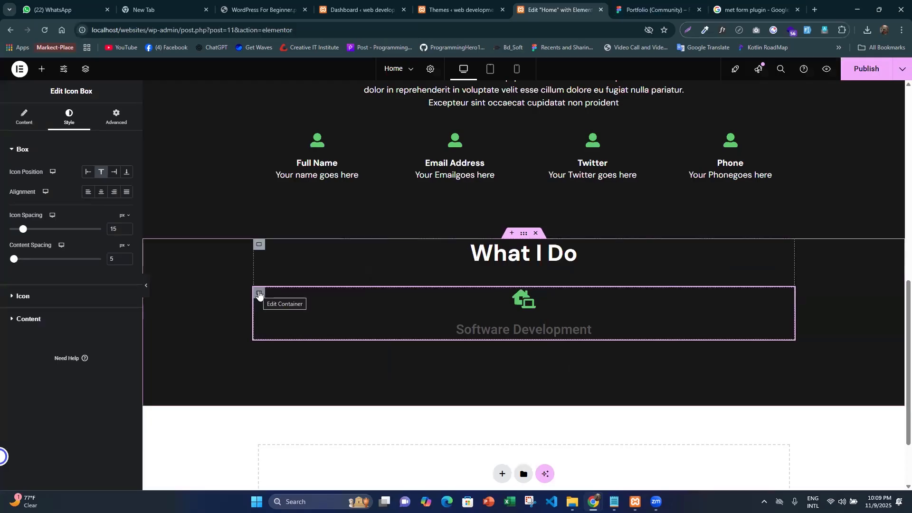
{"action": "left_click", "coordinate": [259, 294]}
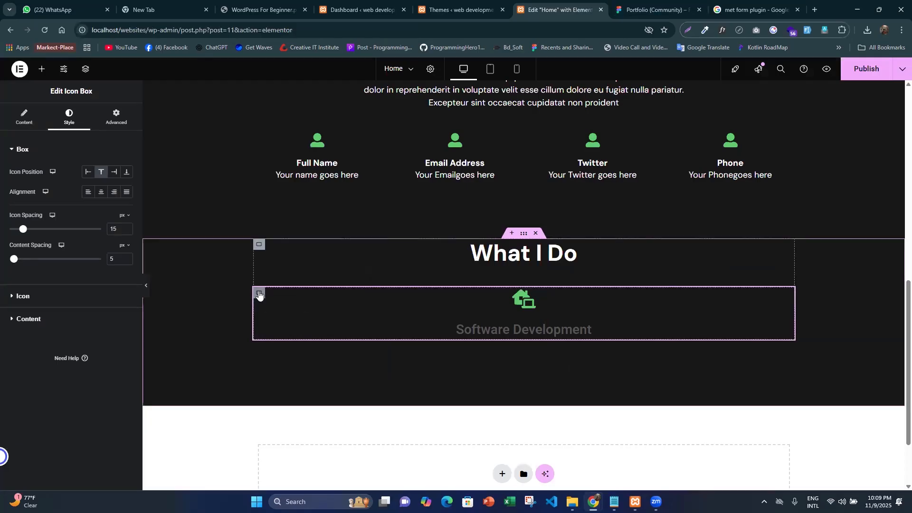
{"action": "left_click", "coordinate": [66, 121]}
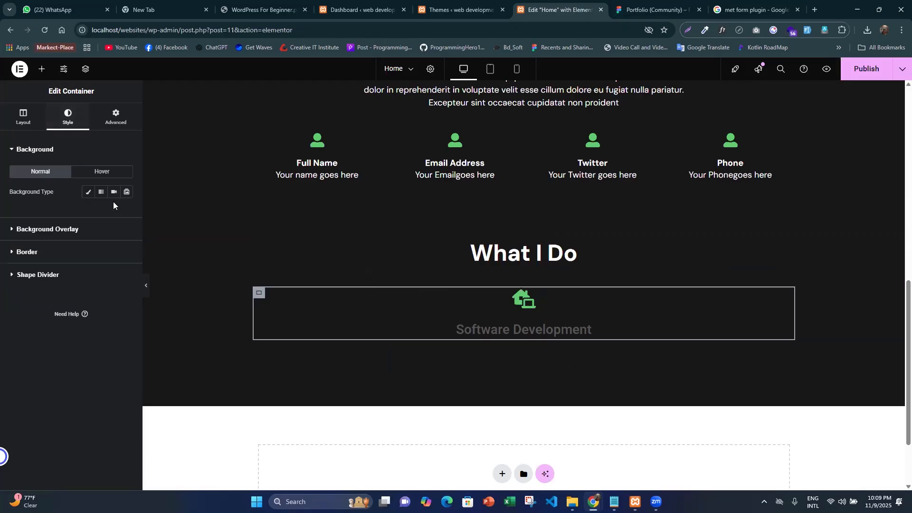
{"action": "left_click", "coordinate": [89, 193]}
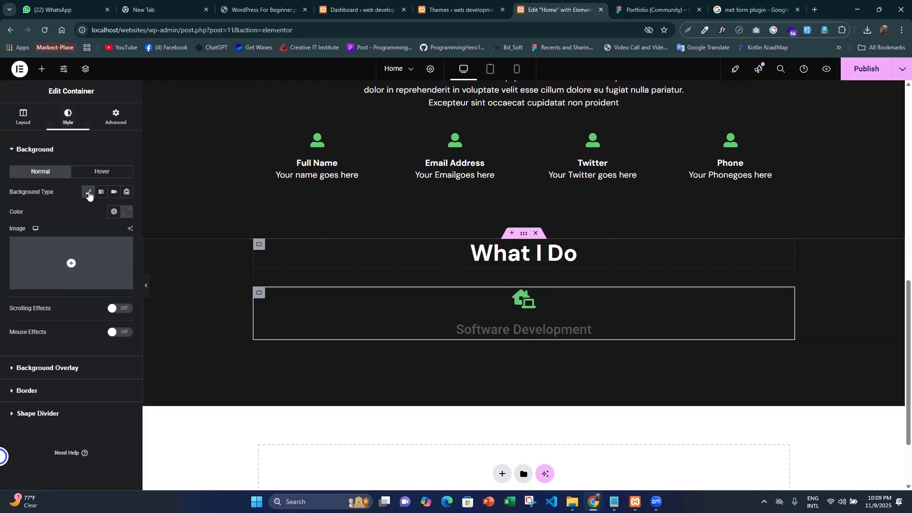
{"action": "left_click", "coordinate": [123, 214]}
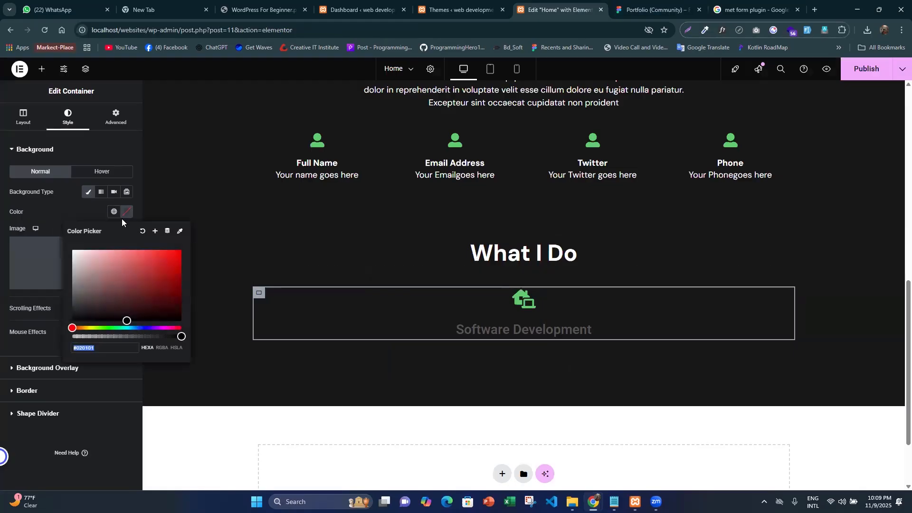
{"action": "type", "text": "#212121"}
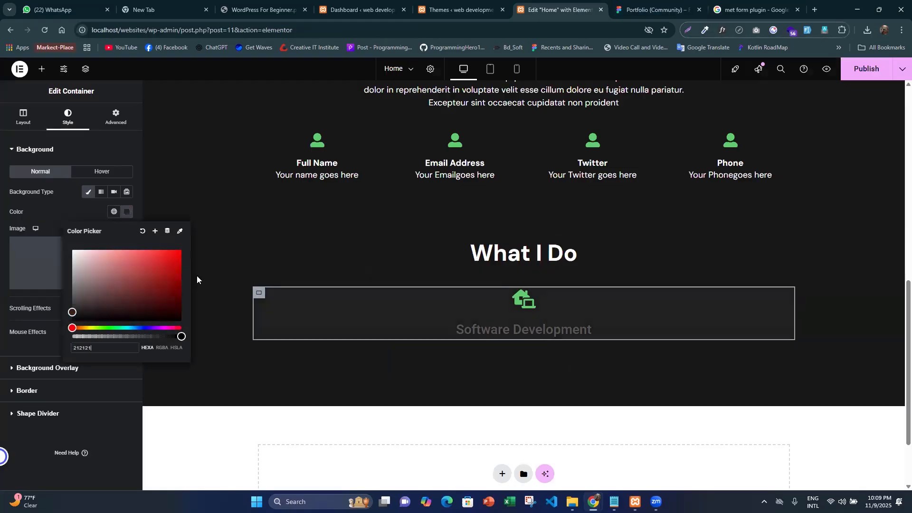
{"action": "left_click", "coordinate": [178, 369]}
{"action": "left_click", "coordinate": [142, 285]}
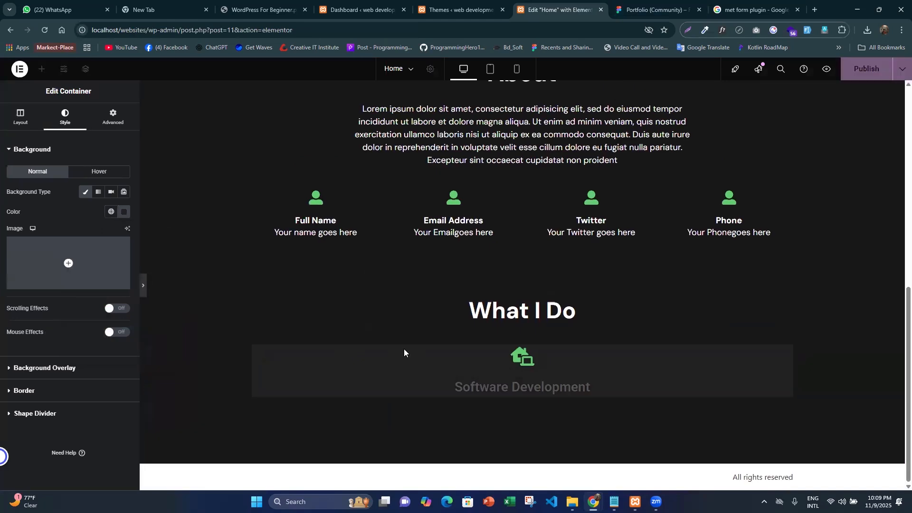
{"action": "left_click", "coordinate": [472, 328]}
- In Figma, select the "Web Development" card's icon and text together and measure their spacing to the card edges
{"action": "left_click", "coordinate": [645, 10]}
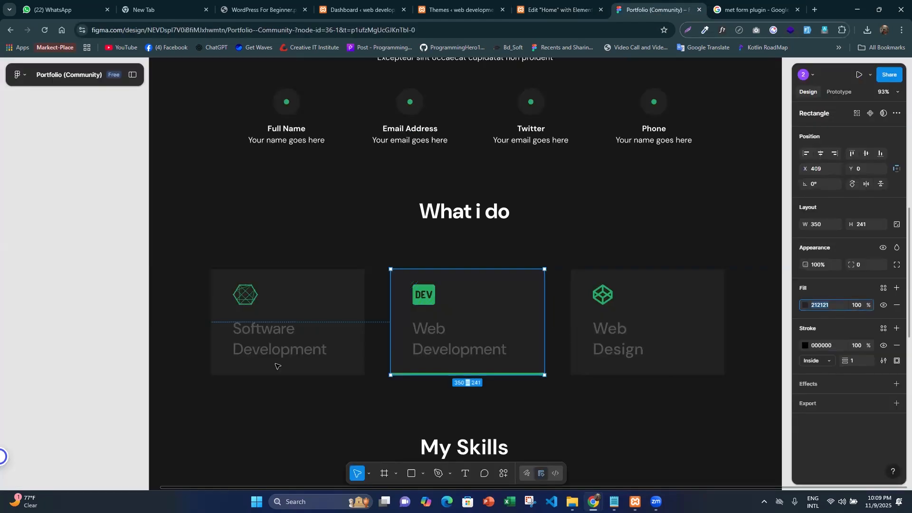
{"action": "left_click", "coordinate": [432, 304]}
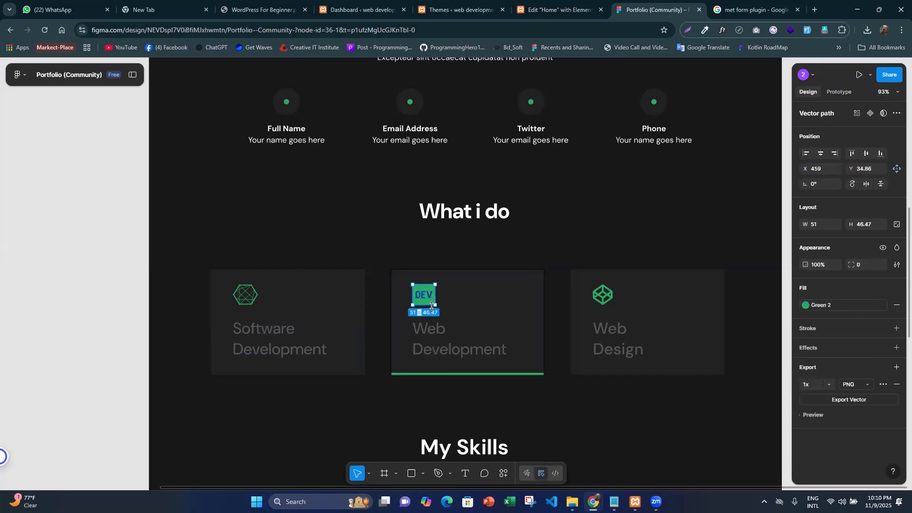
{"action": "left_click", "coordinate": [459, 350], "text": "shift"}
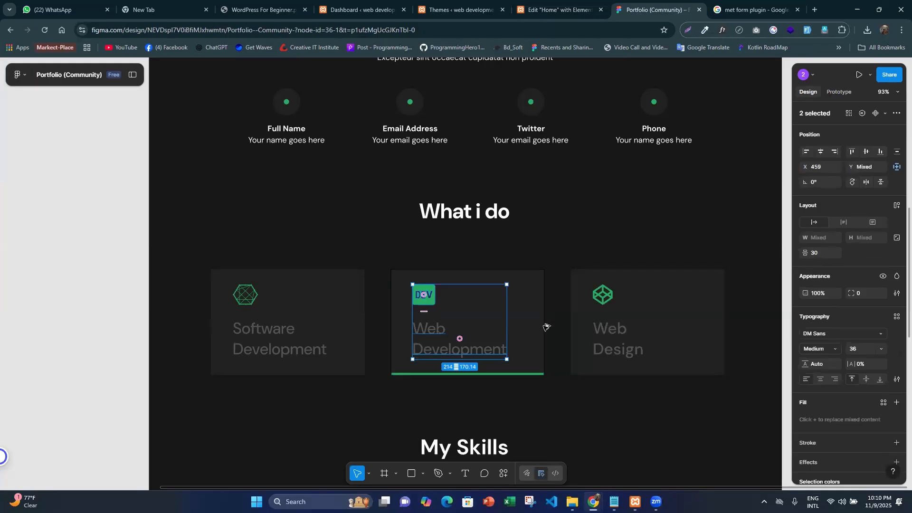
{"action": "key", "text": "alt"}
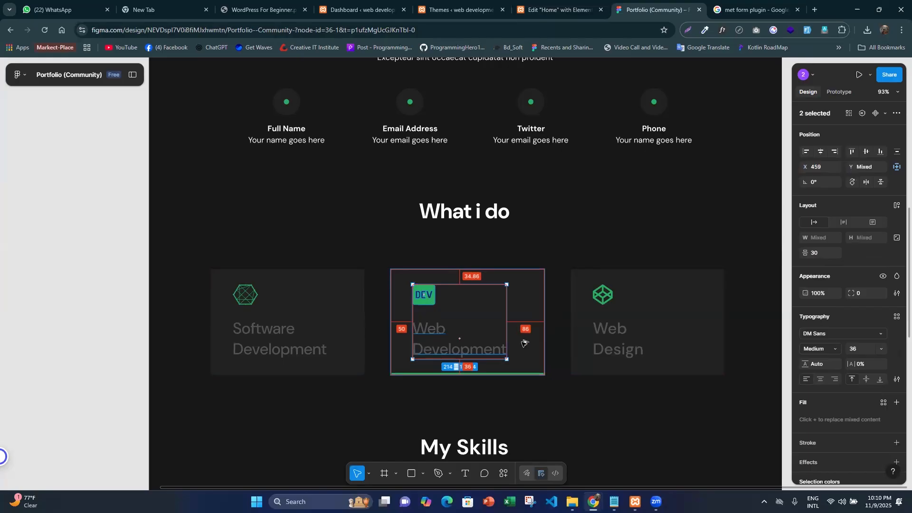
- Back in Elementor, set the card container's padding to 36 px top and bottom, 50 px right and 5 px left
{"action": "left_click", "coordinate": [559, 10]}
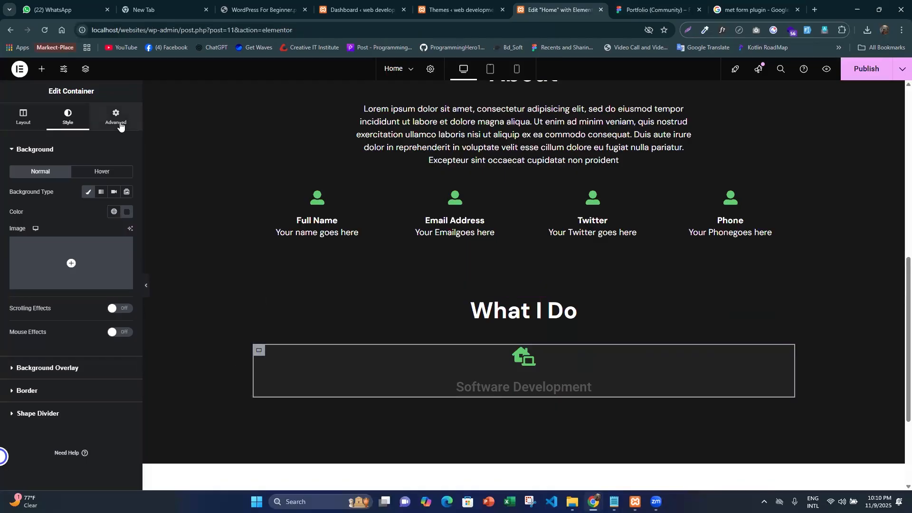
{"action": "left_click", "coordinate": [116, 117]}
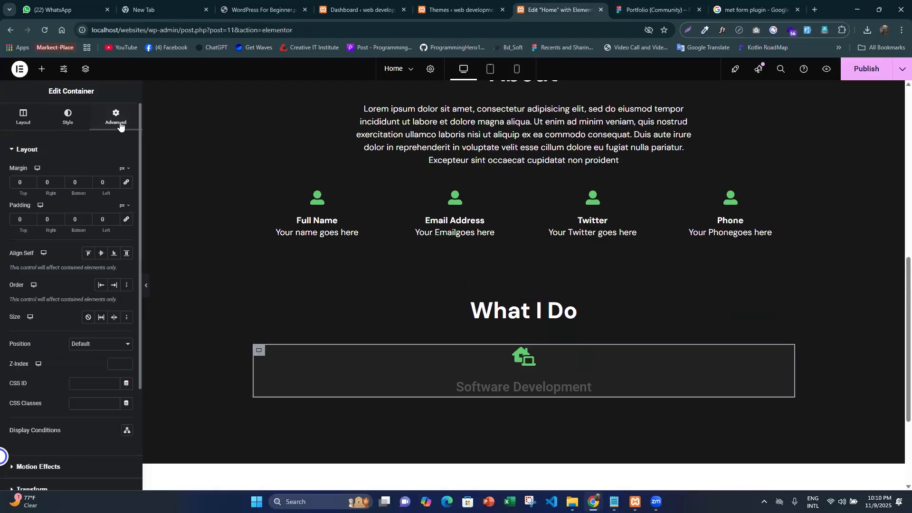
{"action": "double_click", "coordinate": [25, 219]}
{"action": "type", "text": "36"}
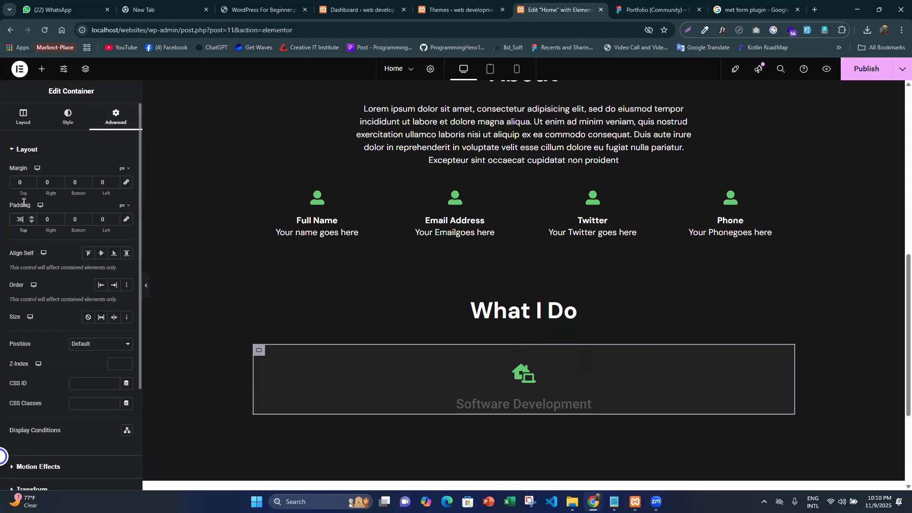
{"action": "type", "text": "36"}
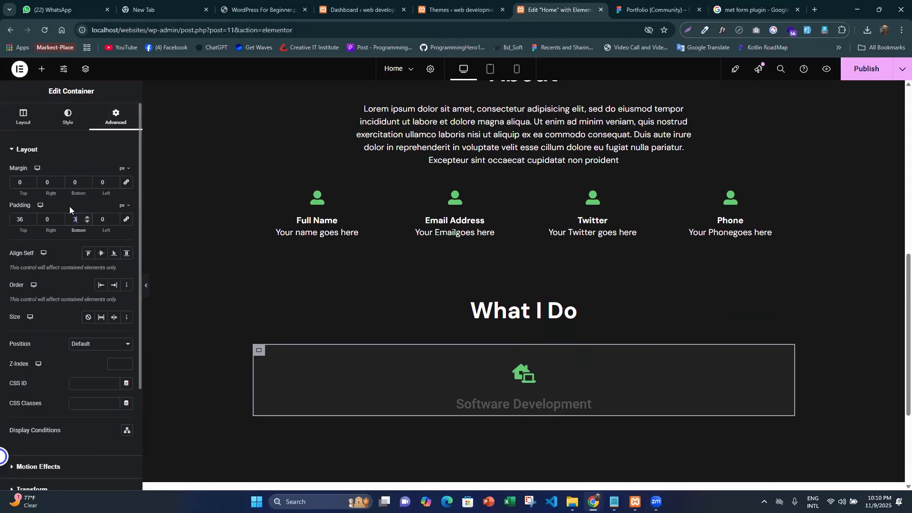
{"action": "left_click", "coordinate": [37, 215]}
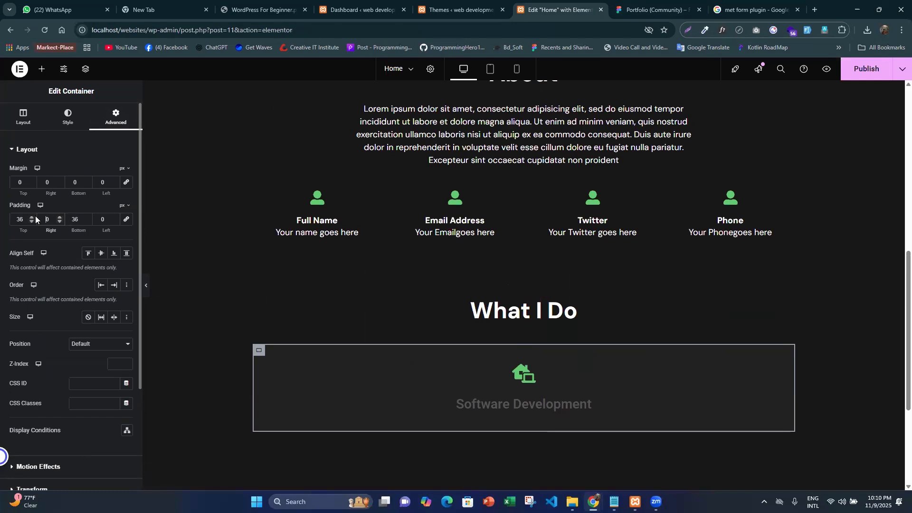
{"action": "type", "text": "5"}
{"action": "double_click", "coordinate": [104, 220]}
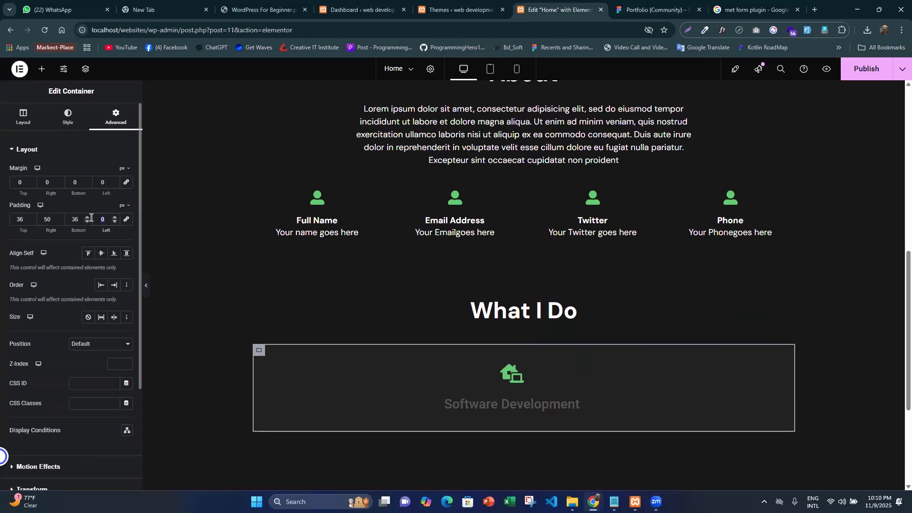
{"action": "type", "text": "5"}
{"action": "scroll", "coordinate": [357, 256], "scroll_direction": "down", "scroll_amount": 2}
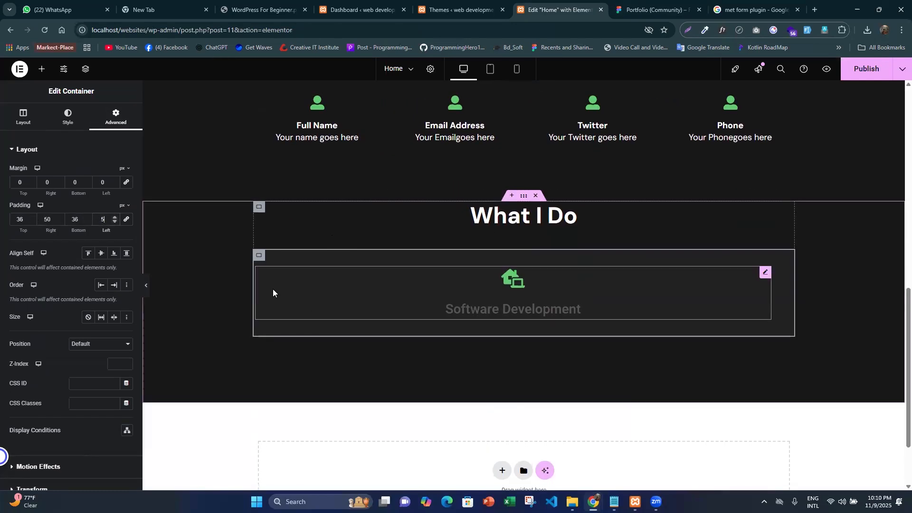
- Duplicate the "Software Development" card container under the "What I Do" heading
{"action": "right_click", "coordinate": [262, 259]}
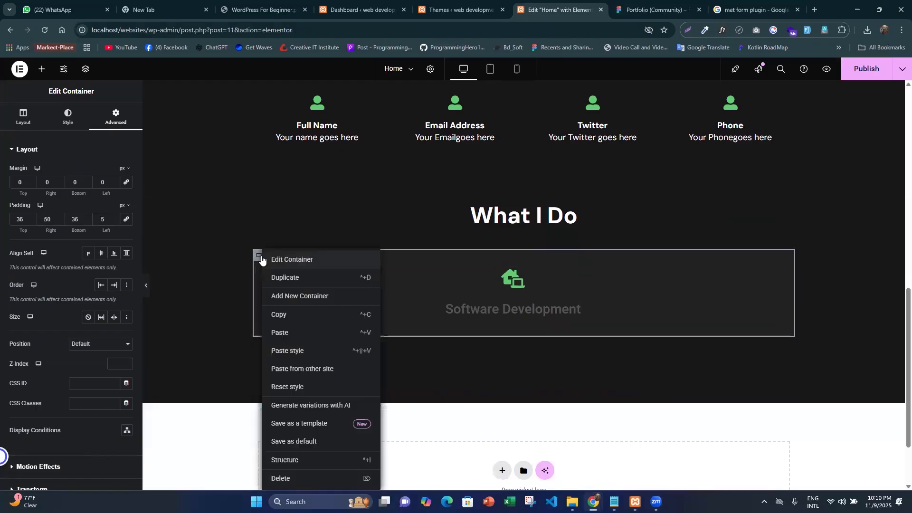
{"action": "left_click", "coordinate": [290, 279]}
{"action": "right_click", "coordinate": [536, 260]}
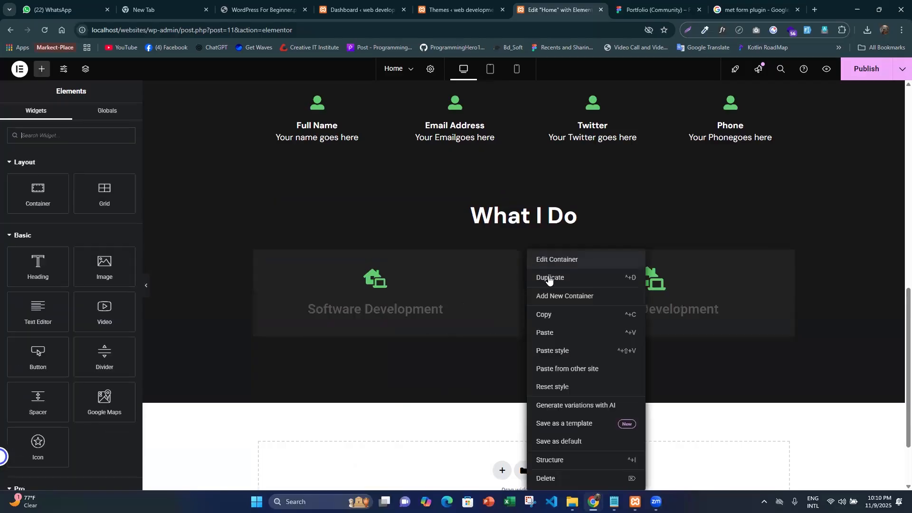
{"action": "left_click", "coordinate": [548, 278]}
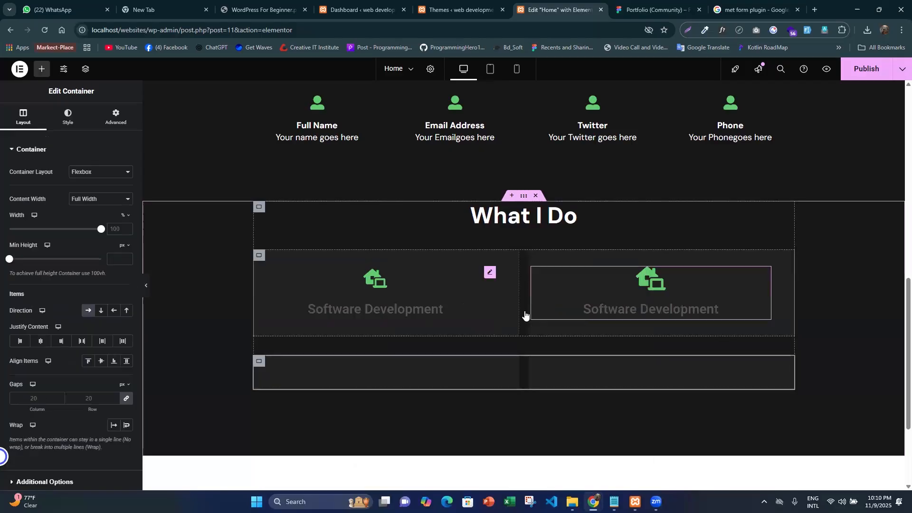
{"action": "key", "text": "Delete"}
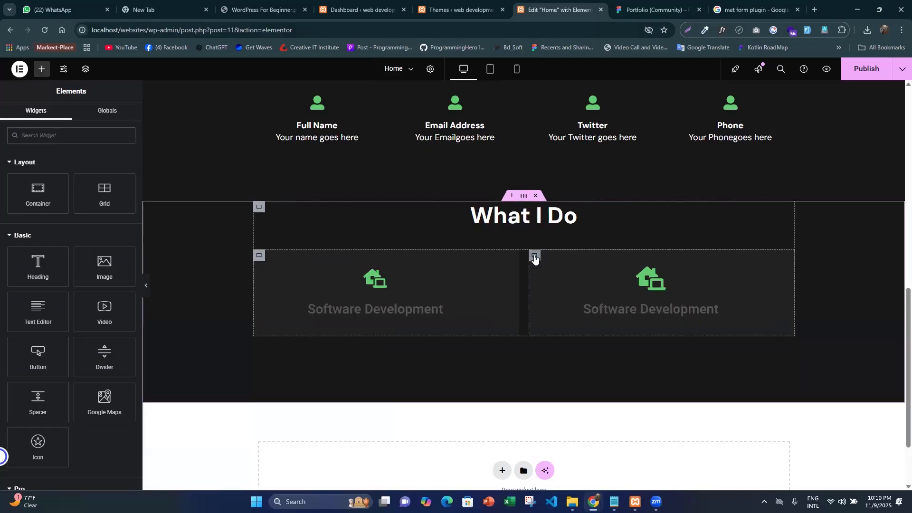
- Duplicate the second "Software Development" card container to make a third card in the row
{"action": "left_click", "coordinate": [534, 257]}
{"action": "right_click", "coordinate": [534, 257]}
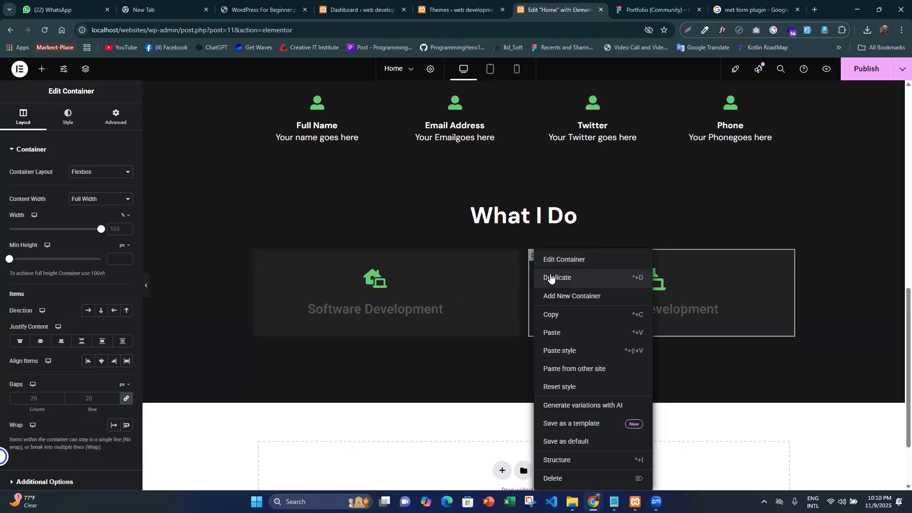
{"action": "left_click", "coordinate": [550, 274]}
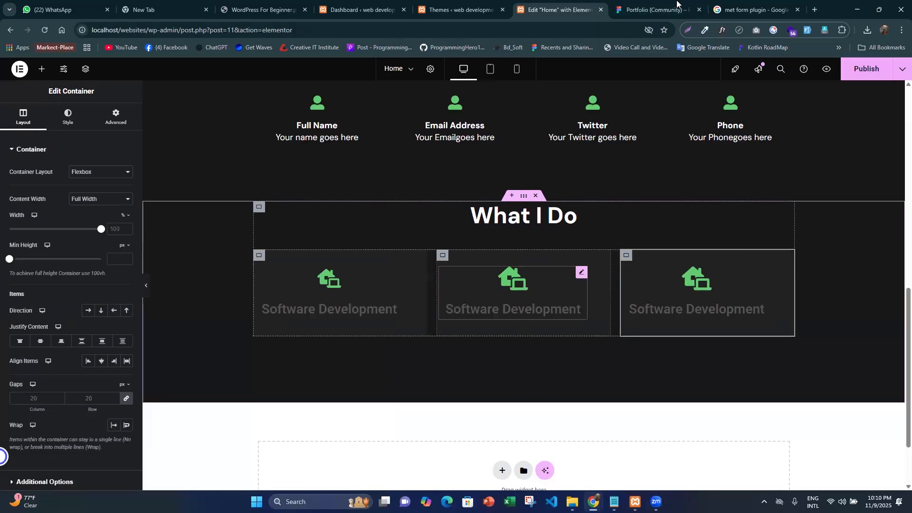
- Check the card spacing in the Figma design, and in Elementor set the middle card container's left and right padding to 50 px
{"action": "left_click", "coordinate": [665, 15]}
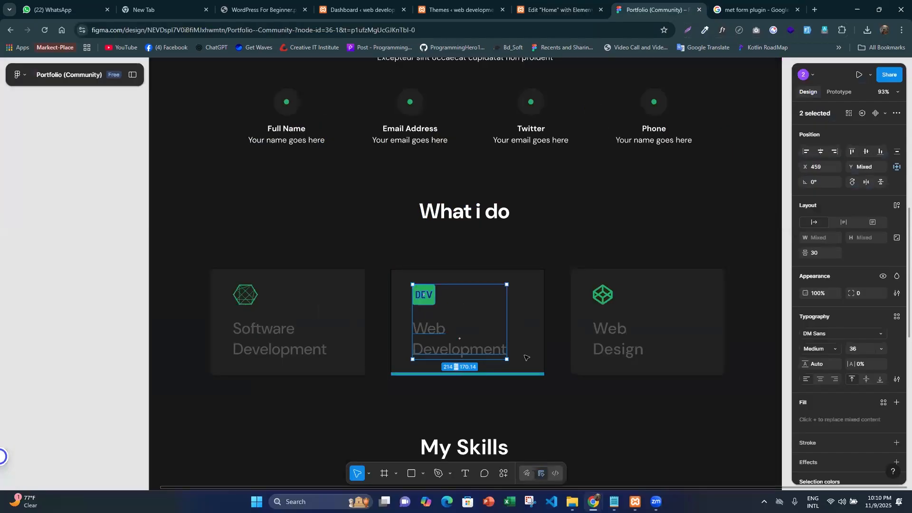
{"action": "left_click", "coordinate": [561, 6]}
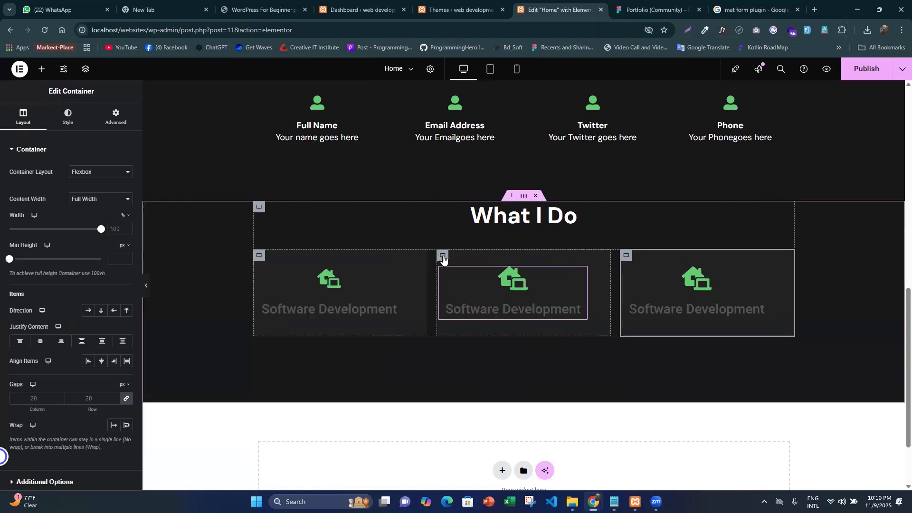
{"action": "left_click", "coordinate": [442, 257]}
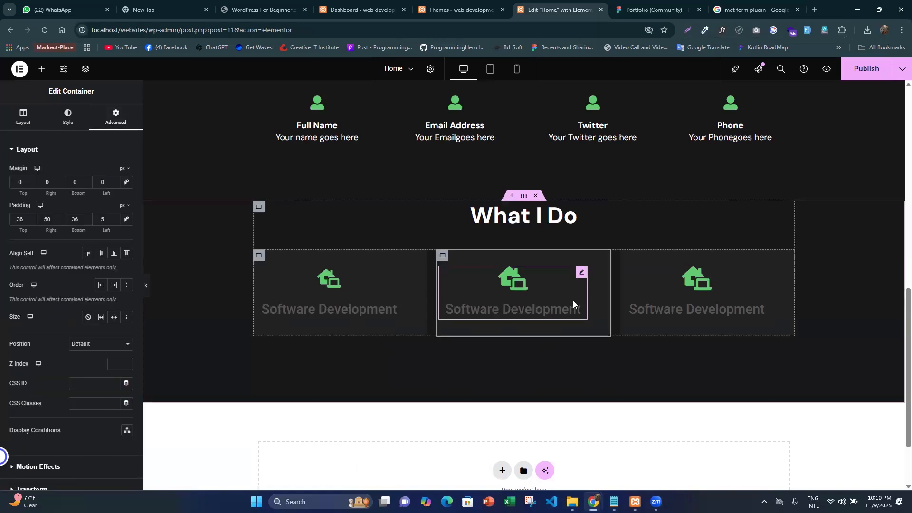
{"action": "double_click", "coordinate": [70, 219]}
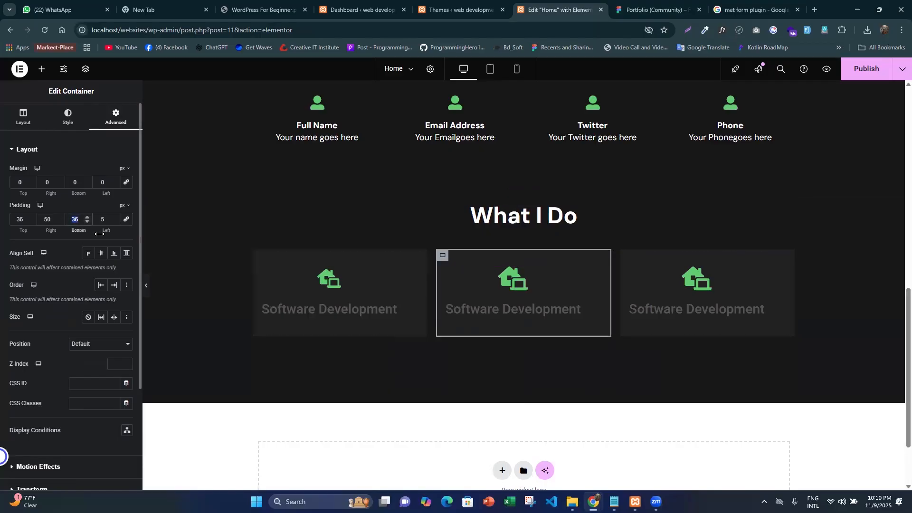
{"action": "double_click", "coordinate": [47, 226]}
{"action": "type", "text": "86"}
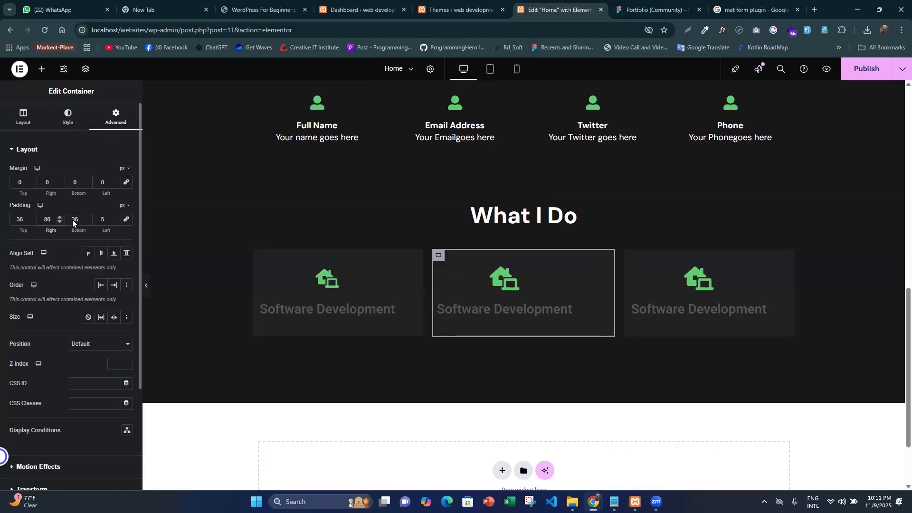
{"action": "left_click", "coordinate": [105, 217]}
{"action": "type", "text": "0"}
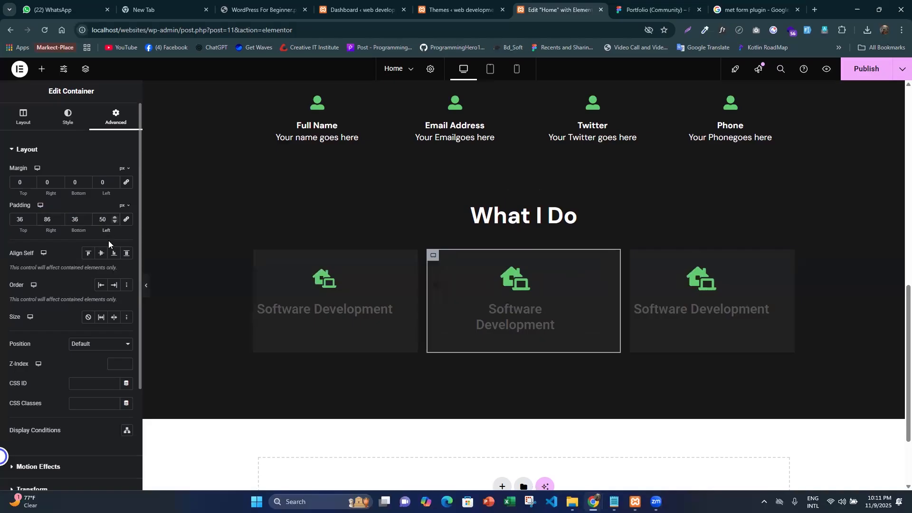
{"action": "double_click", "coordinate": [48, 219]}
{"action": "type", "text": "50"}
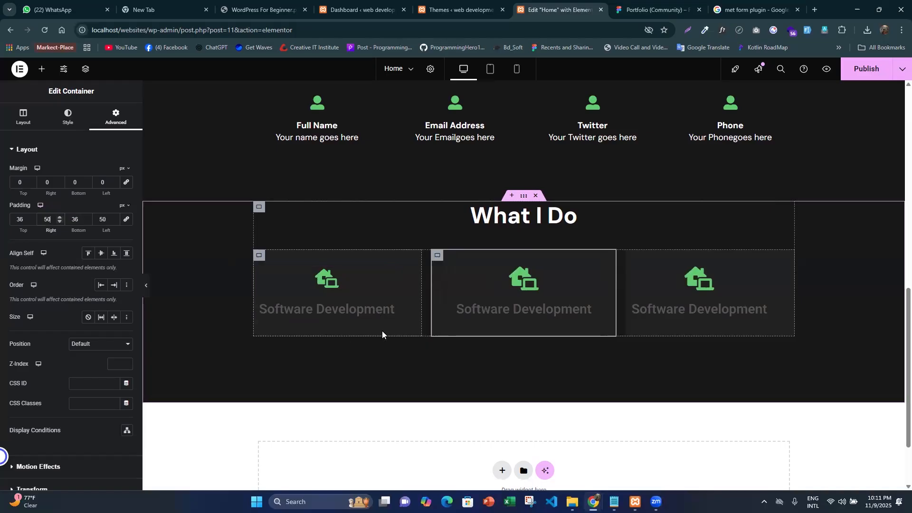
- Set the left padding of the first and third card containers to 50 px
{"action": "left_click", "coordinate": [262, 257]}
{"action": "left_click", "coordinate": [105, 214]}
{"action": "type", "text": "50"}
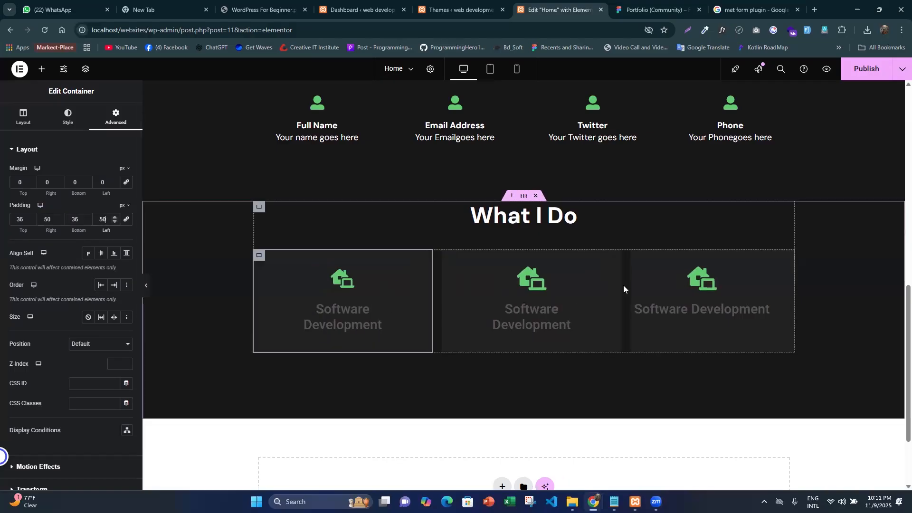
{"action": "left_click", "coordinate": [673, 279]}
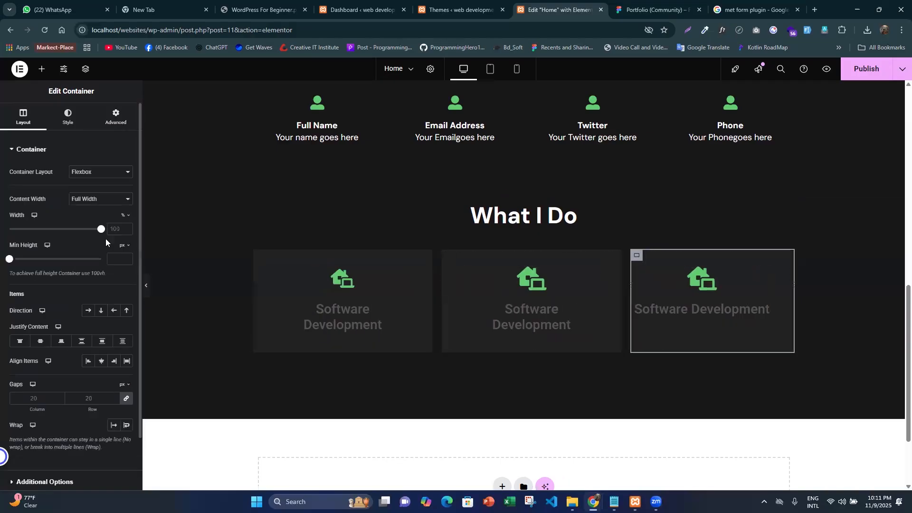
{"action": "left_click", "coordinate": [115, 117]}
{"action": "double_click", "coordinate": [96, 218]}
{"action": "type", "text": "50"}
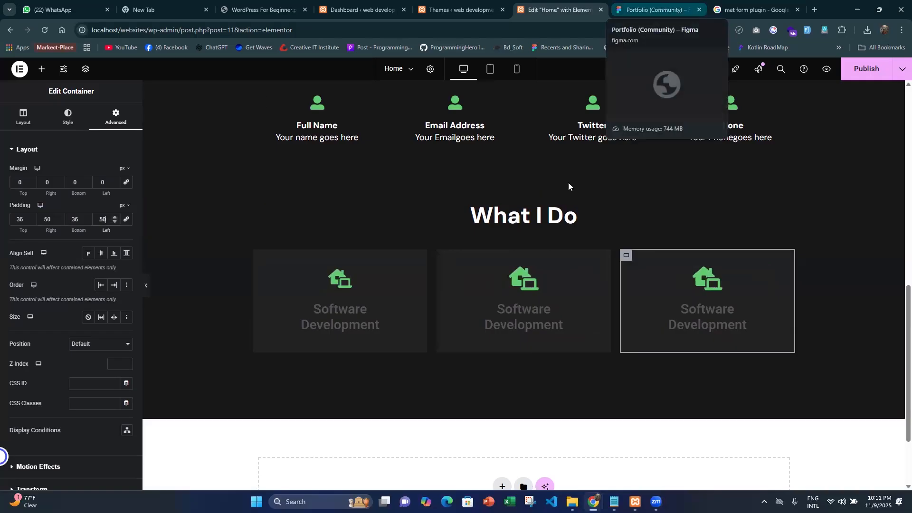
- Copy the "Web Development" text from the Figma design and make it the middle icon box's title in Elementor
{"action": "left_click", "coordinate": [623, 4]}
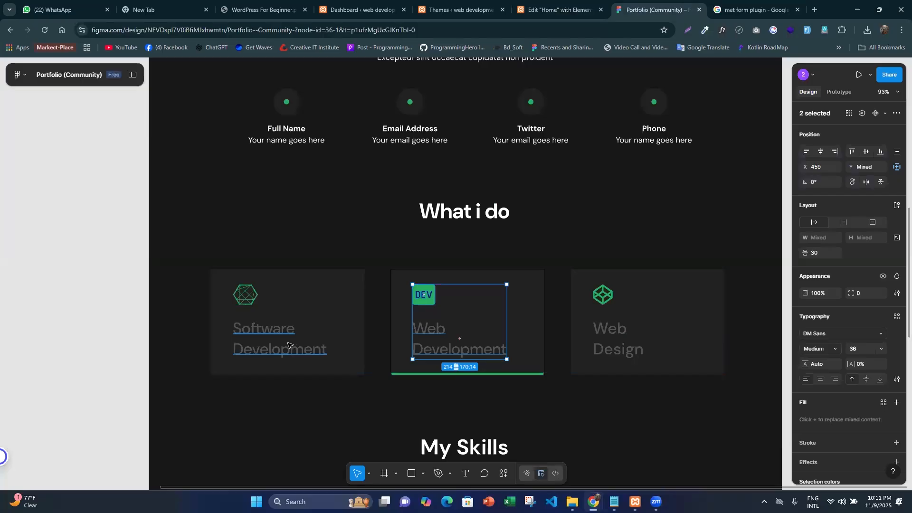
{"action": "double_click", "coordinate": [436, 348]}
{"action": "left_click", "coordinate": [436, 349]}
{"action": "key", "text": "ctrl+c"}
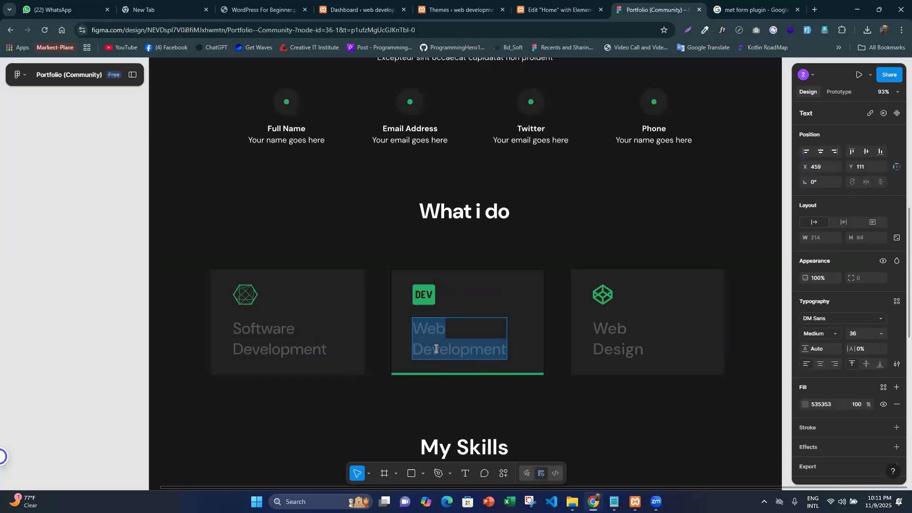
{"action": "left_click", "coordinate": [522, 13]}
{"action": "left_click", "coordinate": [522, 322]}
{"action": "left_click_drag", "start_coordinate": [97, 274], "coordinate": [0, 260]}
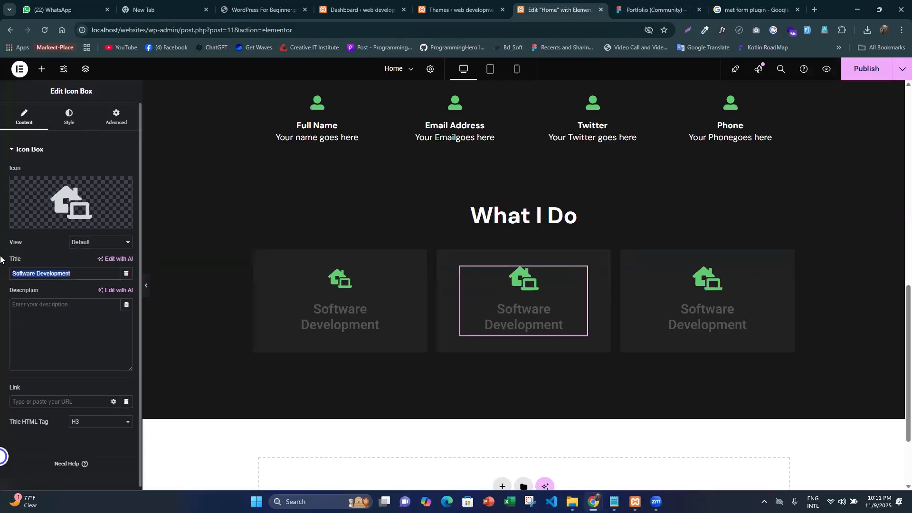
{"action": "type", "text": "v"}
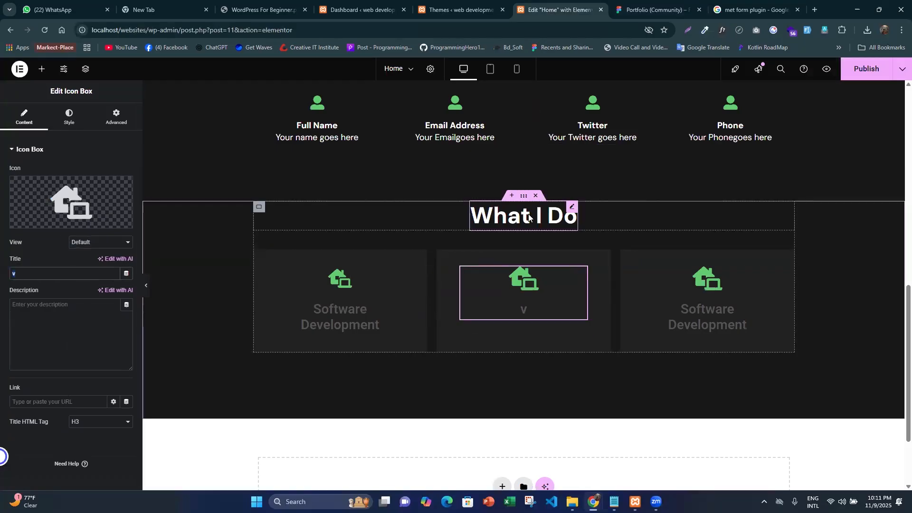
{"action": "key", "text": "ctrl+v"}
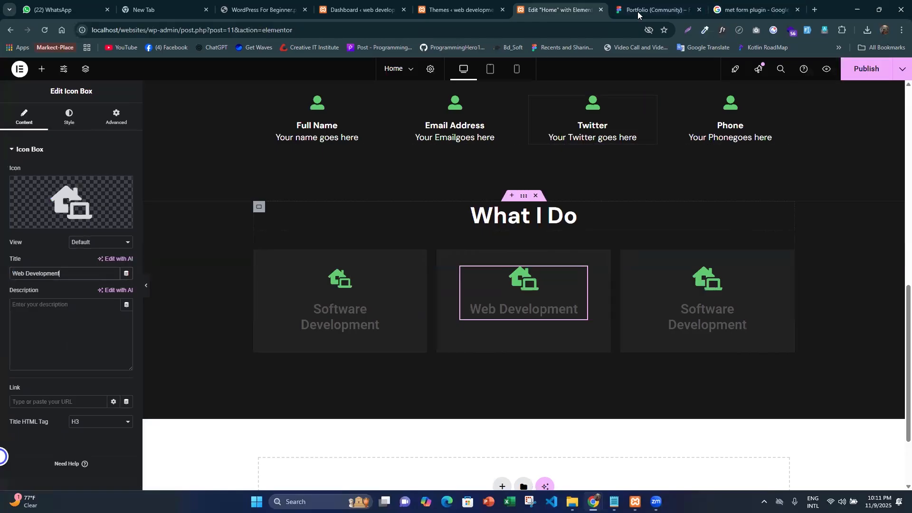
- Copy the "Web Design" text from the Figma design and make it the third icon box's title in Elementor
{"action": "left_click", "coordinate": [620, 14]}
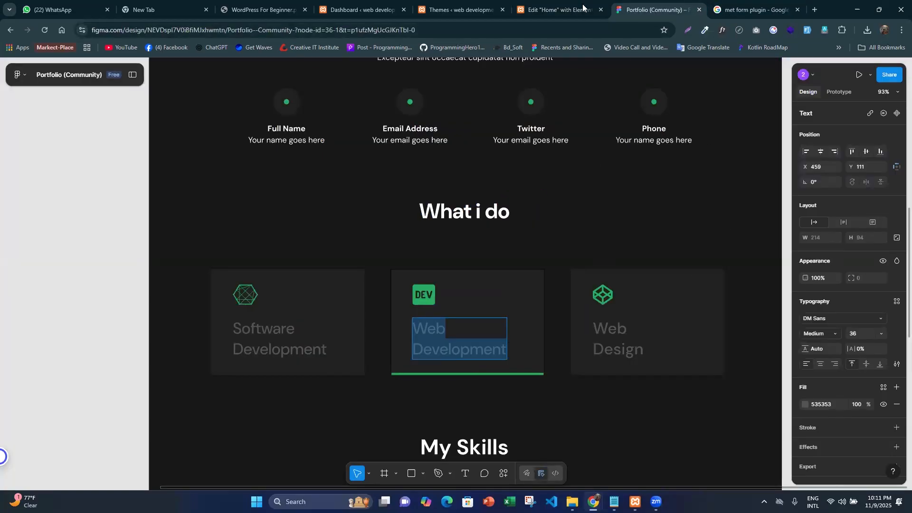
{"action": "double_click", "coordinate": [615, 340]}
{"action": "key", "text": "ctrl+a"}
{"action": "key", "text": "ctrl+c"}
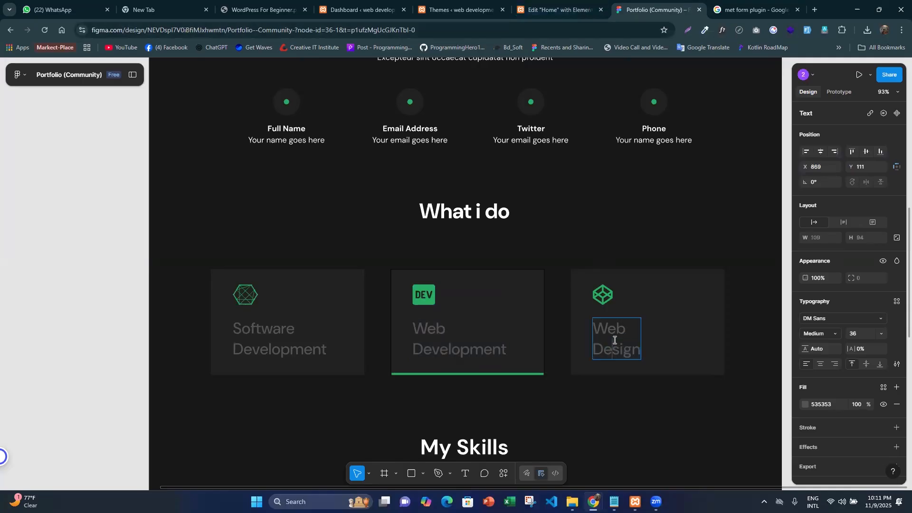
{"action": "left_click", "coordinate": [558, 12]}
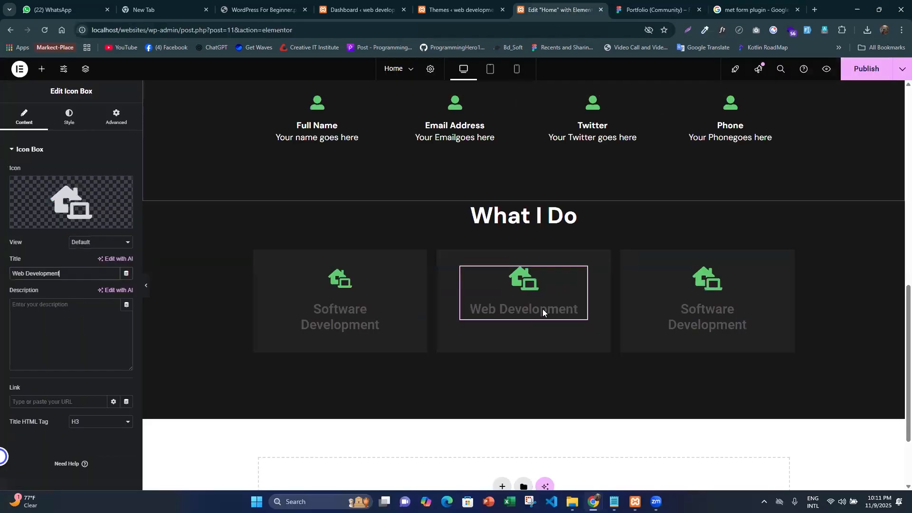
{"action": "left_click", "coordinate": [703, 318]}
{"action": "left_click_drag", "start_coordinate": [71, 274], "coordinate": [2, 241]}
{"action": "key", "text": "BackSpace"}
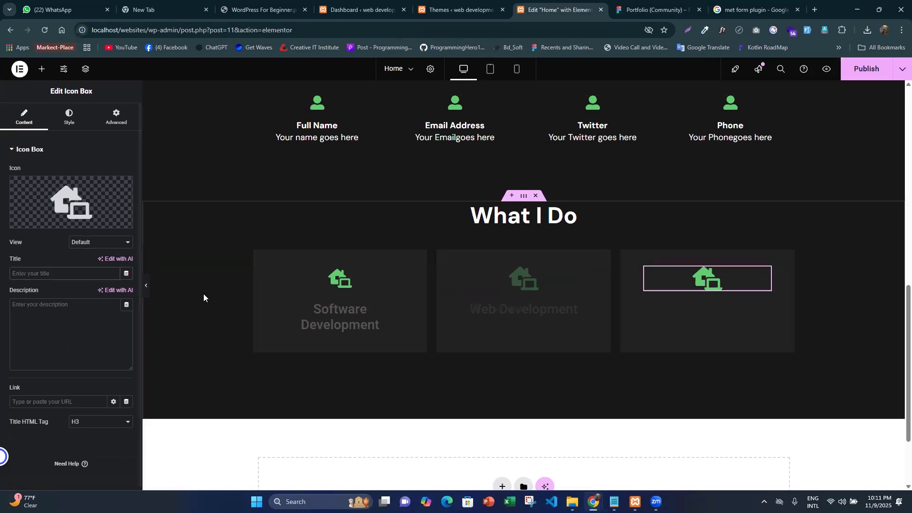
{"action": "left_click", "coordinate": [655, 10]}
{"action": "triple_click", "coordinate": [627, 326]}
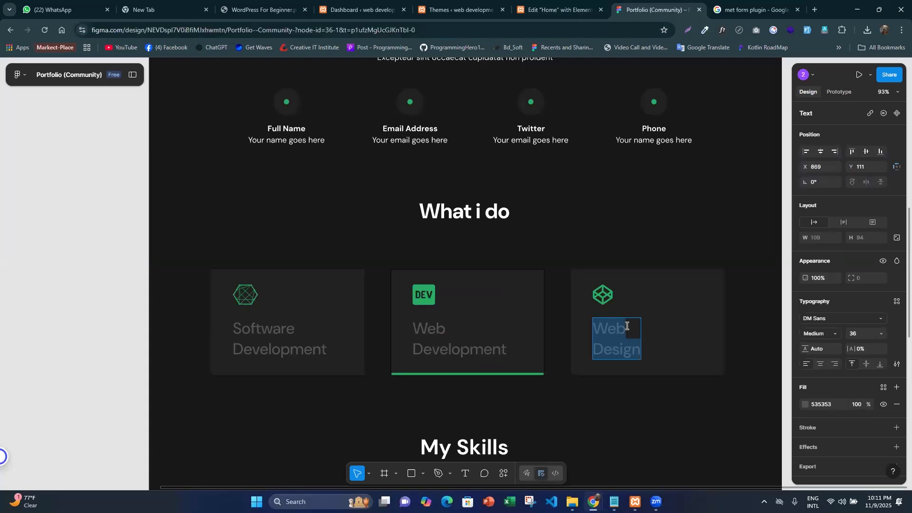
{"action": "left_click", "coordinate": [558, 10]}
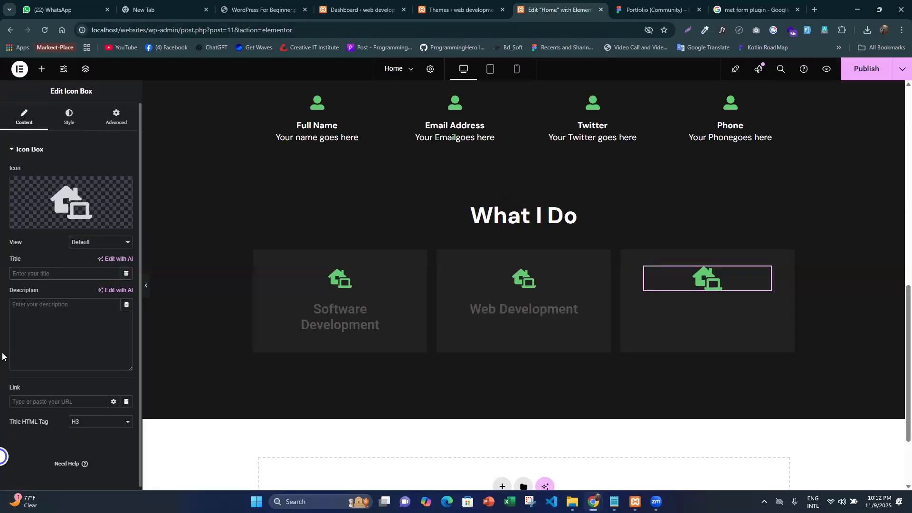
{"action": "key", "text": "ctrl+v"}
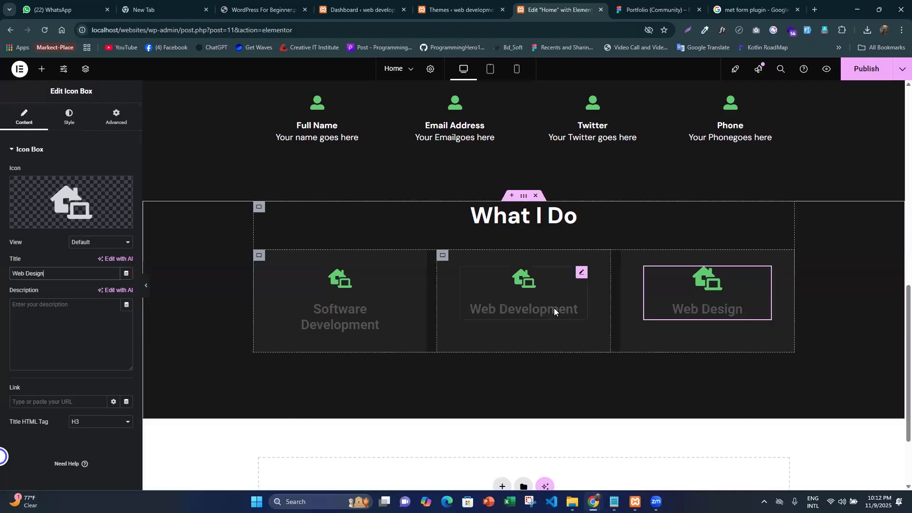
- Set the first icon box's title font to DM Sans at 36 px, checking the size in the Figma design
{"action": "left_click", "coordinate": [352, 322]}
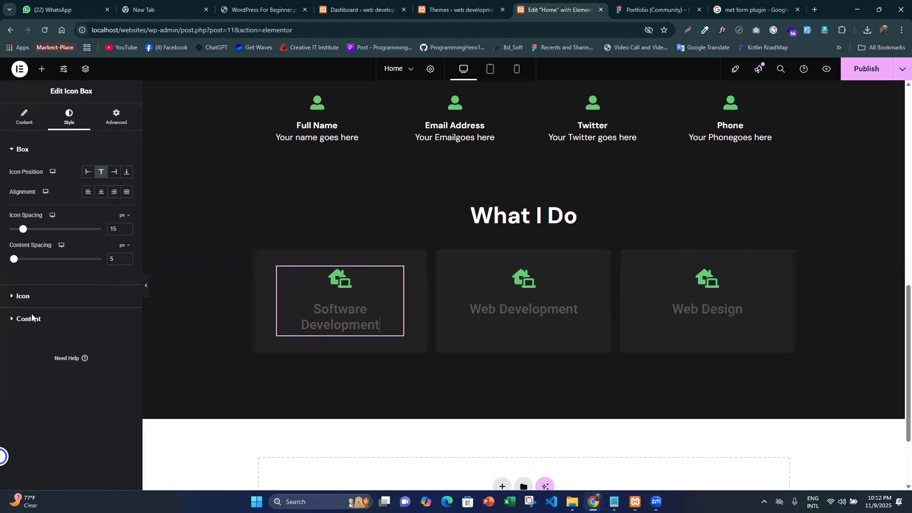
{"action": "left_click", "coordinate": [76, 326]}
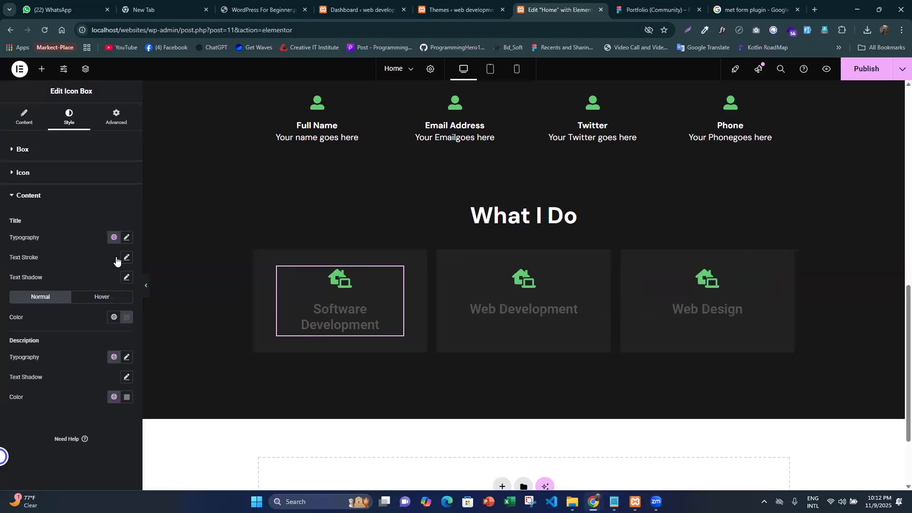
{"action": "left_click", "coordinate": [127, 239]}
{"action": "left_click", "coordinate": [108, 312]}
{"action": "left_click", "coordinate": [91, 282]}
{"action": "type", "text": "dm sa"}
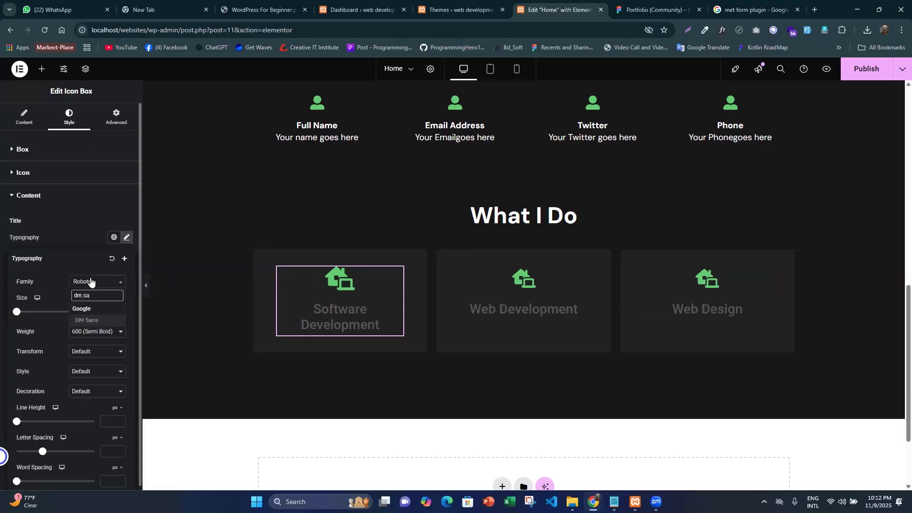
{"action": "key", "text": "Return"}
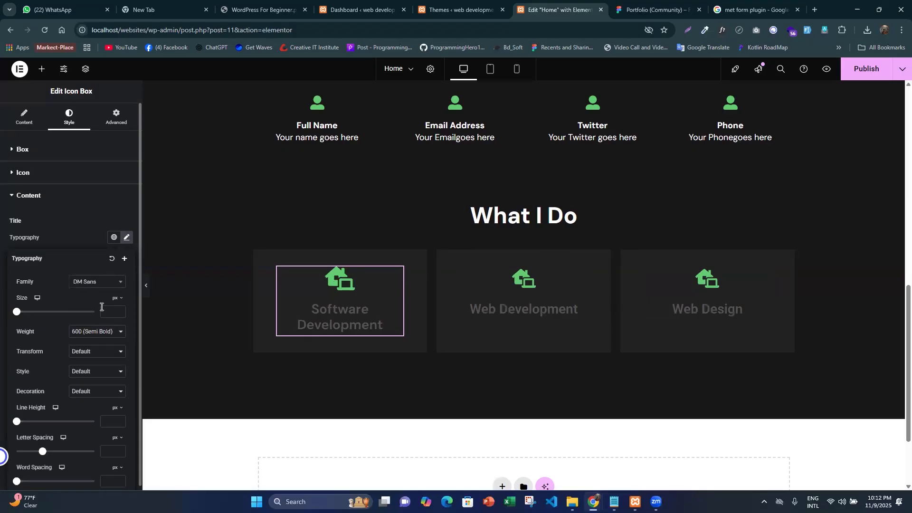
{"action": "key", "text": "ctrl+Tab"}
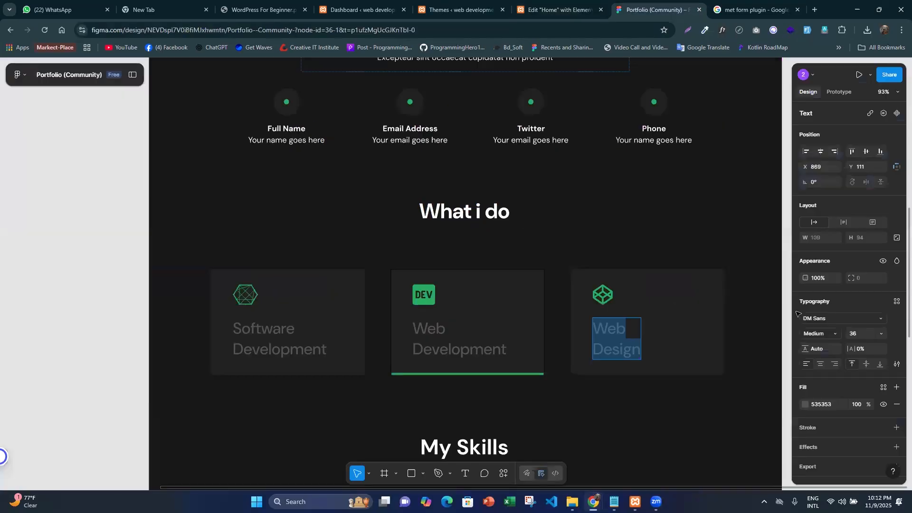
{"action": "key", "text": "ctrl+shift+Tab"}
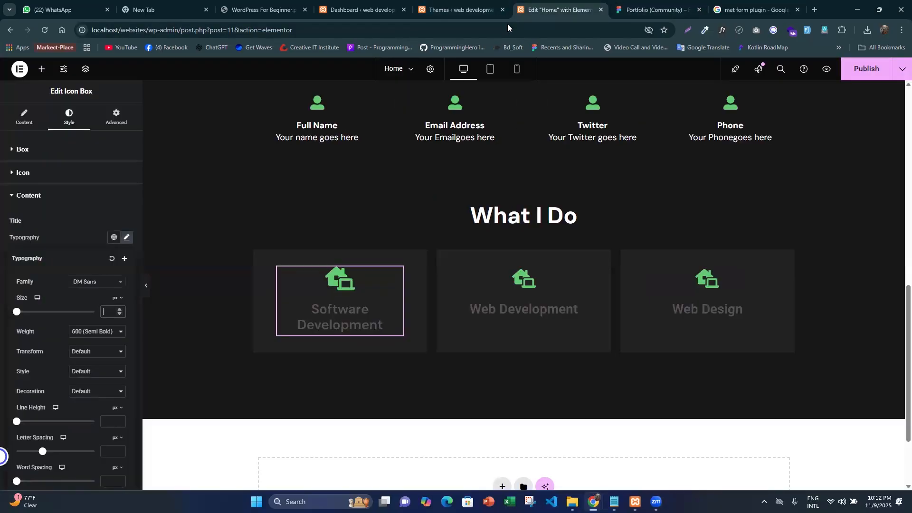
{"action": "type", "text": "36"}
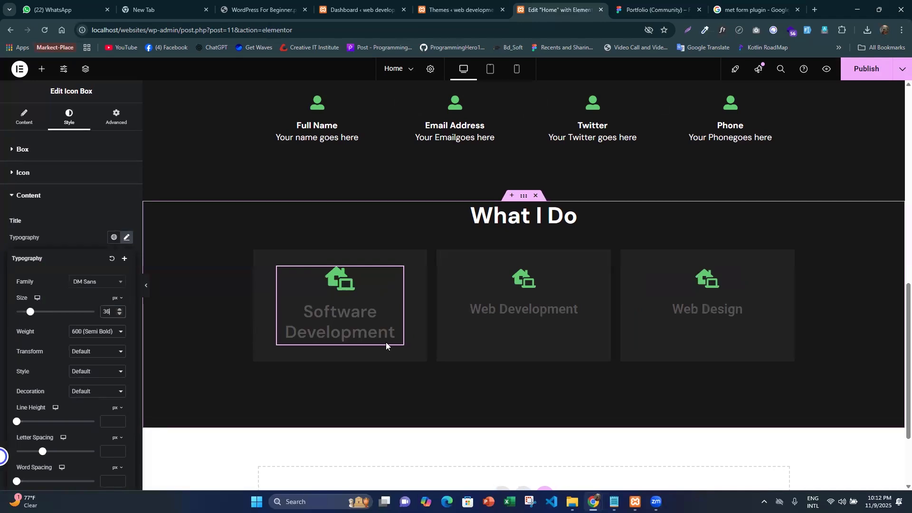
- Copy the Software Development card's styling and apply it to the Web Development and Web Design icon boxes
{"action": "right_click", "coordinate": [422, 327]}
{"action": "left_click", "coordinate": [432, 316]}
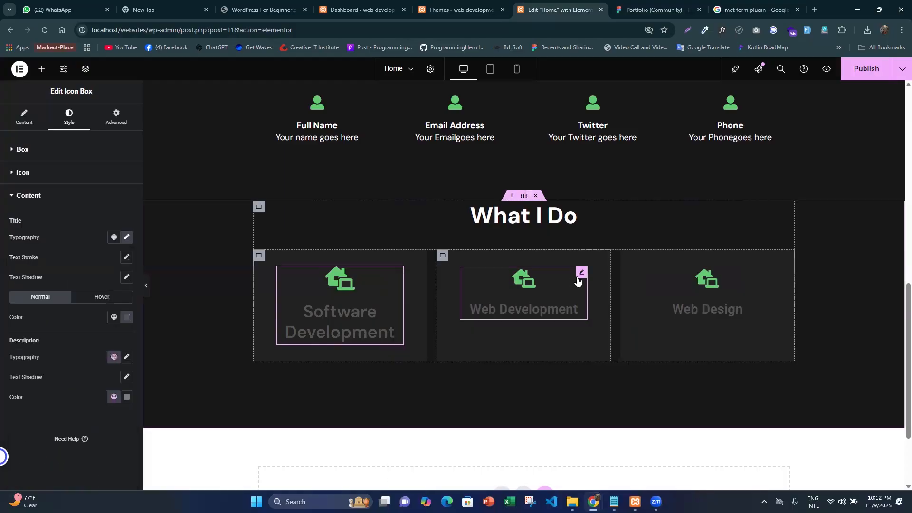
{"action": "right_click", "coordinate": [605, 354]}
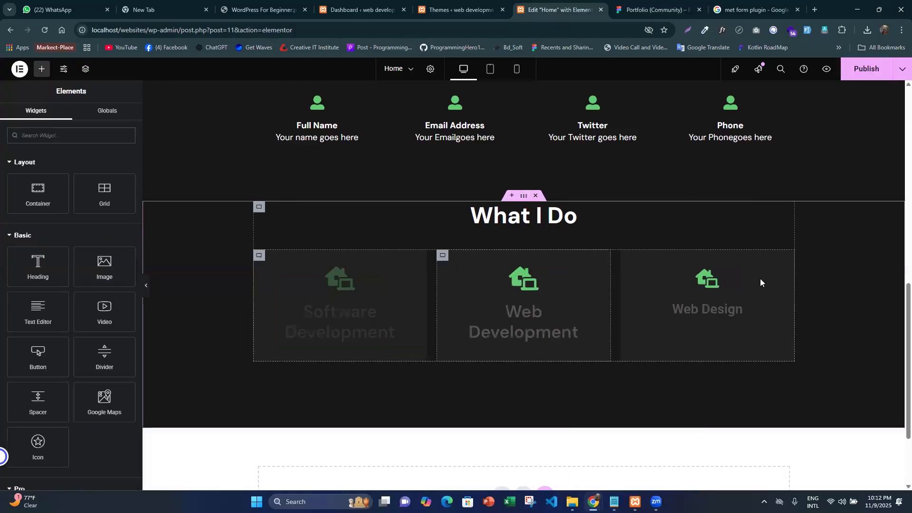
{"action": "right_click", "coordinate": [786, 356]}
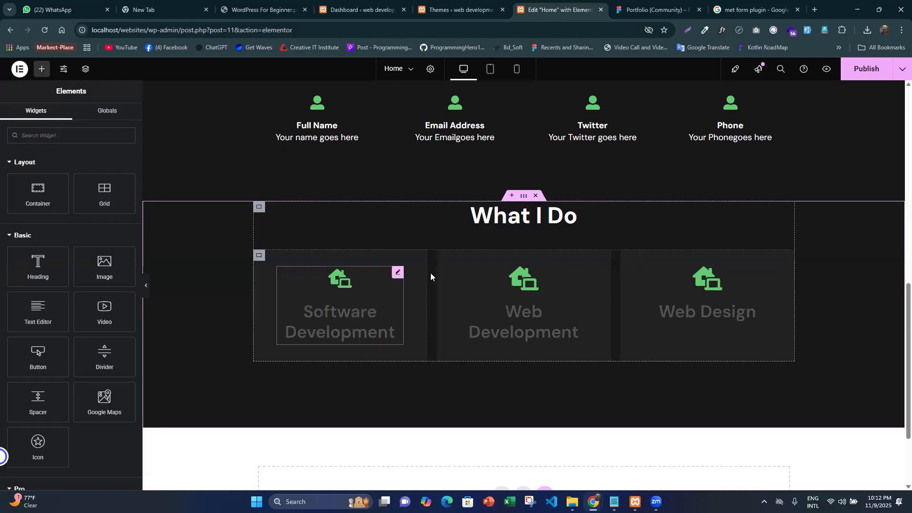
- Examine the My Skills and Get in touch sections of the Figma design and compare them with the Elementor page
{"action": "left_click", "coordinate": [638, 4]}
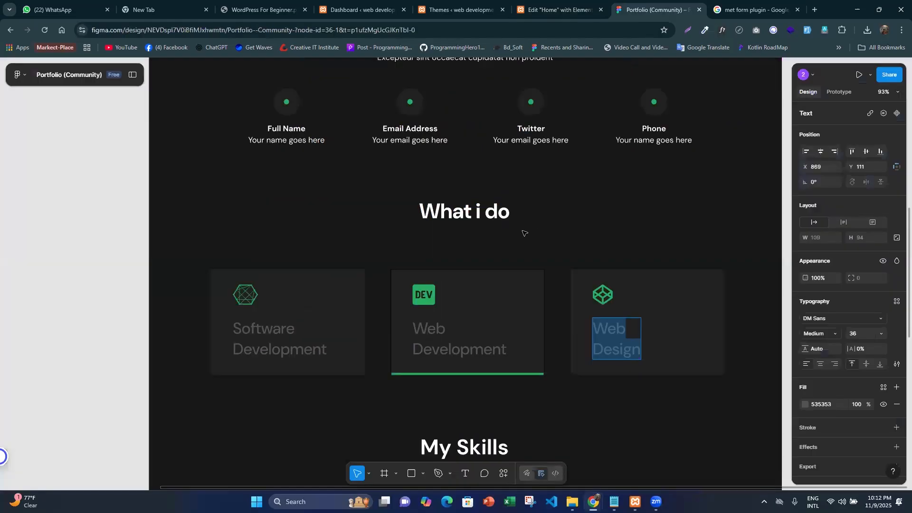
{"action": "scroll", "coordinate": [473, 184], "scroll_direction": "down", "scroll_amount": 5}
{"action": "left_click", "coordinate": [469, 174]}
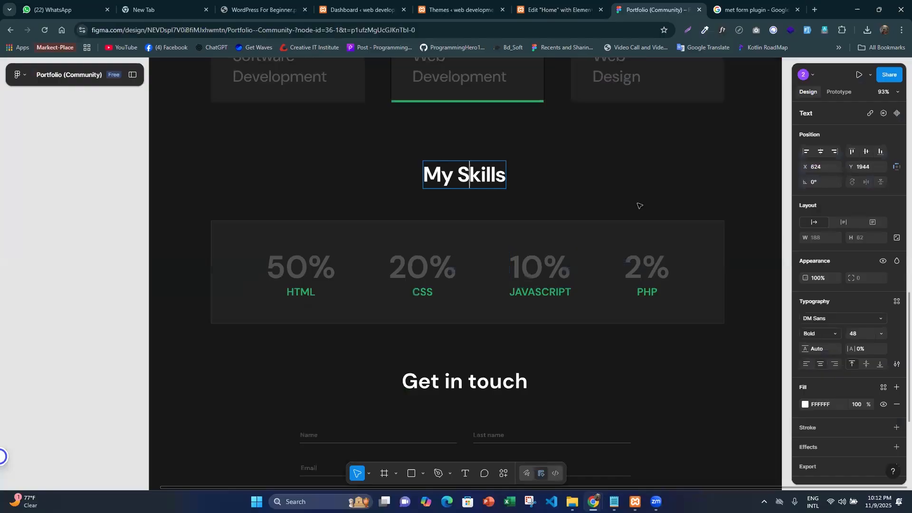
{"action": "scroll", "coordinate": [503, 247], "scroll_direction": "up", "scroll_amount": 5}
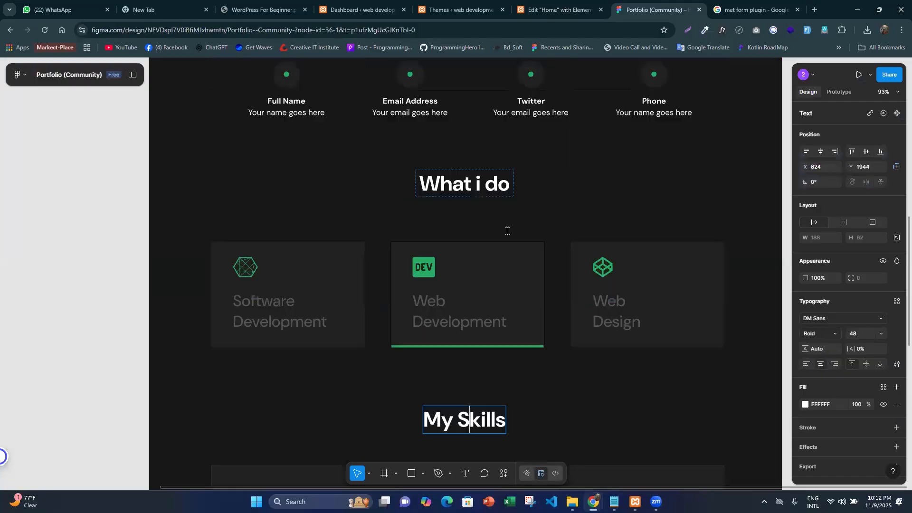
{"action": "scroll", "coordinate": [513, 233], "scroll_direction": "down", "scroll_amount": 4}
{"action": "scroll", "coordinate": [517, 236], "scroll_direction": "down", "scroll_amount": 1}
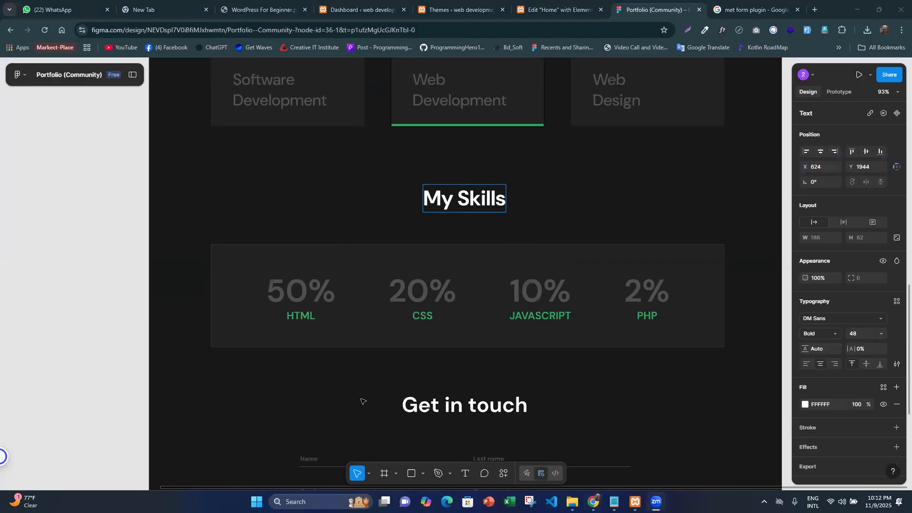
{"action": "scroll", "coordinate": [589, 219], "scroll_direction": "down", "scroll_amount": 3}
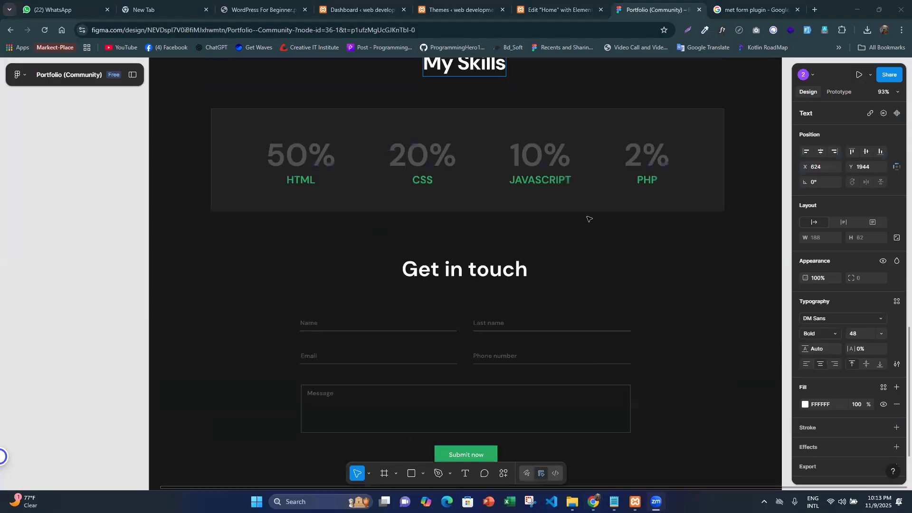
{"action": "scroll", "coordinate": [589, 218], "scroll_direction": "down", "scroll_amount": 3}
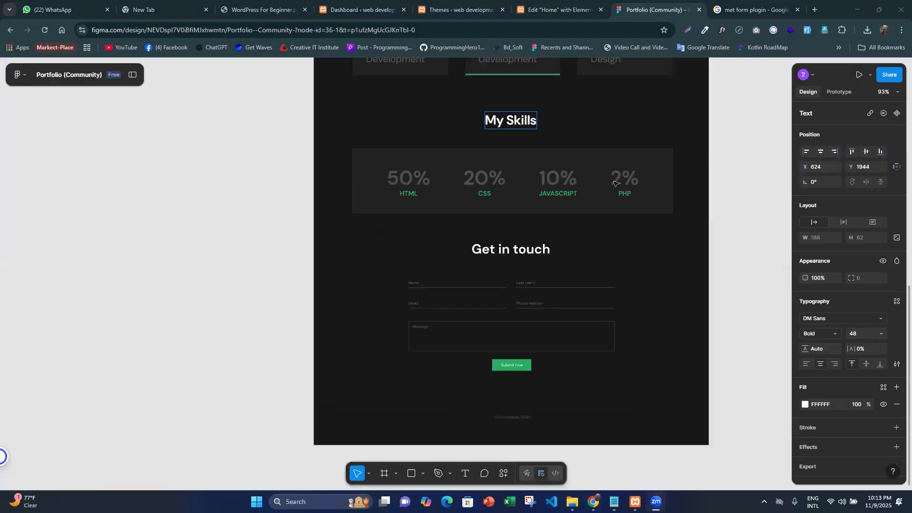
{"action": "left_click", "coordinate": [658, 3]}
{"action": "left_click", "coordinate": [563, 3]}
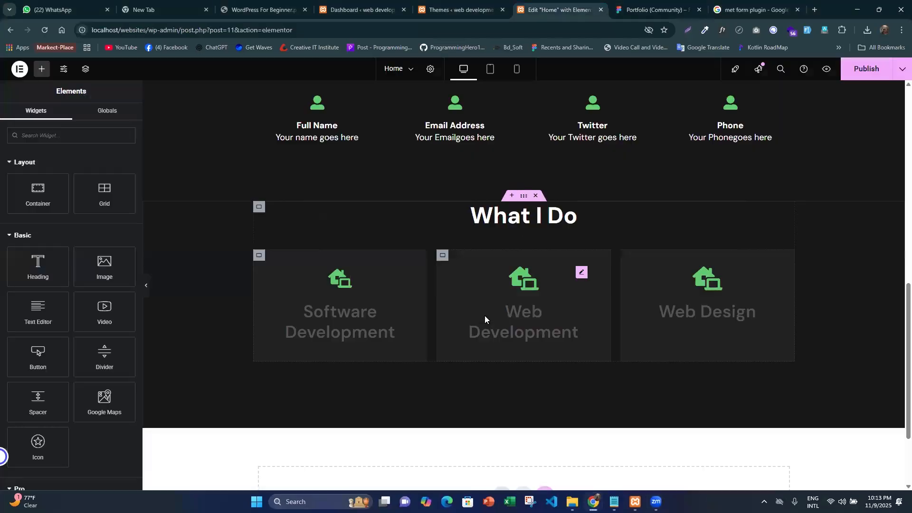
{"action": "scroll", "coordinate": [446, 282], "scroll_direction": "down", "scroll_amount": 2}
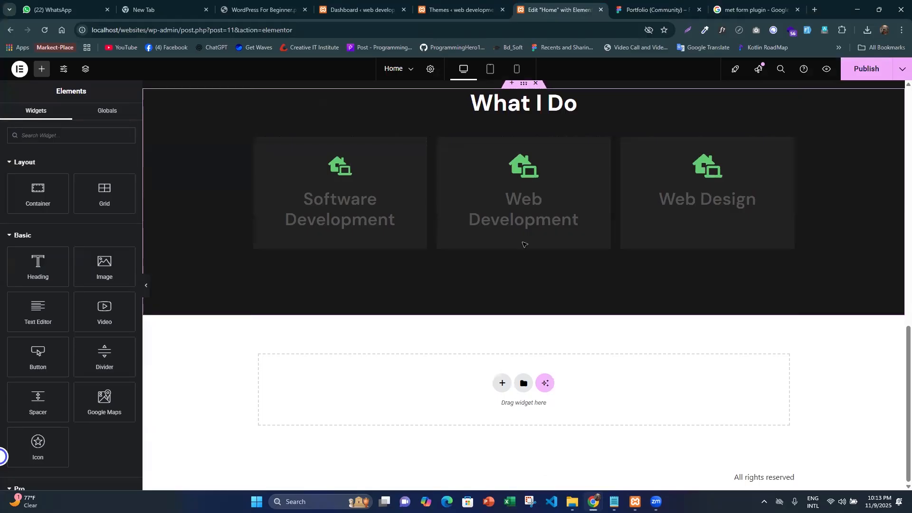
{"action": "key", "text": "ctrl+Tab"}
{"action": "scroll", "coordinate": [506, 299], "scroll_direction": "down", "scroll_amount": 2}
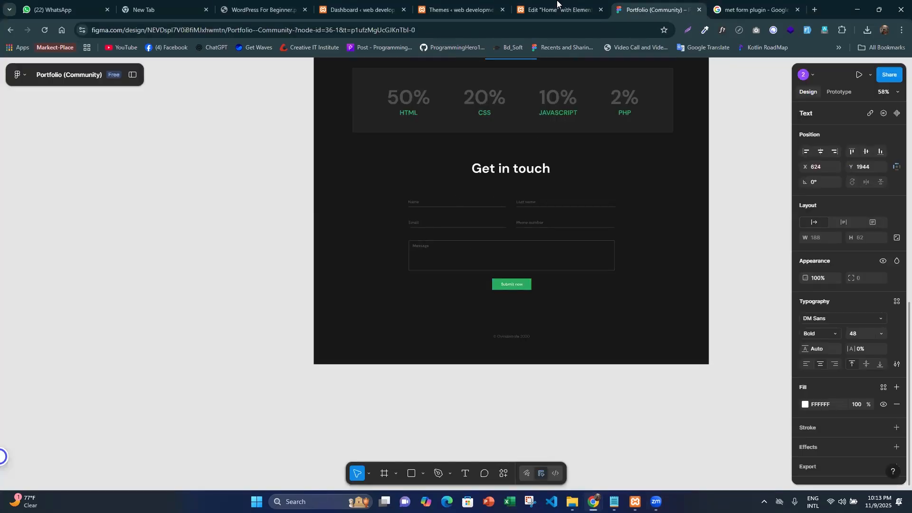
{"action": "scroll", "coordinate": [515, 255], "scroll_direction": "up", "scroll_amount": 2}
{"action": "key", "text": "ctrl+shift+Tab"}
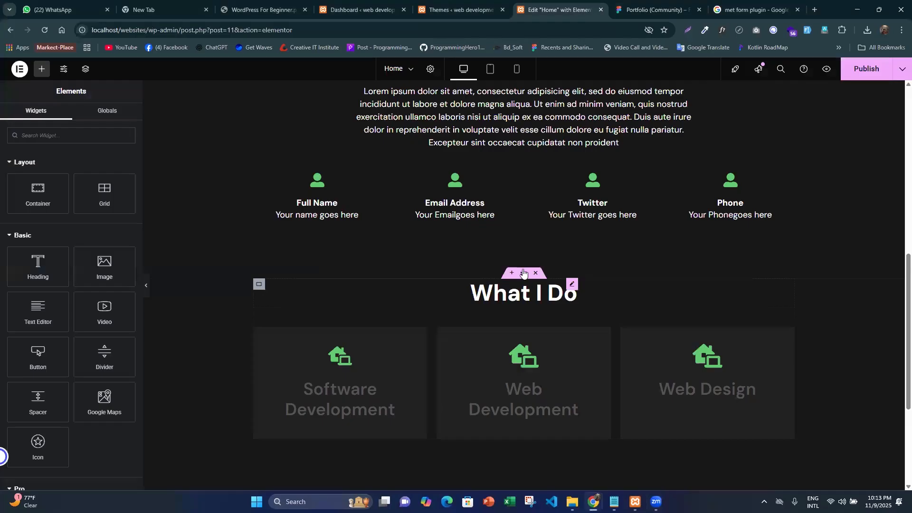
- Duplicate the whole "What I Do" section container, including its heading and three cards
{"action": "scroll", "coordinate": [521, 220], "scroll_direction": "down", "scroll_amount": 3}
{"action": "left_click", "coordinate": [523, 131]}
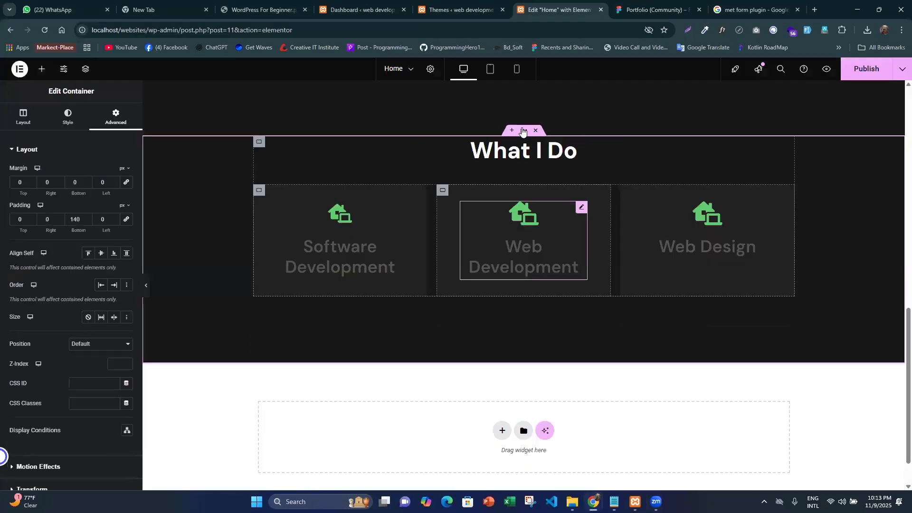
{"action": "right_click", "coordinate": [523, 131]}
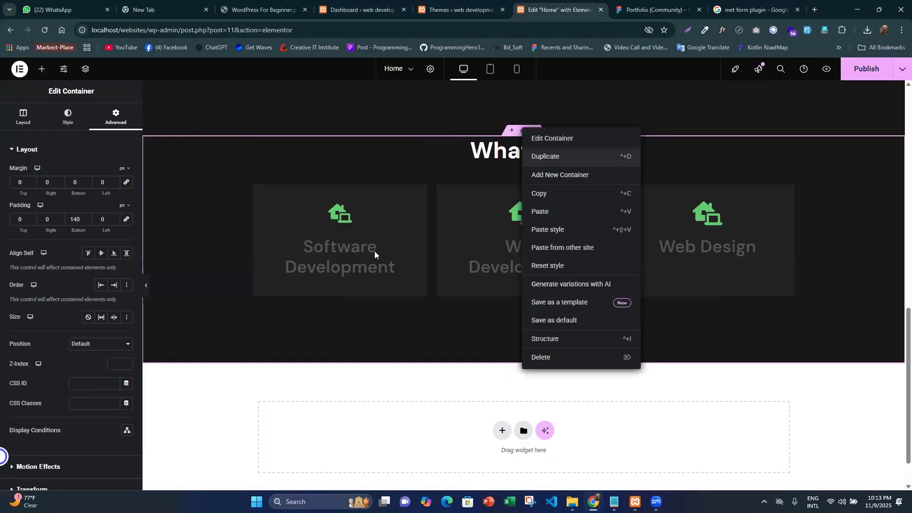
{"action": "key", "text": "ctrl+d"}
{"action": "scroll", "coordinate": [472, 274], "scroll_direction": "down", "scroll_amount": 3}
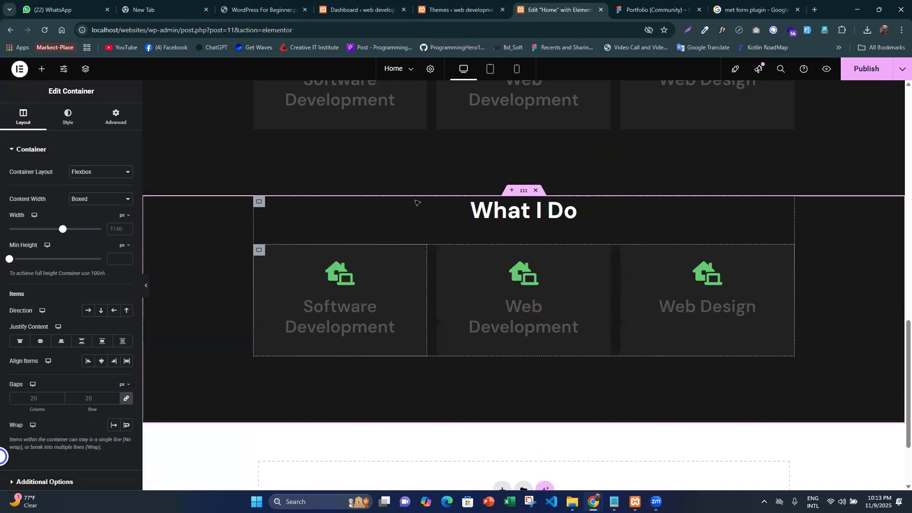
- Delete the Software Development and Web Development icon boxes from the duplicated section, using the Figma My Skills section as reference
{"action": "key", "text": "ctrl+Tab"}
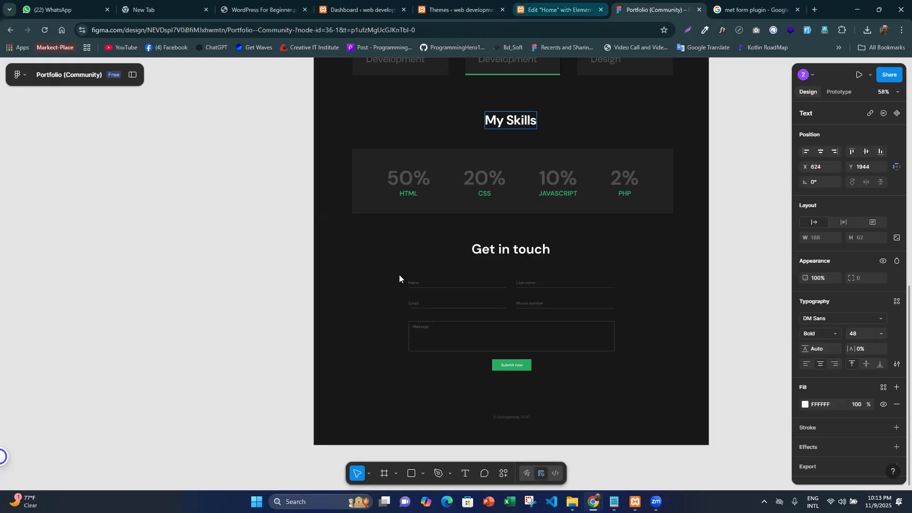
{"action": "key", "text": "ctrl+shift+Tab"}
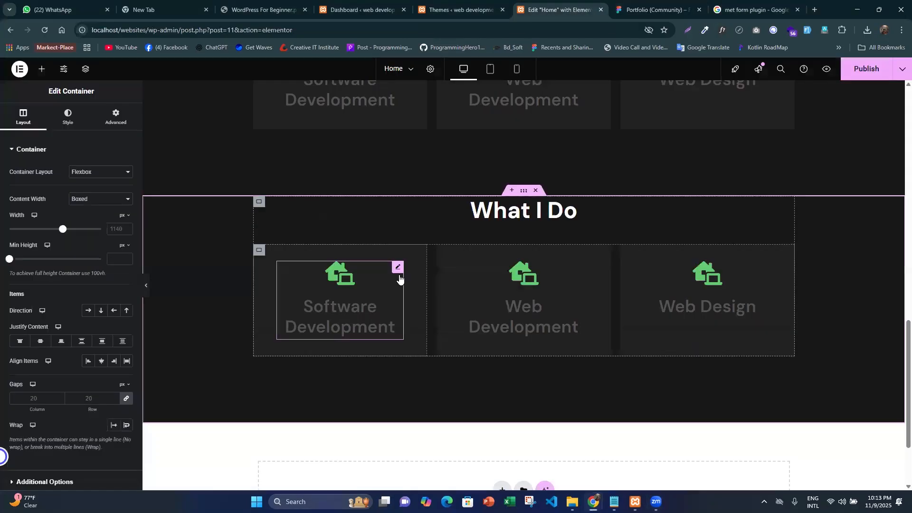
{"action": "left_click", "coordinate": [323, 302]}
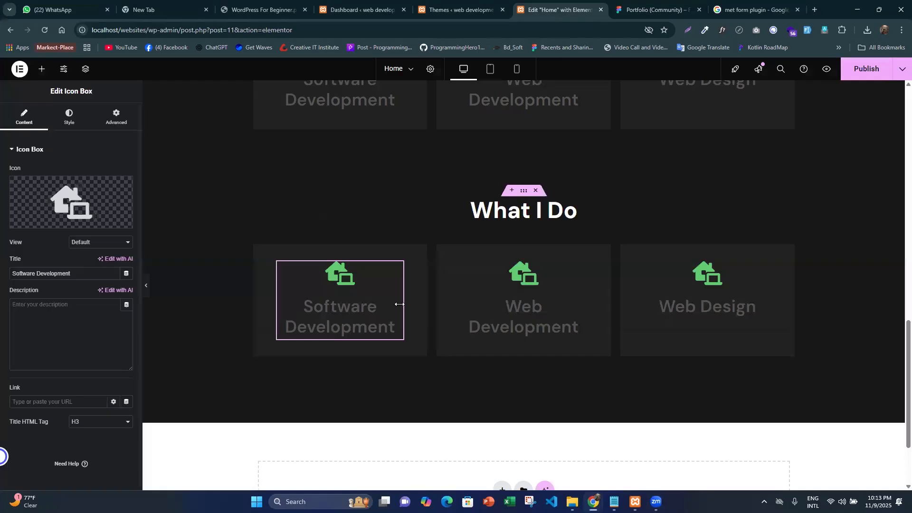
{"action": "scroll", "coordinate": [386, 302], "scroll_direction": "up", "scroll_amount": 15}
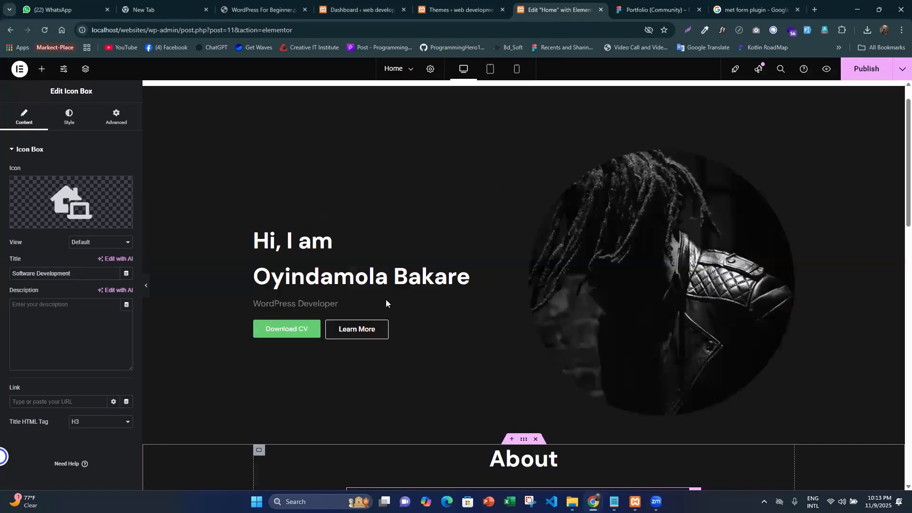
{"action": "scroll", "coordinate": [386, 303], "scroll_direction": "down", "scroll_amount": 6}
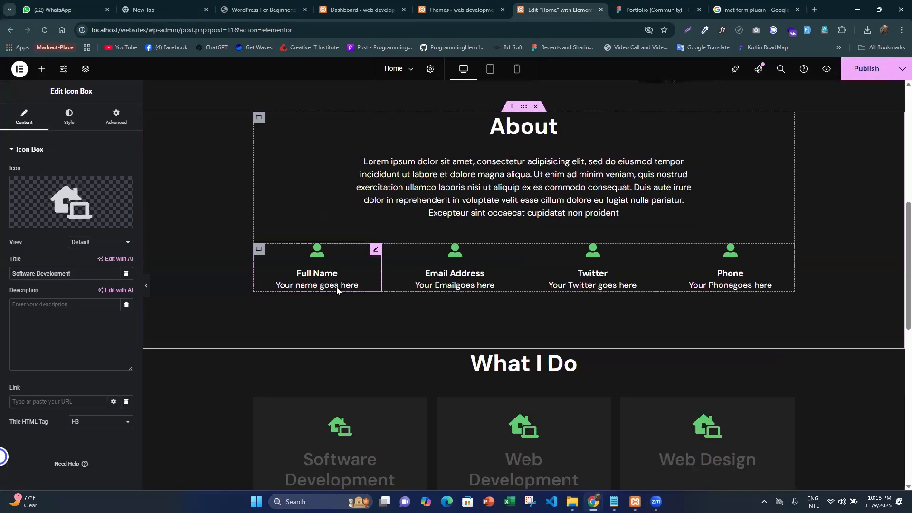
{"action": "scroll", "coordinate": [362, 378], "scroll_direction": "down", "scroll_amount": 5}
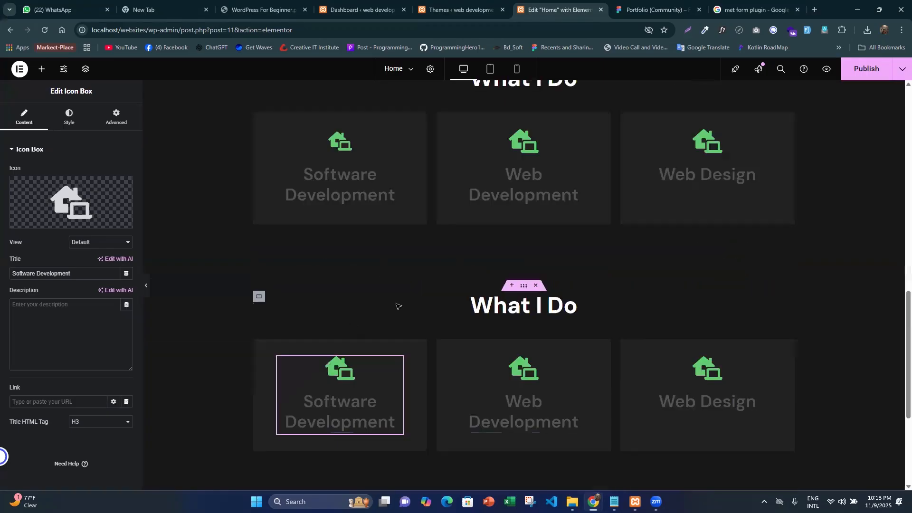
{"action": "key", "text": "ctrl+Tab"}
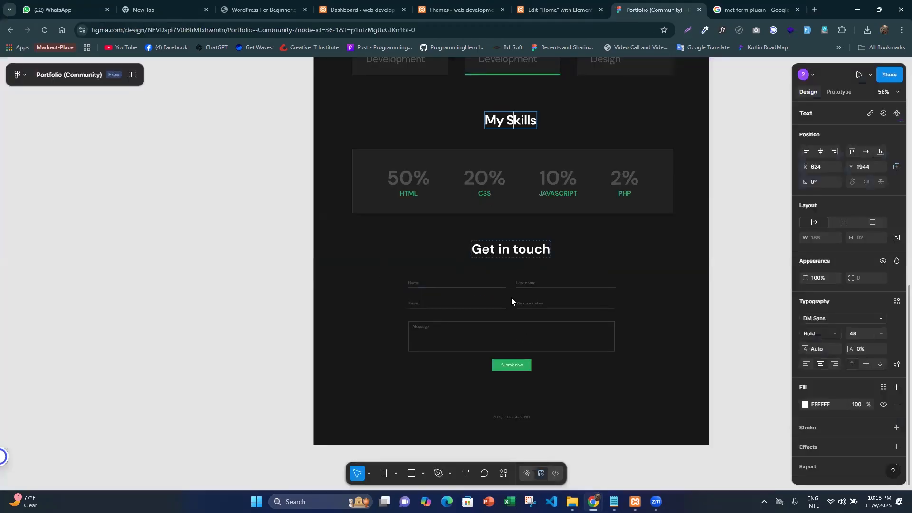
{"action": "key", "text": "ctrl+shift+Tab"}
{"action": "scroll", "coordinate": [537, 143], "scroll_direction": "down", "scroll_amount": 3}
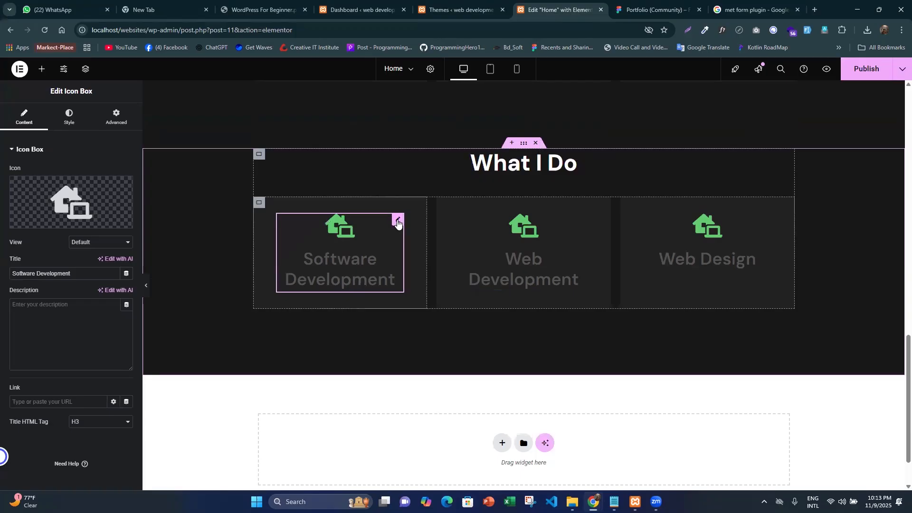
{"action": "key", "text": "Delete"}
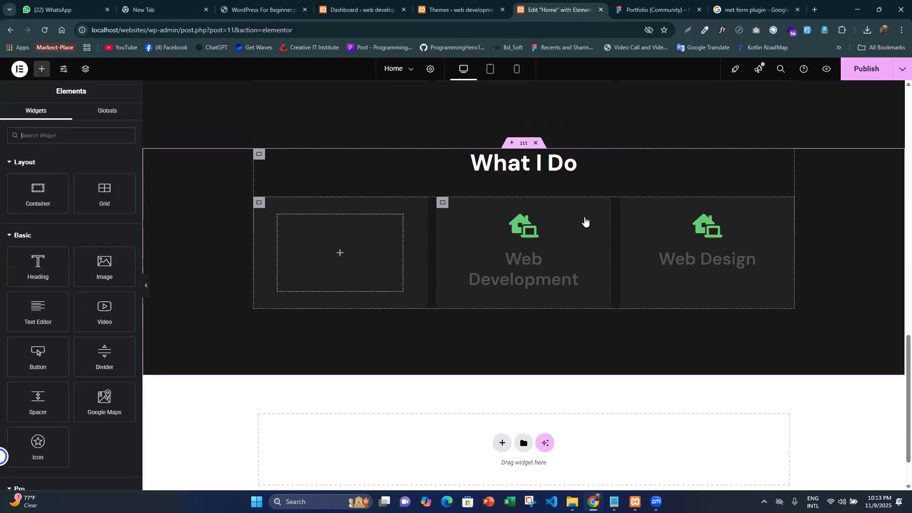
{"action": "left_click", "coordinate": [585, 222]}
{"action": "key", "text": "Delete"}
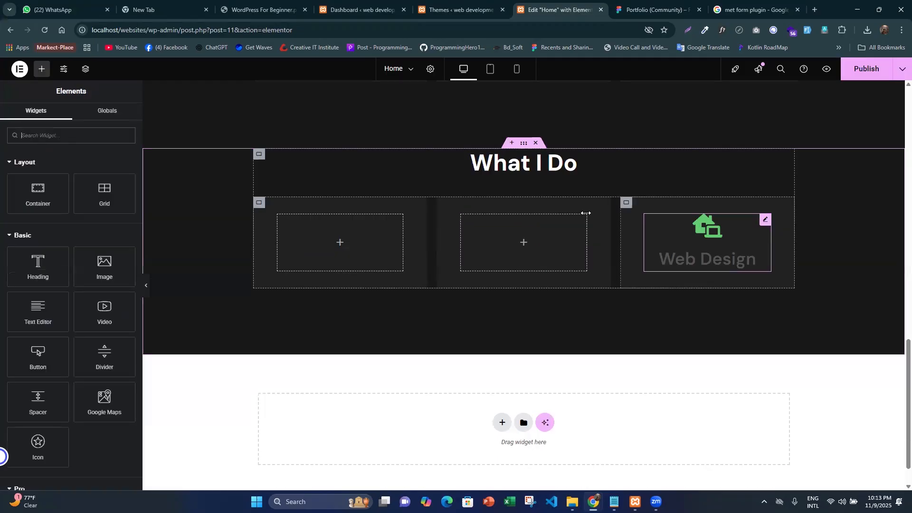
{"action": "right_click", "coordinate": [465, 241]}
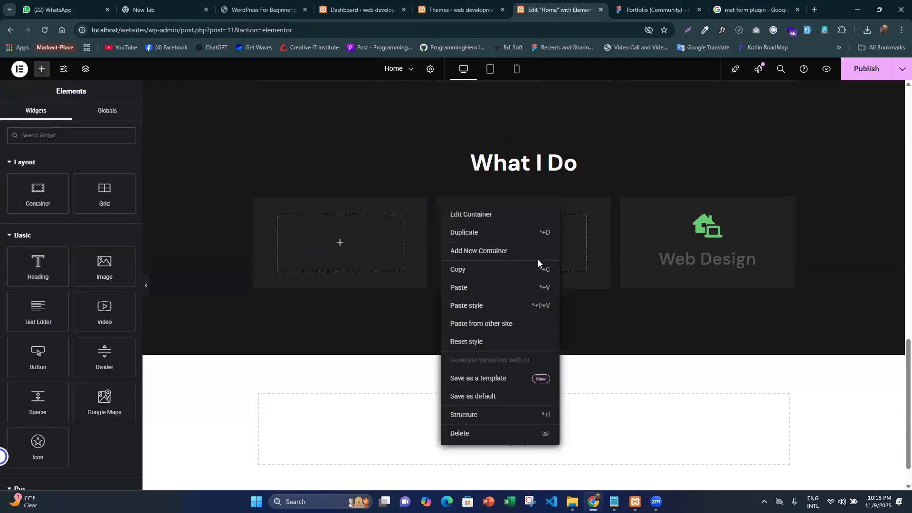
{"action": "key", "text": "ctrl+d"}
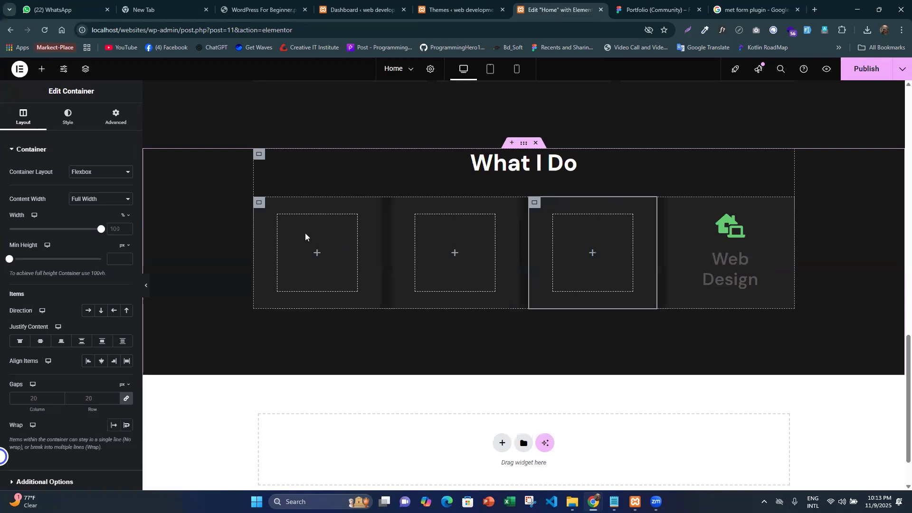
{"action": "key", "text": "Delete"}
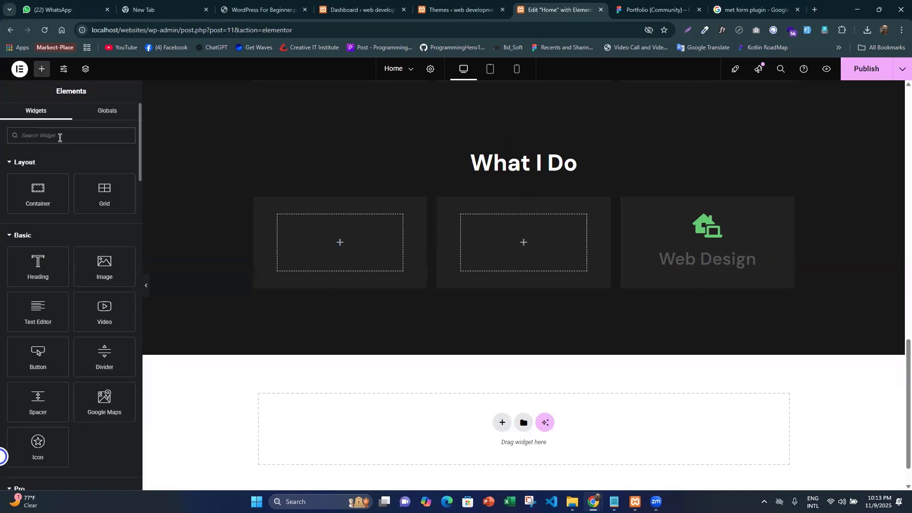
- Find the Counter widget and place it in the empty first card of the duplicated section
{"action": "left_click", "coordinate": [60, 138]}
{"action": "type", "text": "oun"}
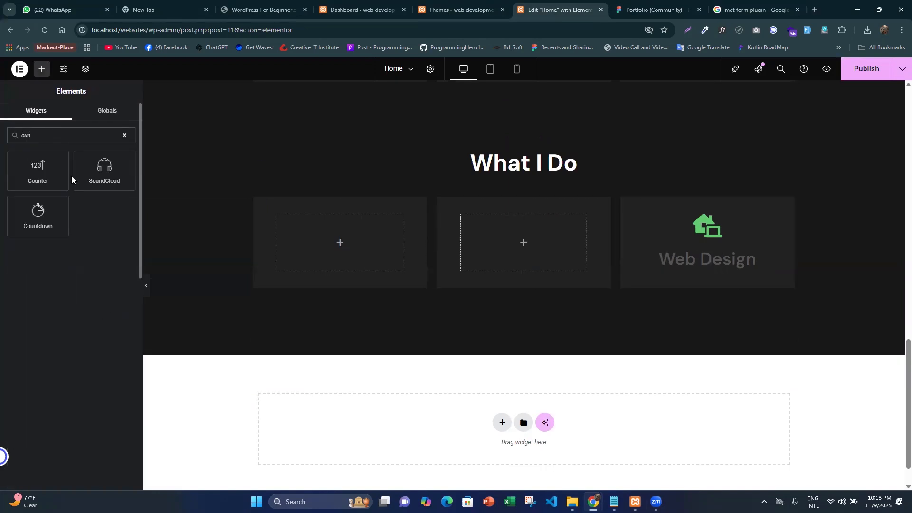
{"action": "left_click_drag", "start_coordinate": [38, 171], "coordinate": [355, 244]}
- Set the counter's ending number to 50, checking the HTML skill value in the Figma design
{"action": "key", "text": "ctrl+Tab"}
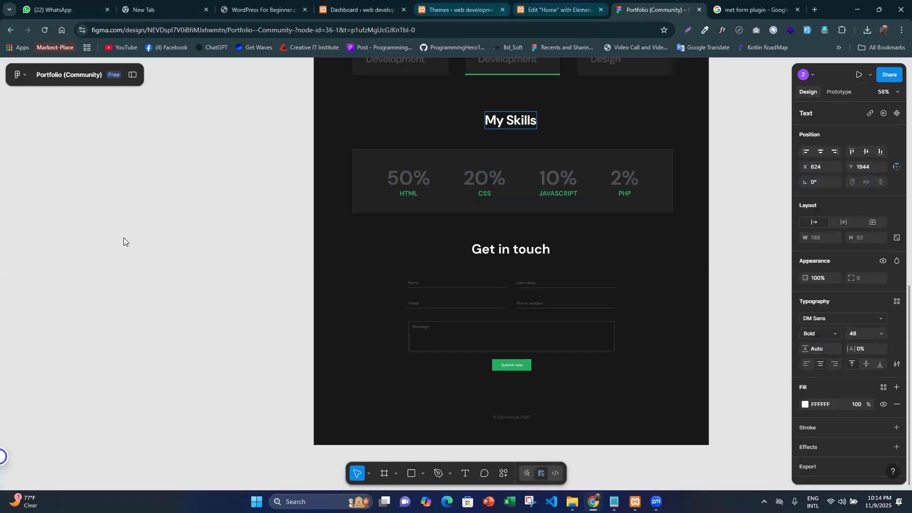
{"action": "key", "text": "ctrl+shift+Tab"}
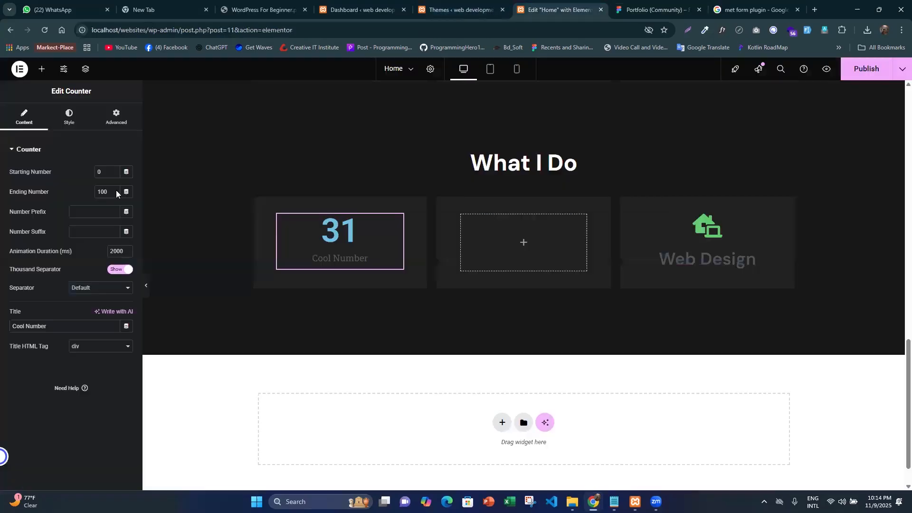
{"action": "left_click", "coordinate": [57, 194]}
{"action": "type", "text": "50"}
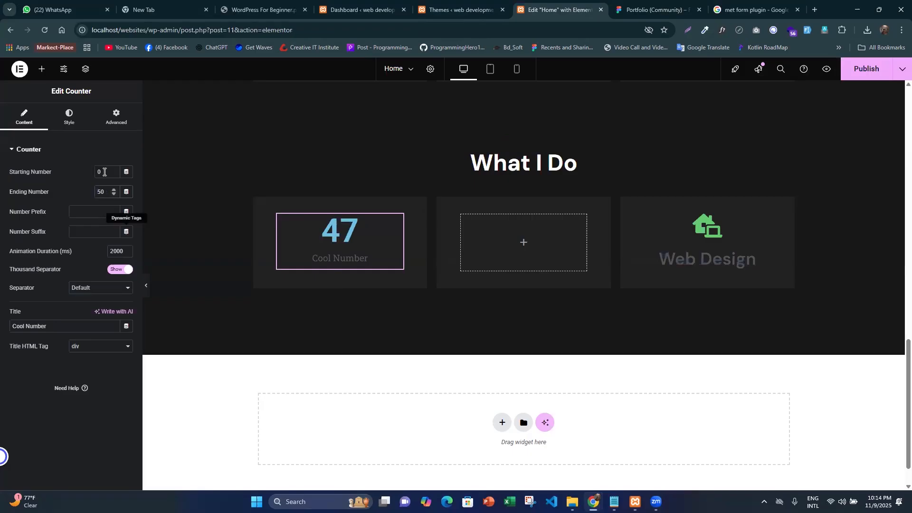
{"action": "left_click", "coordinate": [104, 172]}
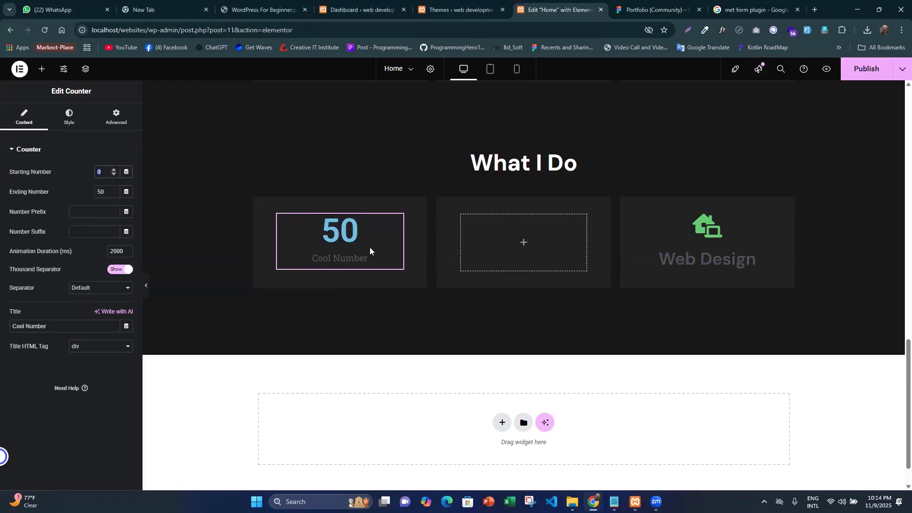
{"action": "key", "text": "ctrl+Tab"}
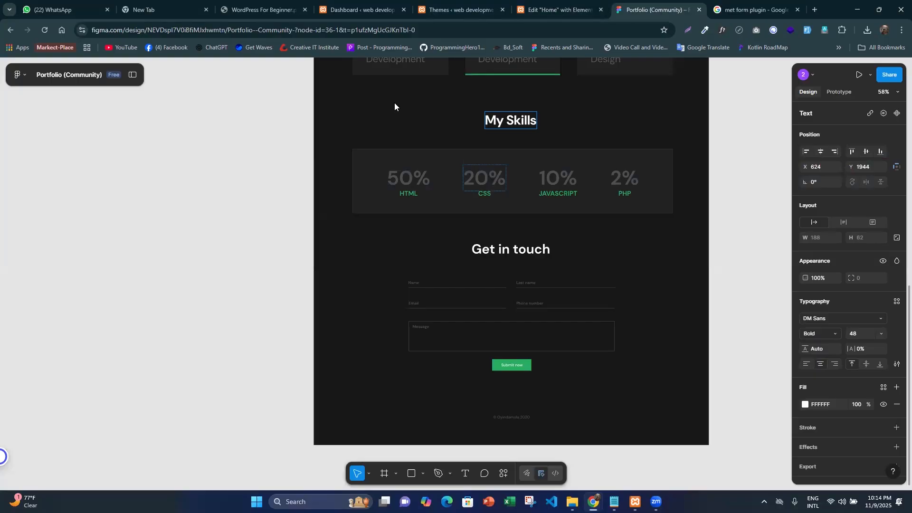
- Set the counter's number suffix to a plus sign preceded by a space
{"action": "key", "text": "ctrl+shift+Tab"}
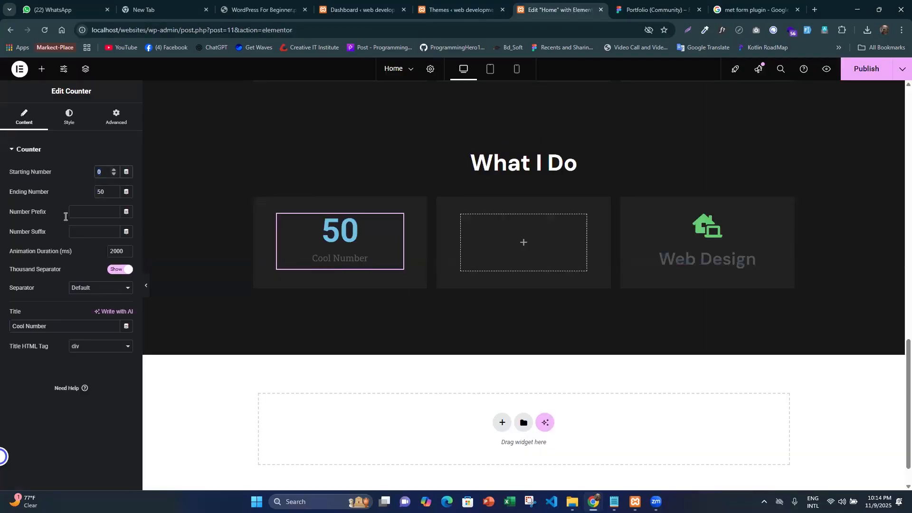
{"action": "left_click", "coordinate": [86, 233]}
{"action": "type", "text": "+"}
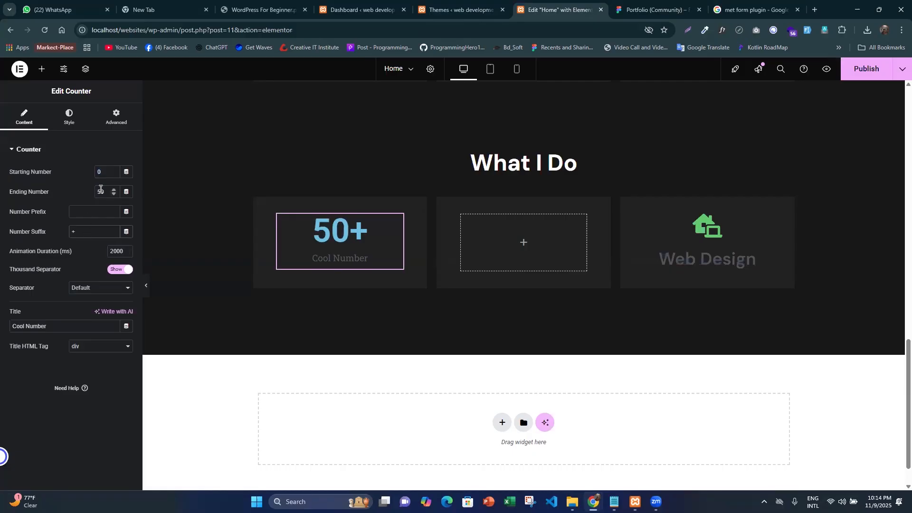
{"action": "left_click", "coordinate": [74, 232]}
{"action": "key", "text": "BackSpace"}
{"action": "type", "text": "+"}
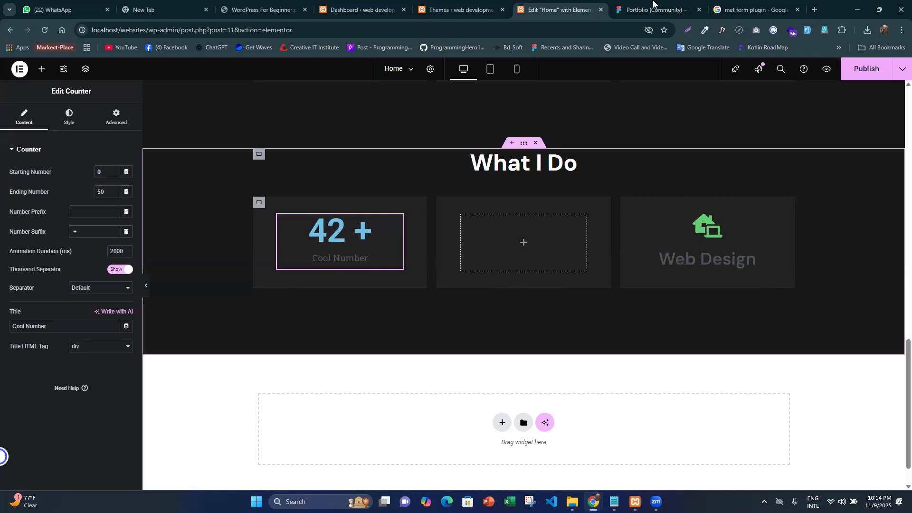
- Compare the My Skills and Get in touch sections of the Figma design with the duplicated section in Elementor
{"action": "key", "text": "ctrl+Tab"}
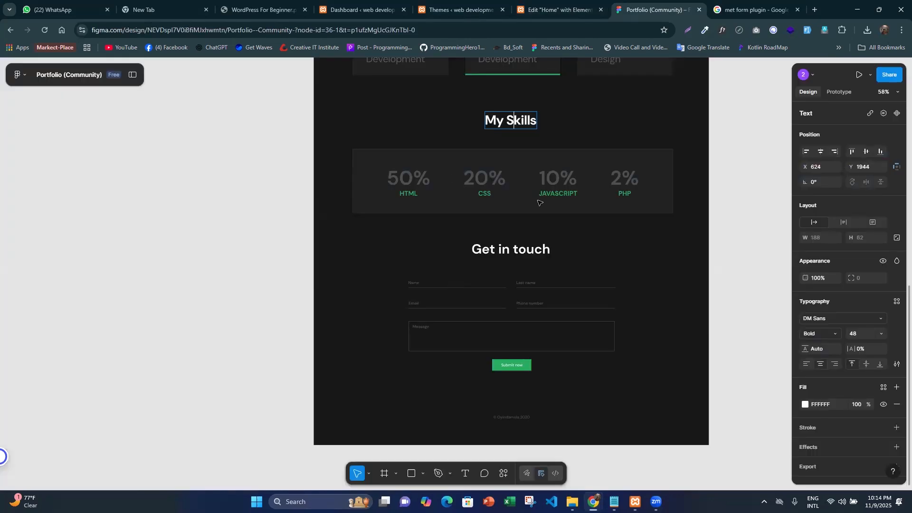
{"action": "left_click", "coordinate": [573, 3]}
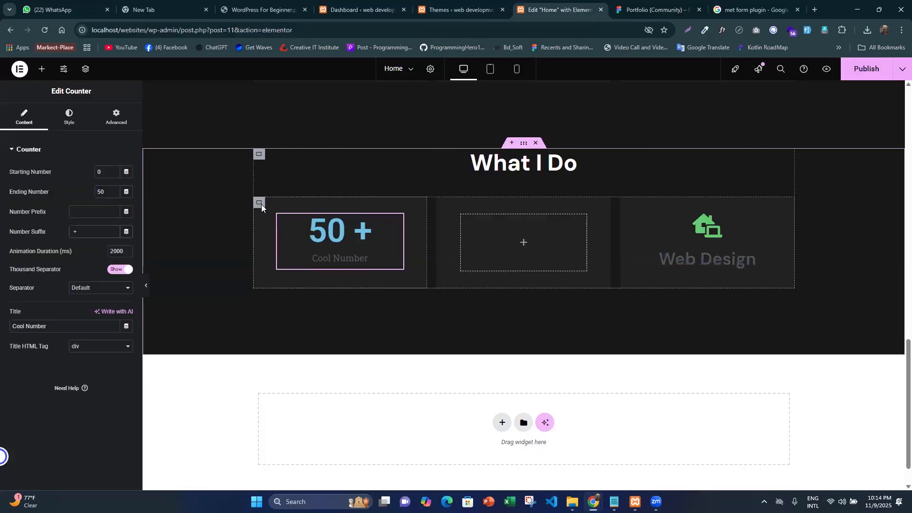
{"action": "key", "text": "ctrl+Tab"}
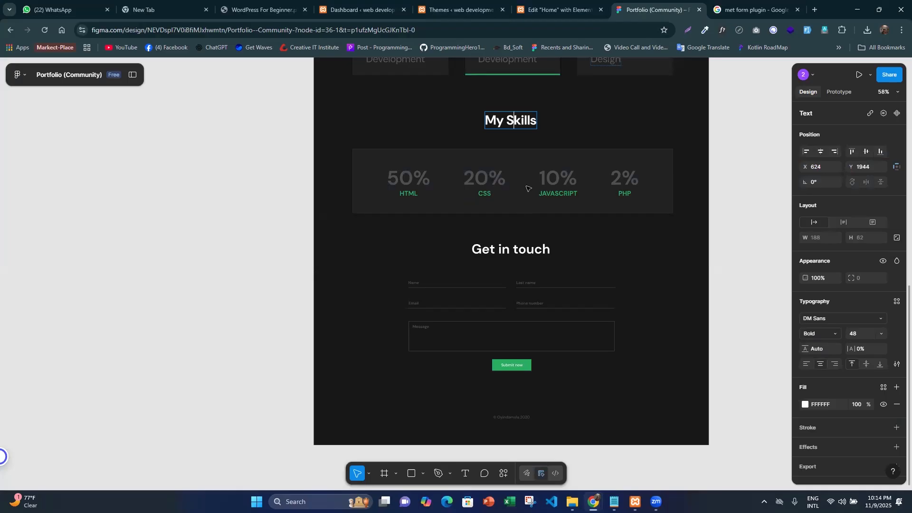
{"action": "scroll", "coordinate": [527, 190], "scroll_direction": "up", "scroll_amount": 2}
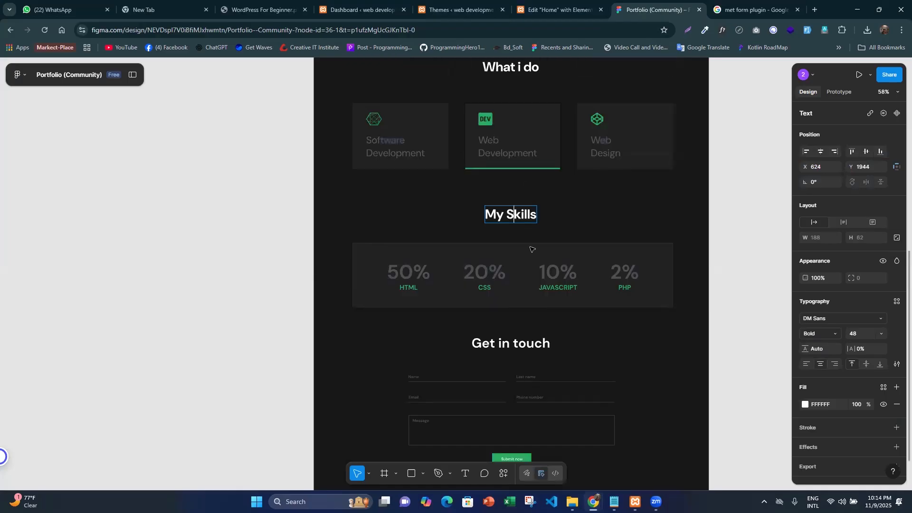
{"action": "left_click", "coordinate": [571, 2]}
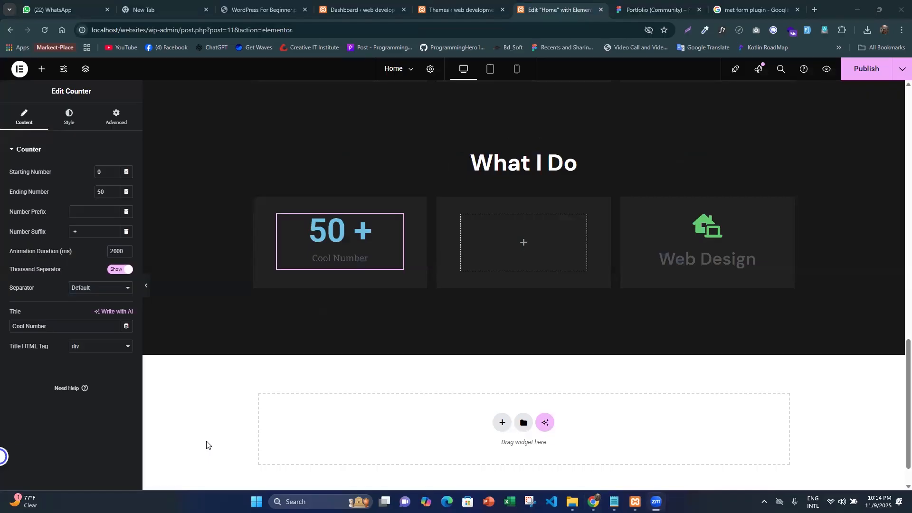
{"action": "left_click", "coordinate": [634, 6]}
{"action": "scroll", "coordinate": [533, 227], "scroll_direction": "down", "scroll_amount": 3}
{"action": "scroll", "coordinate": [534, 227], "scroll_direction": "down", "scroll_amount": 1}
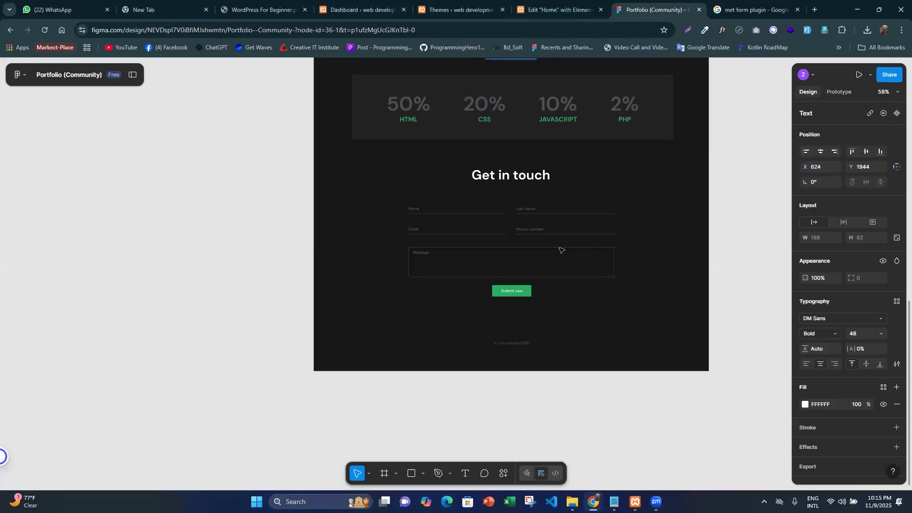
{"action": "left_click", "coordinate": [557, 9]}
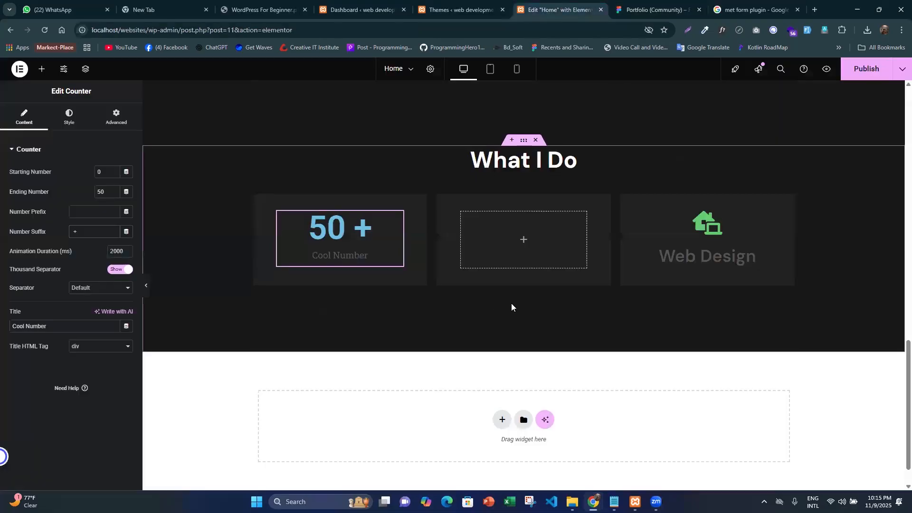
{"action": "key", "text": "ctrl+Tab"}
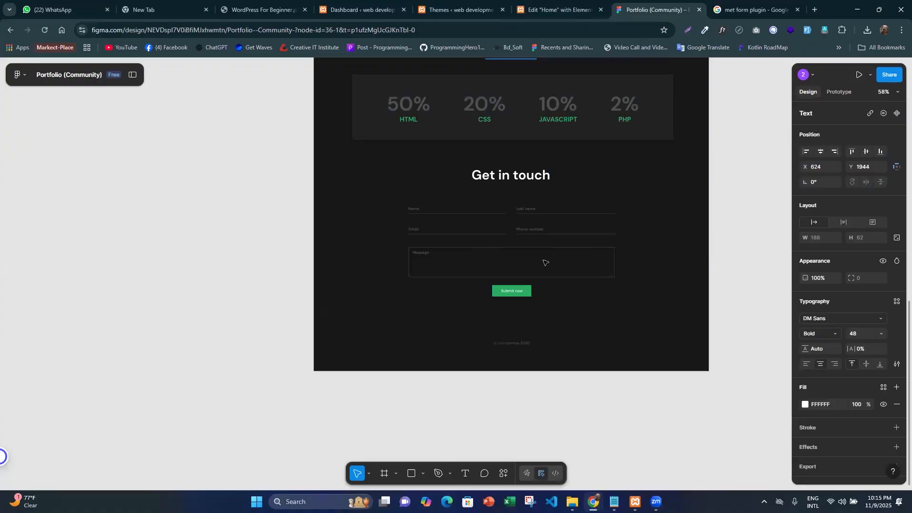
{"action": "left_click", "coordinate": [560, 7]}
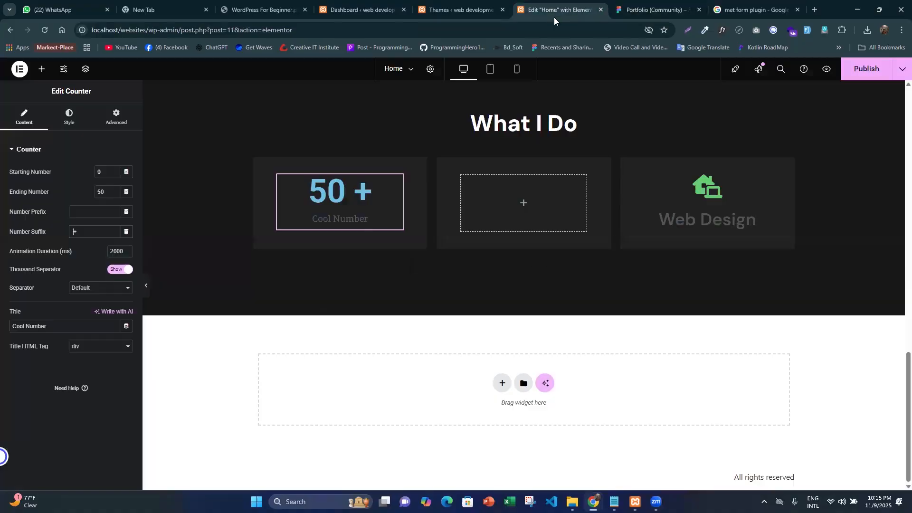
{"action": "scroll", "coordinate": [522, 200], "scroll_direction": "up", "scroll_amount": 2}
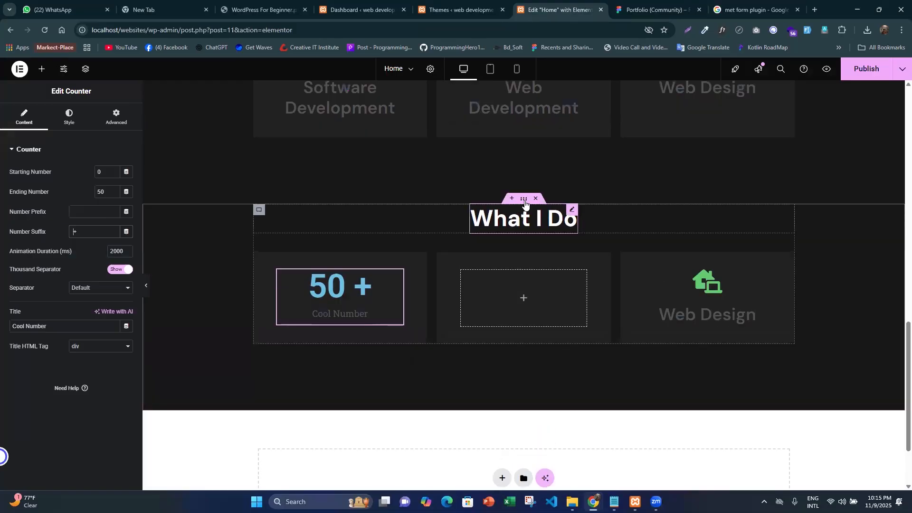
- Add a new single-container Flexbox section below the duplicated "What I Do" section
{"action": "left_click", "coordinate": [525, 199]}
{"action": "scroll", "coordinate": [451, 256], "scroll_direction": "down", "scroll_amount": 2}
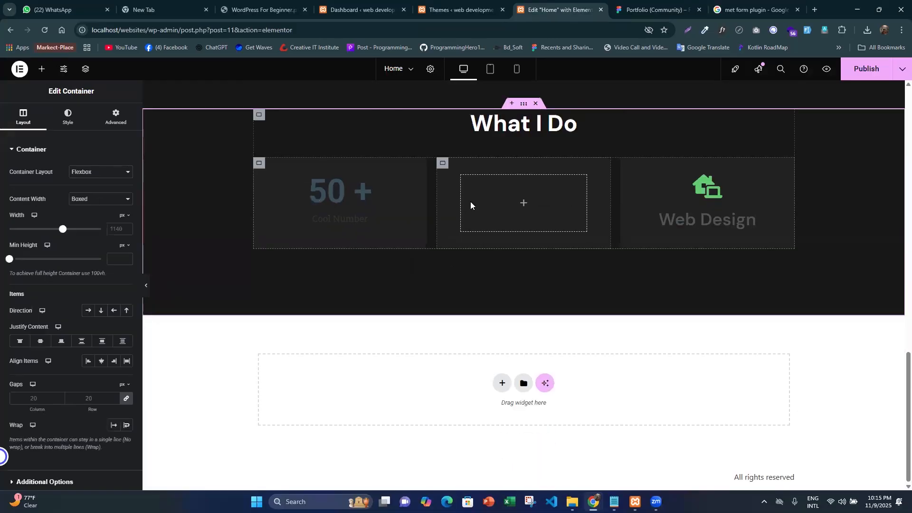
{"action": "left_click", "coordinate": [502, 383]}
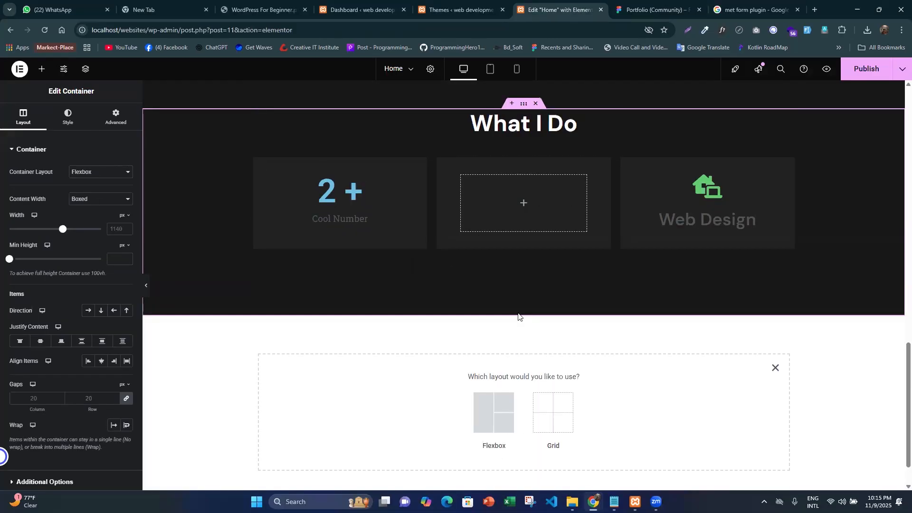
{"action": "left_click", "coordinate": [502, 355]}
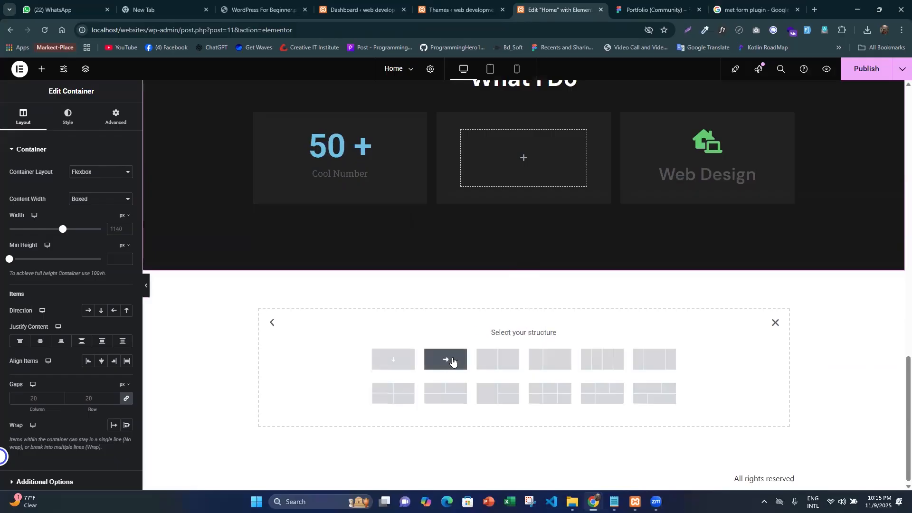
- Unlink the padding and margin values of the new container, leaving every side at 0
{"action": "left_click", "coordinate": [116, 116]}
{"action": "left_click", "coordinate": [126, 219]}
{"action": "left_click", "coordinate": [127, 184]}
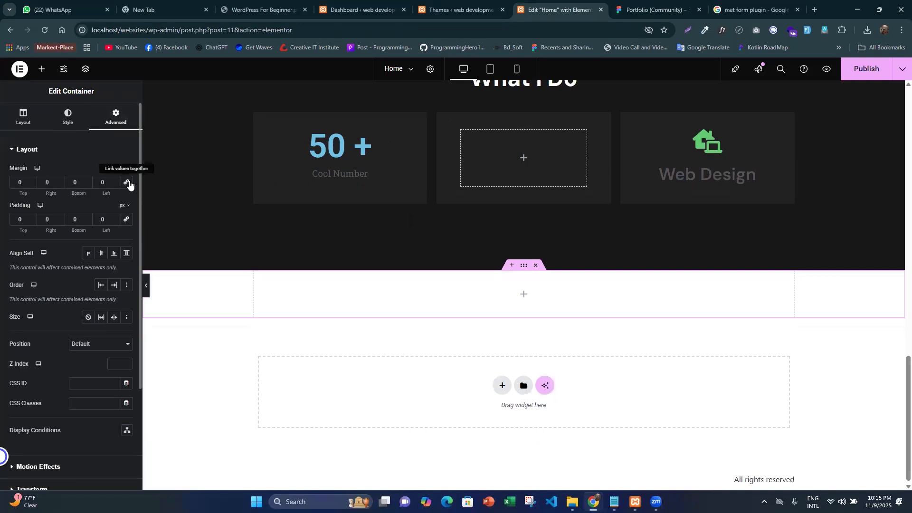
- Give the new container a classic background in the global bg-color
{"action": "left_click", "coordinate": [66, 115]}
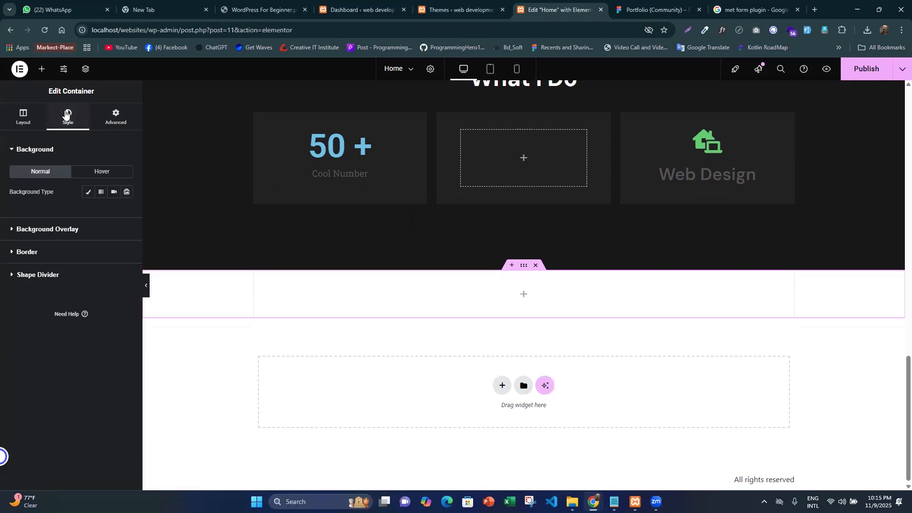
{"action": "left_click", "coordinate": [87, 193]}
{"action": "left_click", "coordinate": [126, 212]}
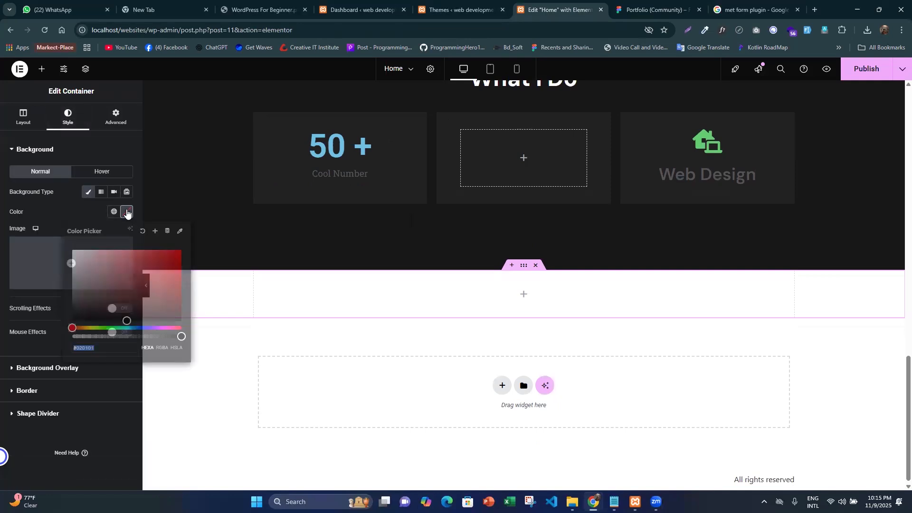
{"action": "left_click", "coordinate": [114, 212]}
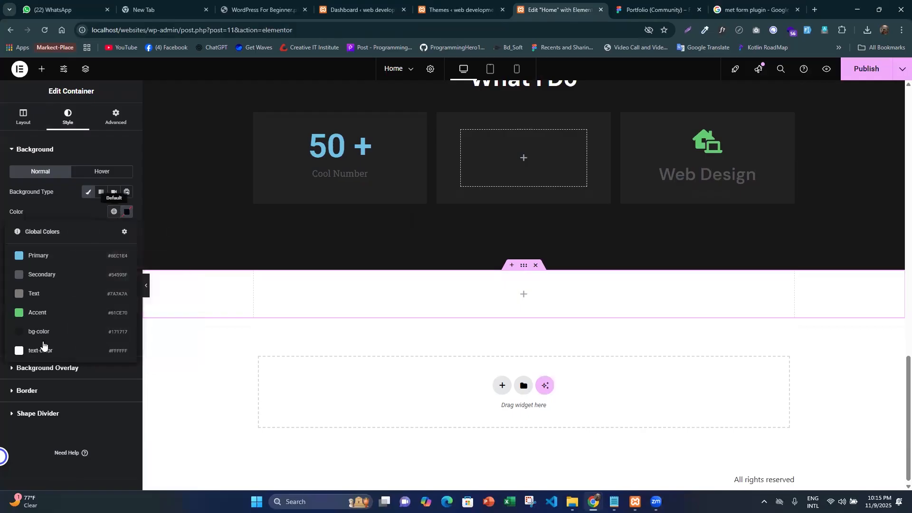
{"action": "left_click", "coordinate": [46, 333]}
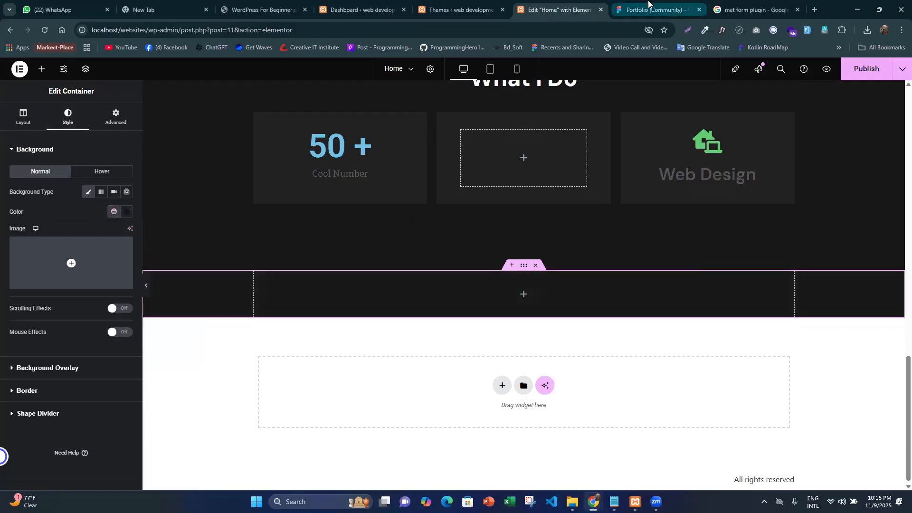
- Check the spacing around the Get in touch block in Figma and set the new container's padding to 100 px top and 160 px bottom
{"action": "left_click", "coordinate": [649, 5]}
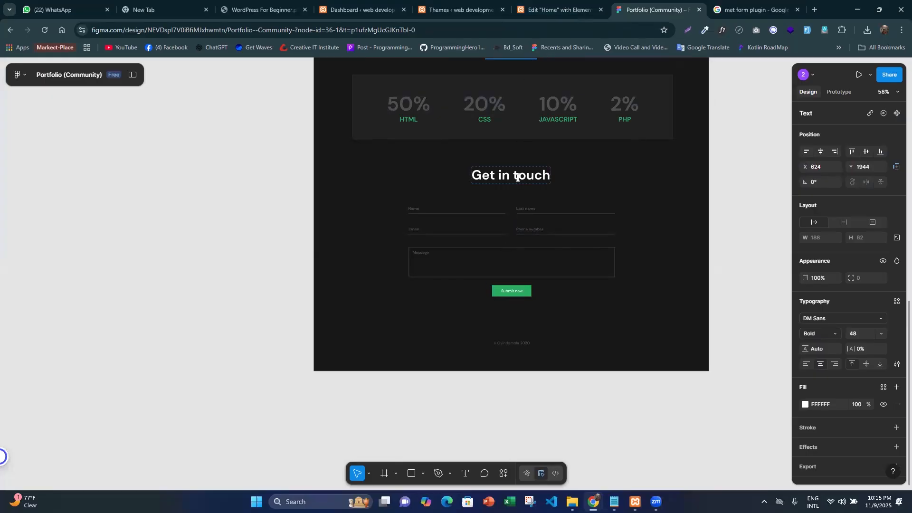
{"action": "left_click", "coordinate": [517, 177]}
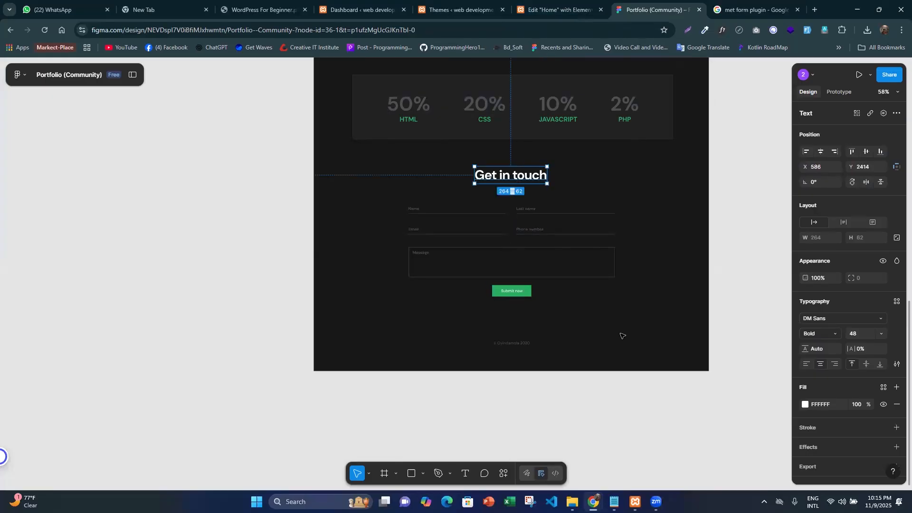
{"action": "left_click", "coordinate": [603, 316]}
{"action": "left_click", "coordinate": [533, 176]}
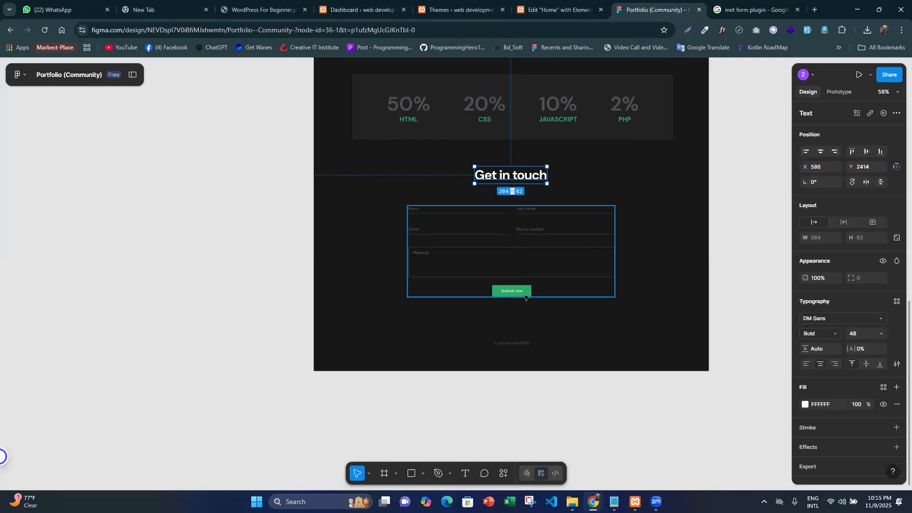
{"action": "left_click", "coordinate": [525, 297], "text": "shift"}
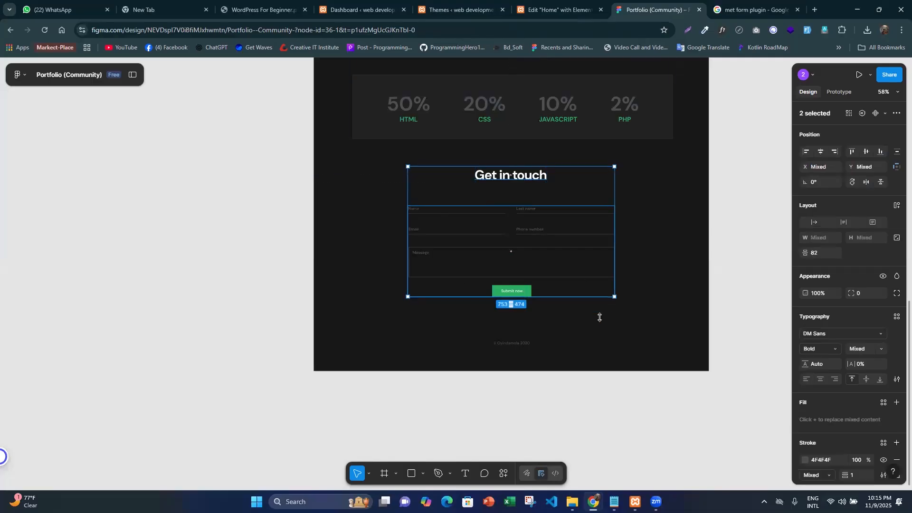
{"action": "key", "text": "alt"}
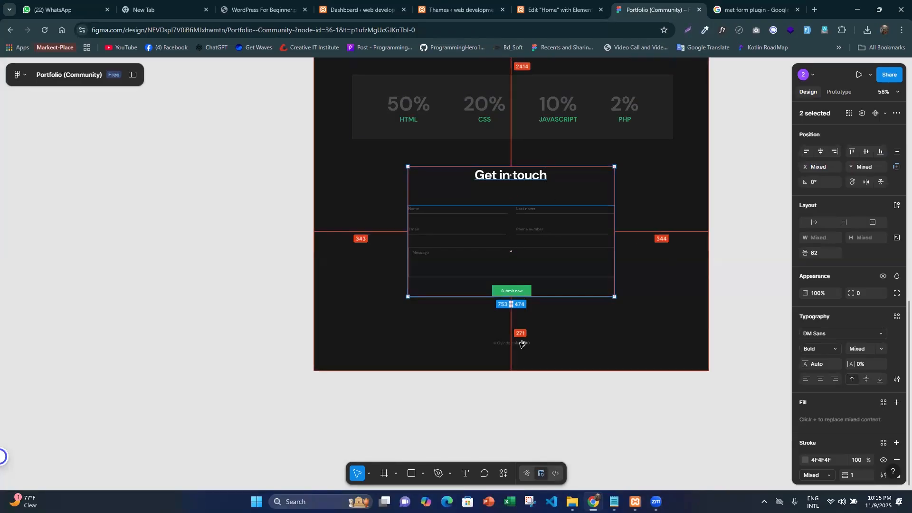
{"action": "left_click", "coordinate": [556, 9]}
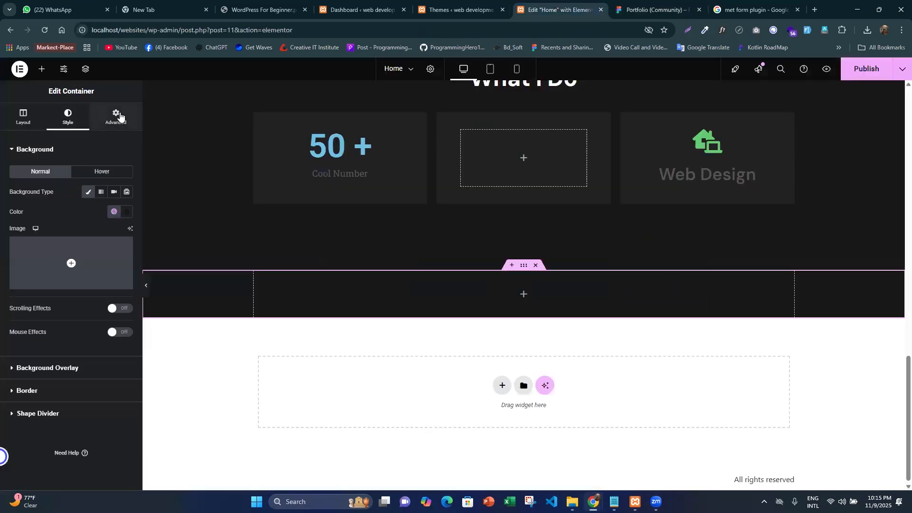
{"action": "left_click", "coordinate": [120, 117]}
{"action": "left_click", "coordinate": [19, 219]}
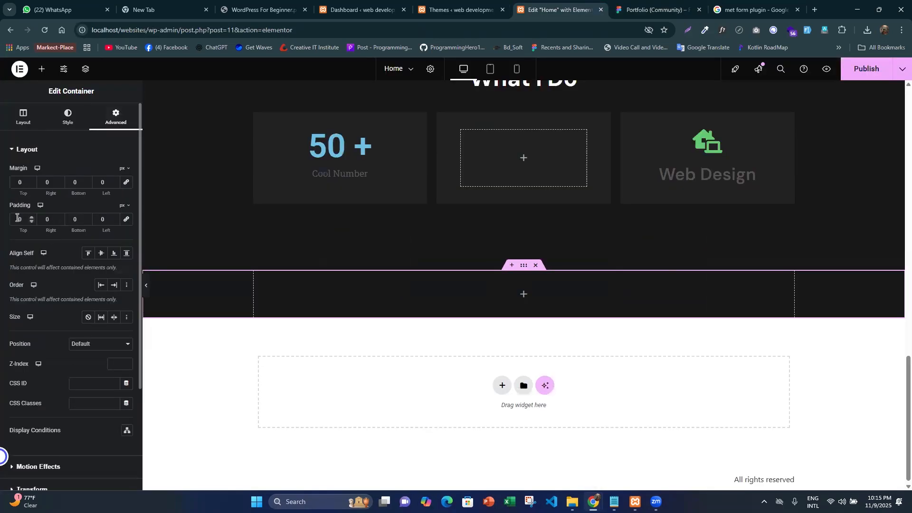
{"action": "type", "text": "100"}
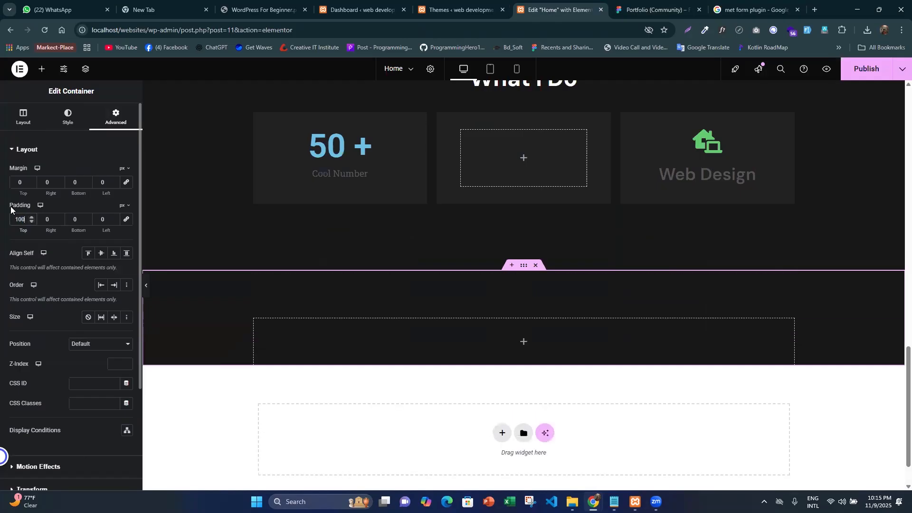
{"action": "left_click", "coordinate": [78, 219]}
{"action": "type", "text": "160"}
{"action": "scroll", "coordinate": [375, 315], "scroll_direction": "down", "scroll_amount": 1}
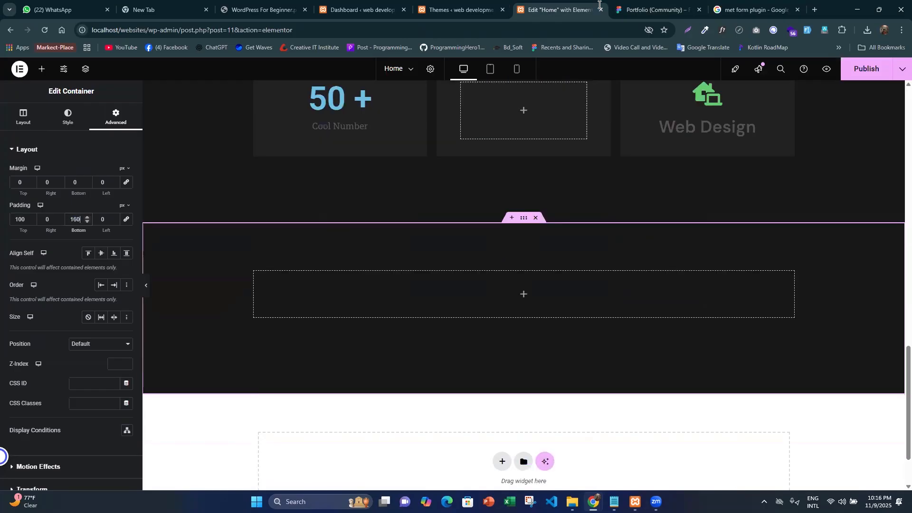
- Place a Container widget inside the new section, using the Figma Get in touch layout as reference
{"action": "left_click", "coordinate": [646, 7]}
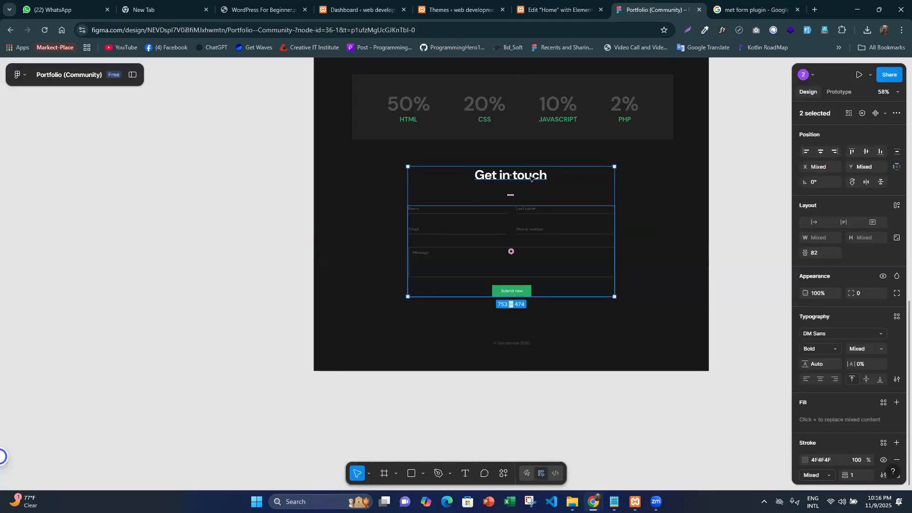
{"action": "scroll", "coordinate": [531, 178], "scroll_direction": "up", "scroll_amount": 3}
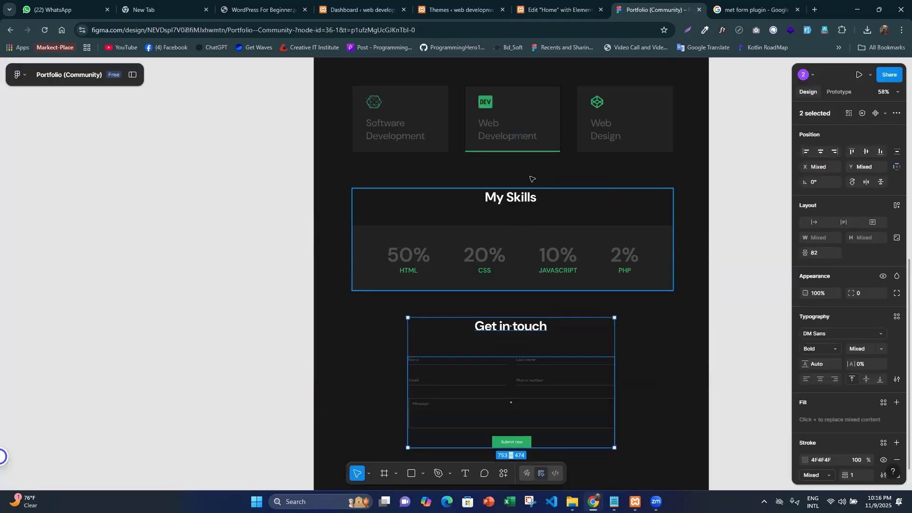
{"action": "scroll", "coordinate": [677, 295], "scroll_direction": "down", "scroll_amount": 3}
{"action": "left_click", "coordinate": [677, 294]}
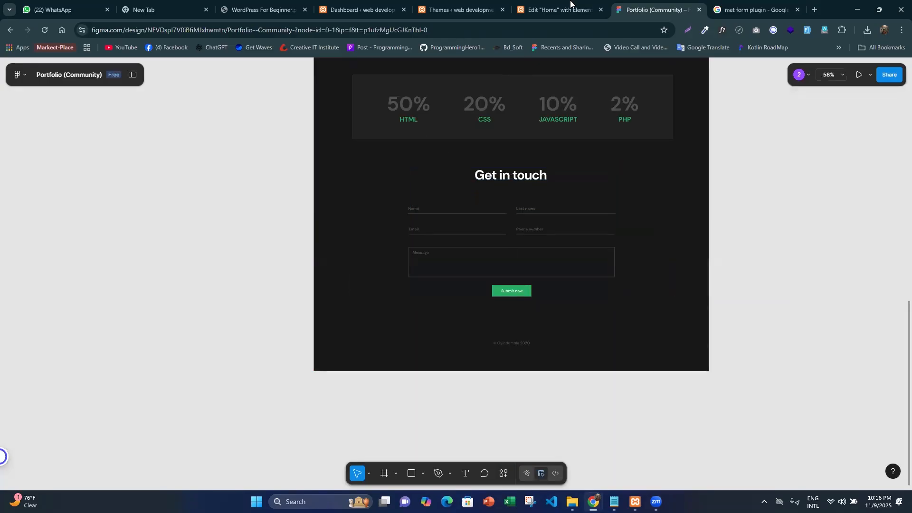
{"action": "key", "text": "ctrl+Page_Up"}
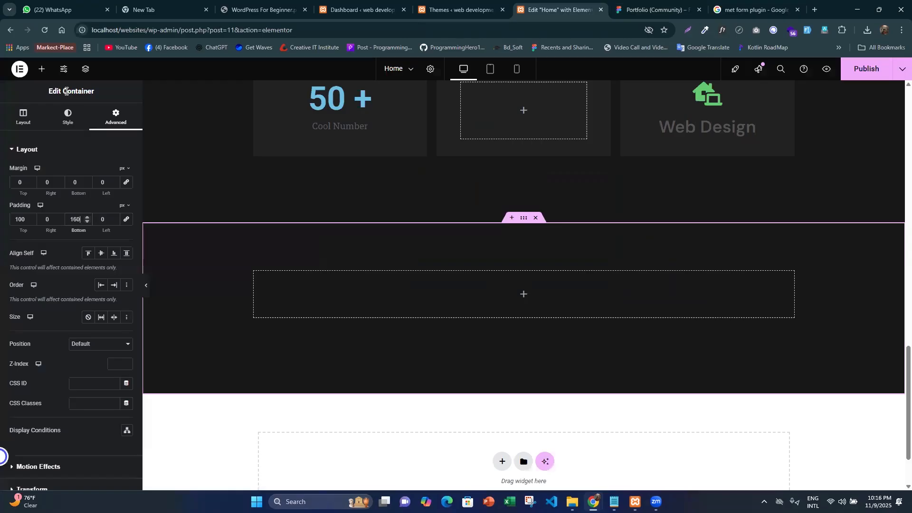
{"action": "left_click", "coordinate": [42, 69]}
{"action": "left_click_drag", "start_coordinate": [43, 267], "coordinate": [63, 266]}
{"action": "left_click_drag", "start_coordinate": [38, 194], "coordinate": [469, 315]}
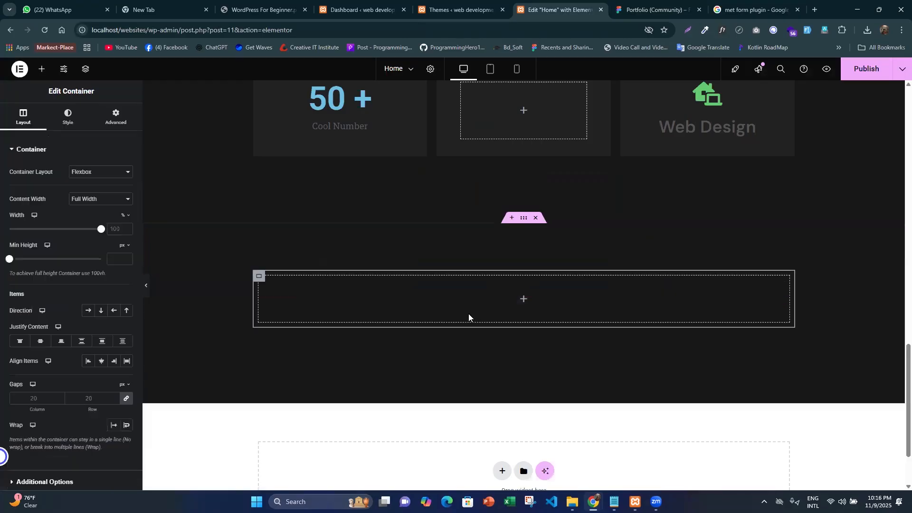
- Unlink the new inner container's margin and padding values, leaving every side at 0
{"action": "scroll", "coordinate": [468, 313], "scroll_direction": "down", "scroll_amount": 2}
{"action": "left_click", "coordinate": [115, 116]}
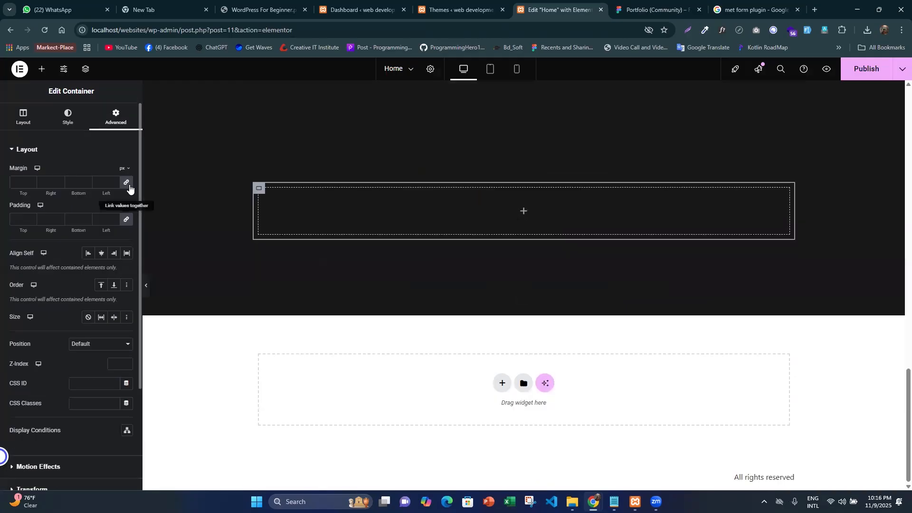
{"action": "left_click", "coordinate": [126, 219]}
{"action": "left_click", "coordinate": [128, 184]}
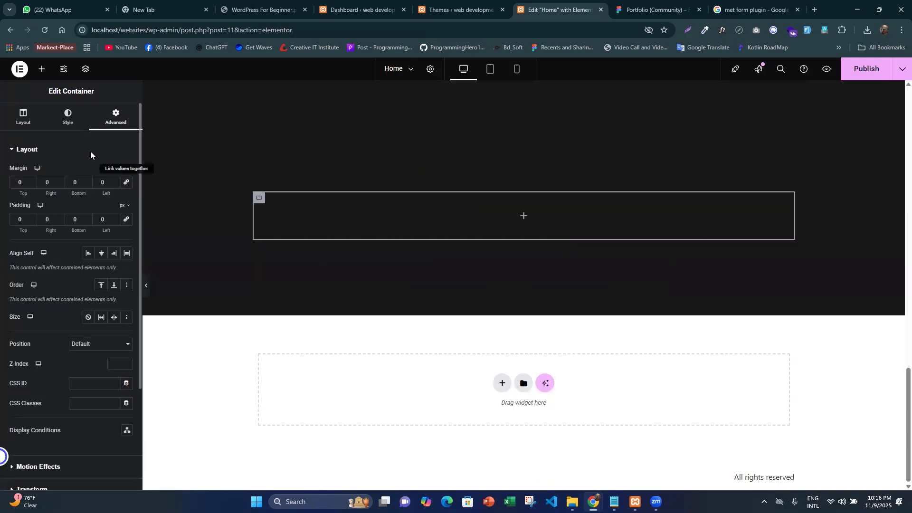
- Nest another Container inside the inner container with 0 margin and padding on all sides, and duplicate the nested one
{"action": "left_click", "coordinate": [41, 69]}
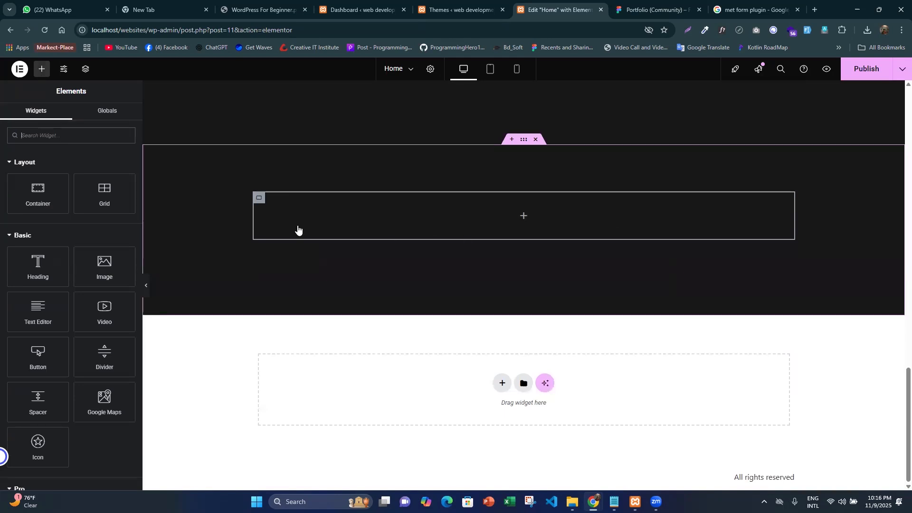
{"action": "left_click_drag", "start_coordinate": [36, 188], "coordinate": [339, 209]}
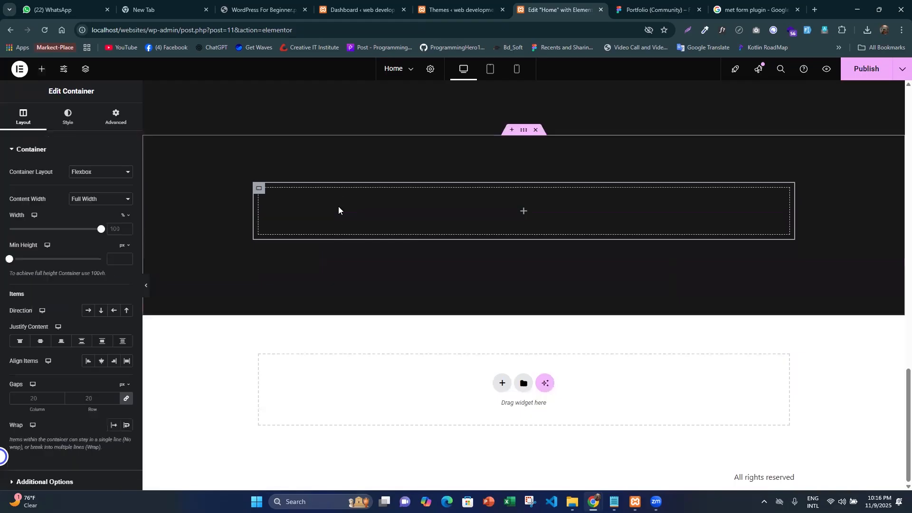
{"action": "left_click", "coordinate": [116, 116]}
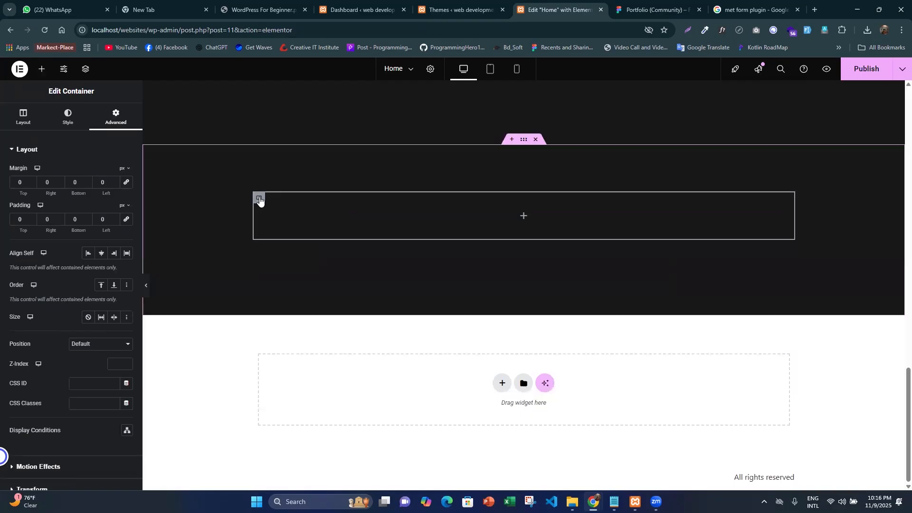
{"action": "right_click", "coordinate": [259, 199]}
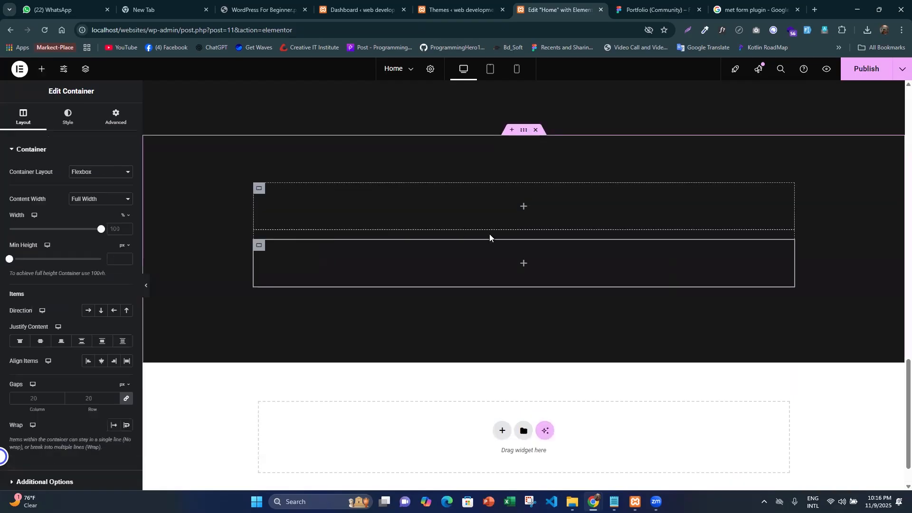
- Copy the "What I Do" heading and paste it into the upper of the two nested containers
{"action": "scroll", "coordinate": [489, 234], "scroll_direction": "up", "scroll_amount": 5}
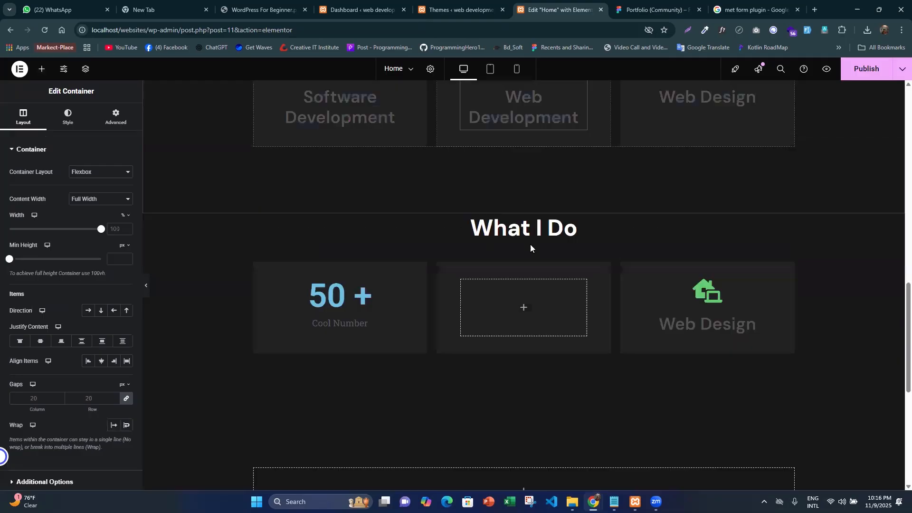
{"action": "right_click", "coordinate": [572, 219]}
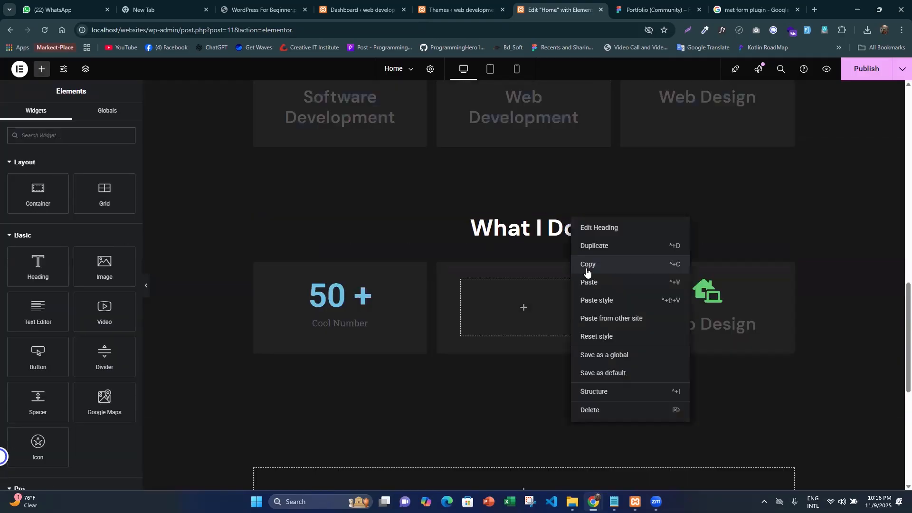
{"action": "scroll", "coordinate": [537, 245], "scroll_direction": "down", "scroll_amount": 5}
{"action": "right_click", "coordinate": [458, 214]}
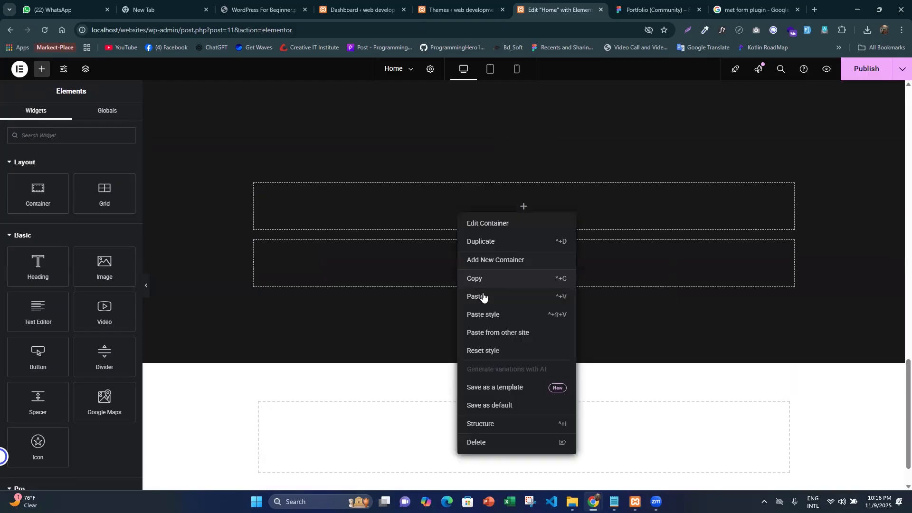
{"action": "left_click", "coordinate": [476, 297]}
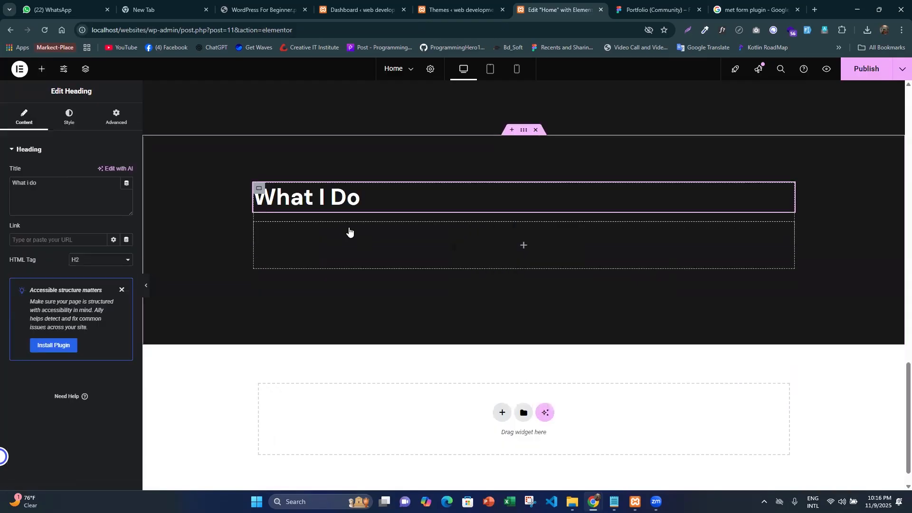
- Centre the heading in the upper nested container by setting both Justify Content and Align Items to Center
{"action": "left_click", "coordinate": [142, 296]}
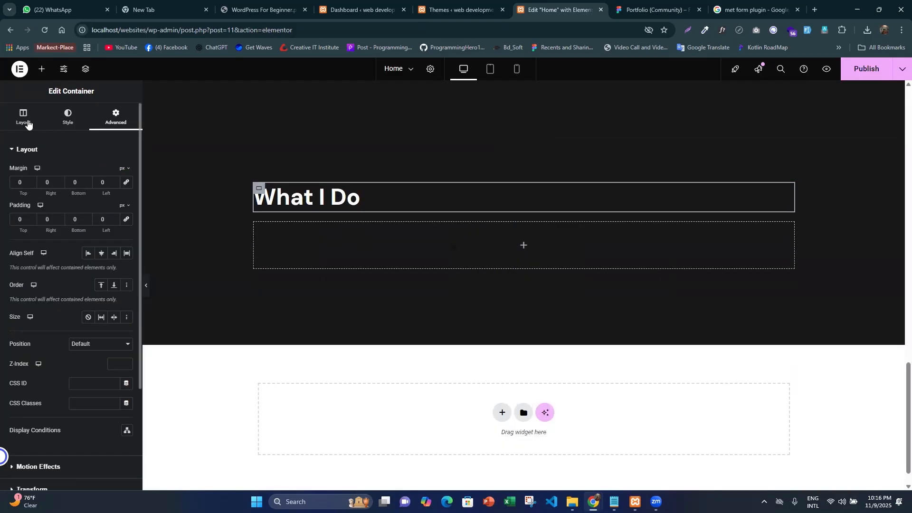
{"action": "left_click", "coordinate": [27, 123]}
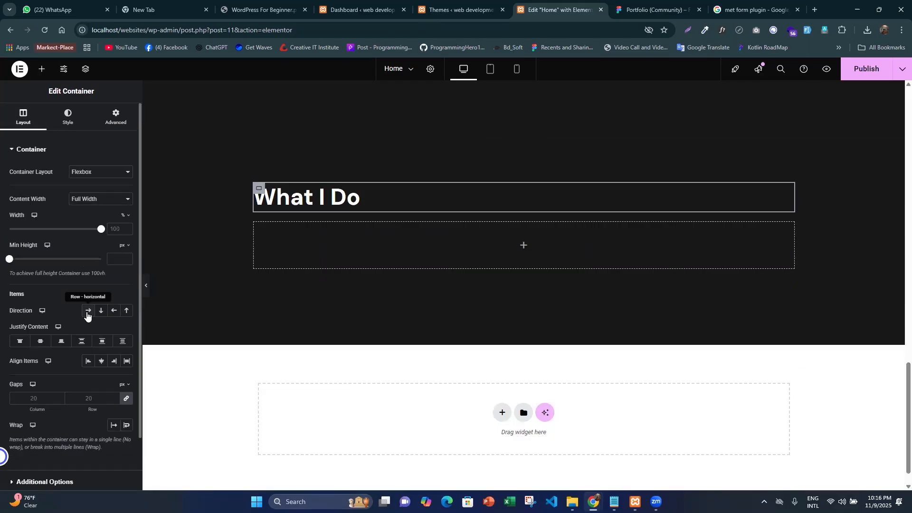
{"action": "left_click", "coordinate": [40, 341]}
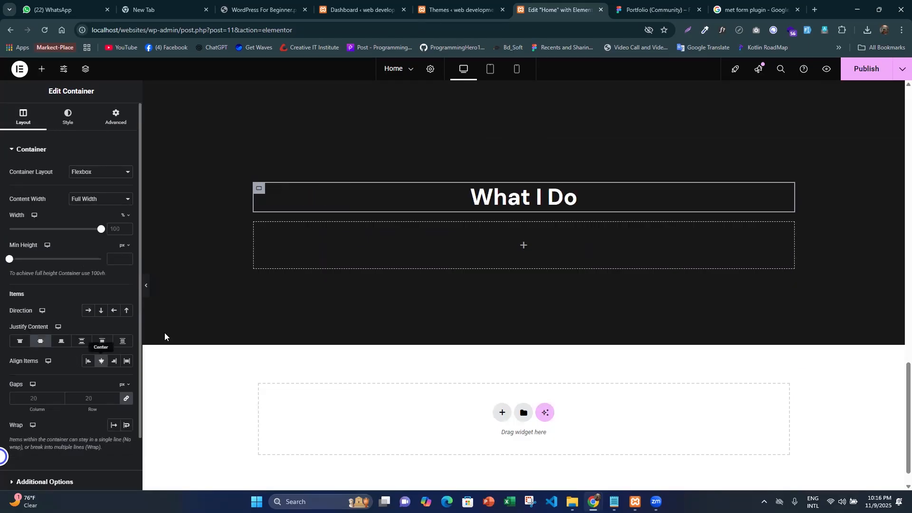
- Check the Get in touch heading text in Figma and clear the title of the pasted heading in Elementor
{"action": "left_click", "coordinate": [660, 5]}
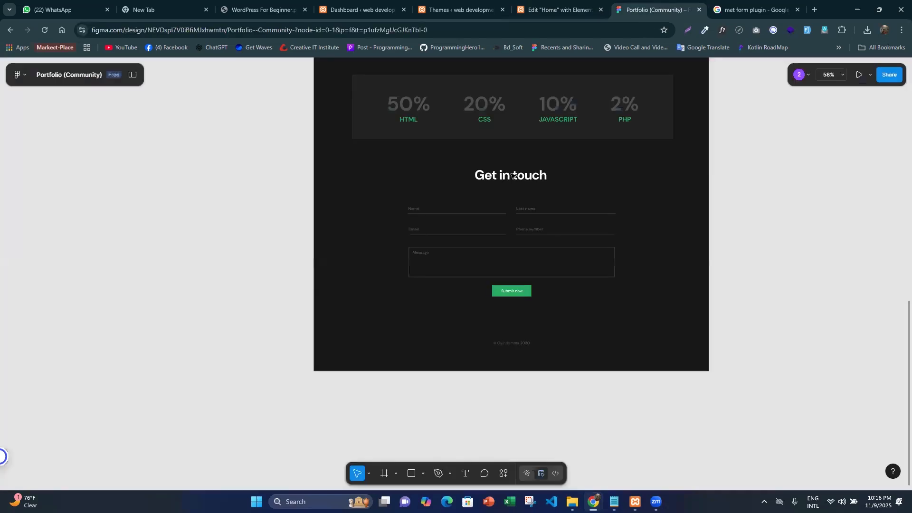
{"action": "double_click", "coordinate": [513, 176]}
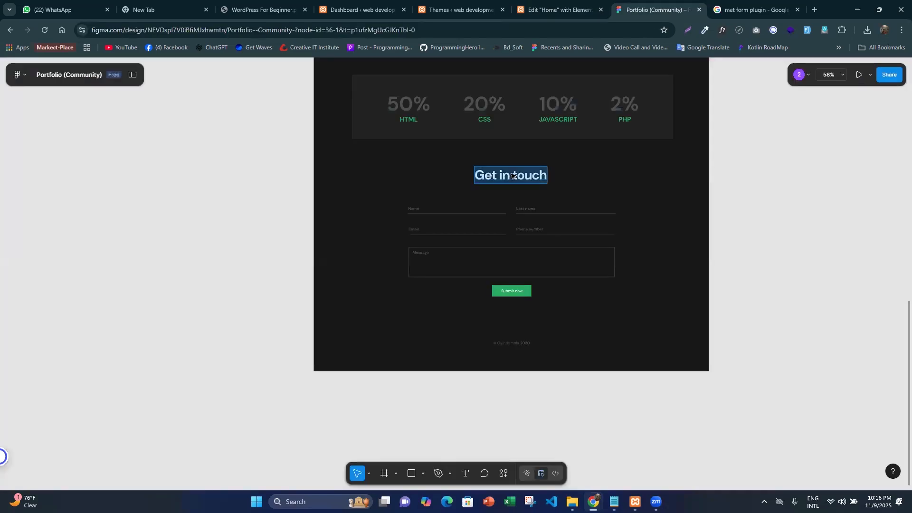
{"action": "left_click", "coordinate": [511, 176]}
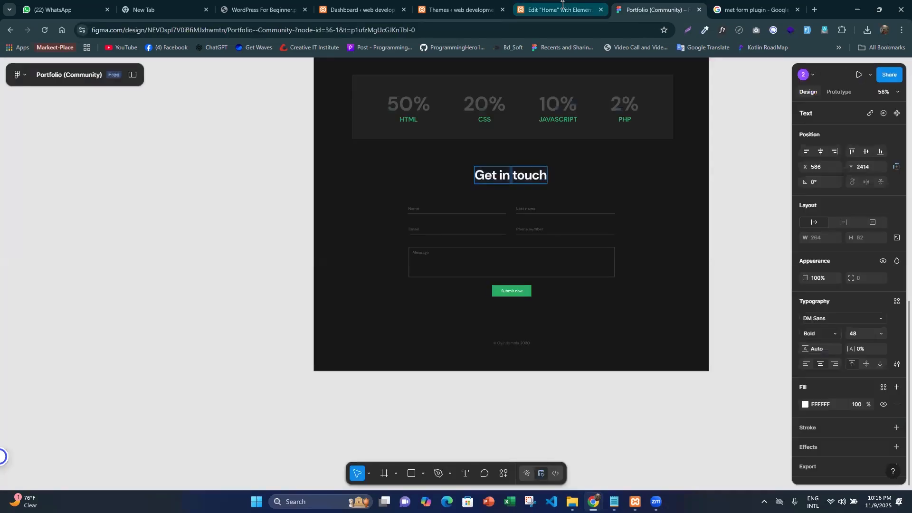
{"action": "left_click", "coordinate": [562, 4]}
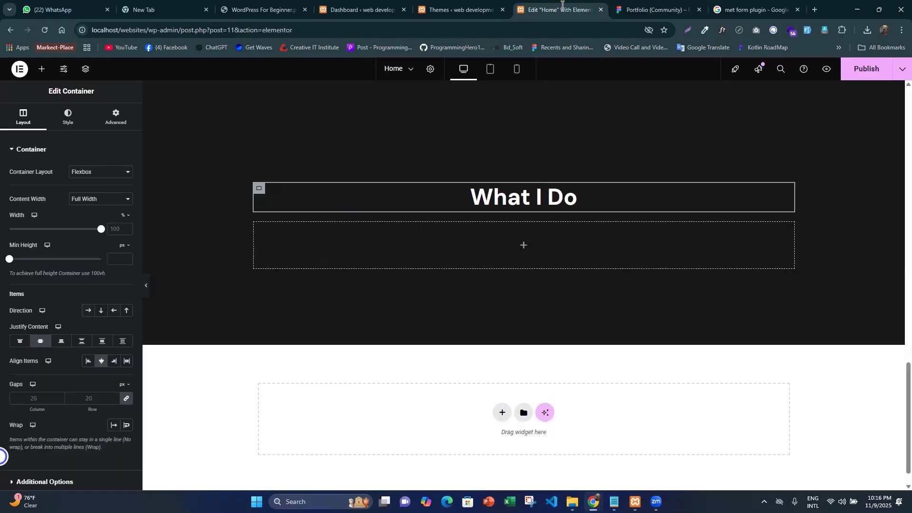
{"action": "triple_click", "coordinate": [521, 201]}
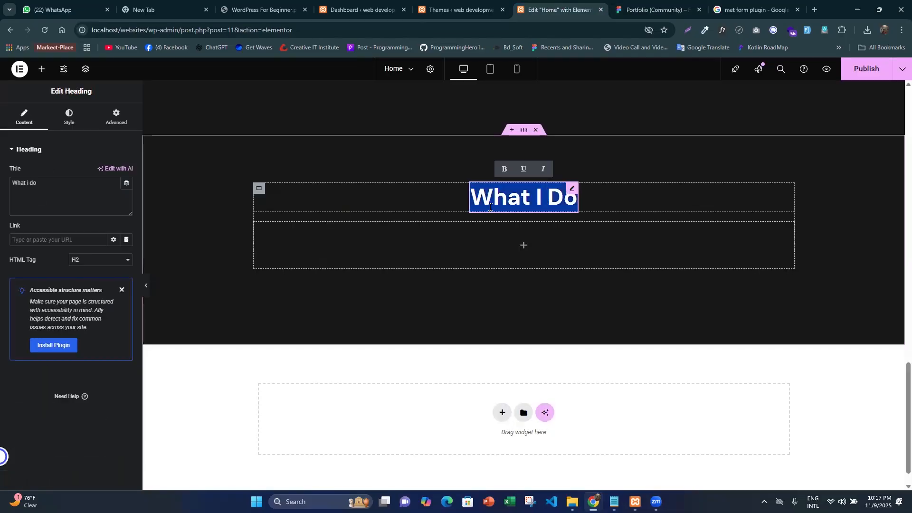
{"action": "left_click", "coordinate": [54, 200]}
{"action": "key", "text": "ctrl+a"}
{"action": "key", "text": "BackSpace"}
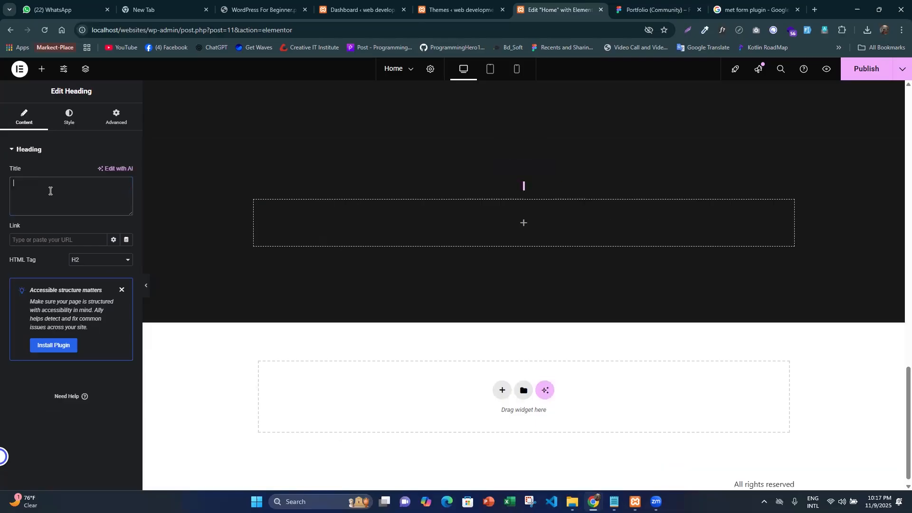
- Copy the heading text from Figma, set the empty heading's title to "Get in touch", and publish the page
{"action": "left_click", "coordinate": [650, 8]}
{"action": "key", "text": "ctrl+shift+Left"}
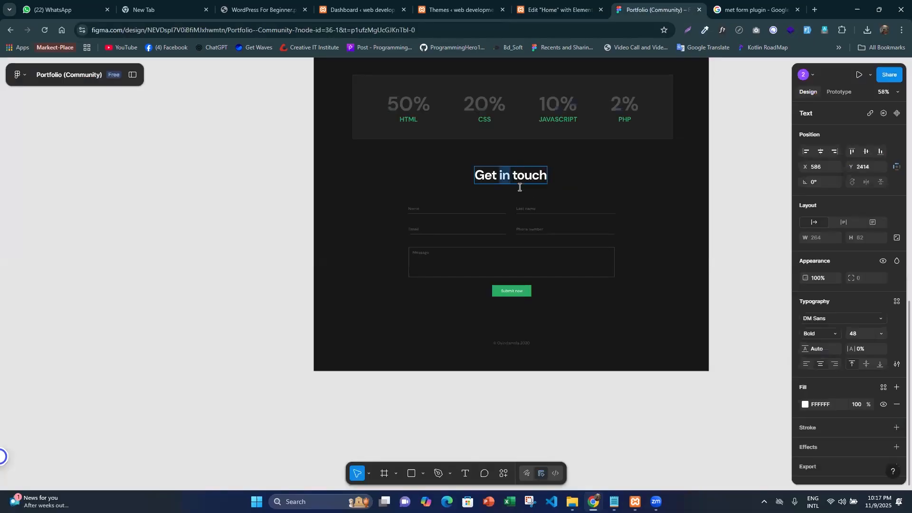
{"action": "key", "text": "ctrl+a"}
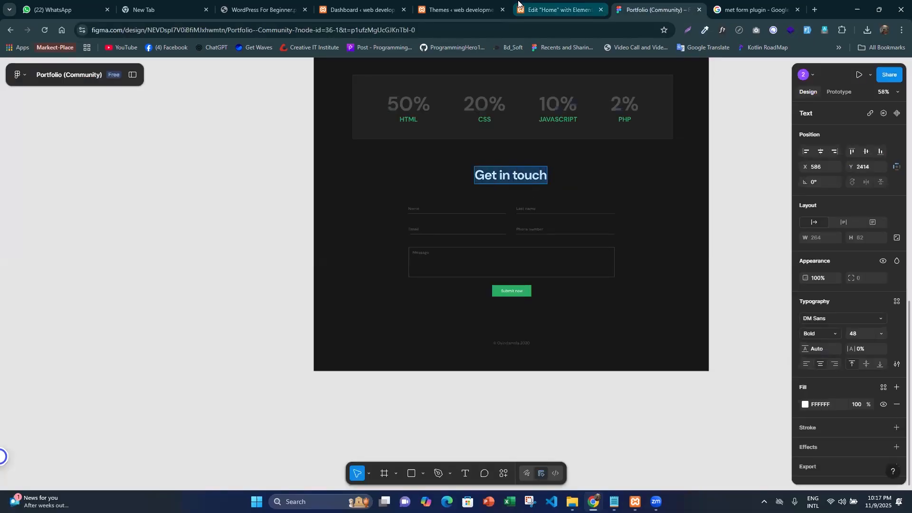
{"action": "left_click", "coordinate": [534, 11]}
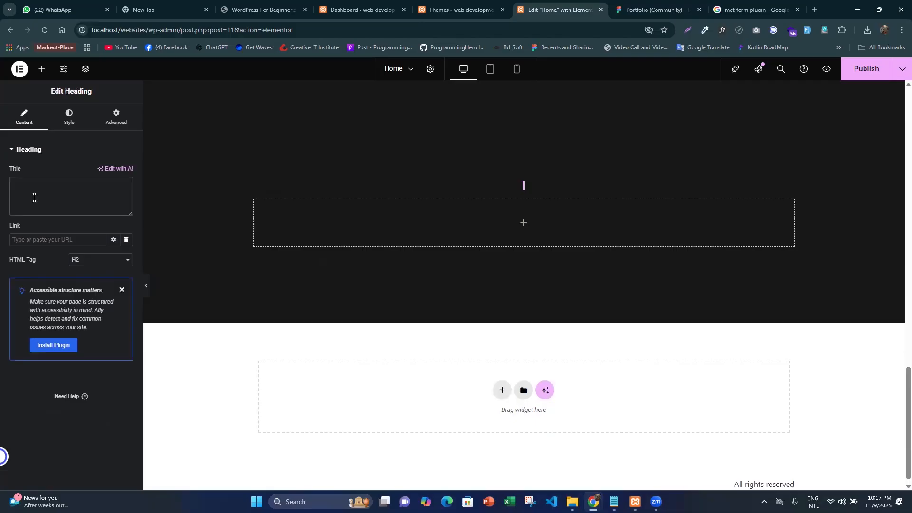
{"action": "left_click", "coordinate": [34, 197]}
{"action": "key", "text": "ctrl+v"}
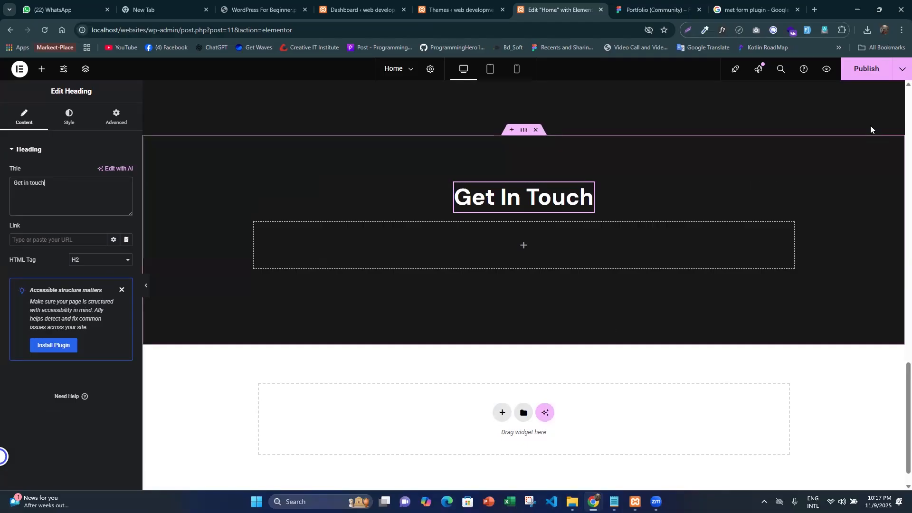
{"action": "left_click", "coordinate": [865, 73]}
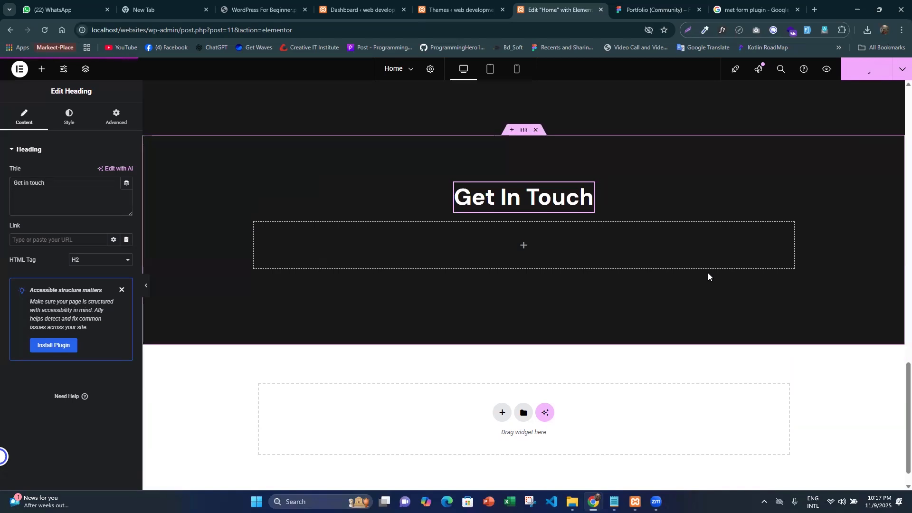
- Open the Add Plugins page in a new browser tab from the WordPress dashboard and switch to it
{"action": "left_click", "coordinate": [454, 4]}
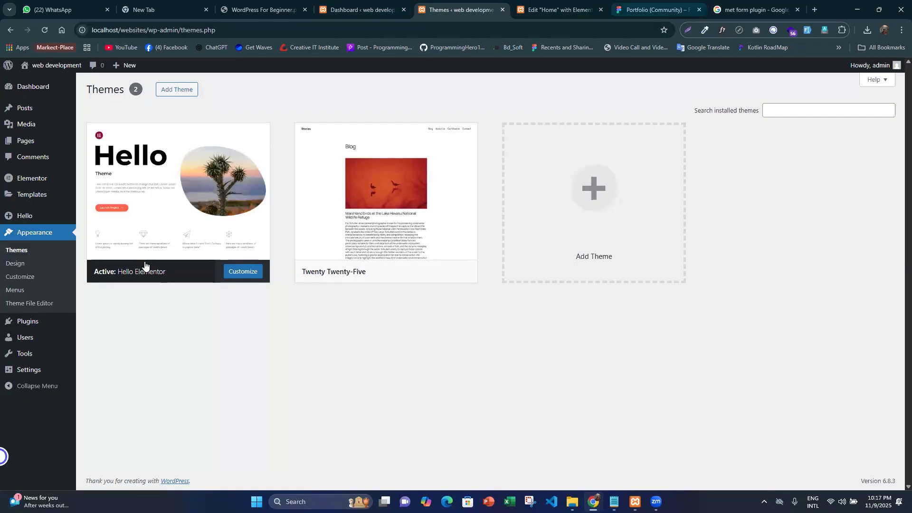
{"action": "left_click", "coordinate": [553, 10]}
{"action": "left_click", "coordinate": [457, 4]}
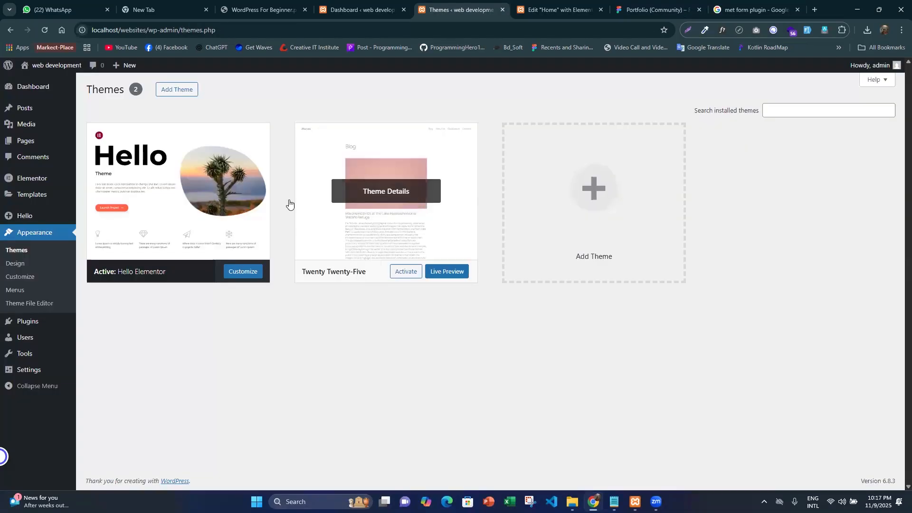
{"action": "mouse_move", "coordinate": [27, 321]}
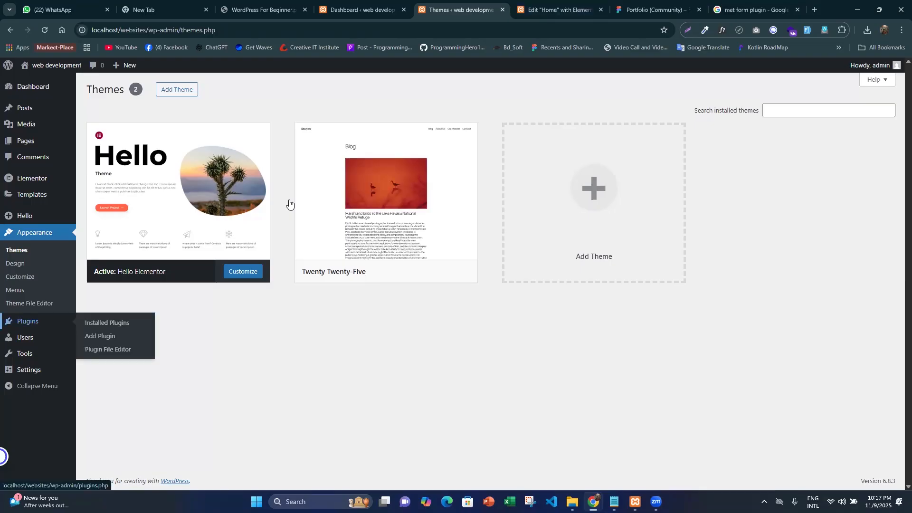
{"action": "middle_click", "coordinate": [121, 336]}
{"action": "left_click", "coordinate": [492, 5]}
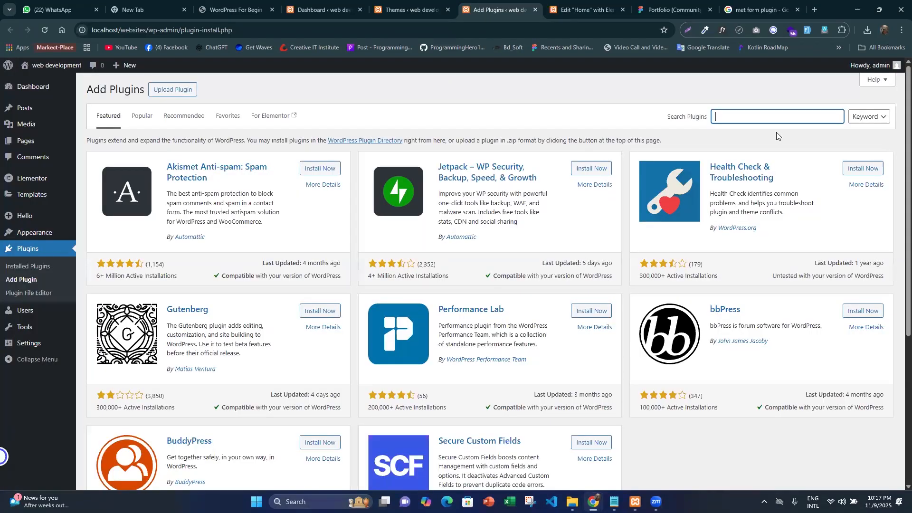
- Search the plugin directory for "met form" and look through the results for the MetForm plugin
{"action": "type", "text": "met form"}
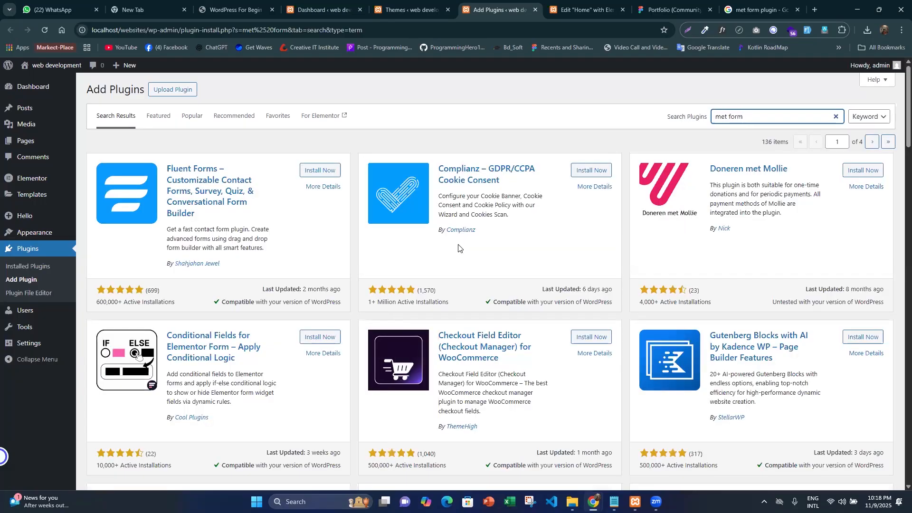
{"action": "scroll", "coordinate": [353, 255], "scroll_direction": "down", "scroll_amount": 1}
{"action": "scroll", "coordinate": [354, 255], "scroll_direction": "down", "scroll_amount": 15}
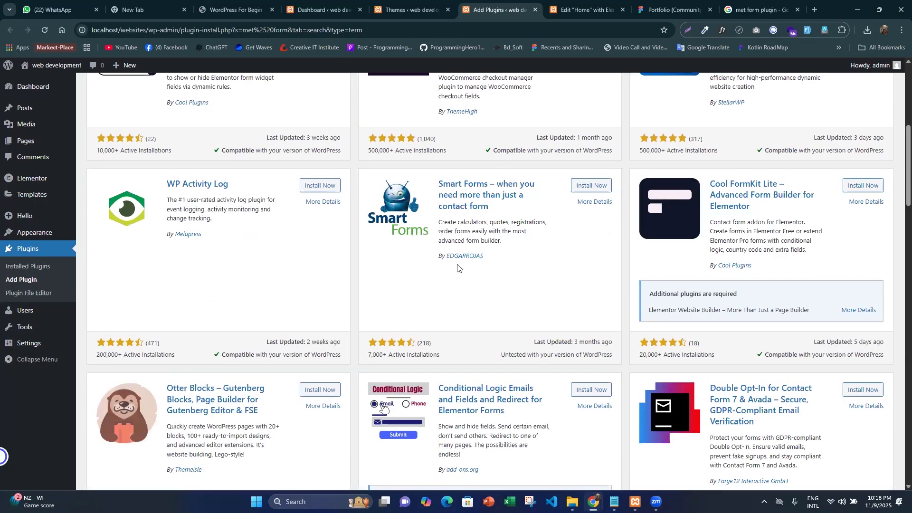
{"action": "scroll", "coordinate": [437, 245], "scroll_direction": "down", "scroll_amount": 10}
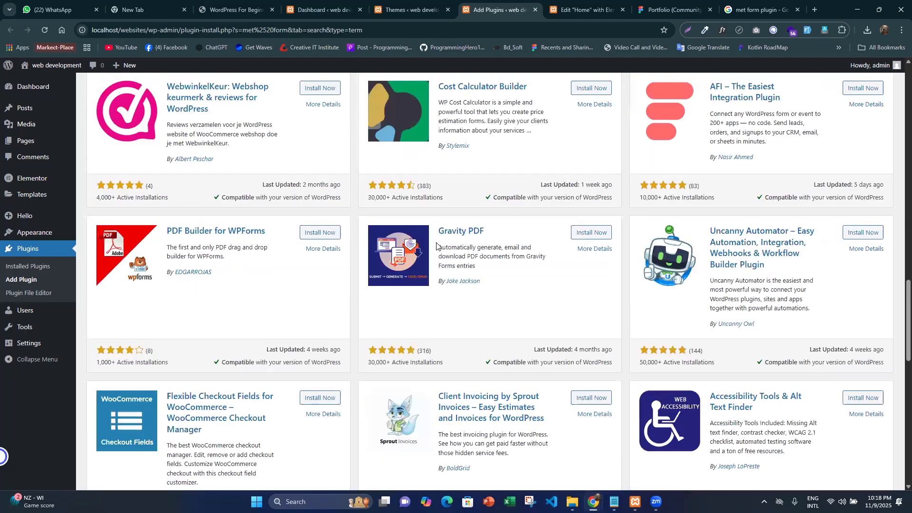
{"action": "scroll", "coordinate": [432, 247], "scroll_direction": "up", "scroll_amount": 5}
{"action": "scroll", "coordinate": [431, 246], "scroll_direction": "up", "scroll_amount": 20}
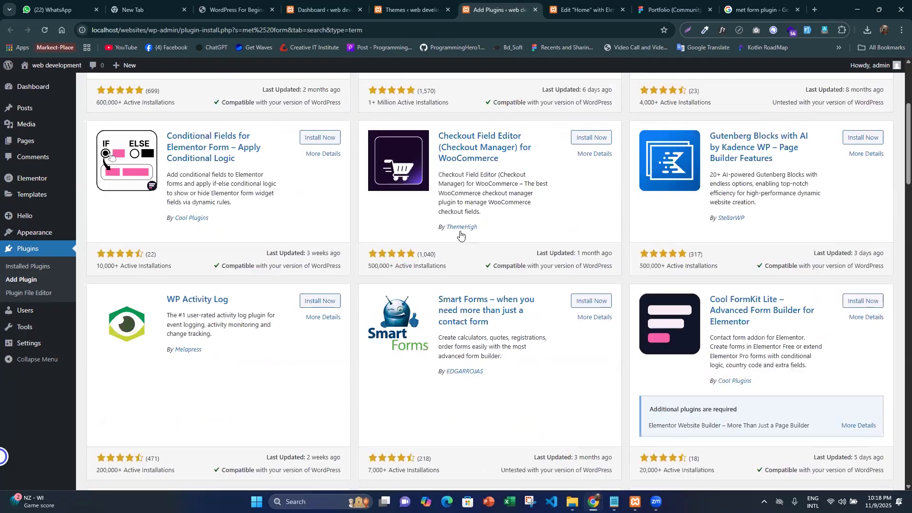
- Check the MetForm plugin in the Google image results, glance at the Figma contact form, and return to the plugin search
{"action": "left_click", "coordinate": [782, 5]}
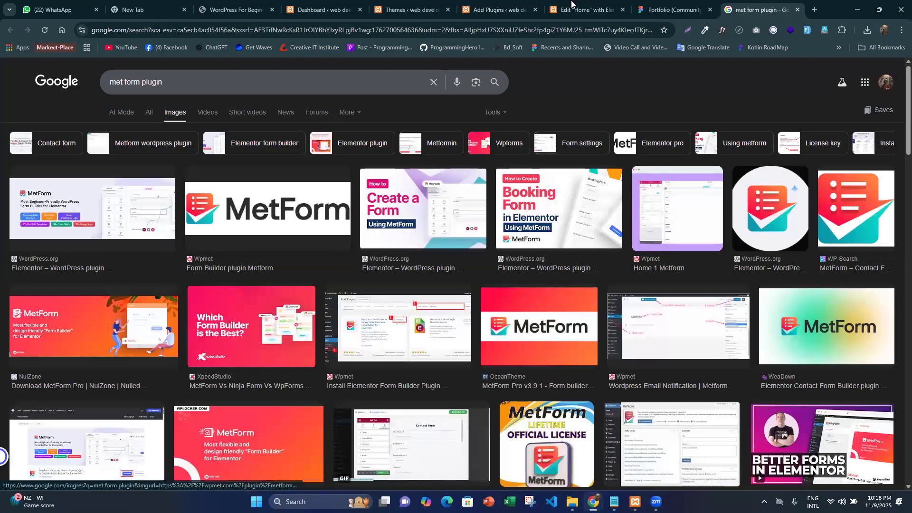
{"action": "left_click", "coordinate": [671, 6]}
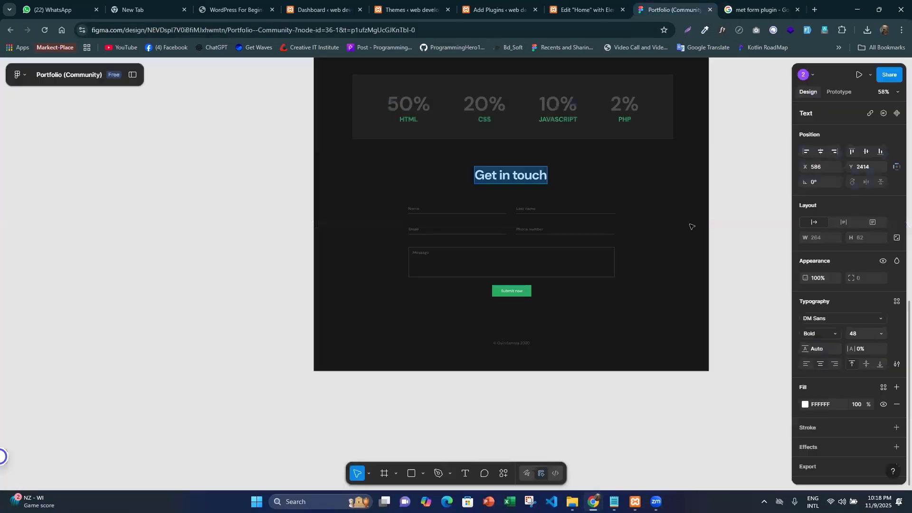
{"action": "left_click", "coordinate": [575, 5]}
{"action": "key", "text": "ctrl+Page_Up"}
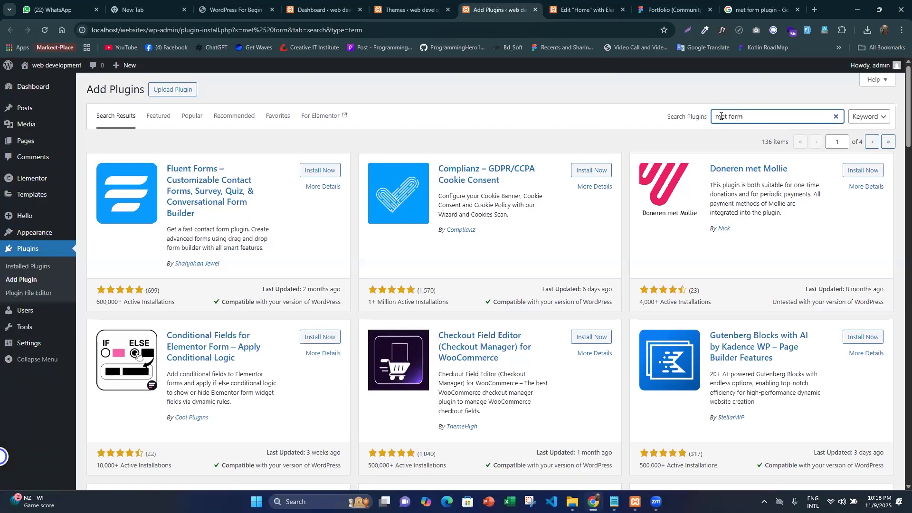
- Search the plugin directory for "wpmet form" and install the MetForm contact form builder plugin
{"action": "type", "text": "wp"}
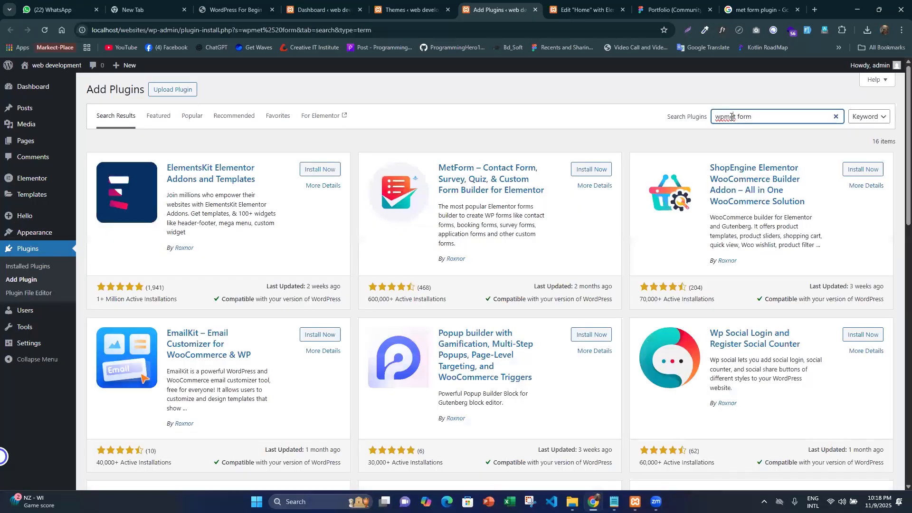
{"action": "left_click", "coordinate": [593, 175]}
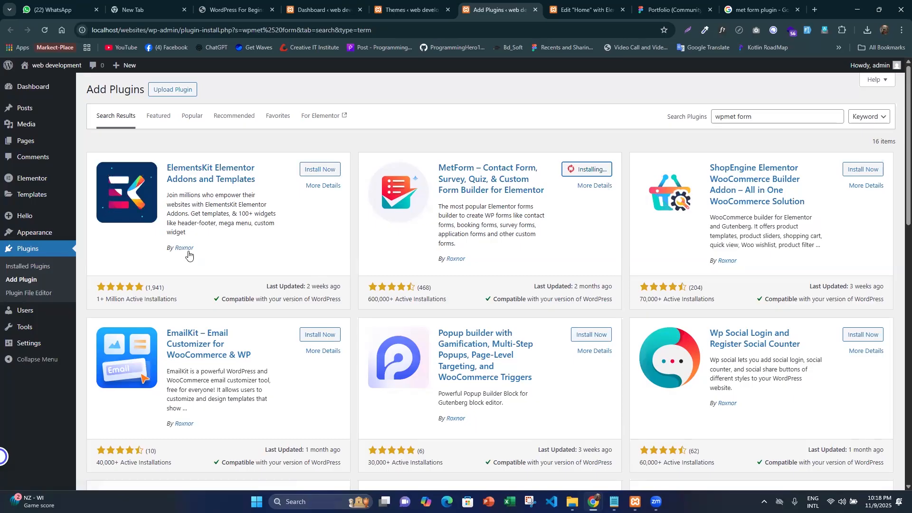
{"action": "triple_click", "coordinate": [478, 265]}
{"action": "left_click", "coordinate": [586, 219]}
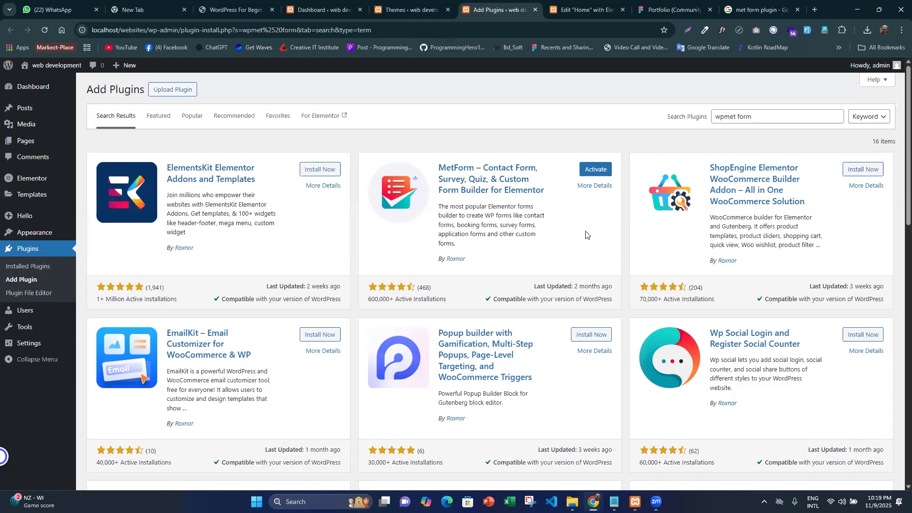
- Activate the MetForm plugin and look over the installed plugins list
{"action": "left_click", "coordinate": [600, 173]}
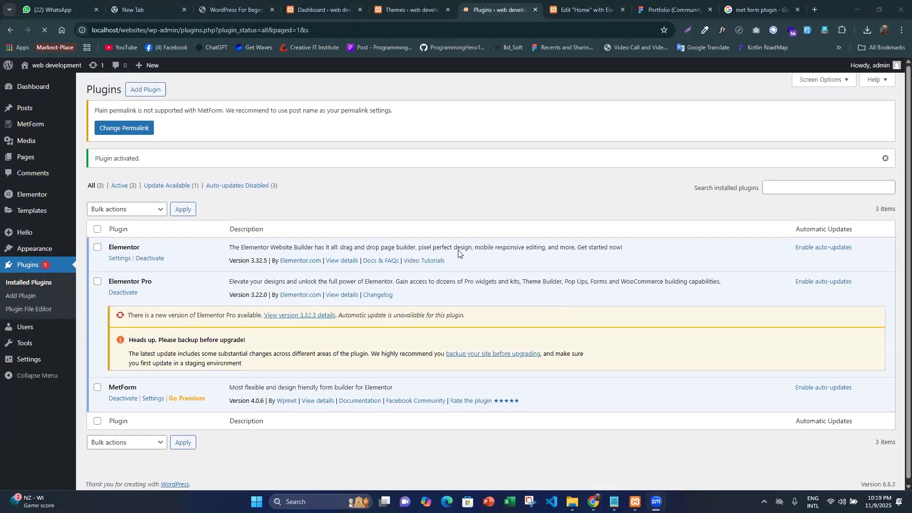
{"action": "scroll", "coordinate": [354, 215], "scroll_direction": "down", "scroll_amount": 1}
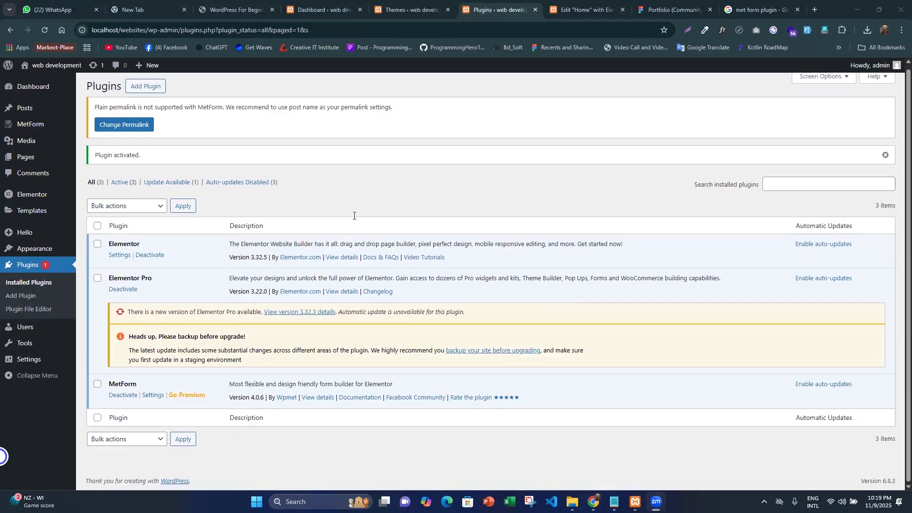
{"action": "scroll", "coordinate": [354, 215], "scroll_direction": "up", "scroll_amount": 1}
{"action": "scroll", "coordinate": [354, 215], "scroll_direction": "down", "scroll_amount": 1}
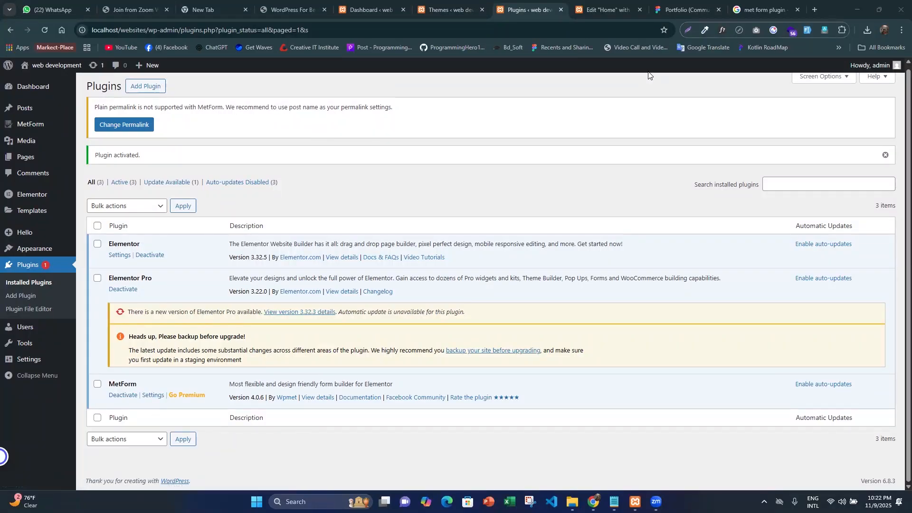
- Close the browser tab holding the Home page's Elementor editor and return to the Plugins page
{"action": "left_click", "coordinate": [577, 13]}
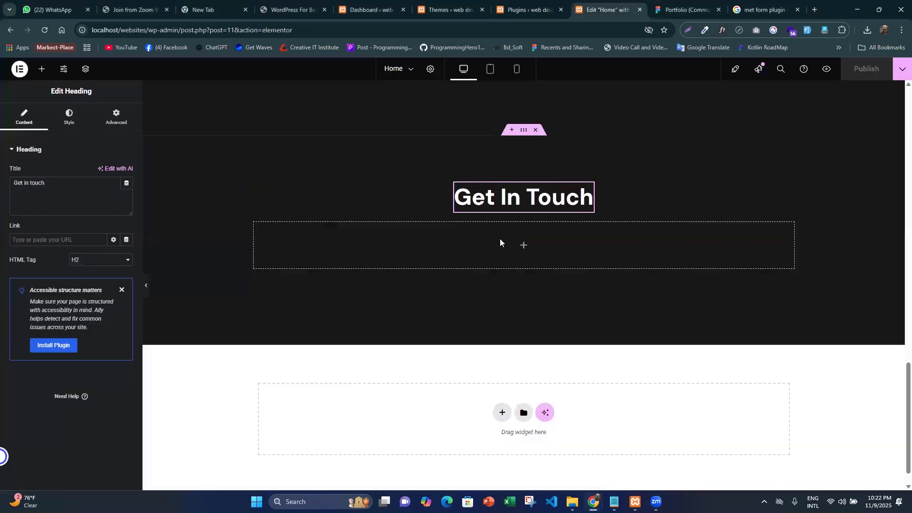
{"action": "middle_click", "coordinate": [604, 7]}
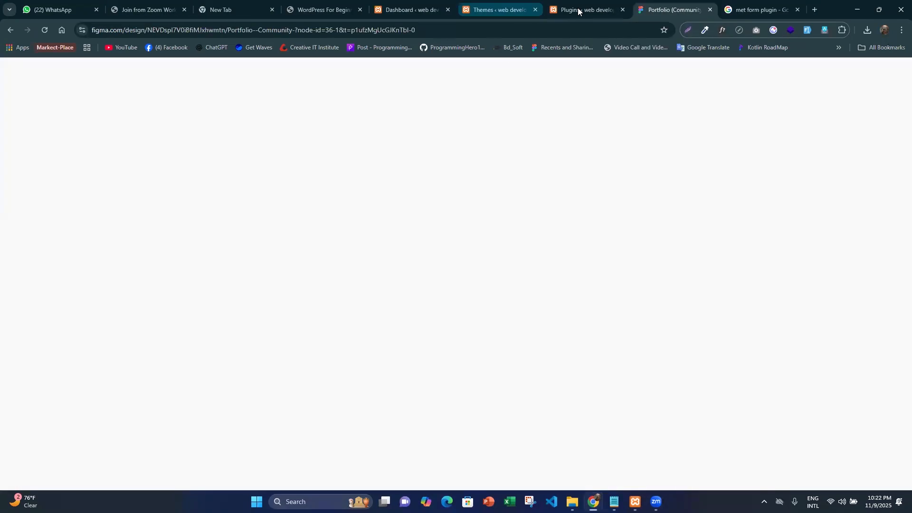
{"action": "left_click", "coordinate": [582, 6]}
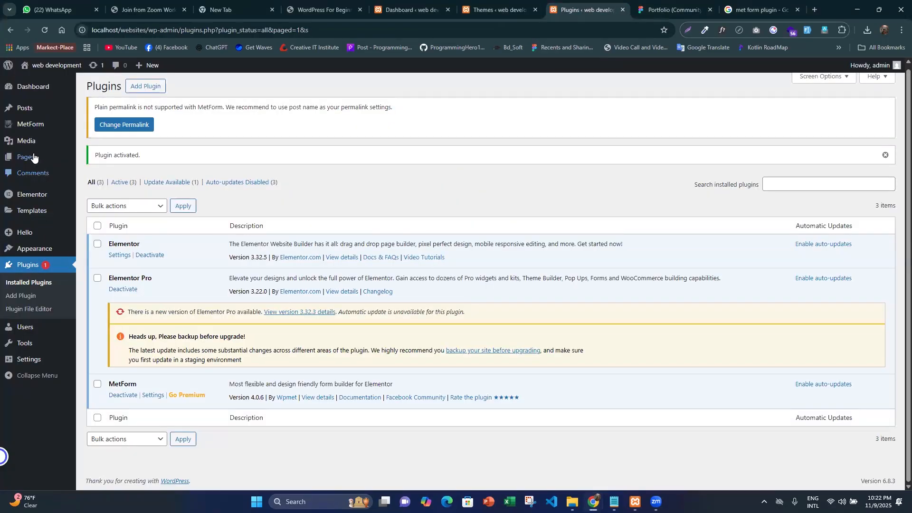
- Open the list of all WordPress pages from the Plugins page and close the Themes browser tab
{"action": "mouse_move", "coordinate": [29, 157]}
{"action": "left_click", "coordinate": [92, 158]}
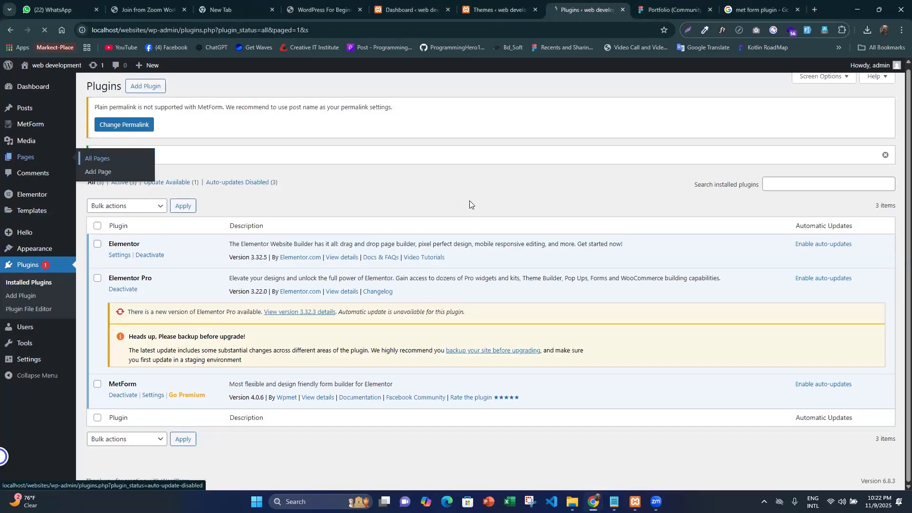
{"action": "left_click", "coordinate": [501, 5]}
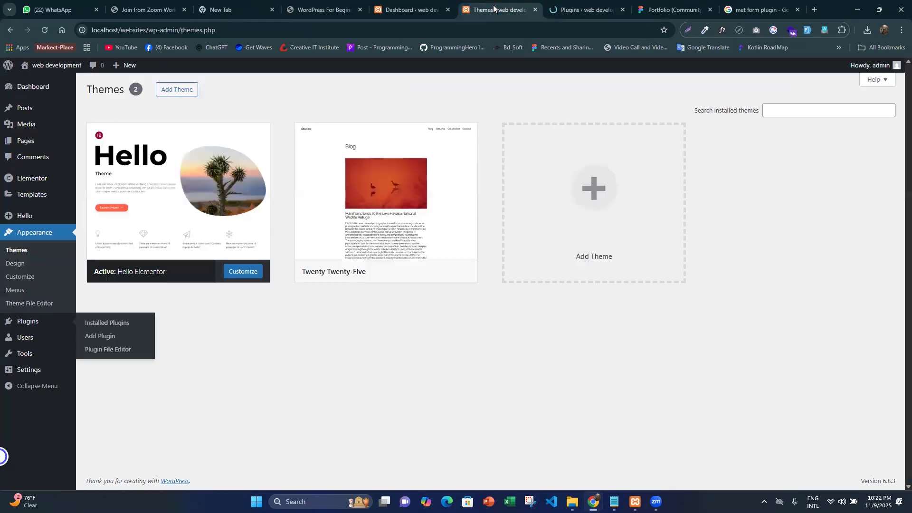
{"action": "middle_click", "coordinate": [499, 6]}
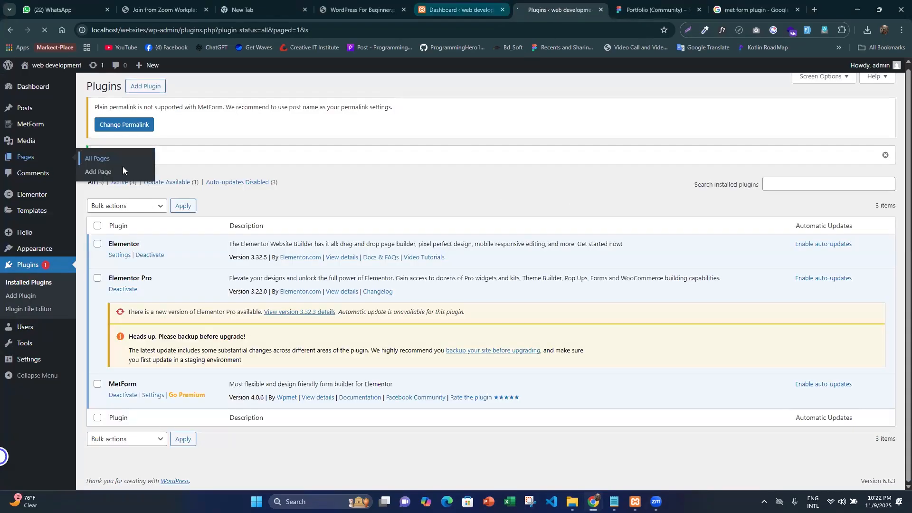
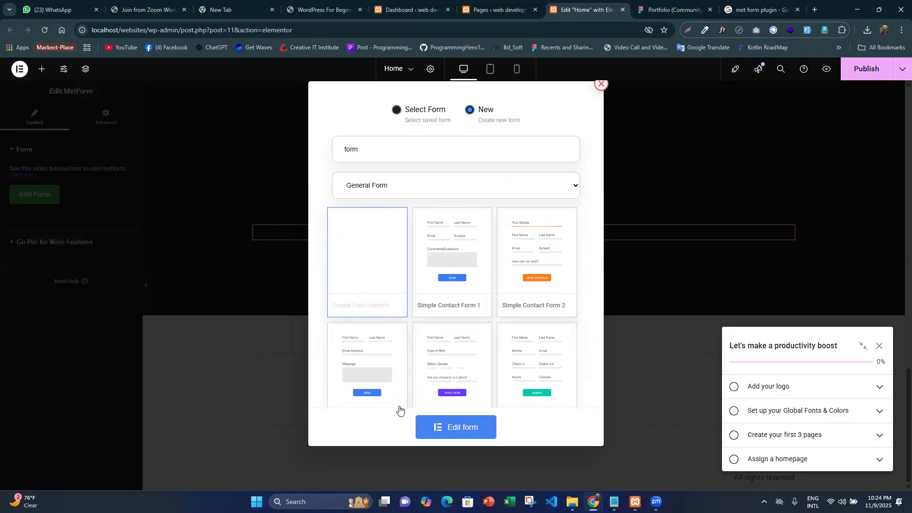
- Open the new blank form named "form" in the MetForm editor and dismiss the productivity checklist
{"action": "left_click", "coordinate": [464, 429]}
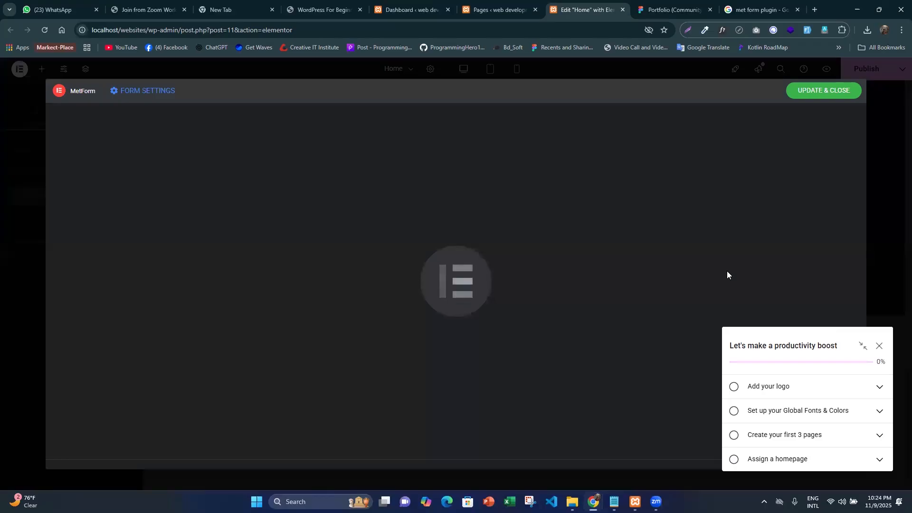
{"action": "left_click", "coordinate": [879, 346]}
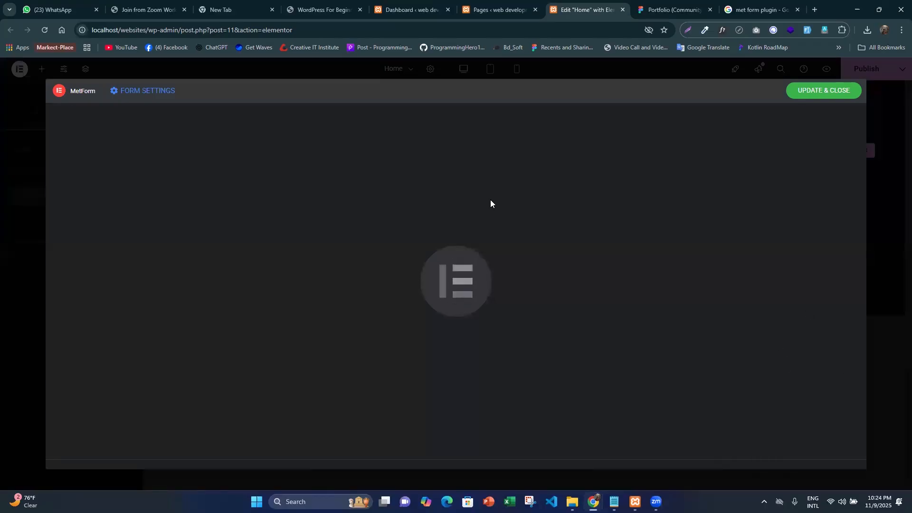
- Examine the site's posts list and pages list inside the MetForm window
{"action": "scroll", "coordinate": [454, 217], "scroll_direction": "down", "scroll_amount": 1}
{"action": "scroll", "coordinate": [475, 212], "scroll_direction": "up", "scroll_amount": 1}
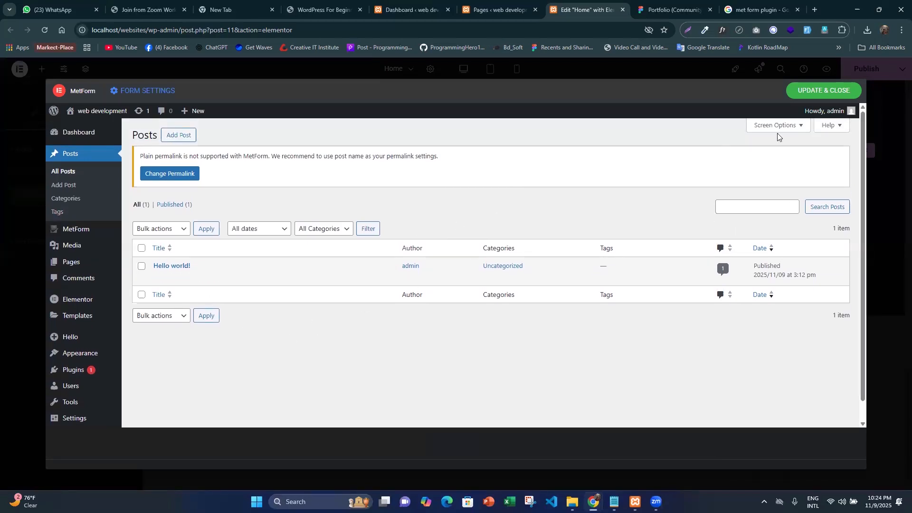
{"action": "scroll", "coordinate": [316, 285], "scroll_direction": "down", "scroll_amount": 1}
{"action": "scroll", "coordinate": [310, 299], "scroll_direction": "up", "scroll_amount": 1}
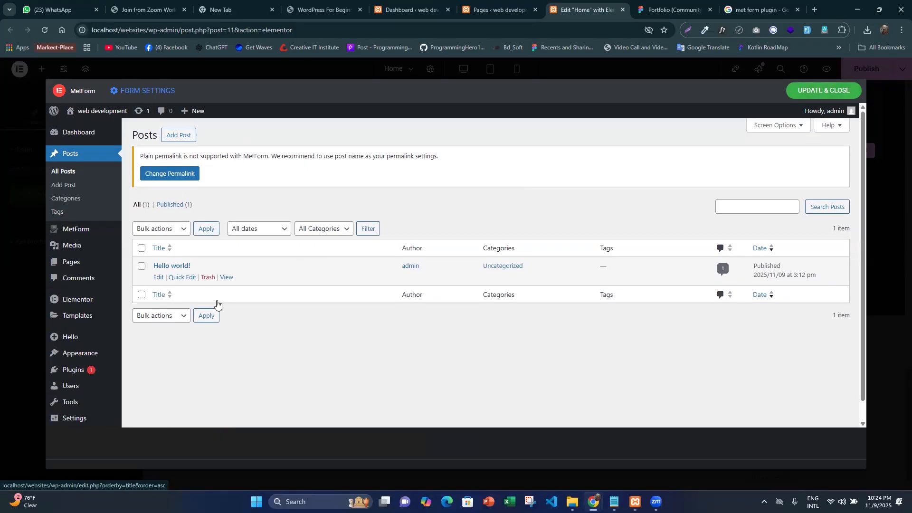
{"action": "scroll", "coordinate": [217, 304], "scroll_direction": "down", "scroll_amount": 1}
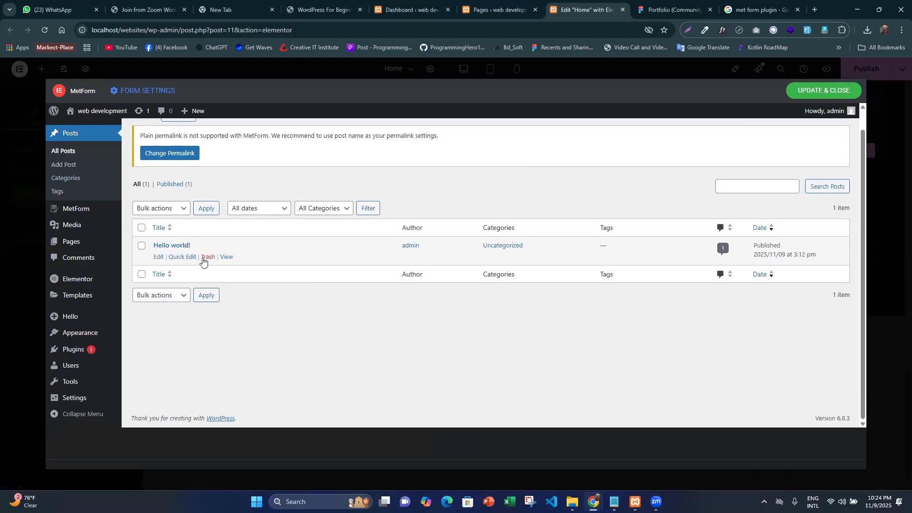
{"action": "scroll", "coordinate": [200, 258], "scroll_direction": "up", "scroll_amount": 1}
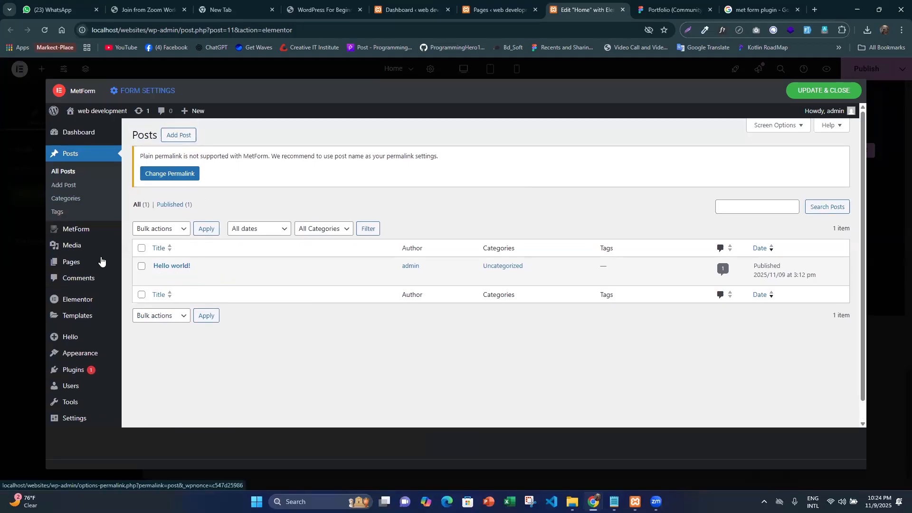
{"action": "scroll", "coordinate": [685, 306], "scroll_direction": "down", "scroll_amount": 1}
{"action": "scroll", "coordinate": [684, 306], "scroll_direction": "up", "scroll_amount": 1}
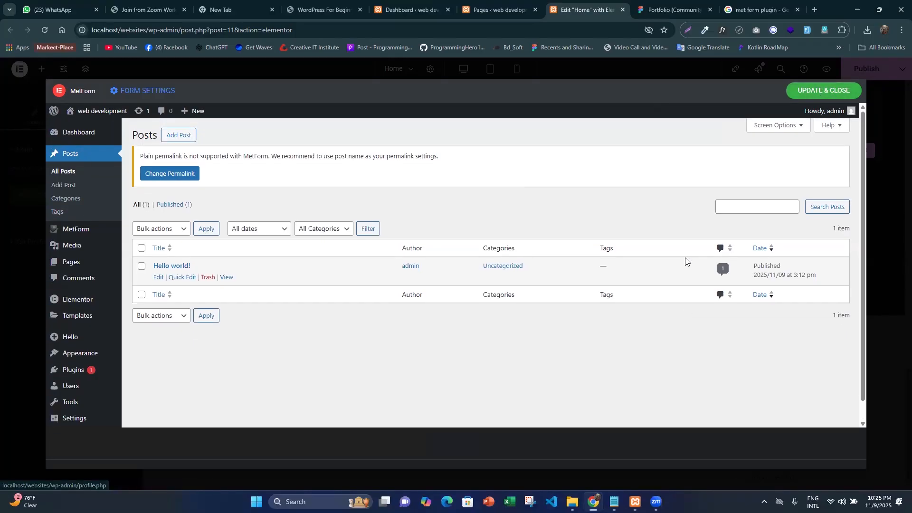
{"action": "scroll", "coordinate": [431, 262], "scroll_direction": "down", "scroll_amount": 1}
{"action": "scroll", "coordinate": [432, 263], "scroll_direction": "up", "scroll_amount": 1}
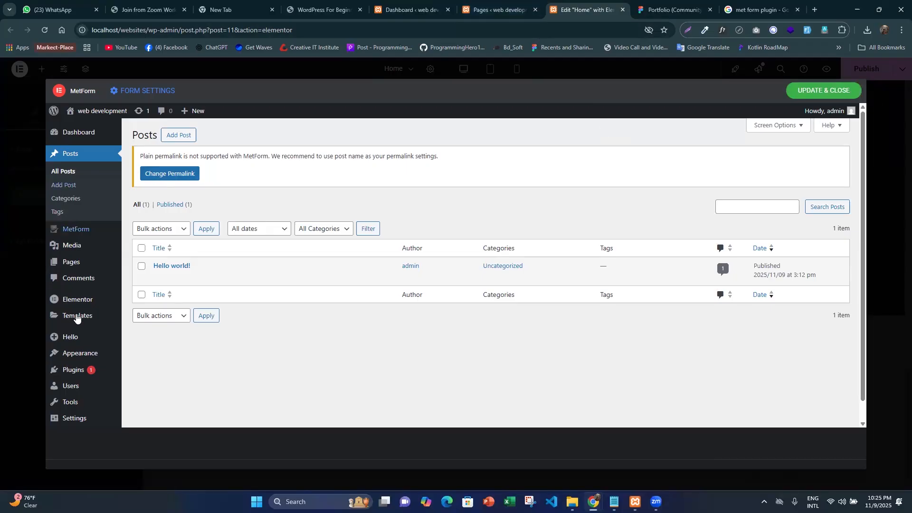
{"action": "mouse_move", "coordinate": [79, 265]}
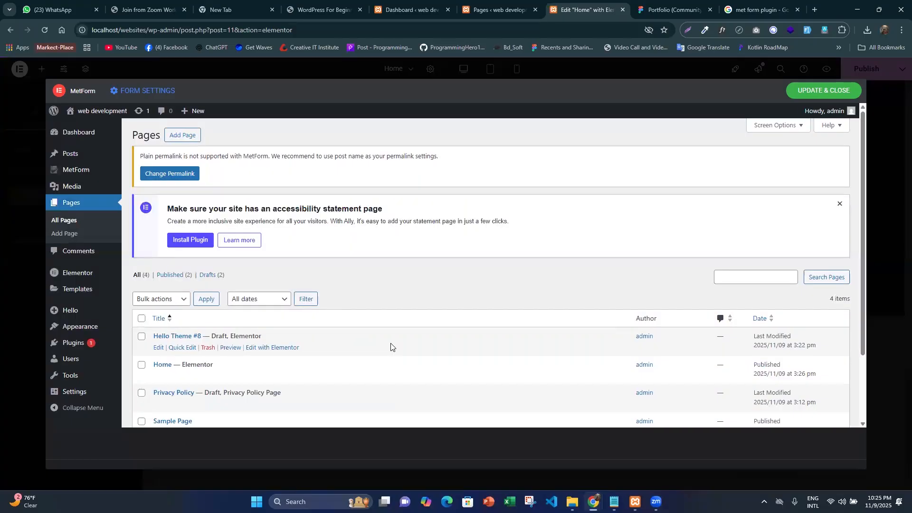
{"action": "scroll", "coordinate": [227, 375], "scroll_direction": "down", "scroll_amount": 2}
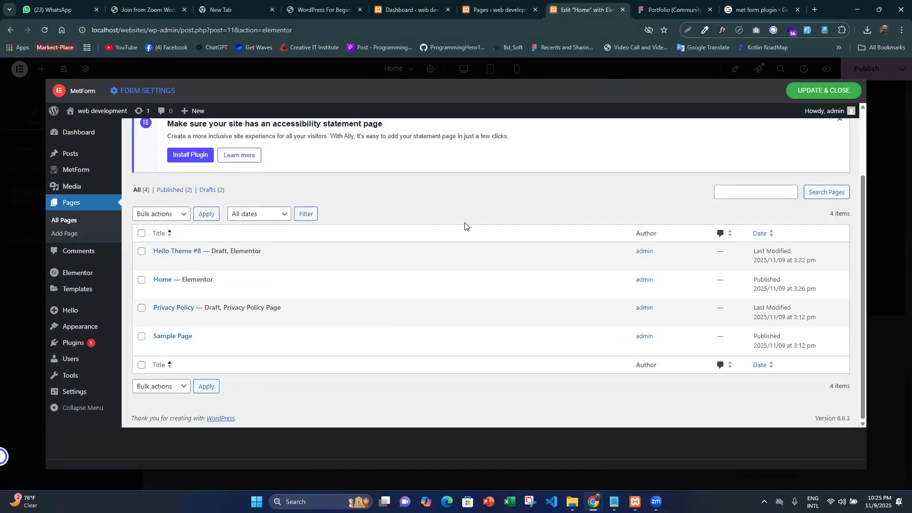
{"action": "scroll", "coordinate": [570, 285], "scroll_direction": "up", "scroll_amount": 2}
{"action": "scroll", "coordinate": [556, 287], "scroll_direction": "down", "scroll_amount": 2}
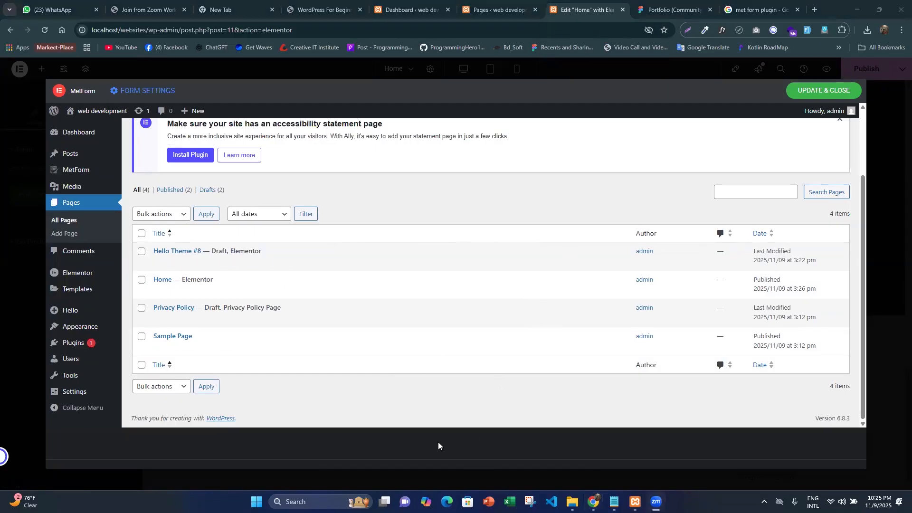
- Close the current page editor and reopen the Home page with Elementor from the pages list
{"action": "left_click", "coordinate": [622, 10]}
{"action": "left_click", "coordinate": [502, 92]}
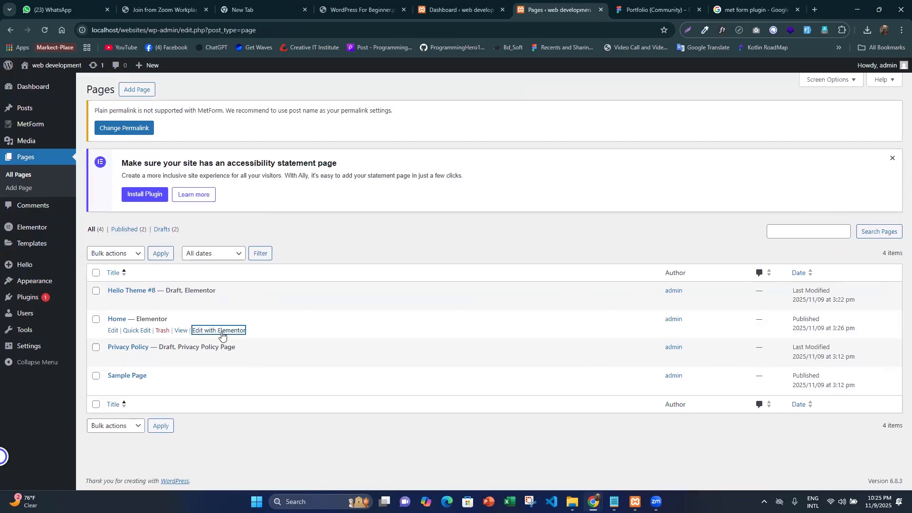
{"action": "left_click", "coordinate": [571, 6]}
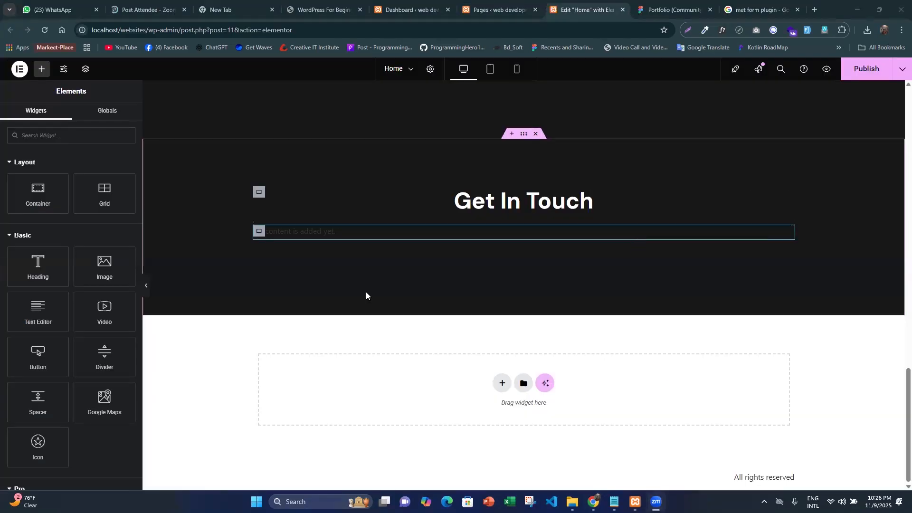
- Create a blank general form named newForm for the MetForm widget below Get In Touch and open it for editing
{"action": "left_click", "coordinate": [260, 231]}
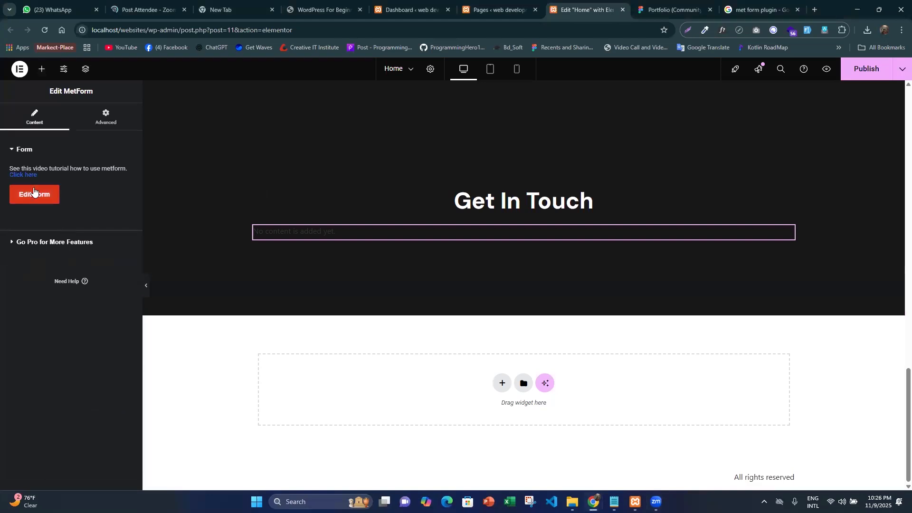
{"action": "left_click", "coordinate": [33, 192]}
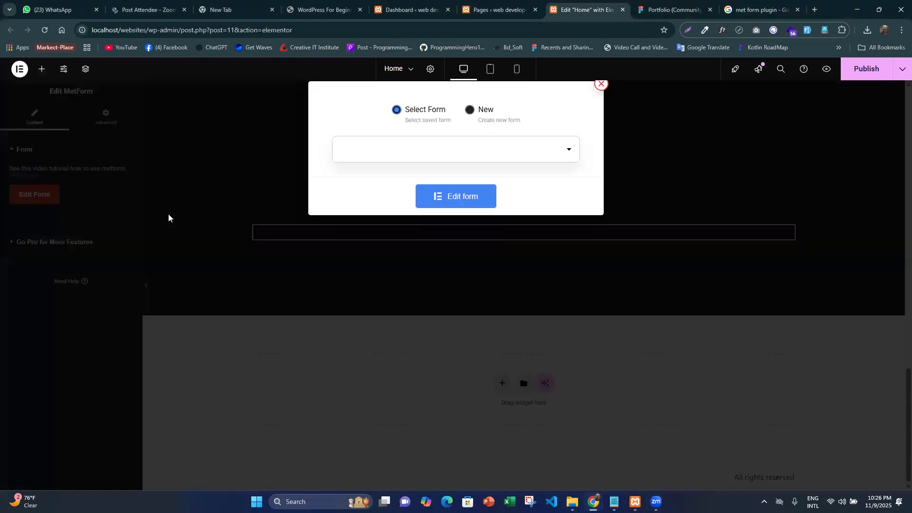
{"action": "left_click", "coordinate": [424, 152]}
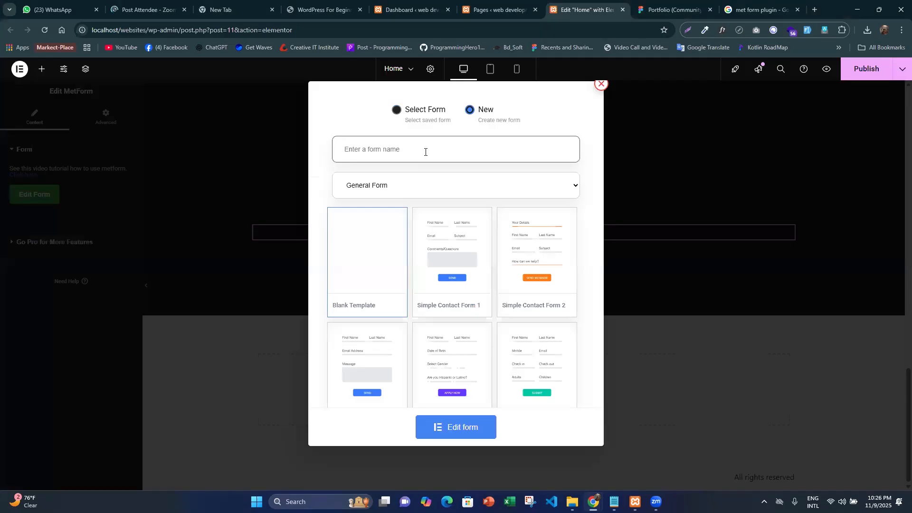
{"action": "type", "text": "newForm"}
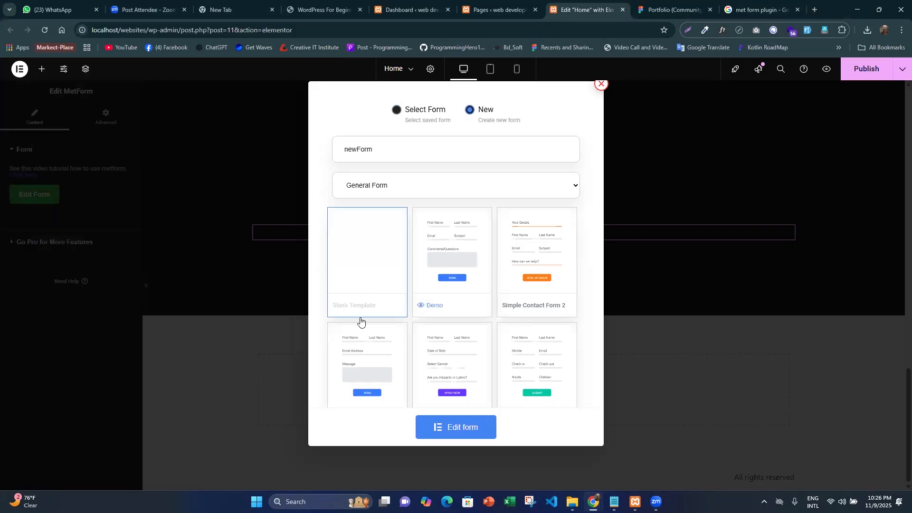
{"action": "left_click", "coordinate": [466, 420]}
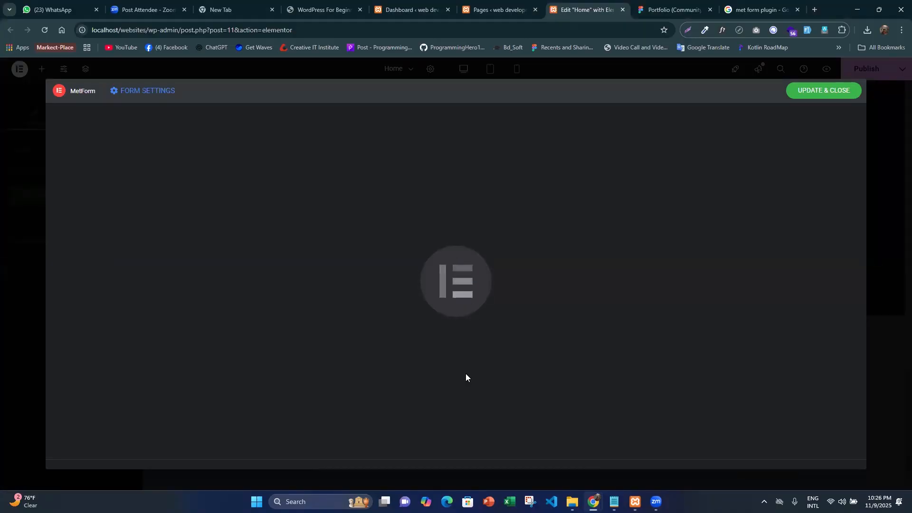
- Add a new post from the posts list in the MetForm window and open it with Elementor
{"action": "scroll", "coordinate": [375, 336], "scroll_direction": "down", "scroll_amount": 1}
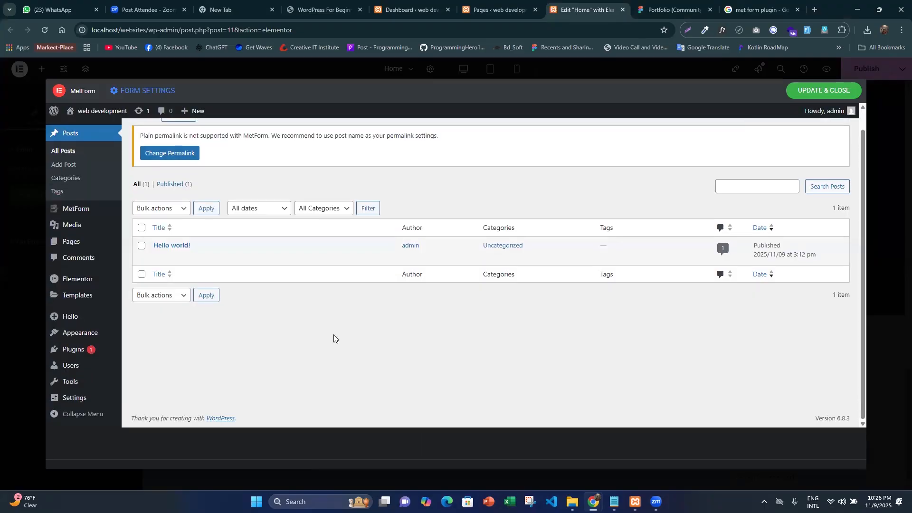
{"action": "scroll", "coordinate": [332, 333], "scroll_direction": "up", "scroll_amount": 1}
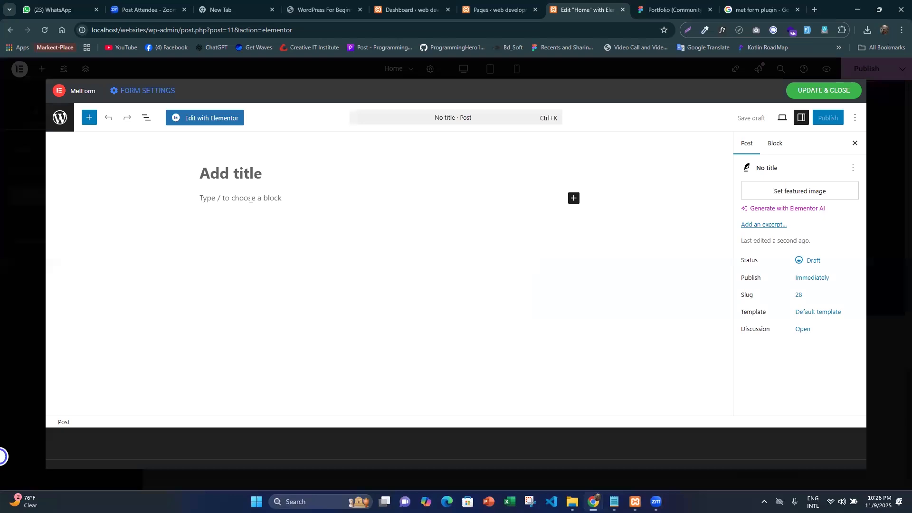
{"action": "left_click", "coordinate": [221, 119]}
{"action": "left_click", "coordinate": [310, 120]}
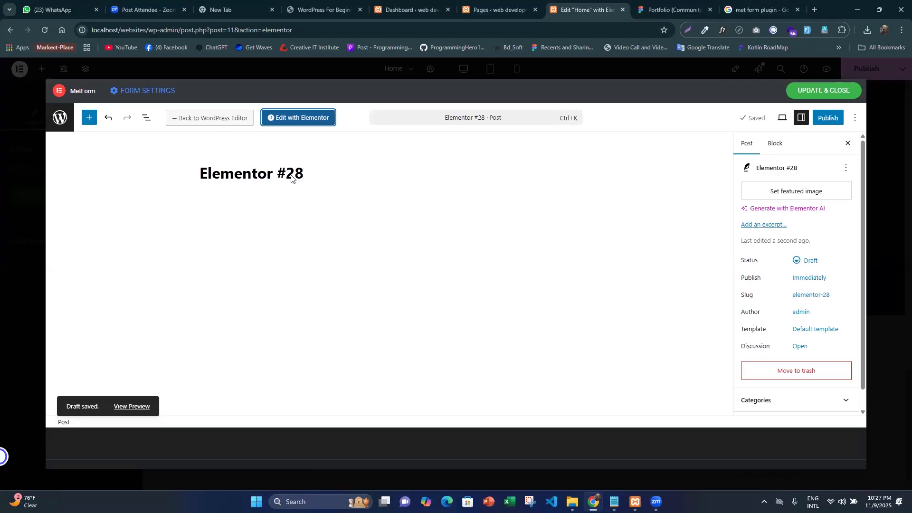
{"action": "left_click_drag", "start_coordinate": [306, 177], "coordinate": [202, 177]}
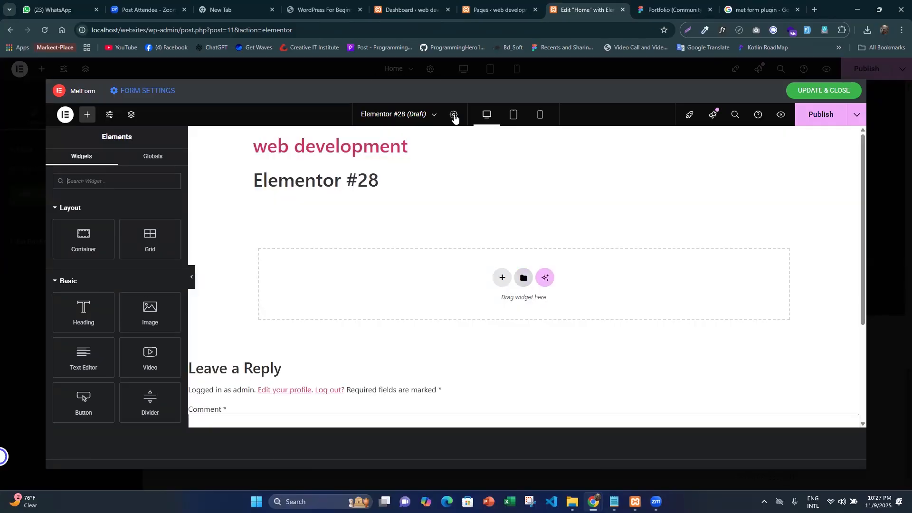
- Set the post's page layout to Elementor Full Width and publish the post
{"action": "left_click", "coordinate": [455, 117]}
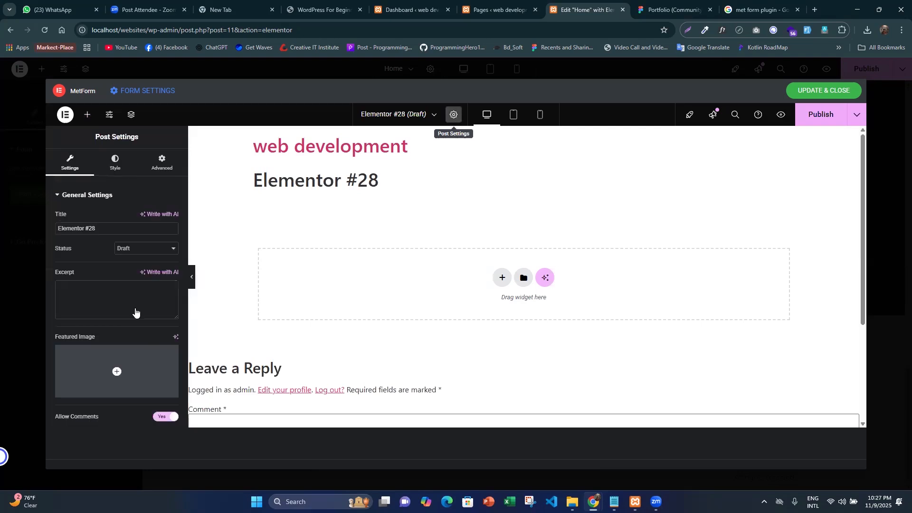
{"action": "scroll", "coordinate": [146, 394], "scroll_direction": "down", "scroll_amount": 3}
{"action": "left_click", "coordinate": [148, 391]}
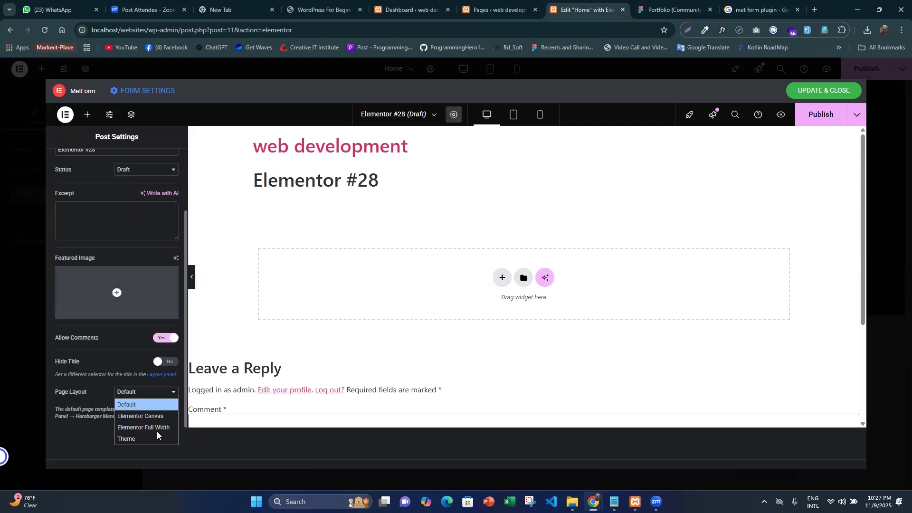
{"action": "left_click", "coordinate": [158, 428]}
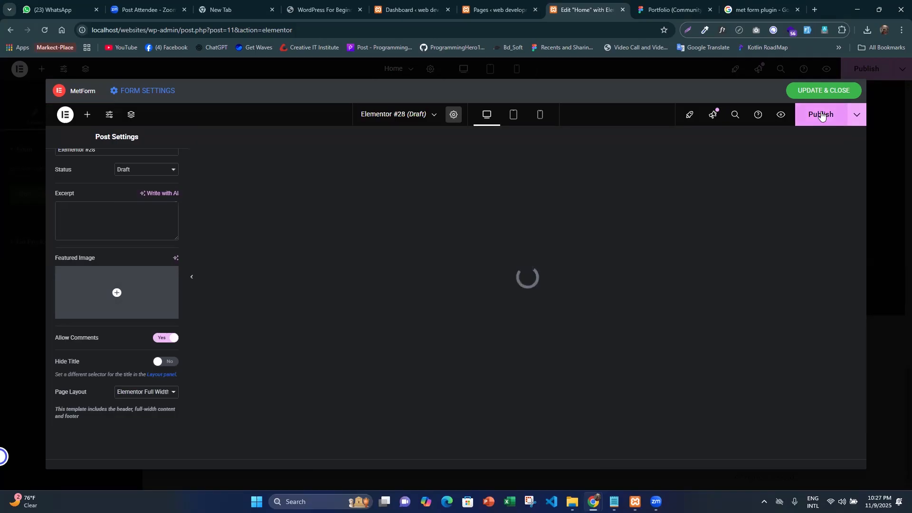
{"action": "key", "text": "ctrl+s"}
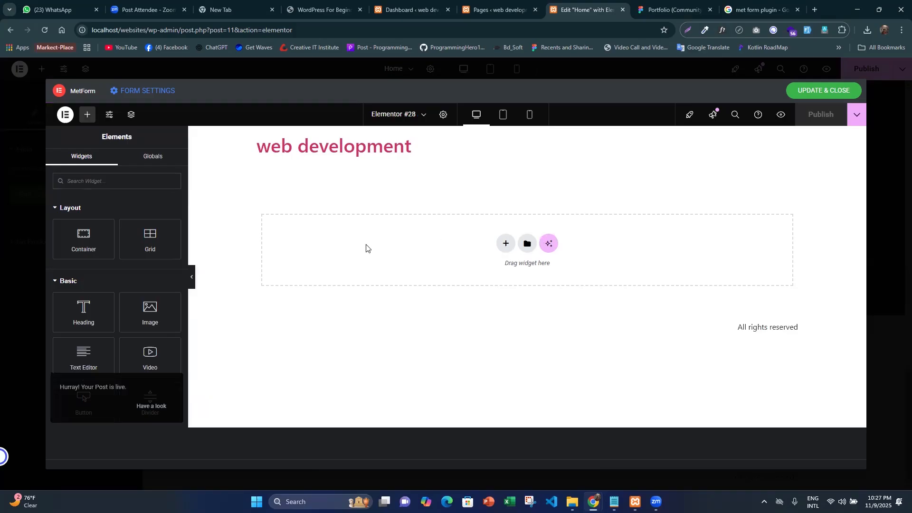
- Add a Flexbox container to the post and set its background to the global color bg-color
{"action": "left_click", "coordinate": [505, 244]}
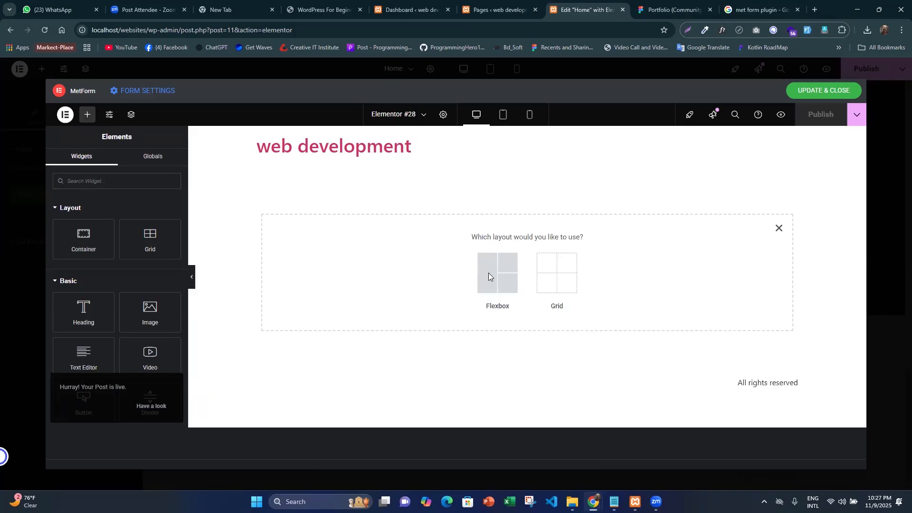
{"action": "left_click", "coordinate": [488, 273]}
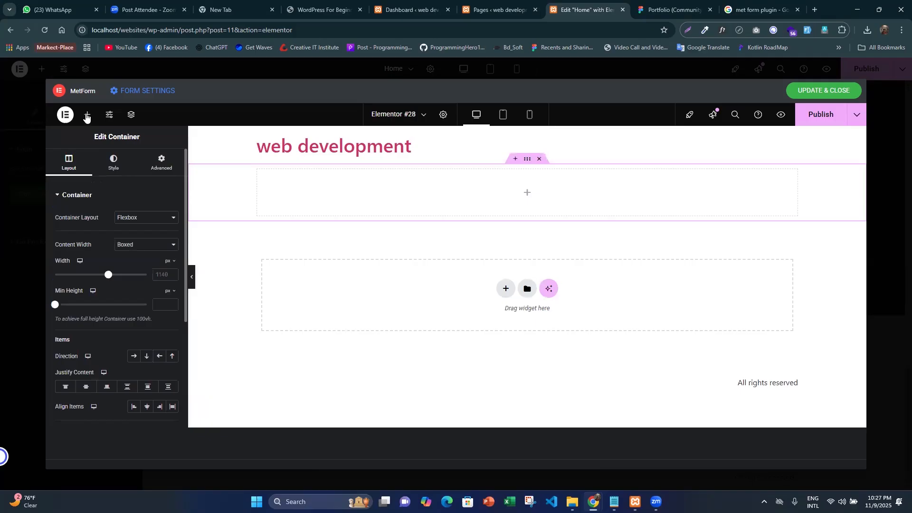
{"action": "left_click", "coordinate": [115, 163]}
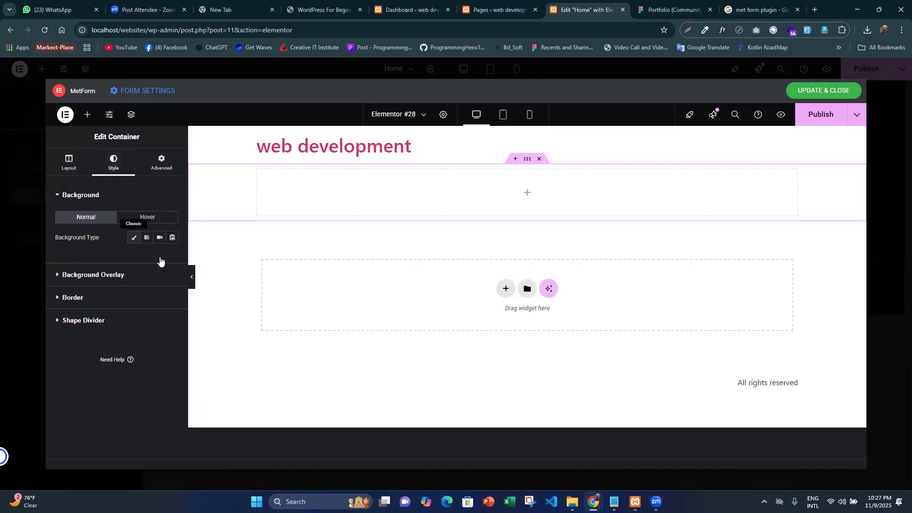
{"action": "left_click", "coordinate": [160, 257]}
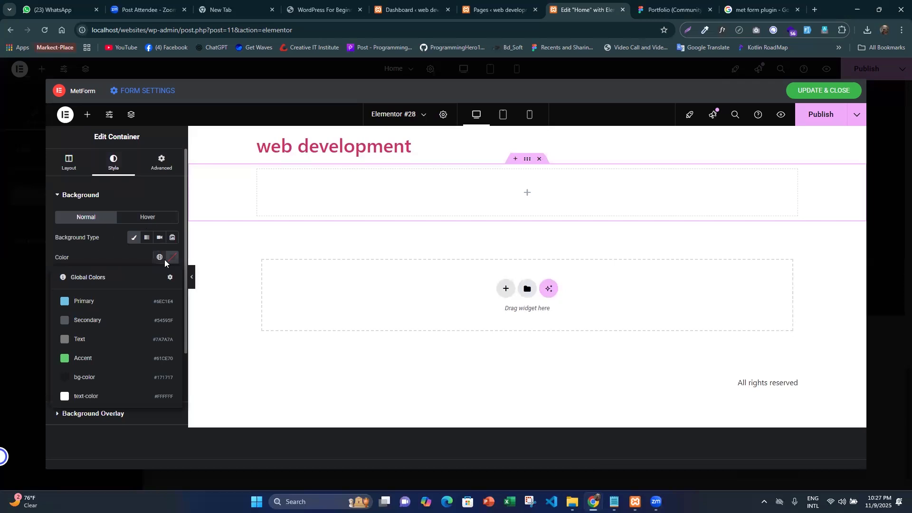
{"action": "left_click", "coordinate": [86, 378]}
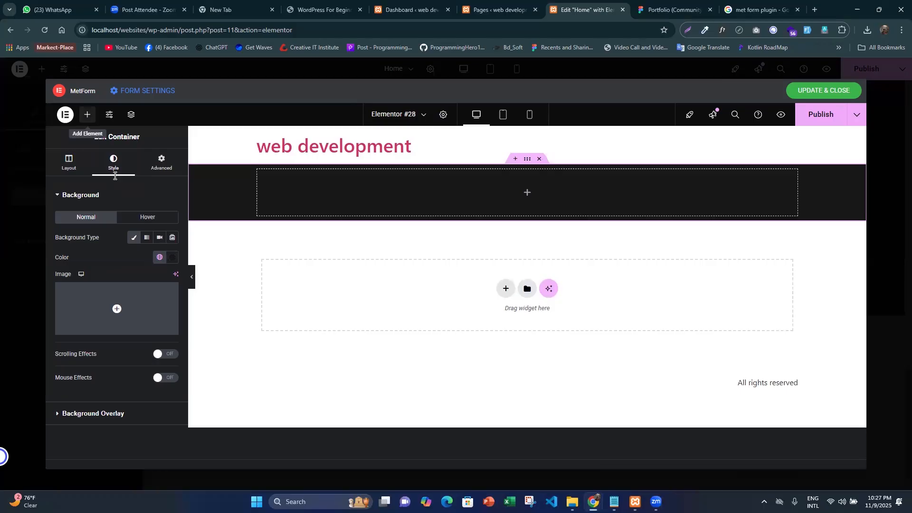
- Find the MetForm widget by searching for "form", place it in the dark container and open its form selection
{"action": "left_click", "coordinate": [115, 176]}
{"action": "type", "text": "form"}
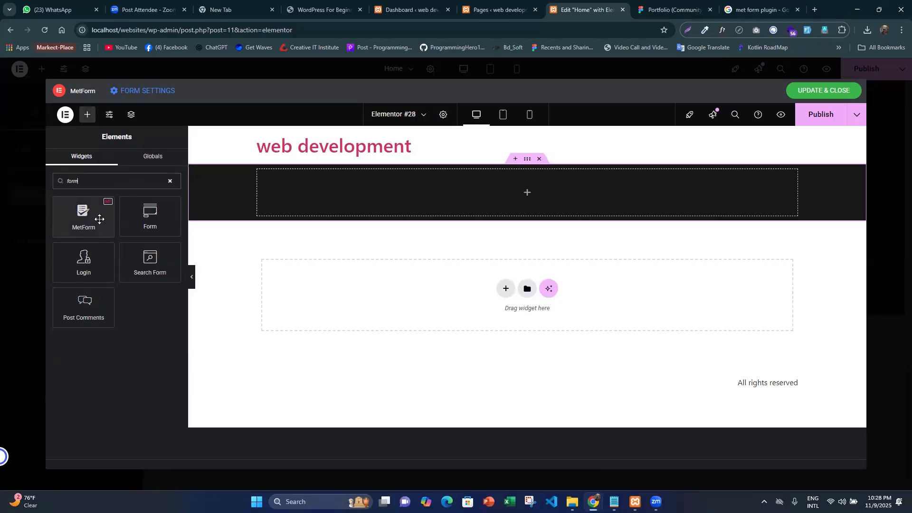
{"action": "left_click_drag", "start_coordinate": [94, 217], "coordinate": [437, 190]}
{"action": "left_click", "coordinate": [79, 240]}
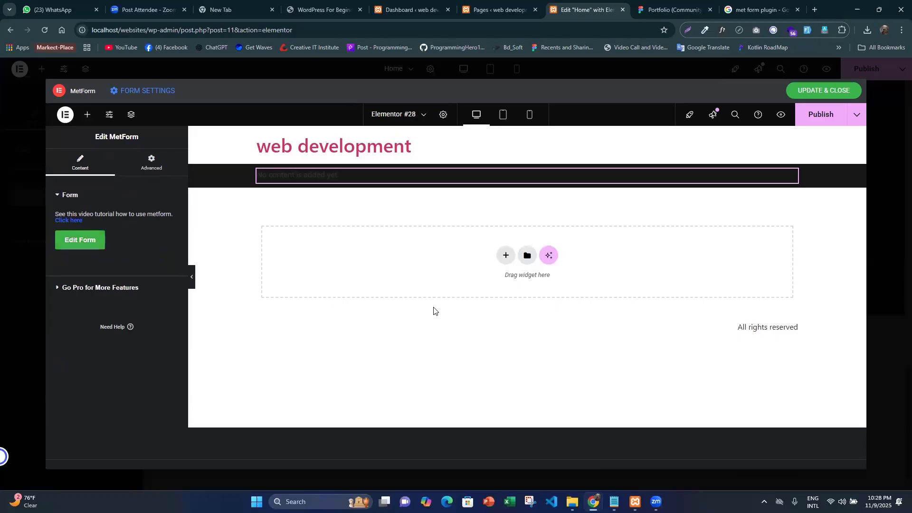
{"action": "left_click", "coordinate": [83, 248]}
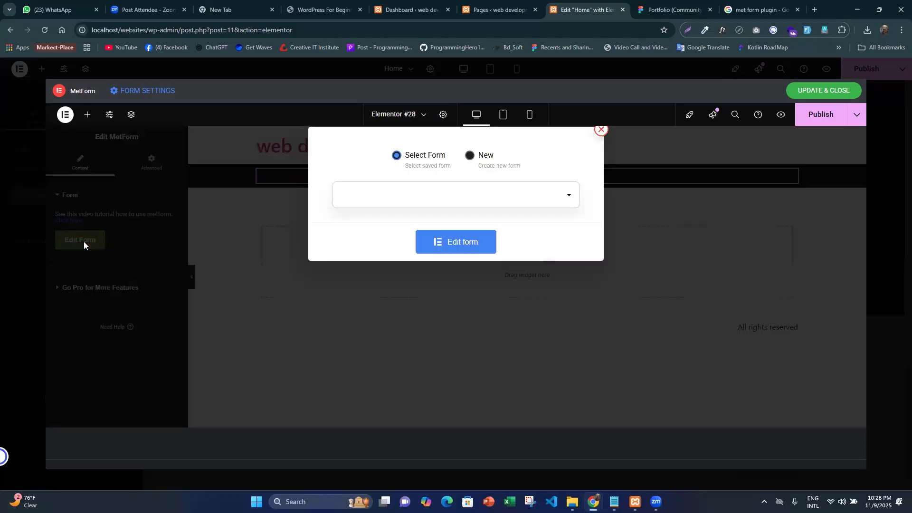
- Create a new General Form named "for" from the Blank Template and open it for editing
{"action": "left_click", "coordinate": [471, 155]}
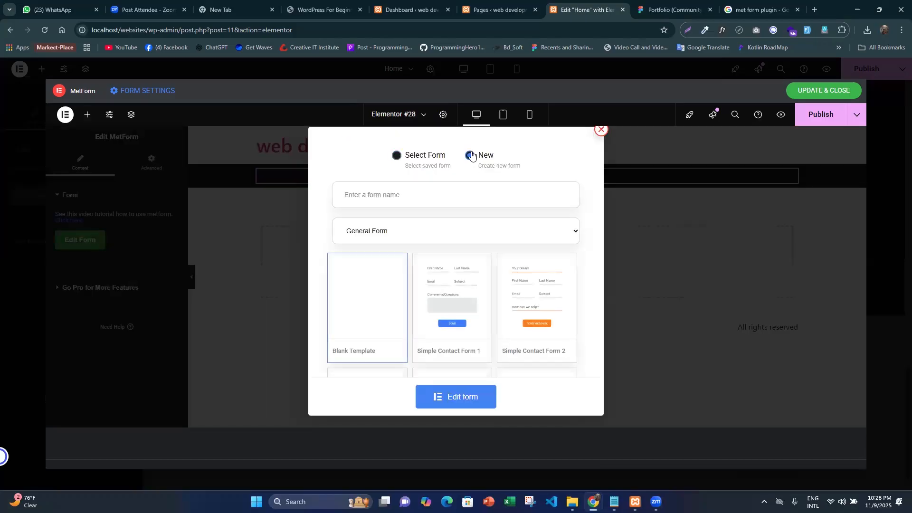
{"action": "type", "text": "form"}
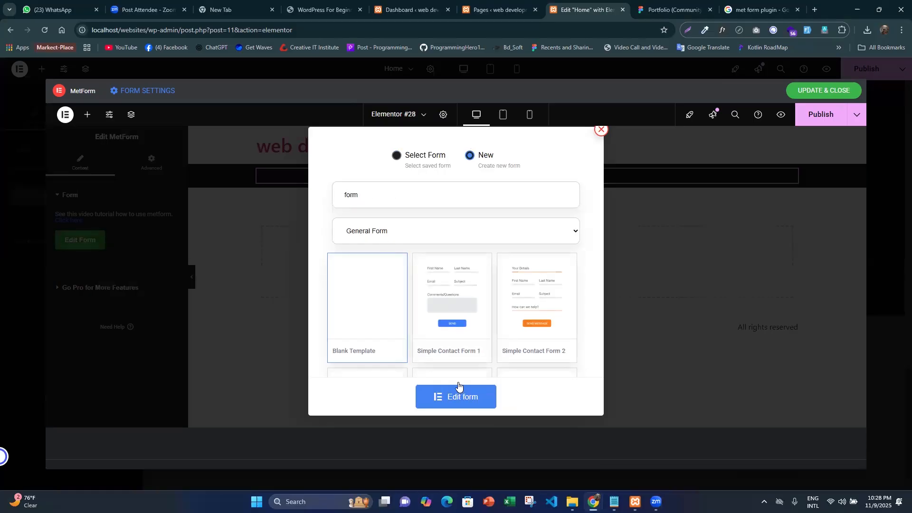
{"action": "left_click", "coordinate": [459, 385]}
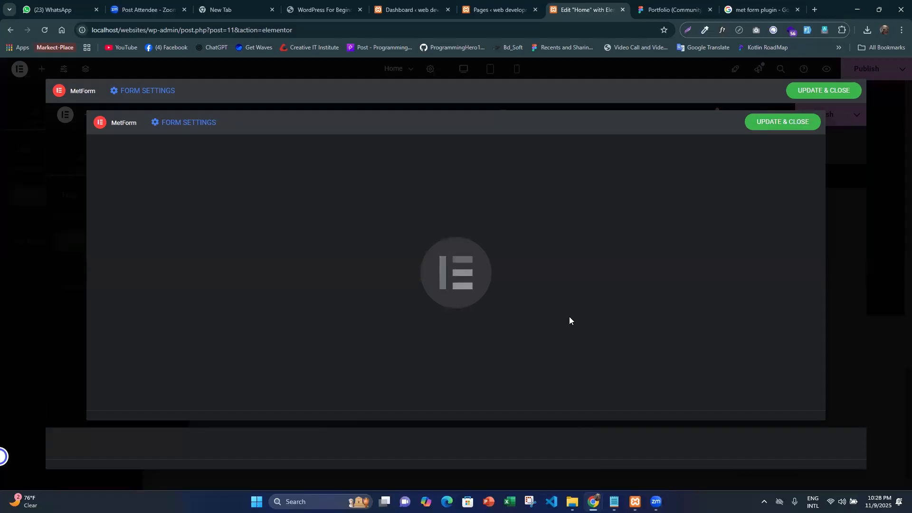
- Look over the posts list in the nested MetForm window, then update and close the form to return to the Home page
{"action": "scroll", "coordinate": [293, 302], "scroll_direction": "down", "scroll_amount": 5}
{"action": "scroll", "coordinate": [292, 303], "scroll_direction": "up", "scroll_amount": 5}
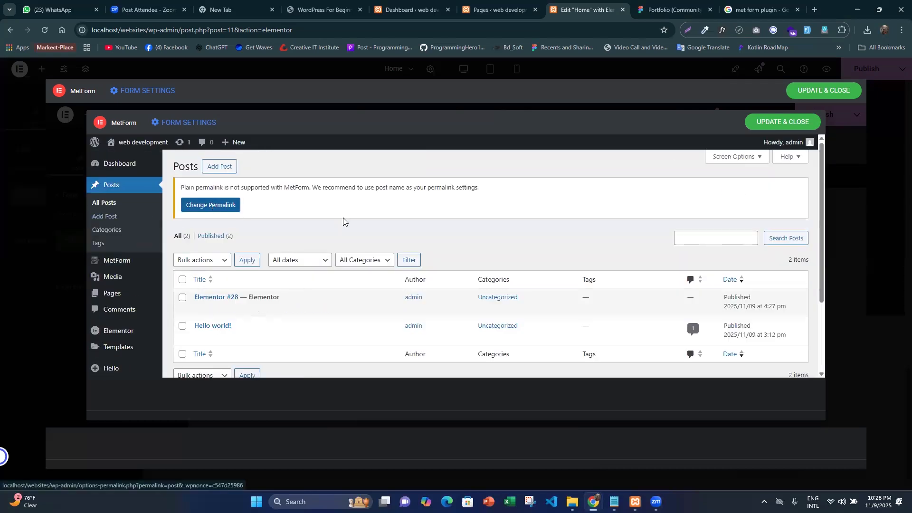
{"action": "scroll", "coordinate": [338, 220], "scroll_direction": "down", "scroll_amount": 2}
{"action": "scroll", "coordinate": [372, 128], "scroll_direction": "up", "scroll_amount": 2}
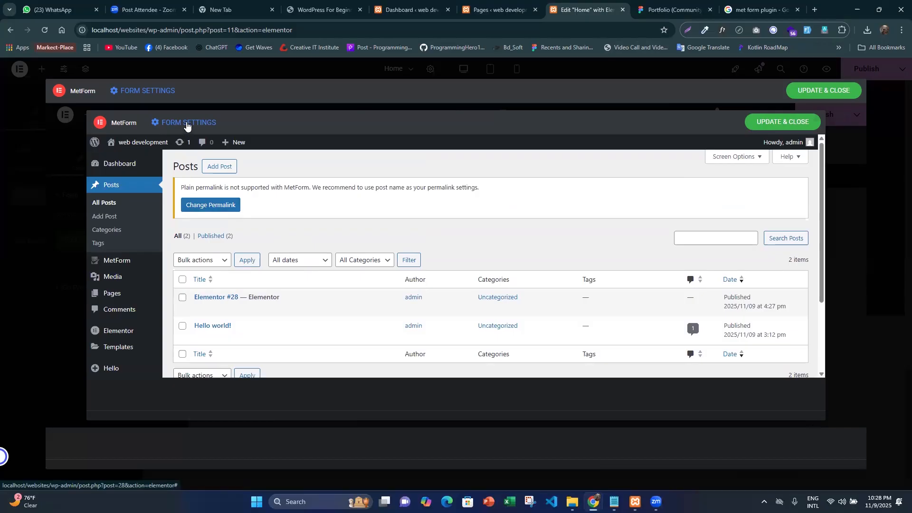
{"action": "left_click", "coordinate": [826, 89]}
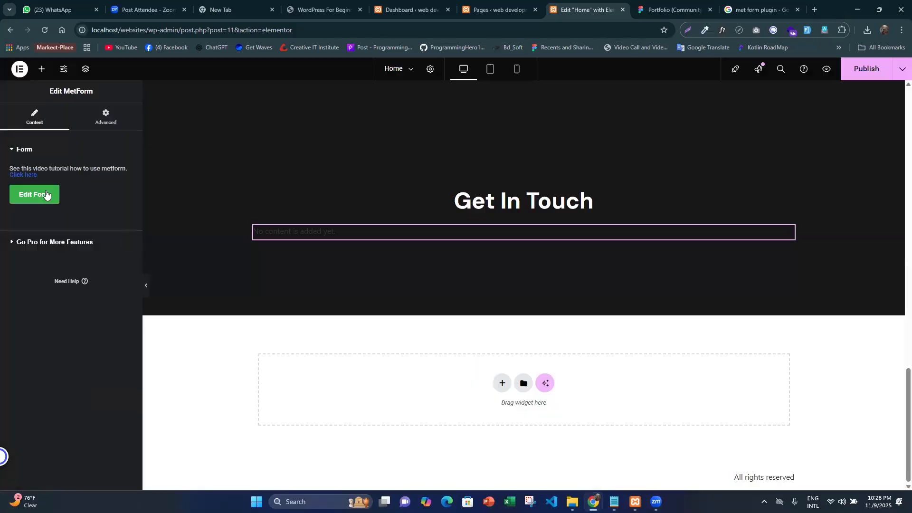
{"action": "scroll", "coordinate": [384, 257], "scroll_direction": "up", "scroll_amount": 3}
{"action": "scroll", "coordinate": [384, 257], "scroll_direction": "down", "scroll_amount": 3}
- Reload the WordPress pages list and open the MetForm Get Started setup
{"action": "key", "text": "ctrl+Page_Up"}
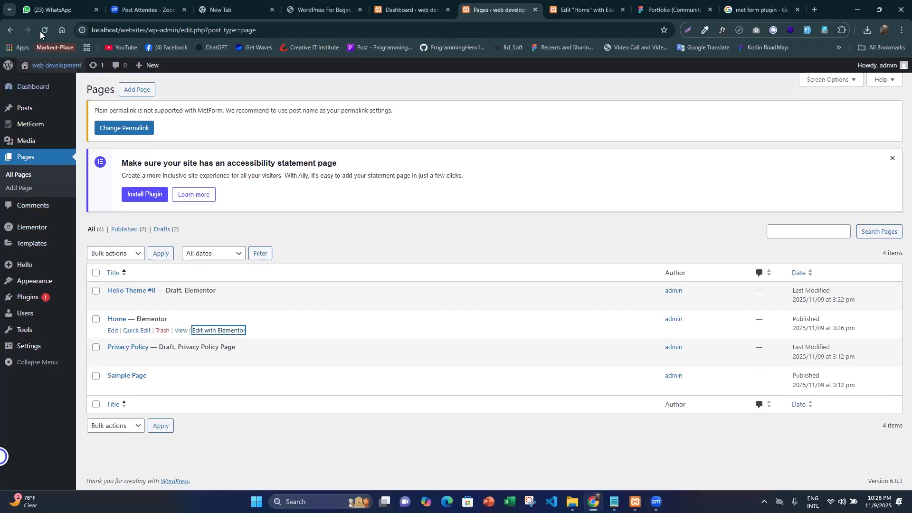
{"action": "key", "text": "F5"}
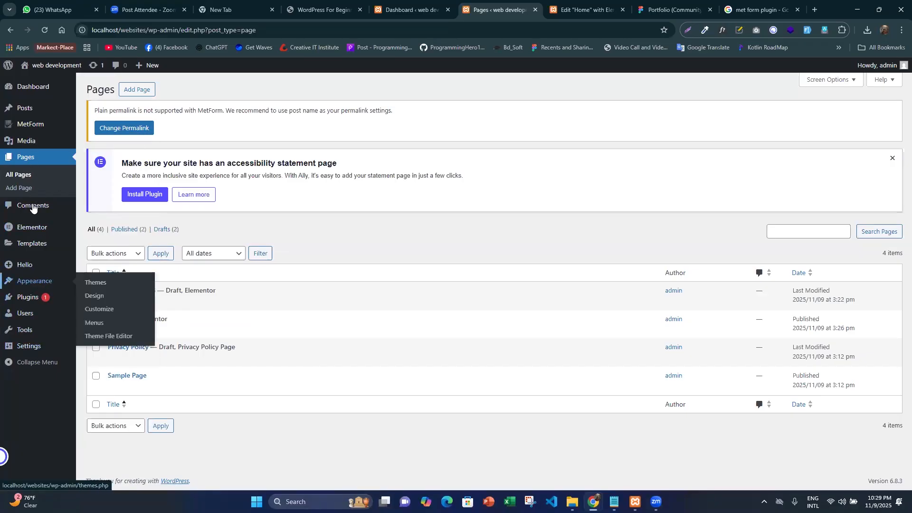
{"action": "left_click", "coordinate": [29, 125]}
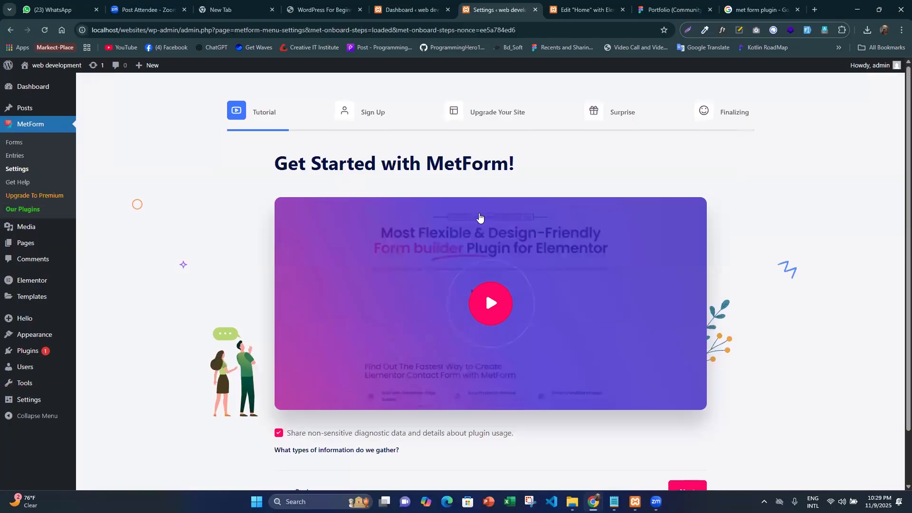
{"action": "scroll", "coordinate": [580, 423], "scroll_direction": "down", "scroll_amount": 1}
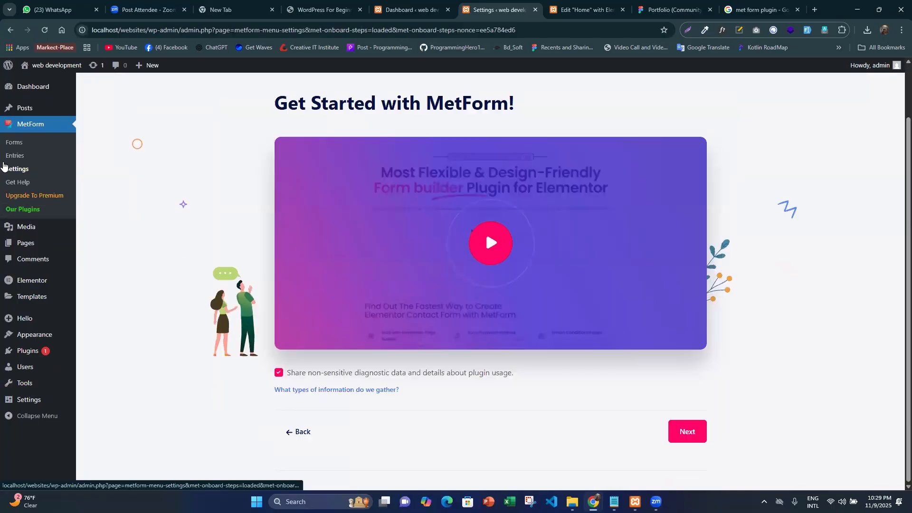
{"action": "left_click", "coordinate": [14, 143]}
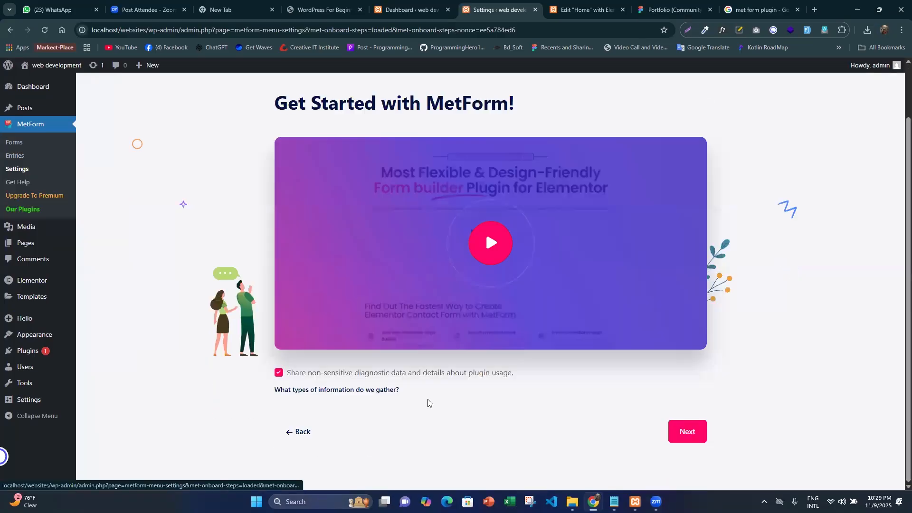
- Complete the MetForm setup without entering an email, unlock all suggested plugins and continue to the MetForm settings
{"action": "left_click", "coordinate": [689, 430]}
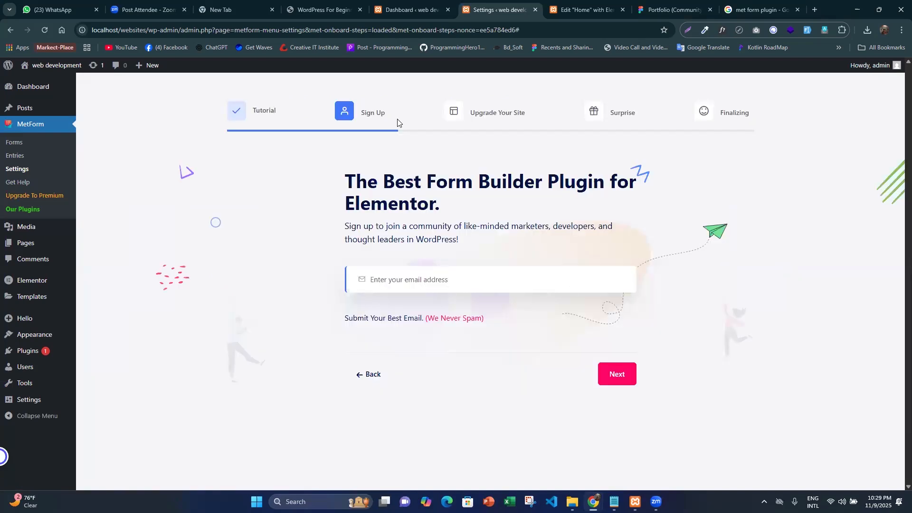
{"action": "left_click", "coordinate": [625, 368]}
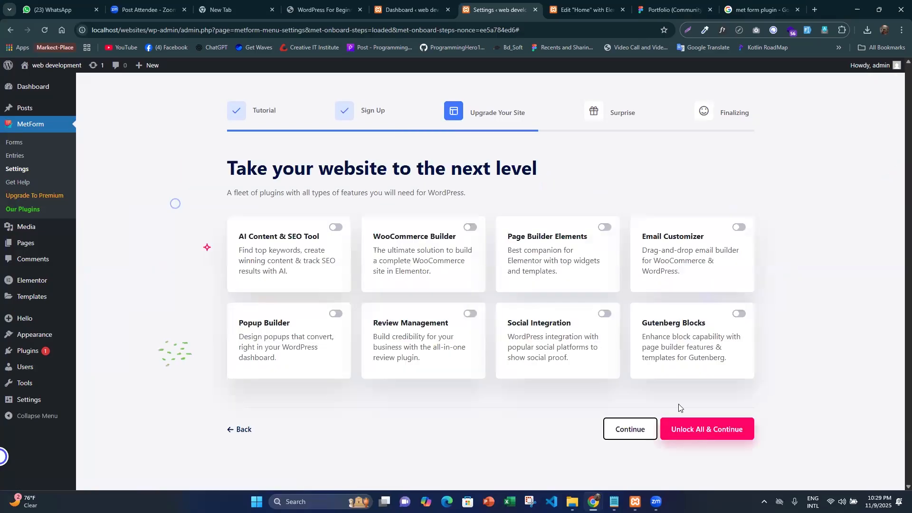
{"action": "left_click", "coordinate": [678, 429]}
{"action": "left_click", "coordinate": [679, 429]}
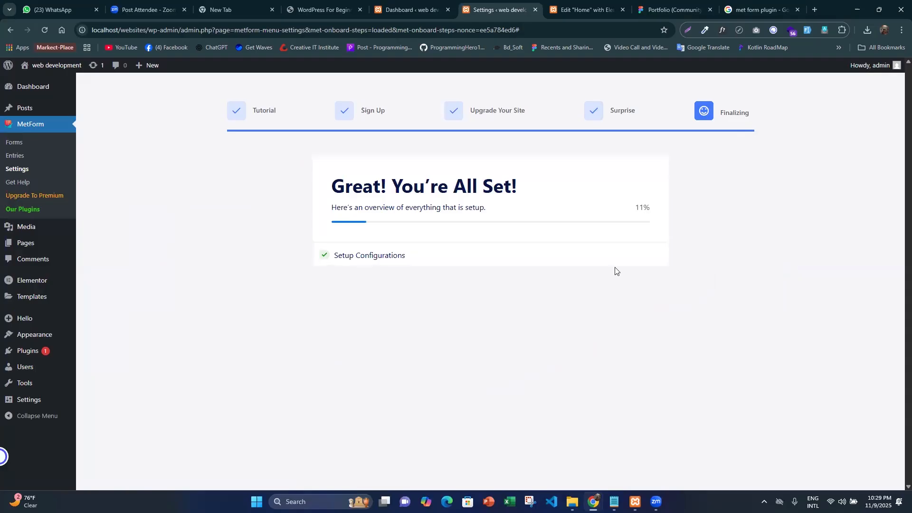
{"action": "triple_click", "coordinate": [376, 180]}
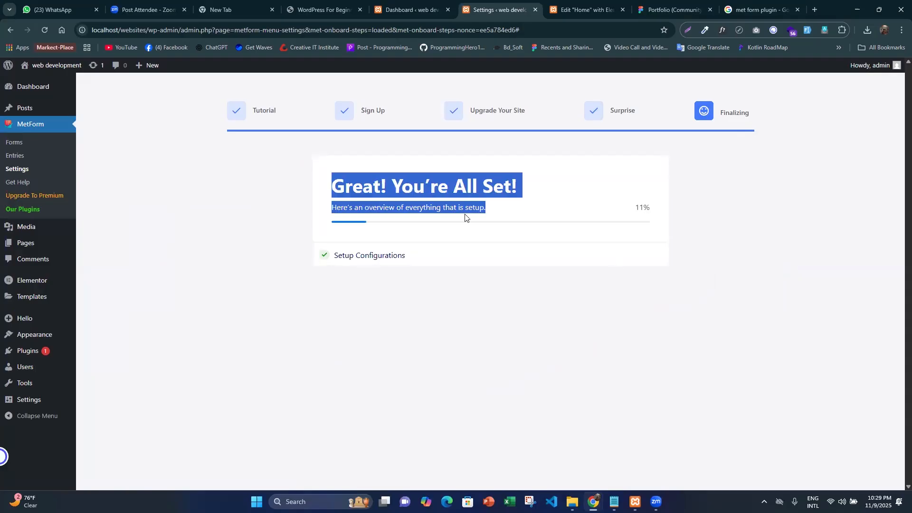
{"action": "left_click", "coordinate": [496, 208]}
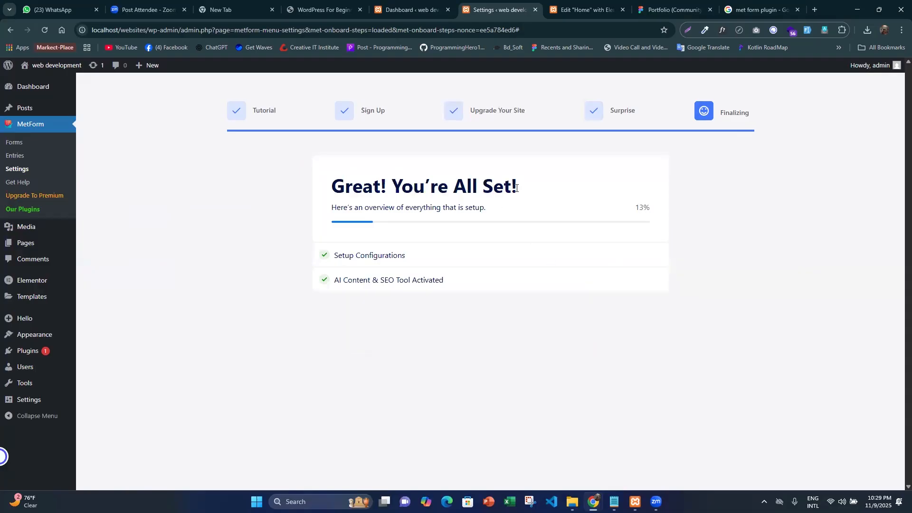
{"action": "left_click_drag", "start_coordinate": [496, 210], "coordinate": [309, 188]}
{"action": "left_click", "coordinate": [570, 9]}
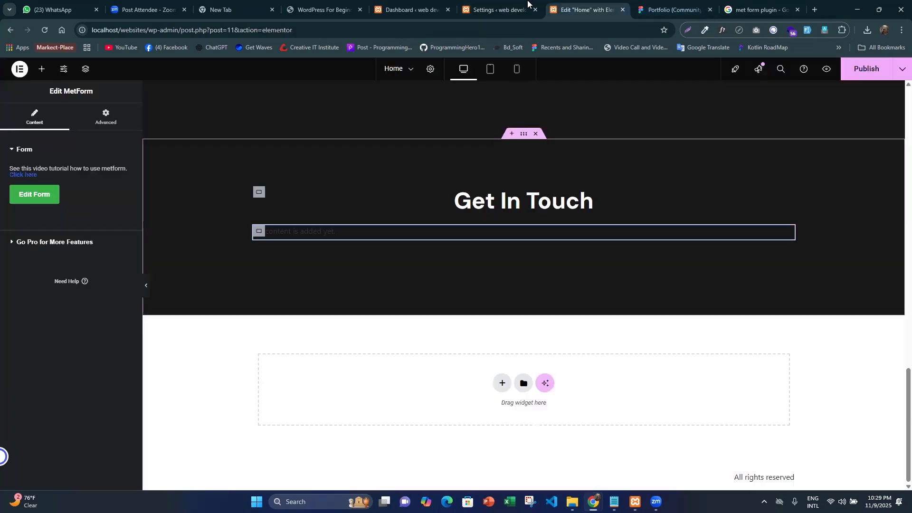
{"action": "left_click", "coordinate": [527, 2]}
{"action": "left_click", "coordinate": [478, 212]}
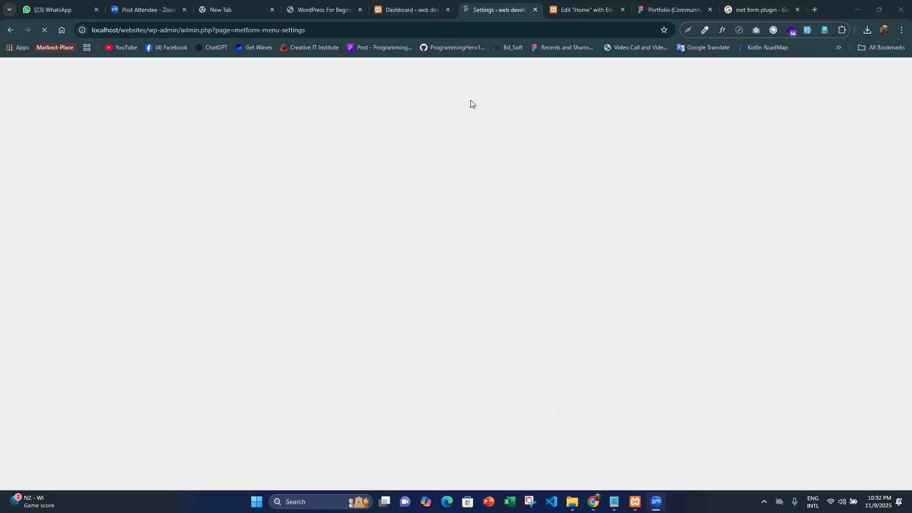
- Look through the Welcome page of the MetForm settings, from the banner down to the rating section
{"action": "left_click", "coordinate": [569, 7]}
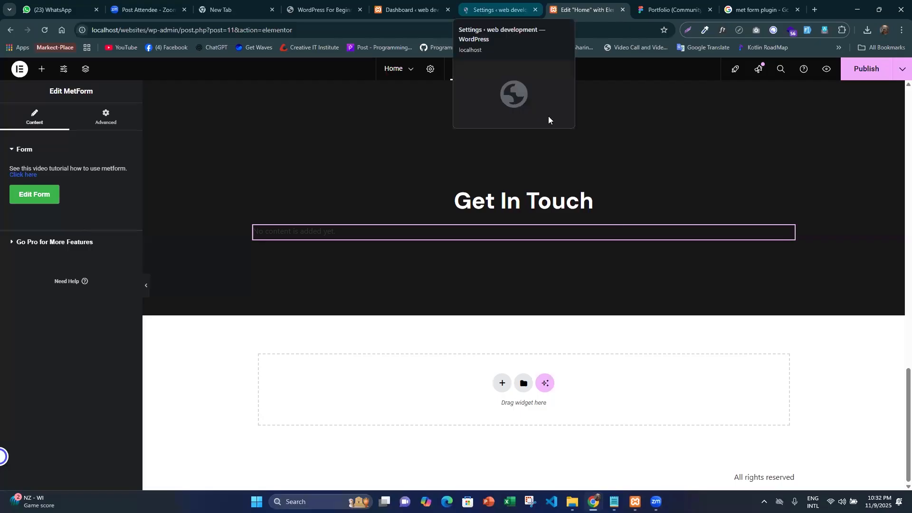
{"action": "left_click", "coordinate": [481, 7]}
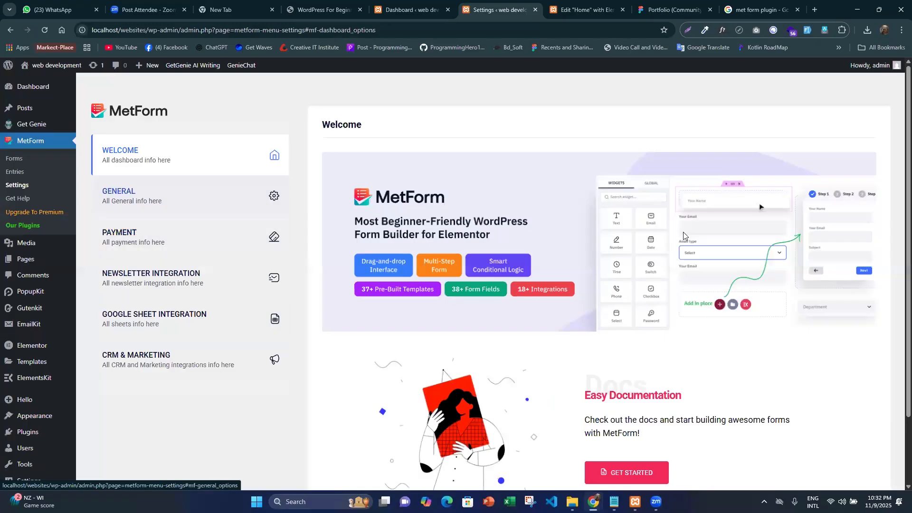
{"action": "scroll", "coordinate": [650, 262], "scroll_direction": "down", "scroll_amount": 5}
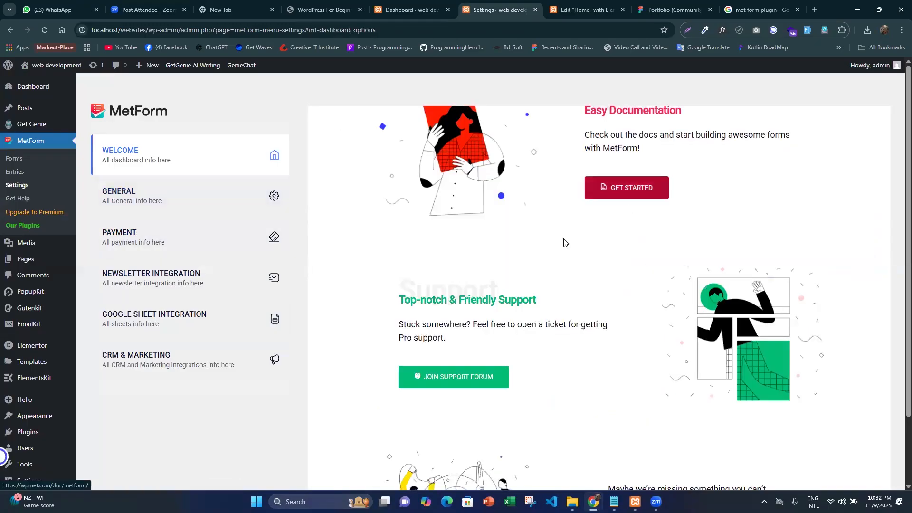
{"action": "scroll", "coordinate": [517, 250], "scroll_direction": "up", "scroll_amount": 3}
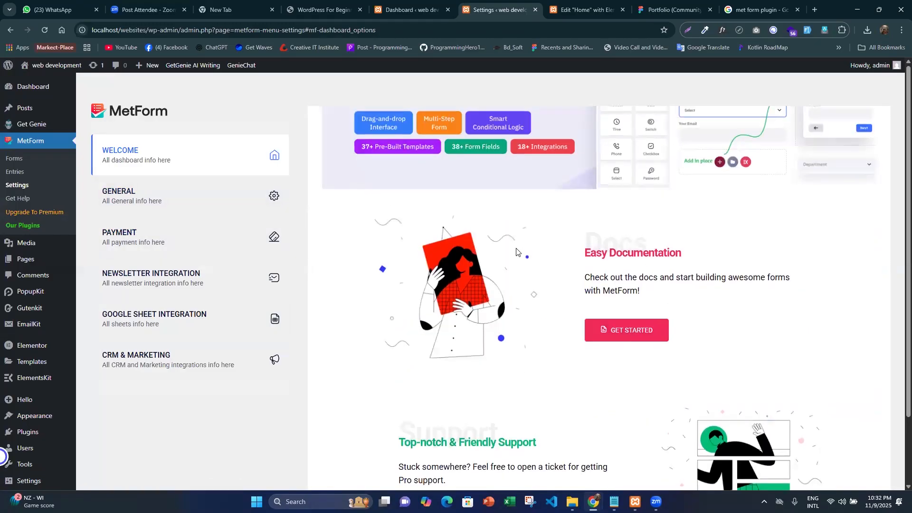
{"action": "scroll", "coordinate": [517, 252], "scroll_direction": "down", "scroll_amount": 2}
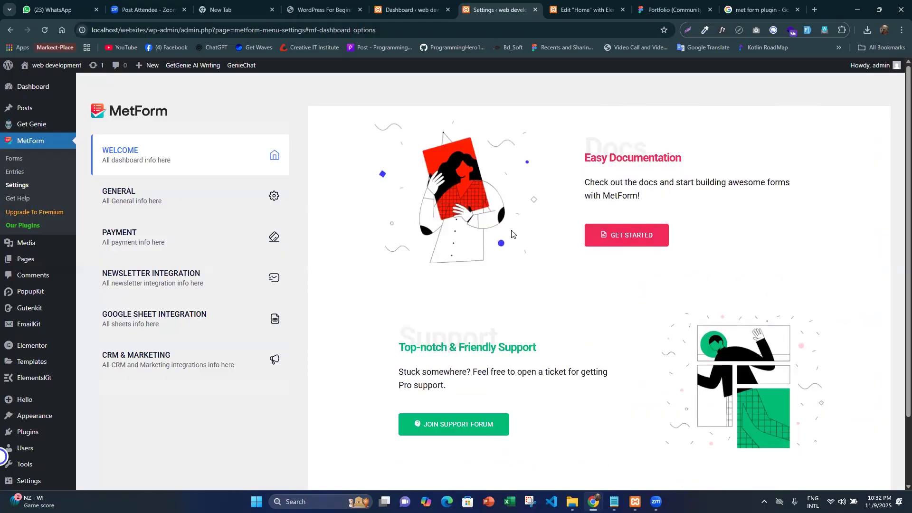
{"action": "scroll", "coordinate": [523, 287], "scroll_direction": "down", "scroll_amount": 6}
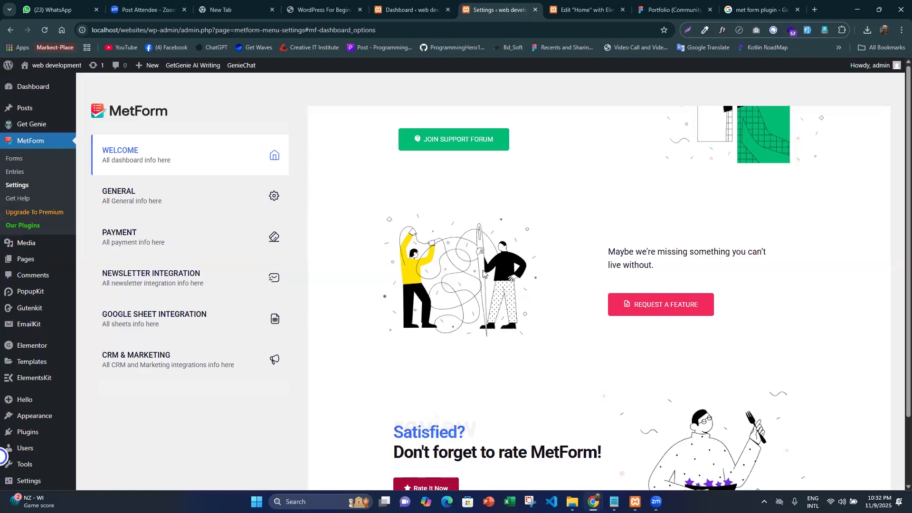
{"action": "scroll", "coordinate": [483, 274], "scroll_direction": "up", "scroll_amount": 8}
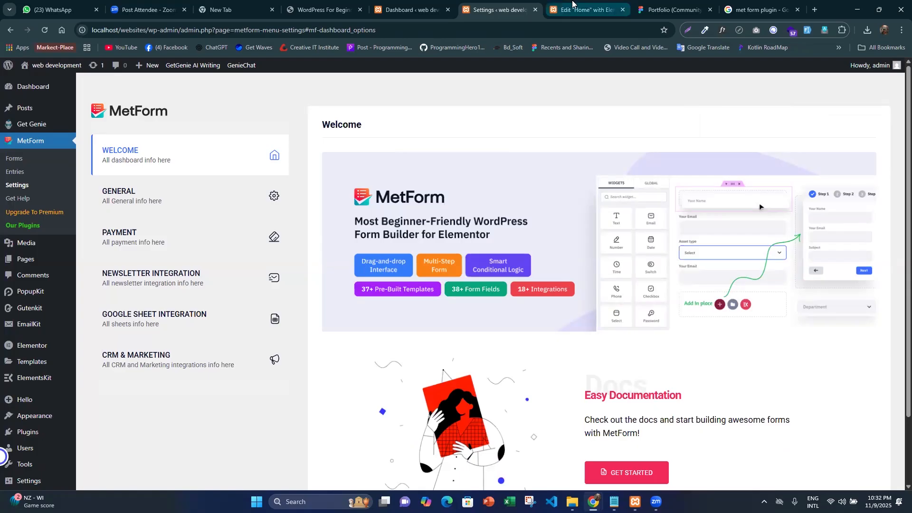
- Compare the Home page's Get In Touch section with the contact form in the Figma portfolio design
{"action": "left_click", "coordinate": [572, 4]}
{"action": "scroll", "coordinate": [542, 304], "scroll_direction": "up", "scroll_amount": 3}
{"action": "scroll", "coordinate": [542, 304], "scroll_direction": "down", "scroll_amount": 3}
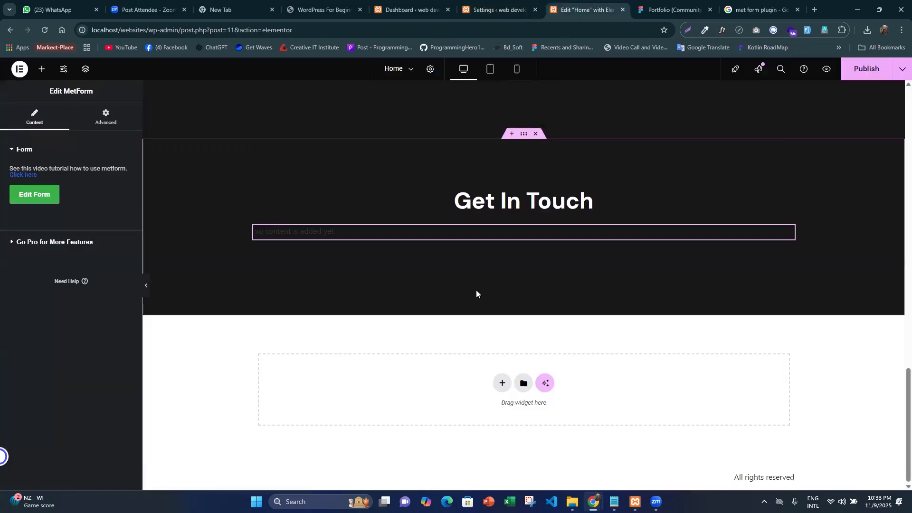
{"action": "left_click", "coordinate": [669, 9]}
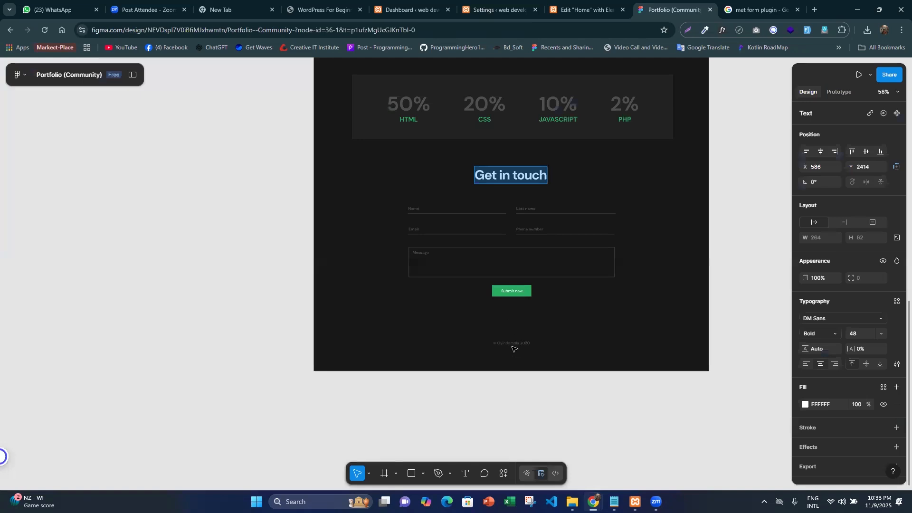
{"action": "scroll", "coordinate": [513, 348], "scroll_direction": "up", "scroll_amount": 3}
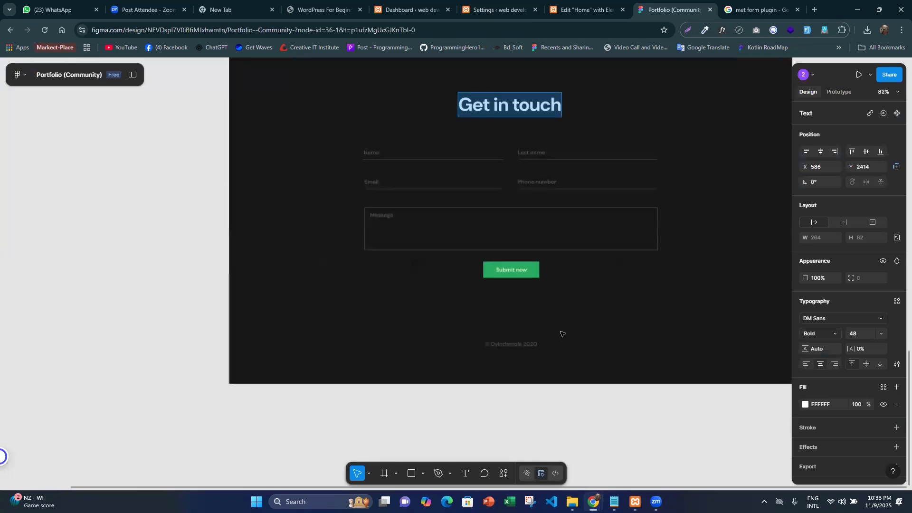
- Switch back to the Home page in Elementor, publish it and review its sections up to the hero
{"action": "left_click", "coordinate": [585, 6]}
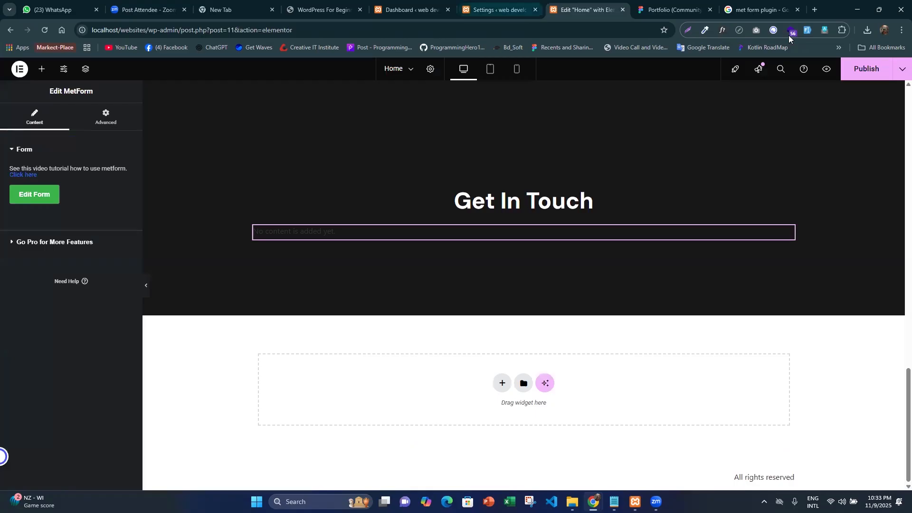
{"action": "left_click", "coordinate": [862, 74]}
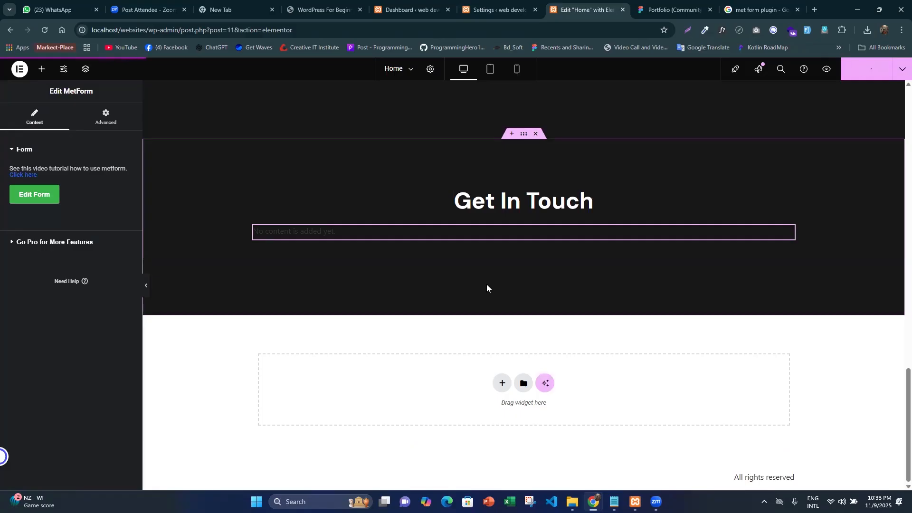
{"action": "scroll", "coordinate": [488, 261], "scroll_direction": "down", "scroll_amount": 8}
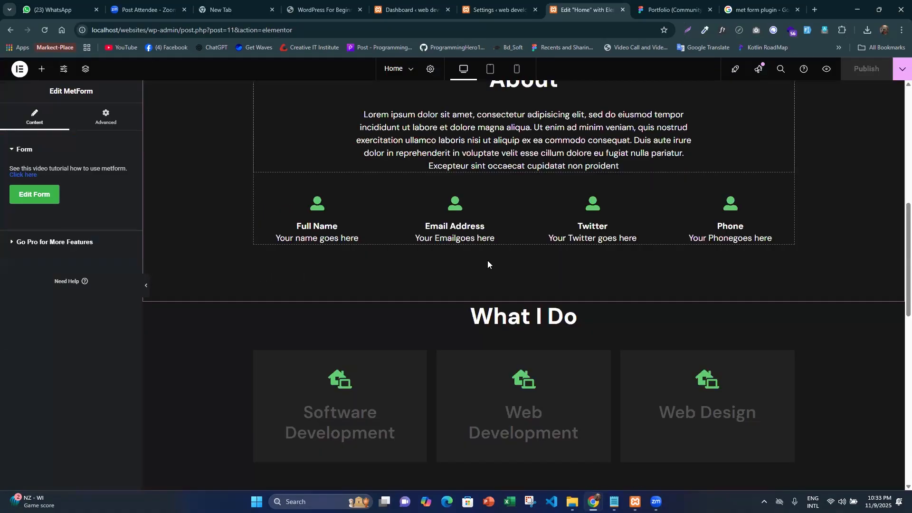
{"action": "scroll", "coordinate": [521, 240], "scroll_direction": "up", "scroll_amount": 8}
{"action": "scroll", "coordinate": [440, 240], "scroll_direction": "up", "scroll_amount": 2}
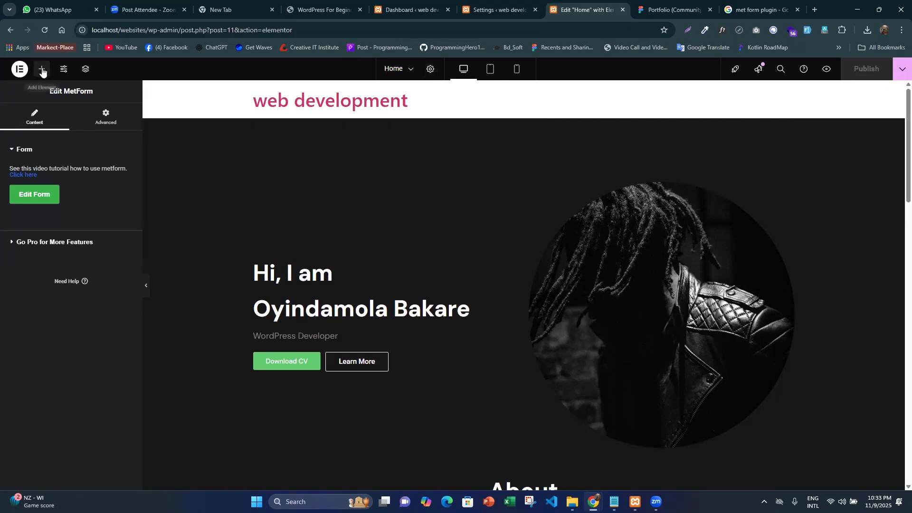
- Open the Site Settings and look through the design system, theme style and settings entries
{"action": "left_click", "coordinate": [63, 72]}
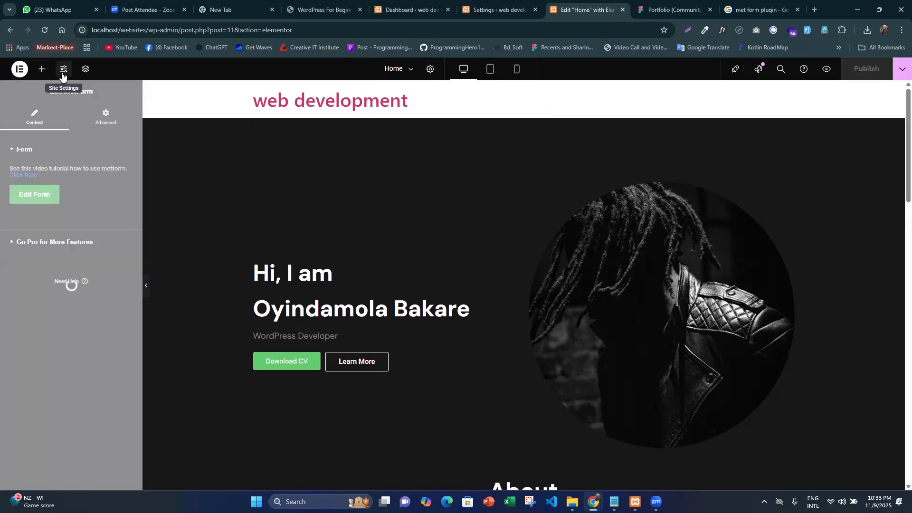
{"action": "left_click", "coordinate": [42, 69]}
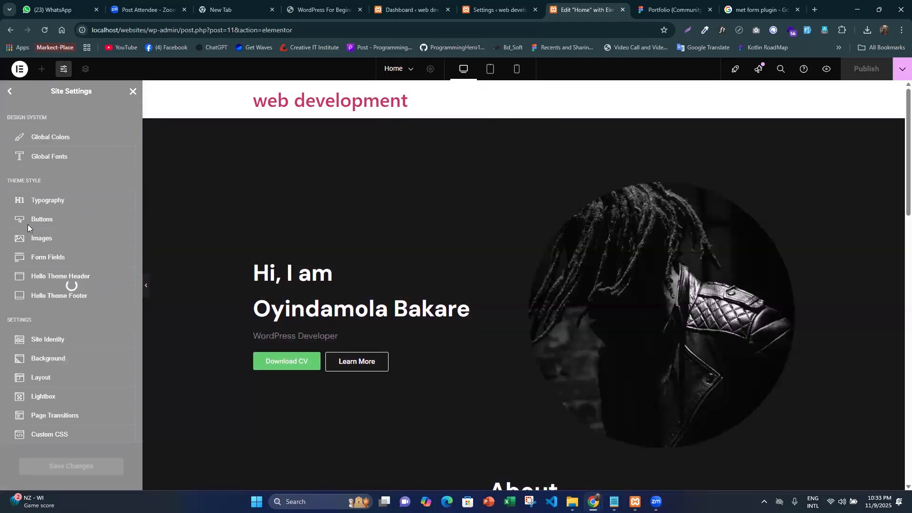
{"action": "scroll", "coordinate": [60, 285], "scroll_direction": "down", "scroll_amount": 2}
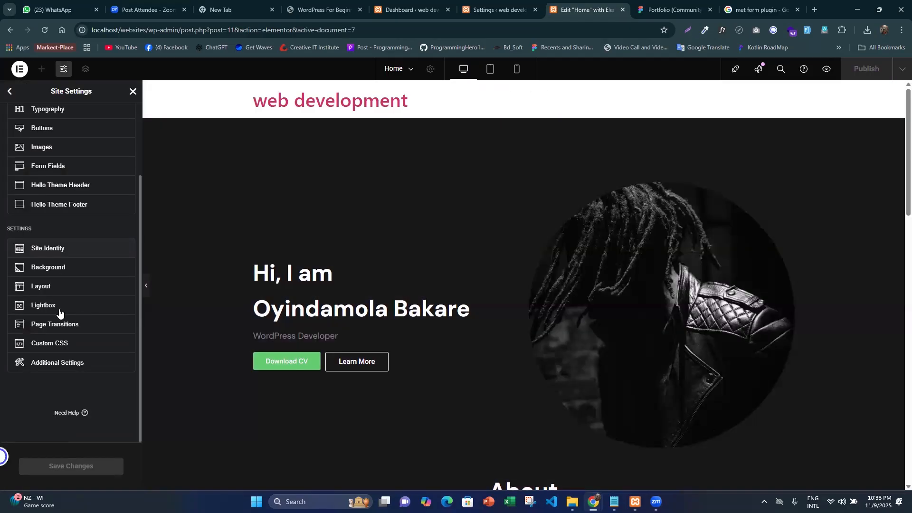
- Open the Layout settings and examine the Breakpoints section, including the list of available active breakpoints
{"action": "left_click", "coordinate": [52, 280]}
{"action": "scroll", "coordinate": [43, 378], "scroll_direction": "down", "scroll_amount": 3}
{"action": "left_click", "coordinate": [43, 375]}
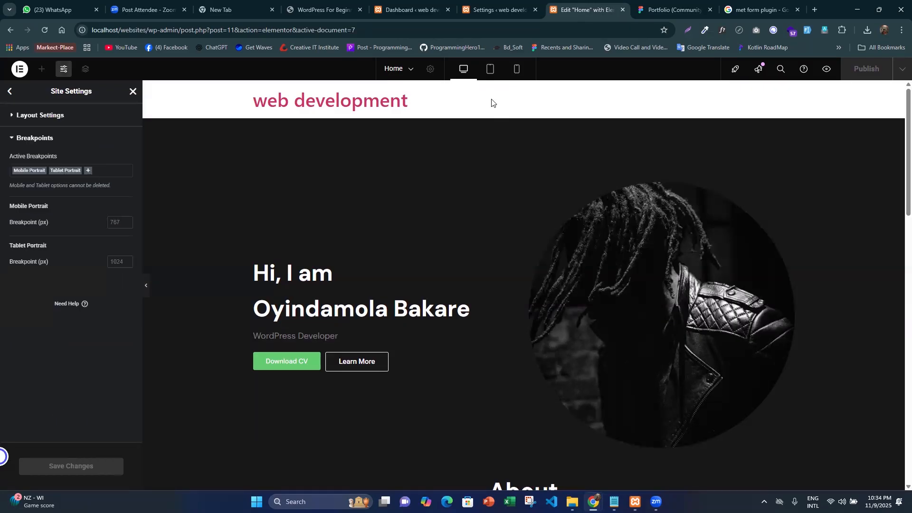
{"action": "left_click", "coordinate": [88, 170]}
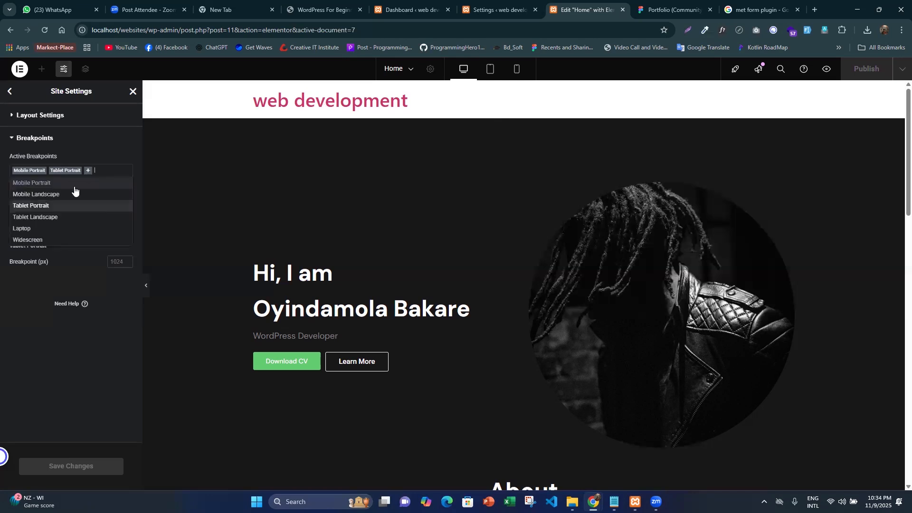
{"action": "left_click", "coordinate": [32, 302]}
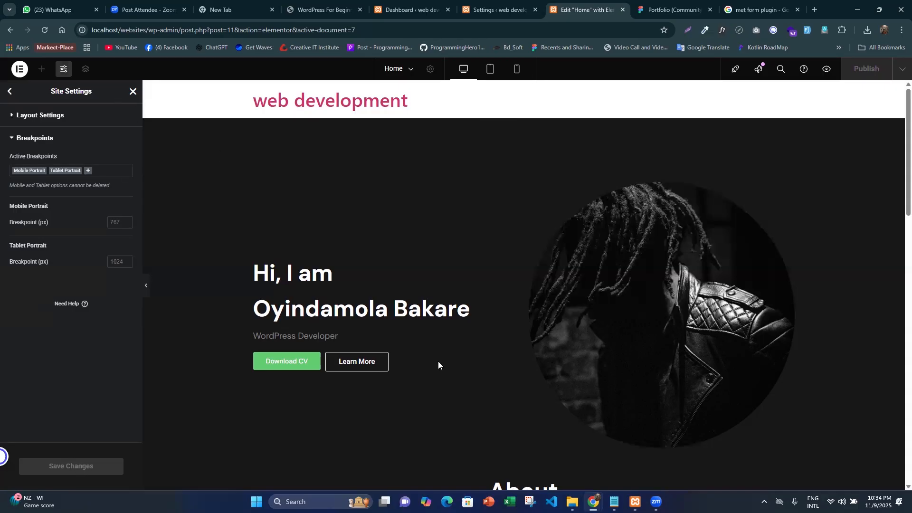
{"action": "scroll", "coordinate": [495, 339], "scroll_direction": "down", "scroll_amount": 2}
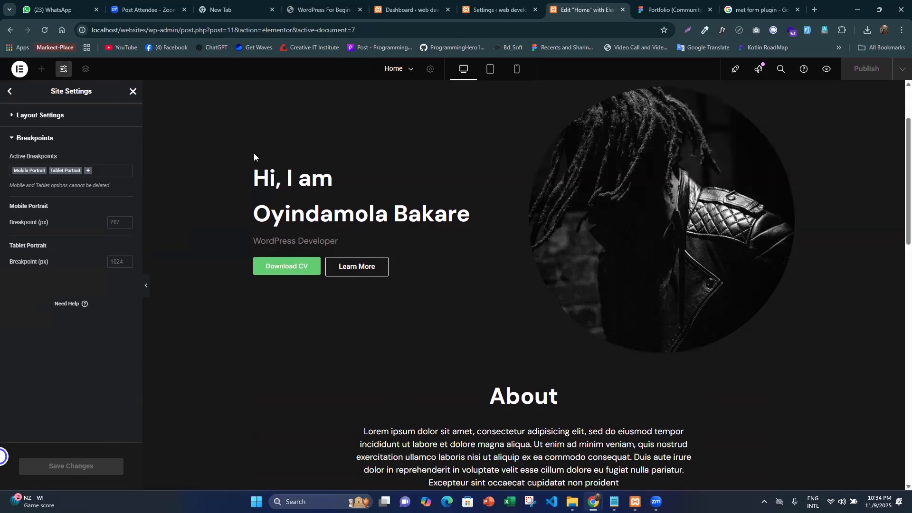
- Leave the Site Settings and review the Home page's sections in the desktop view
{"action": "left_click", "coordinate": [134, 93]}
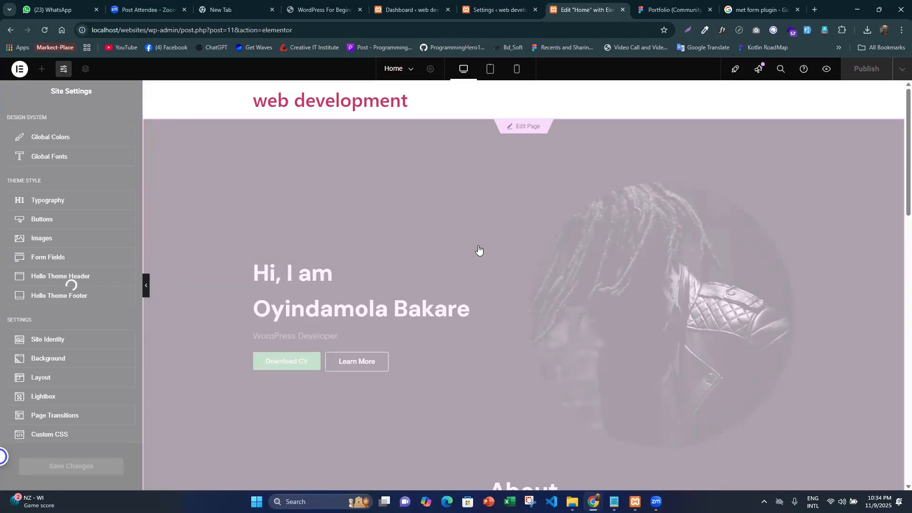
{"action": "scroll", "coordinate": [423, 235], "scroll_direction": "down", "scroll_amount": 10}
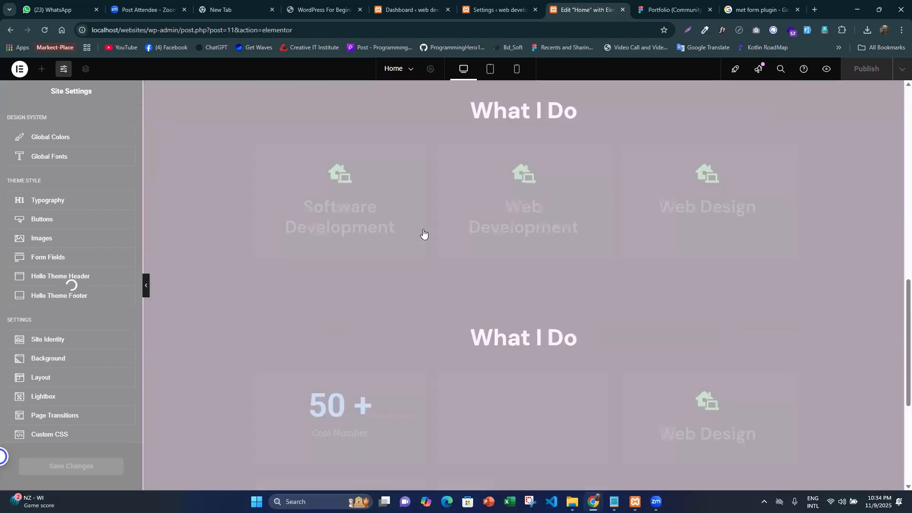
{"action": "scroll", "coordinate": [424, 235], "scroll_direction": "down", "scroll_amount": 4}
{"action": "scroll", "coordinate": [495, 360], "scroll_direction": "up", "scroll_amount": 15}
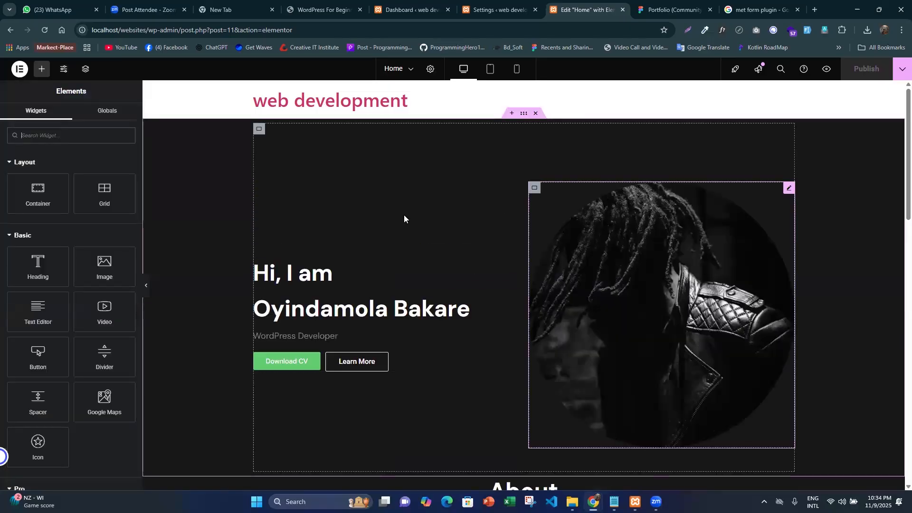
- In the tablet preview, set the hero container's linked column and row gaps to 10 px
{"action": "left_click", "coordinate": [492, 69]}
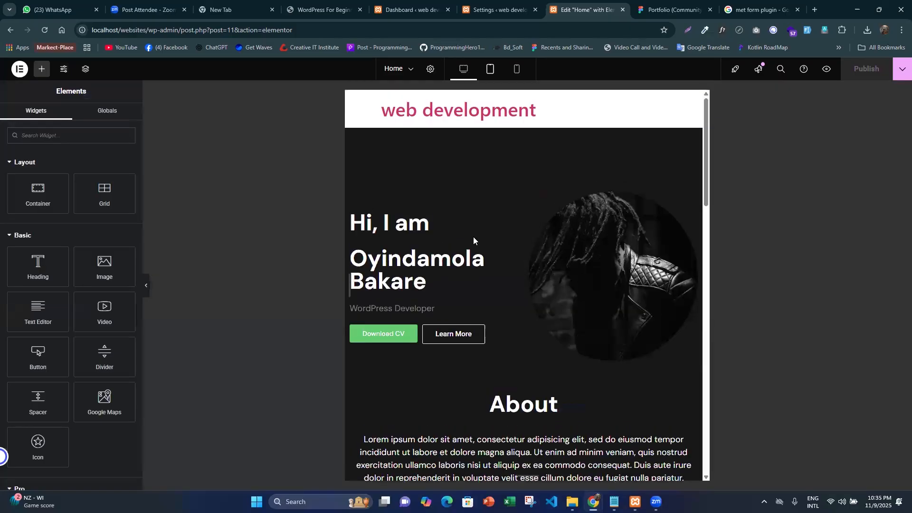
{"action": "scroll", "coordinate": [577, 314], "scroll_direction": "down", "scroll_amount": 2}
{"action": "scroll", "coordinate": [540, 283], "scroll_direction": "up", "scroll_amount": 2}
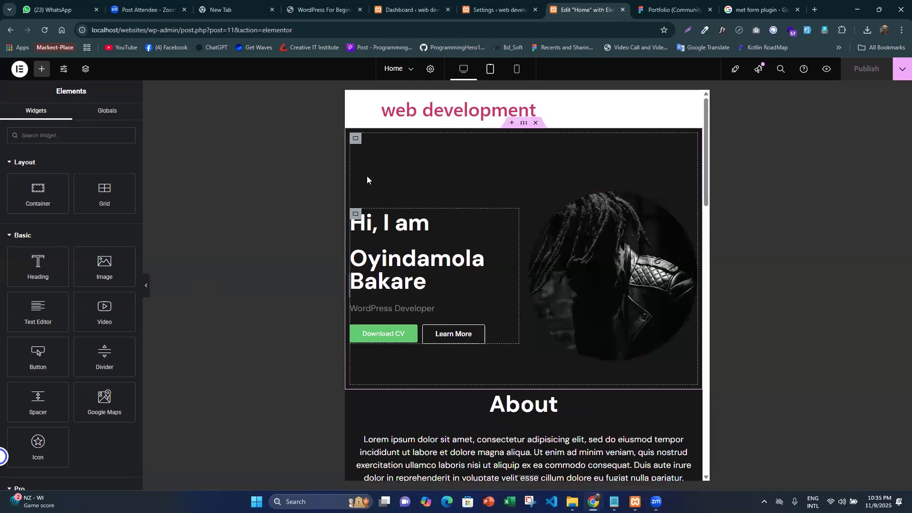
{"action": "left_click", "coordinate": [356, 139]}
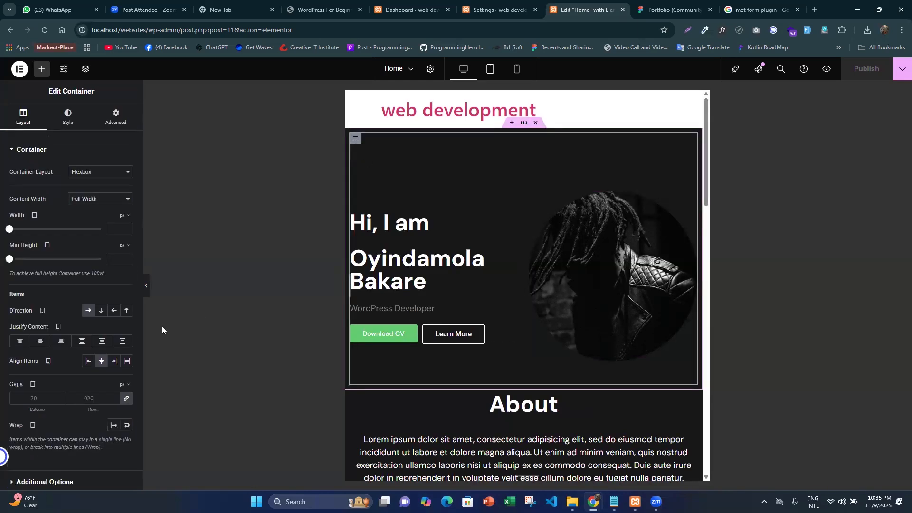
{"action": "left_click", "coordinate": [125, 399]}
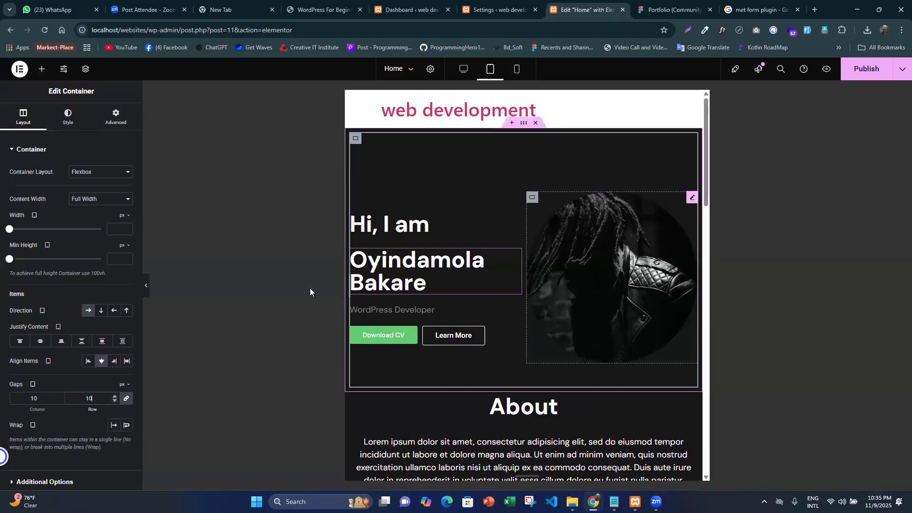
- Unlink the hero container's tablet padding values and set the top padding to 30 px
{"action": "left_click", "coordinate": [113, 115]}
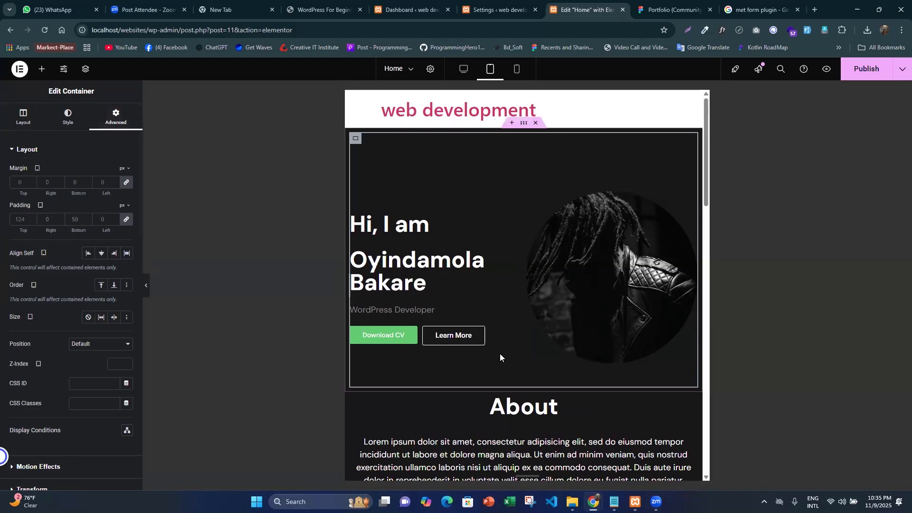
{"action": "scroll", "coordinate": [500, 353], "scroll_direction": "down", "scroll_amount": 1}
{"action": "left_click", "coordinate": [126, 218]}
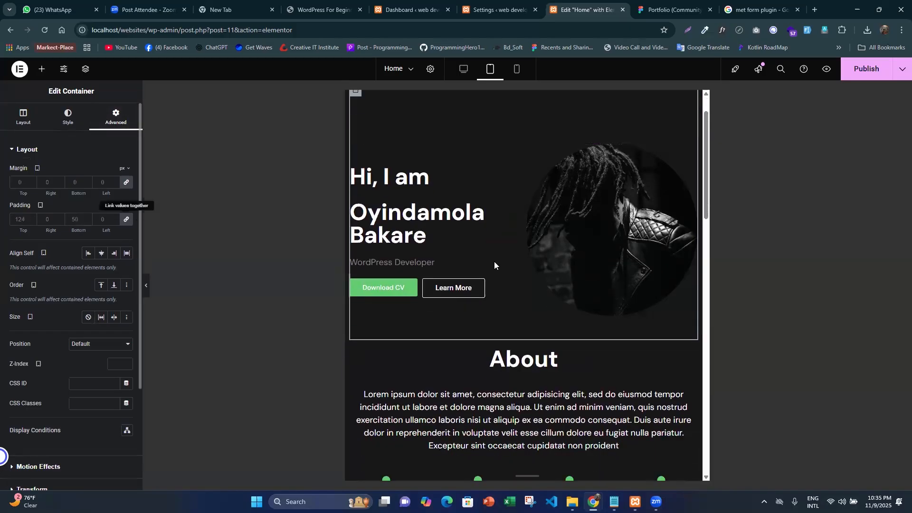
{"action": "left_click", "coordinate": [20, 221]}
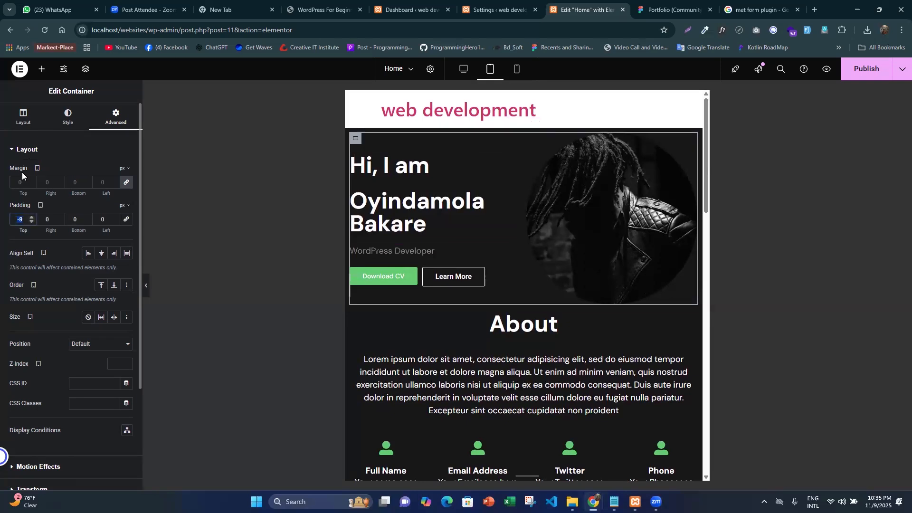
{"action": "type", "text": "30"}
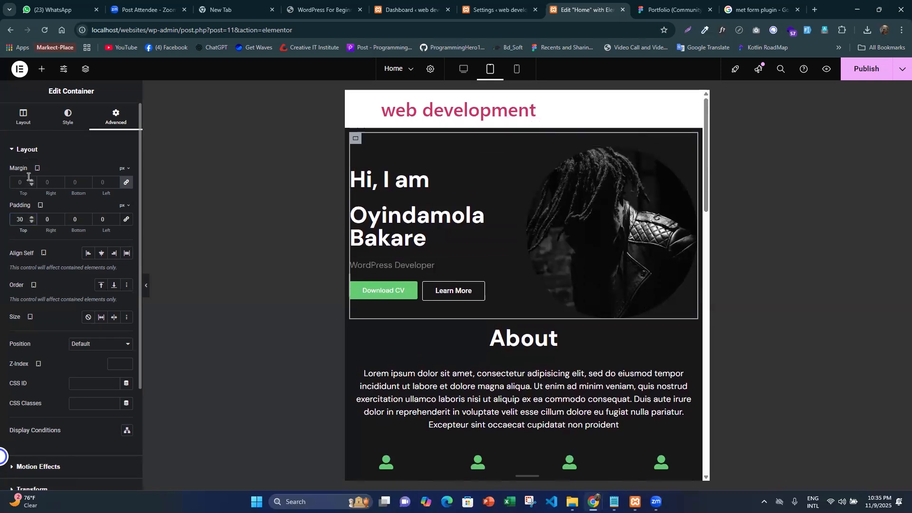
- Set the hero container's top and bottom padding to 50 px for tablet, keeping the left padding at 0
{"action": "left_click", "coordinate": [145, 287]}
{"action": "left_click", "coordinate": [3, 288]}
{"action": "left_click_drag", "start_coordinate": [28, 230], "coordinate": [34, 231]}
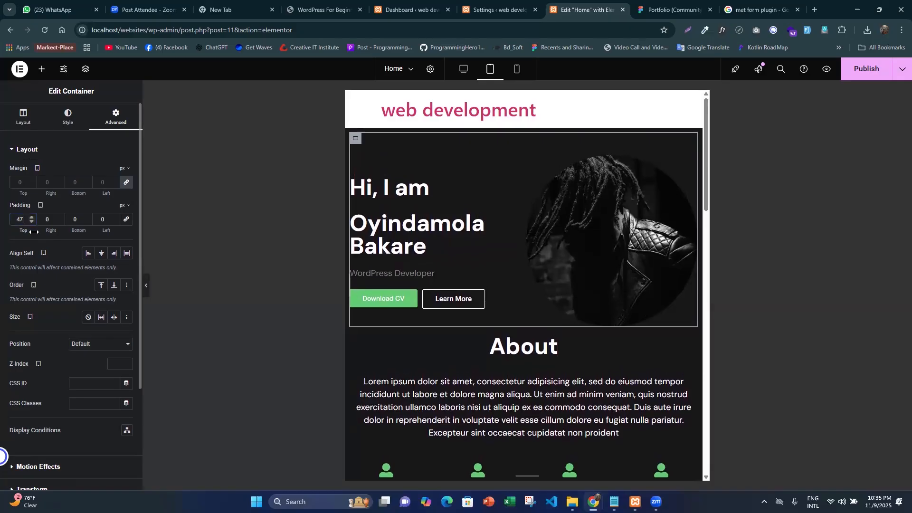
{"action": "left_click", "coordinate": [33, 218]}
{"action": "left_click", "coordinate": [33, 218]}
{"action": "left_click", "coordinate": [33, 218]}
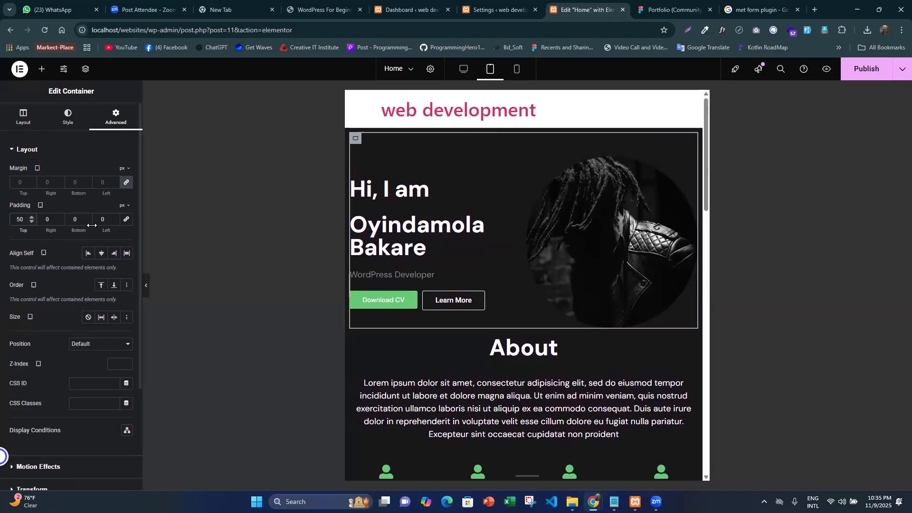
{"action": "double_click", "coordinate": [72, 219]}
{"action": "type", "text": "50"}
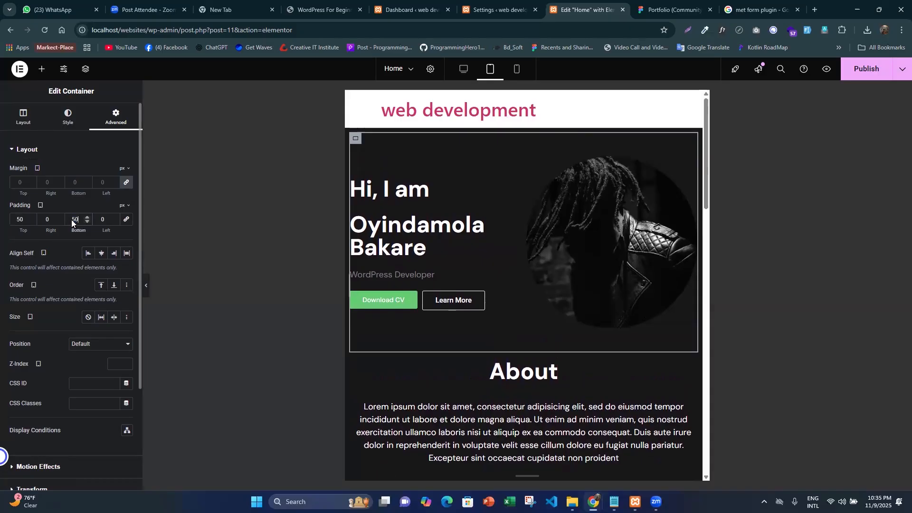
{"action": "left_click", "coordinate": [100, 217]}
{"action": "type", "text": "1"}
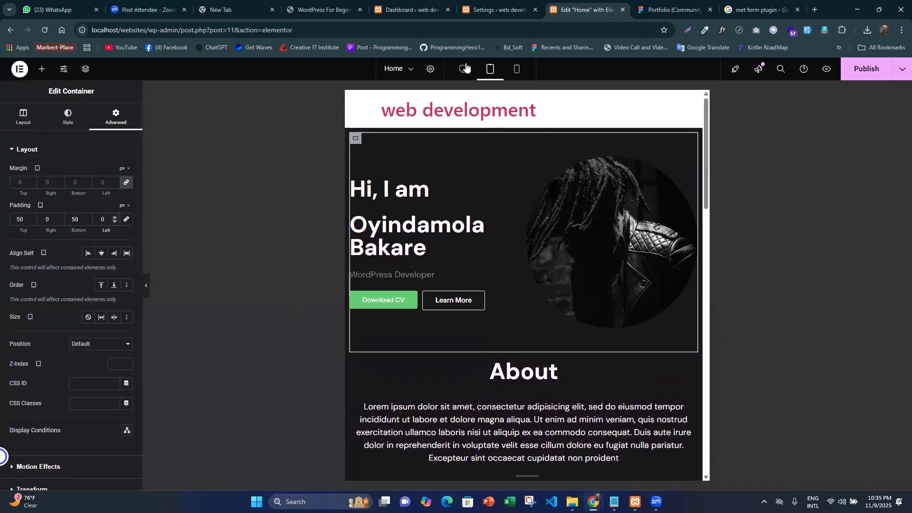
- In the desktop view, set the hero container's right and left padding to 15 px
{"action": "left_click", "coordinate": [458, 69]}
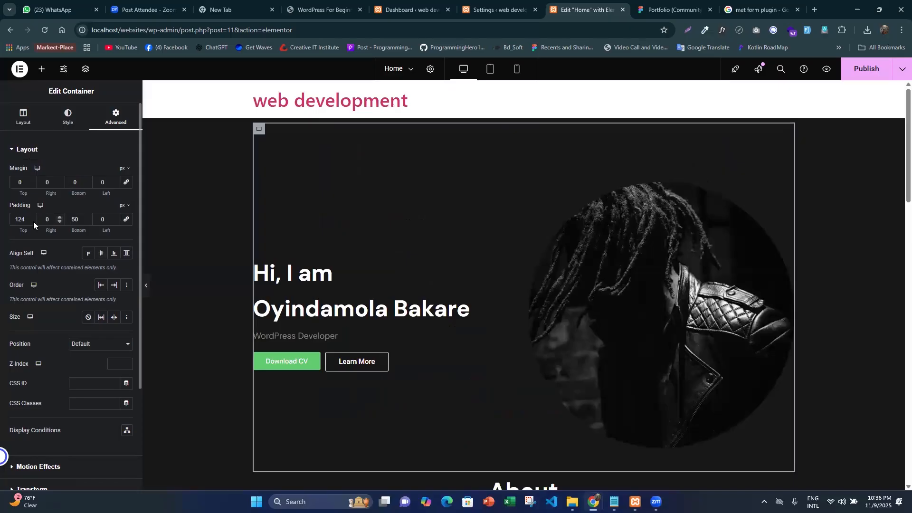
{"action": "type", "text": "15"}
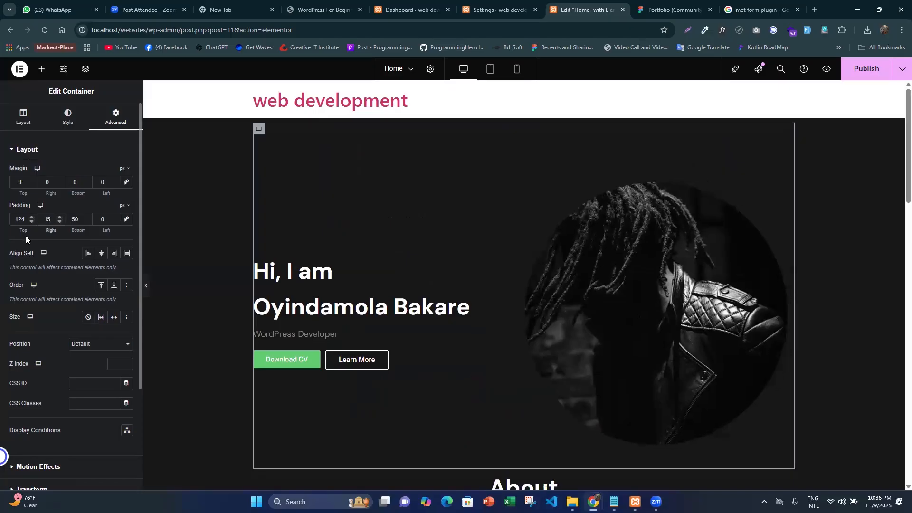
{"action": "double_click", "coordinate": [98, 219]}
{"action": "type", "text": "15"}
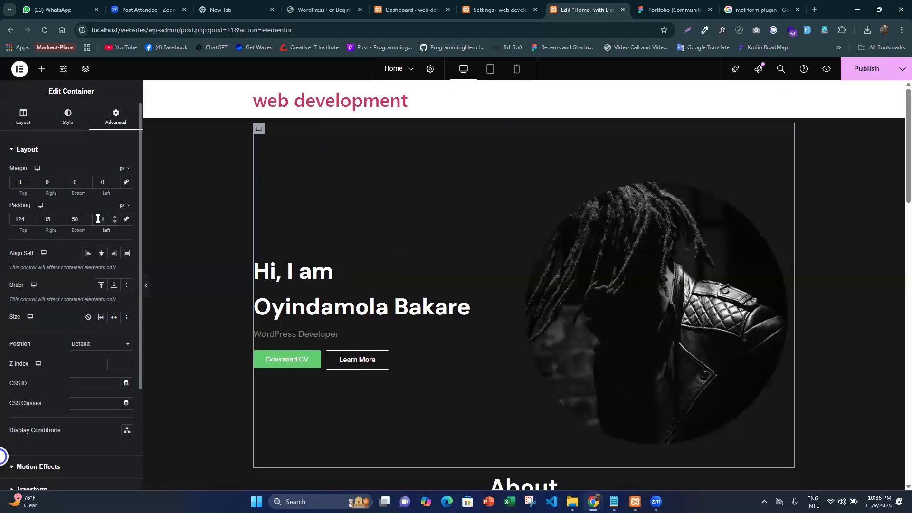
- In the tablet preview, set the hero container's right and left padding to 15 px
{"action": "left_click", "coordinate": [489, 72]}
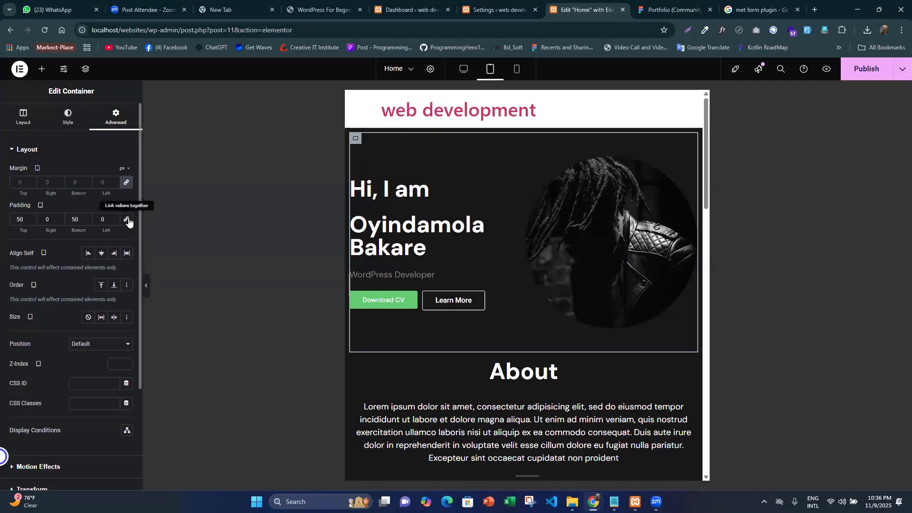
{"action": "left_click", "coordinate": [53, 222]}
{"action": "type", "text": "15"}
{"action": "left_click", "coordinate": [102, 219]}
{"action": "type", "text": "15"}
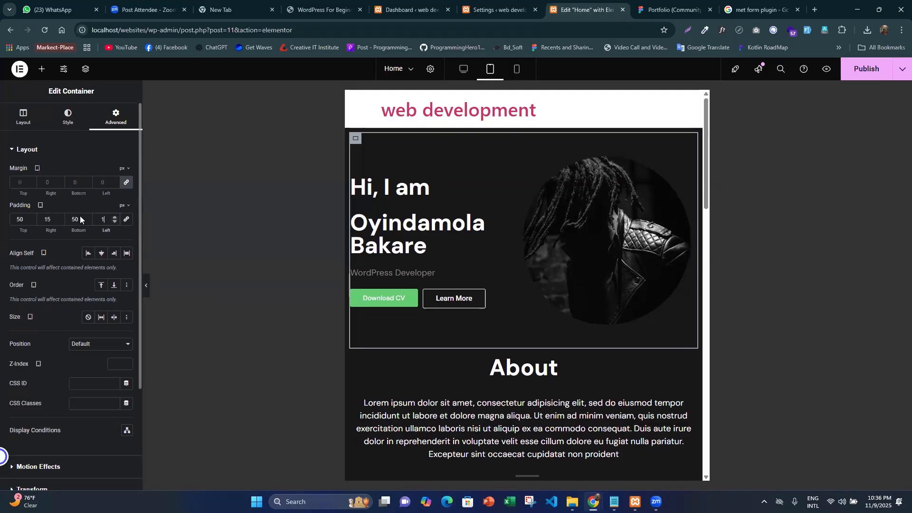
{"action": "left_click", "coordinate": [147, 286]}
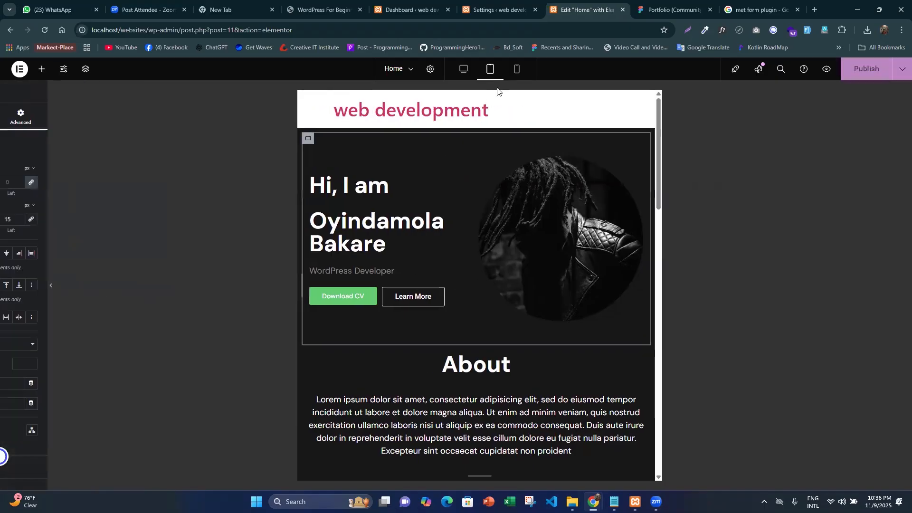
- Switch to the mobile preview and examine the layout of the hero section
{"action": "left_click", "coordinate": [517, 72]}
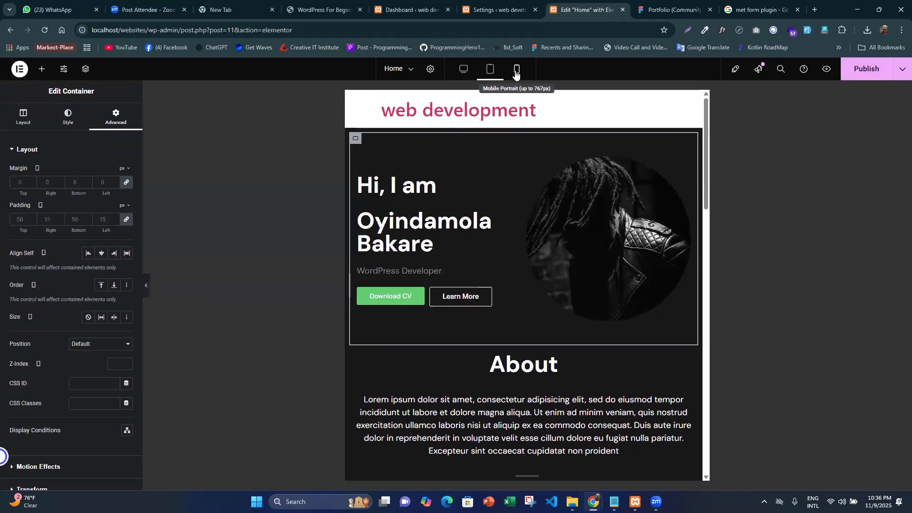
{"action": "scroll", "coordinate": [521, 323], "scroll_direction": "down", "scroll_amount": 4}
{"action": "scroll", "coordinate": [522, 321], "scroll_direction": "up", "scroll_amount": 2}
{"action": "scroll", "coordinate": [521, 319], "scroll_direction": "up", "scroll_amount": 2}
{"action": "scroll", "coordinate": [536, 279], "scroll_direction": "down", "scroll_amount": 1}
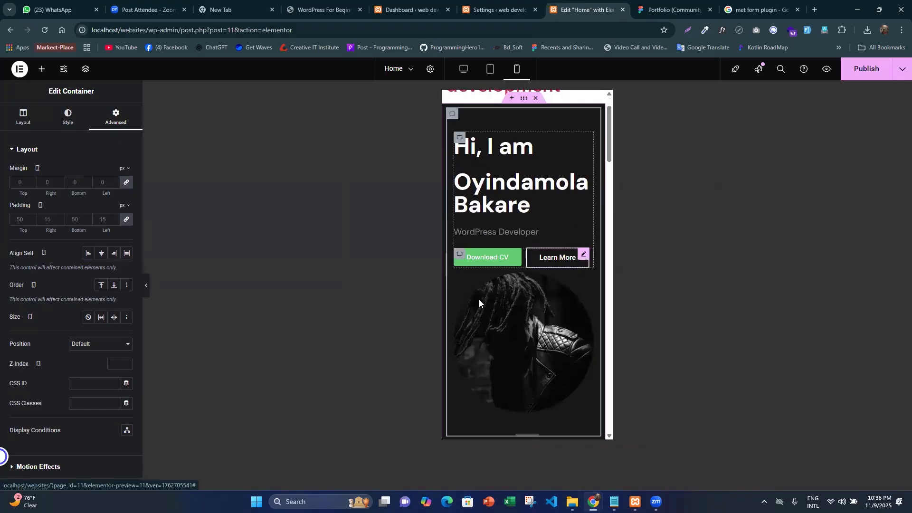
{"action": "scroll", "coordinate": [494, 214], "scroll_direction": "up", "scroll_amount": 1}
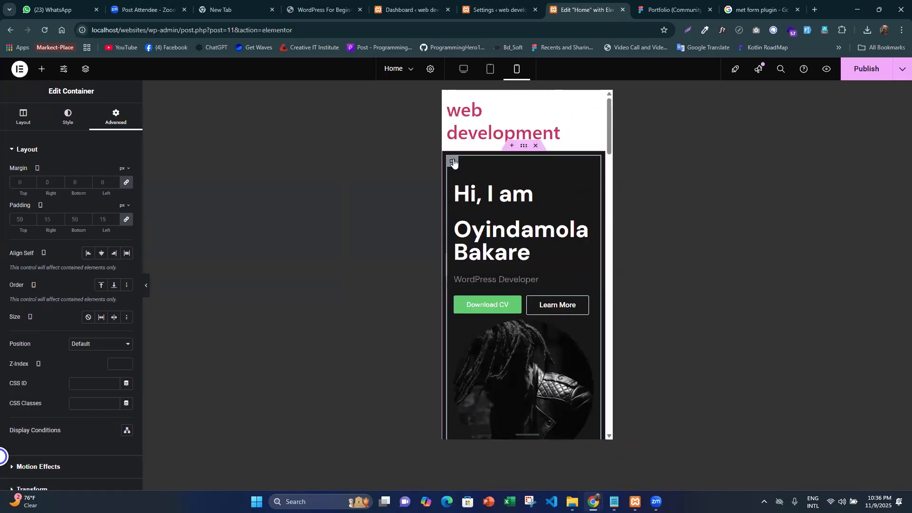
- Set the hero container's items to wrap on mobile and check the section in the mobile preview
{"action": "left_click", "coordinate": [17, 124]}
{"action": "scroll", "coordinate": [97, 265], "scroll_direction": "down", "scroll_amount": 2}
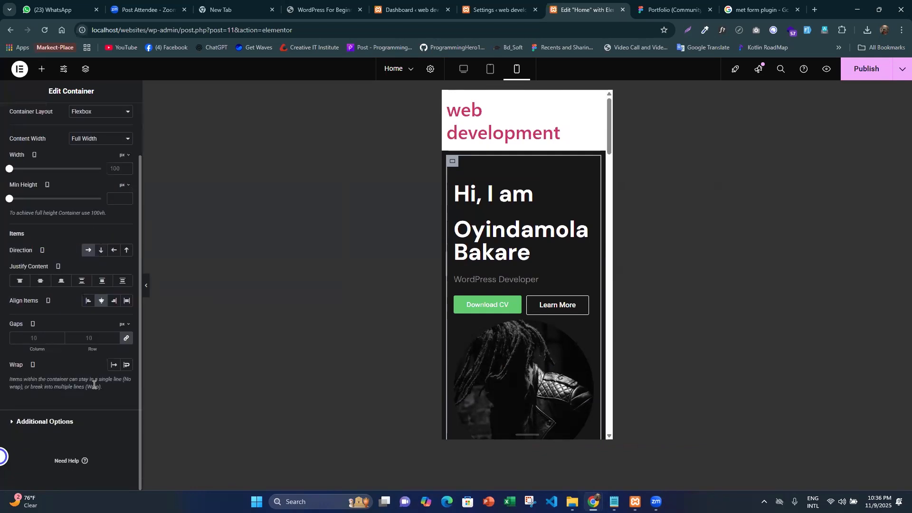
{"action": "left_click", "coordinate": [126, 365]}
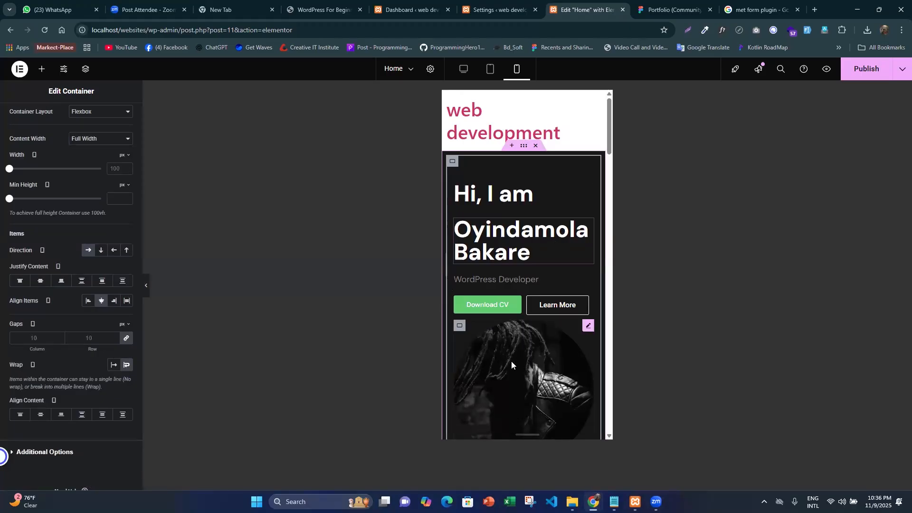
{"action": "scroll", "coordinate": [532, 366], "scroll_direction": "down", "scroll_amount": 3}
{"action": "scroll", "coordinate": [534, 371], "scroll_direction": "up", "scroll_amount": 3}
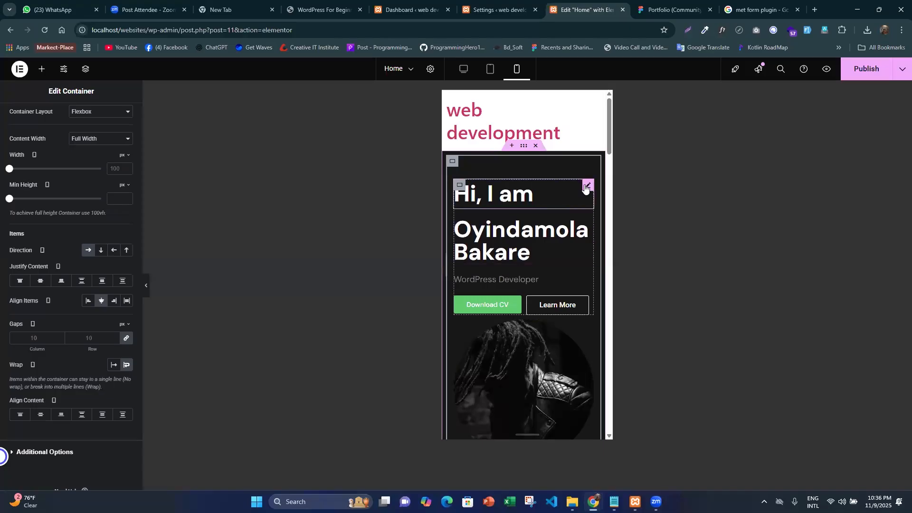
{"action": "left_click", "coordinate": [147, 285]}
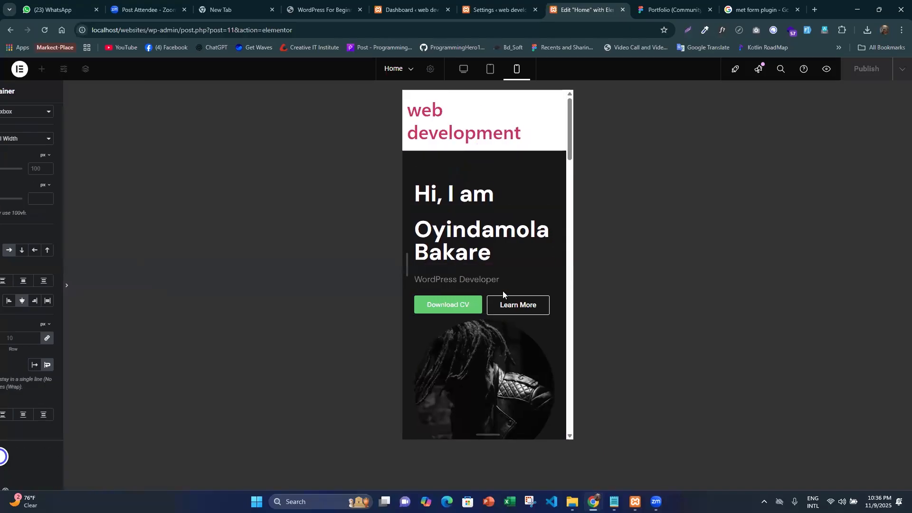
{"action": "scroll", "coordinate": [503, 291], "scroll_direction": "down", "scroll_amount": 4}
{"action": "scroll", "coordinate": [476, 322], "scroll_direction": "up", "scroll_amount": 5}
{"action": "left_click", "coordinate": [4, 285]}
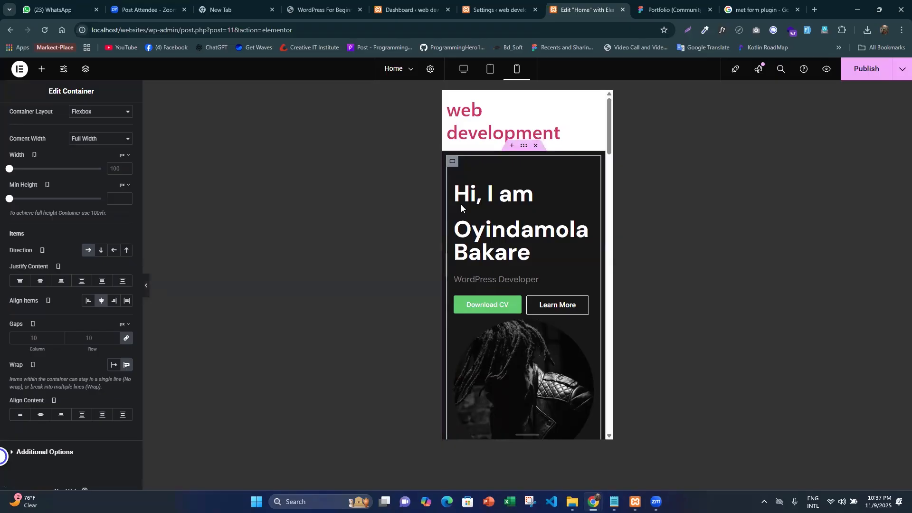
- Set the mobile font size of the "Hi, I am" heading to 30 px
{"action": "left_click", "coordinate": [588, 186]}
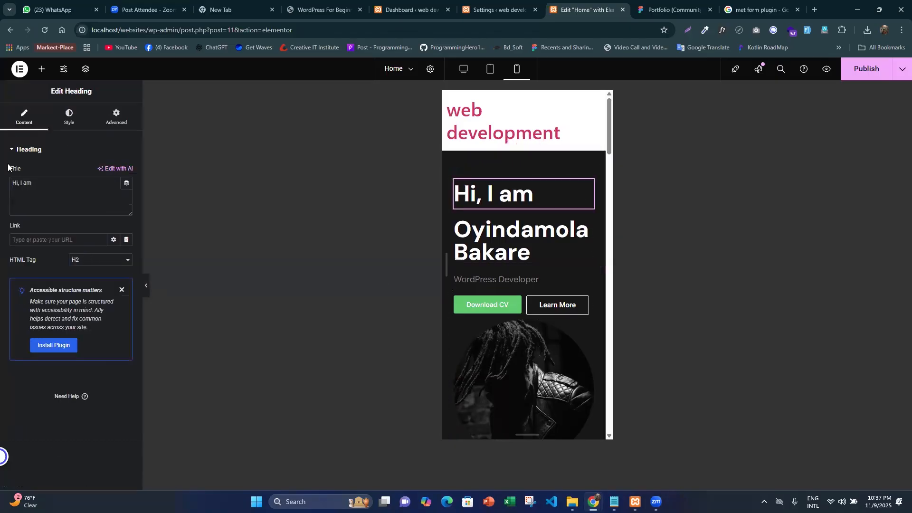
{"action": "left_click", "coordinate": [77, 117]}
{"action": "left_click", "coordinate": [127, 198]}
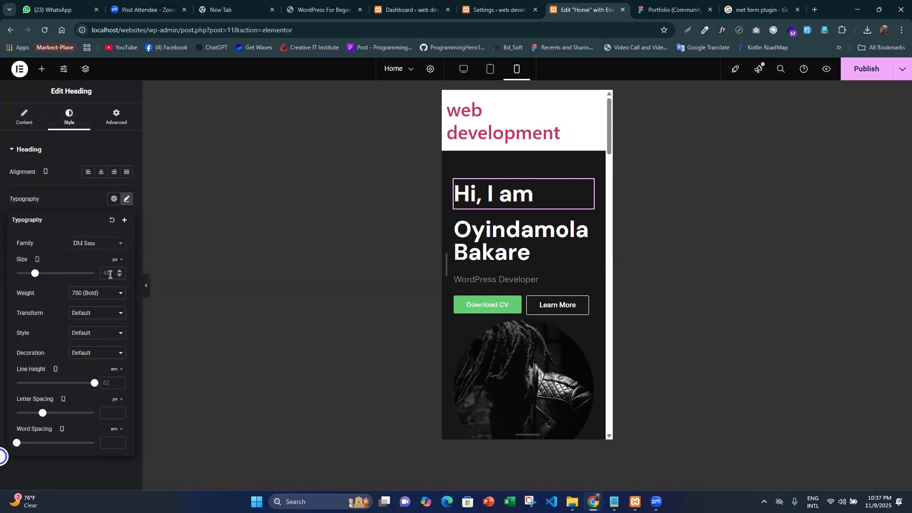
{"action": "left_click", "coordinate": [110, 272]}
{"action": "type", "text": "30"}
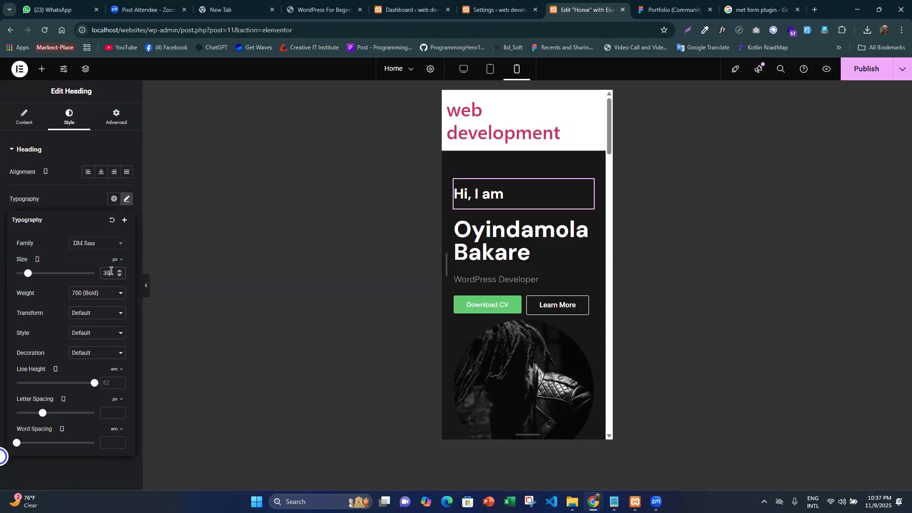
- Increase the mobile font size of the "Hi, I am" heading to 35 px
{"action": "key", "text": "Up"}
{"action": "key", "text": "Up"}
{"action": "key", "text": "Up"}
{"action": "key", "text": "Up"}
{"action": "key", "text": "Up"}
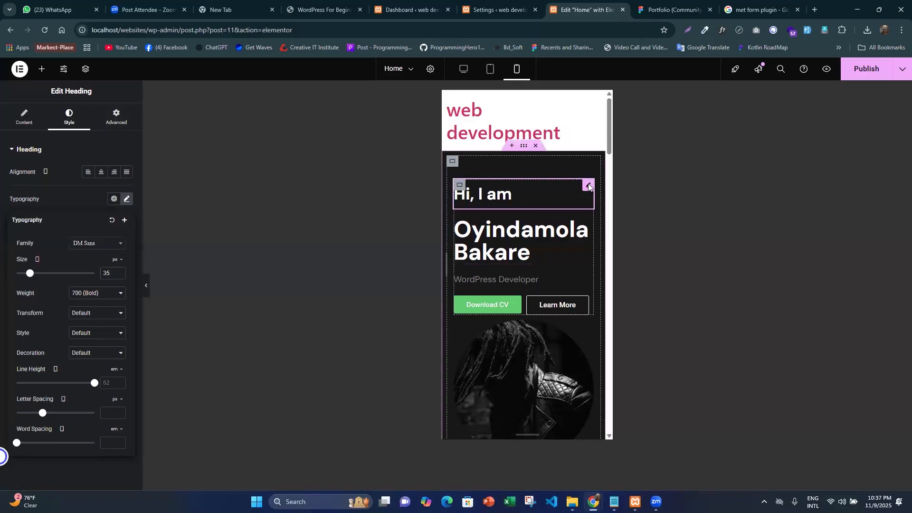
- Copy the style of the "Hi, I am" heading and paste it onto the name heading below it
{"action": "right_click", "coordinate": [589, 186]}
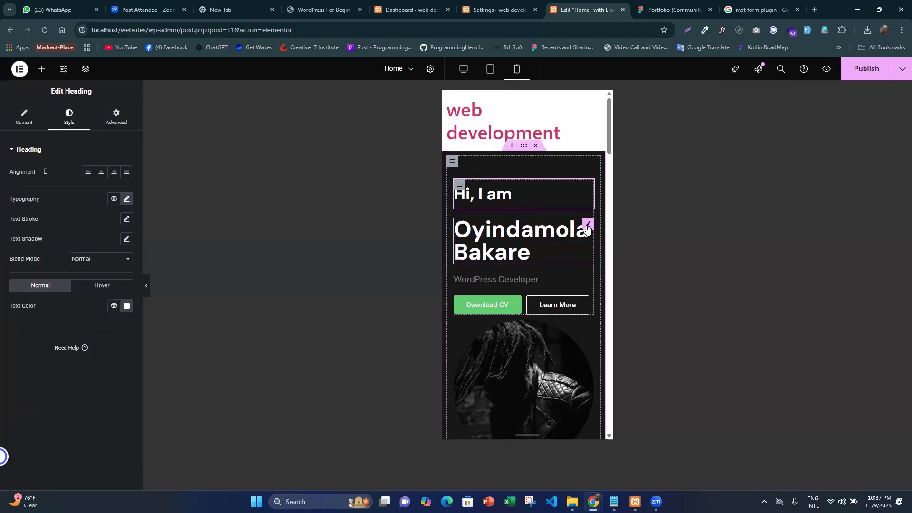
{"action": "right_click", "coordinate": [588, 230]}
{"action": "left_click", "coordinate": [613, 307]}
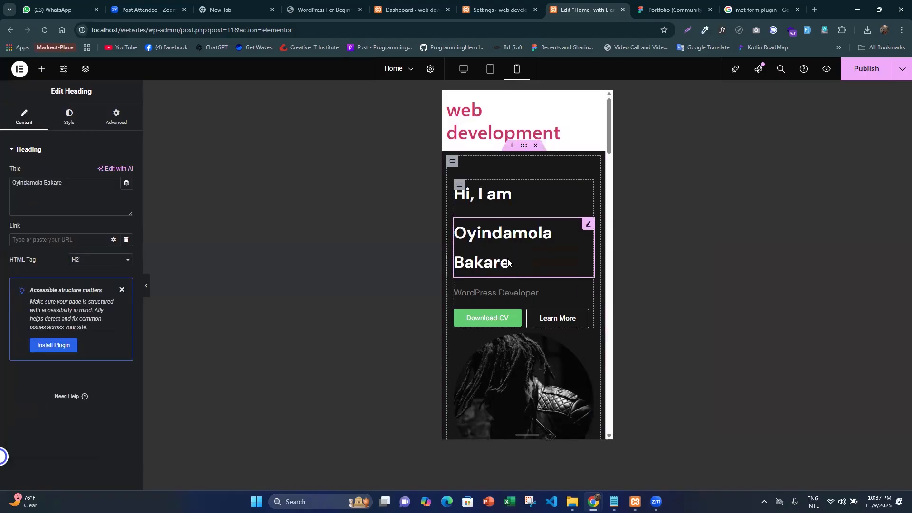
- Set the name heading's mobile line height to 45 px and check the hero section in the full mobile preview
{"action": "left_click", "coordinate": [68, 119]}
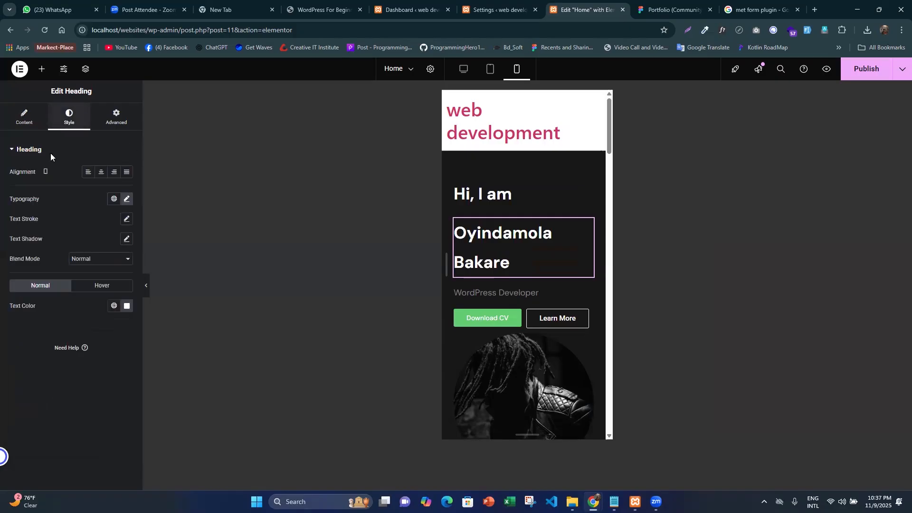
{"action": "left_click", "coordinate": [127, 198]}
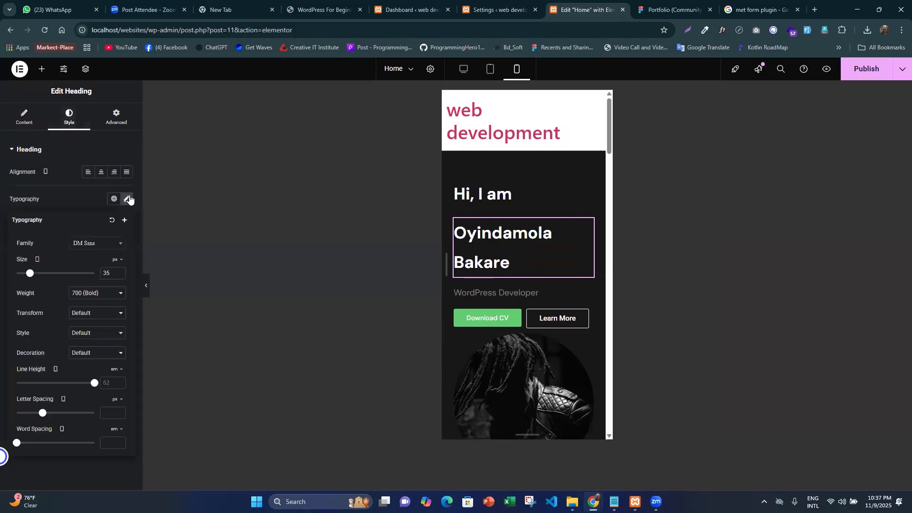
{"action": "left_click", "coordinate": [119, 370]}
{"action": "left_click", "coordinate": [114, 370]}
{"action": "double_click", "coordinate": [114, 275]}
{"action": "type", "text": "45"}
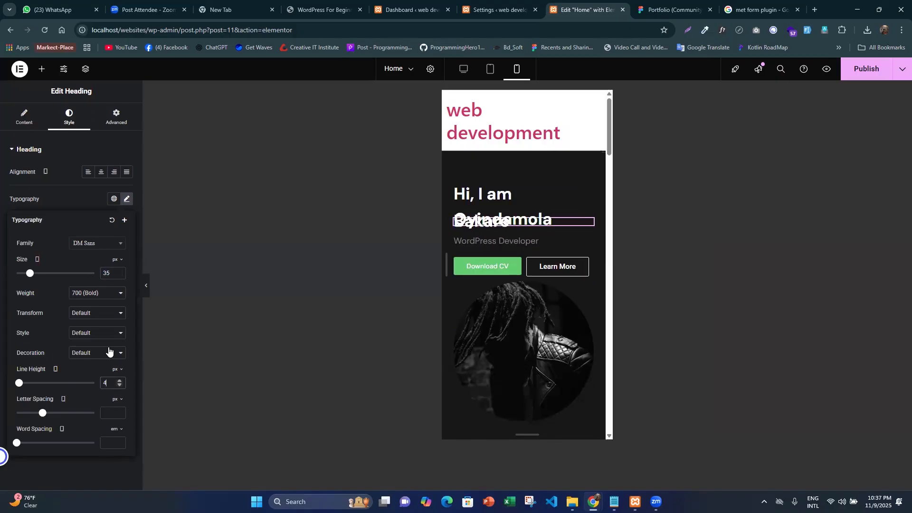
{"action": "left_click", "coordinate": [148, 288]}
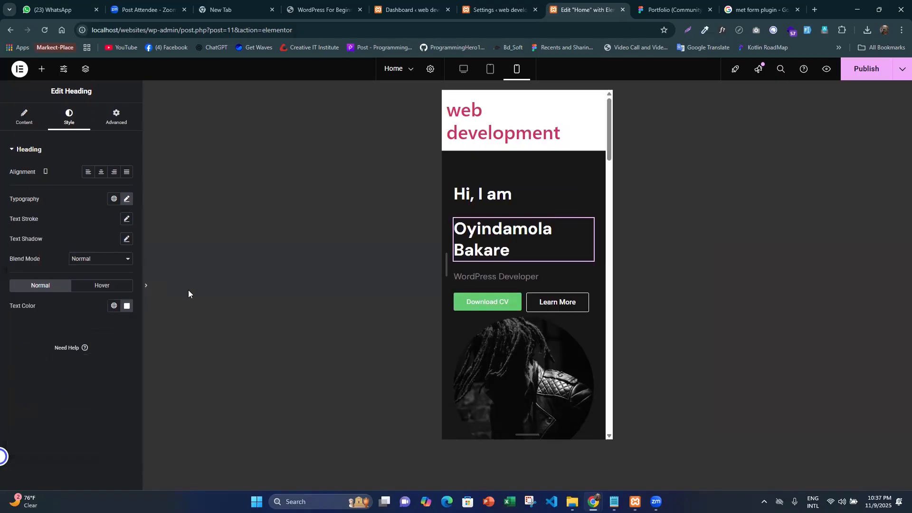
{"action": "scroll", "coordinate": [475, 314], "scroll_direction": "down", "scroll_amount": 3}
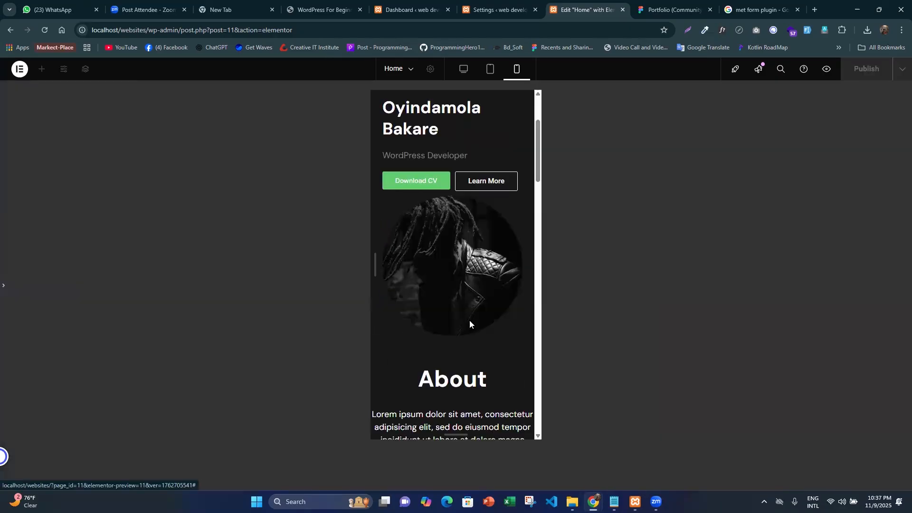
{"action": "scroll", "coordinate": [451, 304], "scroll_direction": "up", "scroll_amount": 3}
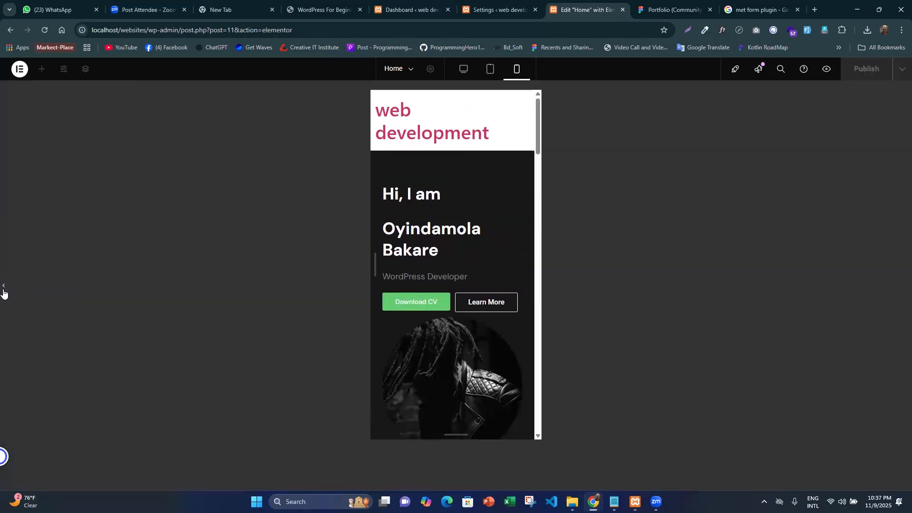
{"action": "left_click", "coordinate": [4, 288]}
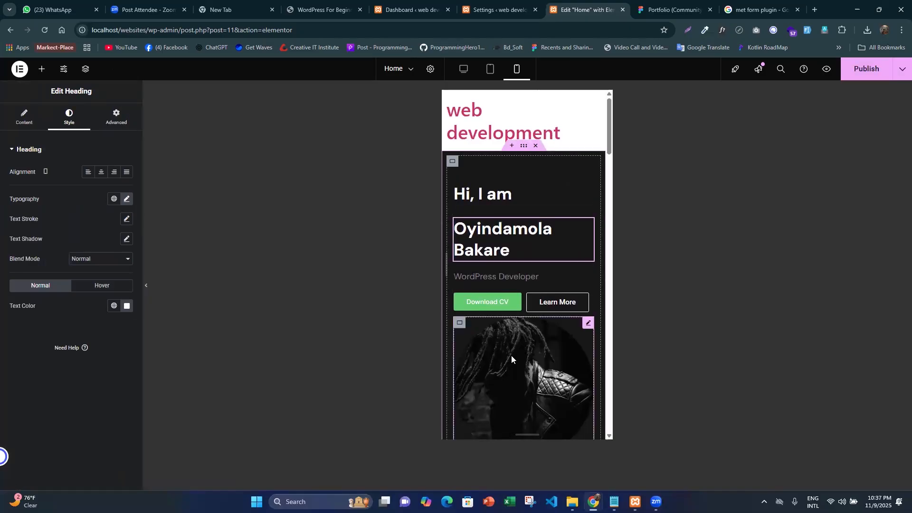
- Try a reversed column direction for the hero container on mobile to place the photo above the text, and revert it
{"action": "scroll", "coordinate": [511, 361], "scroll_direction": "down", "scroll_amount": 2}
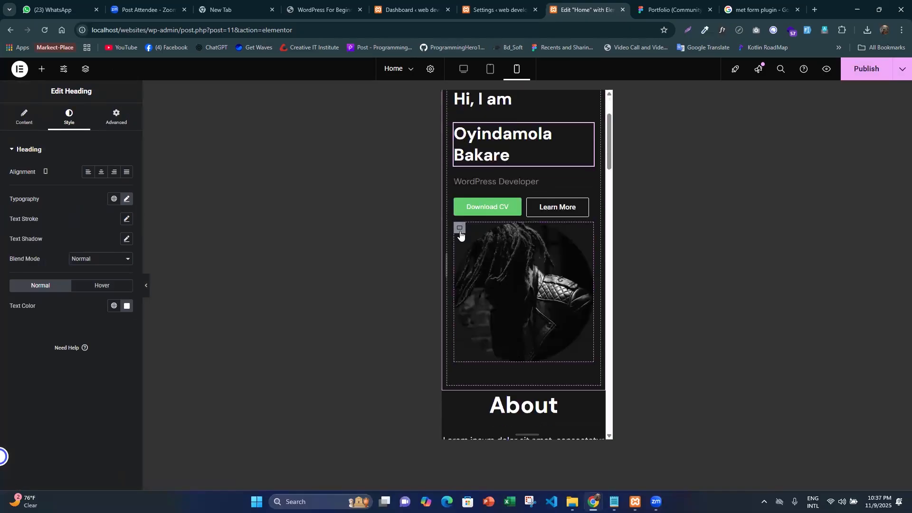
{"action": "left_click", "coordinate": [460, 229]}
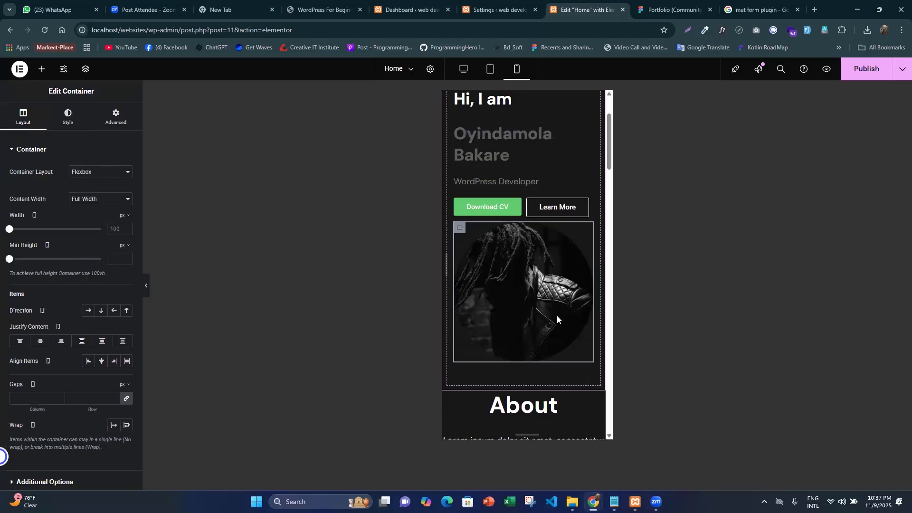
{"action": "left_click", "coordinate": [114, 117]}
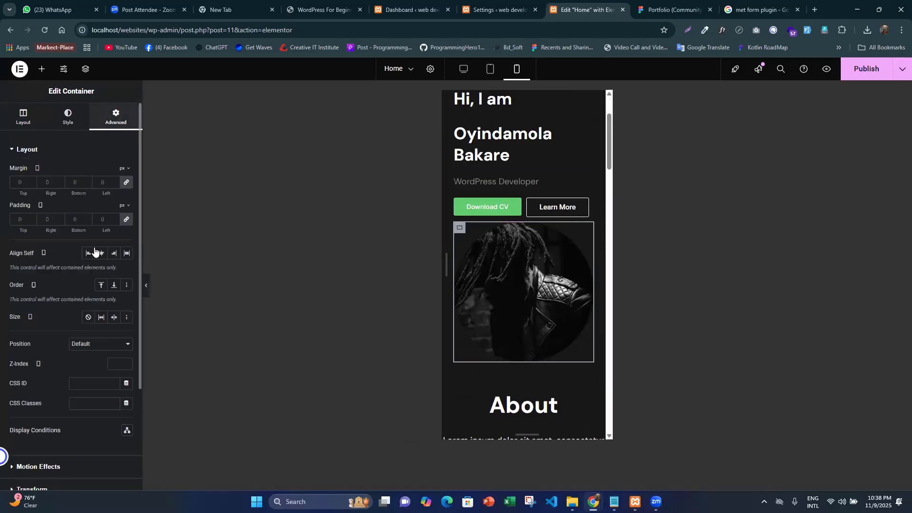
{"action": "left_click", "coordinate": [23, 116]}
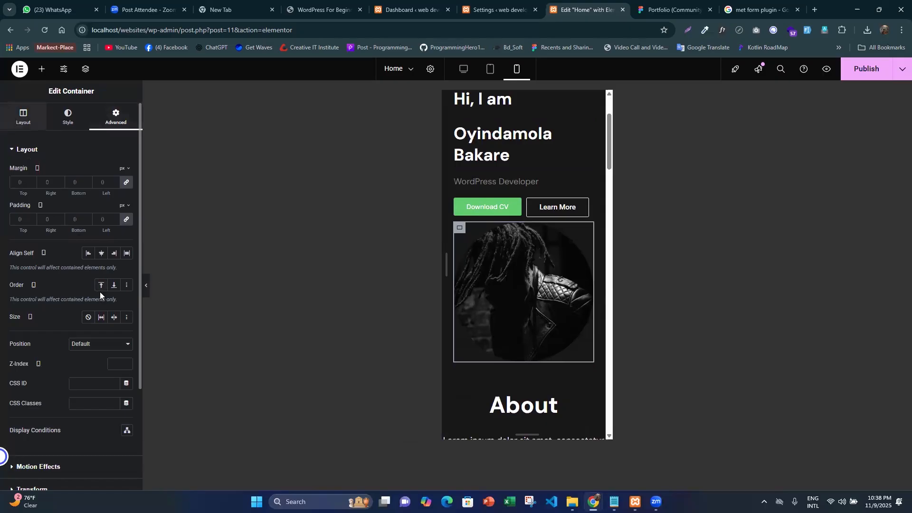
{"action": "left_click", "coordinate": [506, 283]}
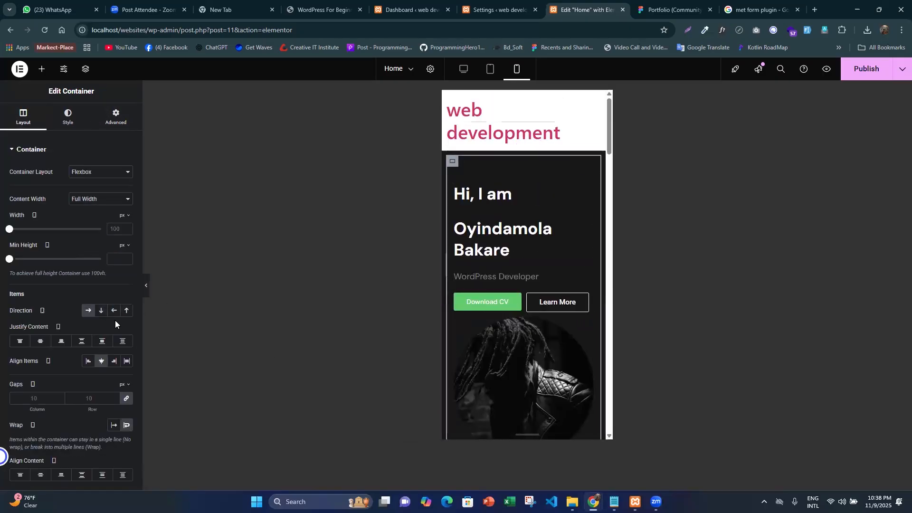
{"action": "left_click", "coordinate": [127, 310]}
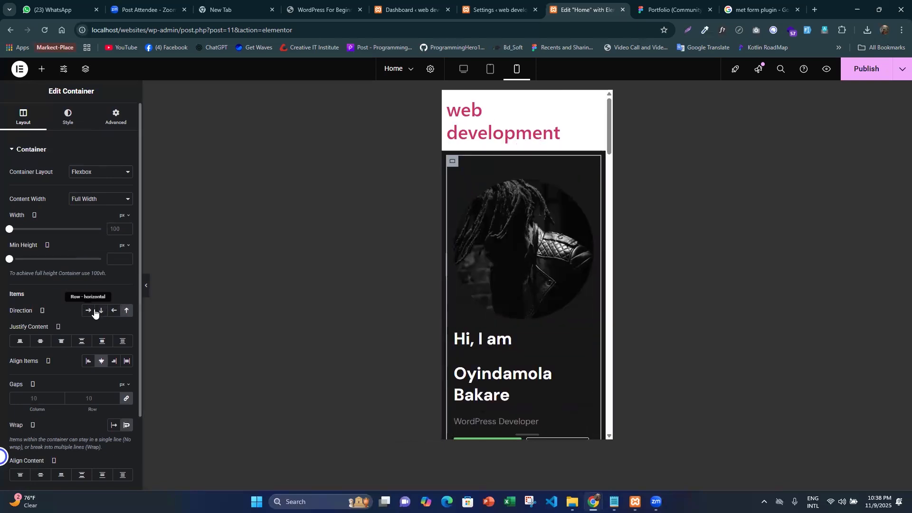
{"action": "left_click", "coordinate": [125, 313]}
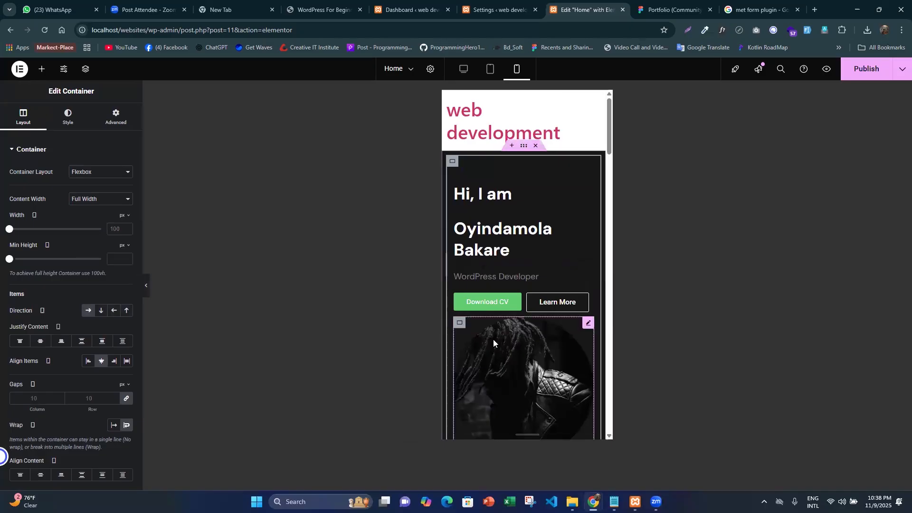
- Set the photo container's order to Start on mobile and check the hero section in the mobile preview
{"action": "left_click", "coordinate": [460, 324]}
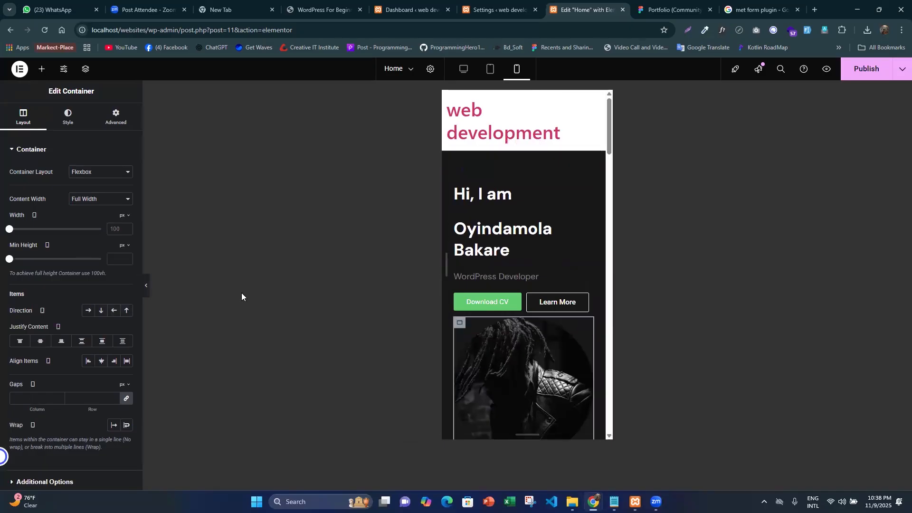
{"action": "left_click", "coordinate": [121, 122]}
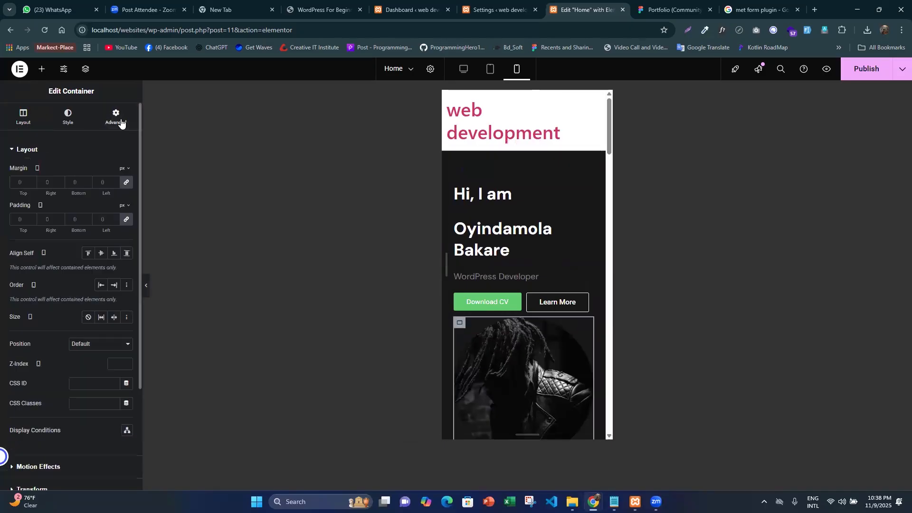
{"action": "left_click", "coordinate": [100, 286]}
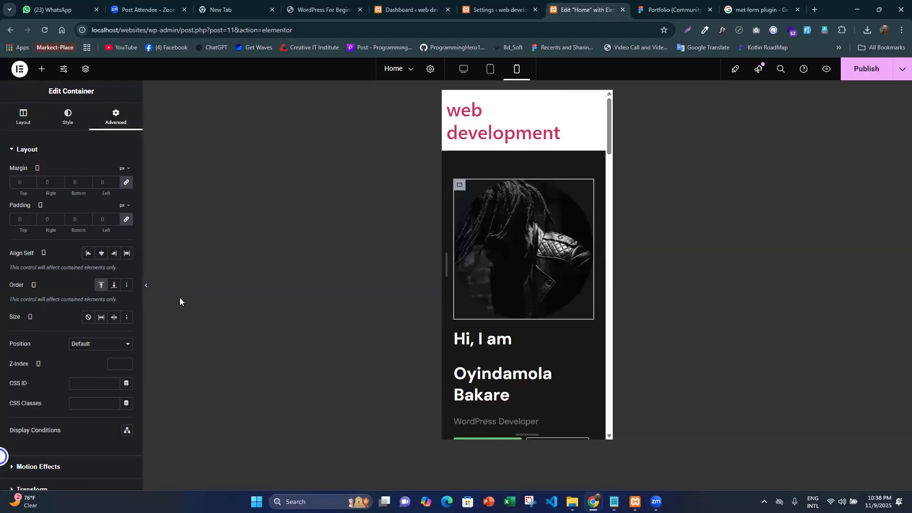
{"action": "key", "text": "ctrl+p"}
{"action": "scroll", "coordinate": [475, 313], "scroll_direction": "down", "scroll_amount": 3}
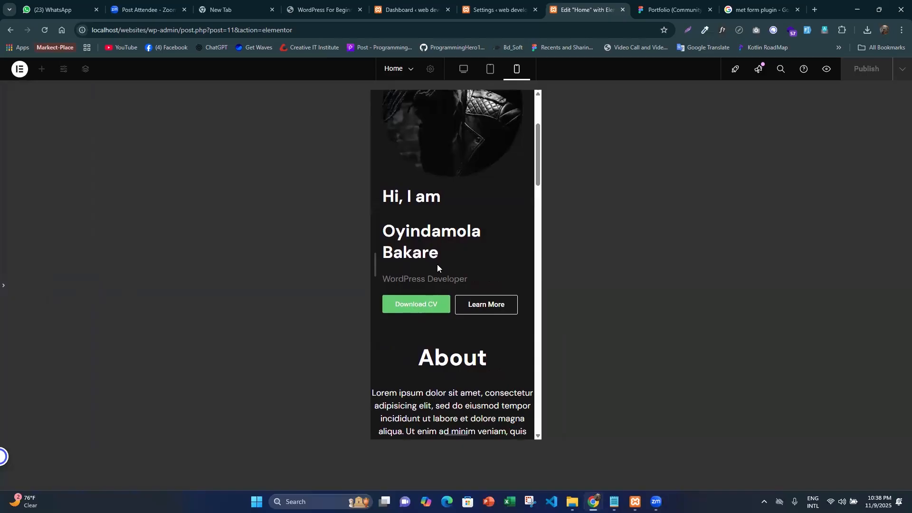
{"action": "scroll", "coordinate": [439, 269], "scroll_direction": "up", "scroll_amount": 3}
{"action": "scroll", "coordinate": [459, 224], "scroll_direction": "down", "scroll_amount": 4}
{"action": "left_click", "coordinate": [3, 286]}
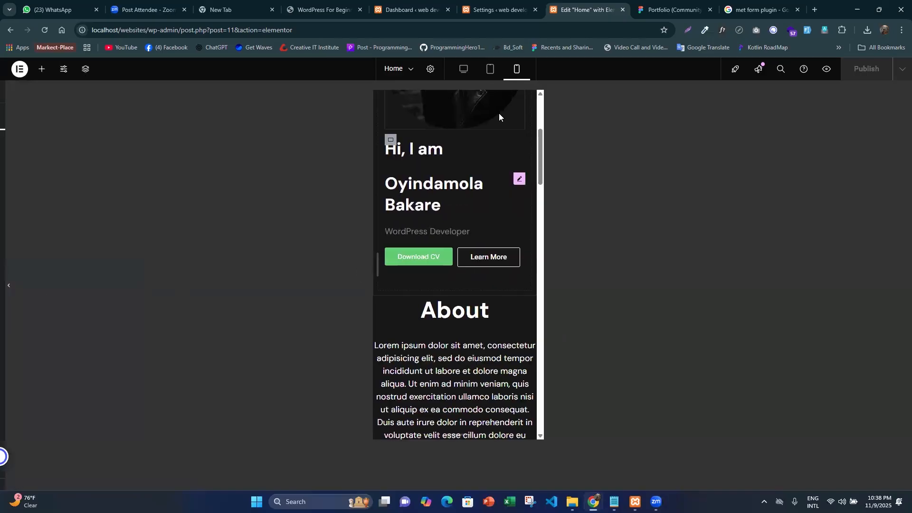
- Examine the hero, About and What I Do sections in the desktop and tablet previews
{"action": "left_click", "coordinate": [466, 75]}
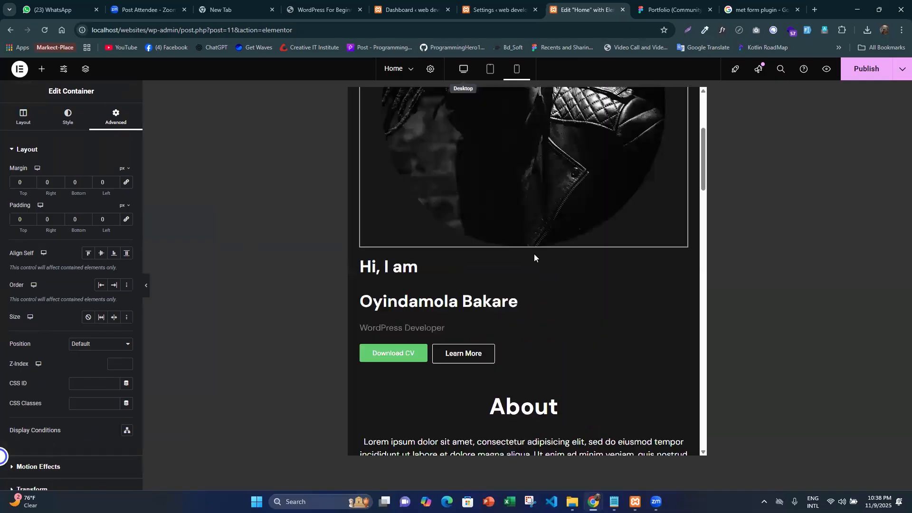
{"action": "scroll", "coordinate": [504, 247], "scroll_direction": "up", "scroll_amount": 2}
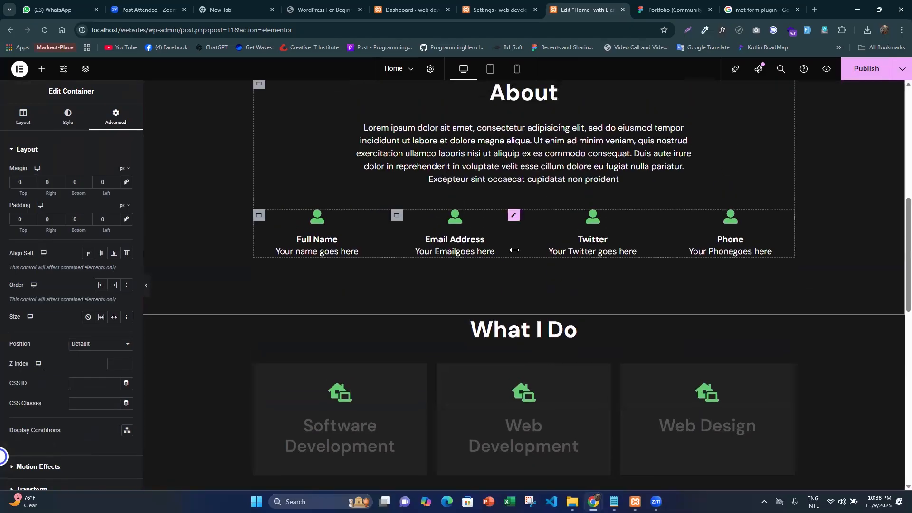
{"action": "scroll", "coordinate": [521, 271], "scroll_direction": "up", "scroll_amount": 8}
{"action": "scroll", "coordinate": [521, 237], "scroll_direction": "down", "scroll_amount": 7}
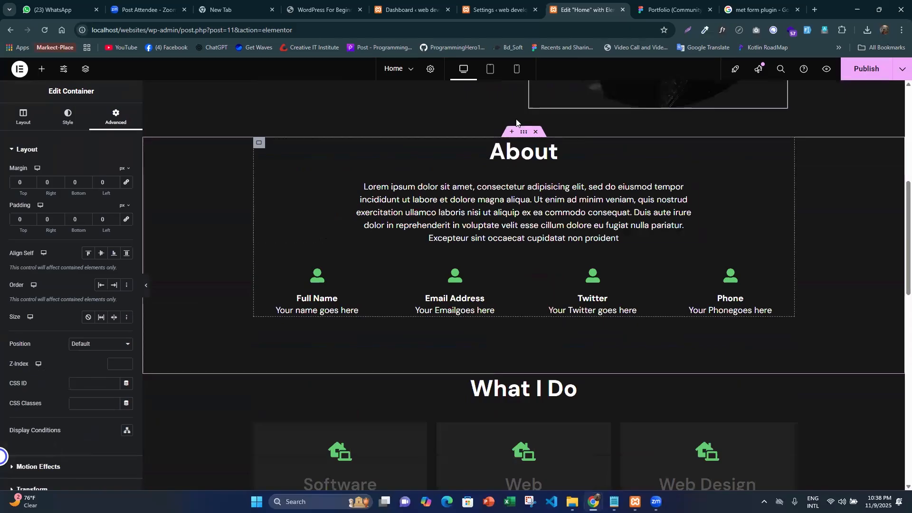
{"action": "left_click", "coordinate": [489, 68]}
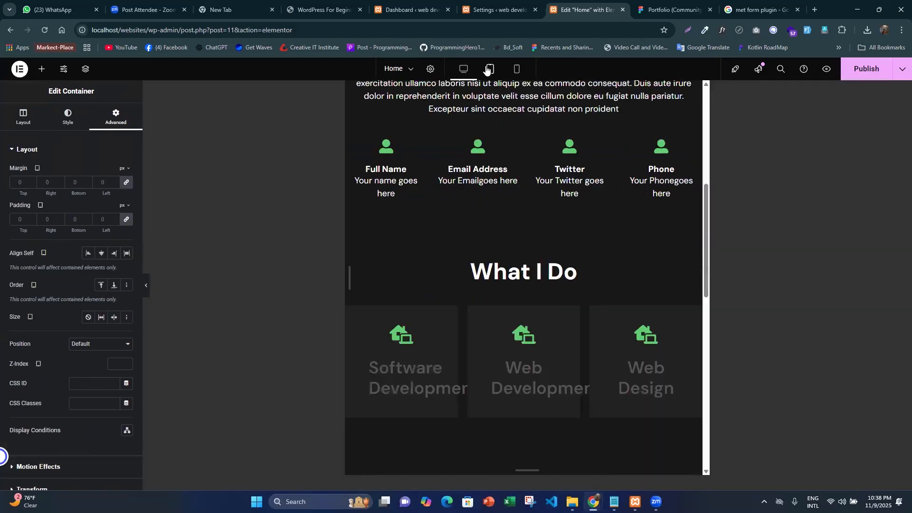
{"action": "scroll", "coordinate": [520, 285], "scroll_direction": "up", "scroll_amount": 3}
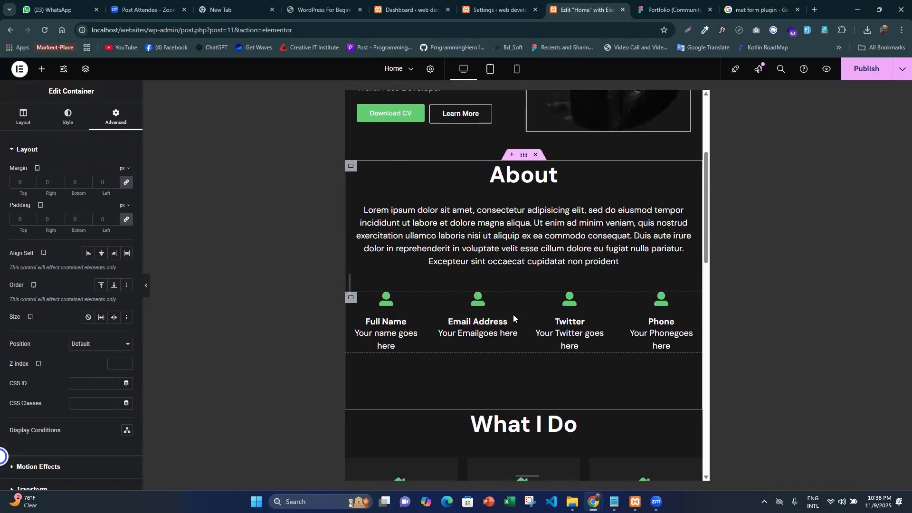
{"action": "scroll", "coordinate": [527, 332], "scroll_direction": "up", "scroll_amount": 1}
{"action": "scroll", "coordinate": [539, 364], "scroll_direction": "up", "scroll_amount": 3}
{"action": "scroll", "coordinate": [565, 338], "scroll_direction": "down", "scroll_amount": 3}
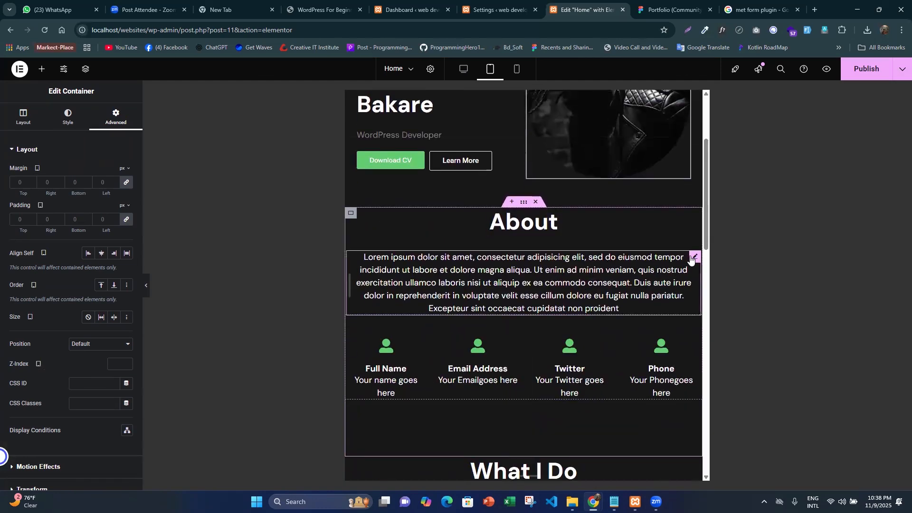
- For tablet, set the About paragraph's paragraph spacing to 0 px and its font size to 16 px
{"action": "left_click", "coordinate": [67, 118]}
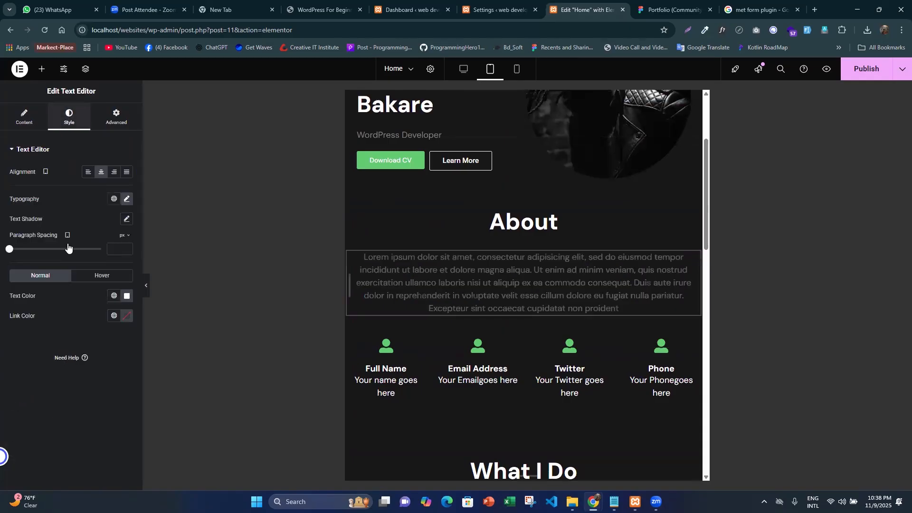
{"action": "left_click", "coordinate": [117, 247]}
{"action": "type", "text": "0"}
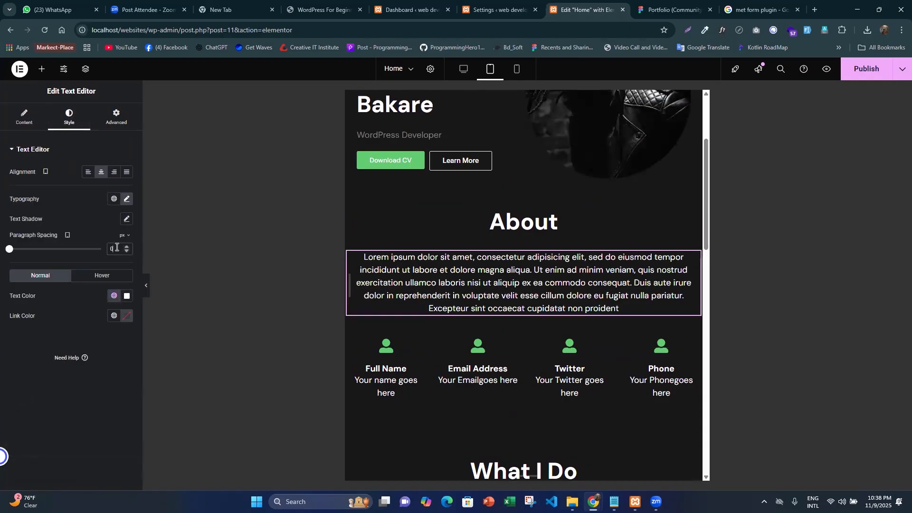
{"action": "left_click", "coordinate": [125, 199]}
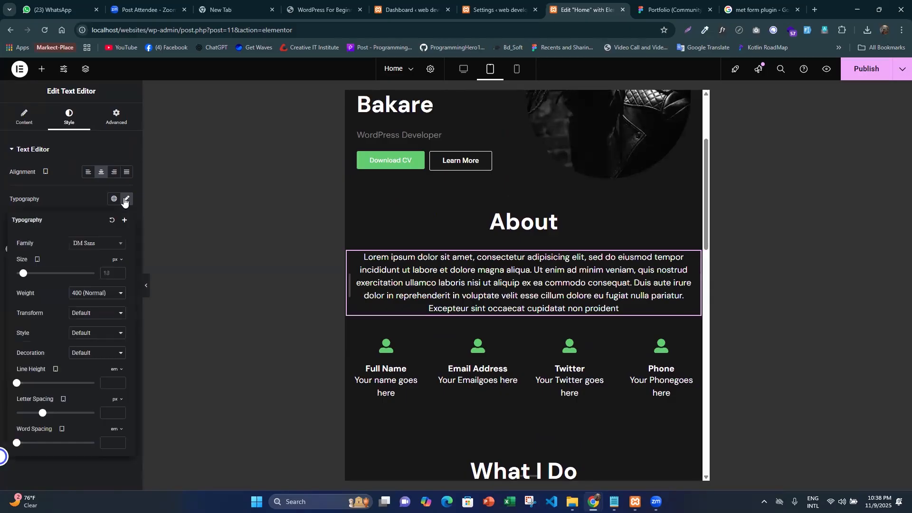
{"action": "left_click", "coordinate": [112, 272]}
{"action": "type", "text": "16"}
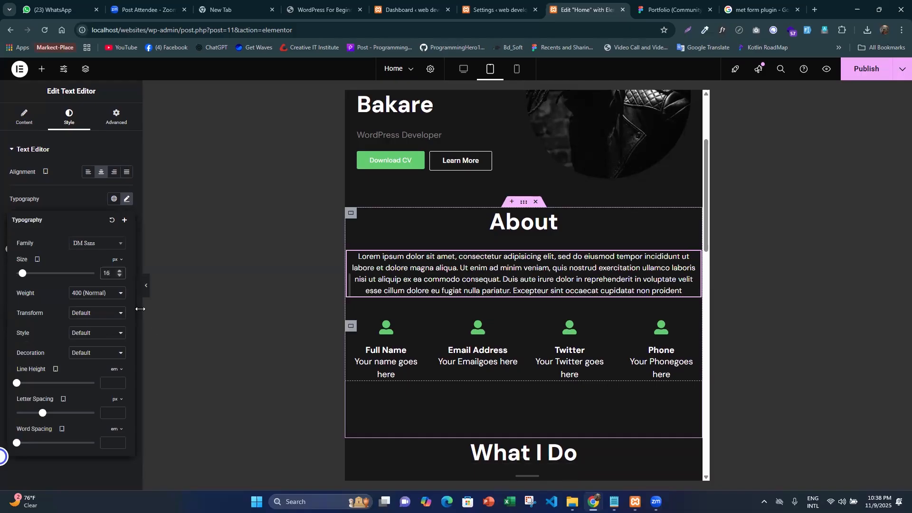
- Set the About paragraph's custom width to 610 px for tablet
{"action": "left_click", "coordinate": [114, 121]}
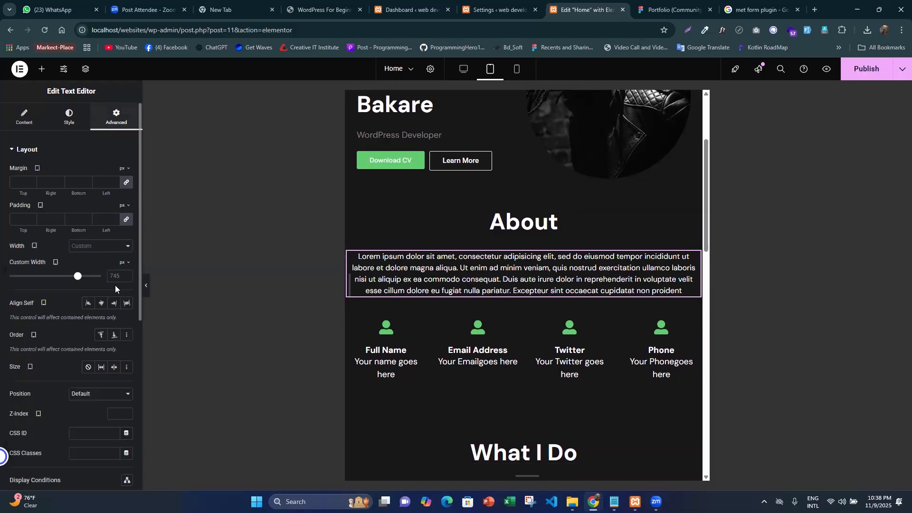
{"action": "left_click_drag", "start_coordinate": [78, 276], "coordinate": [70, 278]}
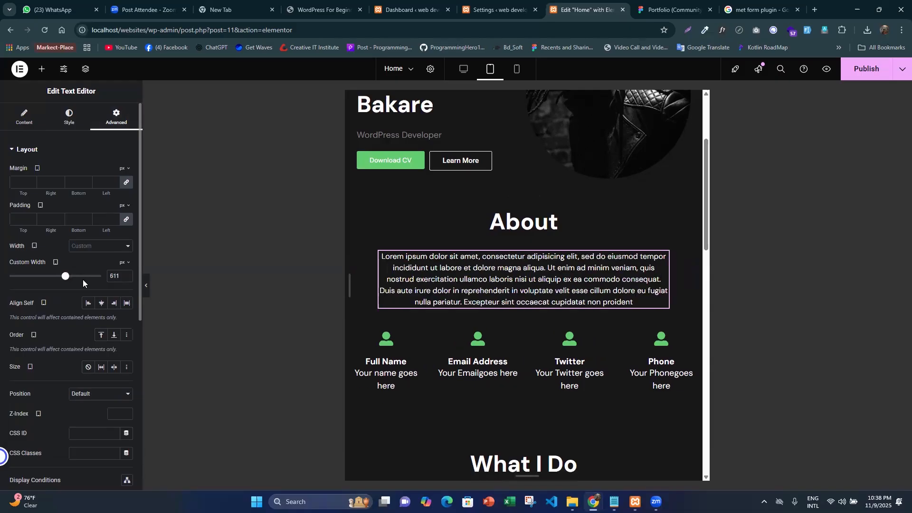
{"action": "key", "text": "BackSpace"}
{"action": "key", "text": "BackSpace"}
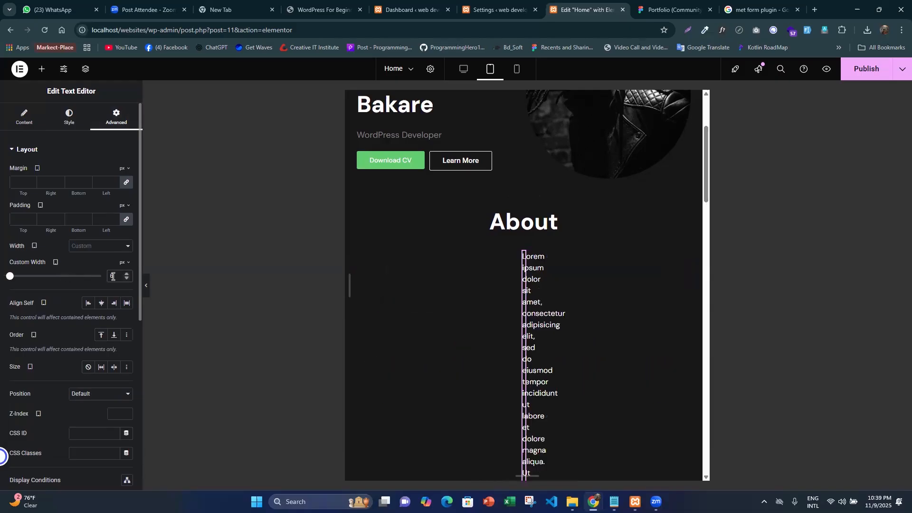
{"action": "type", "text": "10"}
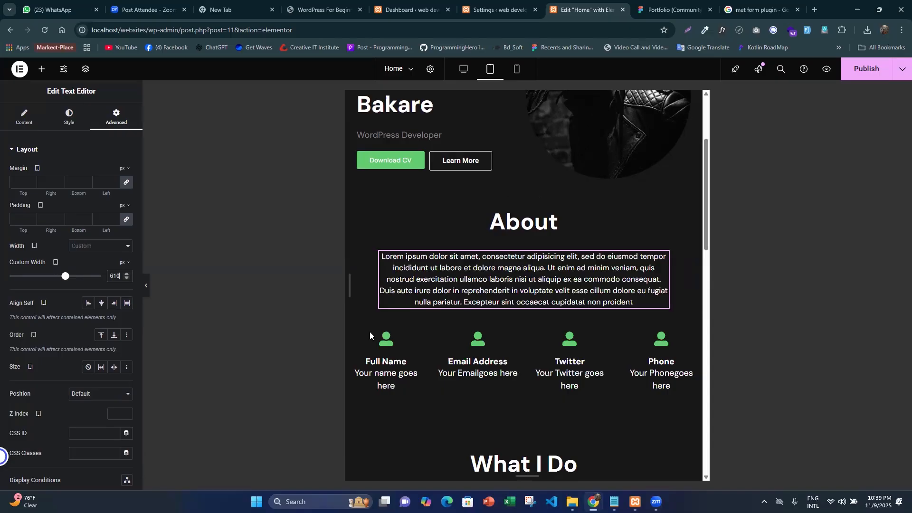
- Turn on wrapping for tablet in the parent container that holds the four contact icon boxes of the About section
{"action": "scroll", "coordinate": [432, 319], "scroll_direction": "down", "scroll_amount": 2}
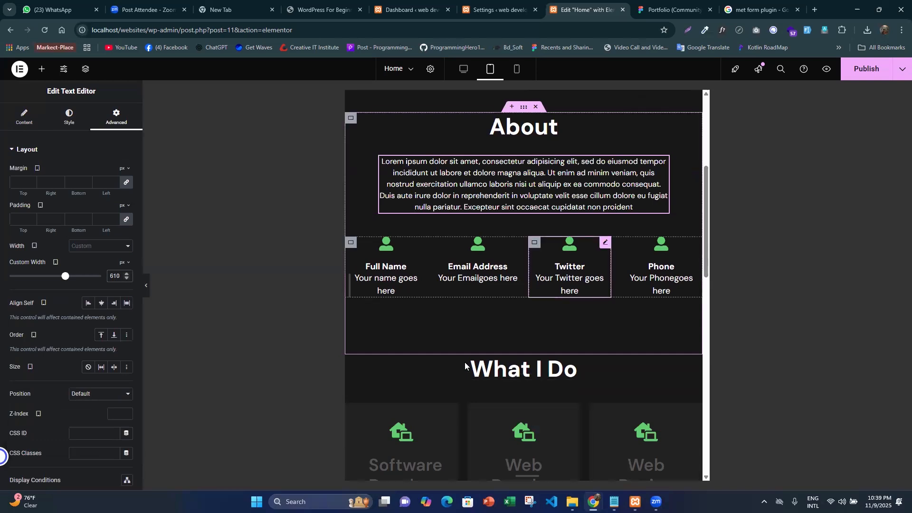
{"action": "left_click", "coordinate": [352, 242]}
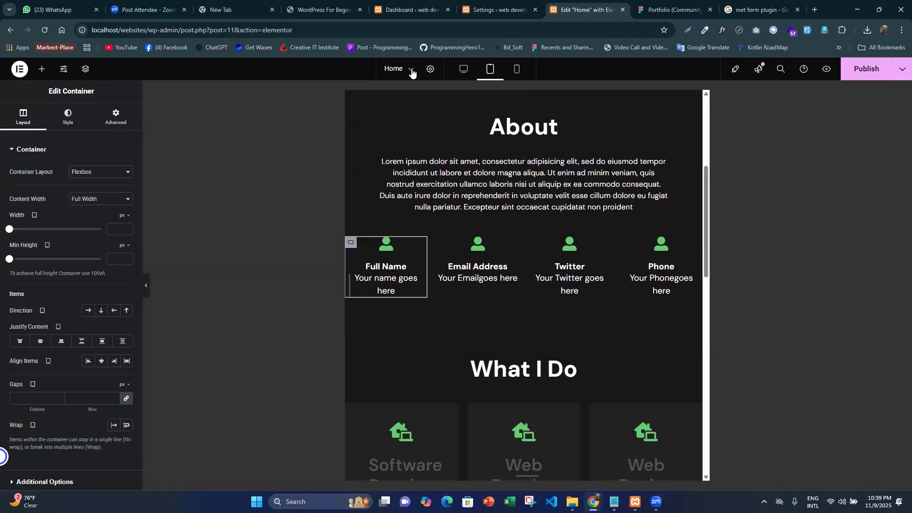
{"action": "left_click", "coordinate": [85, 70]}
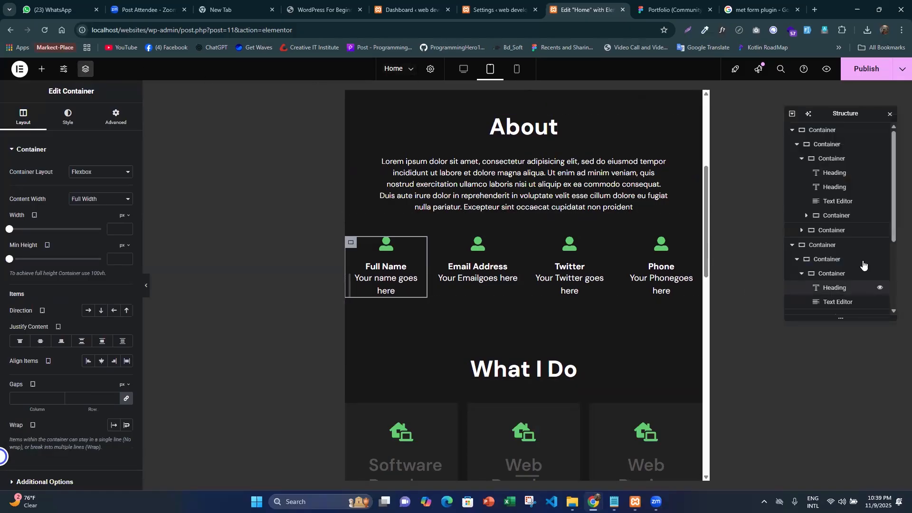
{"action": "scroll", "coordinate": [864, 263], "scroll_direction": "down", "scroll_amount": 1}
{"action": "left_click", "coordinate": [828, 205]}
{"action": "scroll", "coordinate": [121, 366], "scroll_direction": "down", "scroll_amount": 1}
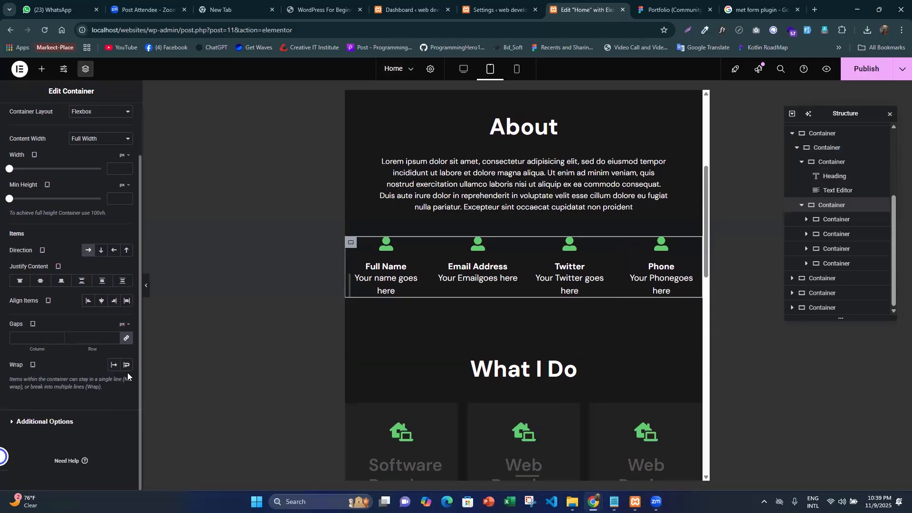
{"action": "left_click", "coordinate": [126, 365]}
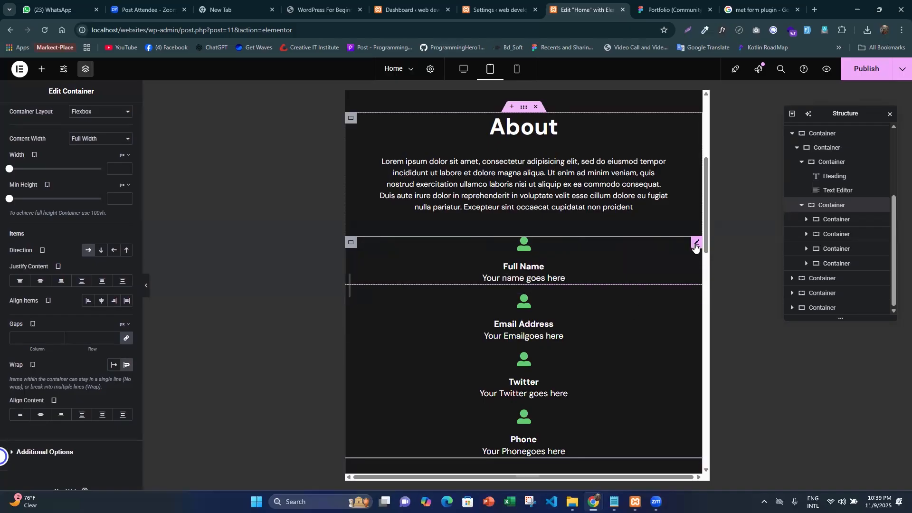
- Give the Full Name icon box a custom tablet width of 25% and copy the box
{"action": "left_click", "coordinate": [546, 266]}
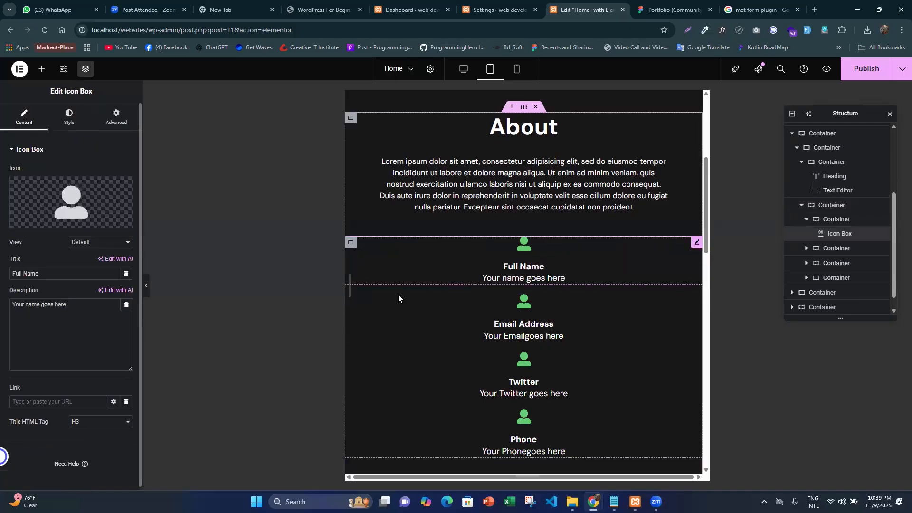
{"action": "left_click", "coordinate": [106, 123]}
{"action": "left_click", "coordinate": [101, 246]}
{"action": "left_click", "coordinate": [85, 295]}
{"action": "left_click", "coordinate": [127, 264]}
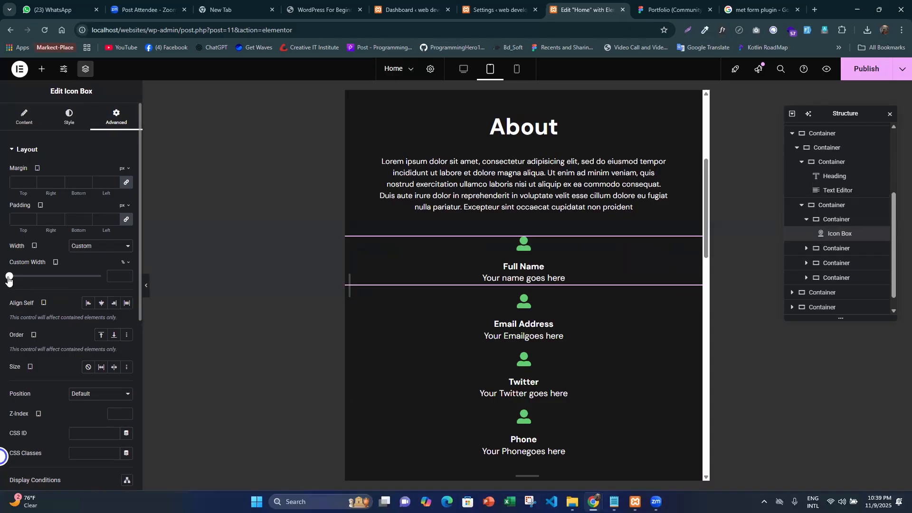
{"action": "left_click", "coordinate": [123, 276]}
{"action": "type", "text": "25"}
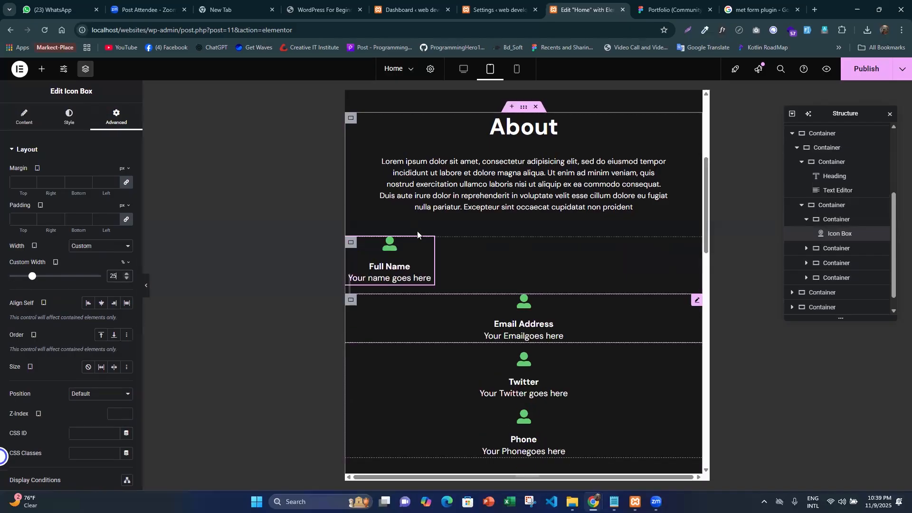
{"action": "right_click", "coordinate": [433, 245]}
{"action": "left_click", "coordinate": [455, 291]}
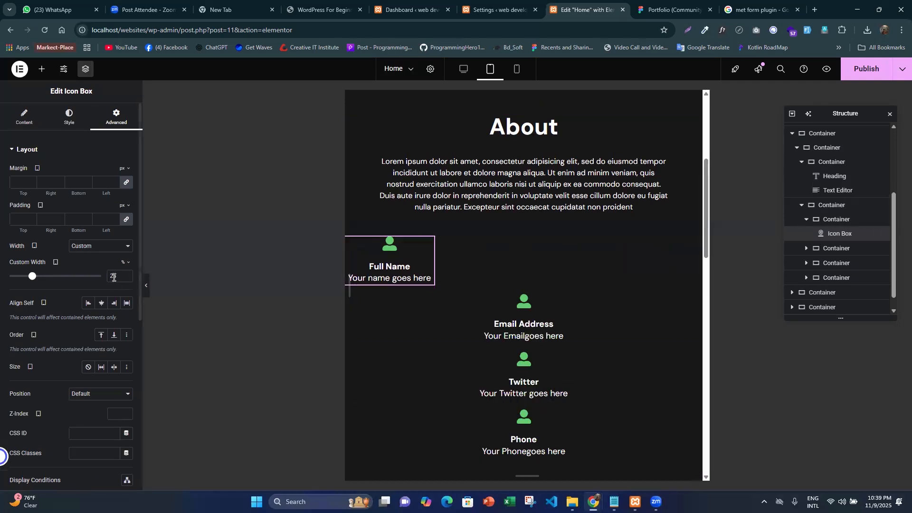
- Set the Full Name icon box's custom width to 33.33% and paste its style onto the Email Address icon box
{"action": "type", "text": "33.33"}
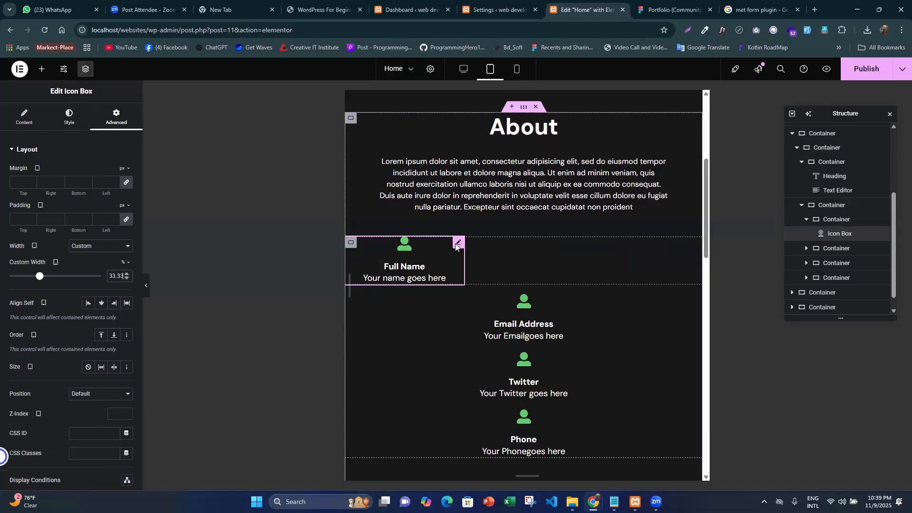
{"action": "right_click", "coordinate": [458, 243]}
{"action": "left_click", "coordinate": [481, 290]}
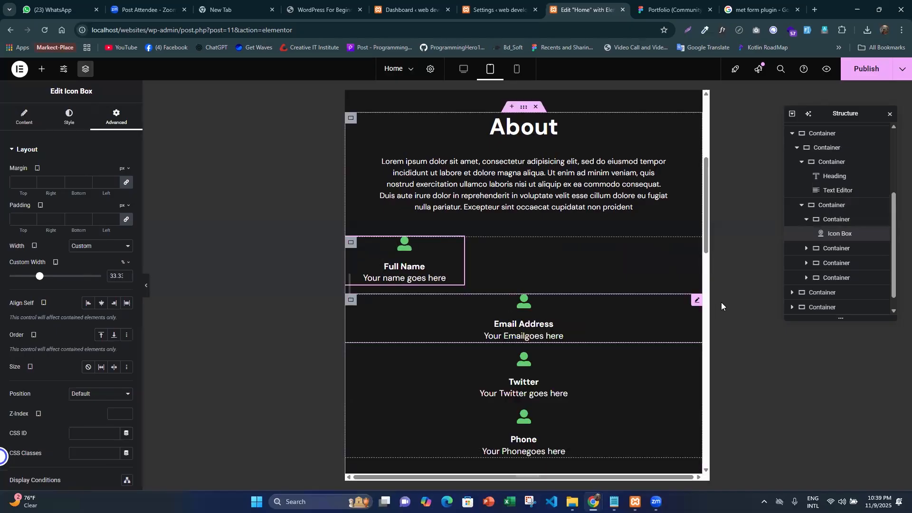
{"action": "right_click", "coordinate": [697, 300]}
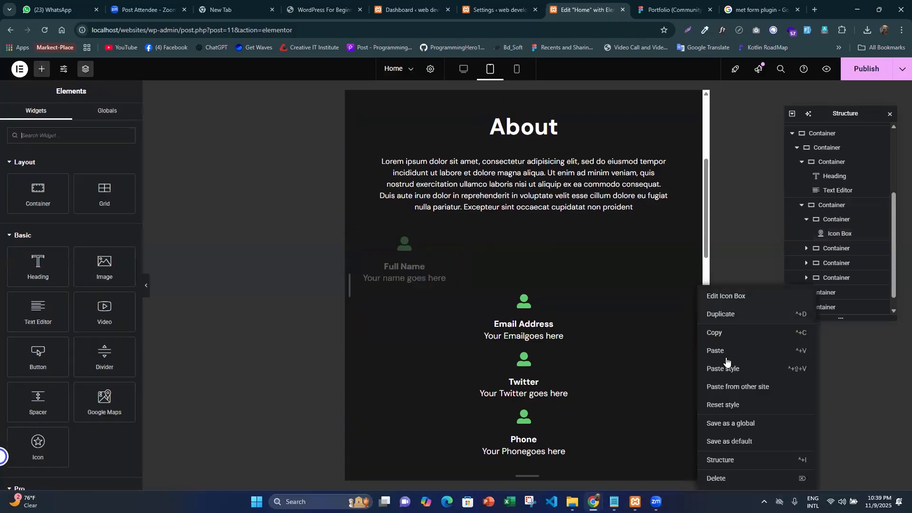
{"action": "left_click", "coordinate": [724, 368]}
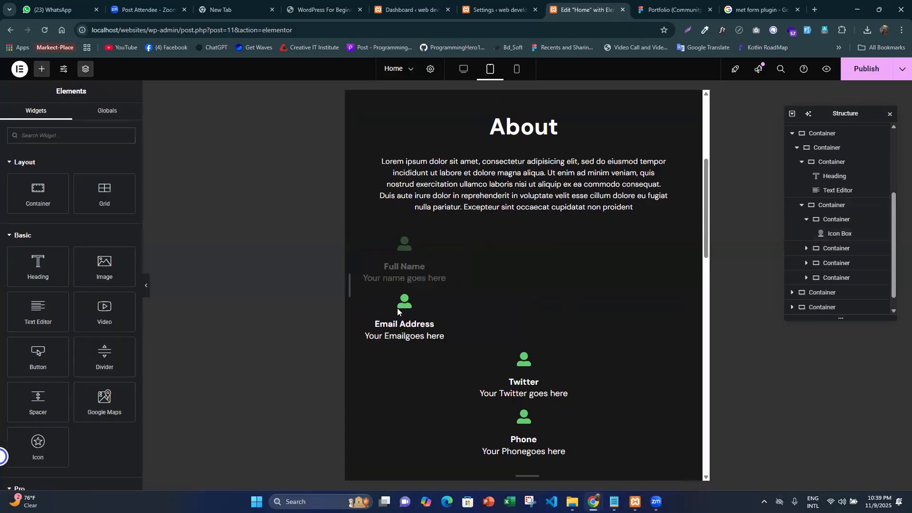
- Reduce the custom width of the Full Name and Email Address icon boxes to 30% each
{"action": "left_click", "coordinate": [458, 300]}
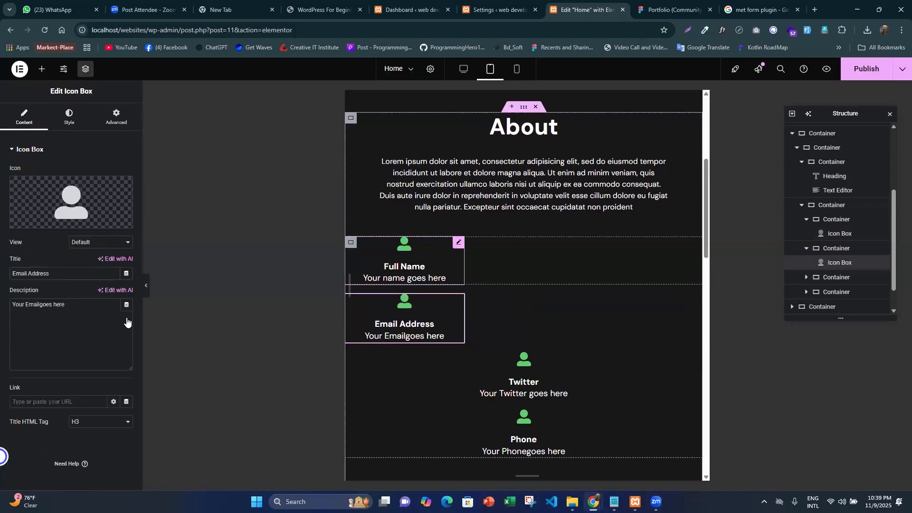
{"action": "key", "text": "ctrl+z"}
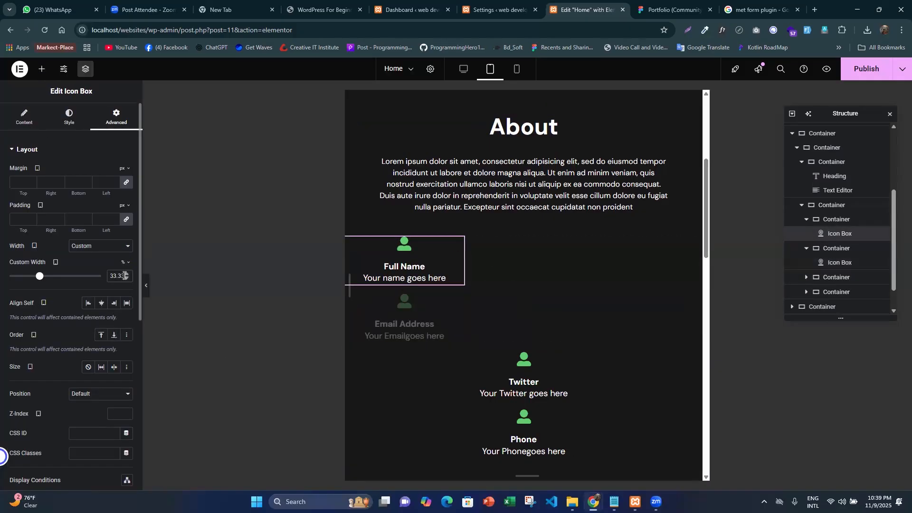
{"action": "scroll", "coordinate": [124, 275], "scroll_direction": "down", "scroll_amount": 4}
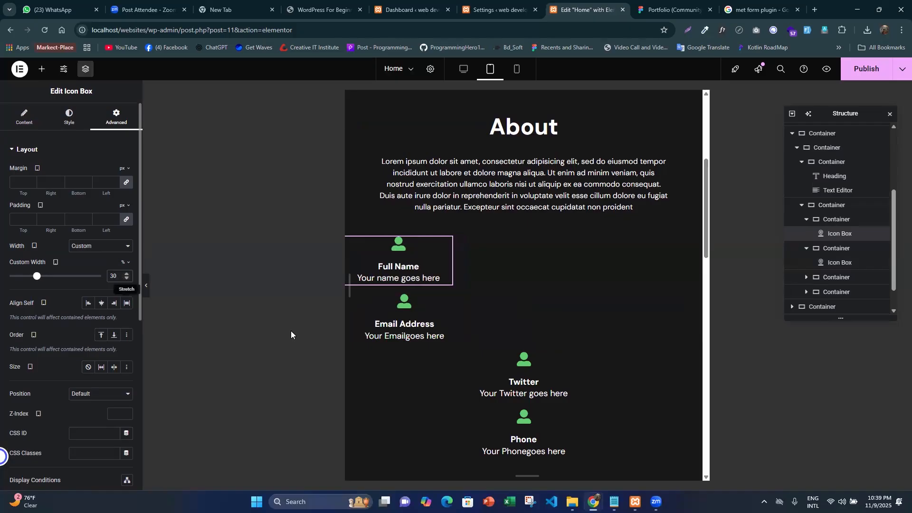
{"action": "left_click", "coordinate": [459, 300]}
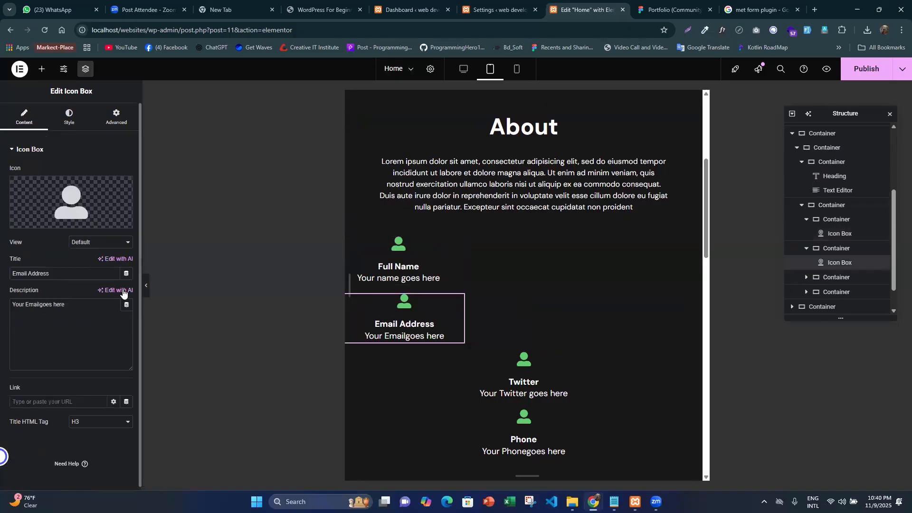
{"action": "left_click", "coordinate": [116, 116]}
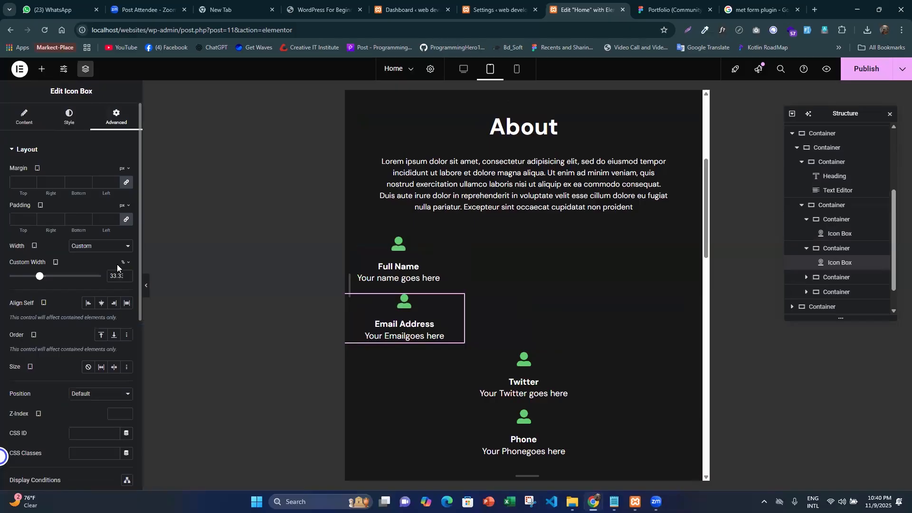
{"action": "left_click", "coordinate": [117, 276]}
{"action": "key", "text": "Down"}
{"action": "key", "text": "Down"}
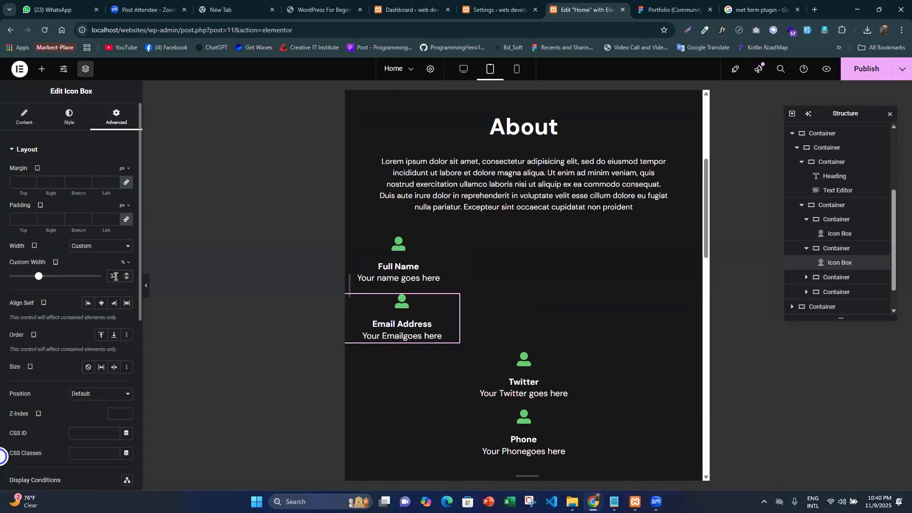
{"action": "key", "text": "Down"}
{"action": "key", "text": "Down"}
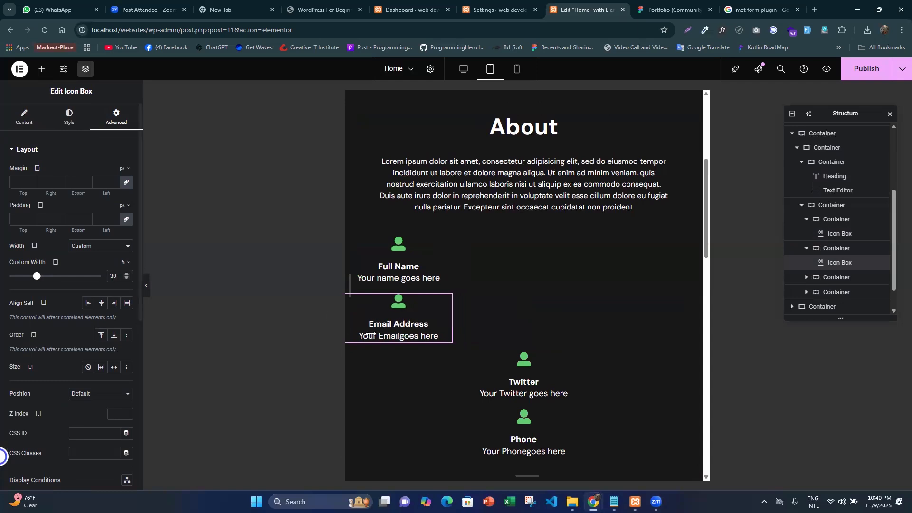
- Check the layout settings of the Full Name container and of the parent container around the four icon boxes
{"action": "left_click", "coordinate": [351, 242]}
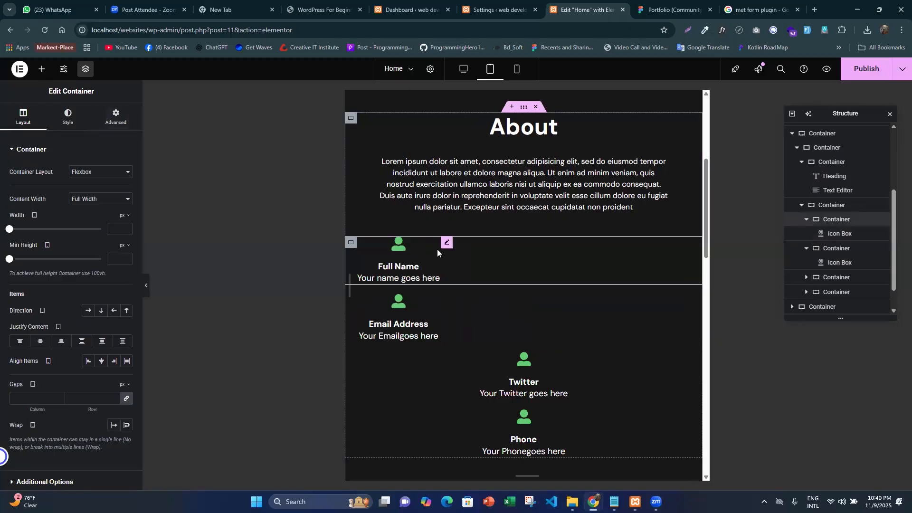
{"action": "left_click", "coordinate": [446, 278]}
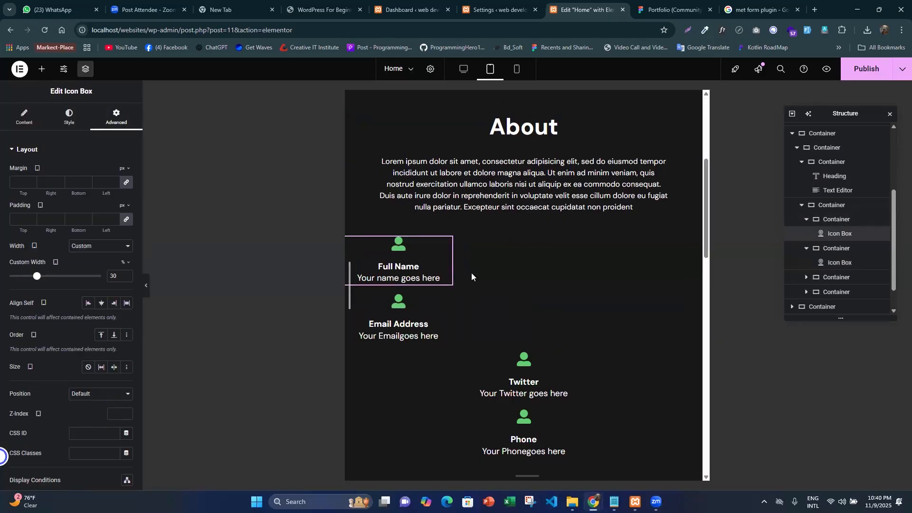
{"action": "left_click", "coordinate": [832, 206]}
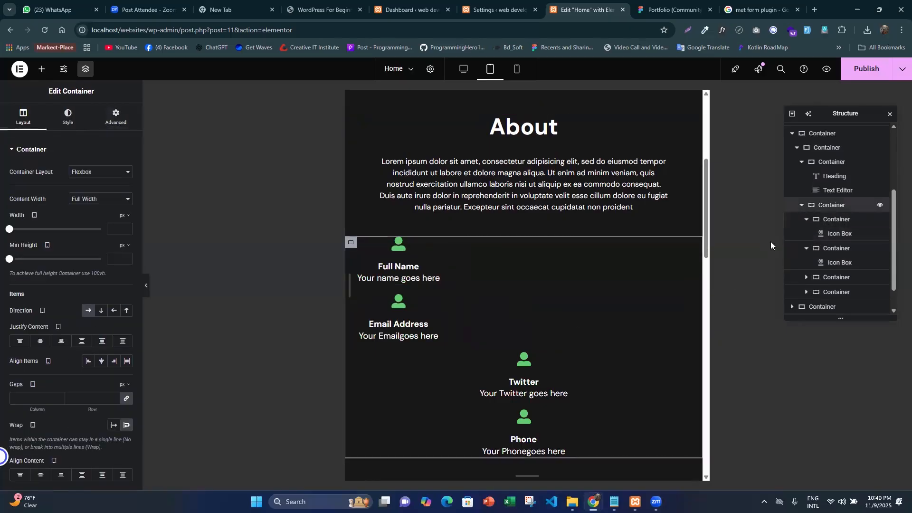
{"action": "scroll", "coordinate": [115, 385], "scroll_direction": "down", "scroll_amount": 2}
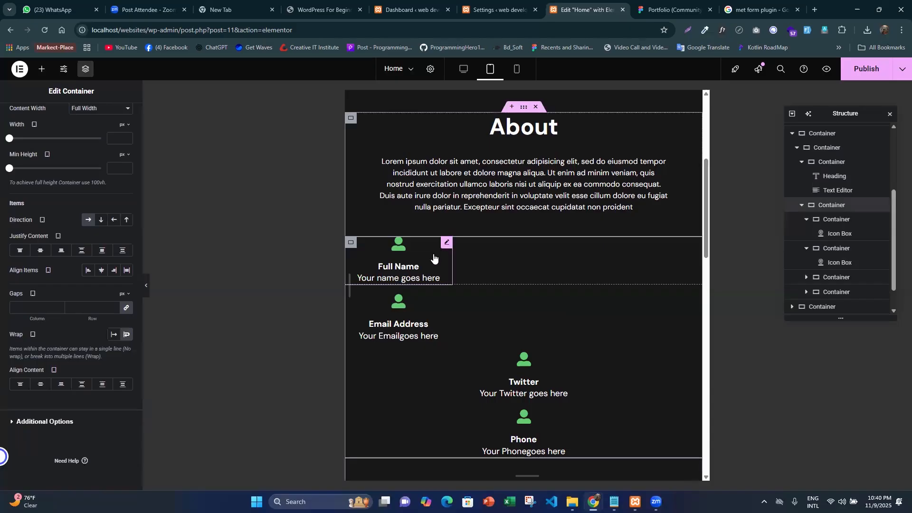
{"action": "left_click", "coordinate": [404, 271]}
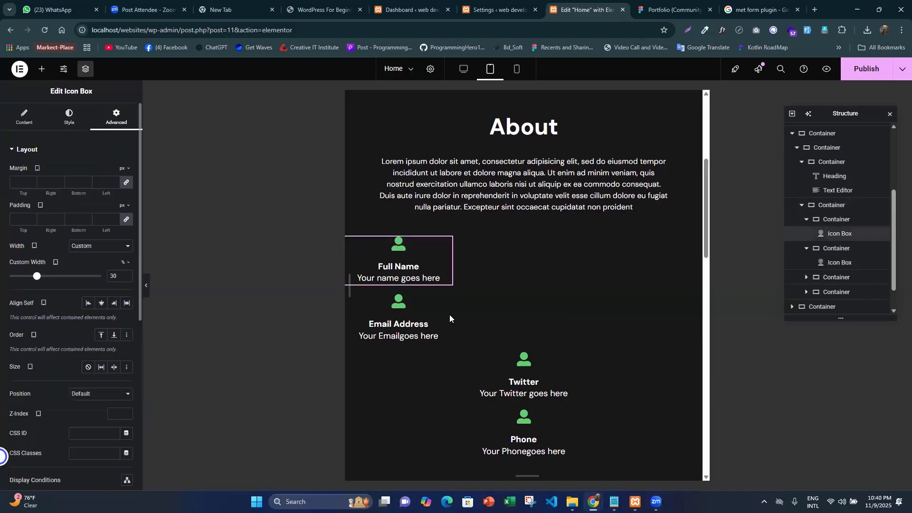
- Narrow the custom width of the Email Address icon box to 12% and of the Full Name icon box to 16%
{"action": "scroll", "coordinate": [463, 300], "scroll_direction": "down", "scroll_amount": 2}
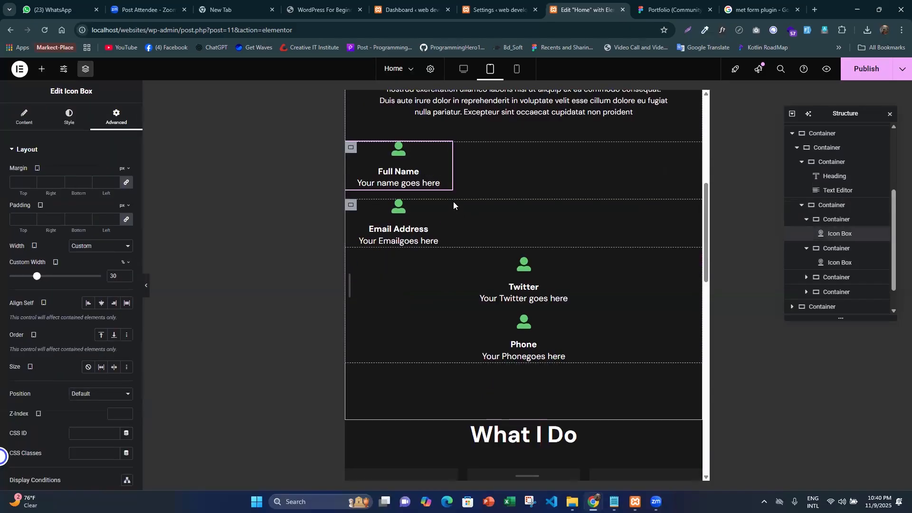
{"action": "left_click", "coordinate": [447, 209]}
{"action": "left_click_drag", "start_coordinate": [35, 280], "coordinate": [20, 278]}
{"action": "scroll", "coordinate": [437, 246], "scroll_direction": "up", "scroll_amount": 2}
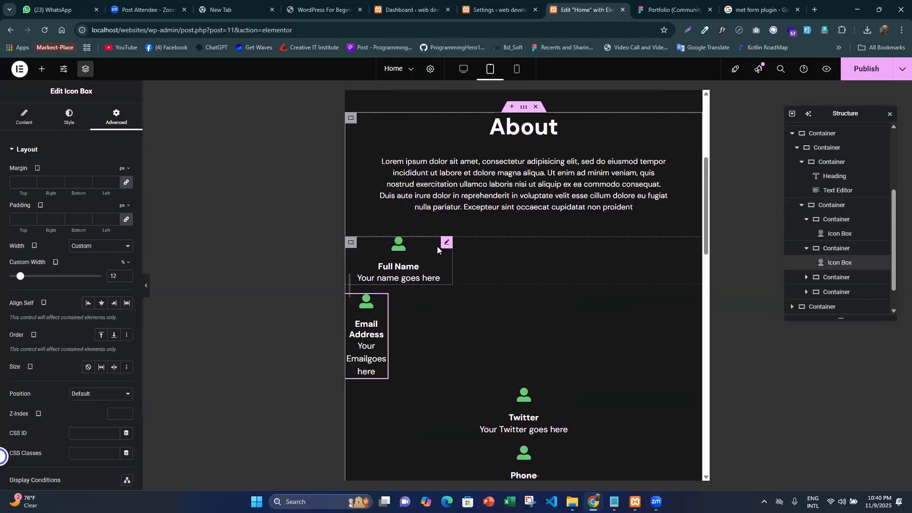
{"action": "left_click", "coordinate": [436, 265]}
{"action": "left_click_drag", "start_coordinate": [36, 280], "coordinate": [24, 278]}
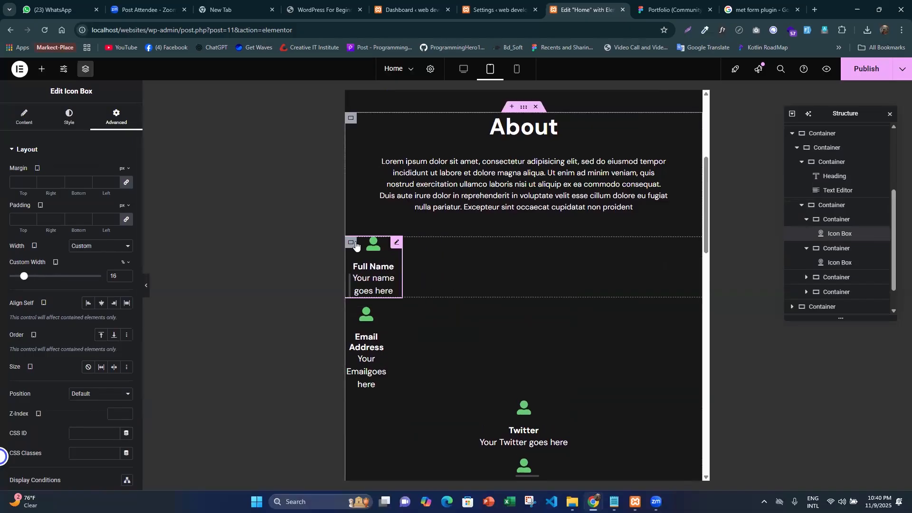
- Compare the Email Address and Twitter containers' settings with the Full Name icon box's width settings
{"action": "left_click", "coordinate": [832, 251]}
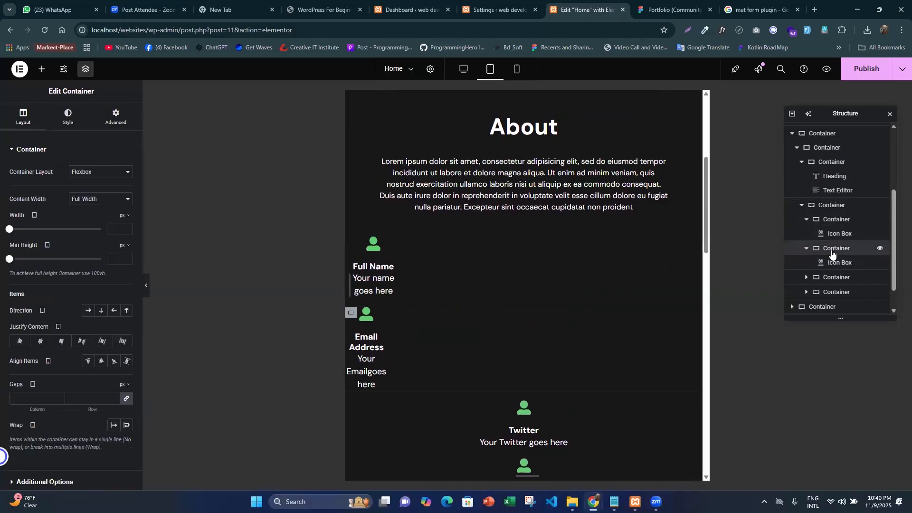
{"action": "left_click", "coordinate": [833, 280]}
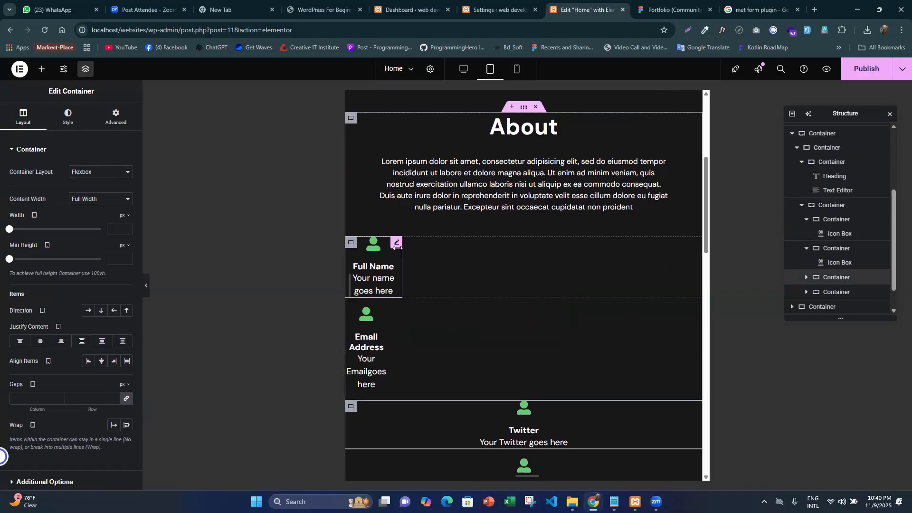
{"action": "left_click", "coordinate": [114, 124]}
{"action": "left_click", "coordinate": [388, 279]}
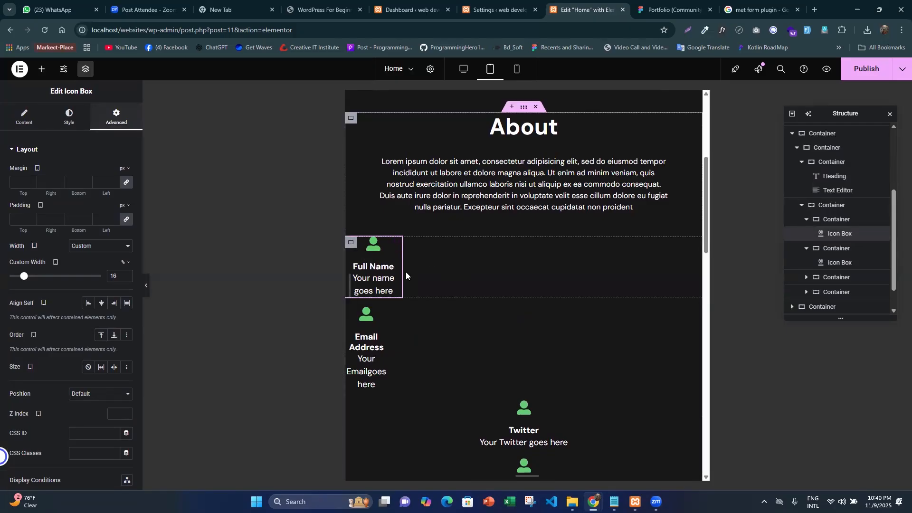
- Reset the width of the Full Name and Email Address icon boxes to Default
{"action": "left_click", "coordinate": [122, 246]}
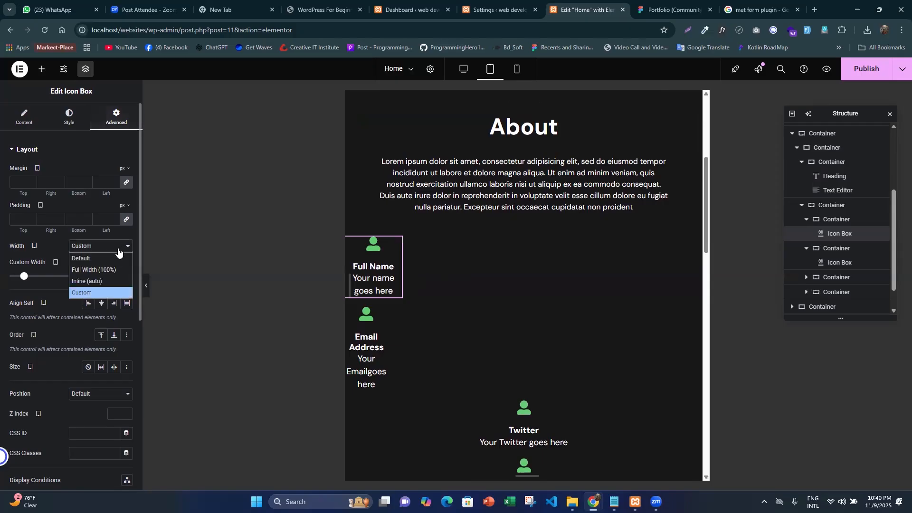
{"action": "key", "text": "Return"}
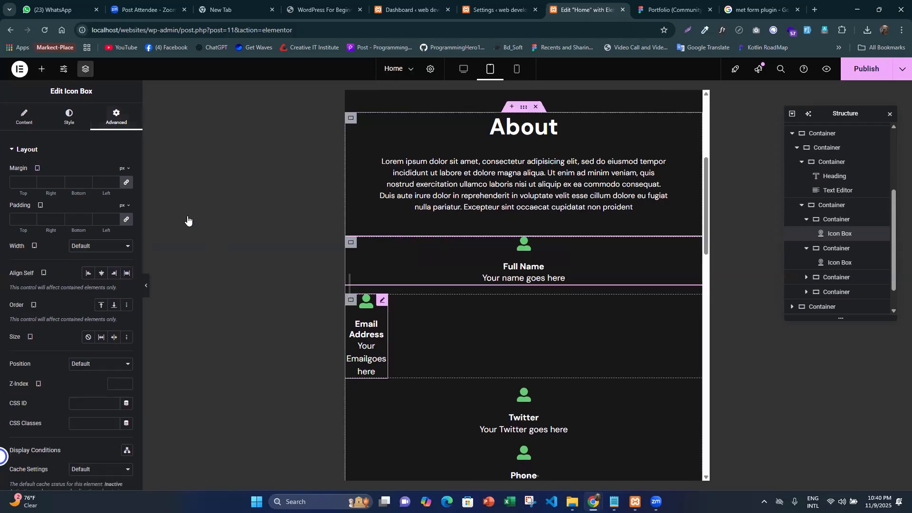
{"action": "left_click", "coordinate": [115, 246]}
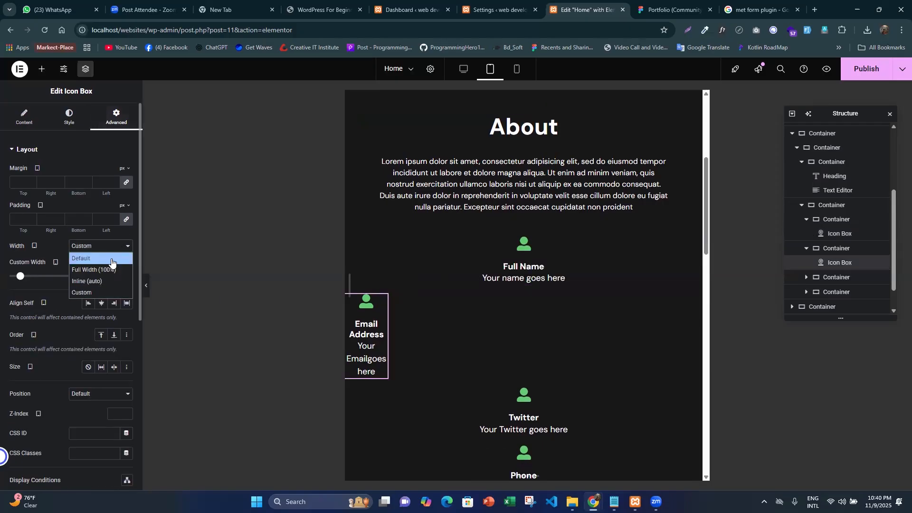
{"action": "left_click", "coordinate": [110, 259]}
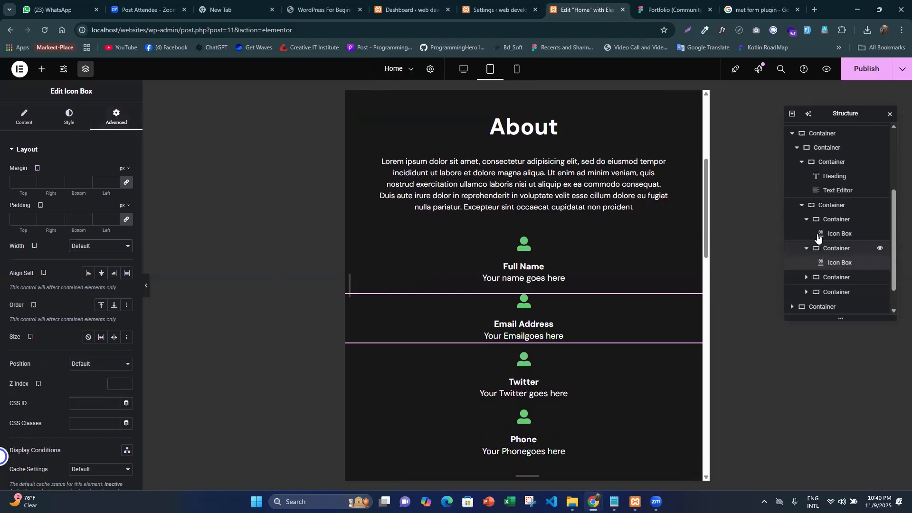
- Set the width of the container holding the Full Name icon box to 30%
{"action": "left_click", "coordinate": [827, 219]}
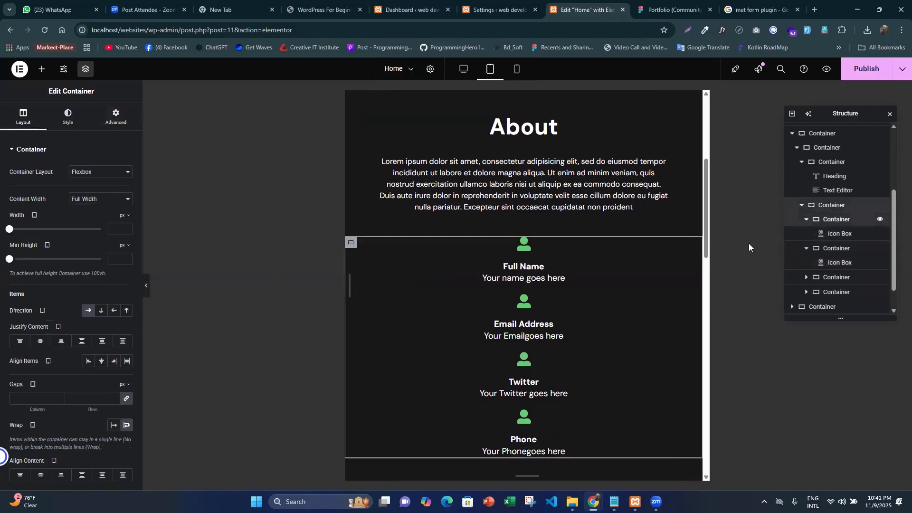
{"action": "left_click", "coordinate": [116, 119]}
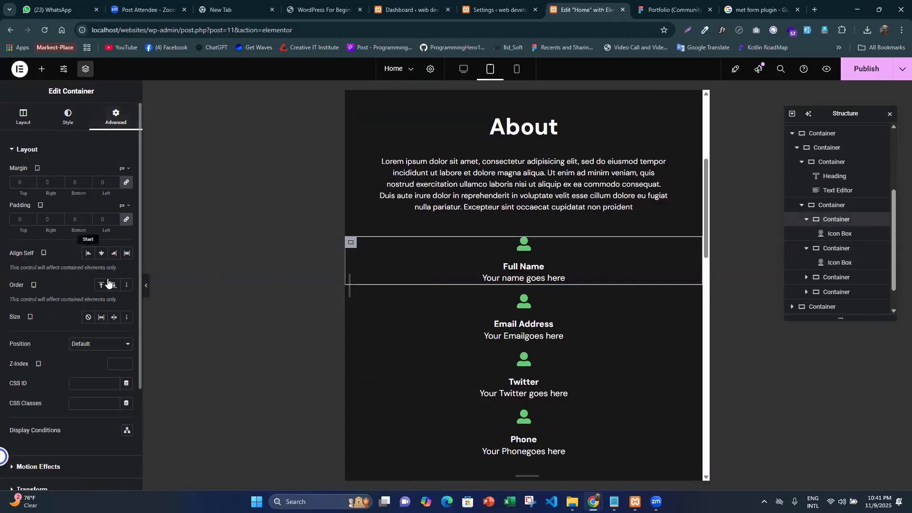
{"action": "left_click", "coordinate": [104, 344]}
{"action": "left_click", "coordinate": [33, 325]}
{"action": "scroll", "coordinate": [71, 266], "scroll_direction": "down", "scroll_amount": 3}
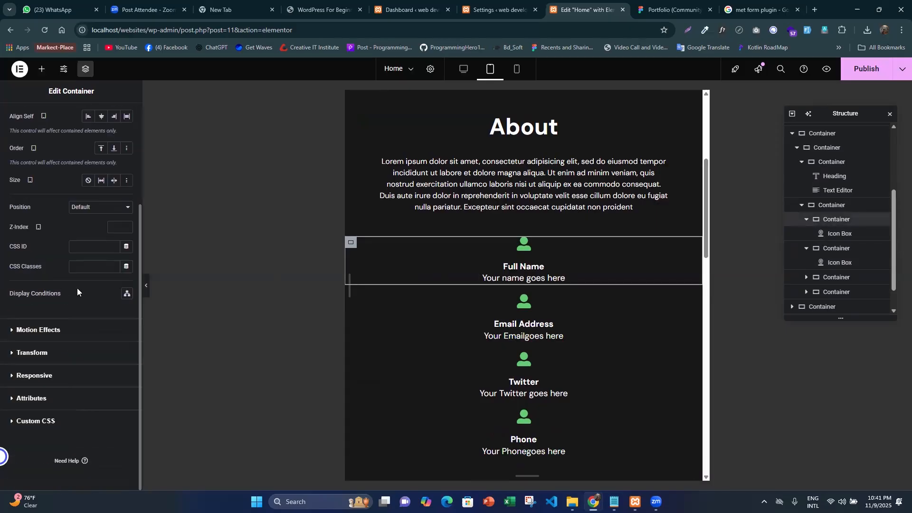
{"action": "scroll", "coordinate": [98, 302], "scroll_direction": "up", "scroll_amount": 3}
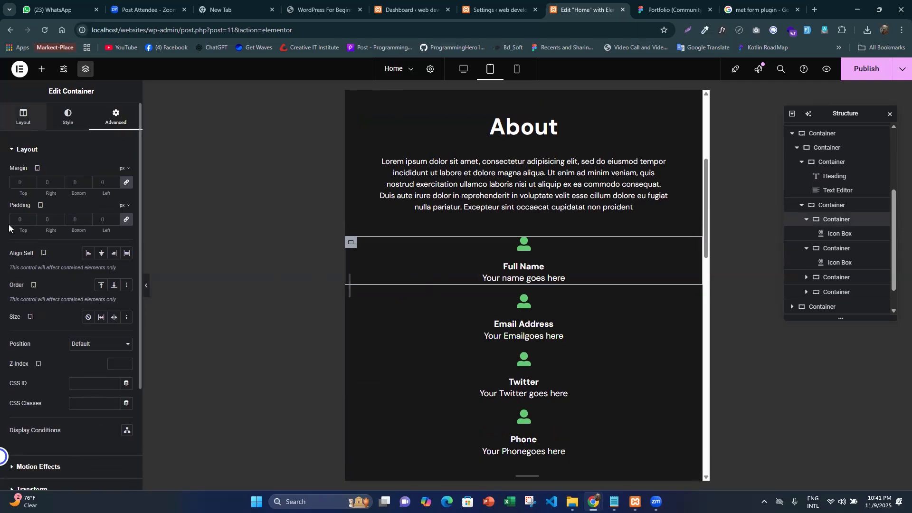
{"action": "left_click", "coordinate": [24, 121]}
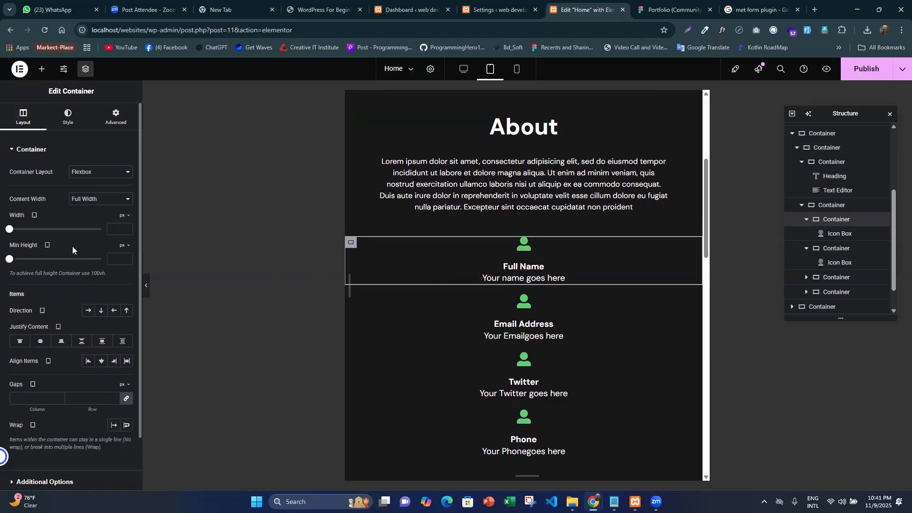
{"action": "left_click", "coordinate": [129, 217]}
{"action": "left_click", "coordinate": [123, 225]}
{"action": "left_click_drag", "start_coordinate": [9, 230], "coordinate": [34, 239]}
{"action": "key", "text": "Up"}
{"action": "key", "text": "Up"}
{"action": "key", "text": "Up"}
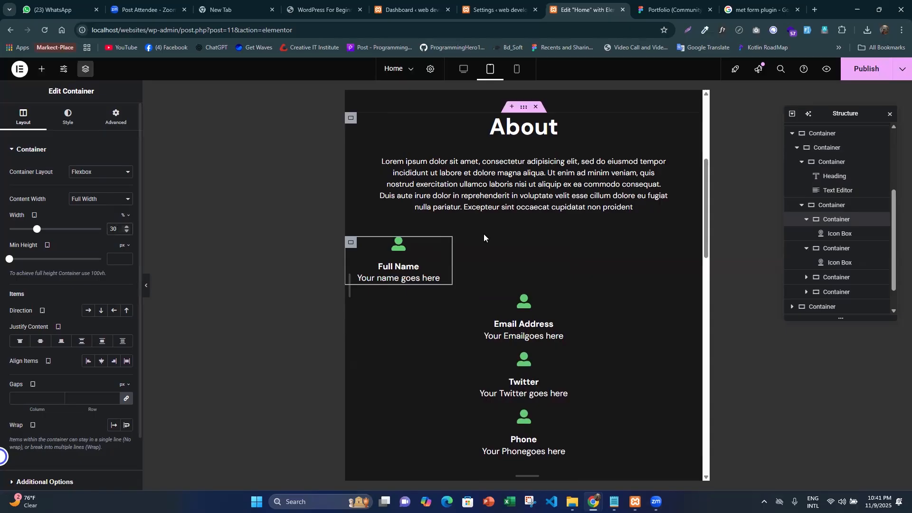
- Copy the Full Name icon box and try pasting its style onto the Email Address icon box and its container
{"action": "right_click", "coordinate": [445, 245]}
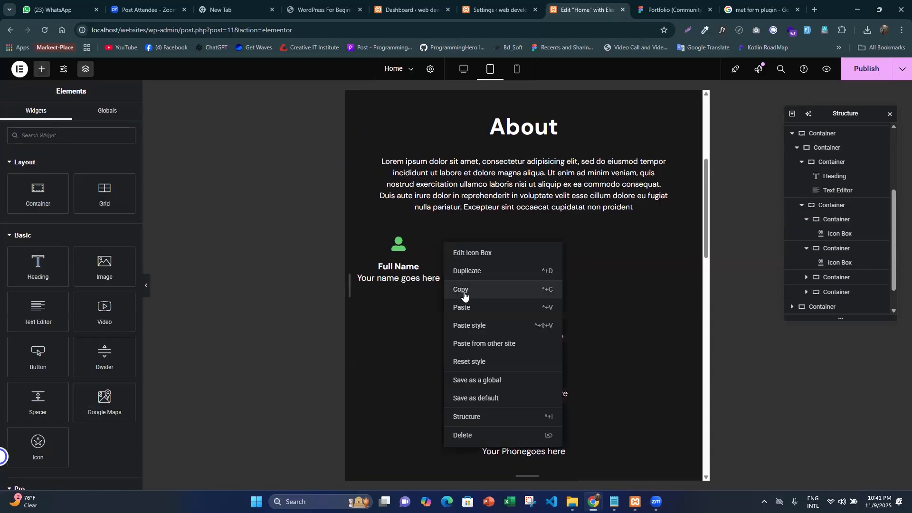
{"action": "left_click", "coordinate": [464, 294]}
{"action": "right_click", "coordinate": [694, 300]}
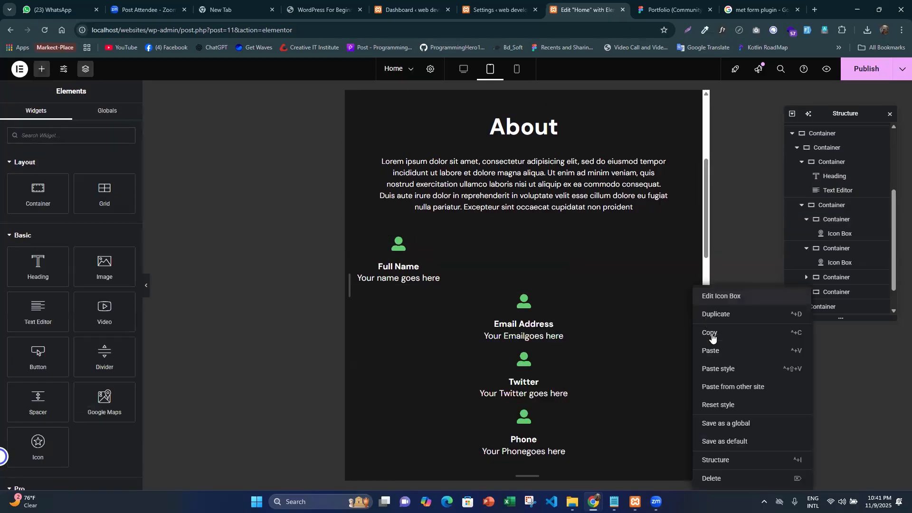
{"action": "left_click", "coordinate": [716, 364]}
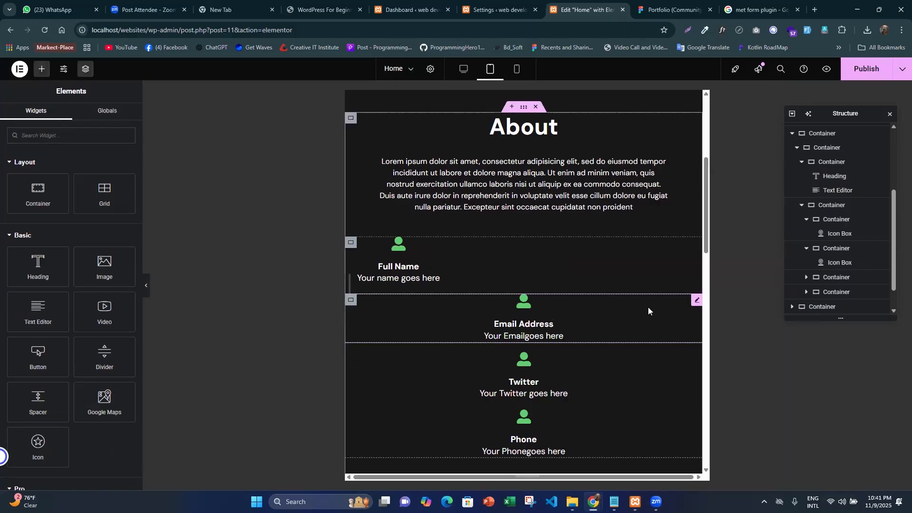
{"action": "right_click", "coordinate": [696, 302]}
{"action": "left_click", "coordinate": [719, 366]}
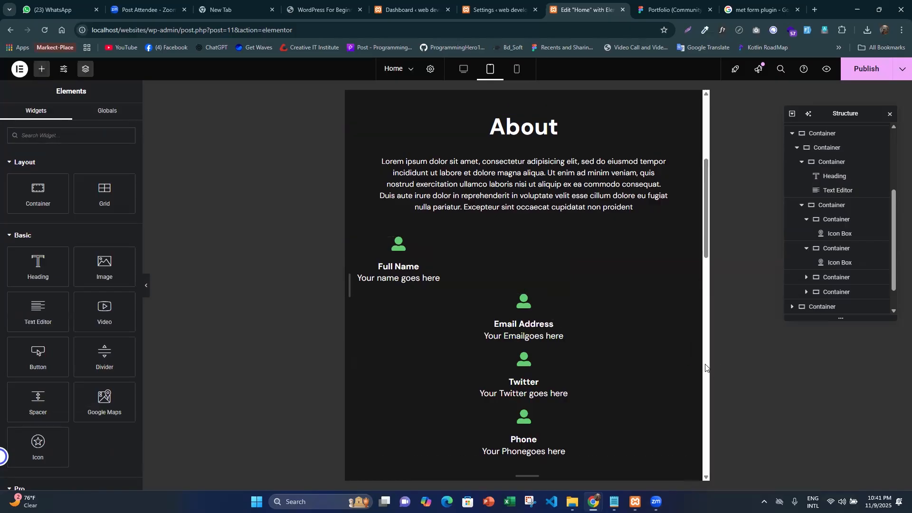
{"action": "right_click", "coordinate": [356, 303]}
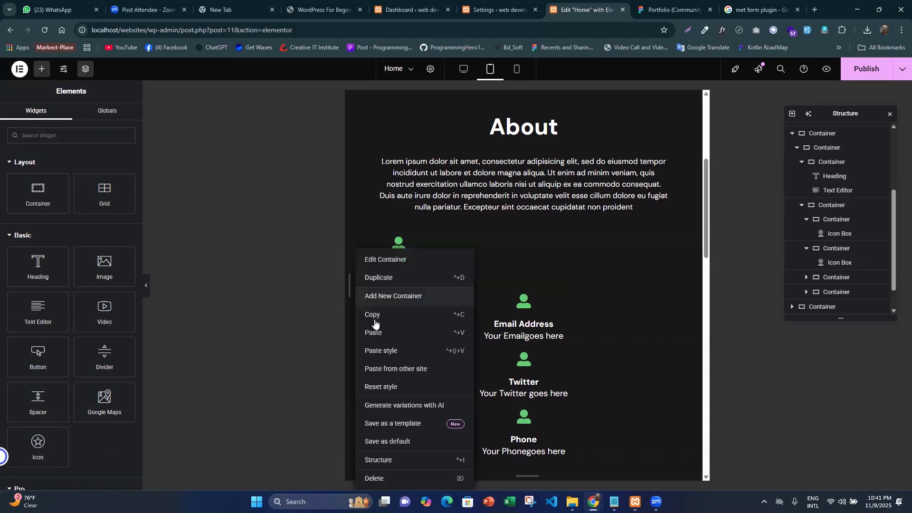
{"action": "left_click", "coordinate": [384, 349]}
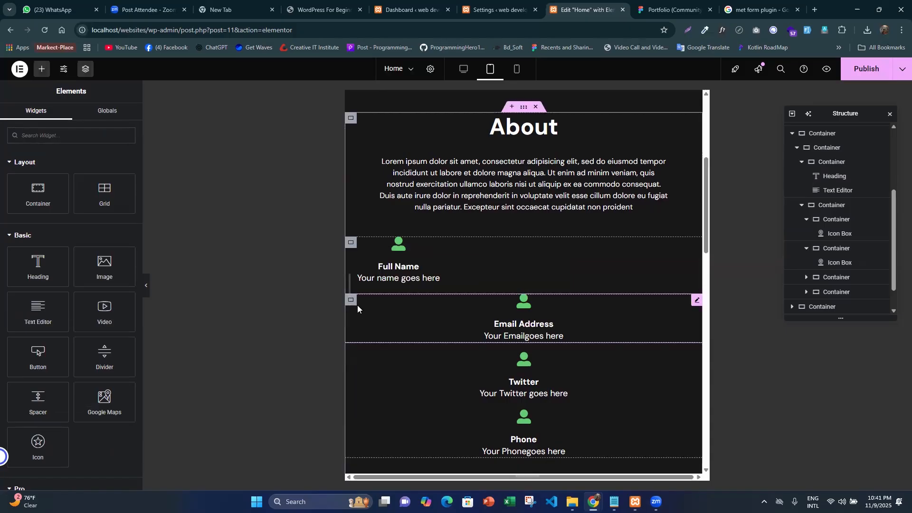
- Set the width of the Email Address container and the Twitter container to 30% each
{"action": "left_click", "coordinate": [355, 300]}
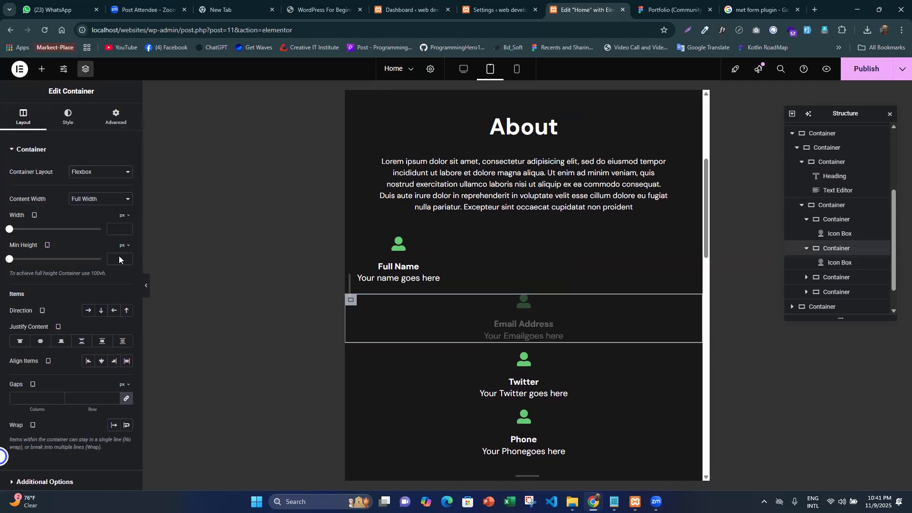
{"action": "left_click", "coordinate": [119, 231]}
{"action": "type", "text": "30"}
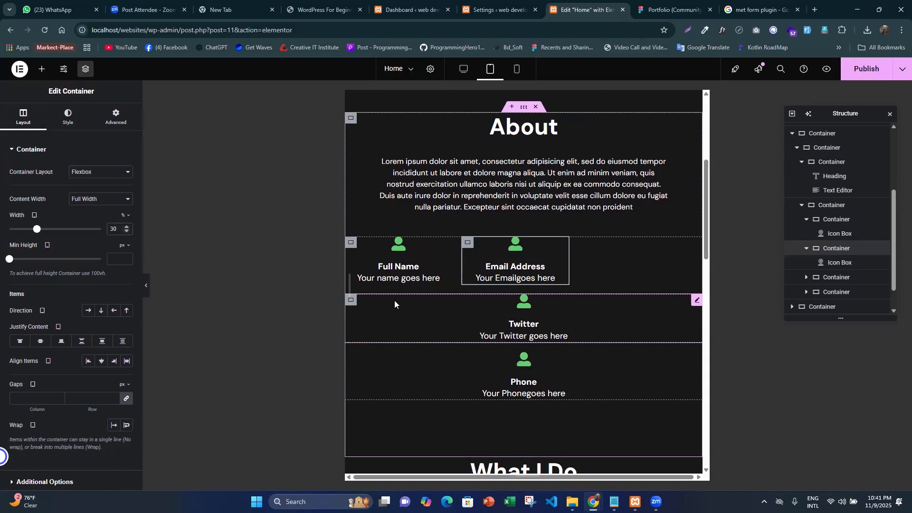
{"action": "scroll", "coordinate": [358, 246], "scroll_direction": "down", "scroll_amount": 2}
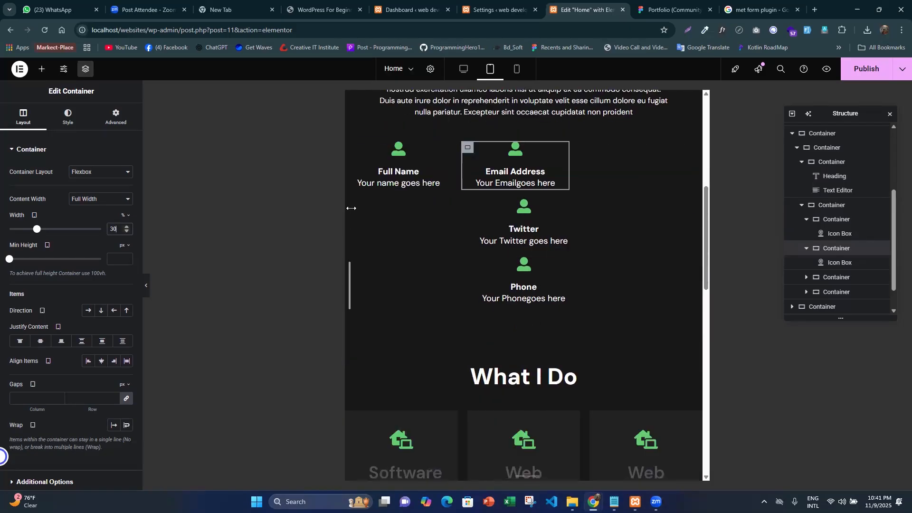
{"action": "left_click", "coordinate": [113, 205]}
{"action": "left_click", "coordinate": [117, 222]}
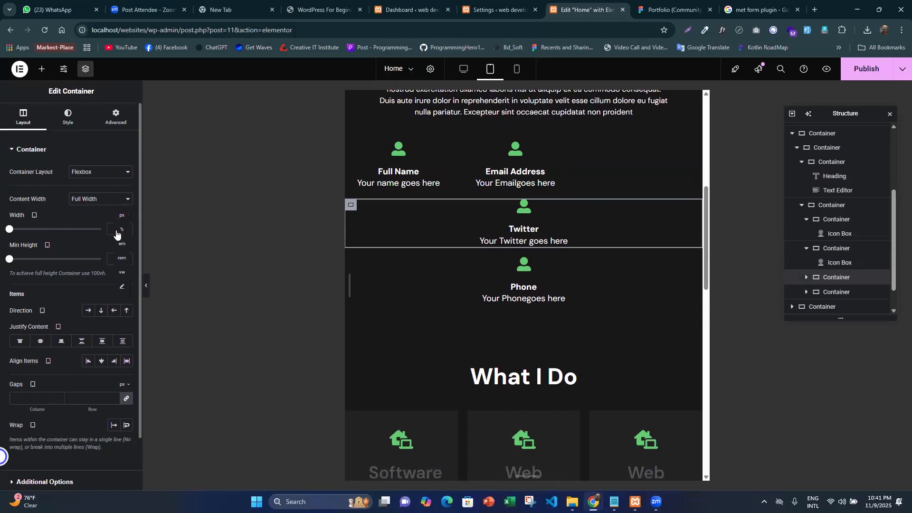
{"action": "left_click", "coordinate": [119, 230]}
{"action": "left_click", "coordinate": [114, 229]}
{"action": "type", "text": "30"}
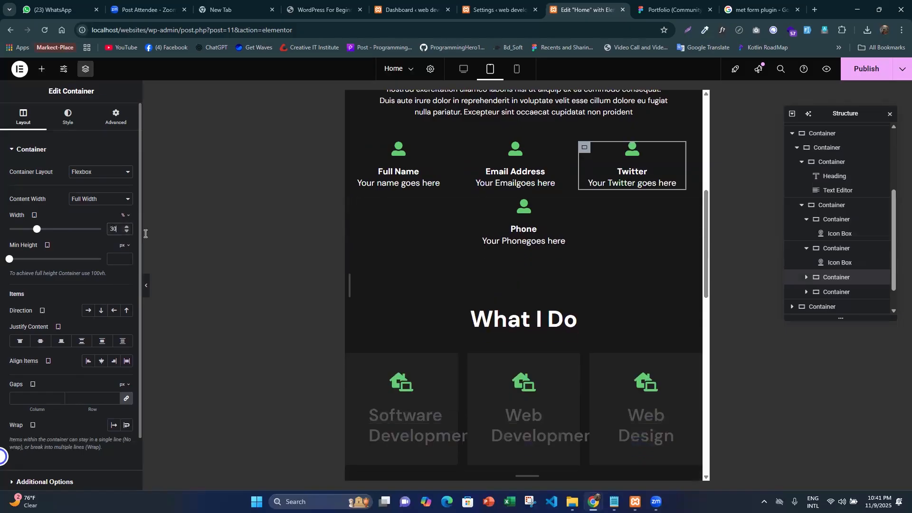
- Try turning off wrapping on the parent container around the four icon boxes, then restore Wrap
{"action": "scroll", "coordinate": [487, 210], "scroll_direction": "up", "scroll_amount": 1}
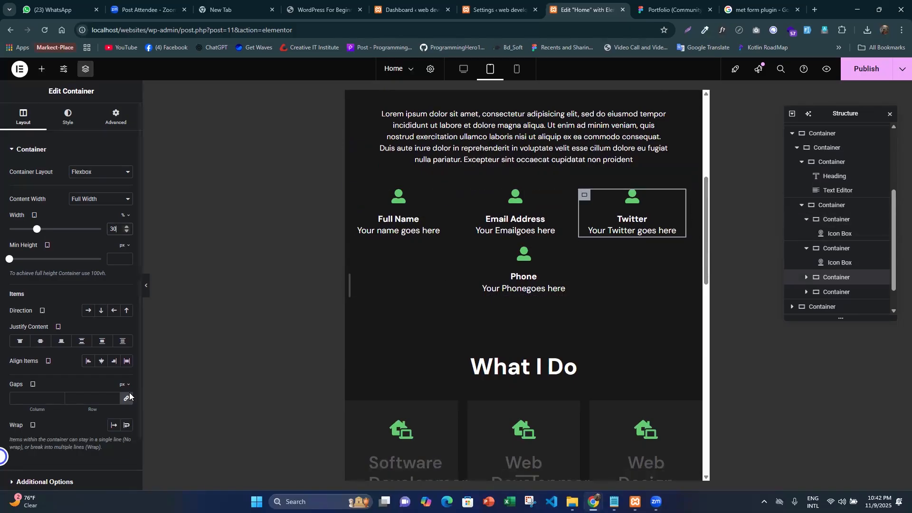
{"action": "left_click", "coordinate": [830, 211]}
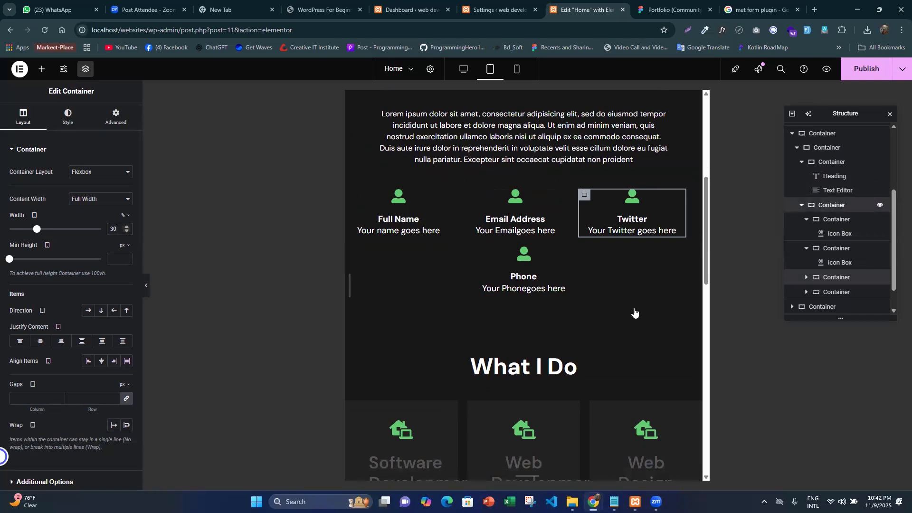
{"action": "left_click", "coordinate": [126, 426]}
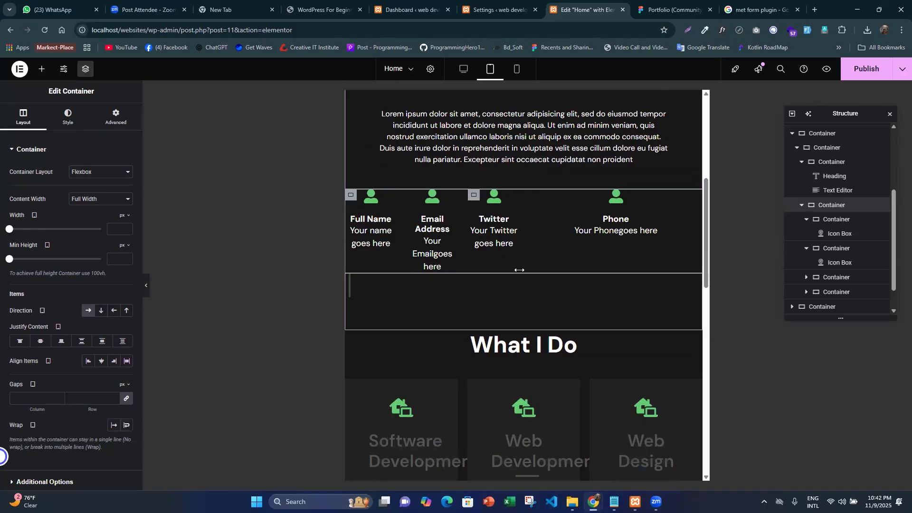
{"action": "left_click", "coordinate": [126, 425]}
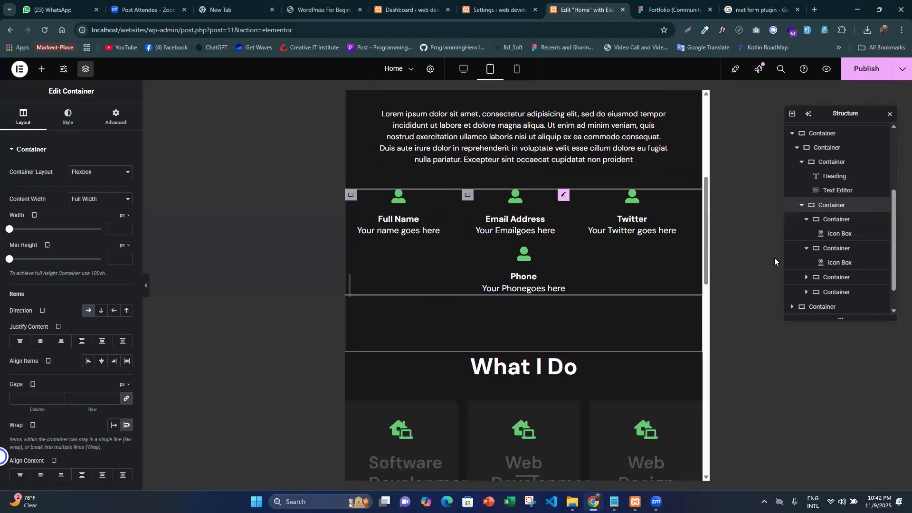
- Set the width of the Full Name, Email Address and Twitter containers to 45% each
{"action": "left_click", "coordinate": [829, 221]}
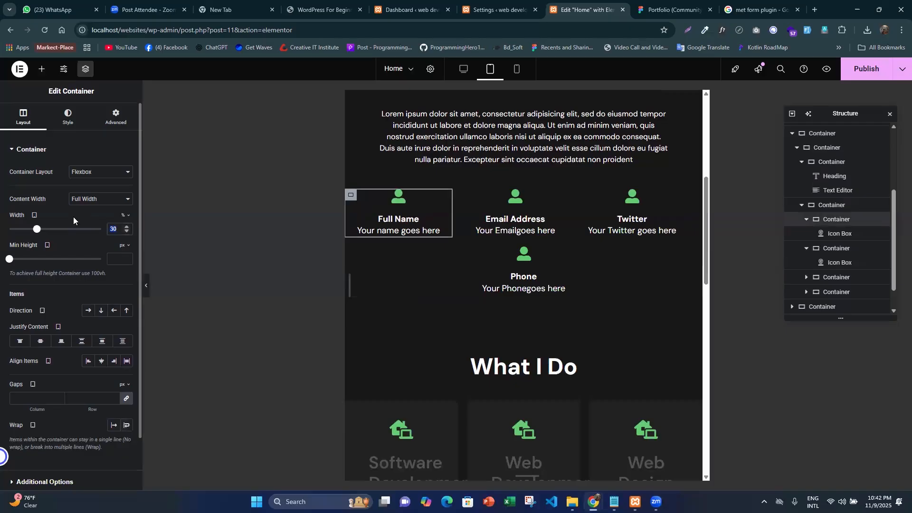
{"action": "type", "text": "45"}
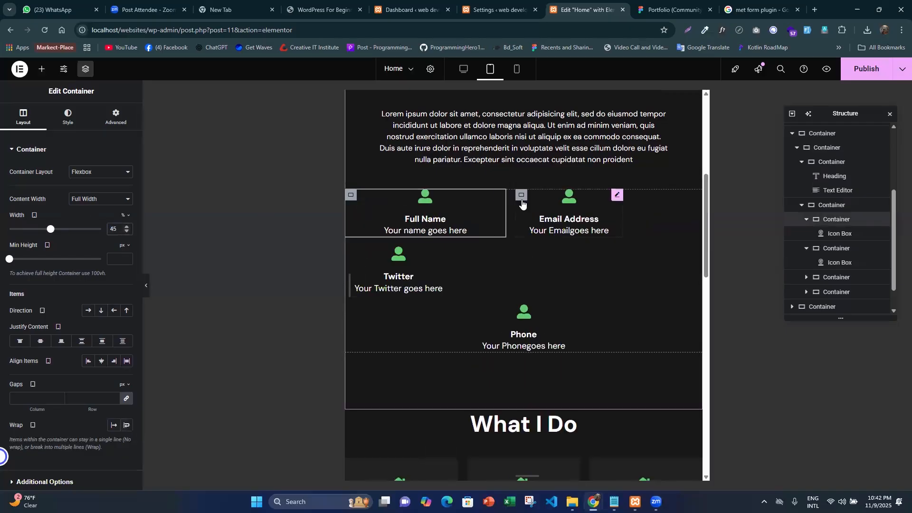
{"action": "left_click", "coordinate": [521, 195]}
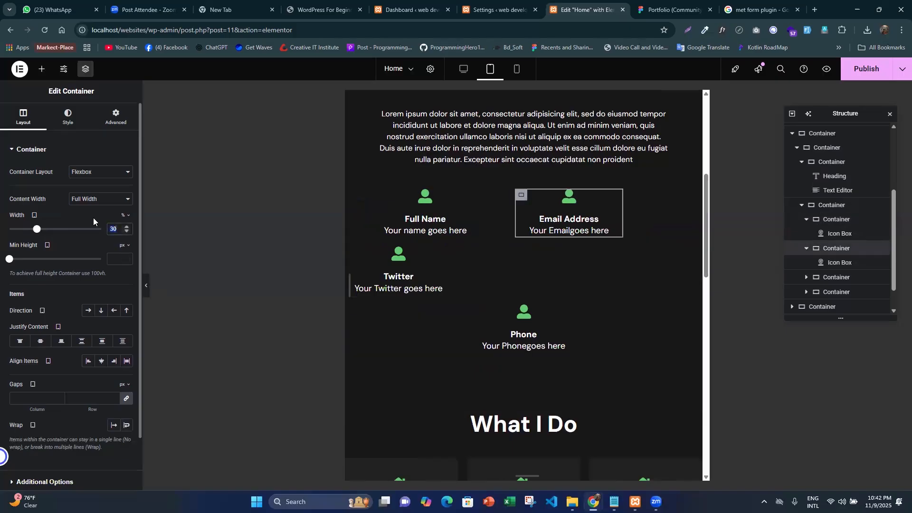
{"action": "type", "text": "45"}
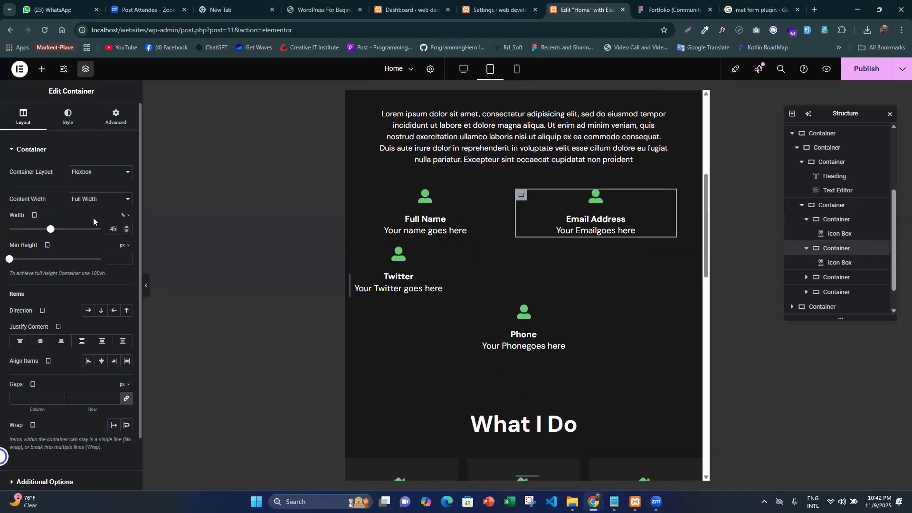
{"action": "left_click", "coordinate": [357, 254]}
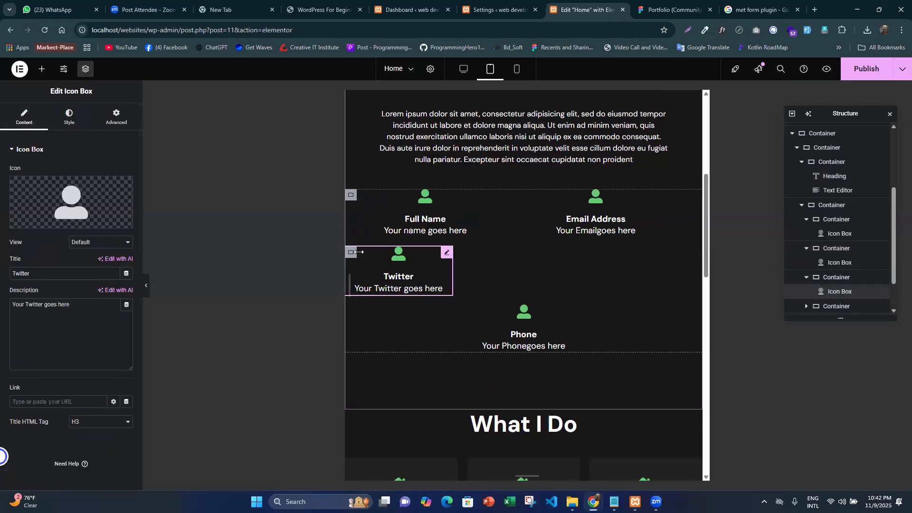
{"action": "left_click", "coordinate": [119, 229]}
{"action": "type", "text": "45"}
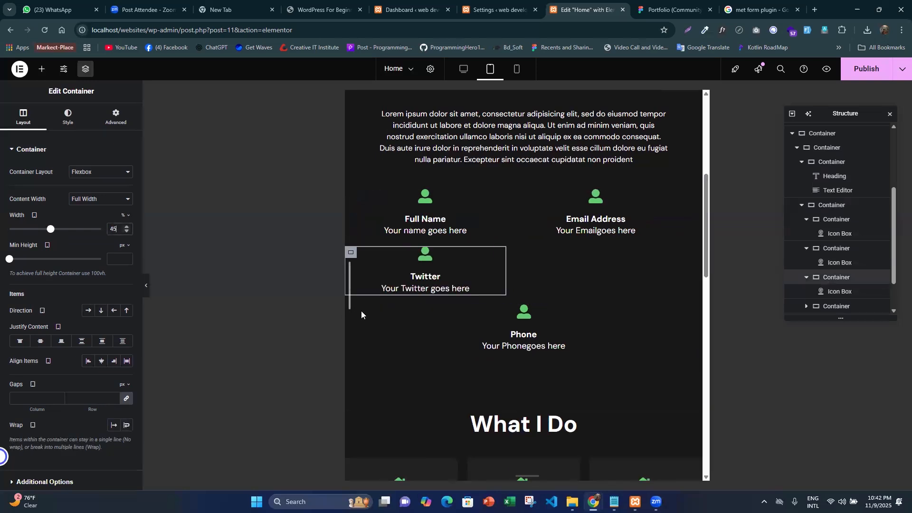
- Set the width of the Phone container to 45% and check the icon box grid under the About paragraph
{"action": "scroll", "coordinate": [361, 314], "scroll_direction": "down", "scroll_amount": 4}
{"action": "left_click", "coordinate": [352, 121]}
{"action": "left_click", "coordinate": [114, 225]}
{"action": "left_click", "coordinate": [124, 216]}
{"action": "left_click", "coordinate": [124, 229]}
{"action": "type", "text": "45"}
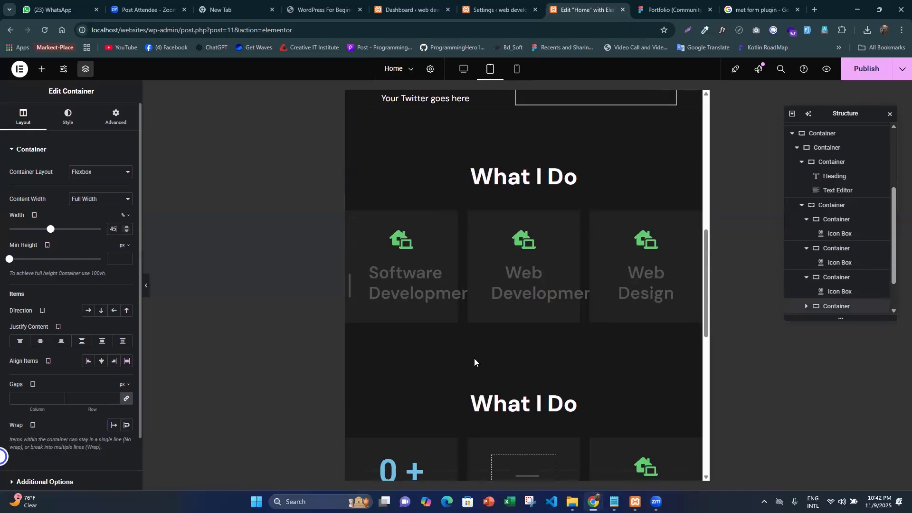
{"action": "scroll", "coordinate": [545, 305], "scroll_direction": "up", "scroll_amount": 6}
{"action": "scroll", "coordinate": [552, 356], "scroll_direction": "down", "scroll_amount": 3}
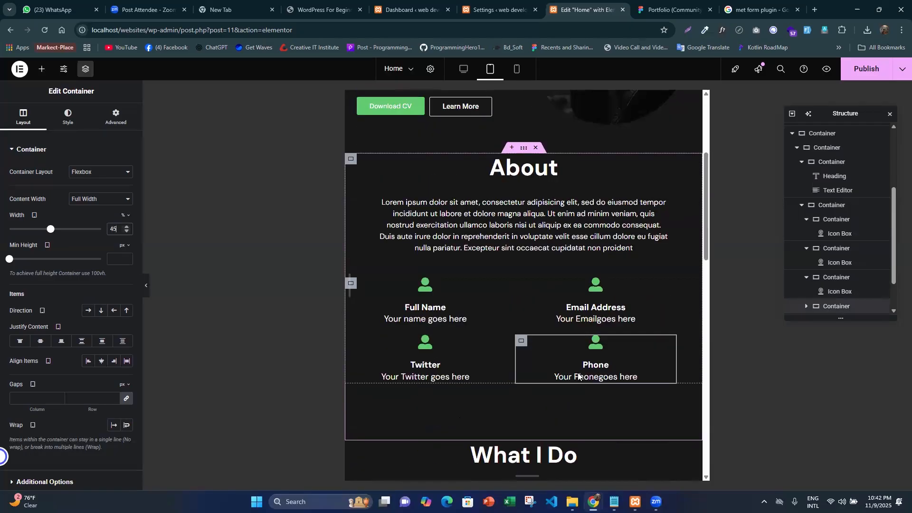
- Set the column and row gaps of the parent container around the four icon boxes to 30 px
{"action": "left_click", "coordinate": [843, 205]}
{"action": "scroll", "coordinate": [54, 335], "scroll_direction": "down", "scroll_amount": 2}
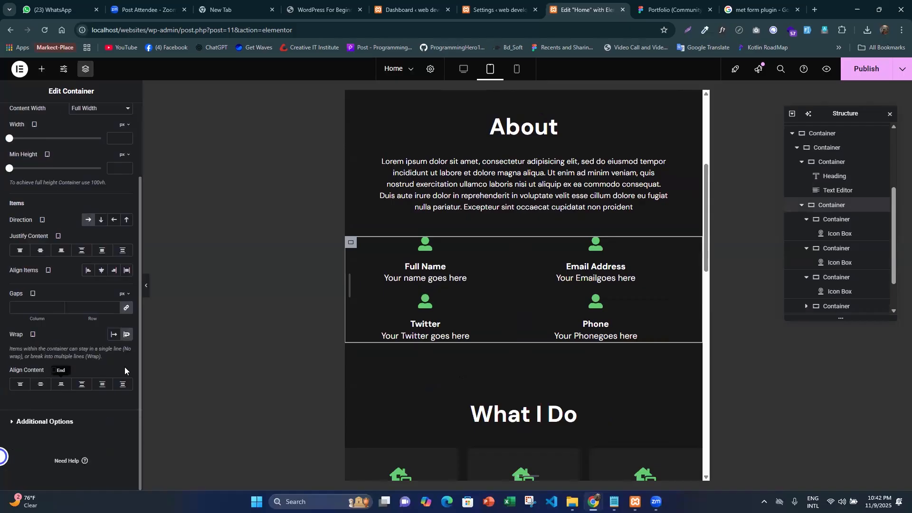
{"action": "scroll", "coordinate": [23, 164], "scroll_direction": "up", "scroll_amount": 2}
{"action": "scroll", "coordinate": [57, 266], "scroll_direction": "down", "scroll_amount": 2}
{"action": "type", "text": "19"}
{"action": "left_click_drag", "start_coordinate": [104, 319], "coordinate": [110, 319]}
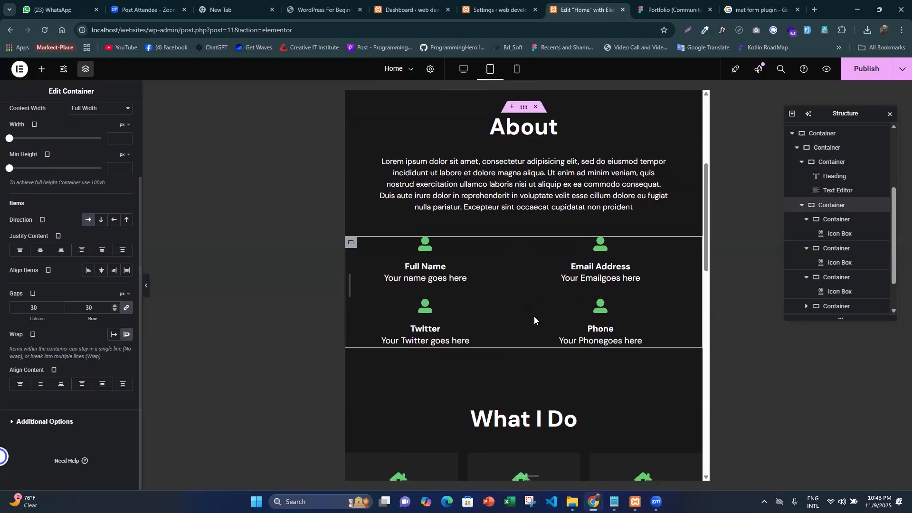
- Preview the About section in the mobile portrait layout and inspect how its paragraph and contact icon boxes stack
{"action": "scroll", "coordinate": [535, 309], "scroll_direction": "down", "scroll_amount": 1}
{"action": "left_click", "coordinate": [514, 73]}
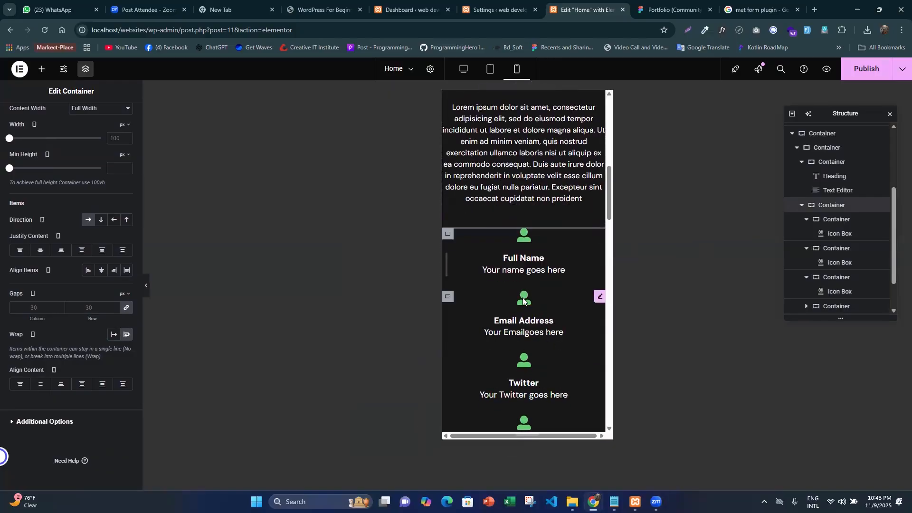
{"action": "left_click", "coordinate": [146, 286]}
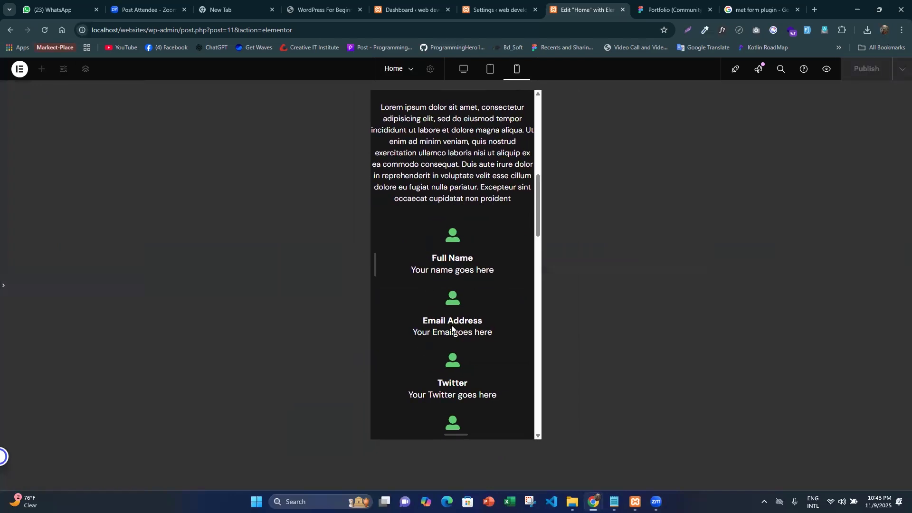
{"action": "scroll", "coordinate": [451, 328], "scroll_direction": "down", "scroll_amount": 2}
{"action": "scroll", "coordinate": [464, 338], "scroll_direction": "up", "scroll_amount": 2}
{"action": "left_click", "coordinate": [495, 310]}
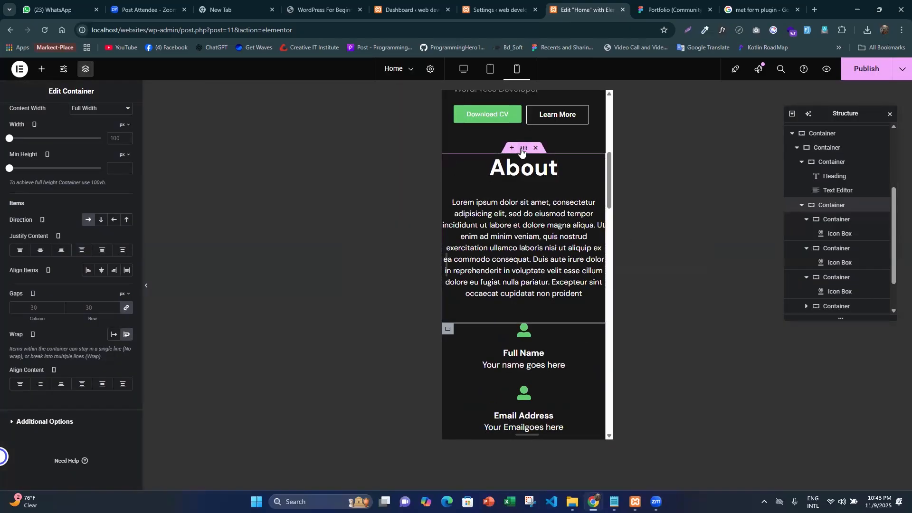
- Set the left and right padding of the About section's outer container to 15 px in the desktop layout
{"action": "left_click", "coordinate": [479, 187]}
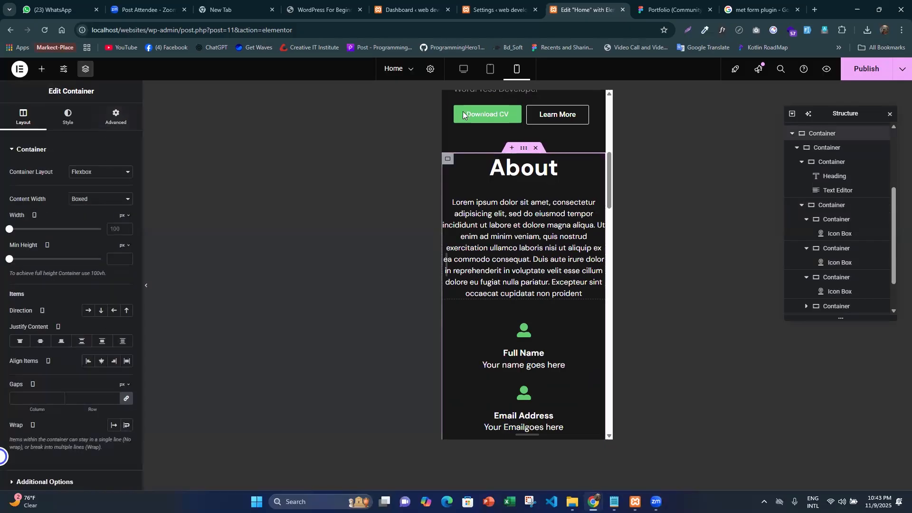
{"action": "left_click", "coordinate": [459, 74]}
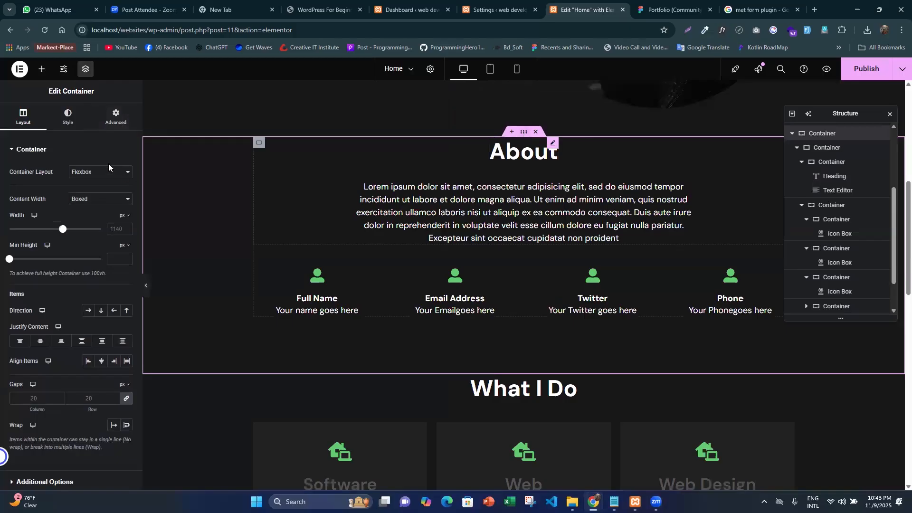
{"action": "left_click", "coordinate": [110, 125]}
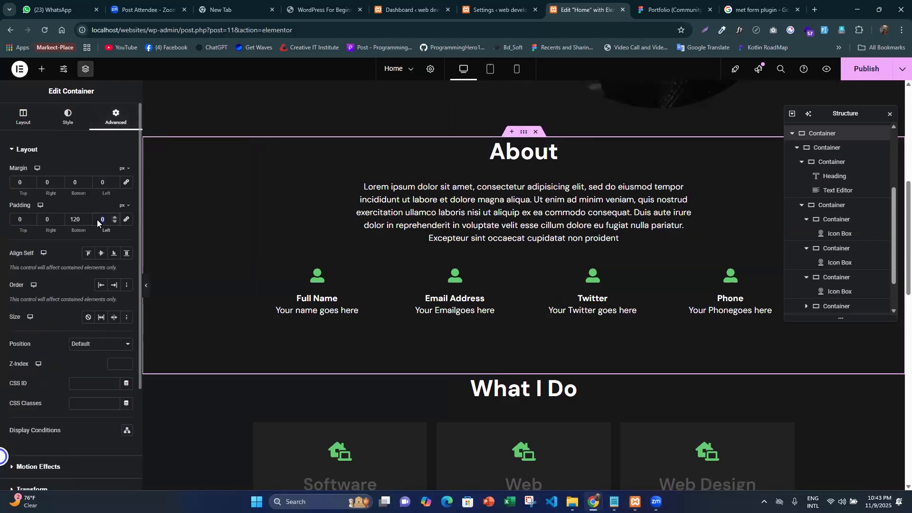
{"action": "type", "text": "15"}
{"action": "key", "text": "Tab"}
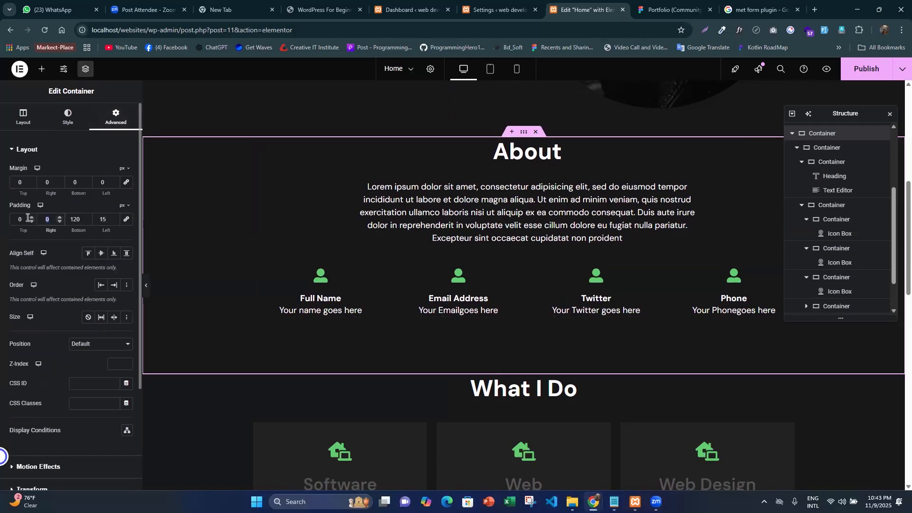
{"action": "type", "text": "15"}
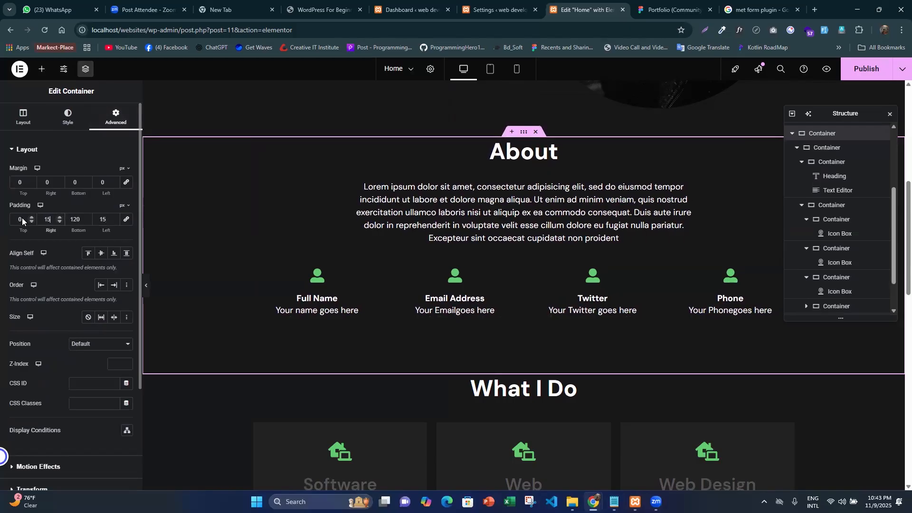
- Check the side spacing of the About section and the What I Do sections below it in the mobile portrait layout
{"action": "left_click", "coordinate": [517, 69]}
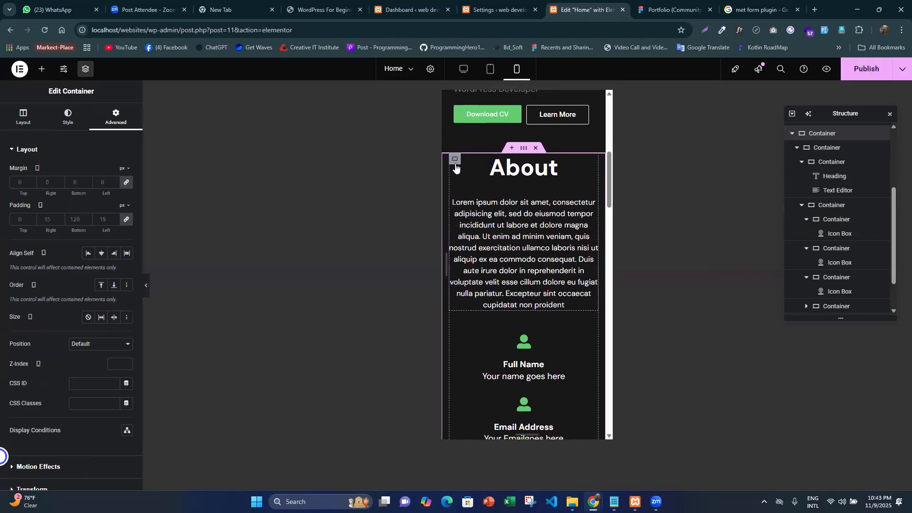
{"action": "left_click", "coordinate": [454, 158]}
{"action": "scroll", "coordinate": [548, 263], "scroll_direction": "down", "scroll_amount": 11}
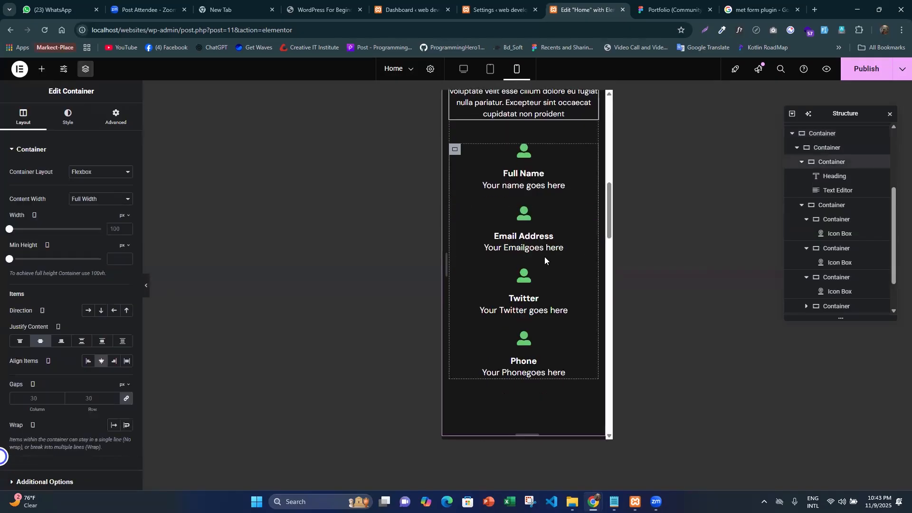
{"action": "scroll", "coordinate": [544, 259], "scroll_direction": "down", "scroll_amount": 10}
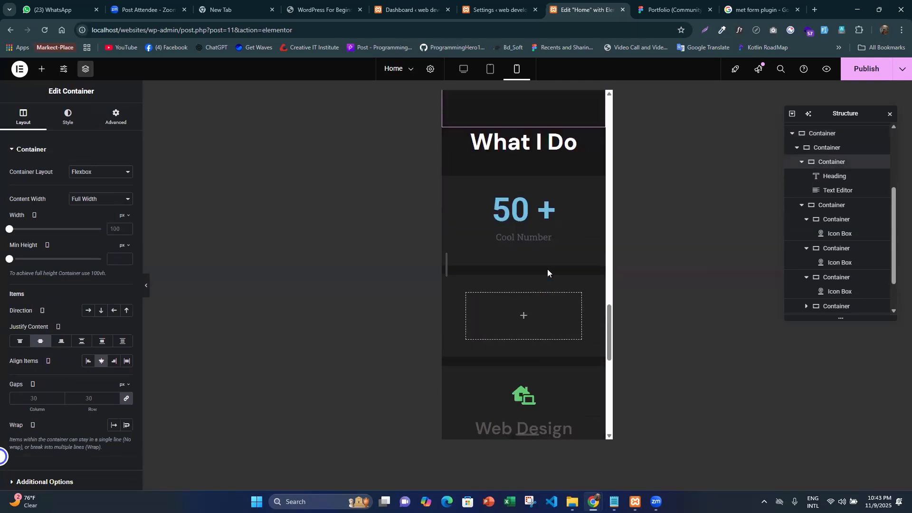
{"action": "scroll", "coordinate": [548, 269], "scroll_direction": "down", "scroll_amount": 3}
{"action": "scroll", "coordinate": [547, 268], "scroll_direction": "up", "scroll_amount": 8}
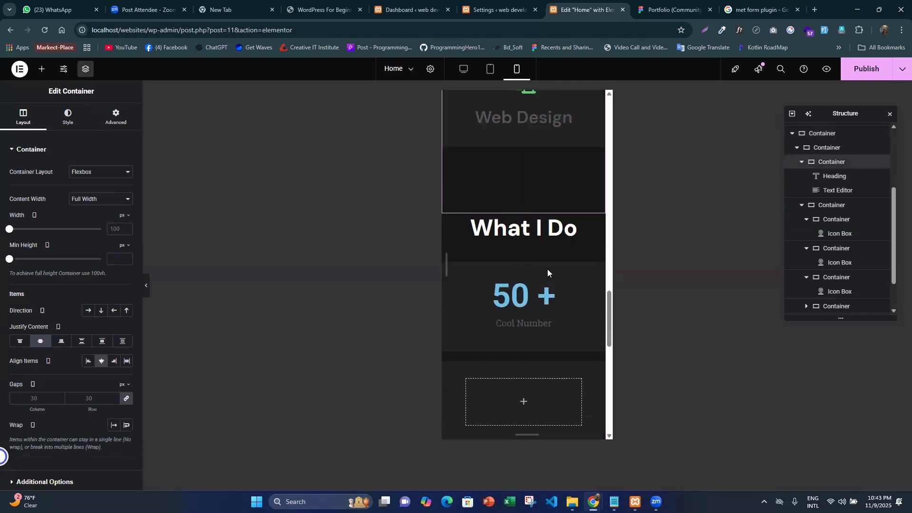
{"action": "scroll", "coordinate": [524, 249], "scroll_direction": "up", "scroll_amount": 9}
- Return to the desktop layout and publish the Home page changes
{"action": "left_click", "coordinate": [464, 69]}
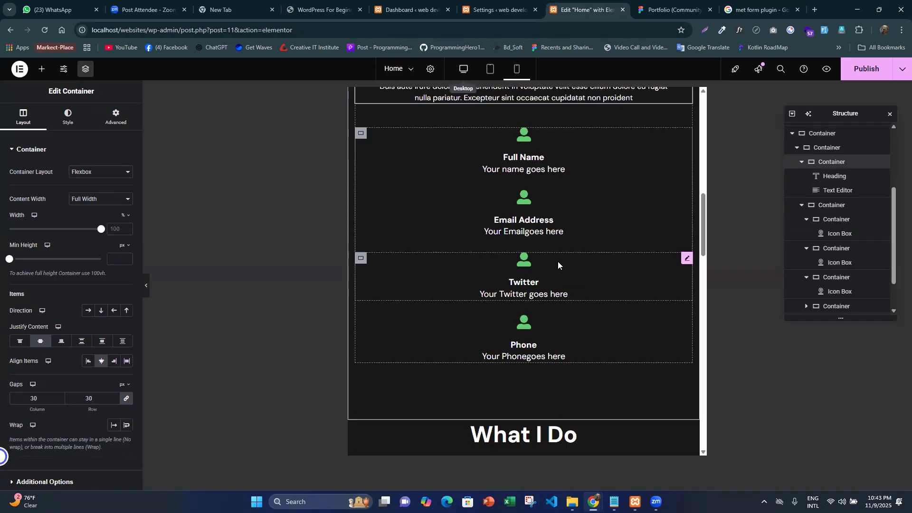
{"action": "scroll", "coordinate": [548, 257], "scroll_direction": "up", "scroll_amount": 5}
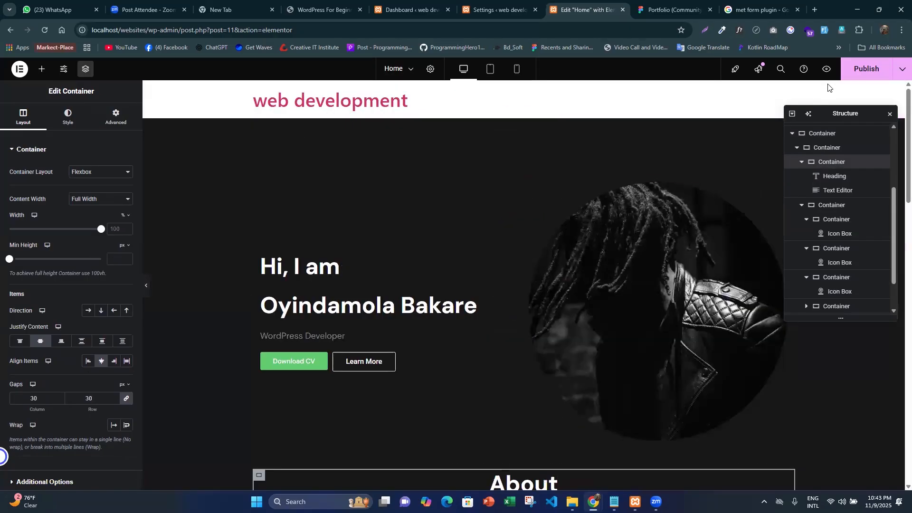
{"action": "left_click", "coordinate": [859, 70]}
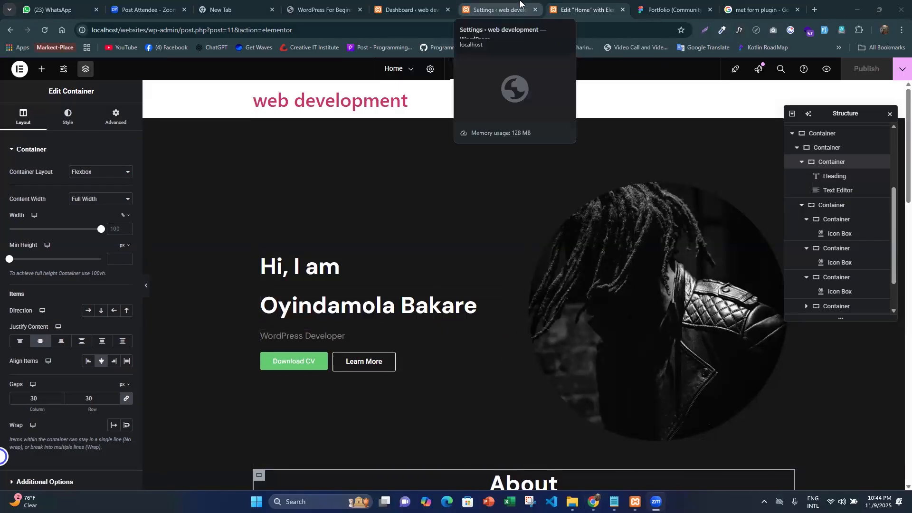
- Open the WordPress Menus admin page in a new browser tab and close the MetForm settings tab
{"action": "left_click", "coordinate": [494, 9]}
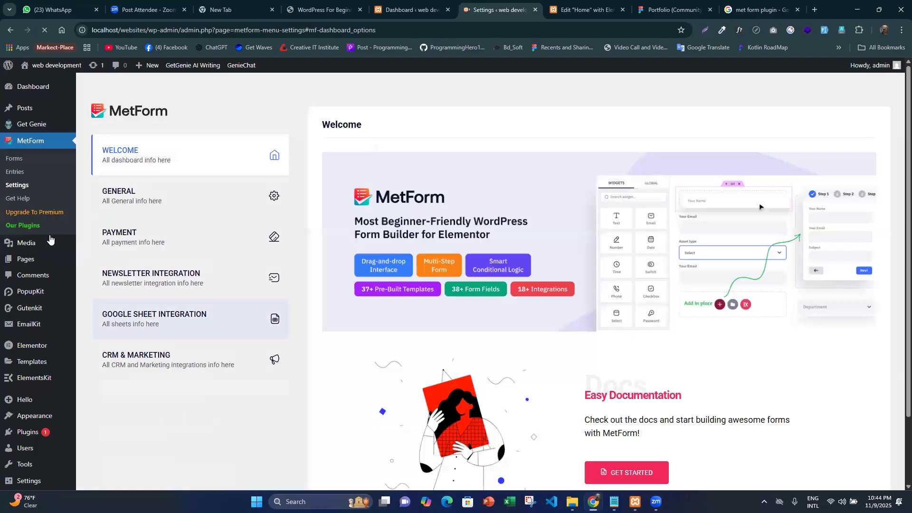
{"action": "scroll", "coordinate": [50, 241], "scroll_direction": "down", "scroll_amount": 2}
{"action": "mouse_move", "coordinate": [51, 337]}
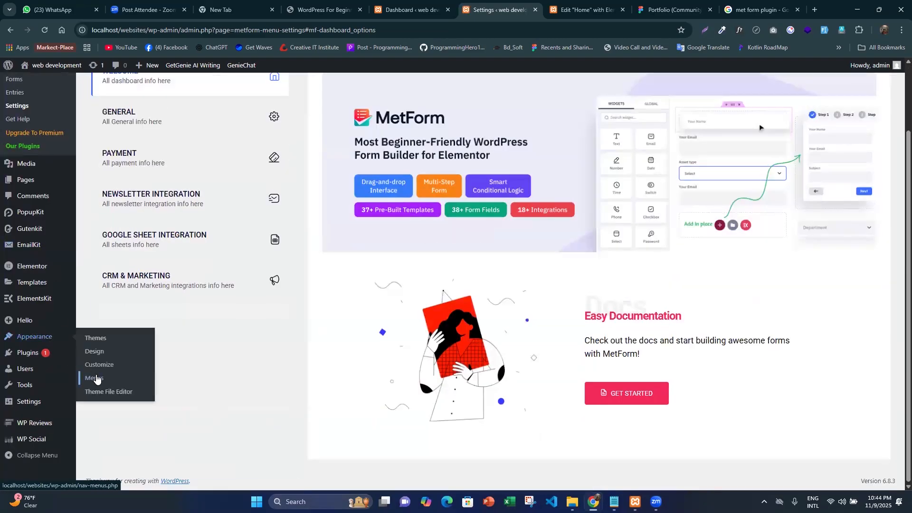
{"action": "middle_click", "coordinate": [95, 379]}
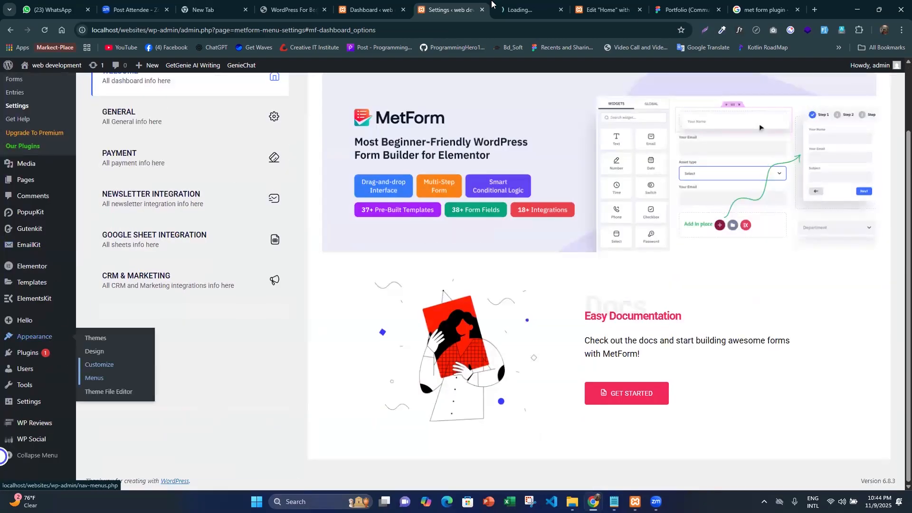
{"action": "middle_click", "coordinate": [447, 12]}
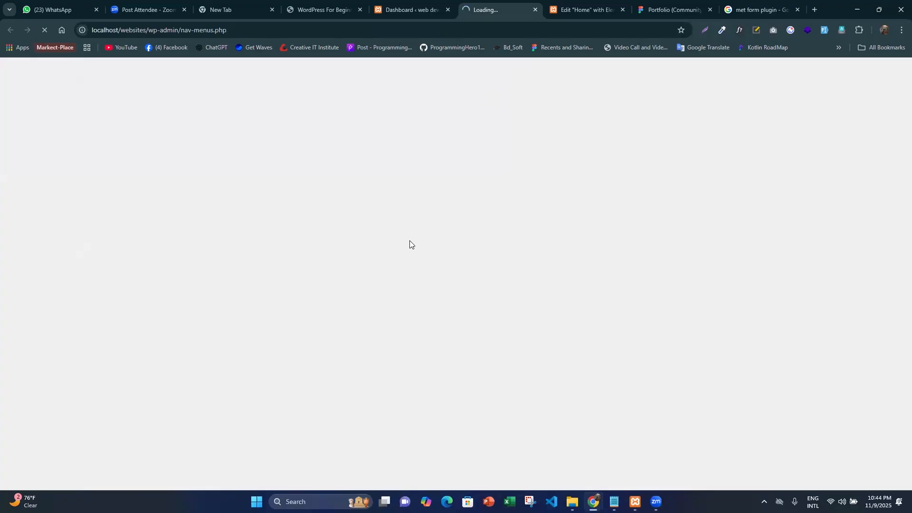
- Switch to the Figma Portfolio design and examine the navigation links in the desktop frame's header
{"action": "left_click", "coordinate": [670, 9]}
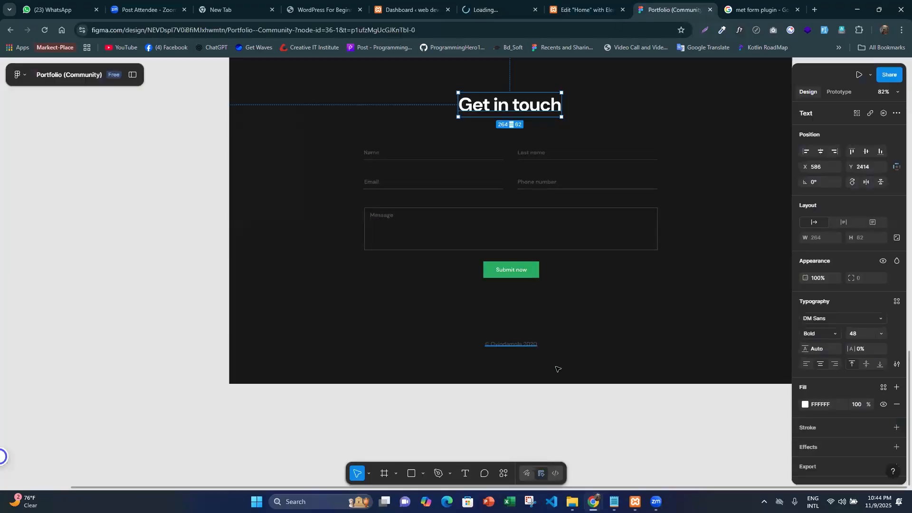
{"action": "scroll", "coordinate": [559, 319], "scroll_direction": "up", "scroll_amount": 7}
{"action": "scroll", "coordinate": [558, 298], "scroll_direction": "up", "scroll_amount": 7}
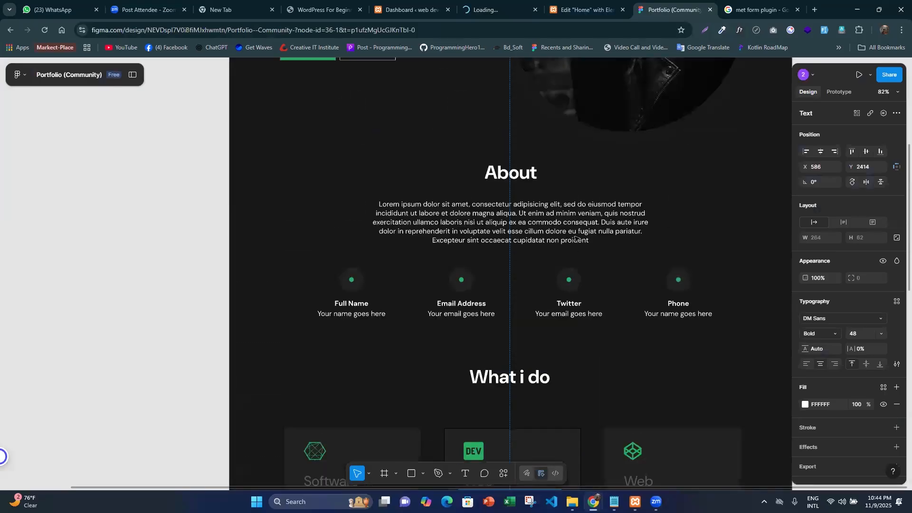
{"action": "scroll", "coordinate": [575, 238], "scroll_direction": "up", "scroll_amount": 8}
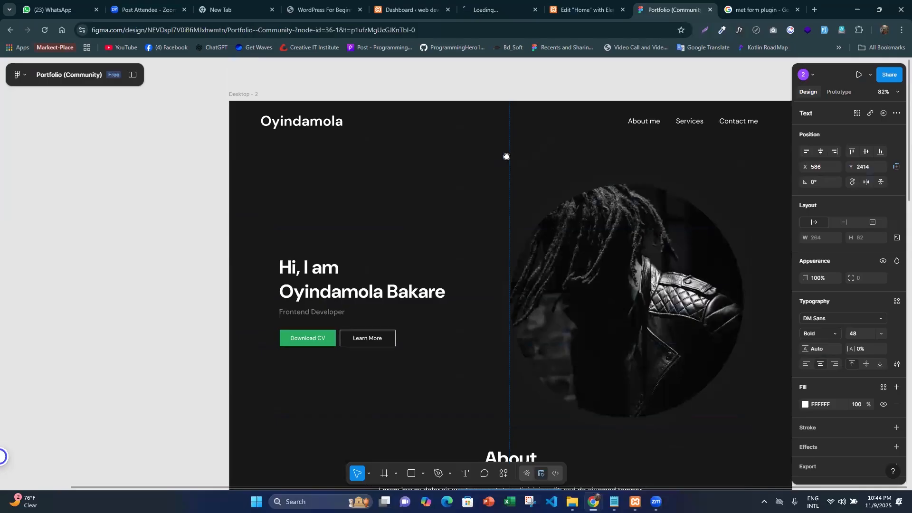
{"action": "scroll", "coordinate": [482, 155], "scroll_direction": "right", "scroll_amount": 3}
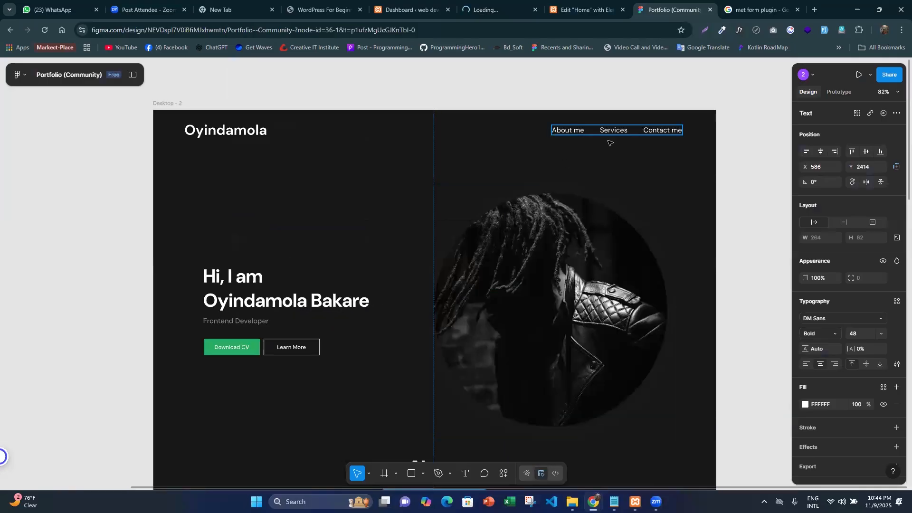
- Create a WordPress menu named header-menu and assign it to the Header display location
{"action": "left_click", "coordinate": [489, 9]}
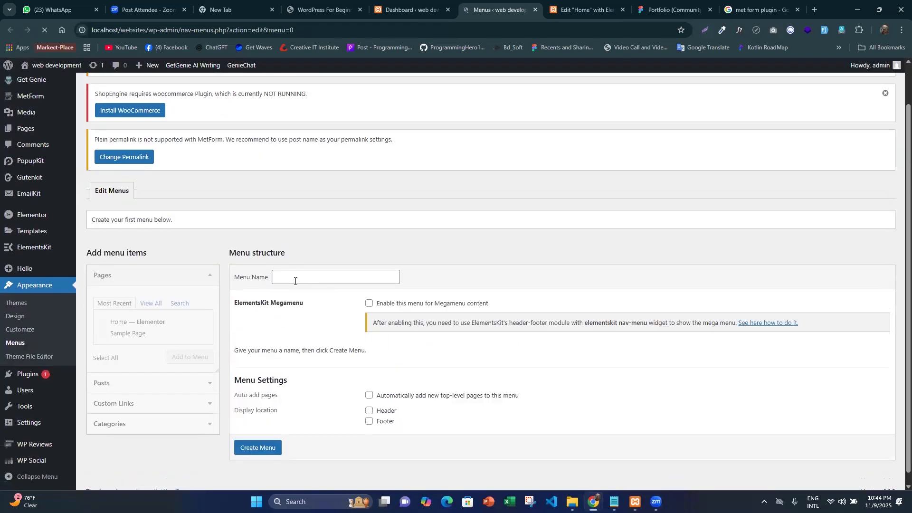
{"action": "left_click", "coordinate": [298, 277]}
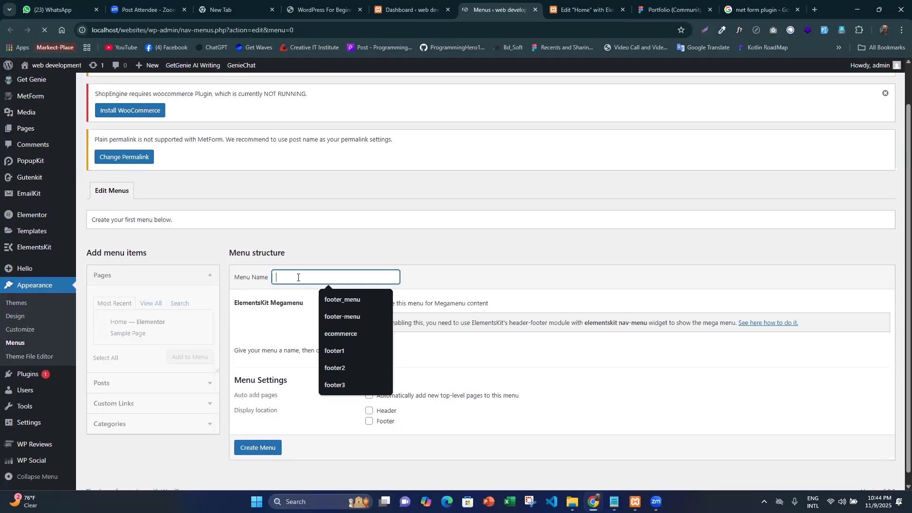
{"action": "type", "text": "header_"}
{"action": "type", "text": " me"}
{"action": "key", "text": "BackSpace"}
{"action": "type", "text": "-menu"}
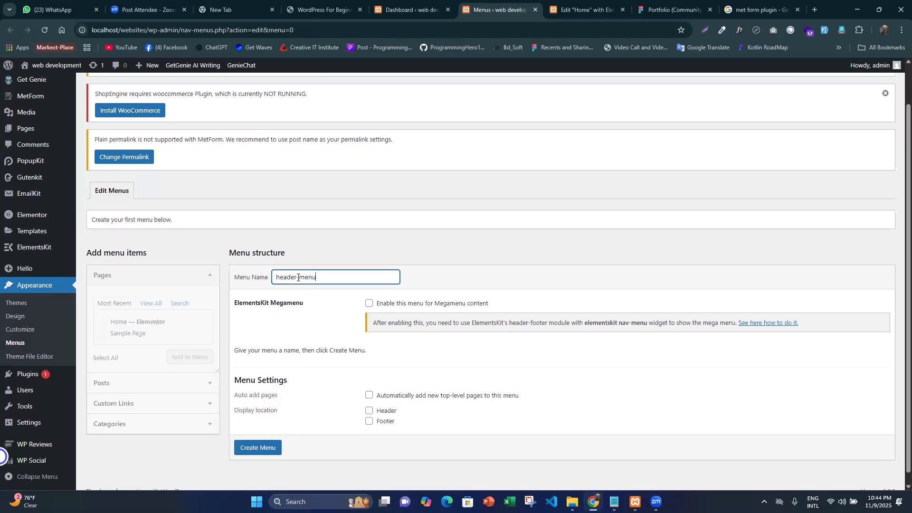
{"action": "scroll", "coordinate": [428, 282], "scroll_direction": "down", "scroll_amount": 1}
{"action": "left_click", "coordinate": [370, 400]}
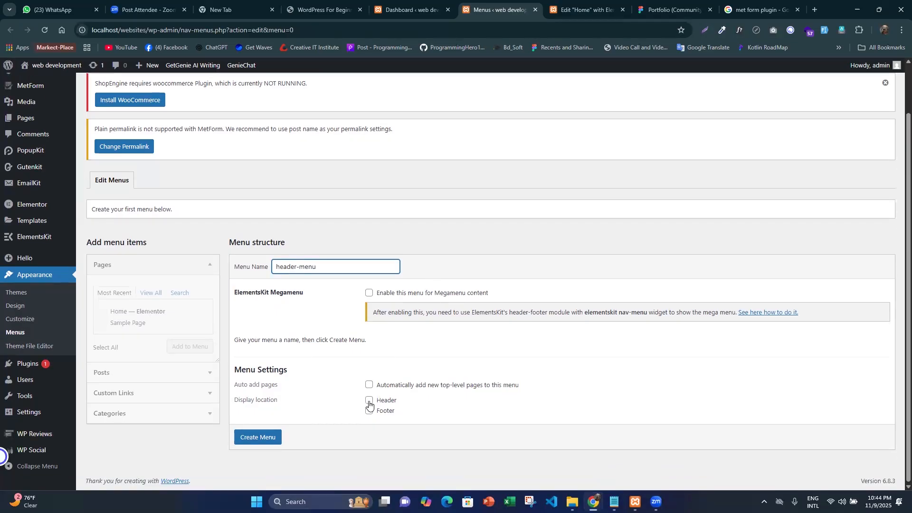
{"action": "left_click", "coordinate": [272, 442]}
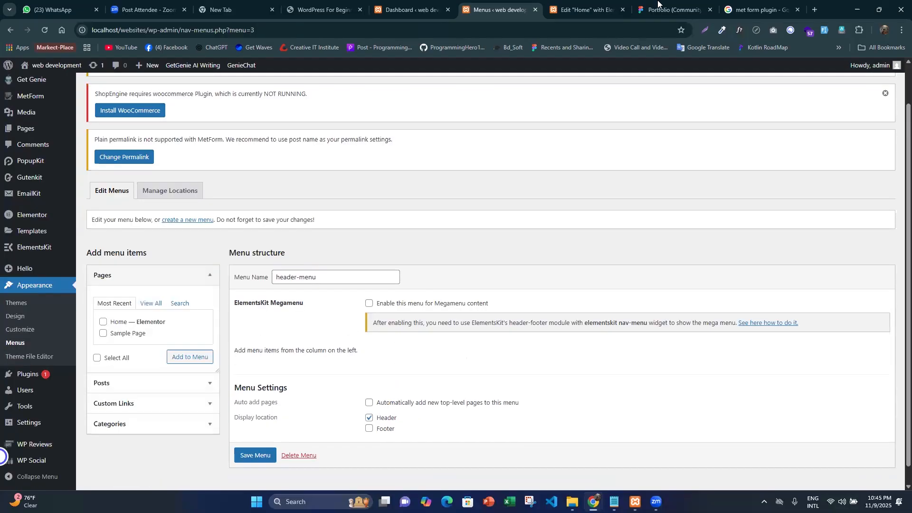
- Compare the header navigation links in the Figma design with the pages available for header-menu in WordPress
{"action": "key", "text": "ctrl+Tab"}
{"action": "key", "text": "ctrl+Tab"}
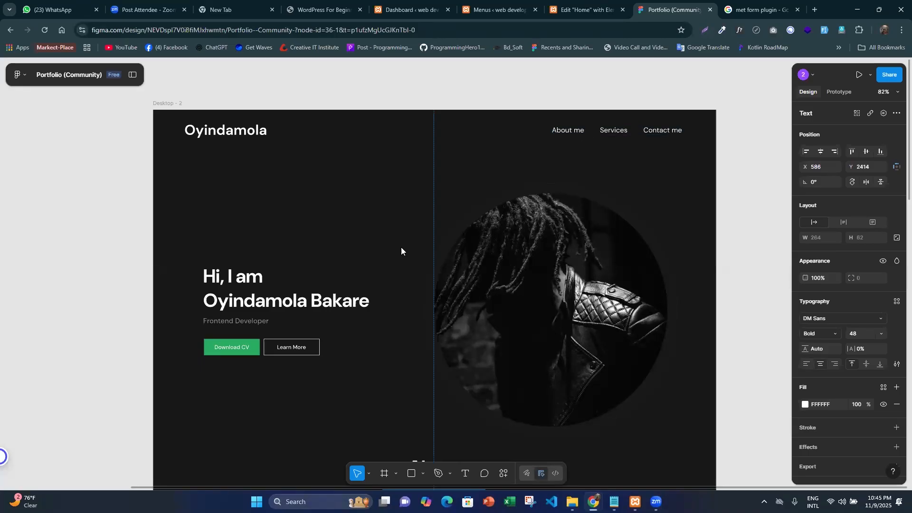
{"action": "key", "text": "ctrl+shift+Tab"}
{"action": "key", "text": "ctrl+shift+Tab"}
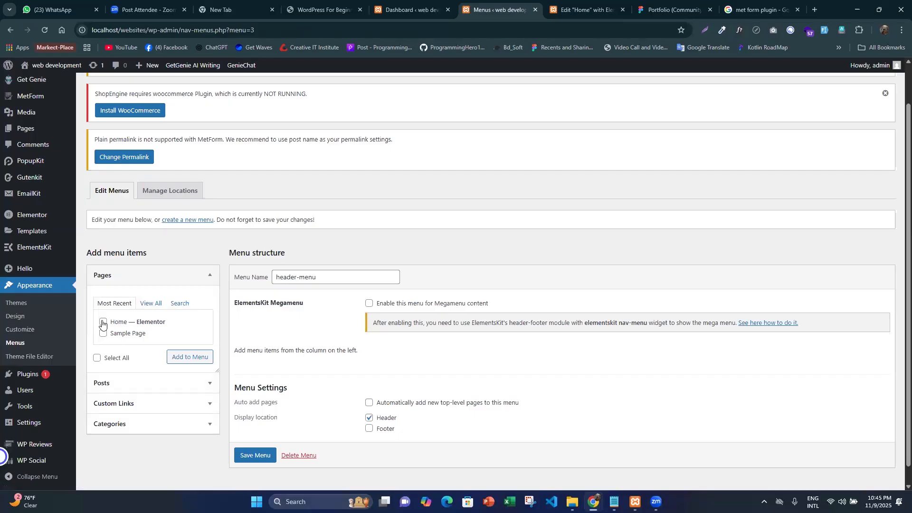
{"action": "left_click", "coordinate": [677, 4]}
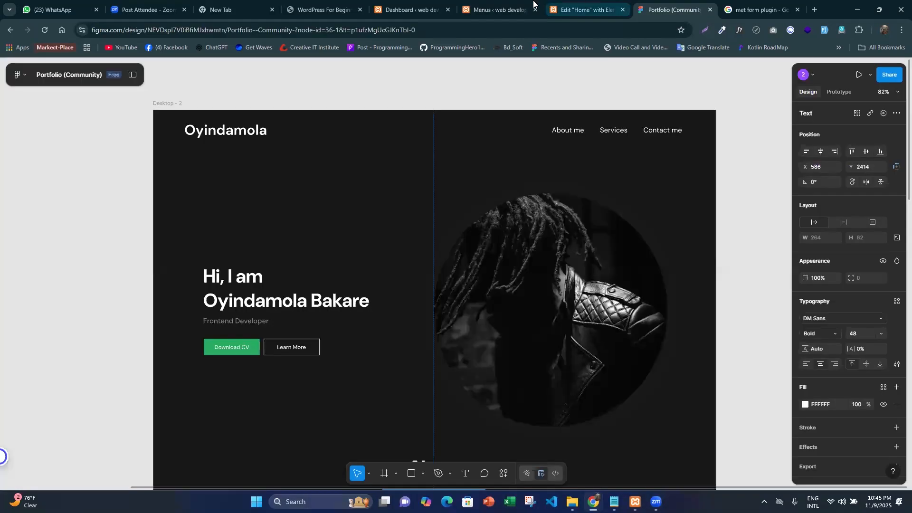
{"action": "left_click", "coordinate": [499, 8]}
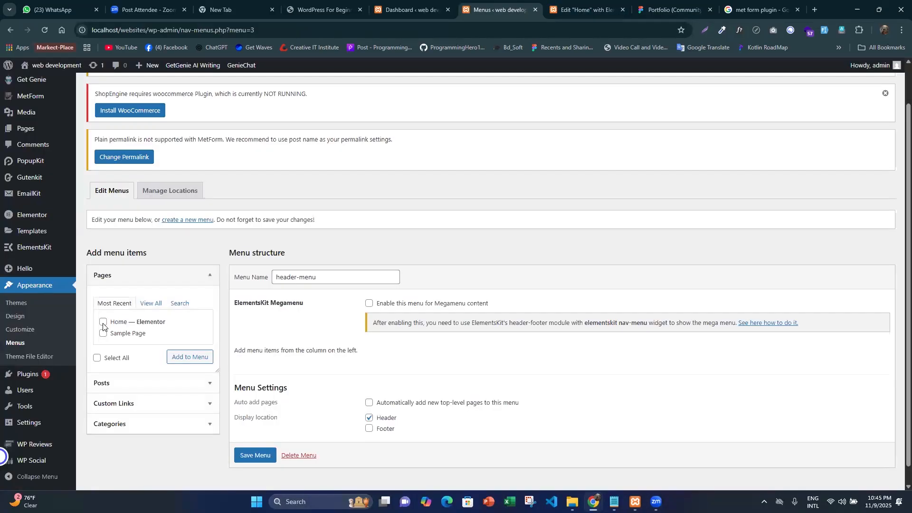
{"action": "left_click", "coordinate": [658, 7]}
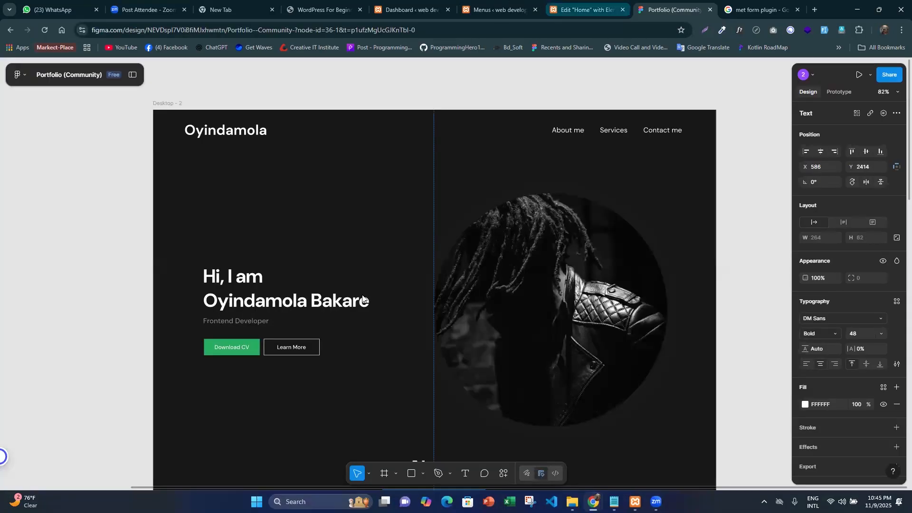
- Return to the WordPress Menus page and add a custom link labelled About Us with URL # to header-menu
{"action": "left_click", "coordinate": [499, 9]}
{"action": "scroll", "coordinate": [317, 378], "scroll_direction": "down", "scroll_amount": 1}
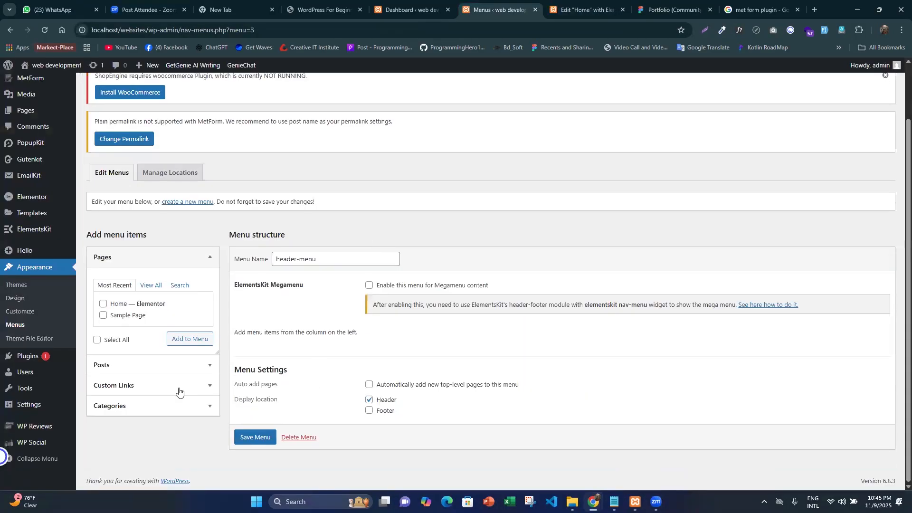
{"action": "left_click", "coordinate": [126, 386]}
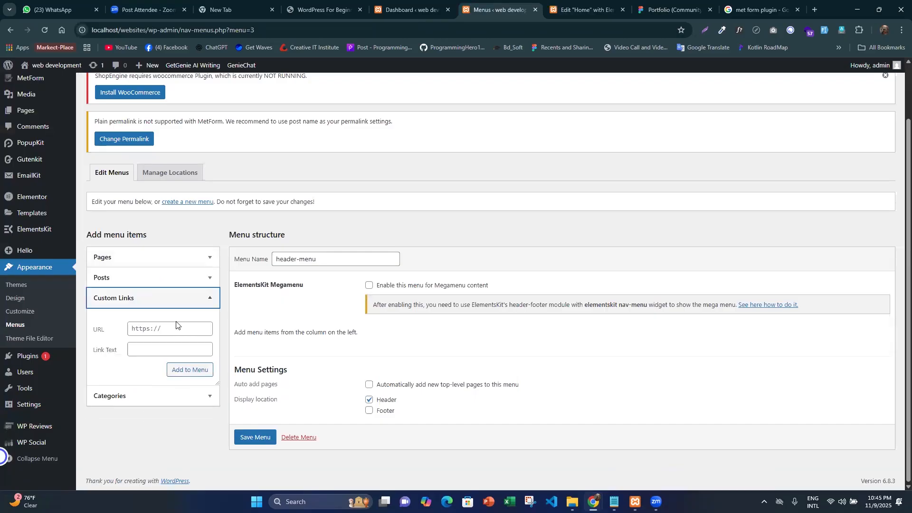
{"action": "left_click", "coordinate": [156, 332]}
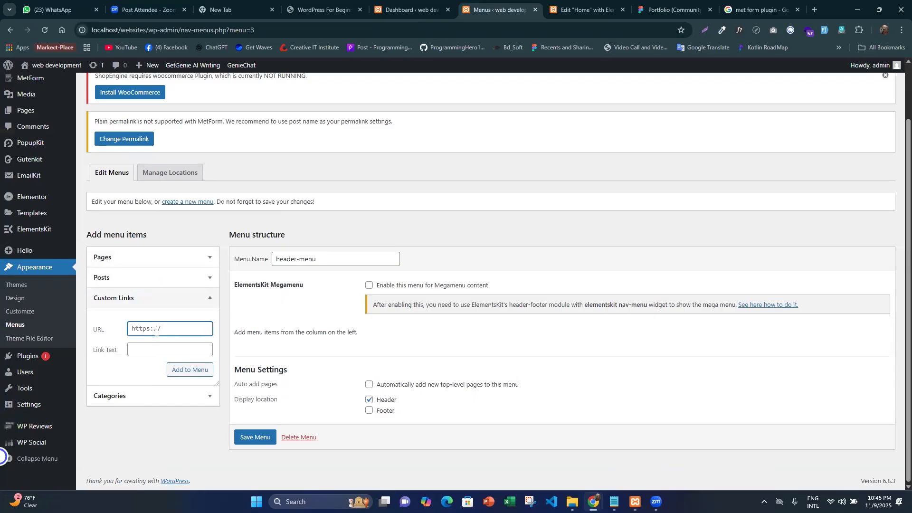
{"action": "type", "text": "#"}
{"action": "left_click", "coordinate": [150, 346]}
{"action": "type", "text": "Ab"}
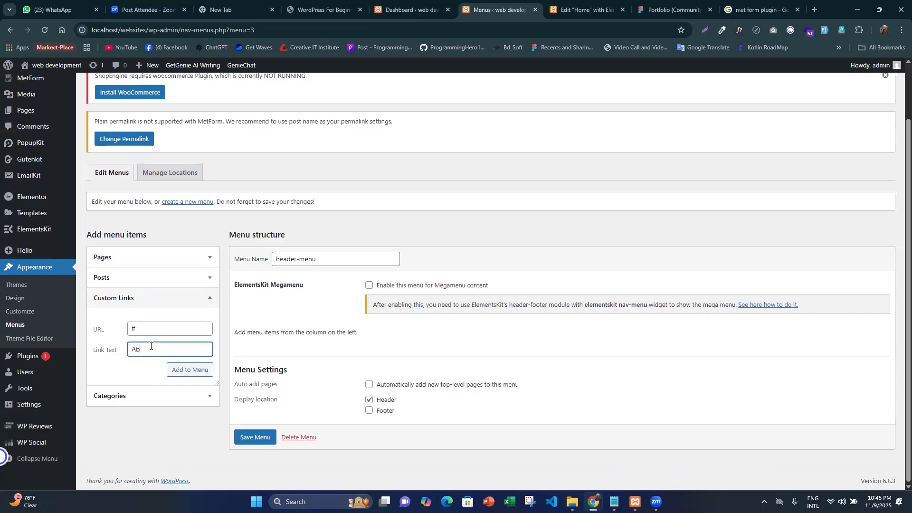
{"action": "type", "text": "out Us"}
{"action": "left_click", "coordinate": [203, 370]}
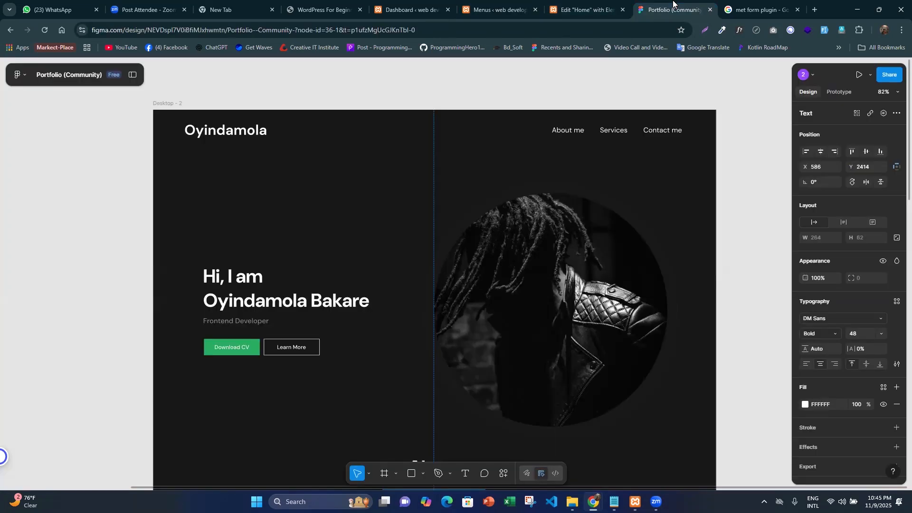
- Check the header links in the Figma design, then add a Services custom link with URL # to header-menu
{"action": "left_click", "coordinate": [670, 10]}
{"action": "left_click", "coordinate": [585, 10]}
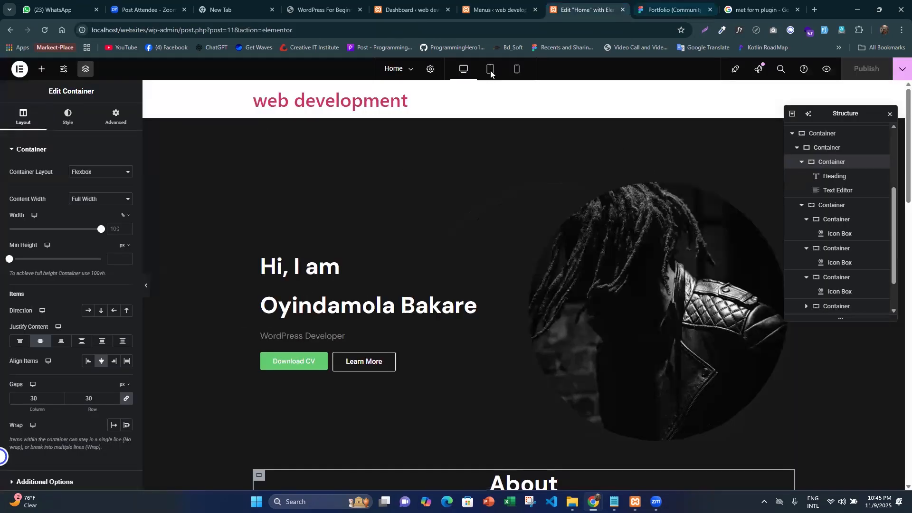
{"action": "left_click", "coordinate": [498, 9]}
{"action": "left_click", "coordinate": [144, 334]}
{"action": "type", "text": "#"}
{"action": "key", "text": "Tab"}
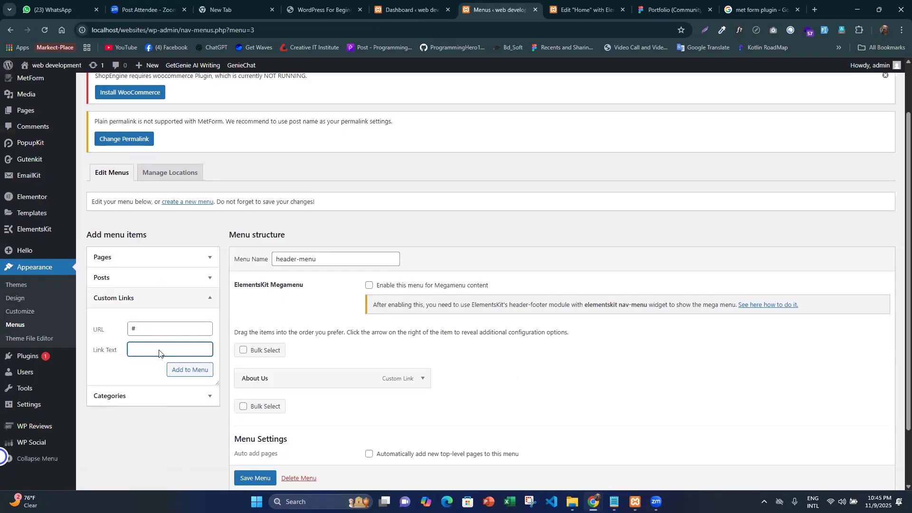
{"action": "type", "text": "Services"}
{"action": "left_click", "coordinate": [185, 371]}
{"action": "left_click", "coordinate": [181, 371]}
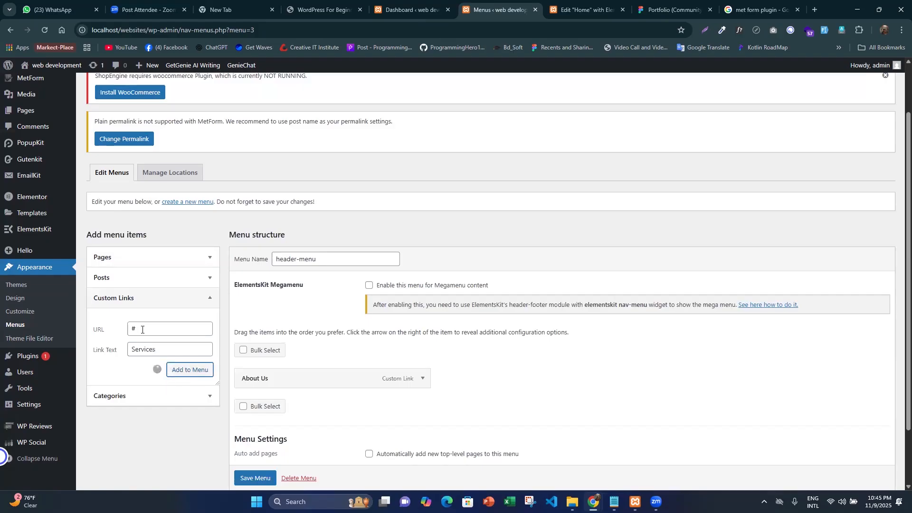
- Add a custom link labelled Contact Me with URL # to header-menu and save the menu
{"action": "type", "text": "#"}
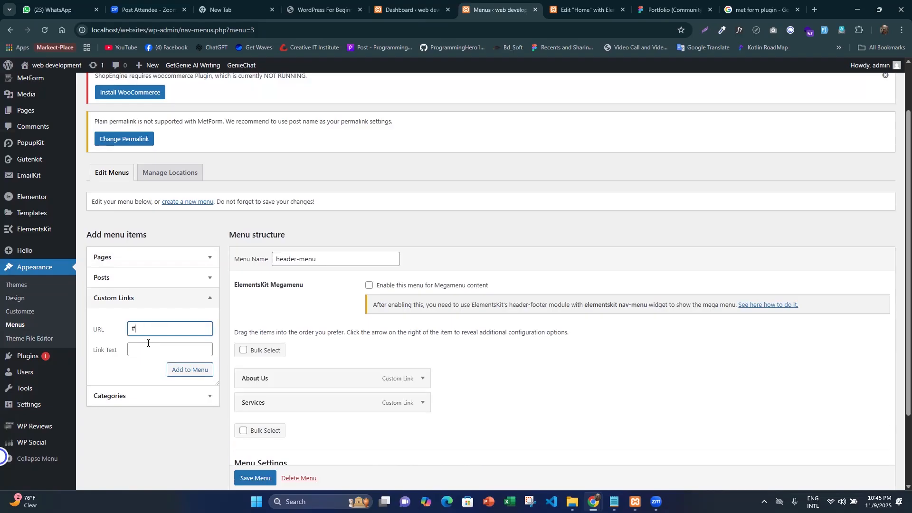
{"action": "left_click", "coordinate": [148, 347]}
{"action": "type", "text": "Con"}
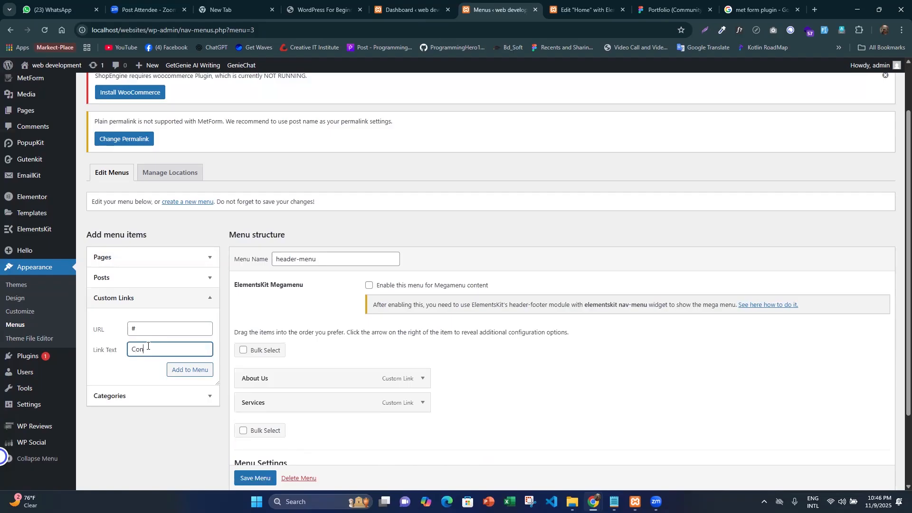
{"action": "type", "text": "tact Me"}
{"action": "left_click", "coordinate": [192, 370]}
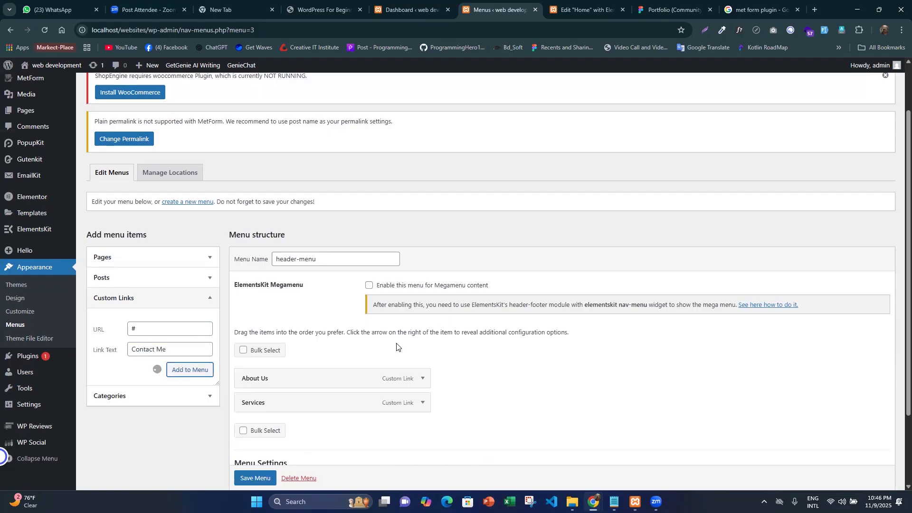
{"action": "scroll", "coordinate": [386, 305], "scroll_direction": "down", "scroll_amount": 2}
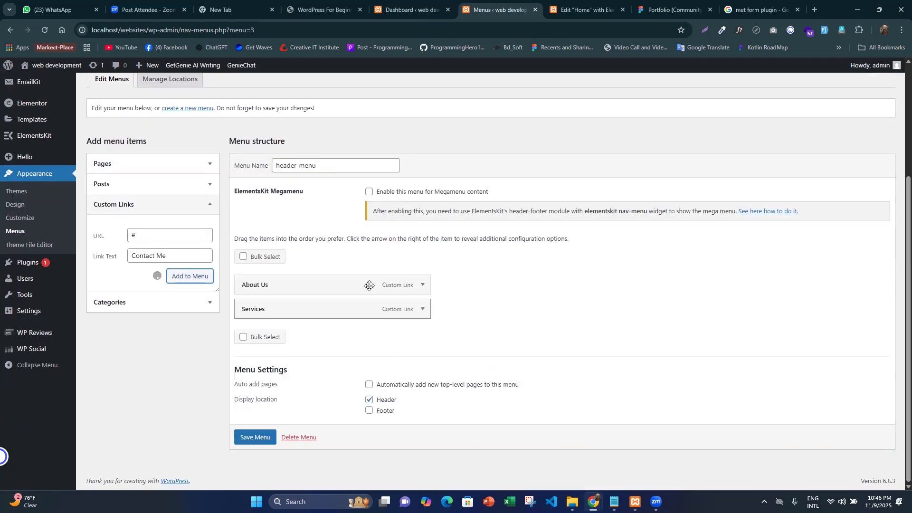
{"action": "scroll", "coordinate": [262, 446], "scroll_direction": "down", "scroll_amount": 1}
{"action": "left_click", "coordinate": [262, 437]}
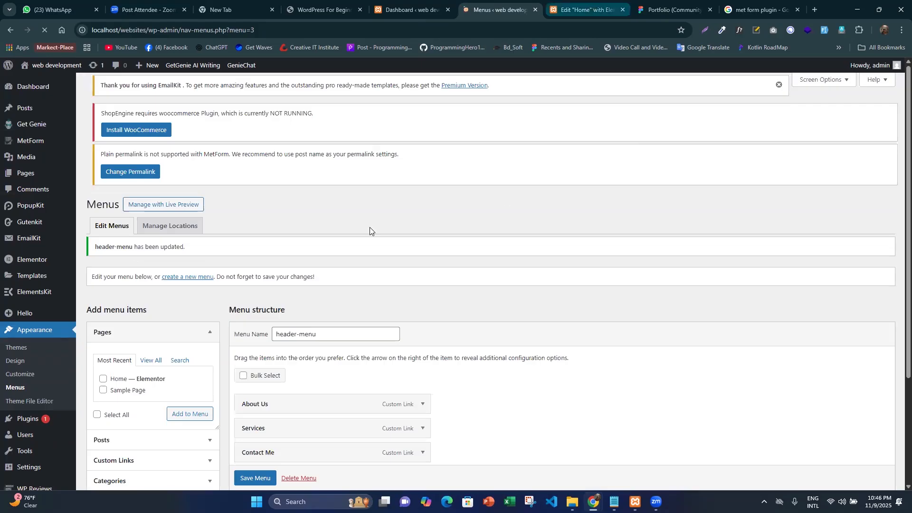
{"action": "scroll", "coordinate": [312, 340], "scroll_direction": "down", "scroll_amount": 4}
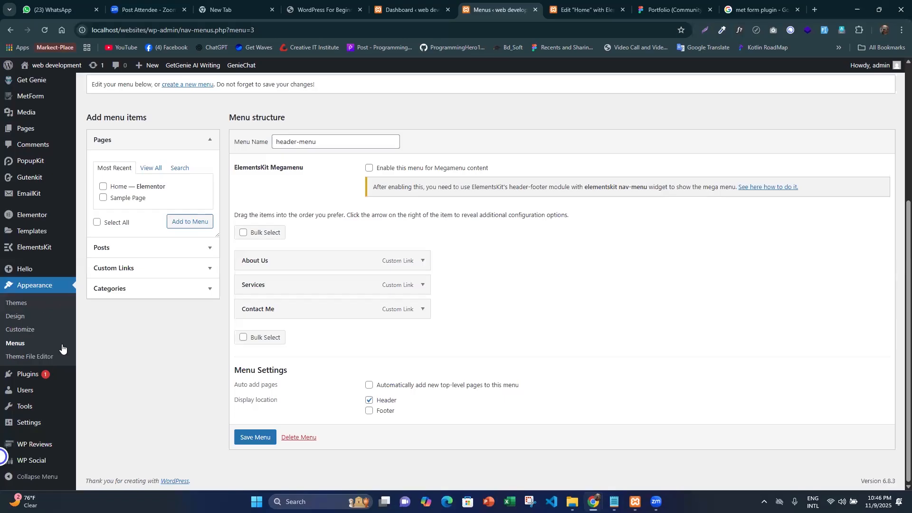
- Open Elementor's Theme Builder in a new browser tab and add a new Header template
{"action": "left_click", "coordinate": [31, 304]}
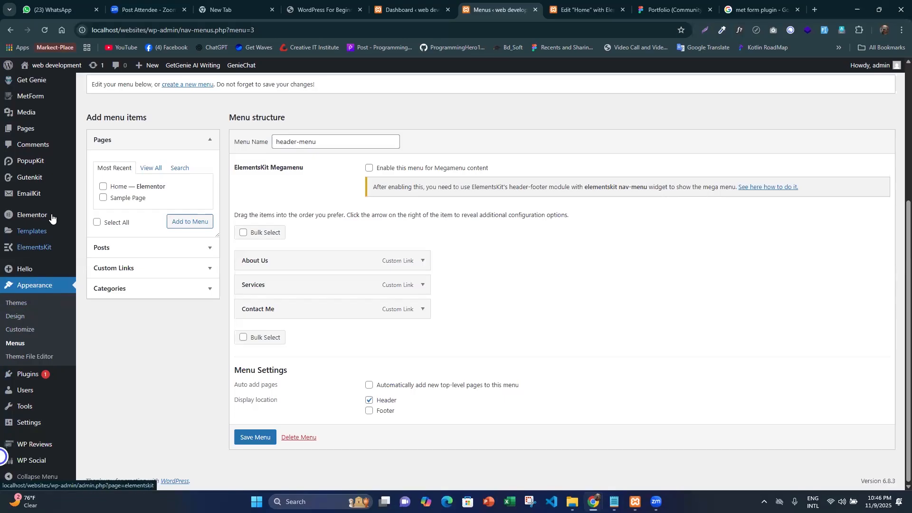
{"action": "mouse_move", "coordinate": [49, 219]}
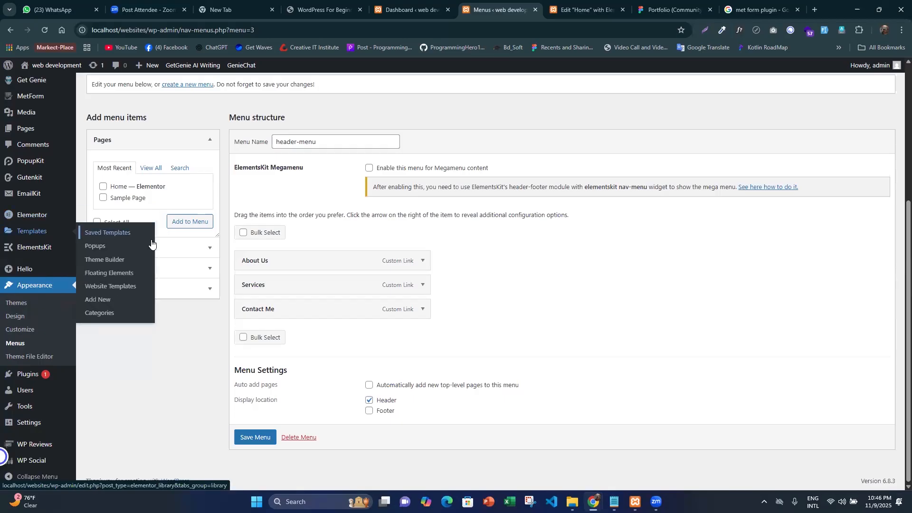
{"action": "middle_click", "coordinate": [112, 259]}
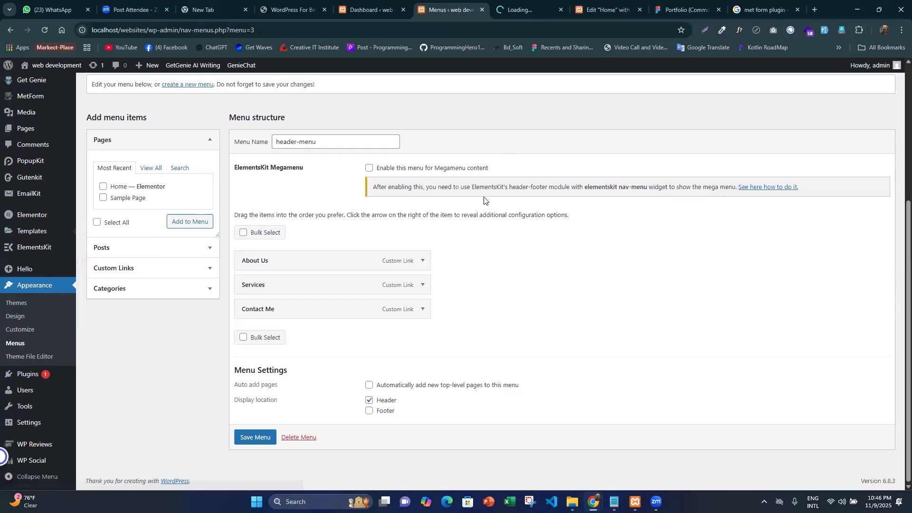
{"action": "key", "text": "ctrl+Tab"}
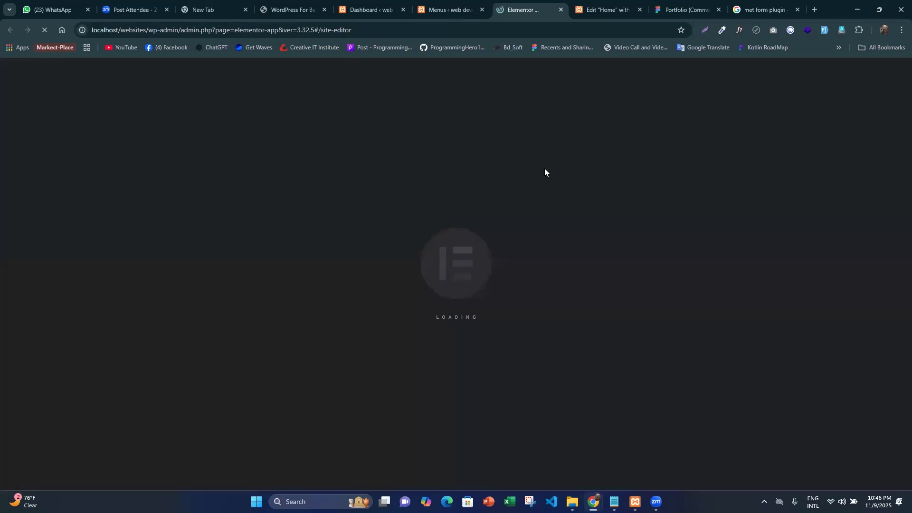
{"action": "left_click", "coordinate": [449, 8]}
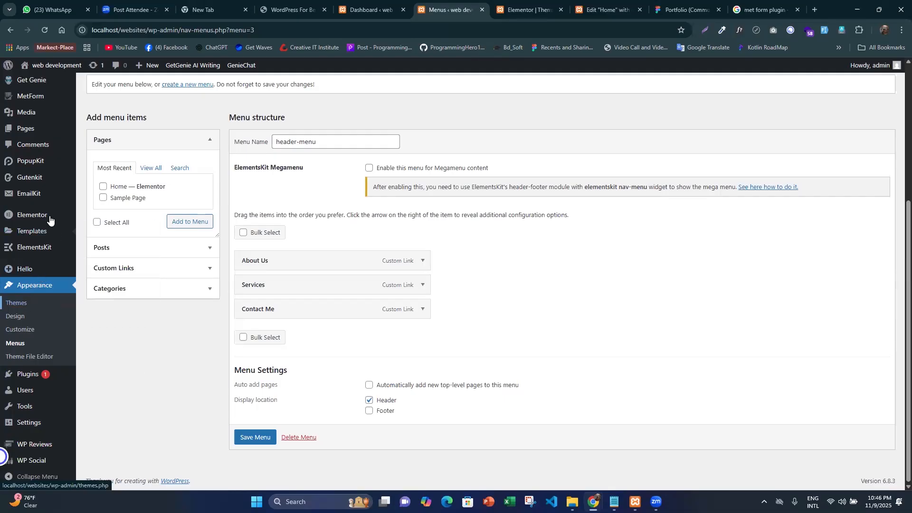
{"action": "mouse_move", "coordinate": [34, 241]}
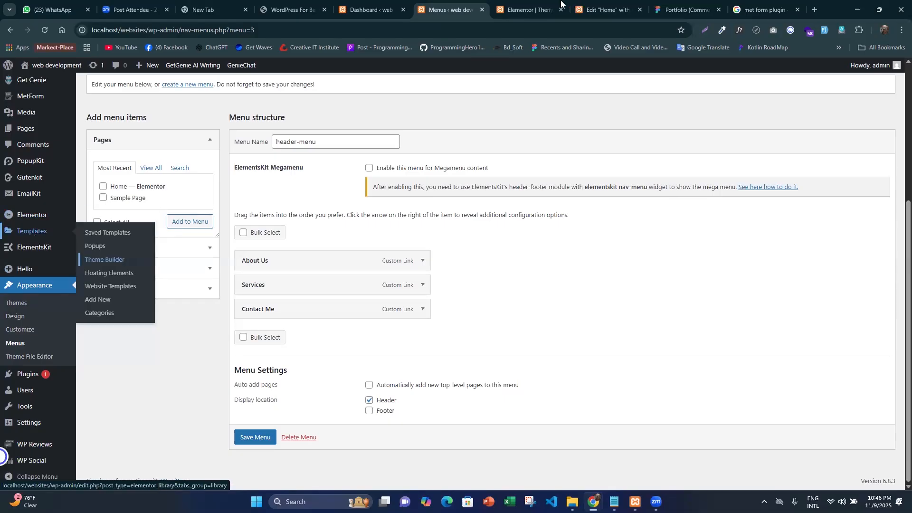
{"action": "key", "text": "ctrl+Tab"}
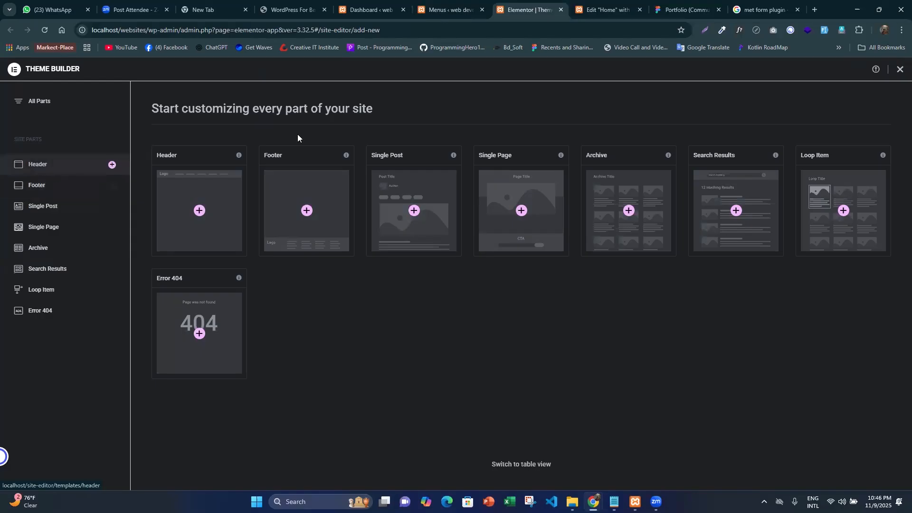
{"action": "left_click", "coordinate": [38, 164]}
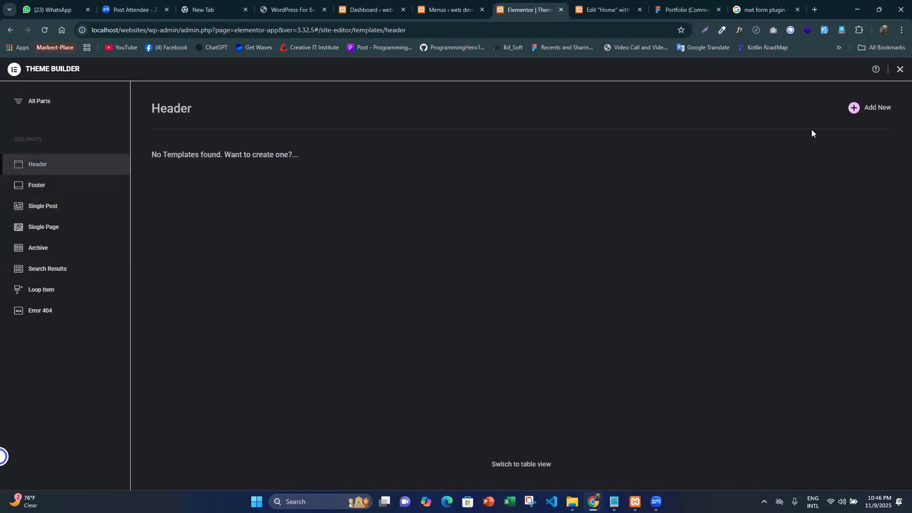
{"action": "left_click", "coordinate": [860, 107]}
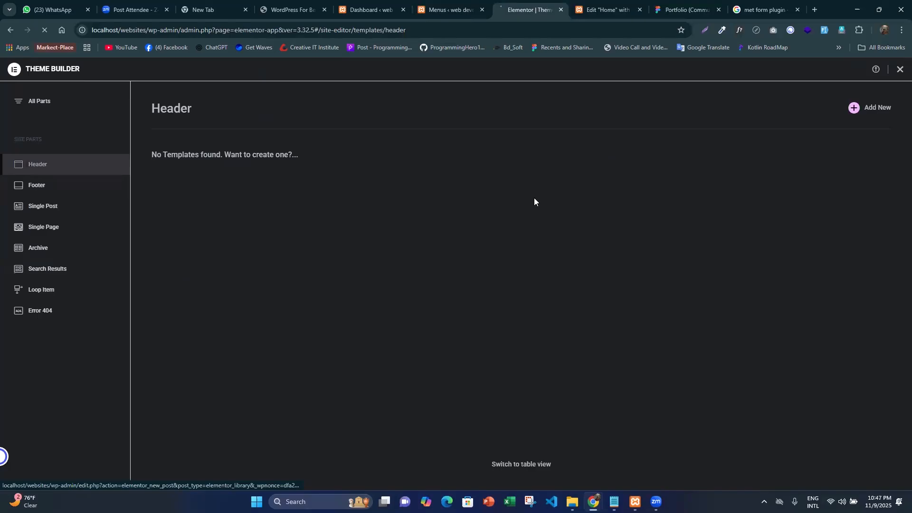
- Move the Figma Portfolio browser tab beside the header template's editor tab and return to the header editor
{"action": "left_click", "coordinate": [601, 6]}
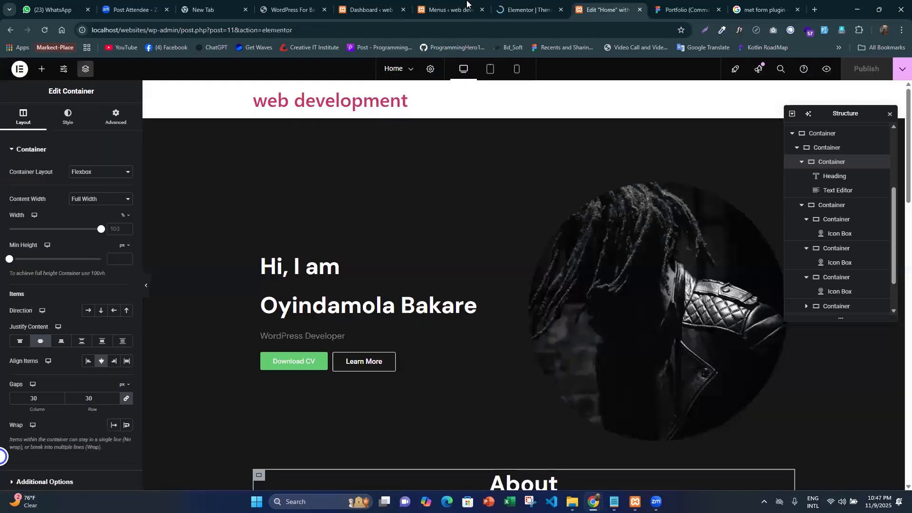
{"action": "left_click", "coordinate": [533, 2]}
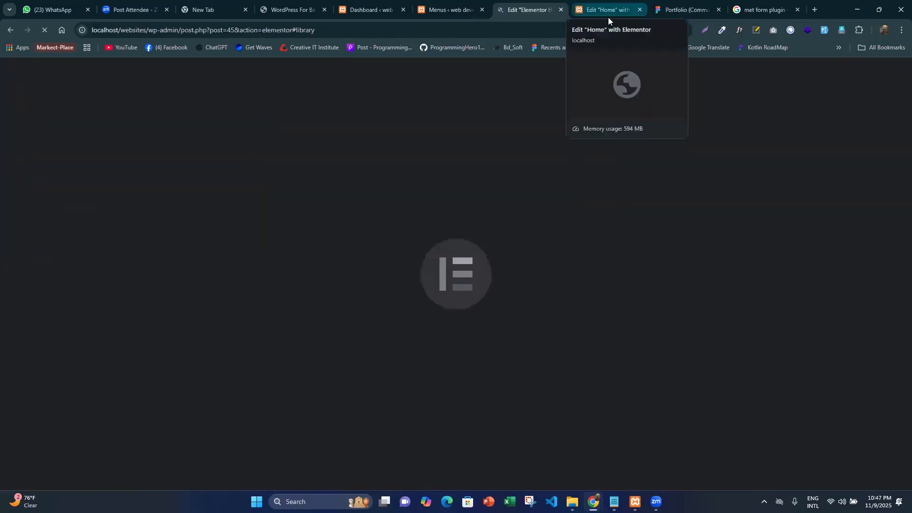
{"action": "left_click_drag", "start_coordinate": [684, 10], "coordinate": [617, 9]}
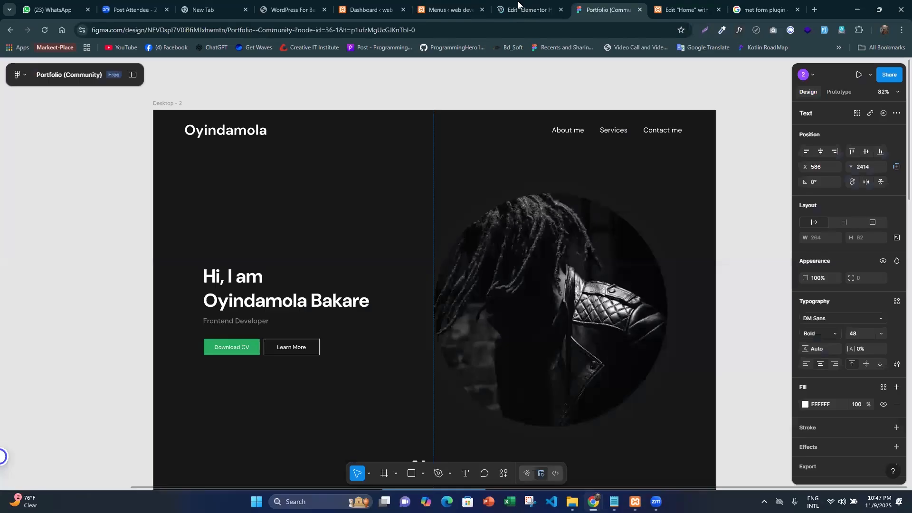
{"action": "key", "text": "ctrl+shift+Tab"}
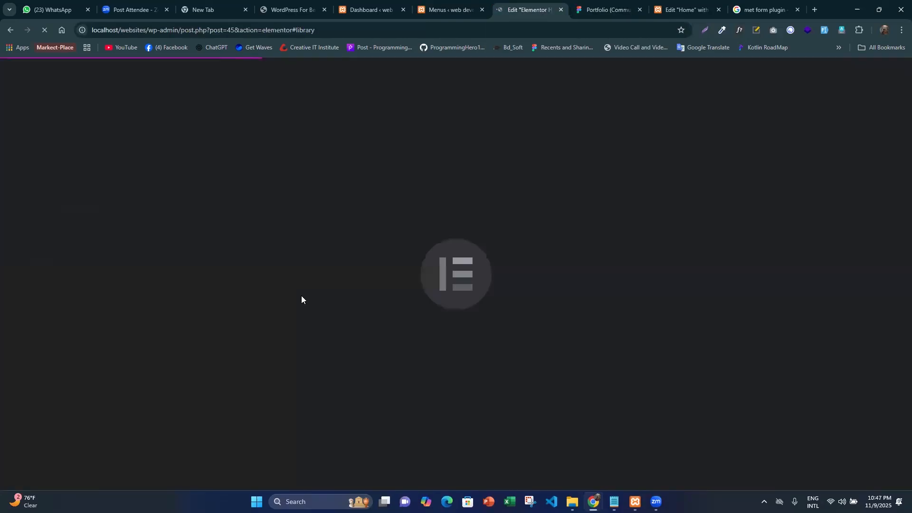
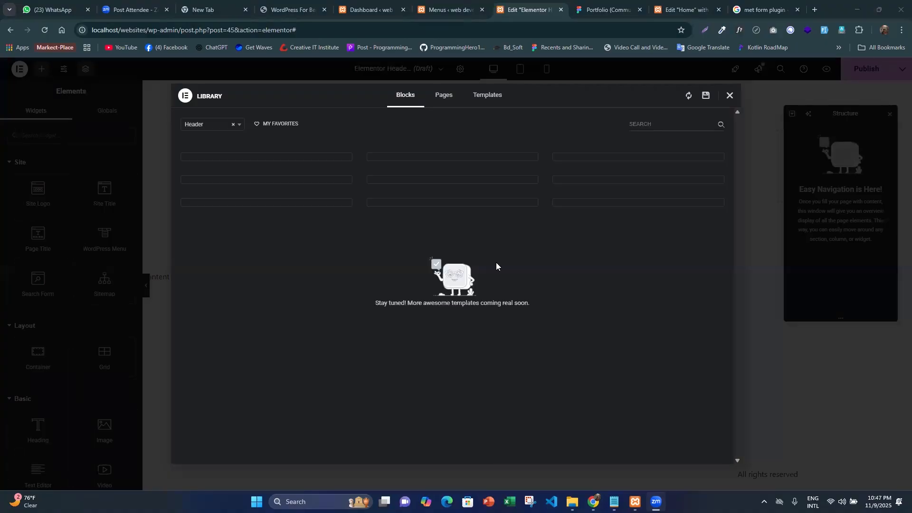
- Close the template library and look through the header template's General, Preview and ElementsKit settings
{"action": "left_click", "coordinate": [730, 97]}
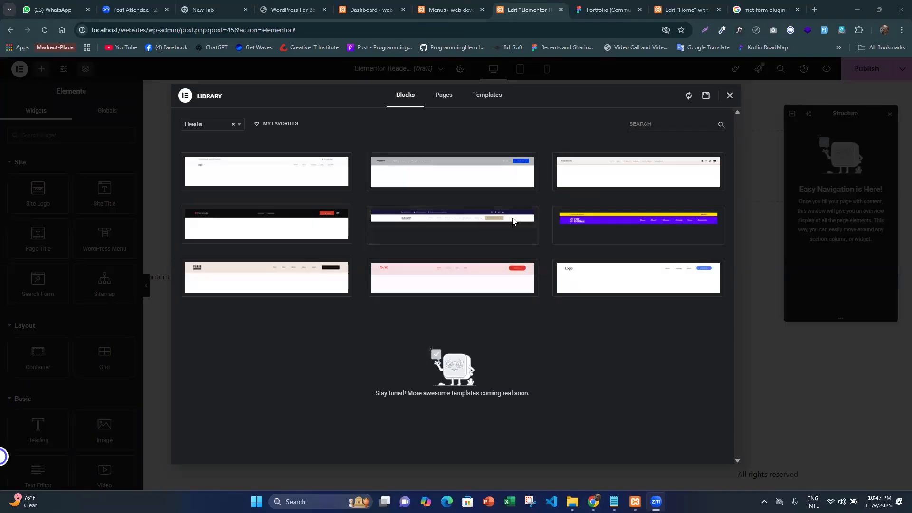
{"action": "left_click", "coordinate": [460, 70]}
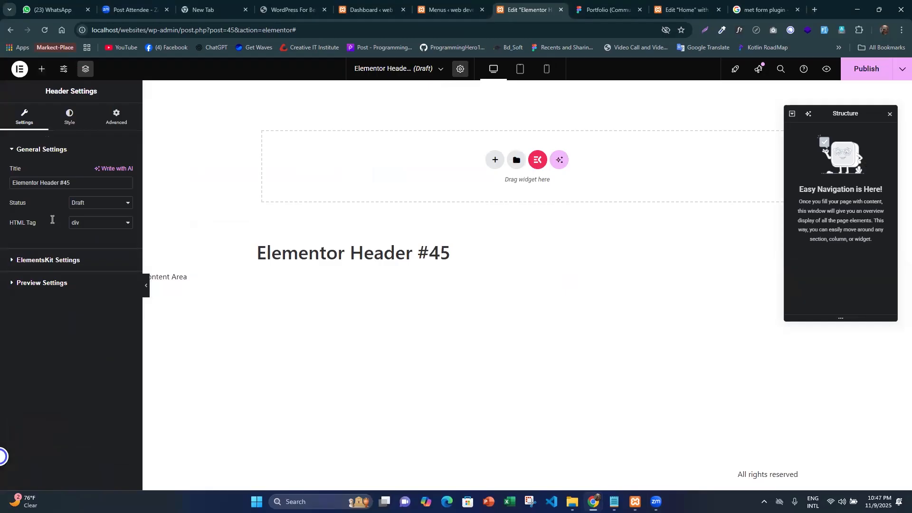
{"action": "left_click", "coordinate": [80, 190]}
{"action": "left_click", "coordinate": [62, 284]}
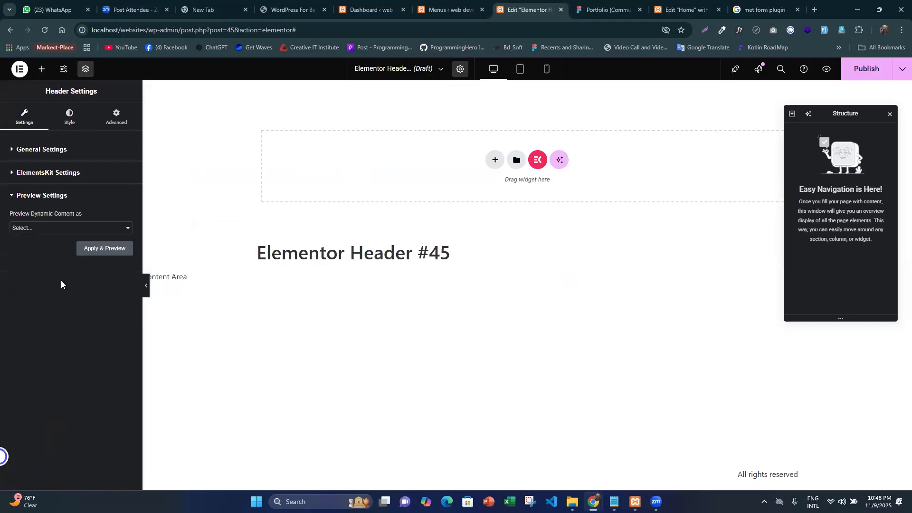
{"action": "left_click", "coordinate": [70, 175]}
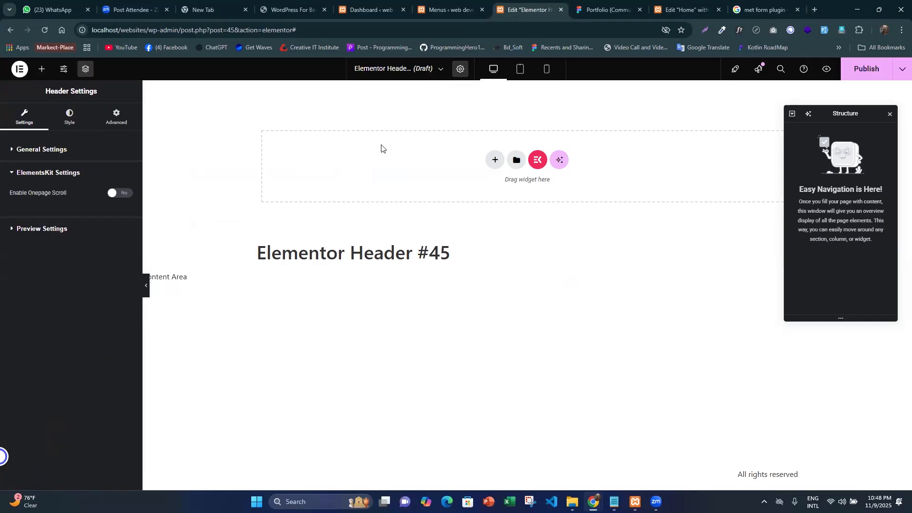
- Add a single-column Flexbox container to the header template and set its padding to 0 on all sides
{"action": "left_click", "coordinate": [495, 160]}
{"action": "left_click", "coordinate": [484, 198]}
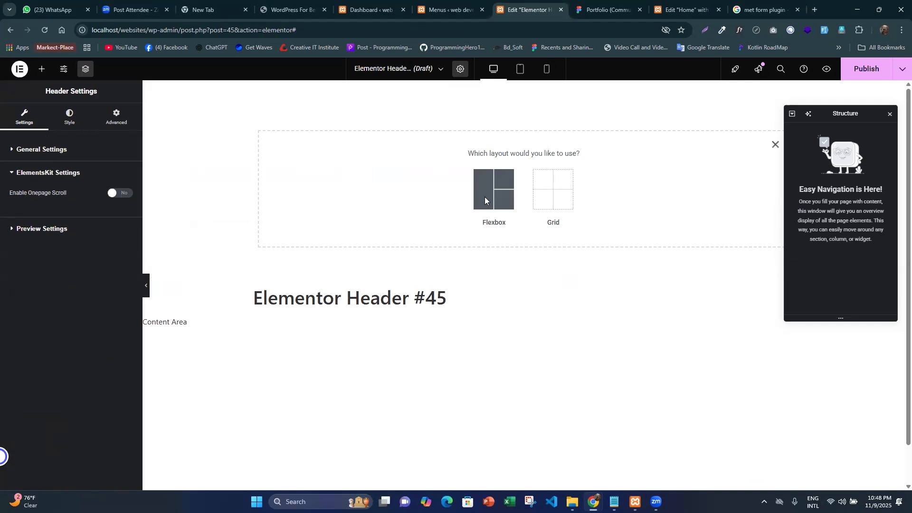
{"action": "left_click", "coordinate": [396, 186]}
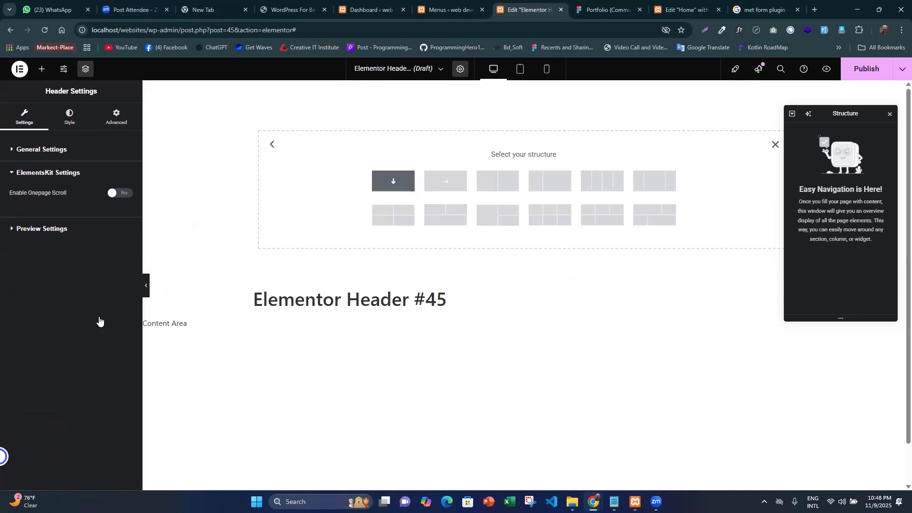
{"action": "left_click", "coordinate": [119, 130]}
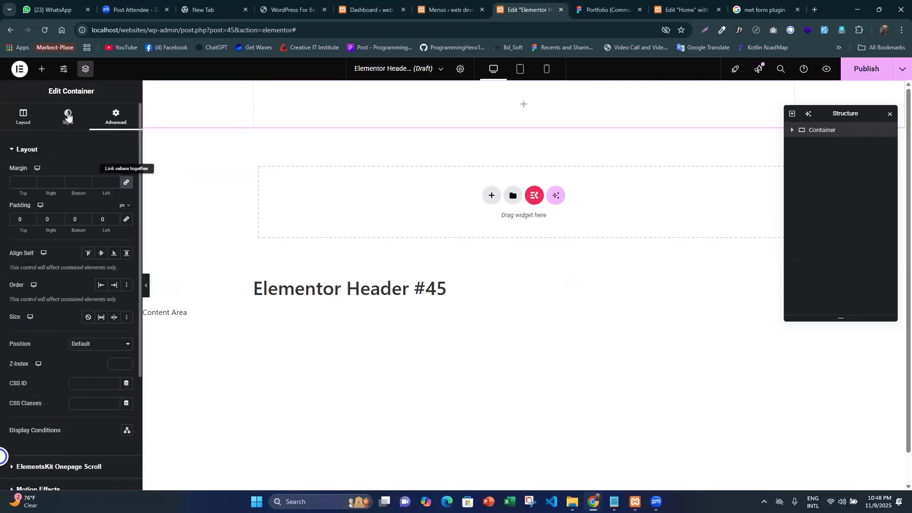
- Give the header container a classic background in the dark global colour and compare it with the Figma design
{"action": "left_click", "coordinate": [68, 116]}
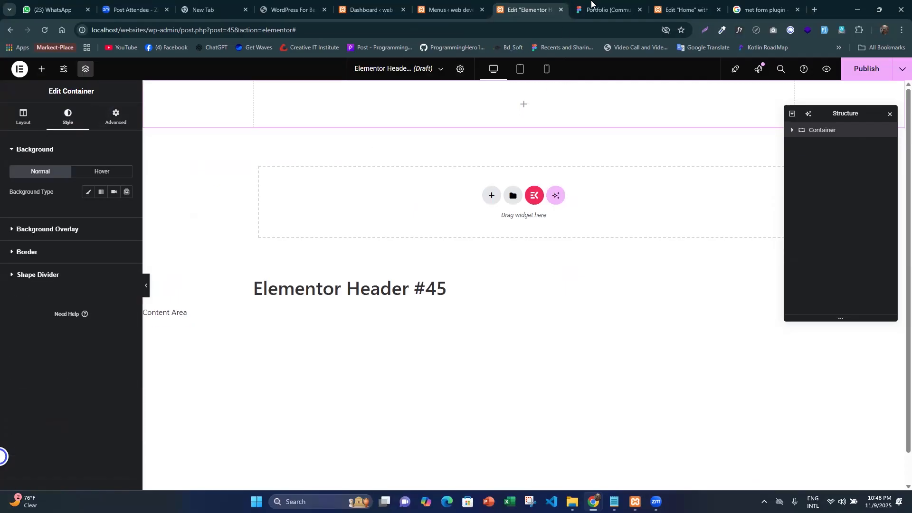
{"action": "key", "text": "ctrl+Tab"}
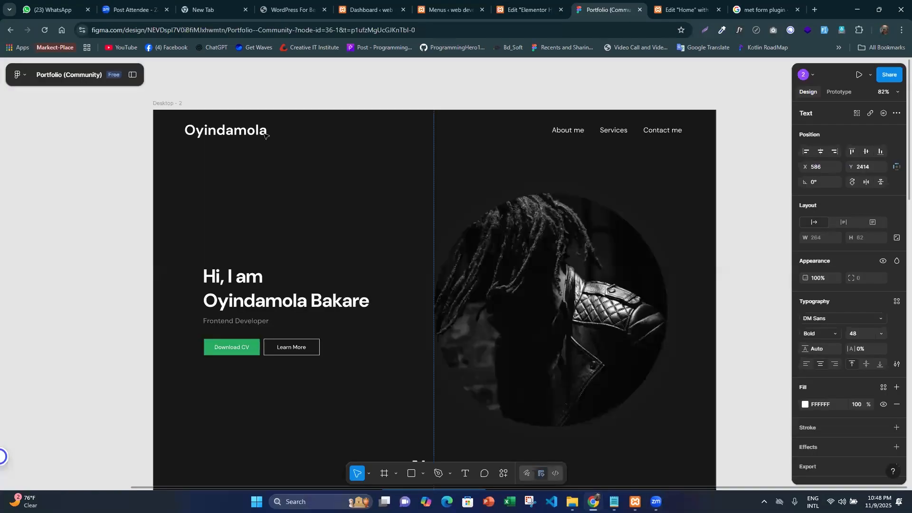
{"action": "key", "text": "ctrl+shift+Tab"}
{"action": "left_click", "coordinate": [88, 191]}
{"action": "left_click", "coordinate": [114, 211]}
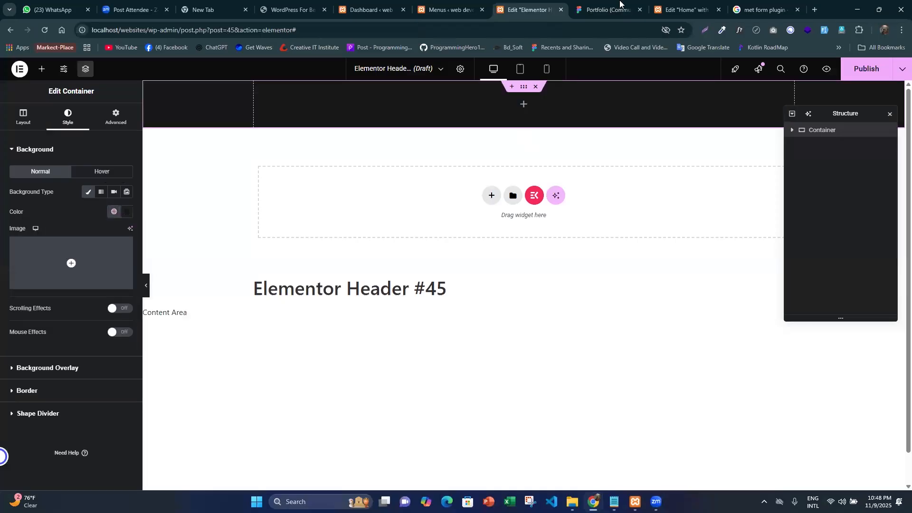
{"action": "left_click", "coordinate": [613, 8]}
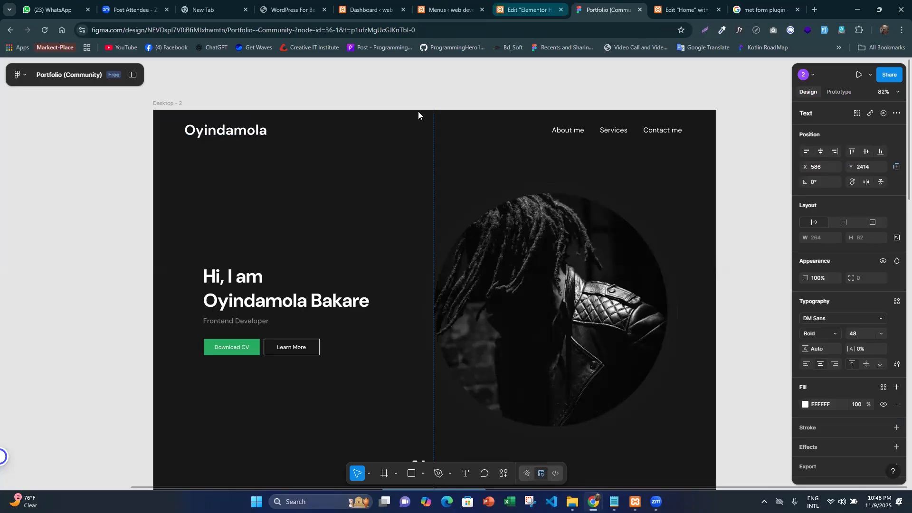
{"action": "key", "text": "ctrl+shift+Tab"}
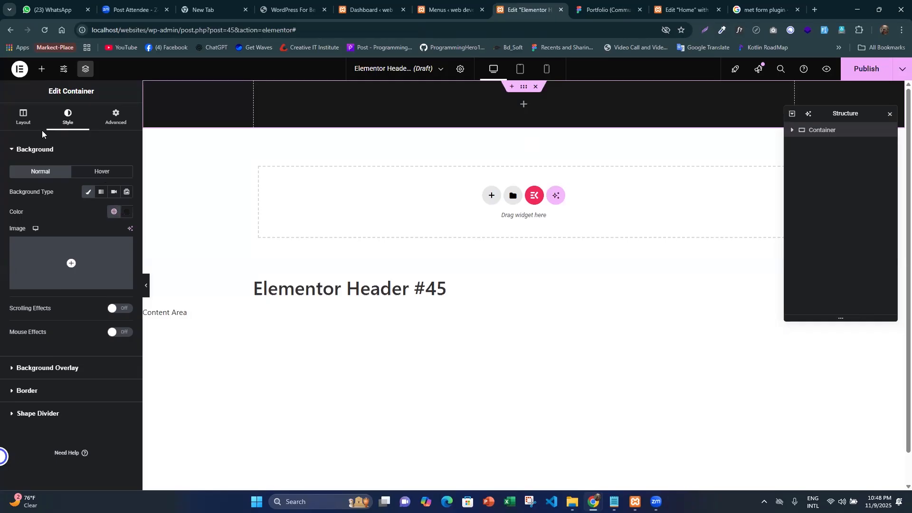
- Nest a container inside the dark header container with margin and padding 0 and a row direction
{"action": "left_click", "coordinate": [42, 69]}
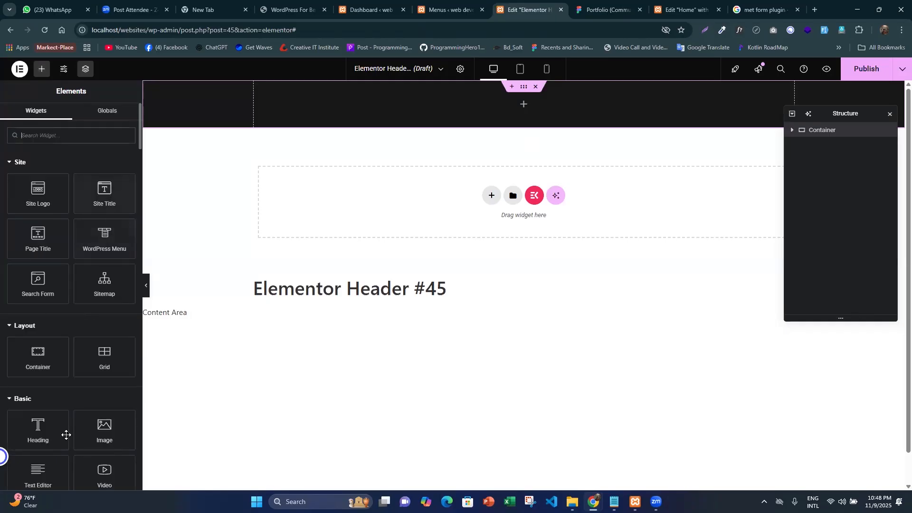
{"action": "left_click_drag", "start_coordinate": [40, 352], "coordinate": [376, 150]}
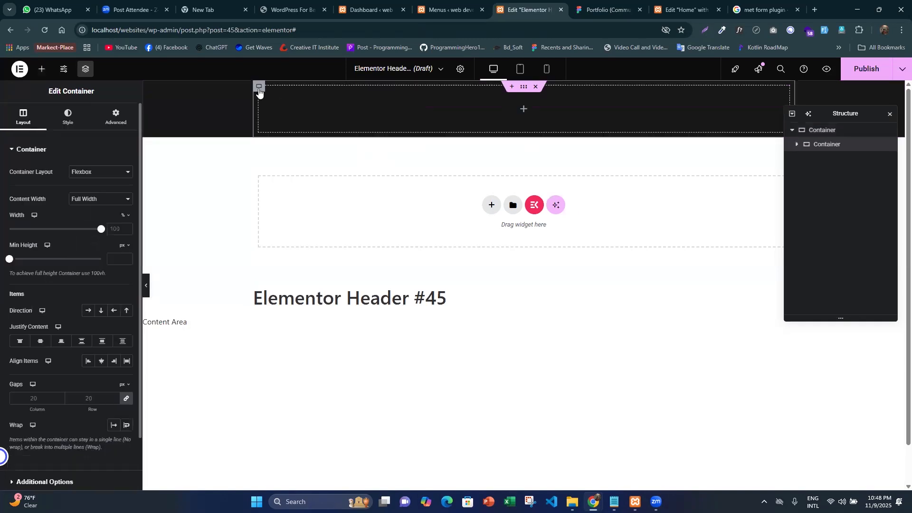
{"action": "left_click", "coordinate": [117, 124]}
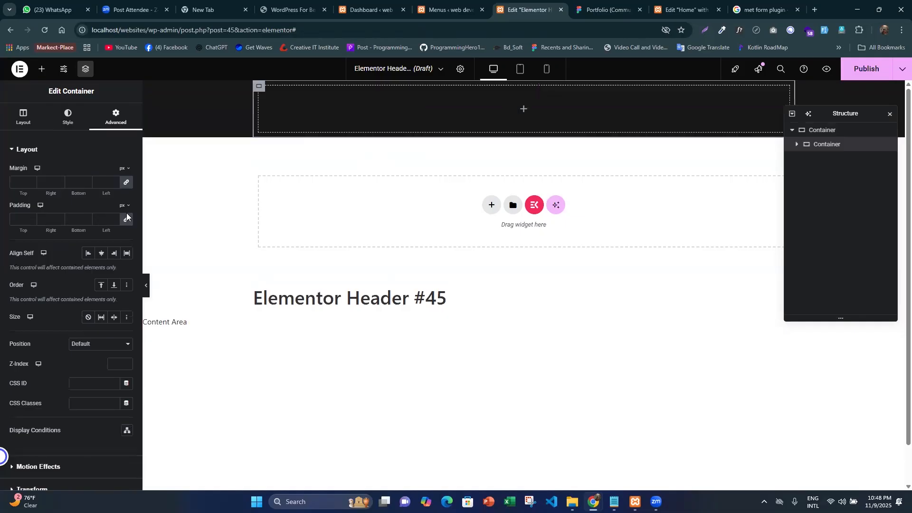
{"action": "left_click", "coordinate": [126, 218]}
{"action": "left_click", "coordinate": [127, 184]}
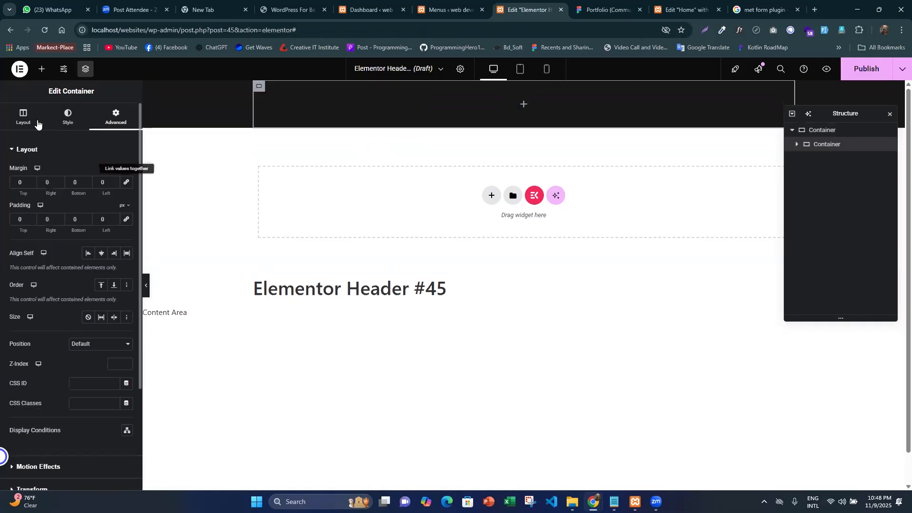
{"action": "left_click", "coordinate": [23, 116]}
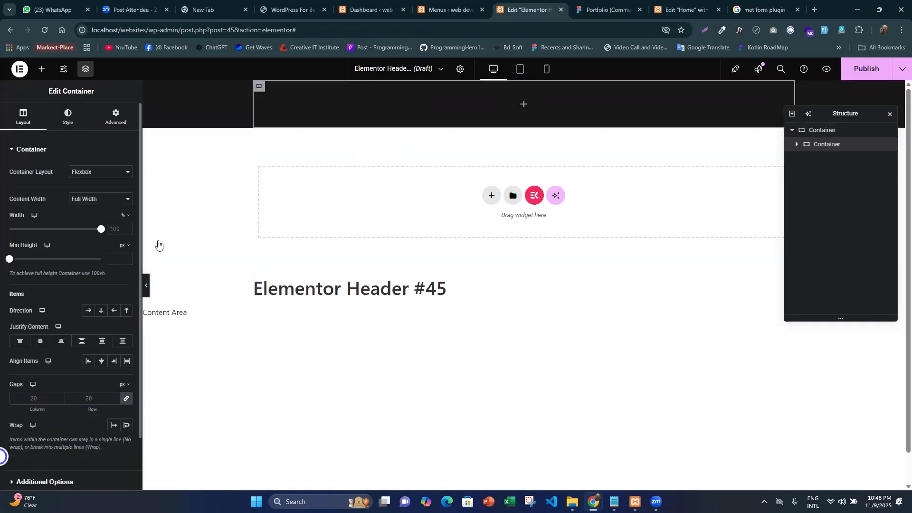
{"action": "left_click", "coordinate": [88, 310]}
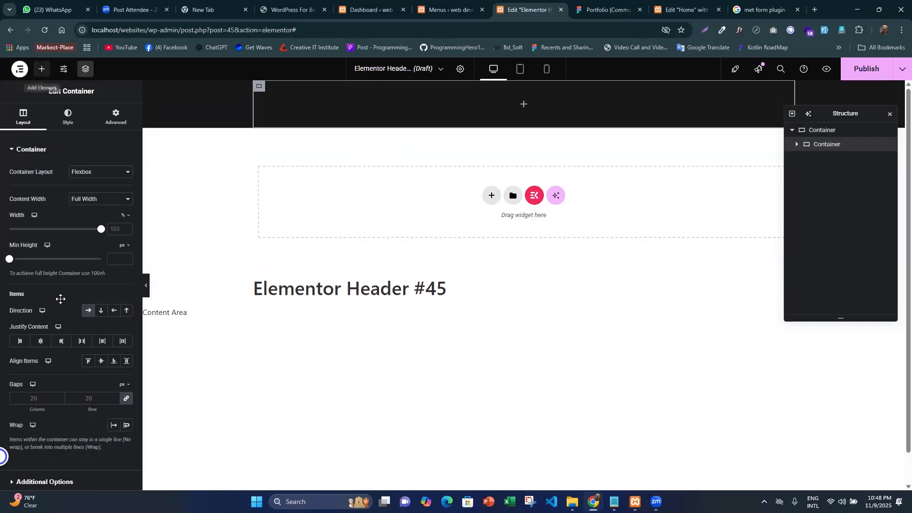
- Add a child container with padding 0 inside the row container and duplicate it to make two columns
{"action": "left_click", "coordinate": [42, 69]}
{"action": "left_click_drag", "start_coordinate": [36, 367], "coordinate": [313, 172]}
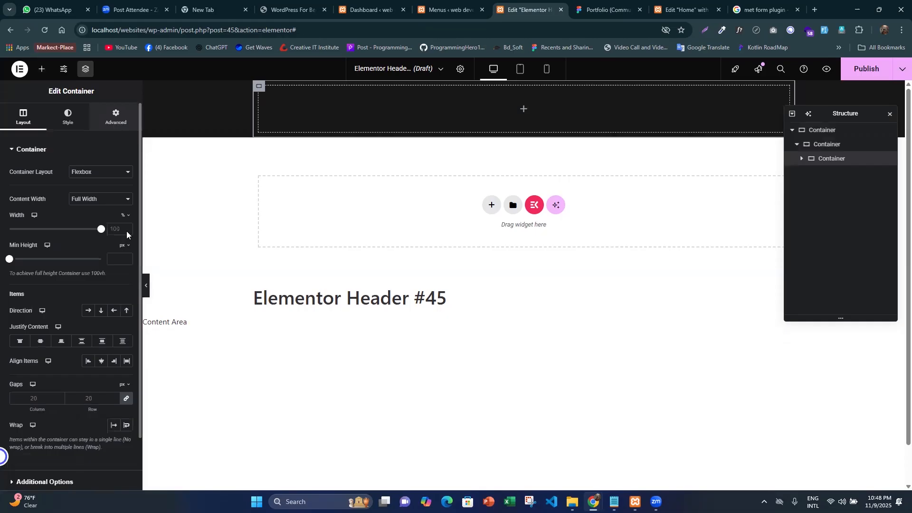
{"action": "left_click", "coordinate": [115, 117]}
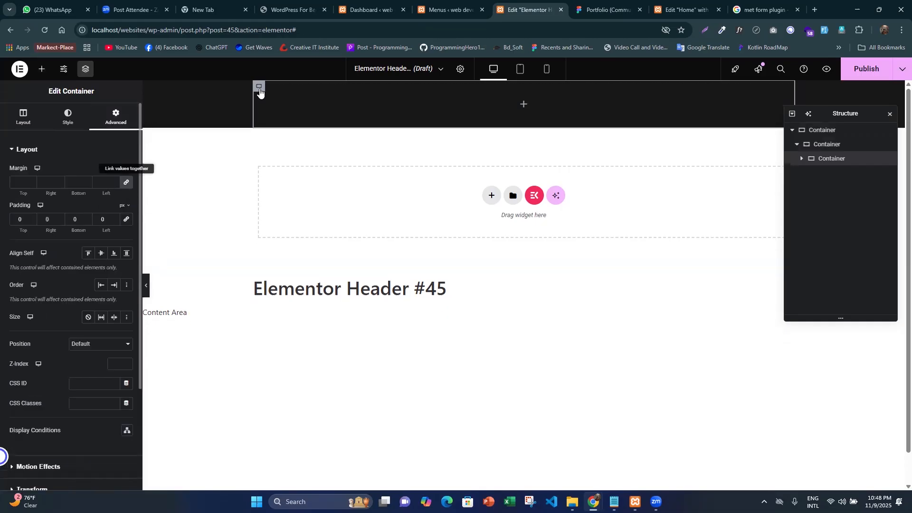
{"action": "right_click", "coordinate": [290, 118]}
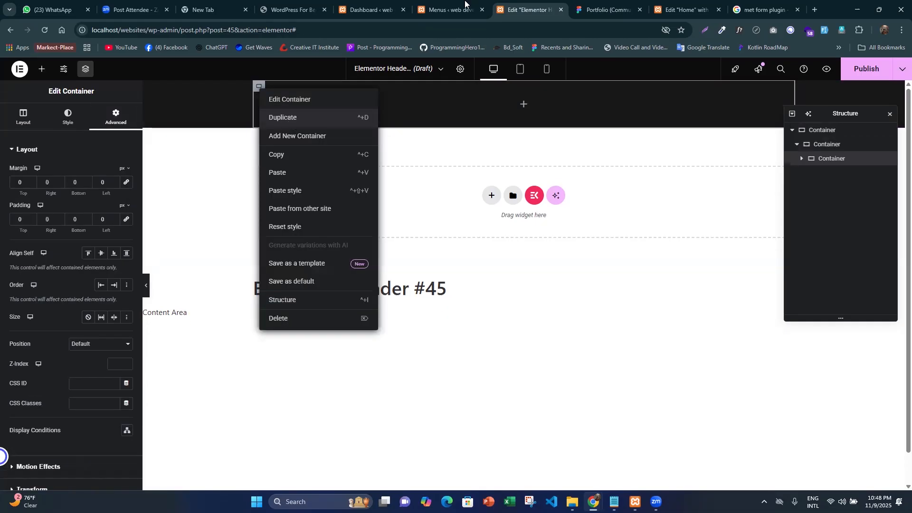
{"action": "left_click", "coordinate": [291, 117]}
- Copy the logo text from the Figma header and use it as the title of a Heading widget in the first column
{"action": "left_click", "coordinate": [587, 5]}
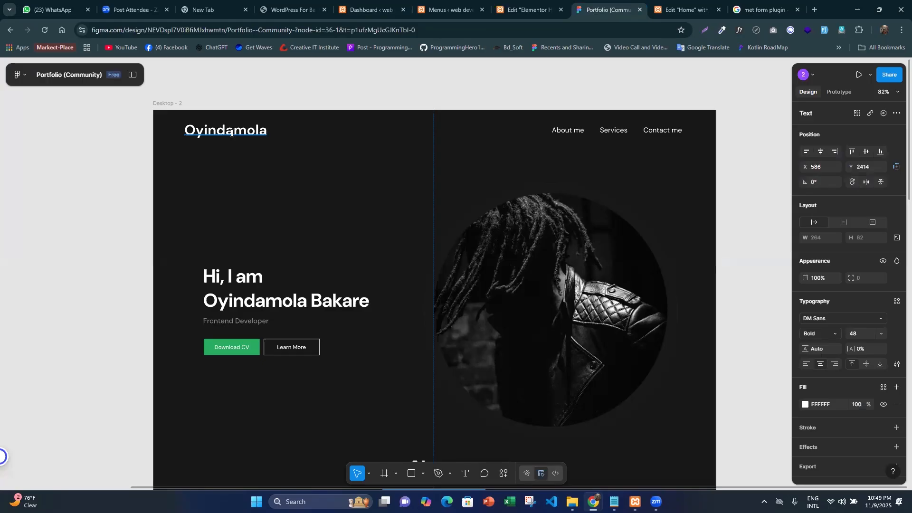
{"action": "double_click", "coordinate": [231, 133]}
{"action": "double_click", "coordinate": [232, 133]}
{"action": "key", "text": "ctrl+c"}
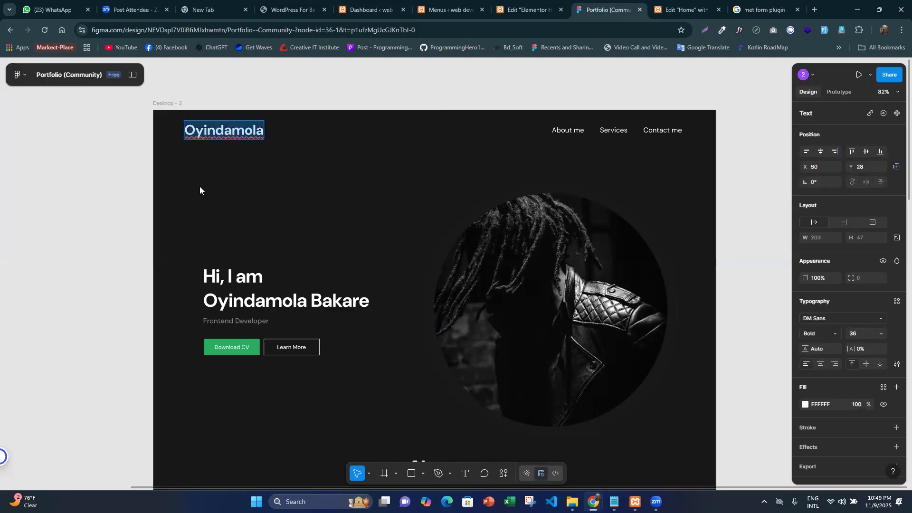
{"action": "key", "text": "ctrl+shift+Tab"}
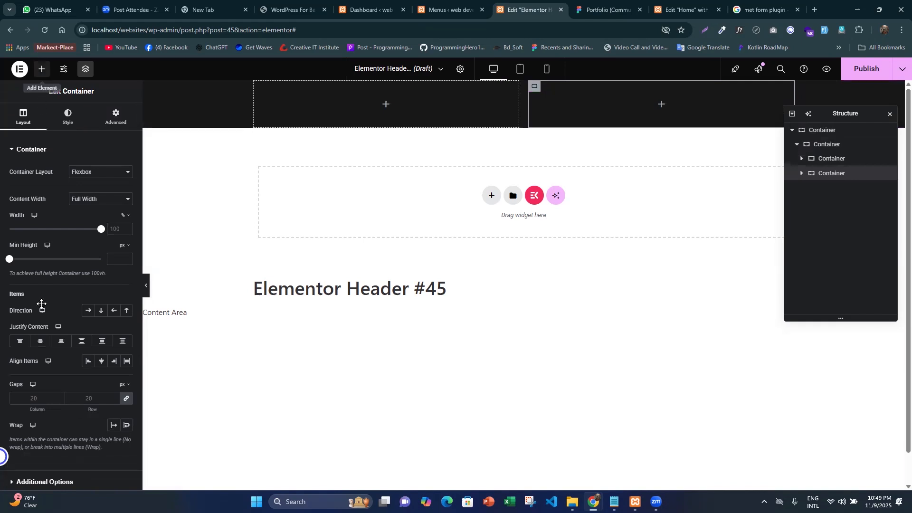
{"action": "left_click_drag", "start_coordinate": [39, 427], "coordinate": [339, 109]}
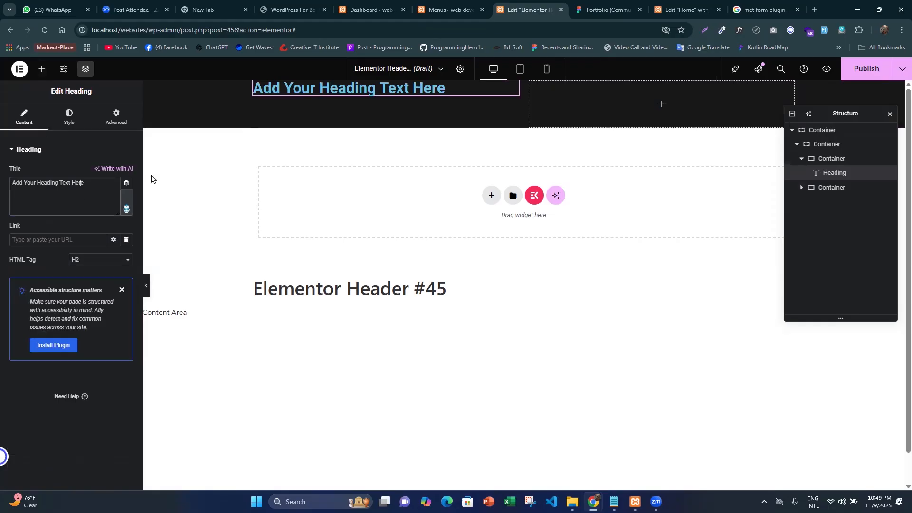
{"action": "key", "text": "ctrl+a"}
{"action": "key", "text": "ctrl+v"}
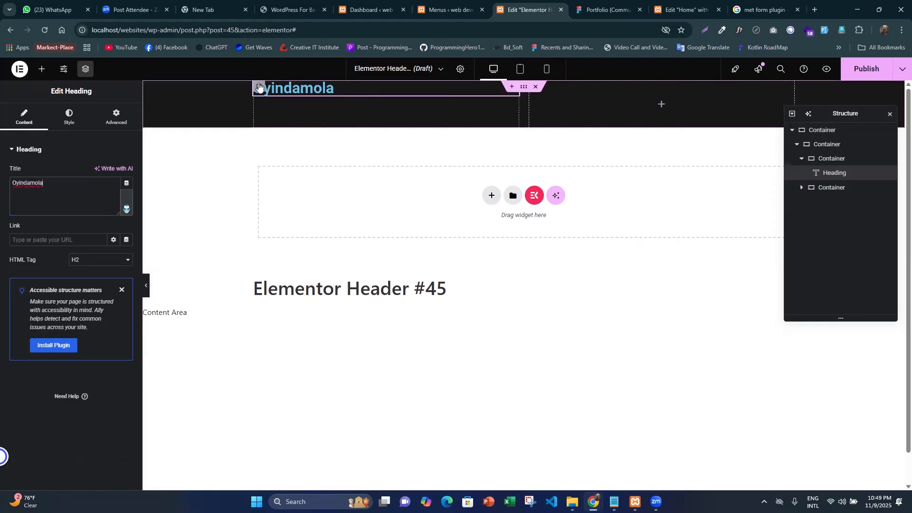
- Set the first column's Justify Content to Center and check the logo text's typography in the Figma design
{"action": "left_click", "coordinate": [23, 115]}
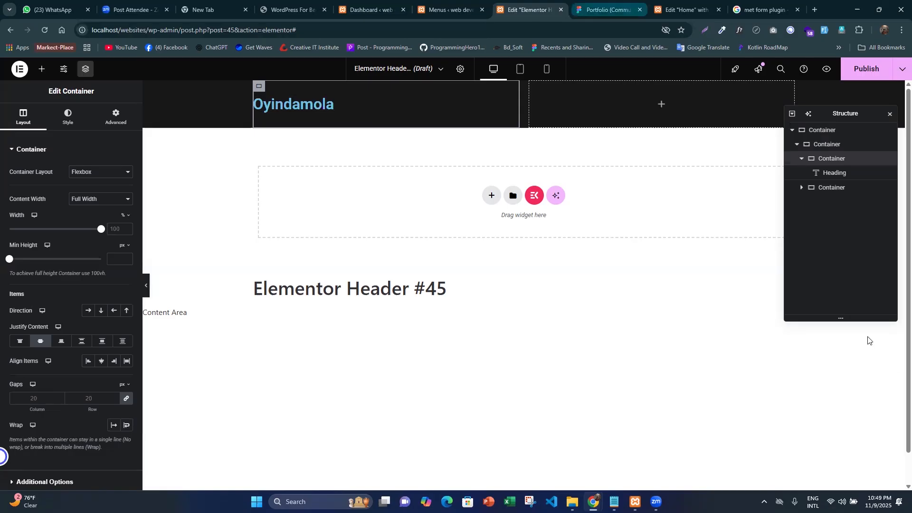
{"action": "key", "text": "ctrl+Tab"}
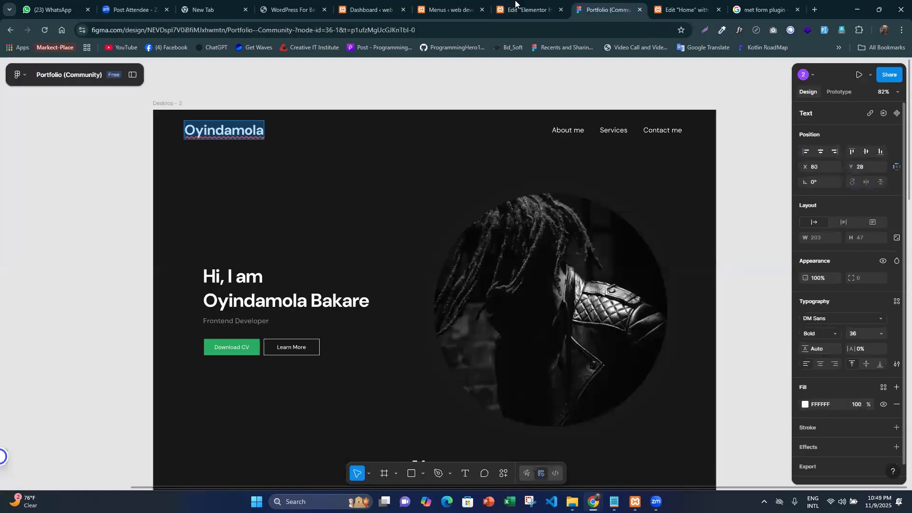
{"action": "key", "text": "ctrl+shift+Tab"}
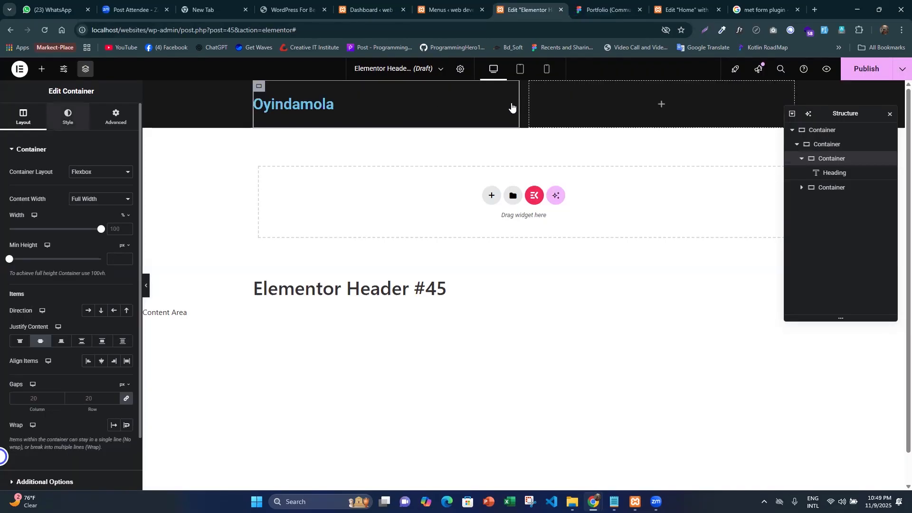
- Set the logo heading's typography to DM Sans, size 36 px and weight 700 (Bold)
{"action": "left_click", "coordinate": [318, 104]}
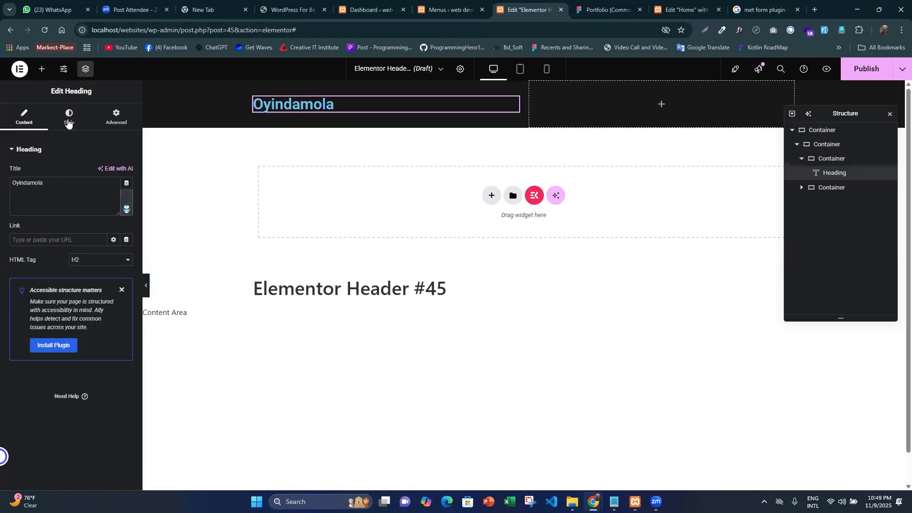
{"action": "left_click", "coordinate": [68, 123]}
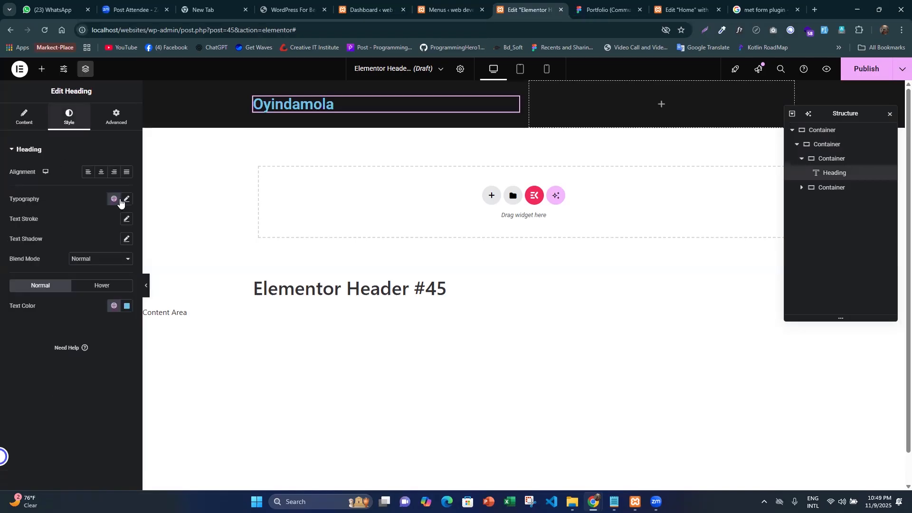
{"action": "left_click", "coordinate": [109, 274]}
{"action": "type", "text": "36"}
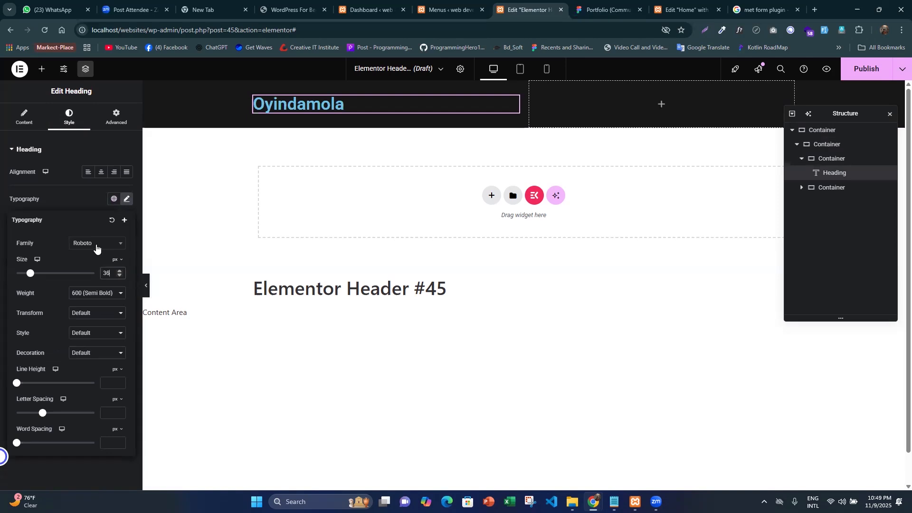
{"action": "left_click", "coordinate": [96, 246]}
{"action": "type", "text": "dm"}
{"action": "key", "text": "Return"}
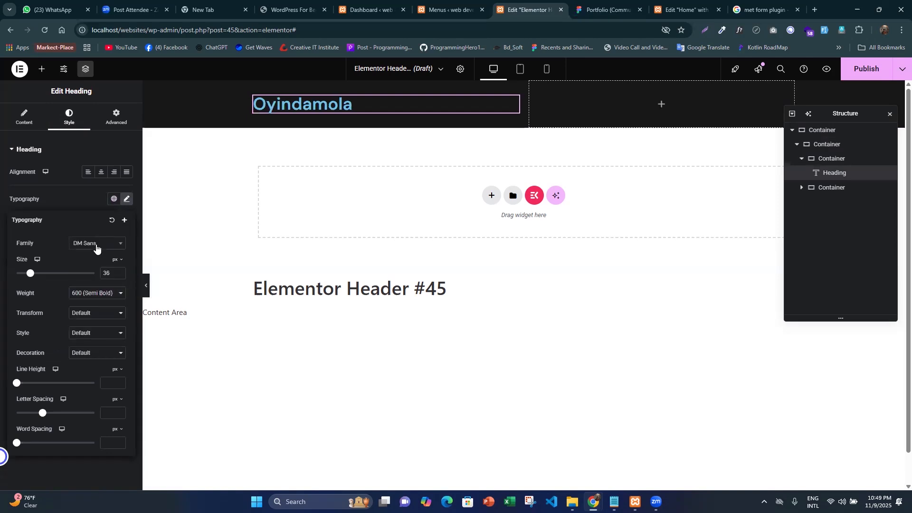
{"action": "left_click", "coordinate": [102, 297]}
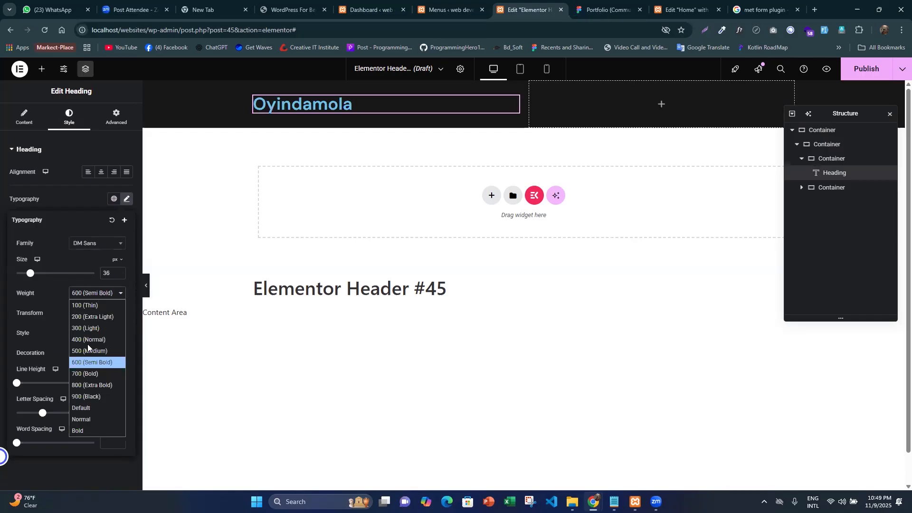
{"action": "left_click", "coordinate": [86, 371]}
{"action": "left_click", "coordinate": [74, 118]}
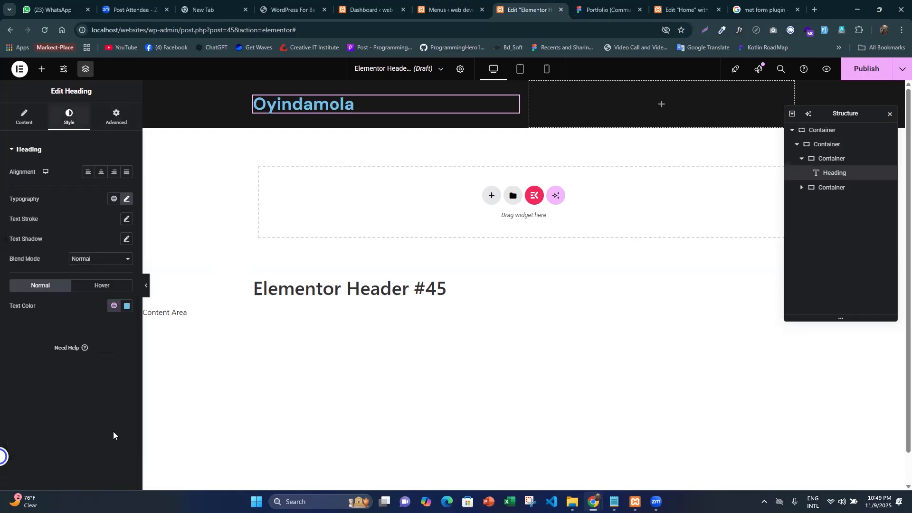
- Set the logo heading's text color to the global text-color (#FFFFFF) and its link to #
{"action": "left_click", "coordinate": [114, 307]}
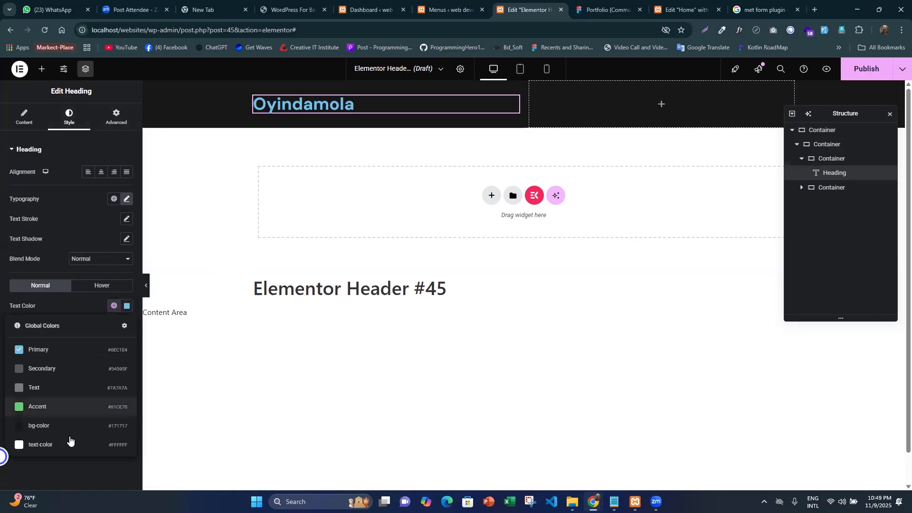
{"action": "left_click", "coordinate": [281, 317]}
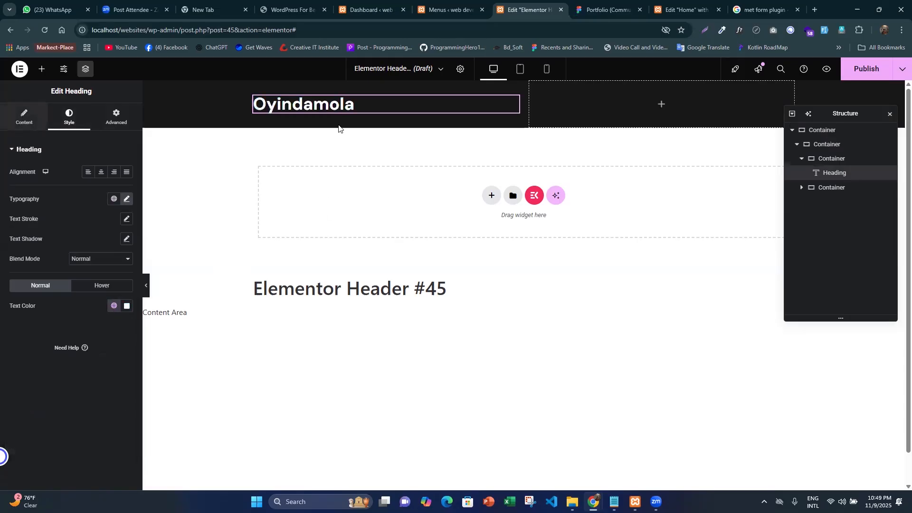
{"action": "left_click", "coordinate": [325, 108]}
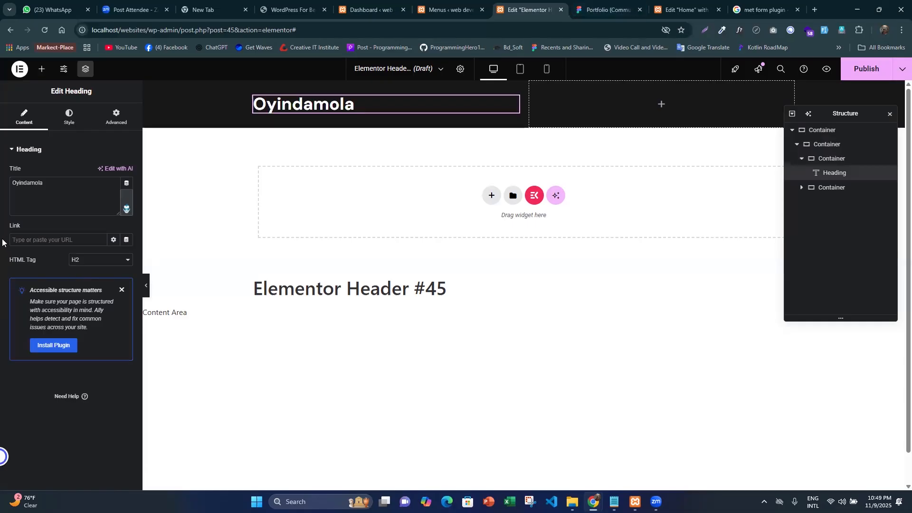
{"action": "left_click", "coordinate": [22, 238]}
{"action": "type", "text": "#"}
- Publish the header template with a display condition that includes the Entire Site
{"action": "key", "text": "ctrl+s"}
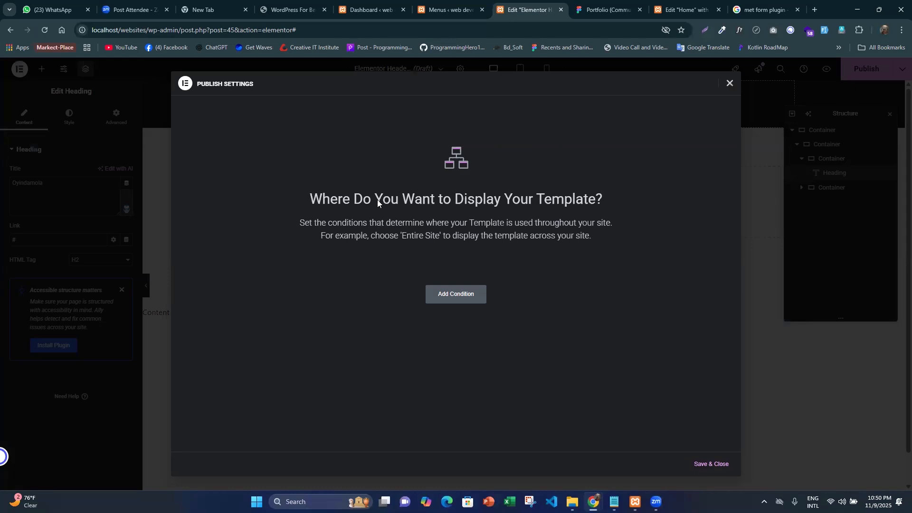
{"action": "left_click", "coordinate": [461, 298]}
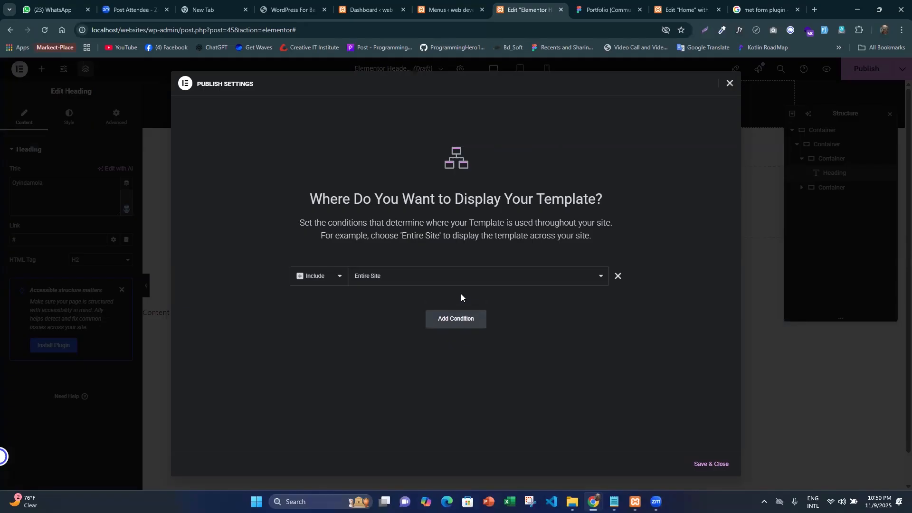
{"action": "left_click", "coordinate": [378, 281]}
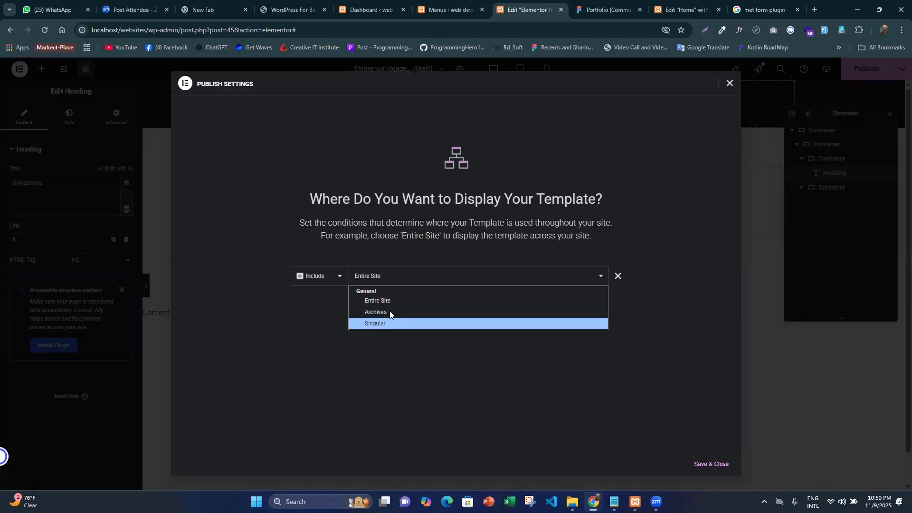
{"action": "left_click", "coordinate": [387, 301]}
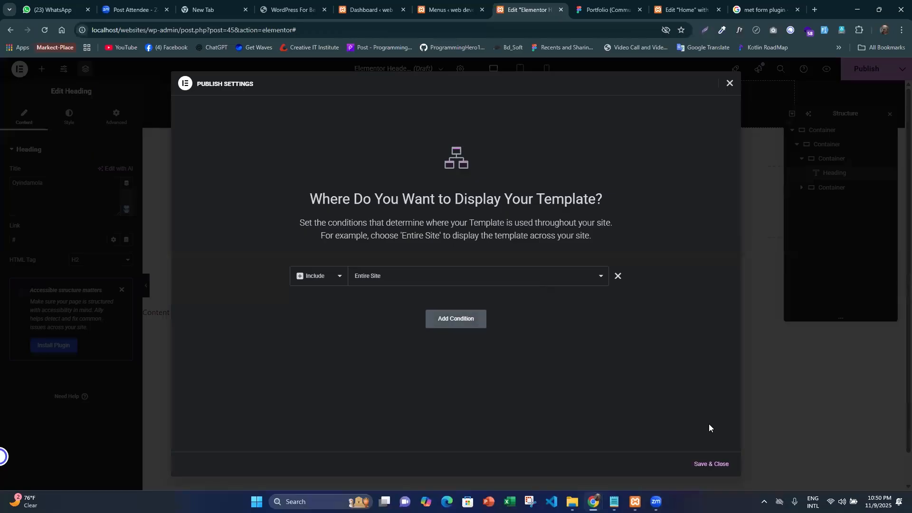
{"action": "left_click", "coordinate": [708, 465]}
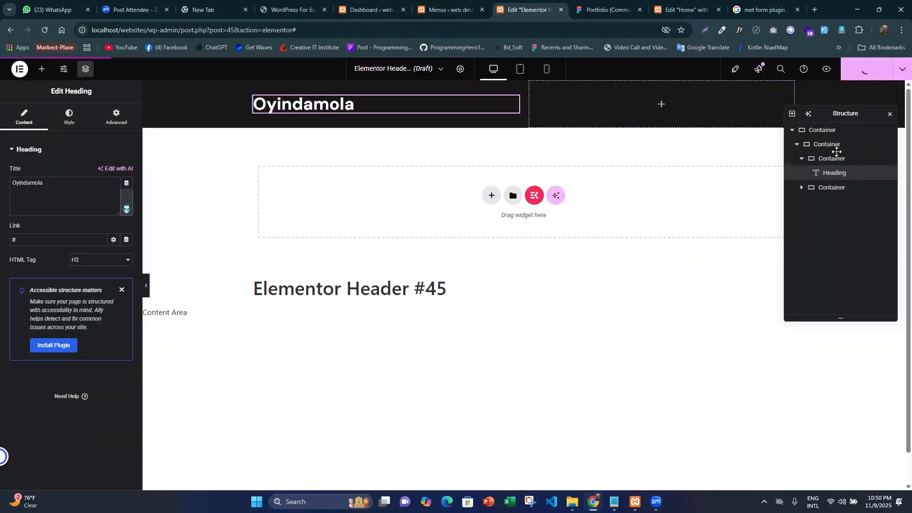
- Add a WordPress Menu widget to the second column and align its header-menu items to the right
{"action": "left_click_drag", "start_coordinate": [797, 110], "coordinate": [802, 166]}
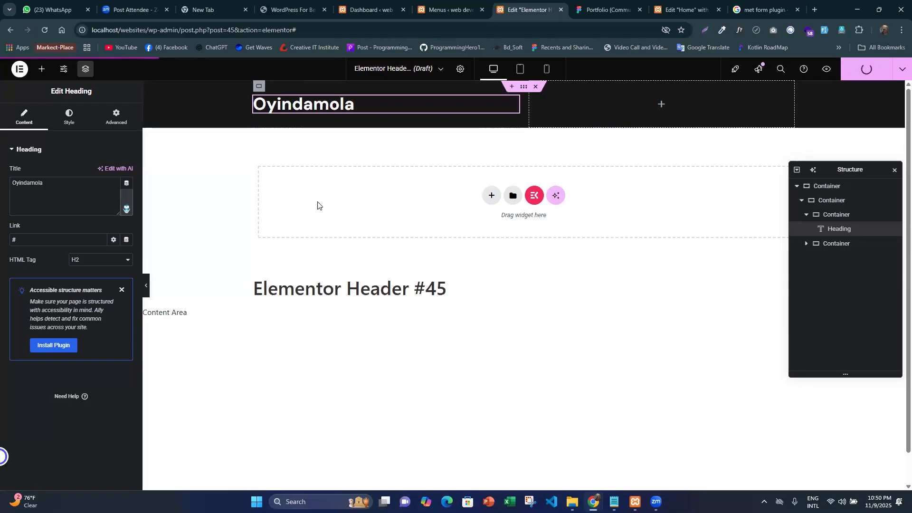
{"action": "left_click", "coordinate": [41, 71]}
{"action": "left_click_drag", "start_coordinate": [106, 240], "coordinate": [684, 108]}
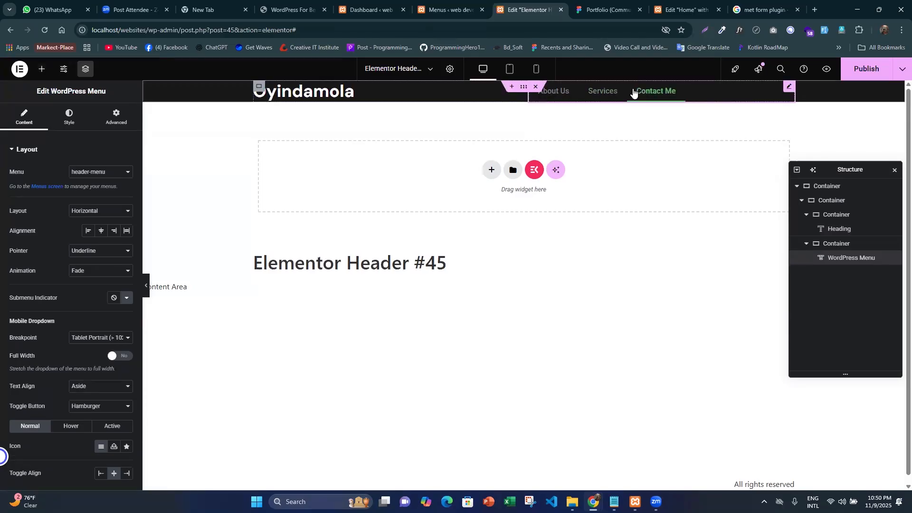
{"action": "left_click", "coordinate": [121, 174]}
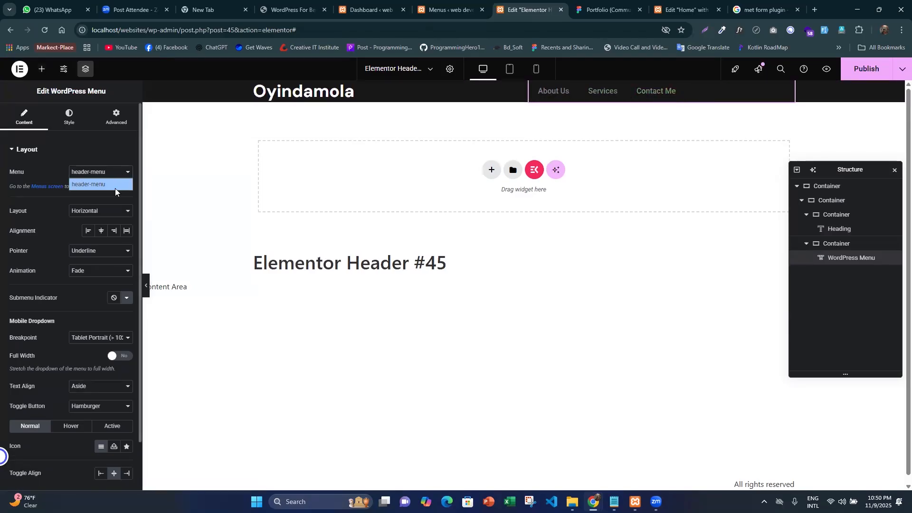
{"action": "left_click", "coordinate": [109, 150]}
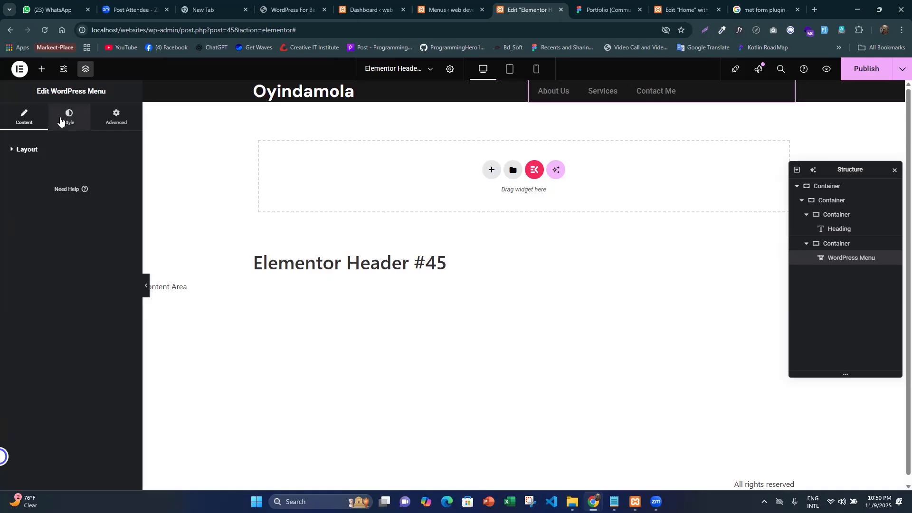
{"action": "left_click", "coordinate": [68, 115]}
{"action": "left_click", "coordinate": [24, 116]}
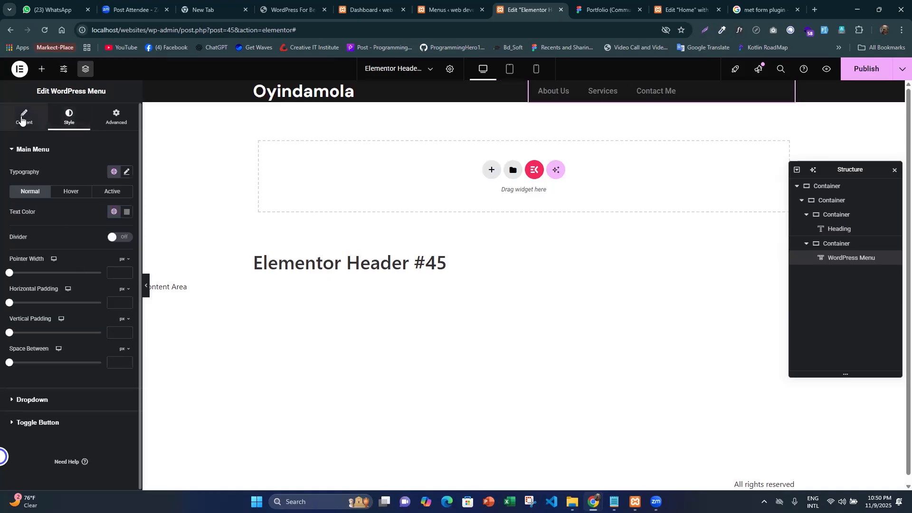
{"action": "left_click", "coordinate": [114, 231]}
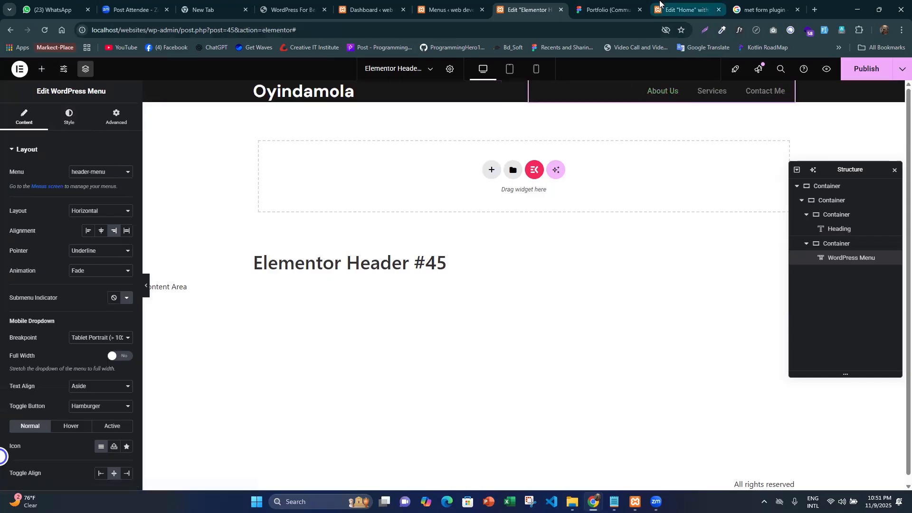
- Check the typography of the Services navigation link in the Figma header
{"action": "left_click", "coordinate": [605, 10]}
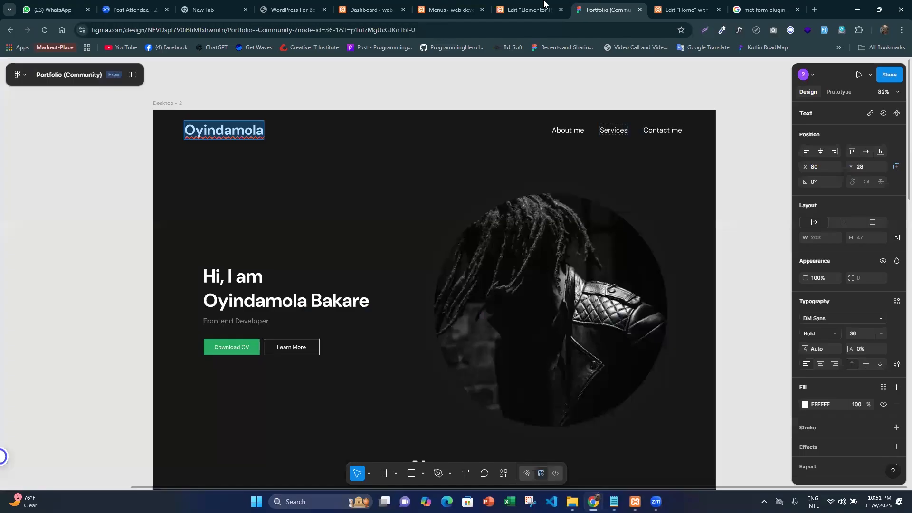
{"action": "left_click", "coordinate": [543, 2]}
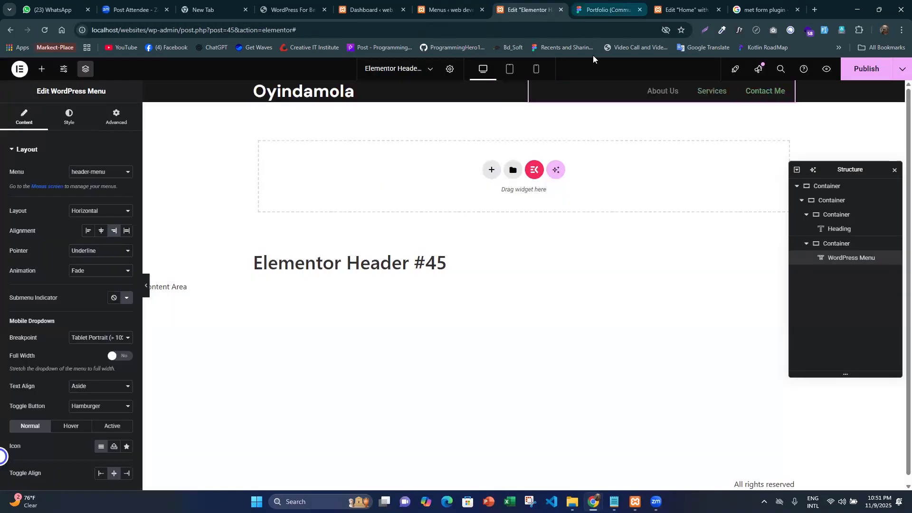
{"action": "left_click", "coordinate": [603, 10]}
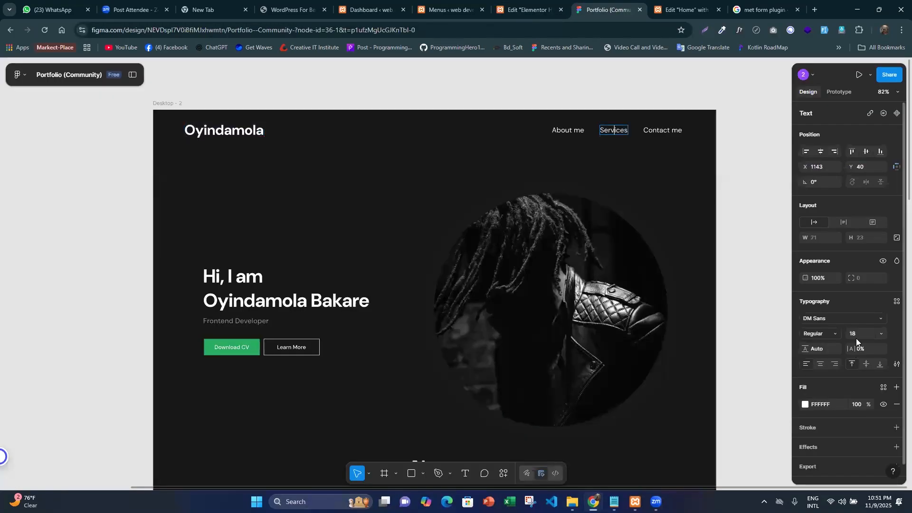
{"action": "left_click", "coordinate": [525, 20]}
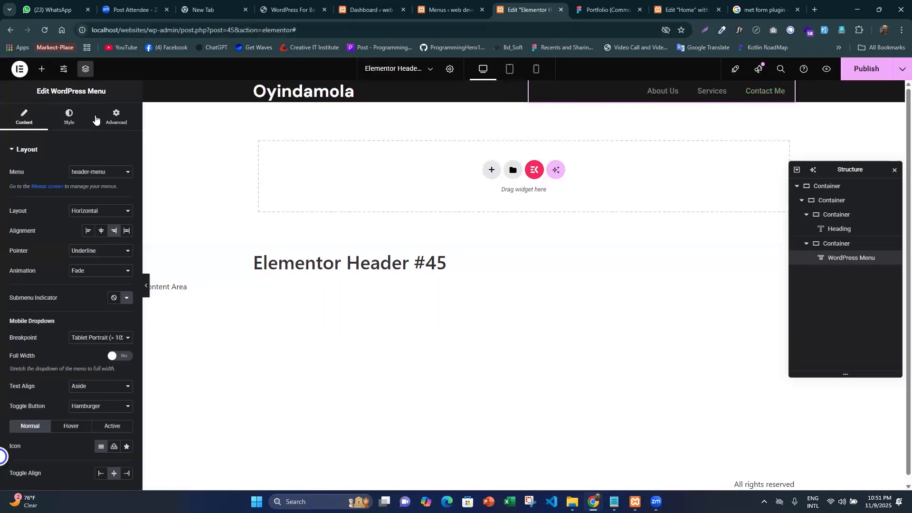
- Set the WordPress Menu's normal text color to the global text-color (#FFFFFF)
{"action": "scroll", "coordinate": [72, 257], "scroll_direction": "down", "scroll_amount": 1}
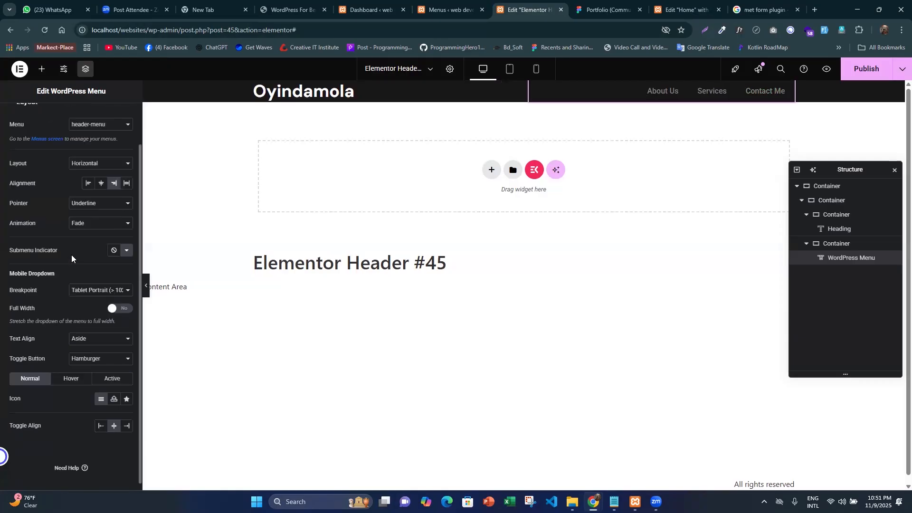
{"action": "scroll", "coordinate": [71, 258], "scroll_direction": "up", "scroll_amount": 1}
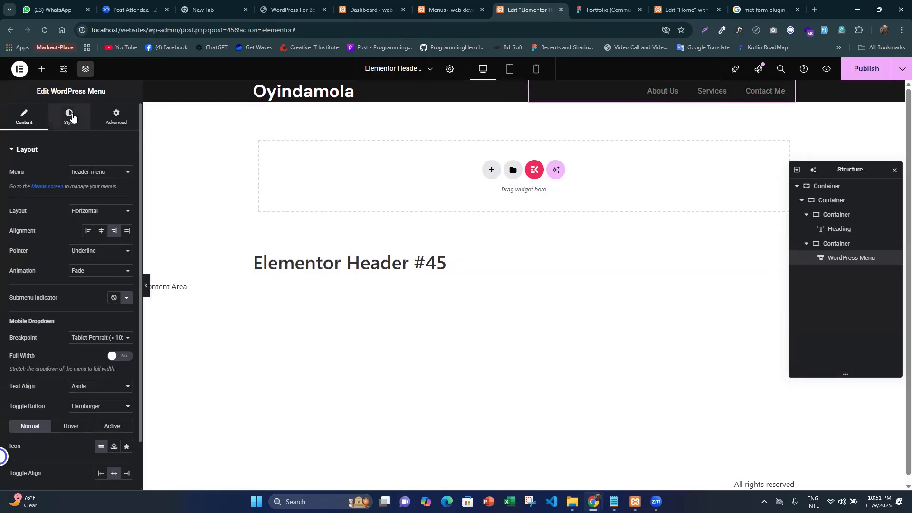
{"action": "left_click", "coordinate": [70, 117]}
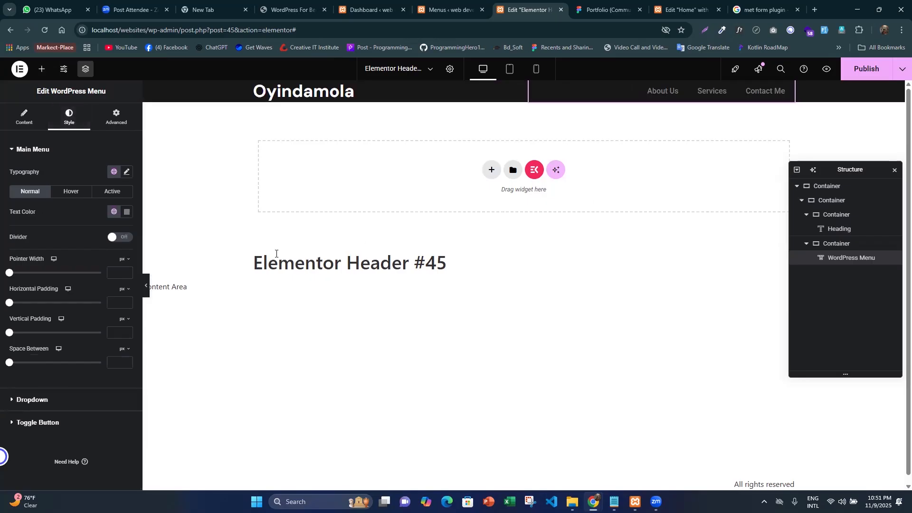
{"action": "left_click", "coordinate": [114, 211]}
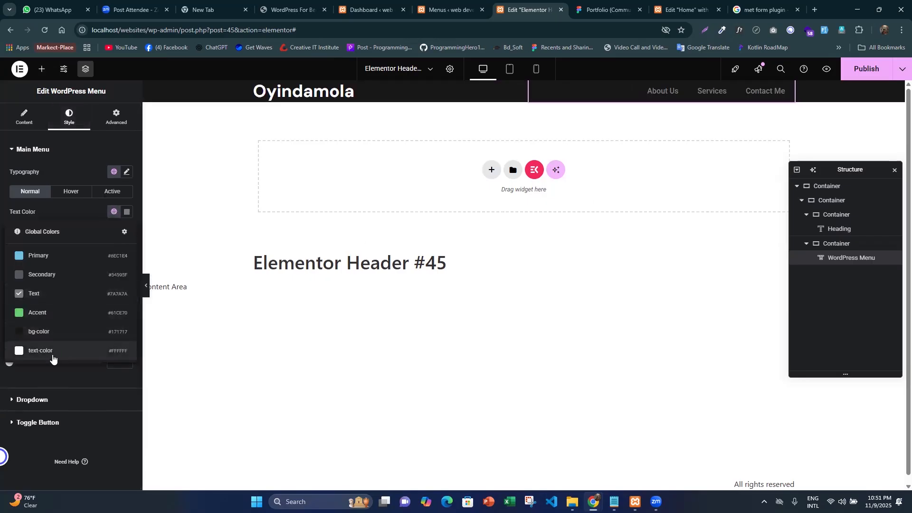
{"action": "left_click", "coordinate": [56, 357]}
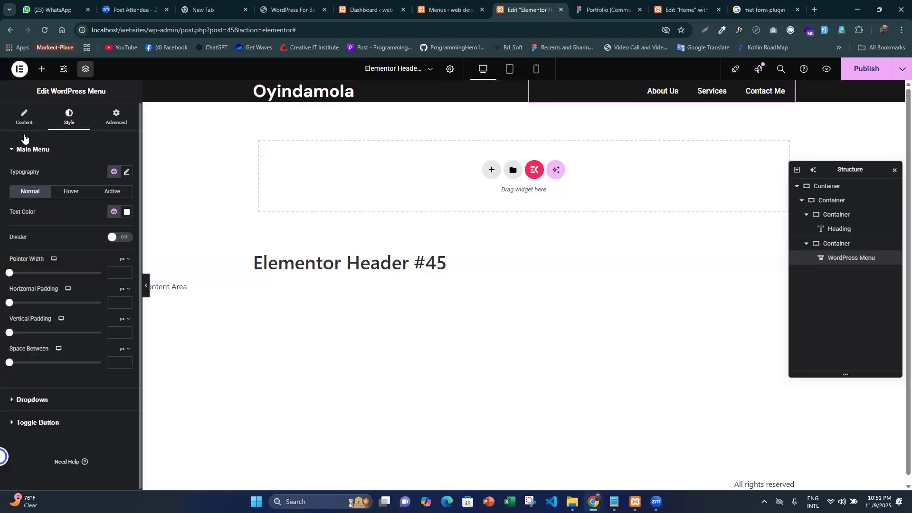
- Try Overline as the menu's Pointer effect, and settle on Text instead
{"action": "left_click", "coordinate": [21, 125]}
{"action": "left_click", "coordinate": [98, 251]}
{"action": "left_click", "coordinate": [91, 286]}
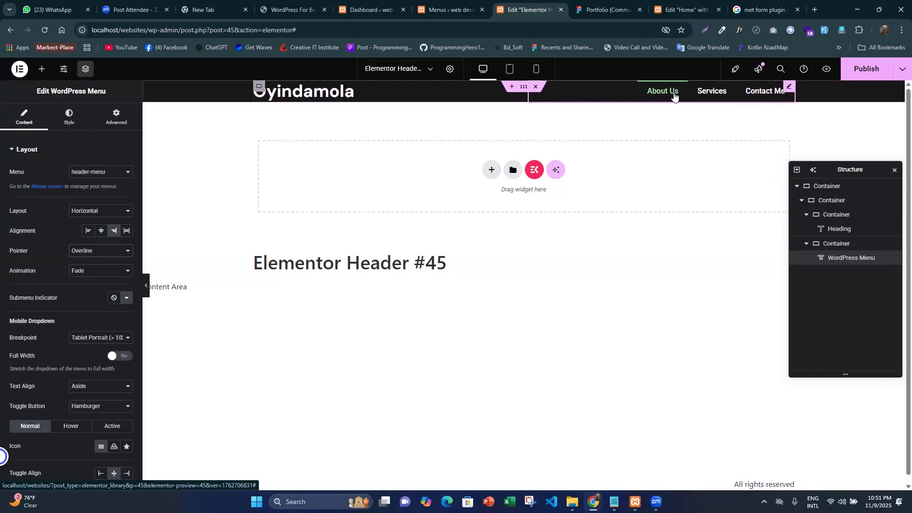
{"action": "left_click", "coordinate": [111, 254]}
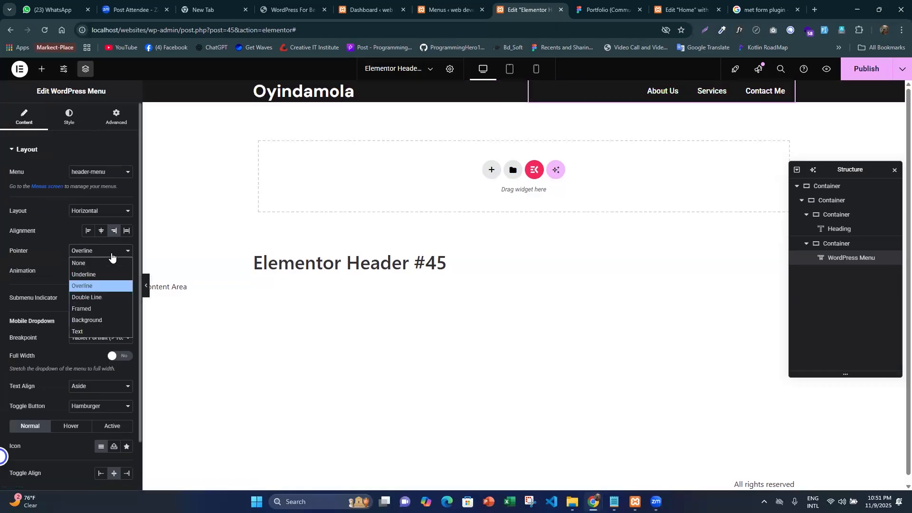
{"action": "left_click", "coordinate": [95, 331]}
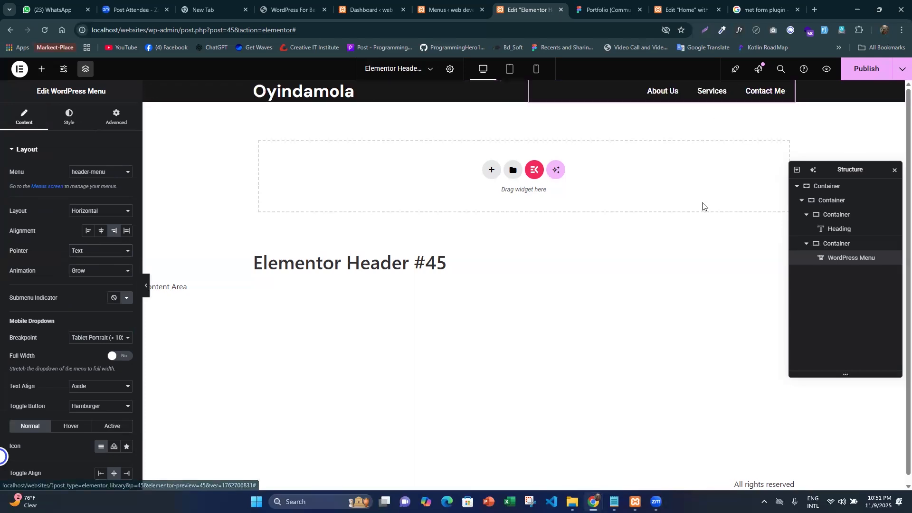
- Measure the spacing of the logo and navigation links within the Figma header
{"action": "left_click", "coordinate": [606, 12]}
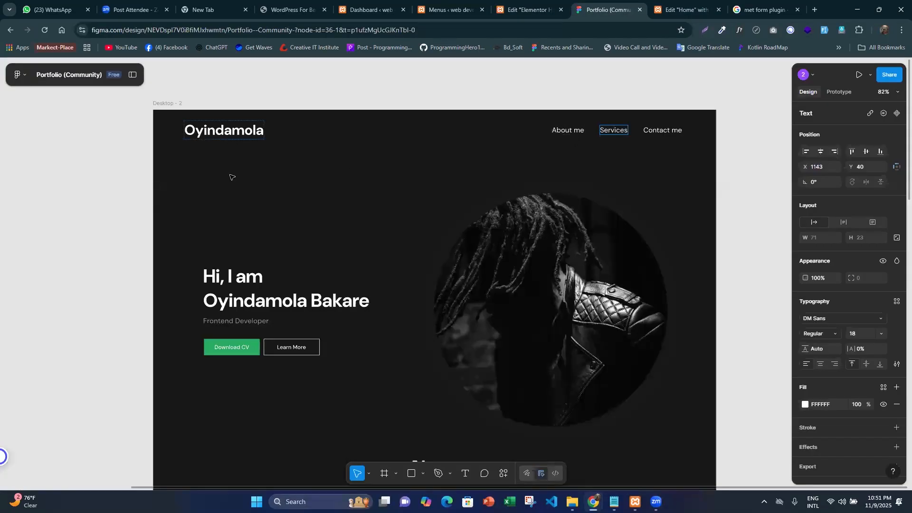
{"action": "key", "text": "Escape"}
{"action": "left_click", "coordinate": [234, 138]}
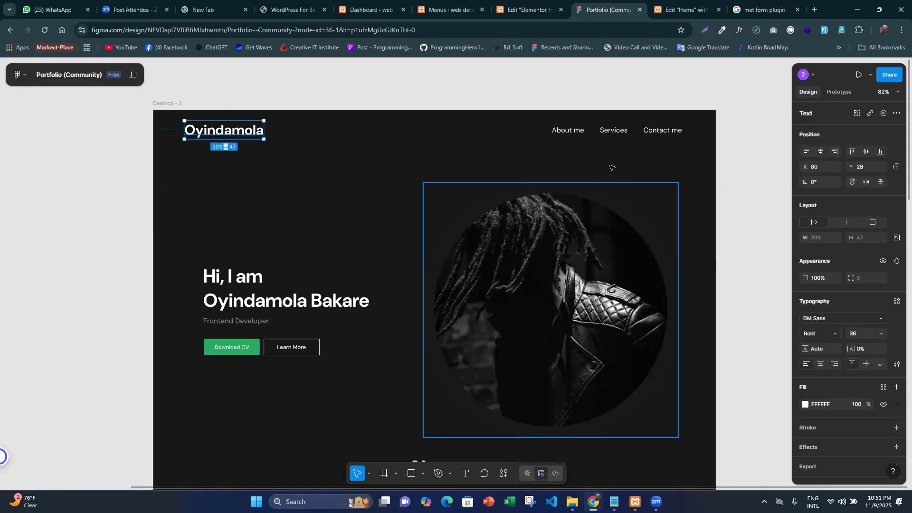
{"action": "left_click", "coordinate": [654, 135], "text": "shift"}
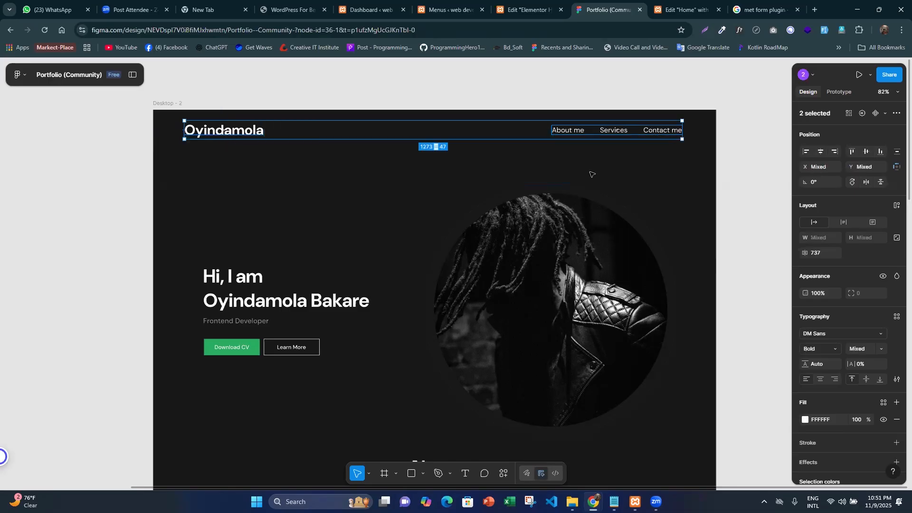
{"action": "key", "text": "alt"}
{"action": "key", "text": "alt"}
- Set the outermost header container's padding to 28 px top and 10 px bottom, and publish the change
{"action": "left_click", "coordinate": [531, 10]}
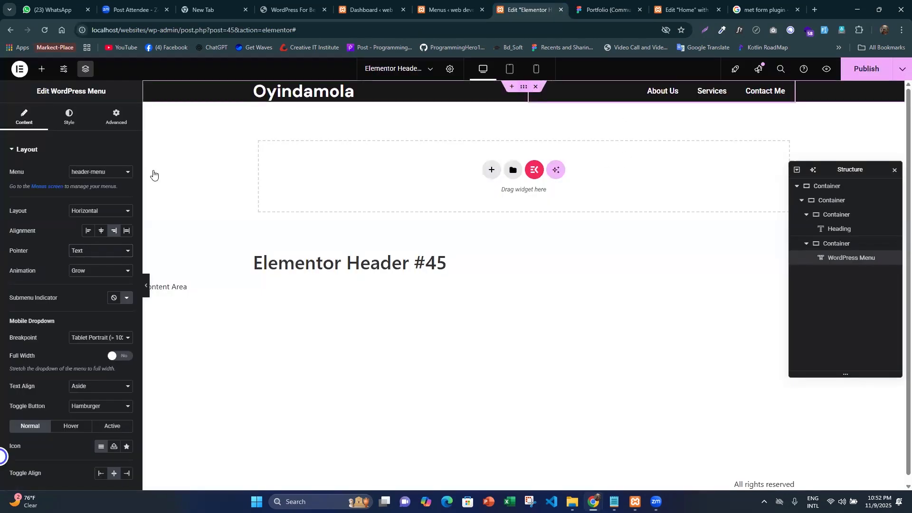
{"action": "left_click", "coordinate": [120, 118]}
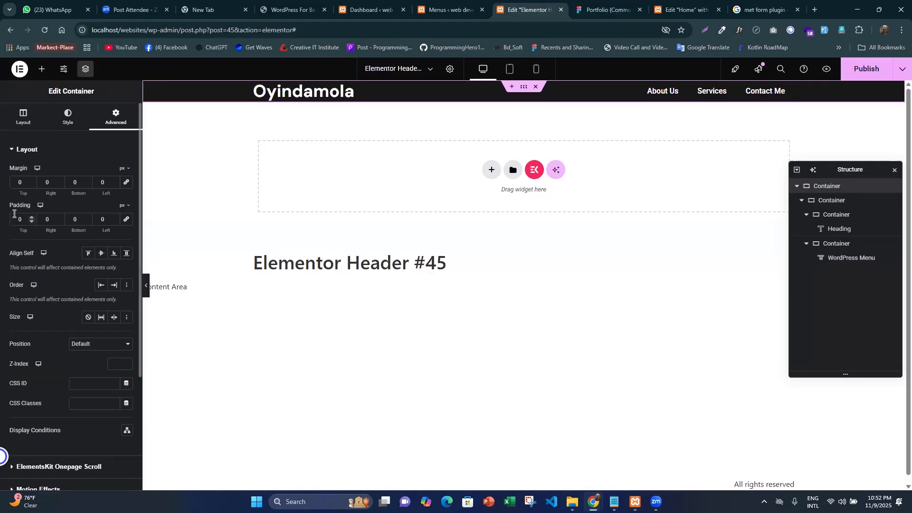
{"action": "left_click", "coordinate": [14, 213]}
{"action": "type", "text": "28"}
{"action": "double_click", "coordinate": [66, 217]}
{"action": "type", "text": "10"}
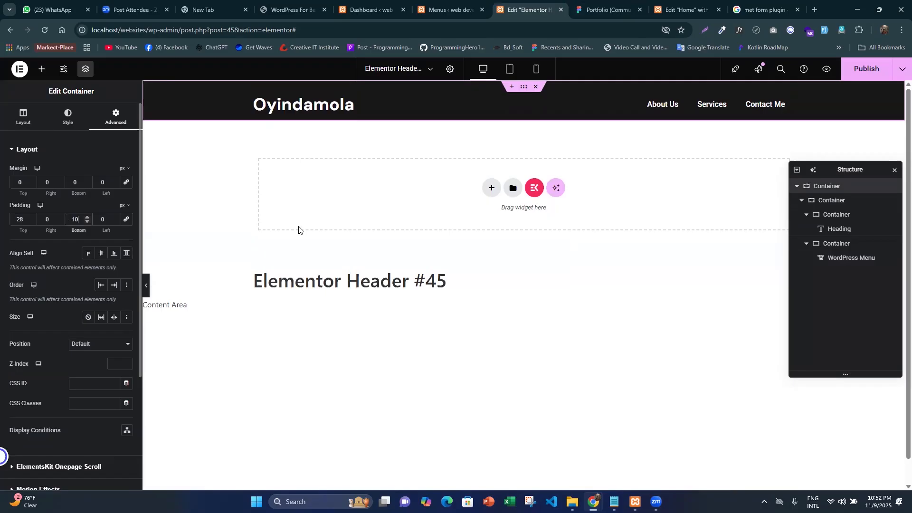
{"action": "left_click", "coordinate": [855, 70]}
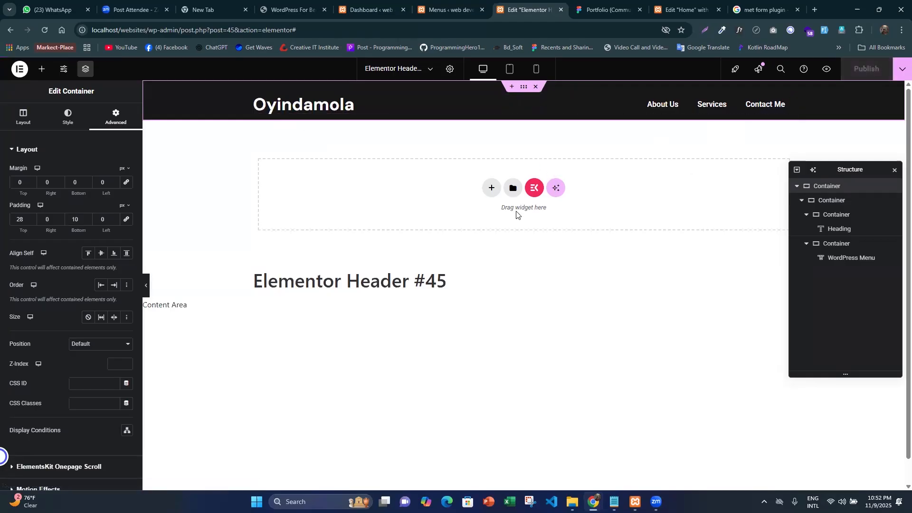
- Switch to the tablet view and keep Hamburger as the WordPress Menu's Toggle Button for the mobile dropdown
{"action": "left_click", "coordinate": [507, 70]}
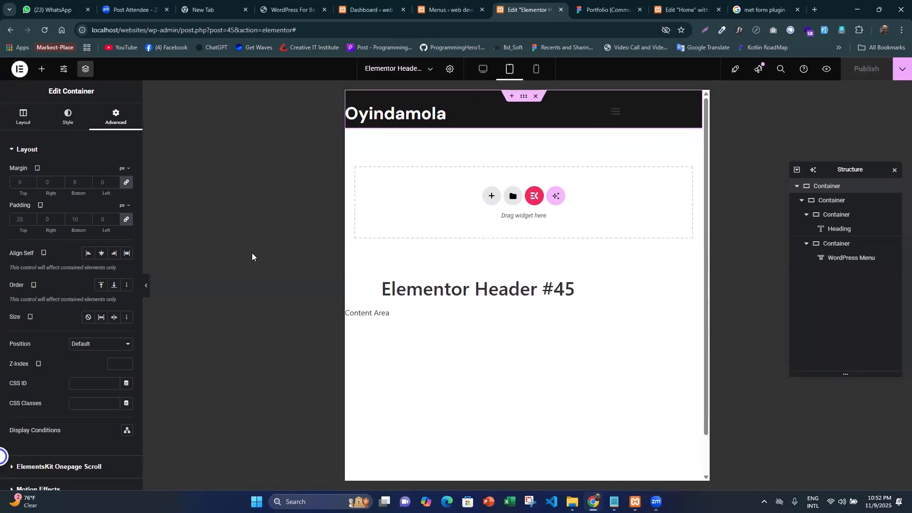
{"action": "left_click", "coordinate": [698, 111]}
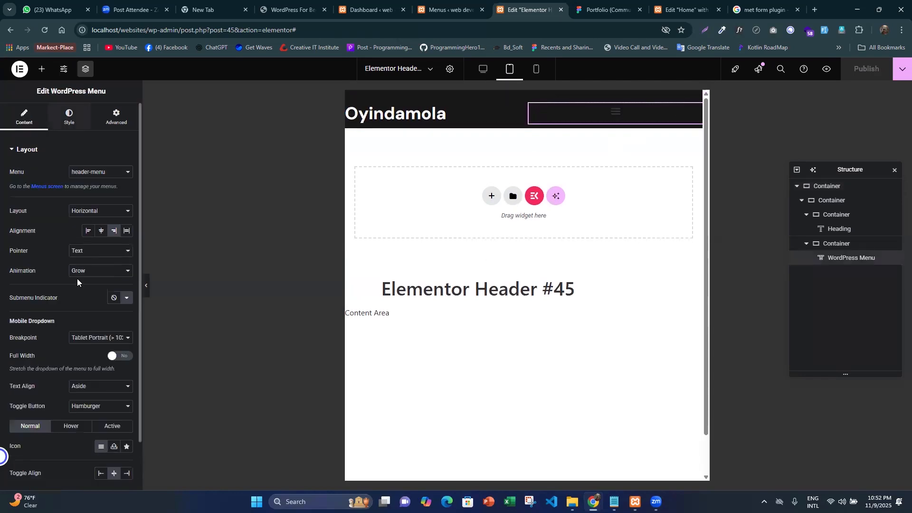
{"action": "scroll", "coordinate": [79, 253], "scroll_direction": "down", "scroll_amount": 2}
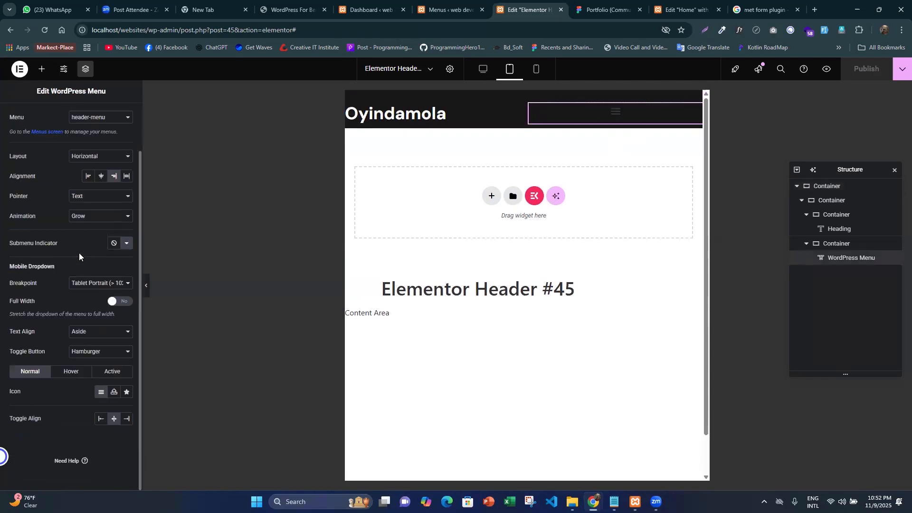
{"action": "left_click", "coordinate": [95, 353]}
{"action": "left_click", "coordinate": [95, 364]}
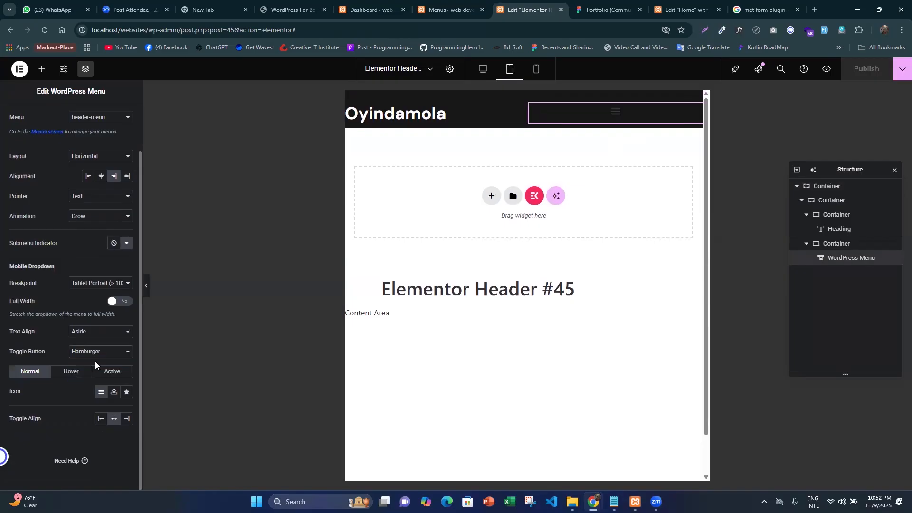
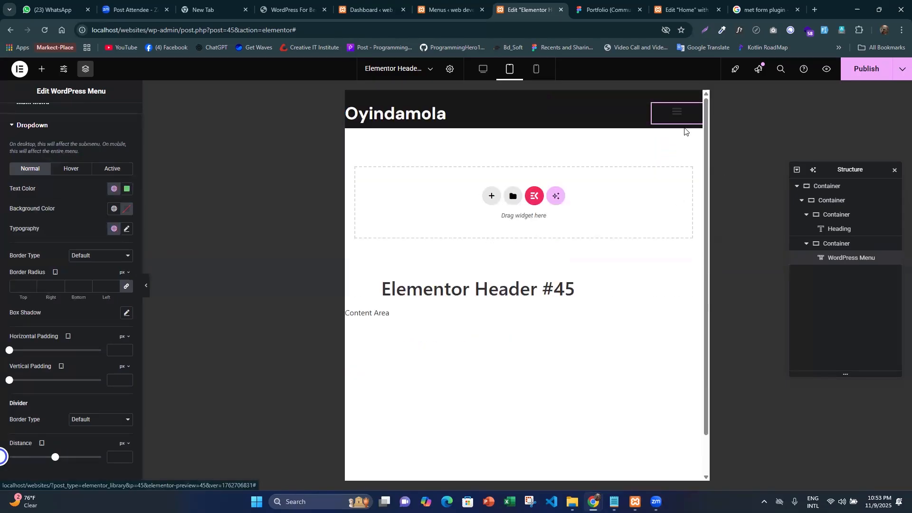
- Make the background color of the WordPress Menu's expanded dropdown fully transparent
{"action": "left_click", "coordinate": [681, 112]}
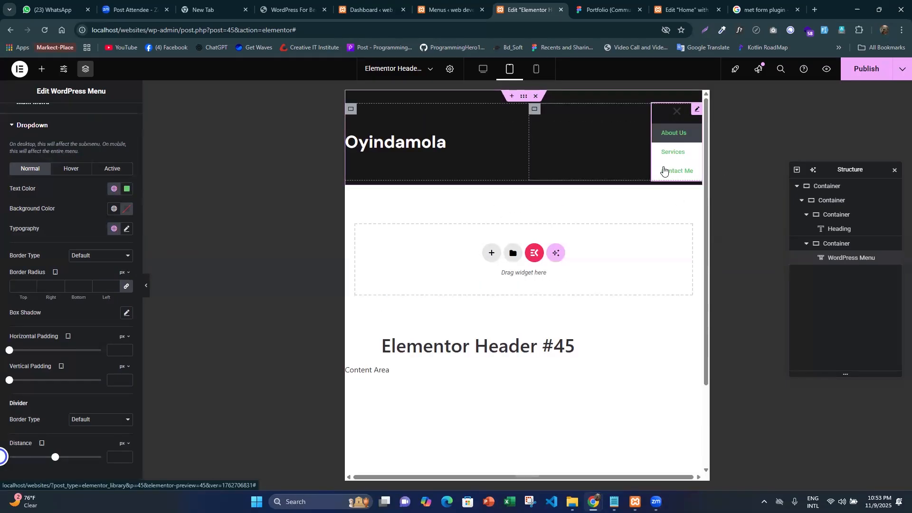
{"action": "left_click", "coordinate": [126, 212]}
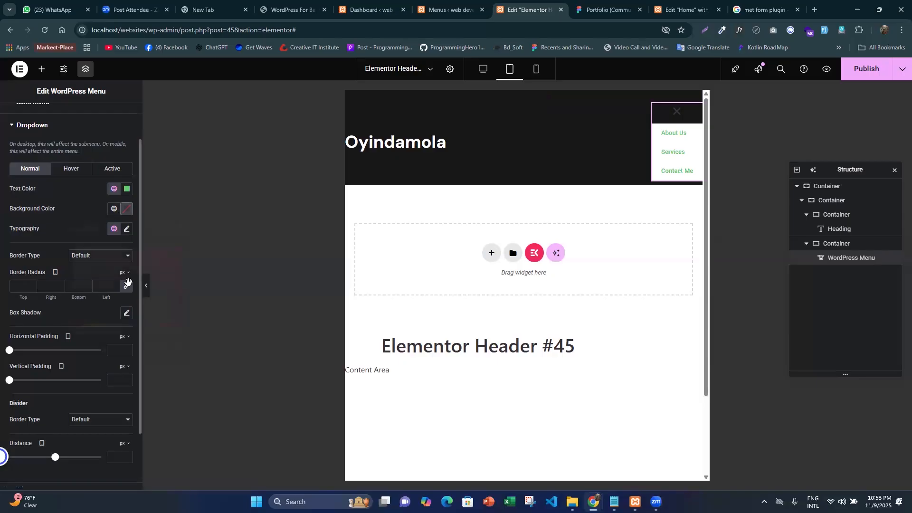
{"action": "left_click_drag", "start_coordinate": [179, 333], "coordinate": [58, 326]}
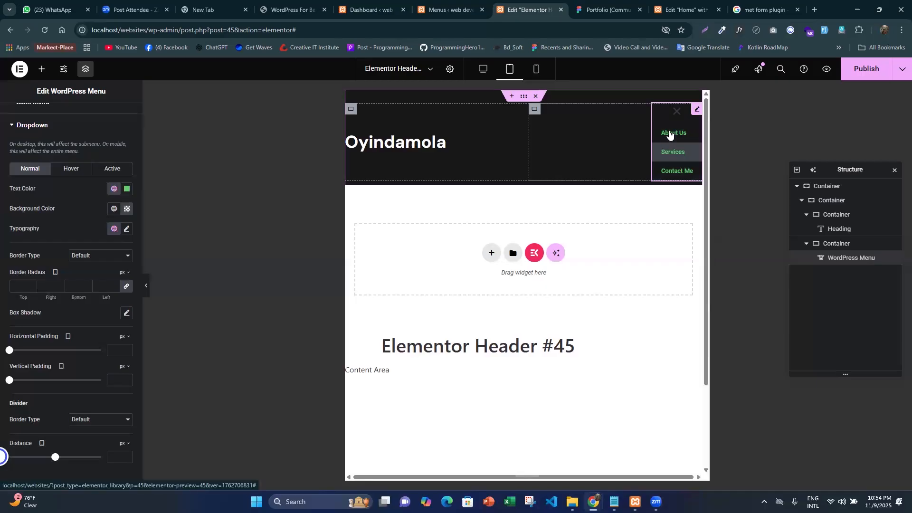
- Set the menu dropdown's typography to DM Sans at 18 px
{"action": "left_click", "coordinate": [126, 229]}
{"action": "left_click", "coordinate": [104, 285]}
{"action": "type", "text": "dm sa"}
{"action": "key", "text": "Return"}
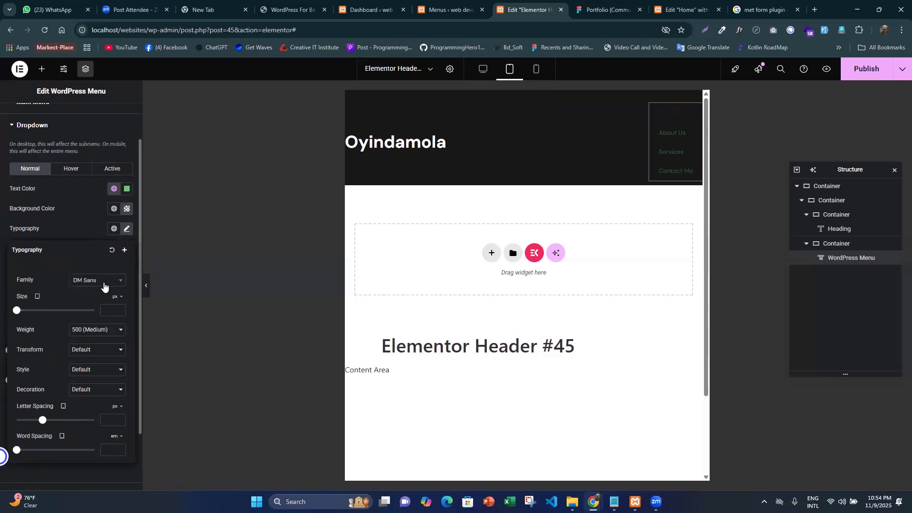
{"action": "left_click", "coordinate": [116, 315]}
{"action": "type", "text": "18"}
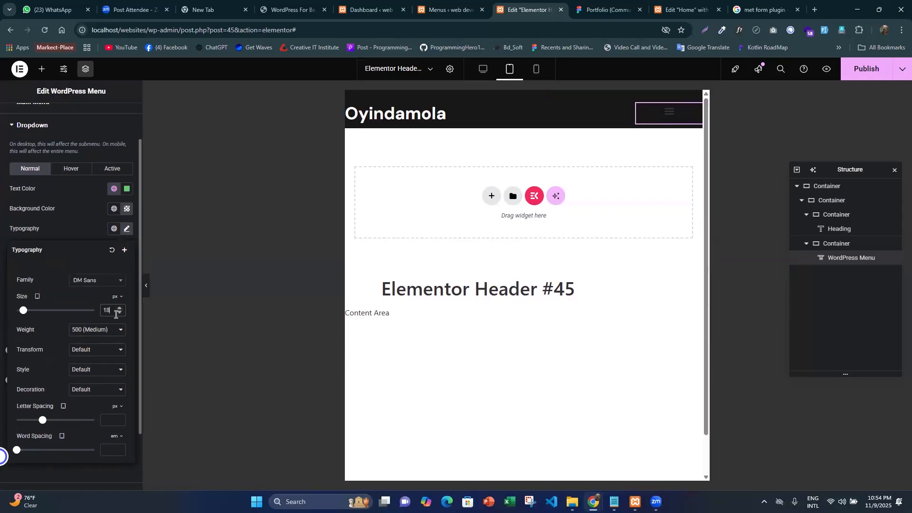
{"action": "left_click", "coordinate": [3, 129]}
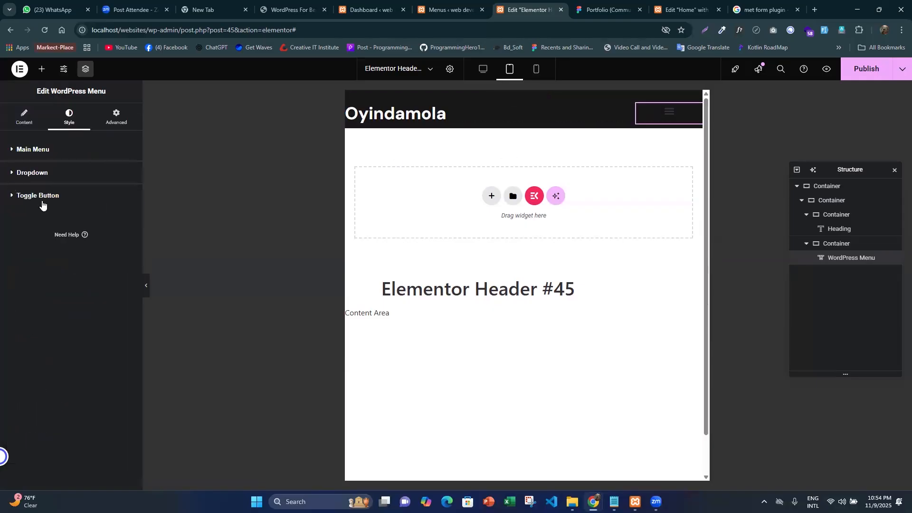
- Set the hamburger toggle button's normal color to white (#FFFFFF), and test opening and closing the menu
{"action": "left_click", "coordinate": [42, 201]}
{"action": "left_click", "coordinate": [114, 238]}
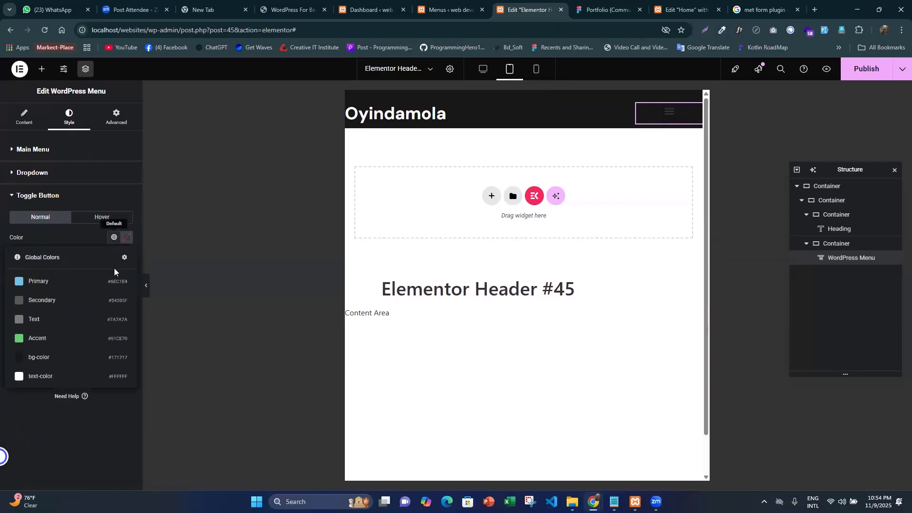
{"action": "left_click", "coordinate": [125, 238]}
{"action": "left_click_drag", "start_coordinate": [169, 288], "coordinate": [60, 267]}
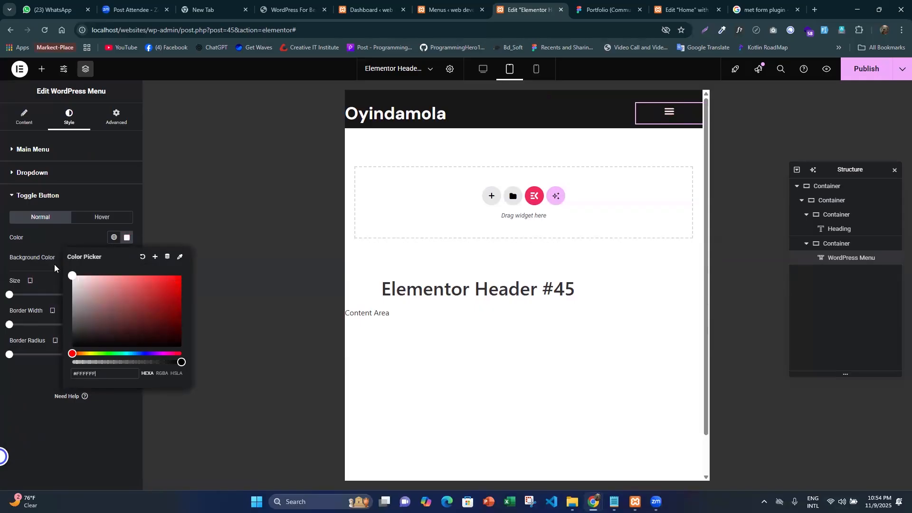
{"action": "left_click", "coordinate": [1, 238]}
{"action": "left_click", "coordinate": [670, 117]}
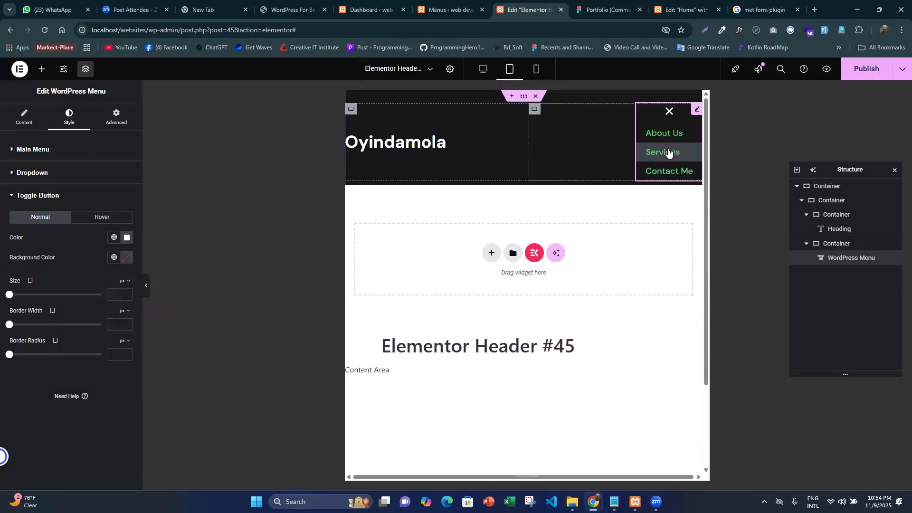
{"action": "left_click", "coordinate": [669, 113]}
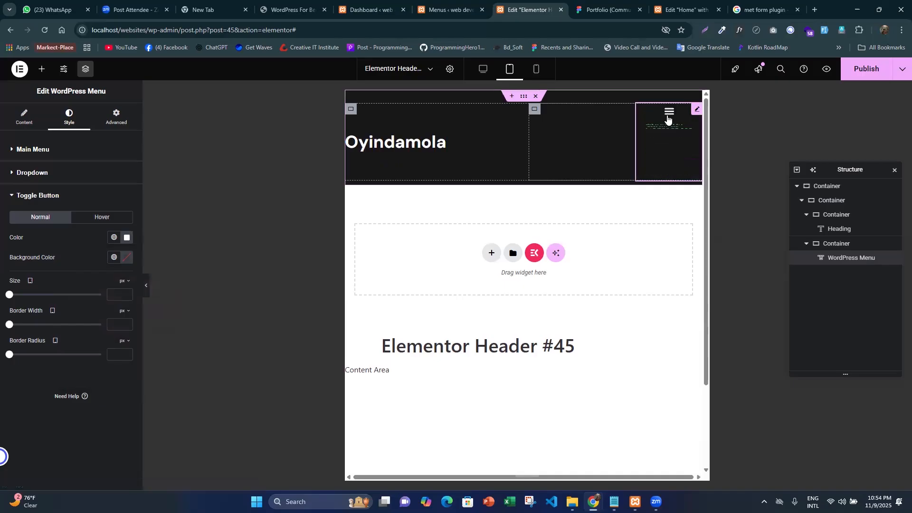
- Set the hamburger toggle button's size to 25 px for tablet
{"action": "left_click", "coordinate": [109, 295]}
{"action": "scroll", "coordinate": [109, 294], "scroll_direction": "up", "scroll_amount": 15}
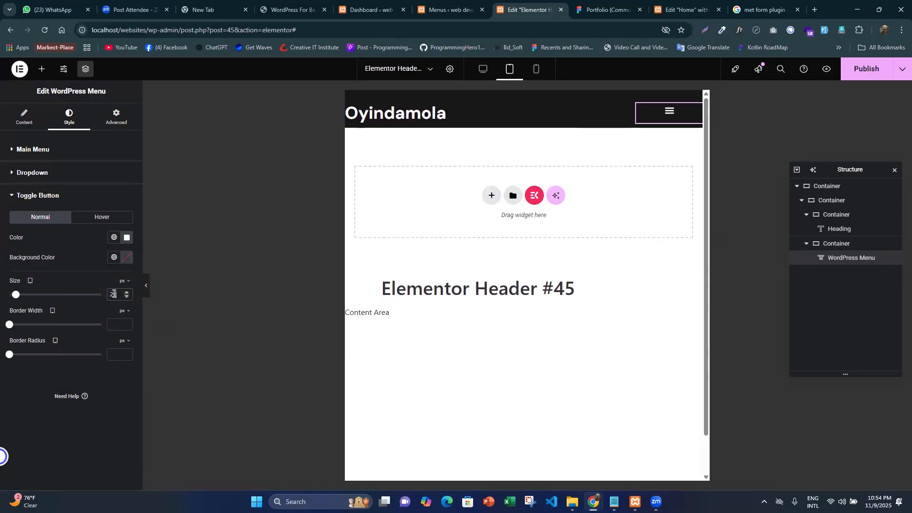
{"action": "scroll", "coordinate": [114, 294], "scroll_direction": "down", "scroll_amount": 3}
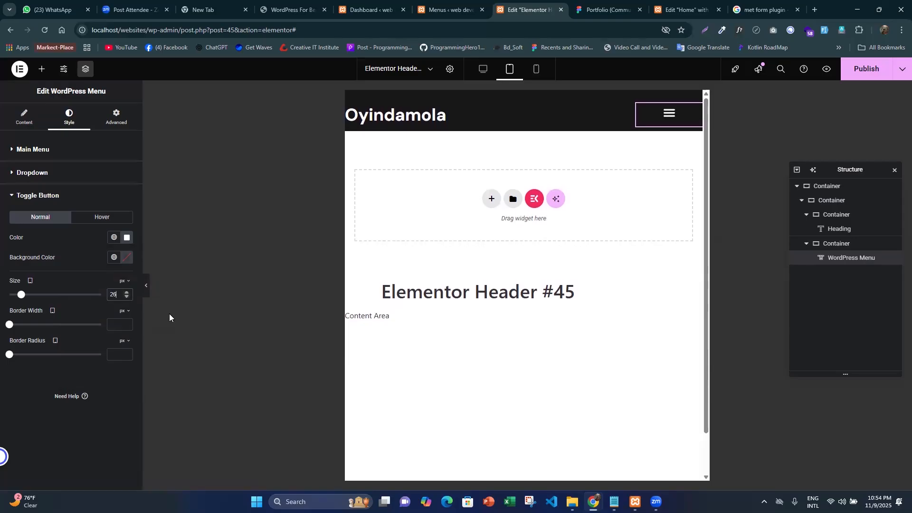
{"action": "key", "text": "Down"}
{"action": "key", "text": "Down"}
{"action": "key", "text": "Up"}
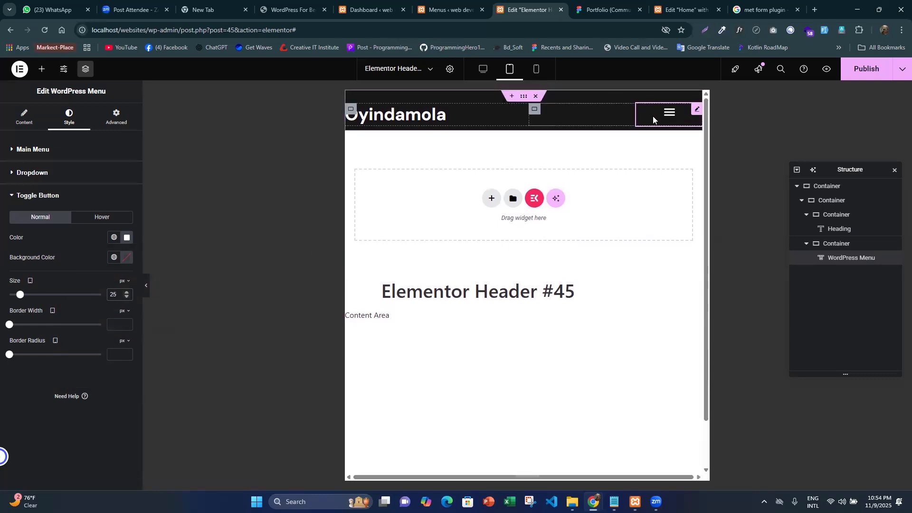
- Return to the desktop view, unlink the menu widget's padding values, and set its right padding to 1 px
{"action": "left_click", "coordinate": [484, 69]}
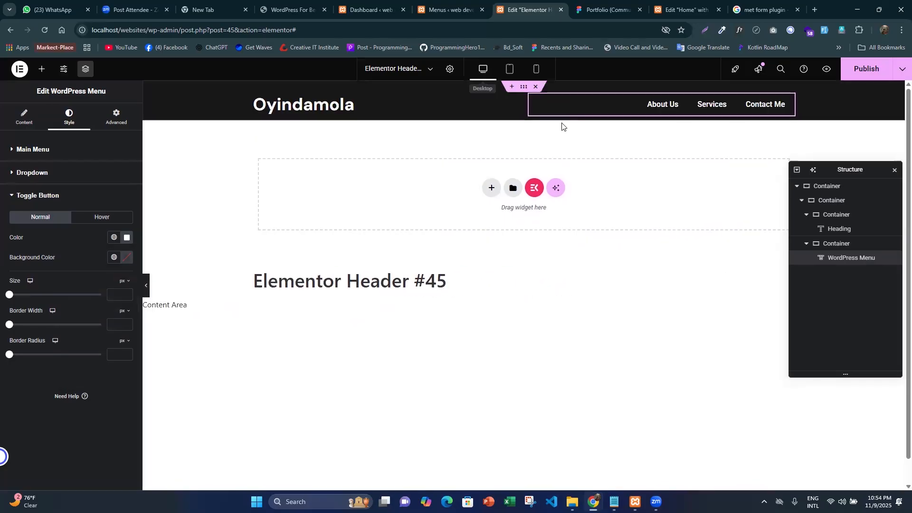
{"action": "left_click", "coordinate": [117, 116]}
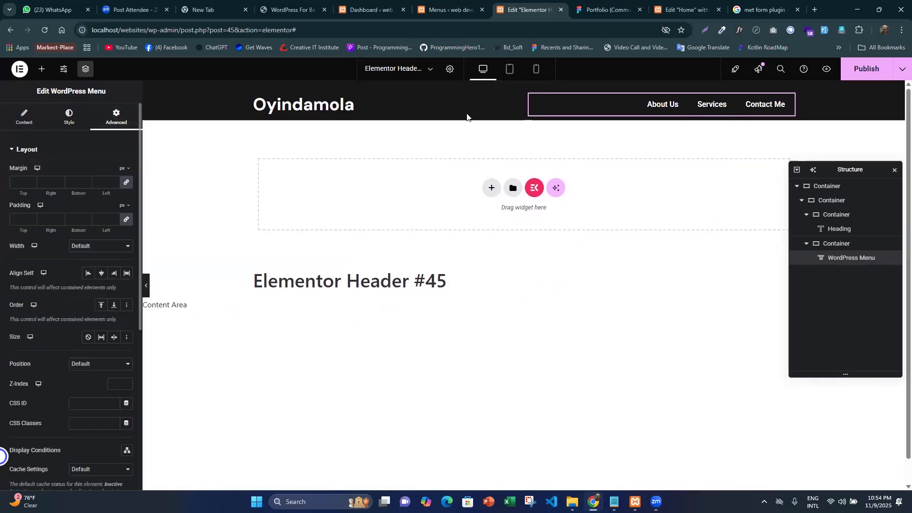
{"action": "left_click", "coordinate": [126, 219]}
{"action": "left_click_drag", "start_coordinate": [54, 221], "coordinate": [39, 207]}
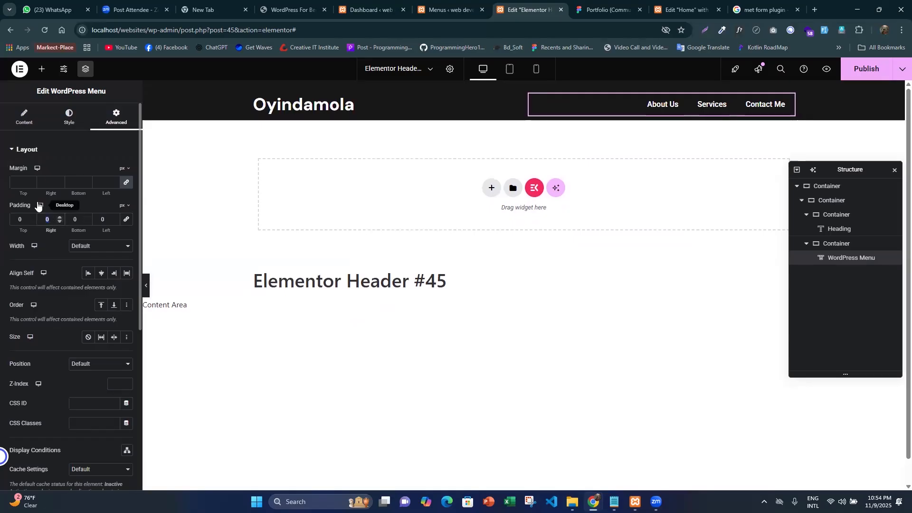
{"action": "type", "text": "15"}
{"action": "key", "text": "BackSpace"}
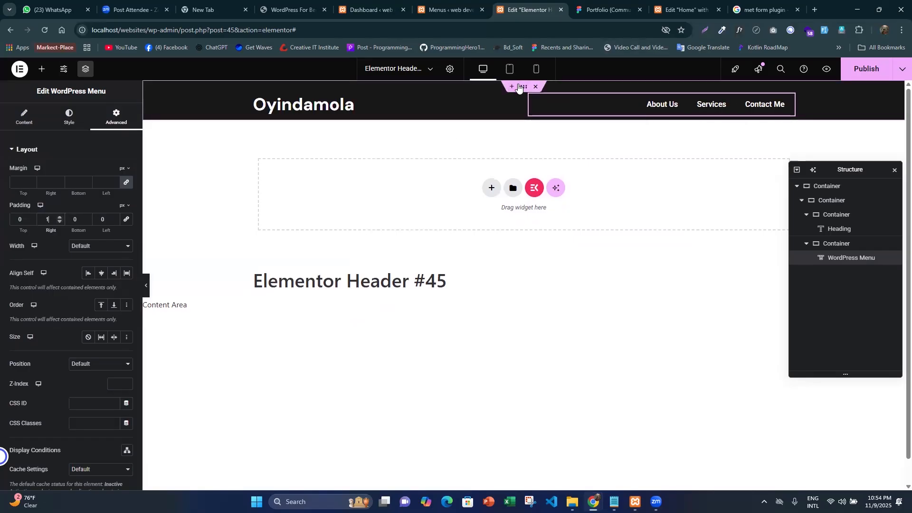
- Set the outermost header container's right and left padding to 15 px each
{"action": "left_click", "coordinate": [519, 87]}
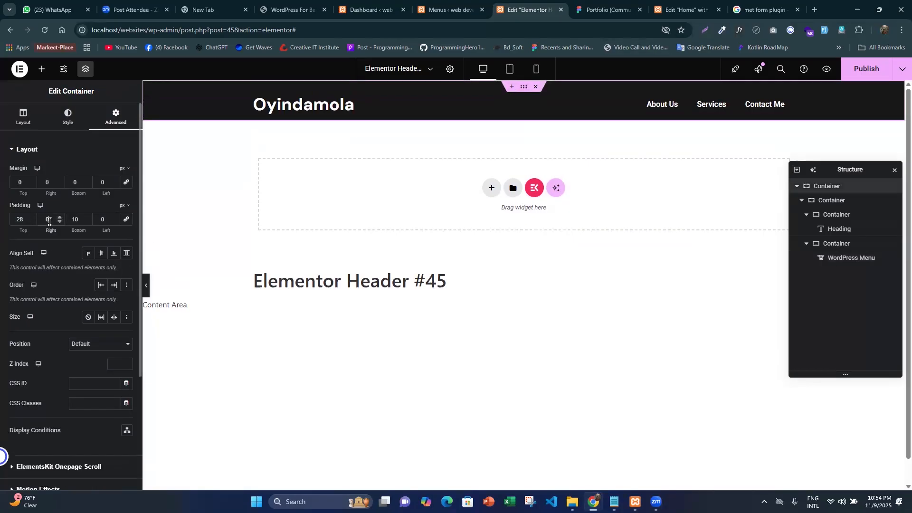
{"action": "type", "text": "15"}
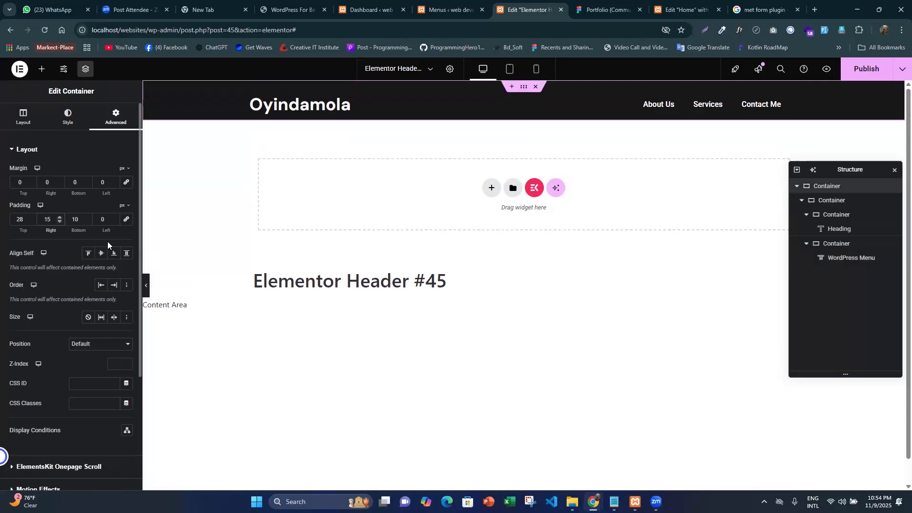
{"action": "left_click", "coordinate": [104, 219]}
{"action": "type", "text": "15"}
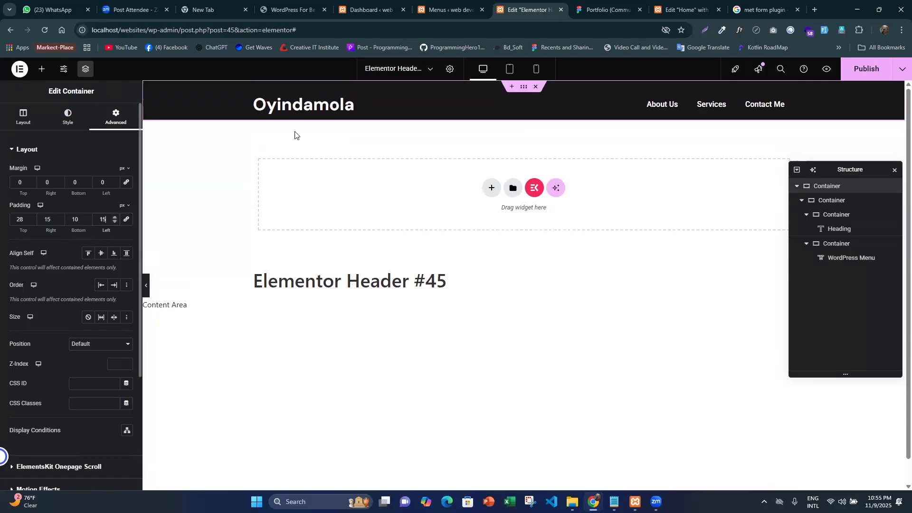
- Switch to the mobile view and set the logo container's width to 54%
{"action": "left_click", "coordinate": [537, 71]}
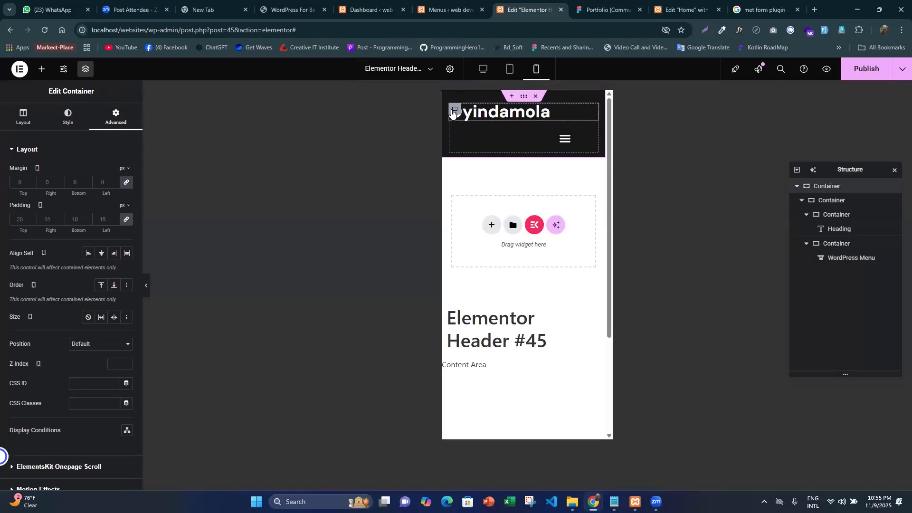
{"action": "left_click", "coordinate": [455, 110]}
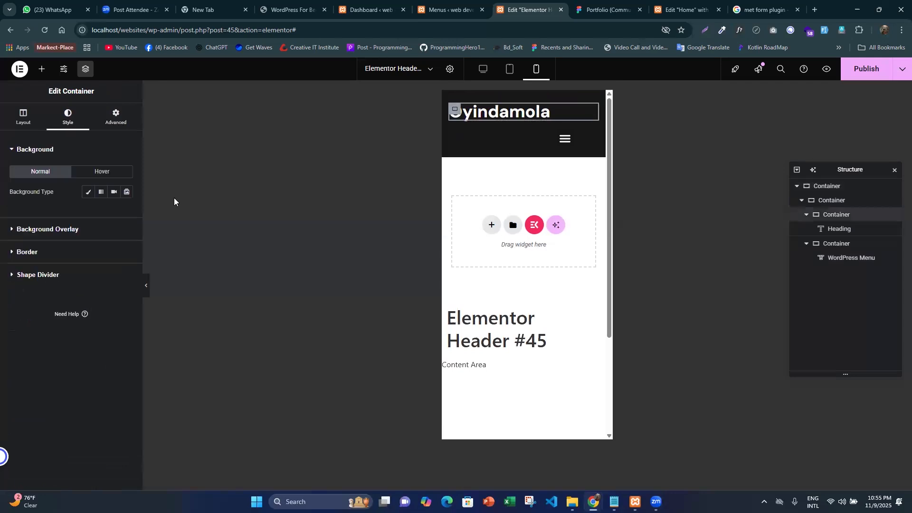
{"action": "left_click", "coordinate": [23, 117]}
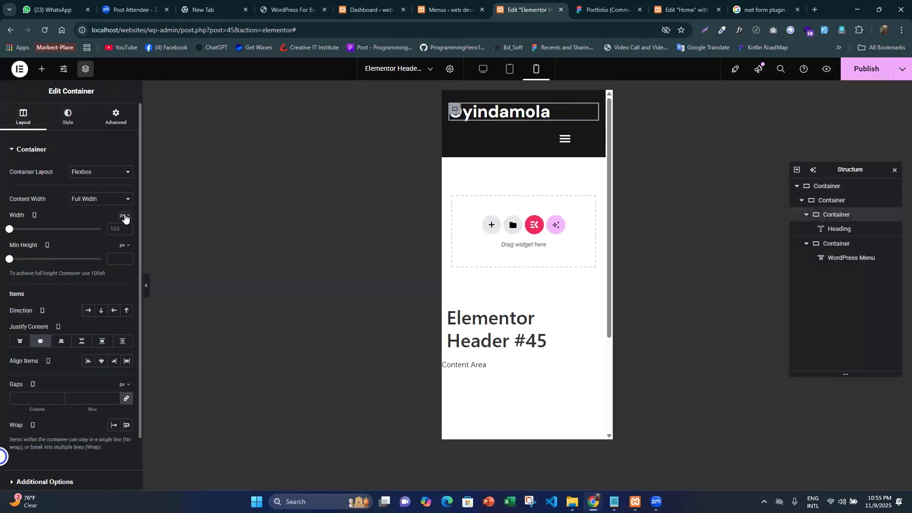
{"action": "left_click", "coordinate": [124, 218]}
{"action": "left_click", "coordinate": [122, 229]}
{"action": "left_click_drag", "start_coordinate": [100, 229], "coordinate": [59, 231]}
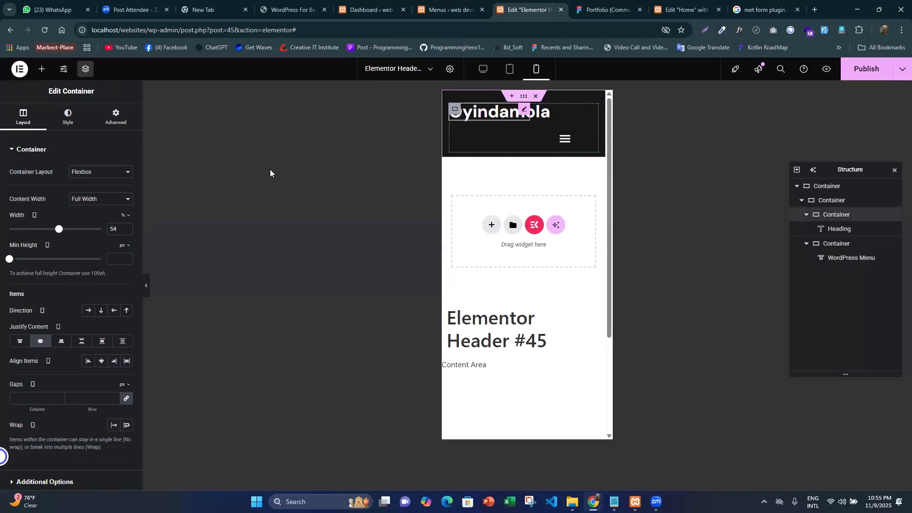
- Reduce the logo heading's font size for mobile so the text fits inside its container
{"action": "left_click", "coordinate": [489, 113]}
{"action": "left_click", "coordinate": [69, 117]}
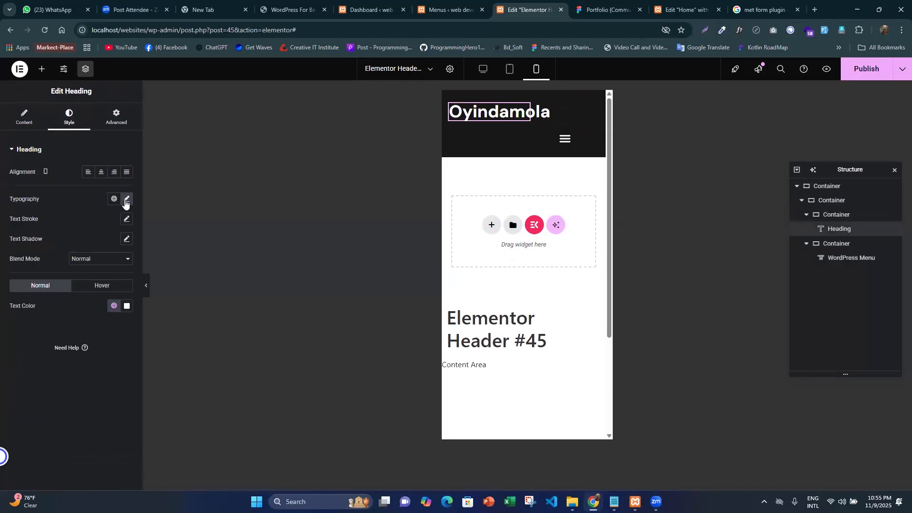
{"action": "left_click", "coordinate": [126, 200]}
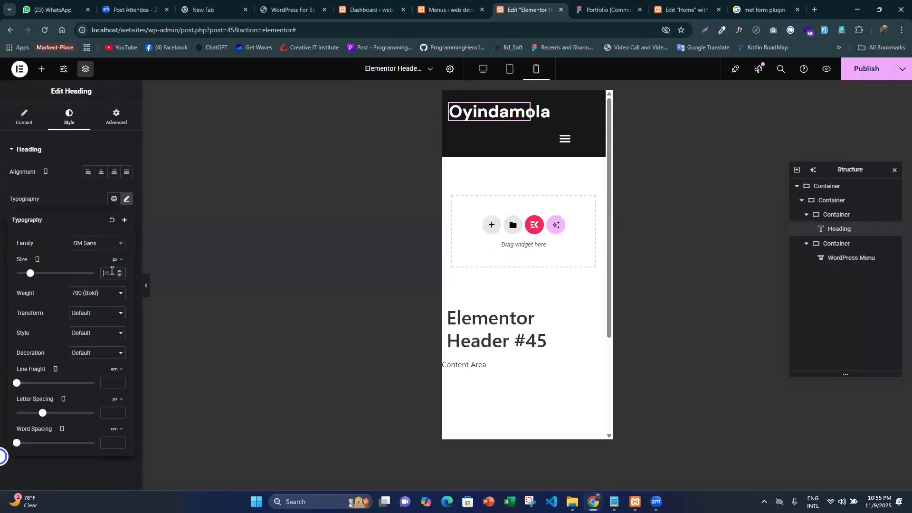
{"action": "type", "text": "23"}
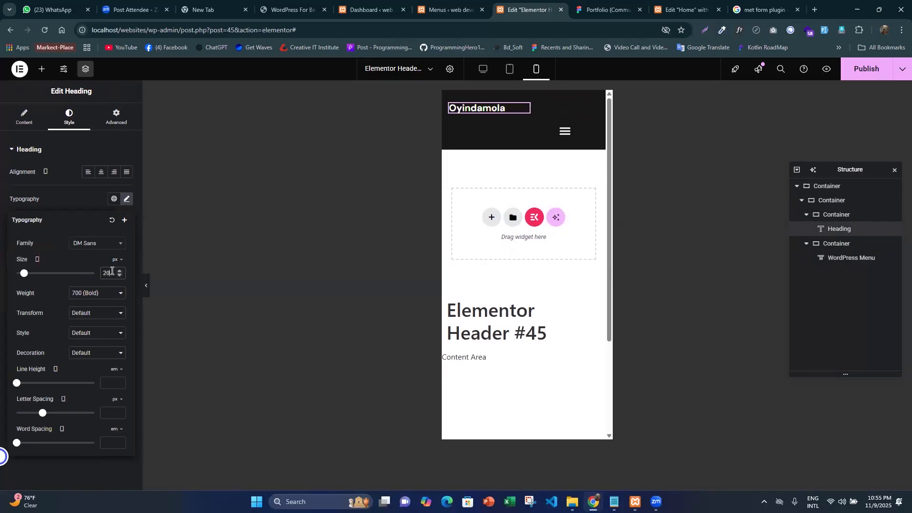
{"action": "key", "text": "Up"}
{"action": "key", "text": "Up"}
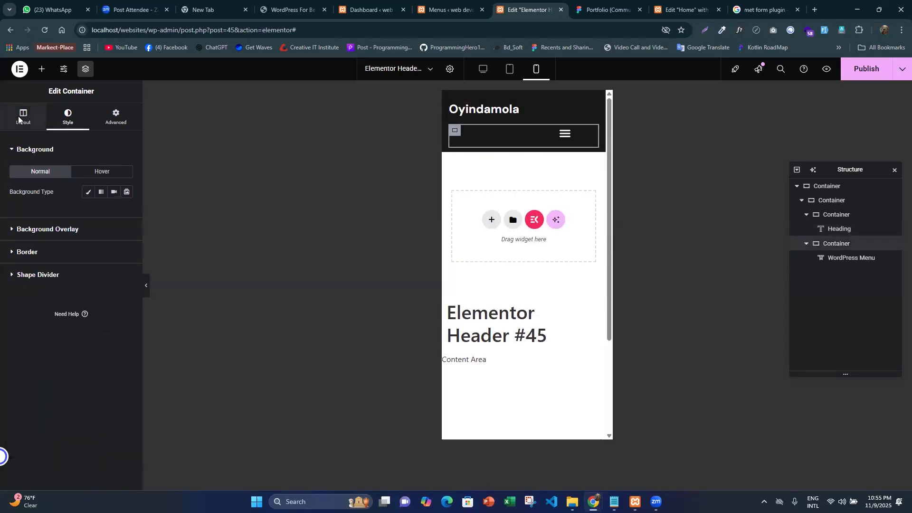
- Set the width of the container holding the WordPress Menu to 28% for mobile
{"action": "left_click", "coordinate": [126, 215]}
{"action": "left_click", "coordinate": [124, 231]}
{"action": "left_click_drag", "start_coordinate": [101, 230], "coordinate": [34, 227]}
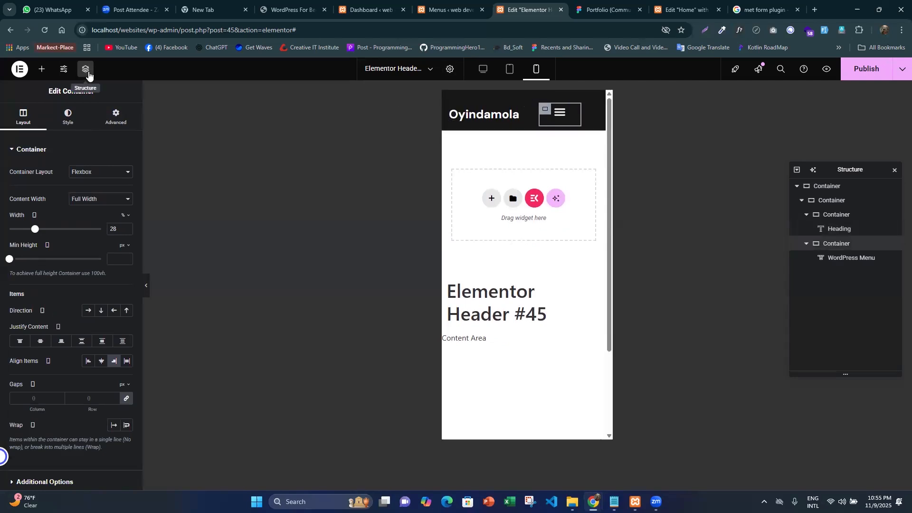
- Justify the logo and menu row's content with Space Between for mobile, and preview the hamburger menu opening and closing
{"action": "left_click", "coordinate": [832, 200]}
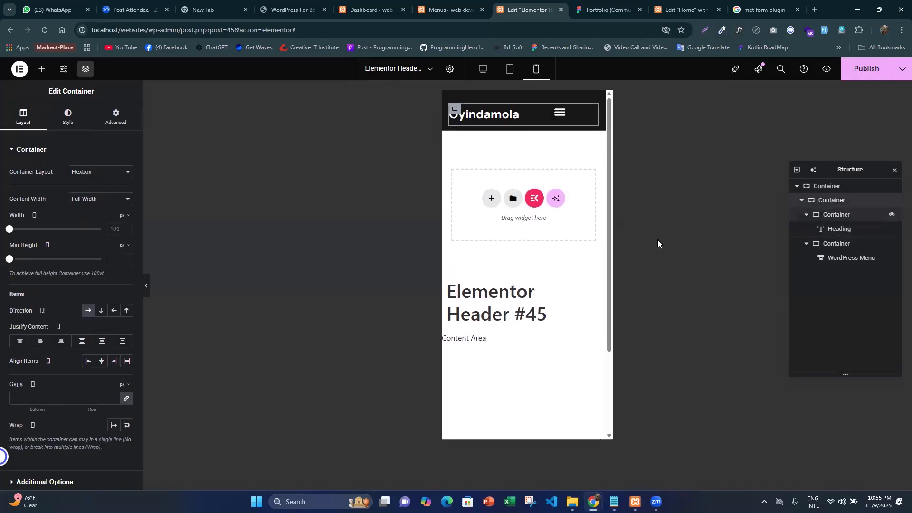
{"action": "left_click", "coordinate": [40, 341]}
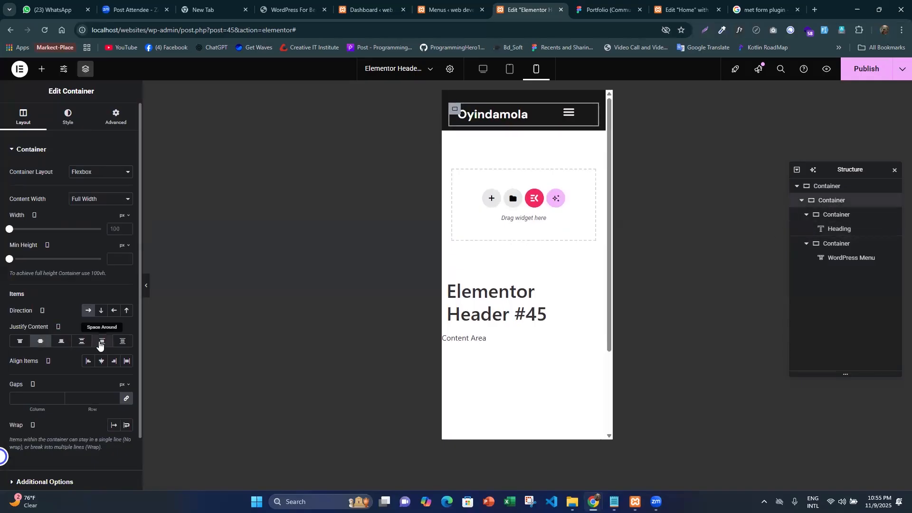
{"action": "left_click", "coordinate": [99, 346]}
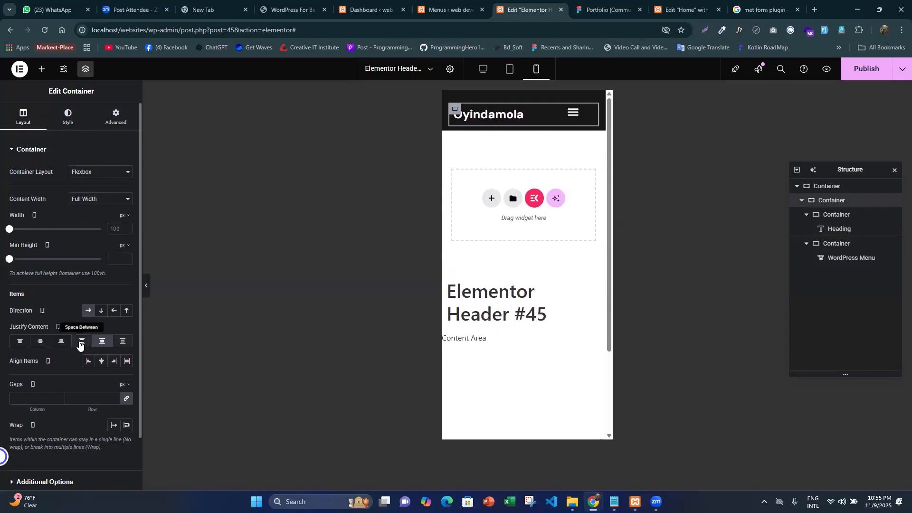
{"action": "left_click", "coordinate": [80, 346]}
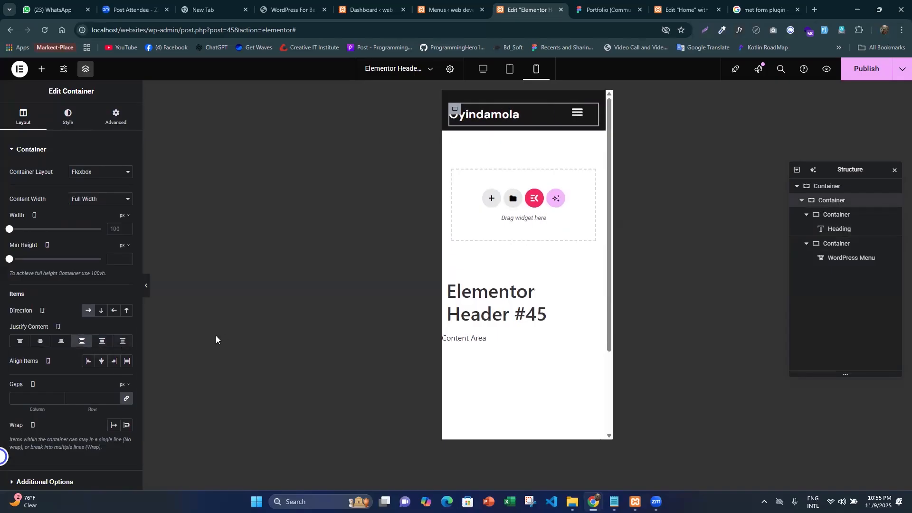
{"action": "left_click", "coordinate": [150, 289]}
{"action": "left_click", "coordinate": [512, 113]}
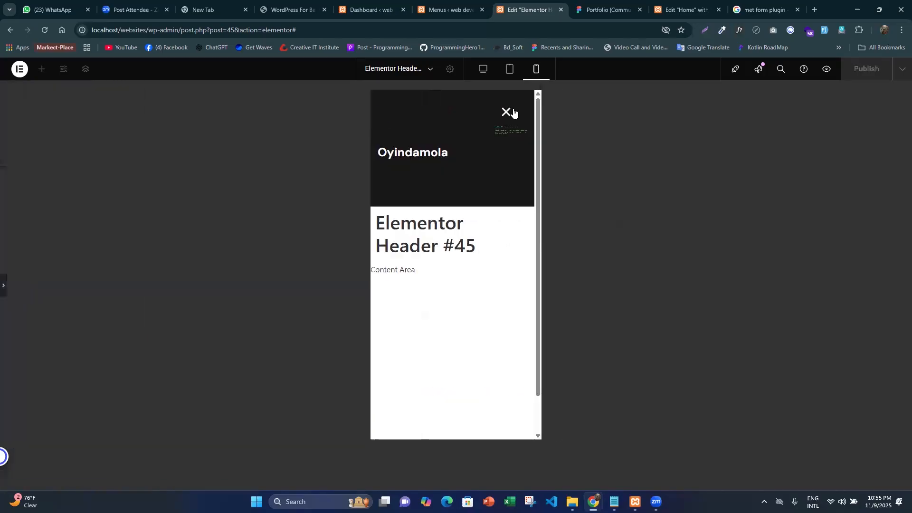
{"action": "left_click", "coordinate": [508, 113]}
{"action": "left_click", "coordinate": [4, 291]}
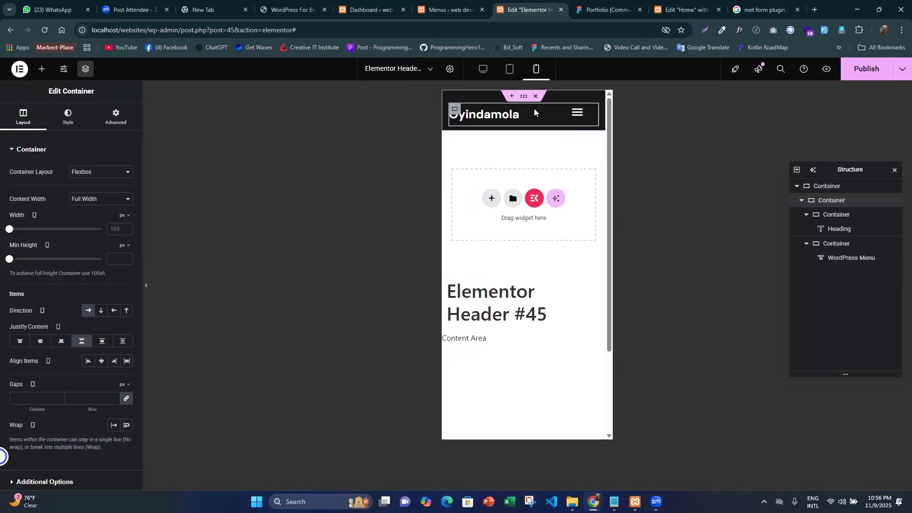
- Widen the WordPress Menu's container to 39% for mobile and slightly narrow the logo's container
{"action": "left_click", "coordinate": [581, 113]}
{"action": "left_click_drag", "start_coordinate": [34, 230], "coordinate": [45, 230]}
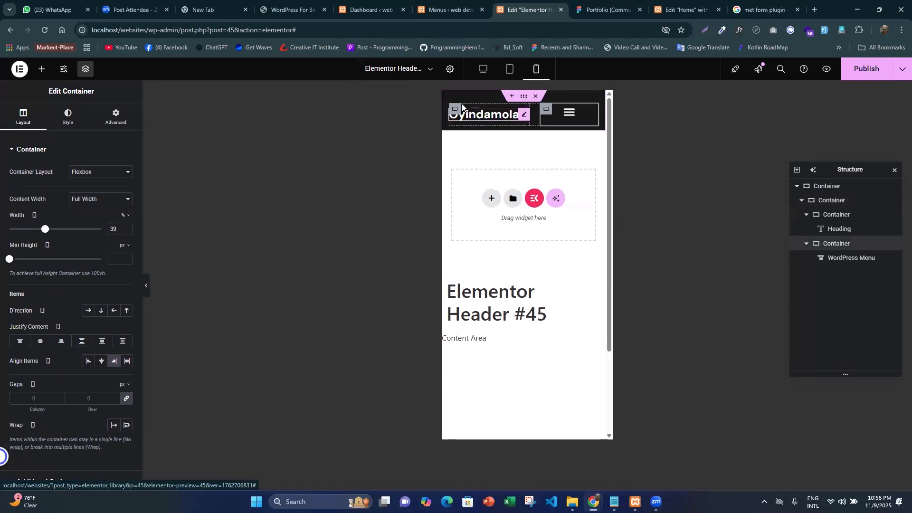
{"action": "left_click", "coordinate": [455, 109]}
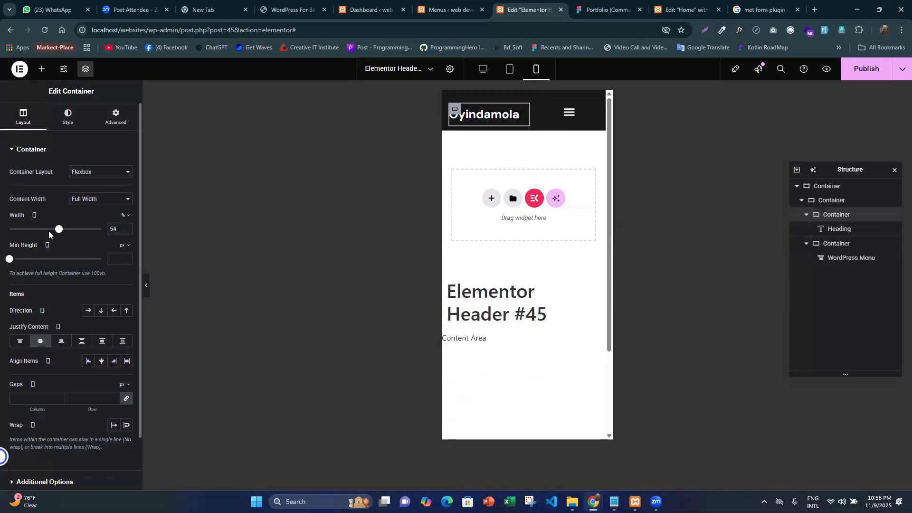
{"action": "left_click_drag", "start_coordinate": [57, 230], "coordinate": [53, 229]}
{"action": "left_click", "coordinate": [568, 117]}
{"action": "left_click", "coordinate": [556, 118]}
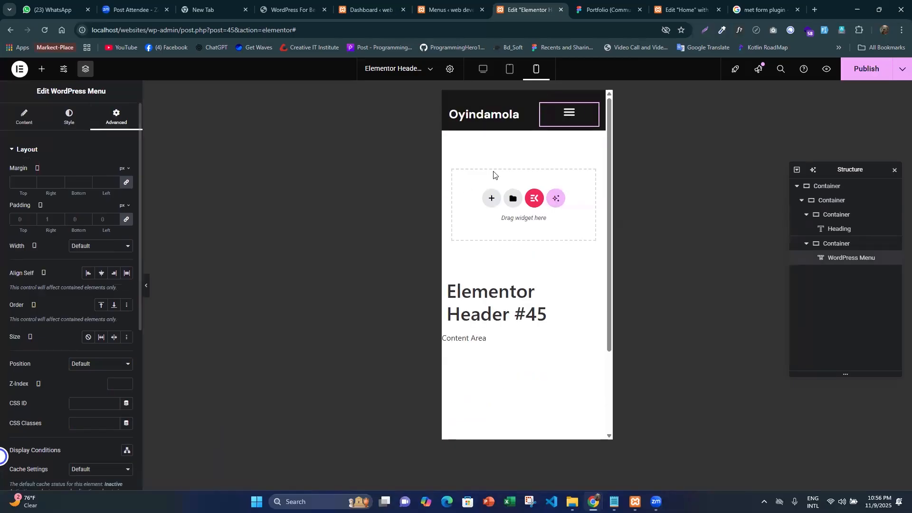
- Widen the WordPress Menu's container a little more for mobile and preview the expanded hamburger menu
{"action": "left_click", "coordinate": [547, 110]}
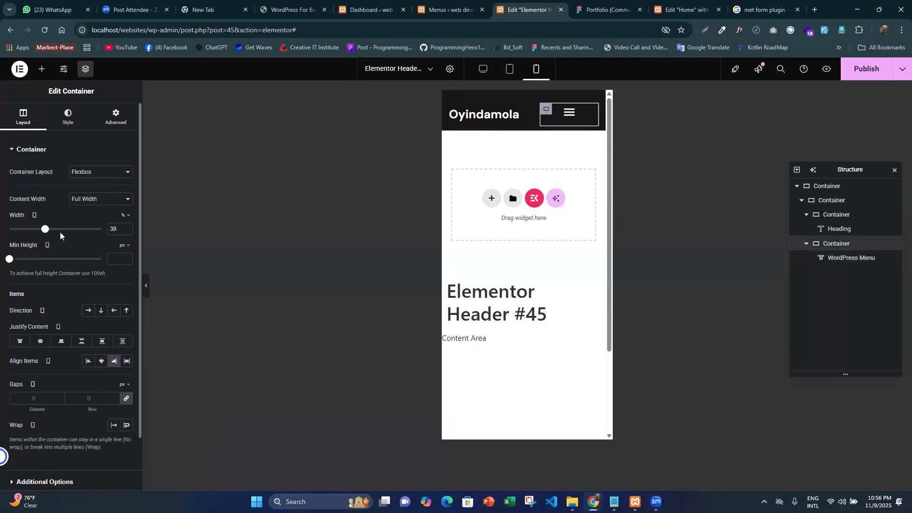
{"action": "left_click_drag", "start_coordinate": [45, 230], "coordinate": [49, 229]}
{"action": "left_click", "coordinate": [566, 112]}
{"action": "left_click", "coordinate": [568, 114]}
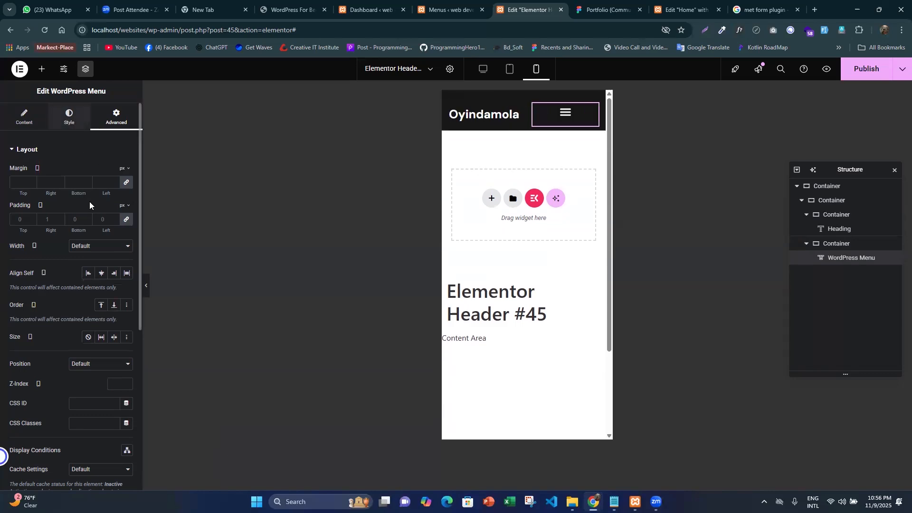
{"action": "left_click", "coordinate": [565, 114]}
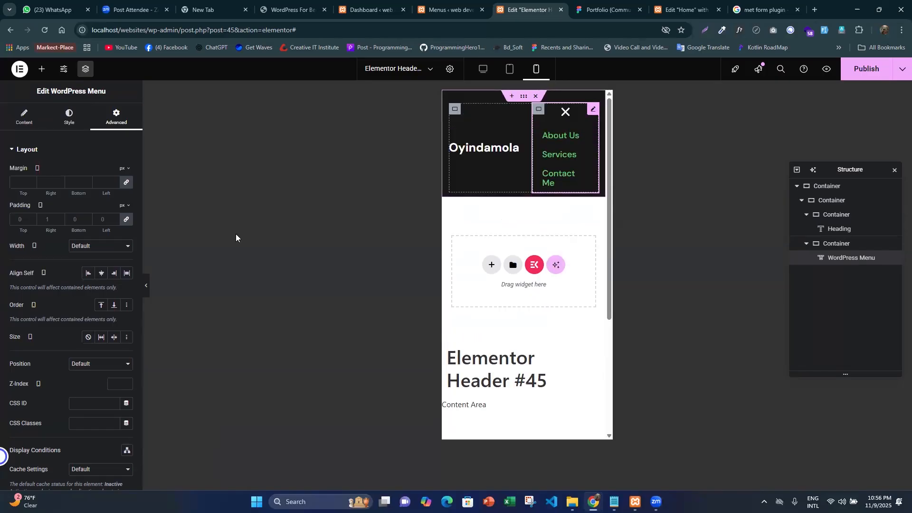
- Set the font size of the WordPress Menu's dropdown typography to 16 px for mobile
{"action": "scroll", "coordinate": [71, 373], "scroll_direction": "down", "scroll_amount": 5}
{"action": "scroll", "coordinate": [22, 109], "scroll_direction": "up", "scroll_amount": 5}
{"action": "left_click", "coordinate": [23, 116]}
{"action": "scroll", "coordinate": [85, 230], "scroll_direction": "down", "scroll_amount": 1}
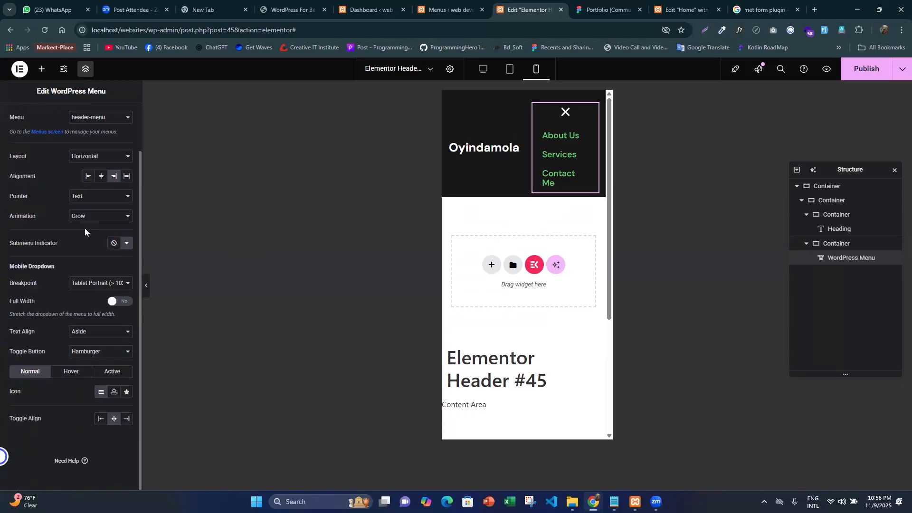
{"action": "scroll", "coordinate": [65, 231], "scroll_direction": "up", "scroll_amount": 1}
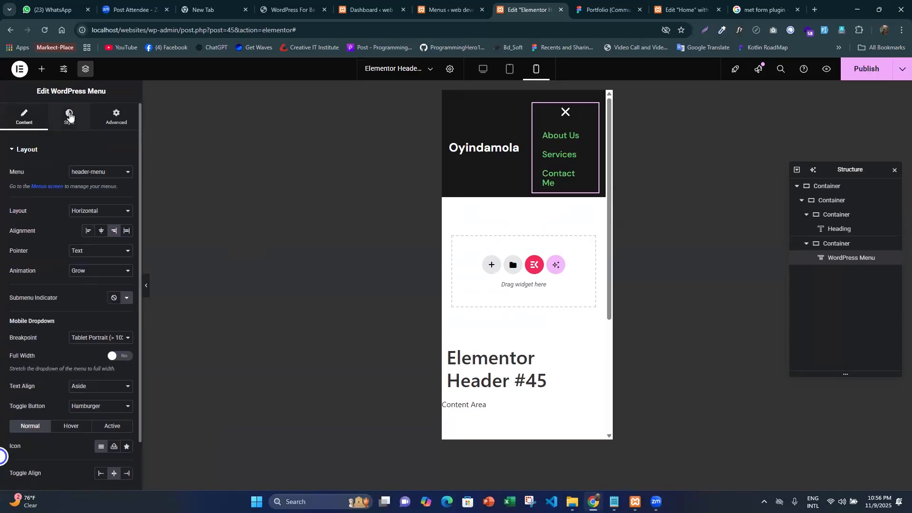
{"action": "left_click", "coordinate": [69, 117]}
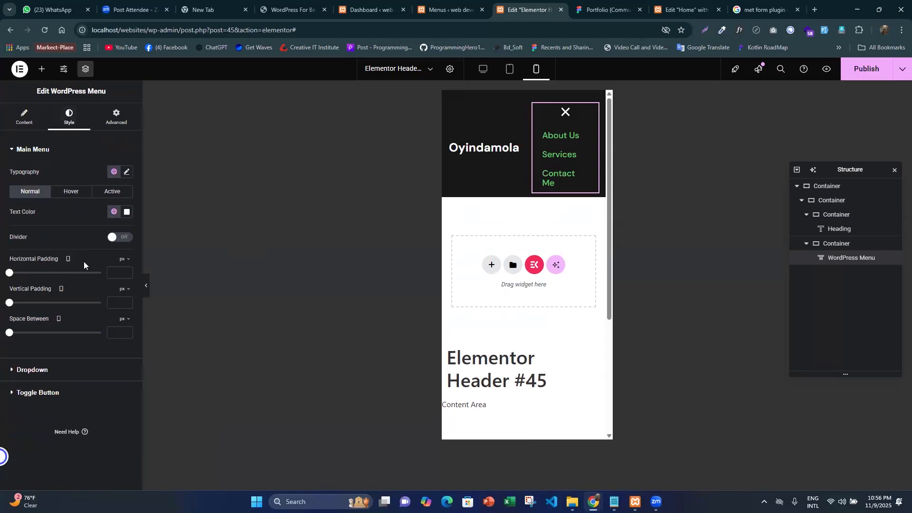
{"action": "left_click", "coordinate": [50, 392]}
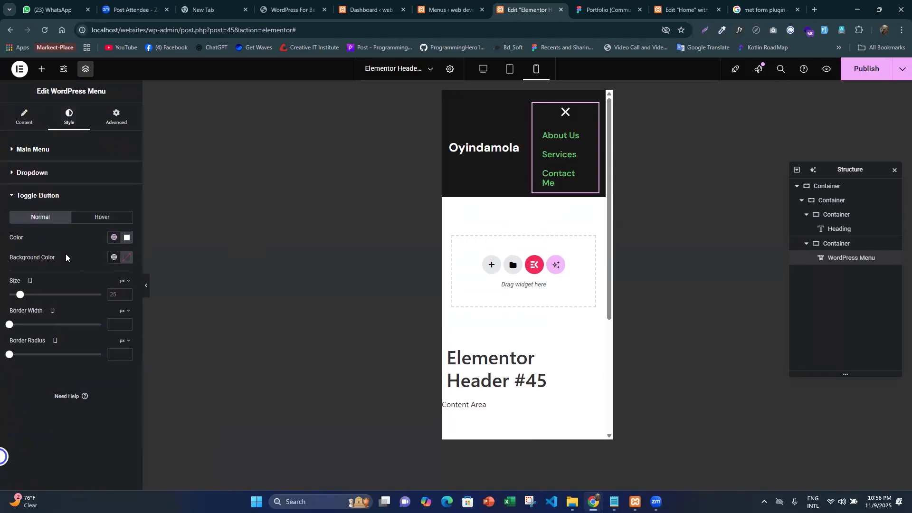
{"action": "left_click", "coordinate": [43, 173]}
{"action": "left_click", "coordinate": [126, 276]}
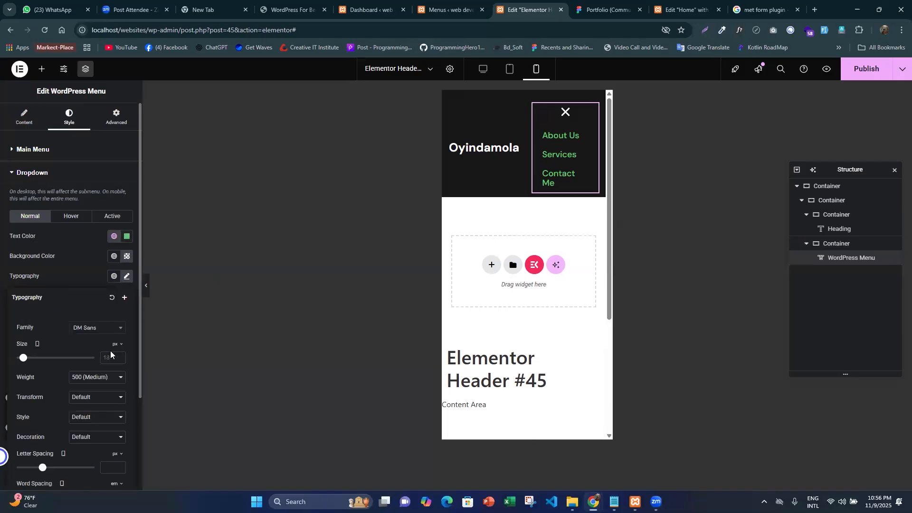
{"action": "type", "text": "16"}
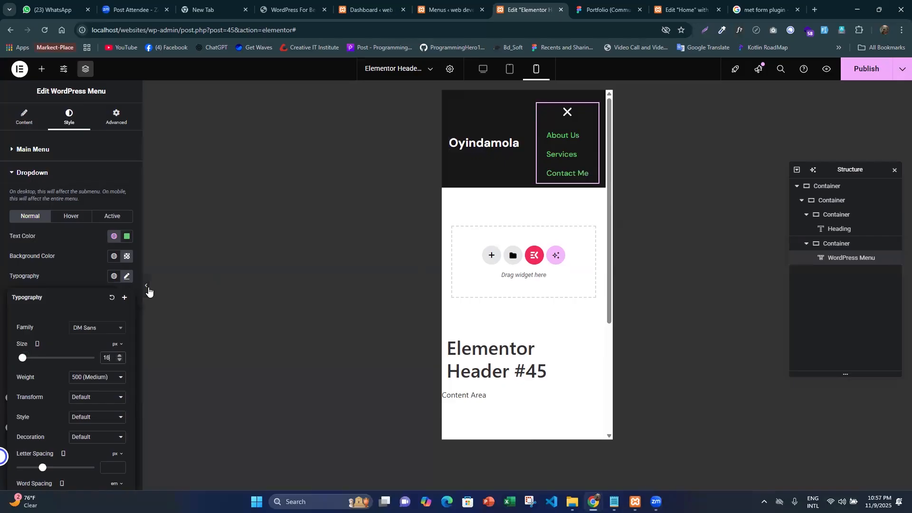
- Preview the mobile header without the editing panels, collapse the hamburger menu, and save the header template
{"action": "left_click", "coordinate": [147, 285]}
{"action": "left_click", "coordinate": [496, 113]}
{"action": "left_click", "coordinate": [506, 113]}
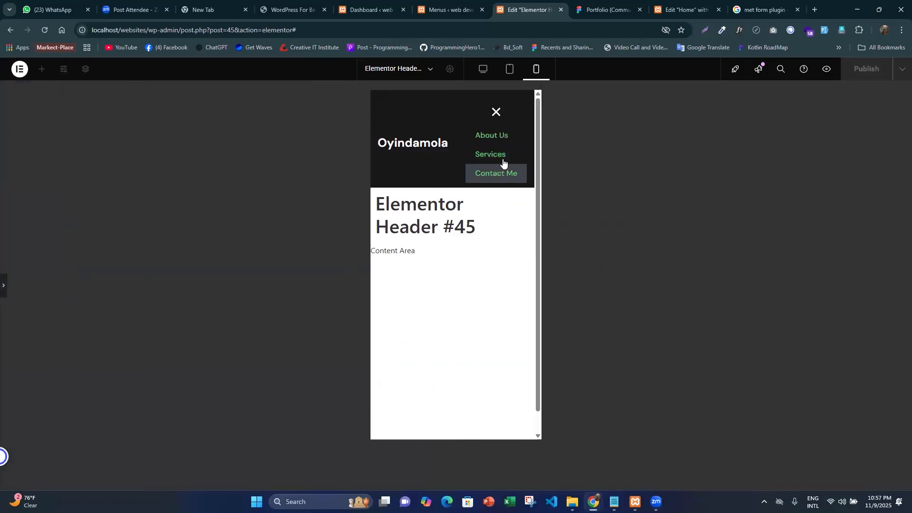
{"action": "left_click", "coordinate": [496, 112]}
{"action": "left_click", "coordinate": [4, 285]}
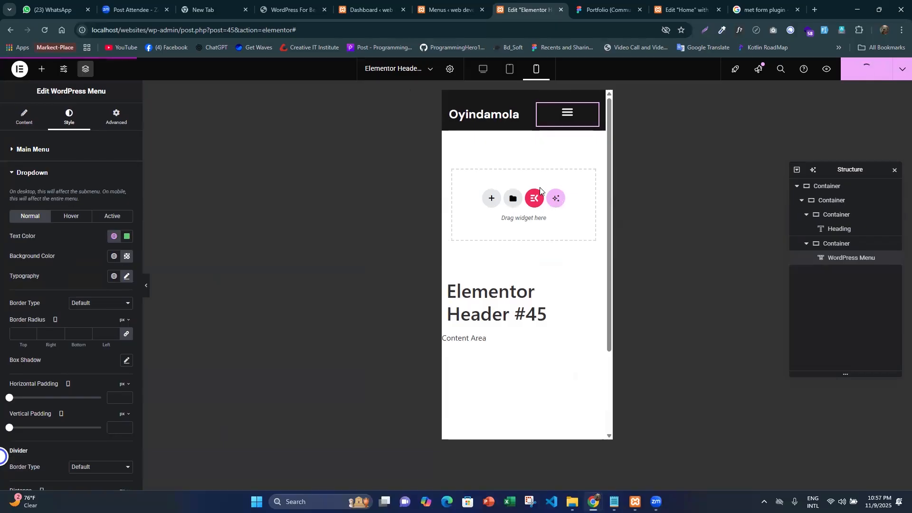
- Review the Figma portfolio design down to its footer, and close the Elementor header editor
{"action": "left_click", "coordinate": [591, 6]}
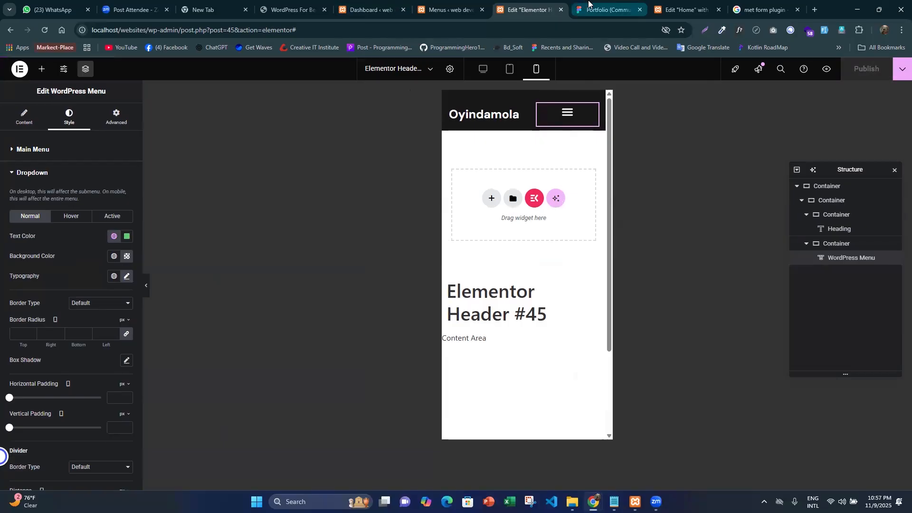
{"action": "scroll", "coordinate": [503, 285], "scroll_direction": "down", "scroll_amount": 10}
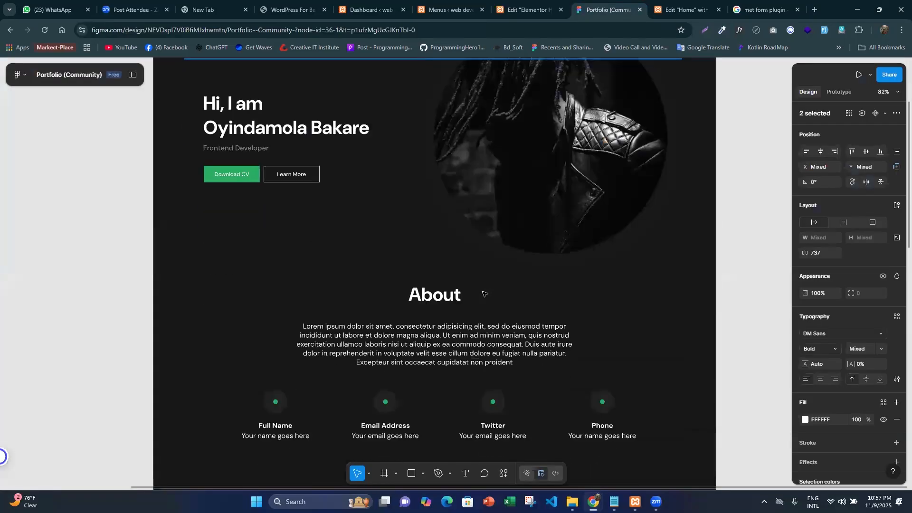
{"action": "scroll", "coordinate": [479, 288], "scroll_direction": "down", "scroll_amount": 12}
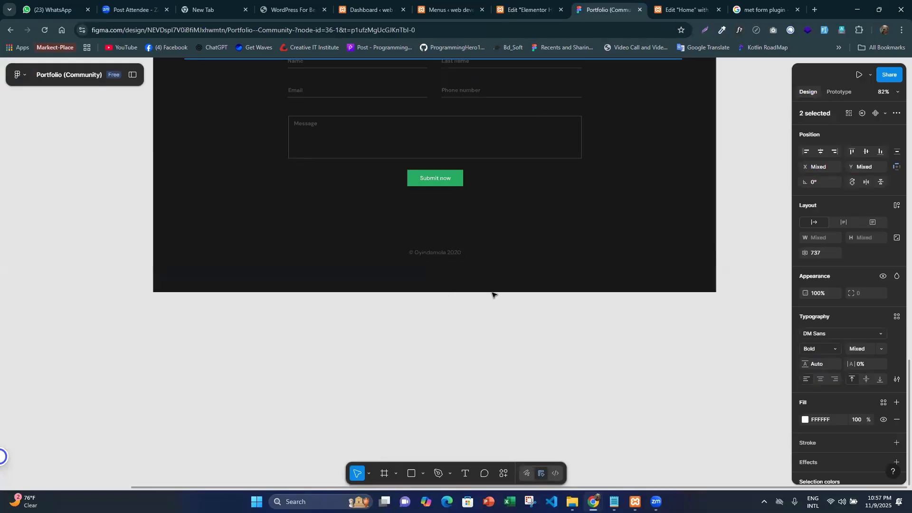
{"action": "left_click", "coordinate": [552, 4]}
{"action": "left_click", "coordinate": [580, 4]}
{"action": "left_click", "coordinate": [536, 4]}
{"action": "left_click", "coordinate": [448, 2]}
{"action": "left_click", "coordinate": [534, 2]}
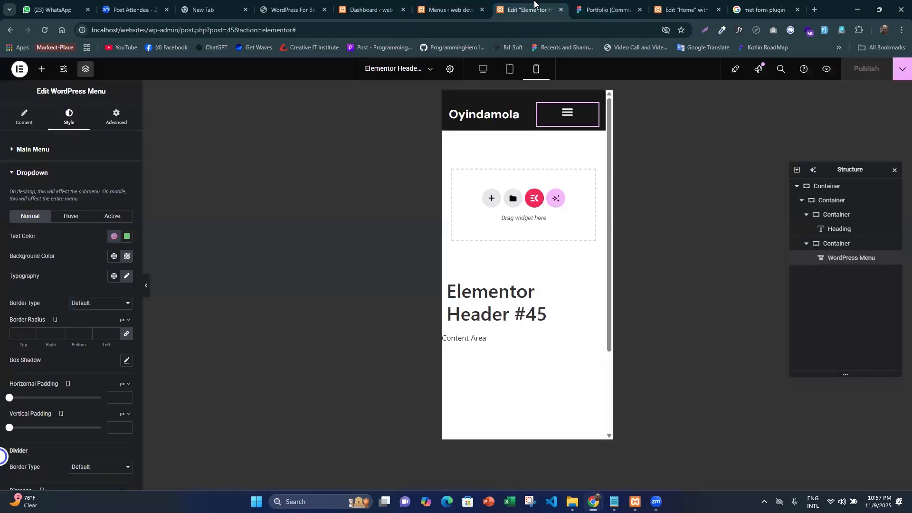
{"action": "middle_click", "coordinate": [534, 3]}
{"action": "left_click", "coordinate": [459, 4]}
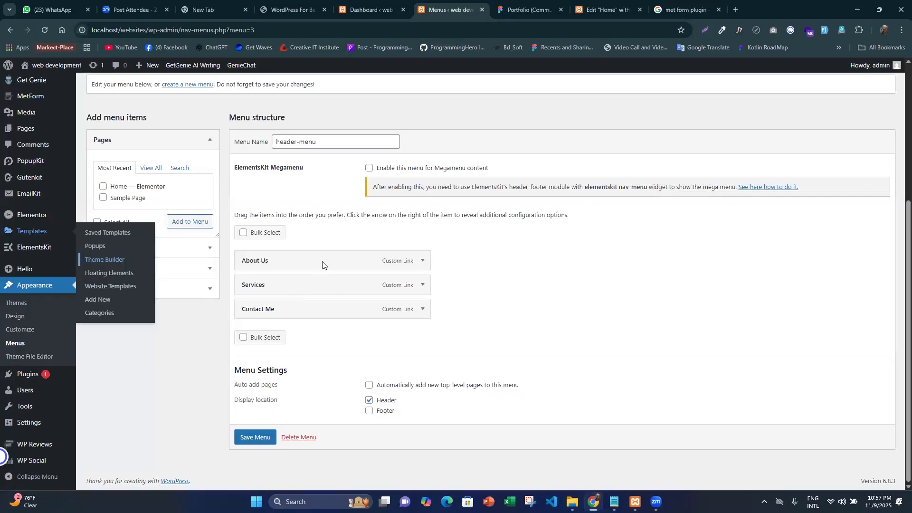
{"action": "scroll", "coordinate": [319, 203], "scroll_direction": "up", "scroll_amount": 2}
{"action": "left_click", "coordinate": [192, 181]}
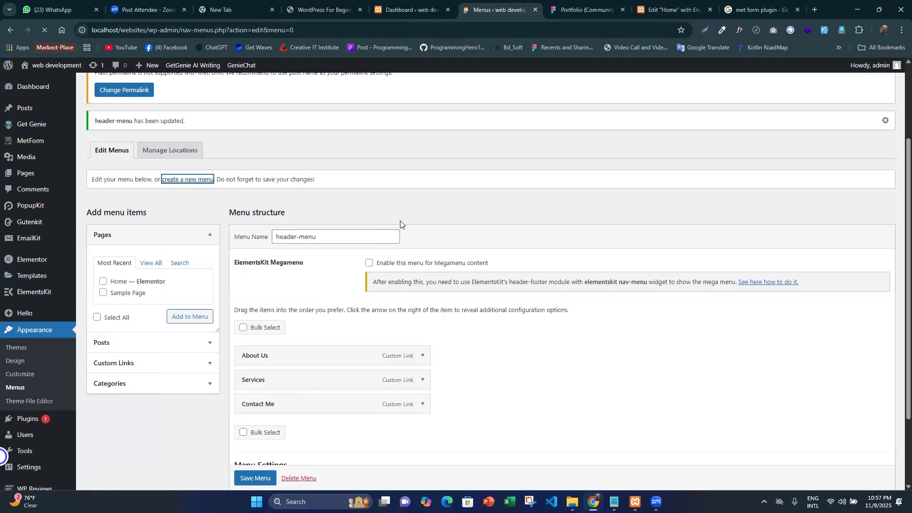
{"action": "scroll", "coordinate": [409, 232], "scroll_direction": "down", "scroll_amount": 3}
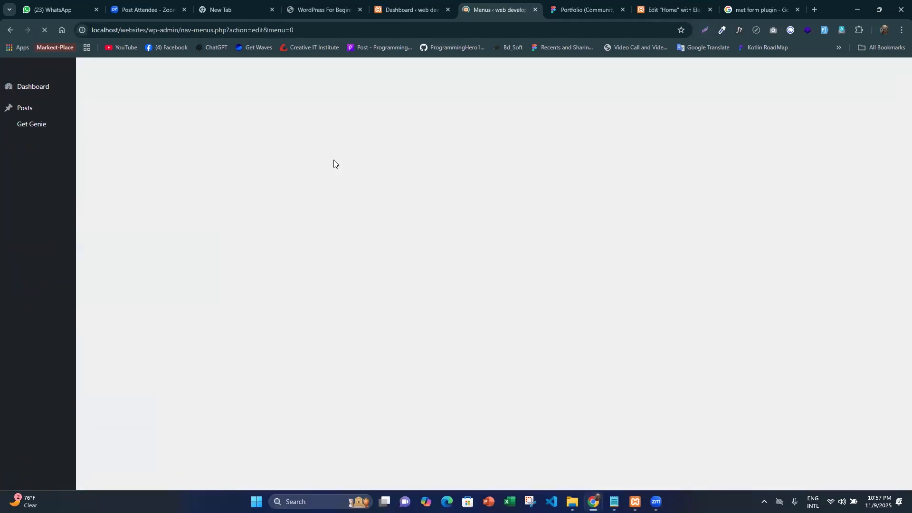
{"action": "scroll", "coordinate": [351, 261], "scroll_direction": "down", "scroll_amount": 1}
{"action": "left_click", "coordinate": [331, 267]}
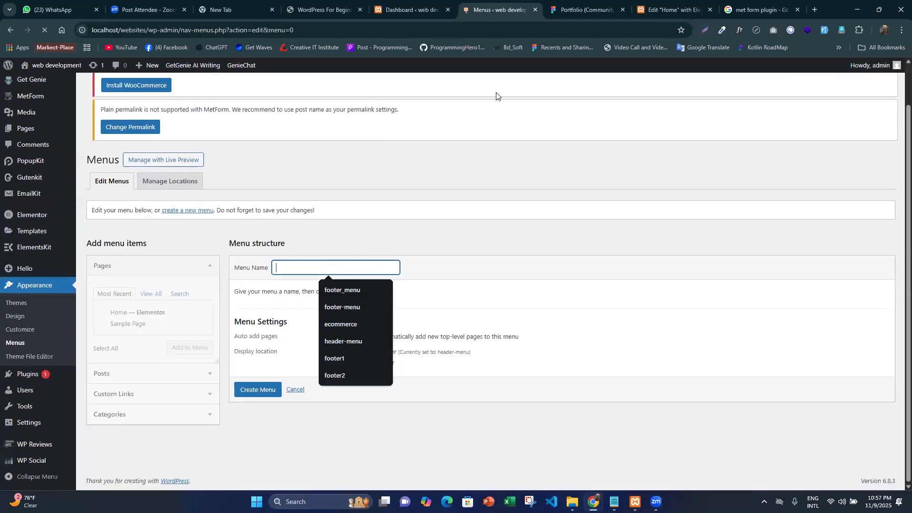
{"action": "left_click", "coordinate": [574, 7]}
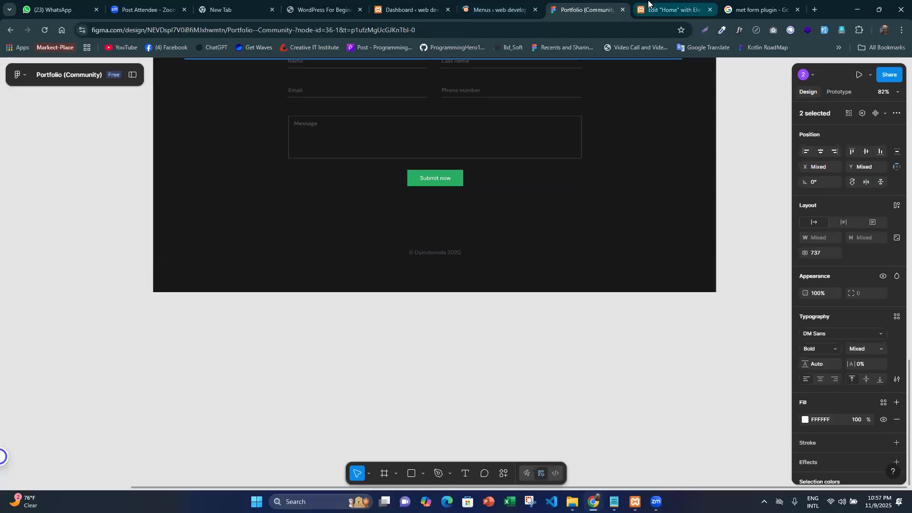
{"action": "left_click", "coordinate": [673, 9]}
{"action": "scroll", "coordinate": [538, 208], "scroll_direction": "down", "scroll_amount": 10}
{"action": "left_click", "coordinate": [493, 4]}
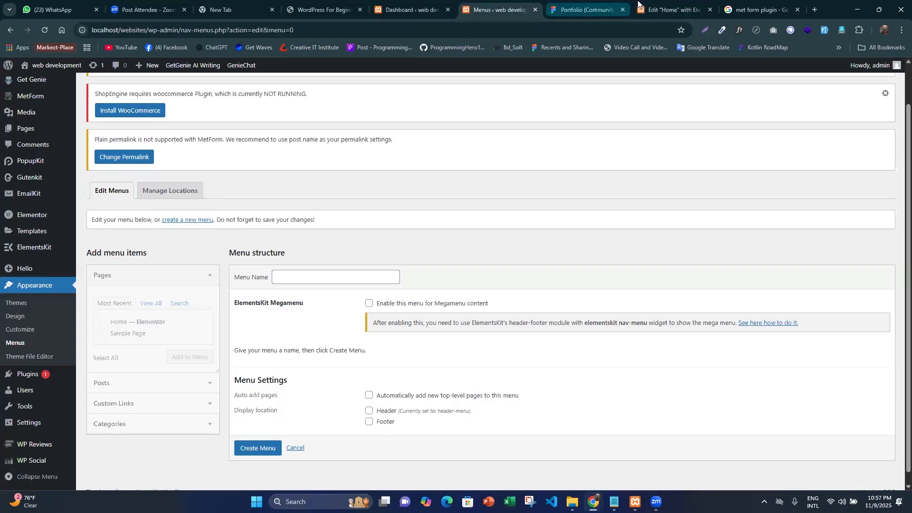
- Switch to the Home page editor and add a single vertical-direction container below the Get In Touch section
{"action": "left_click", "coordinate": [662, 4]}
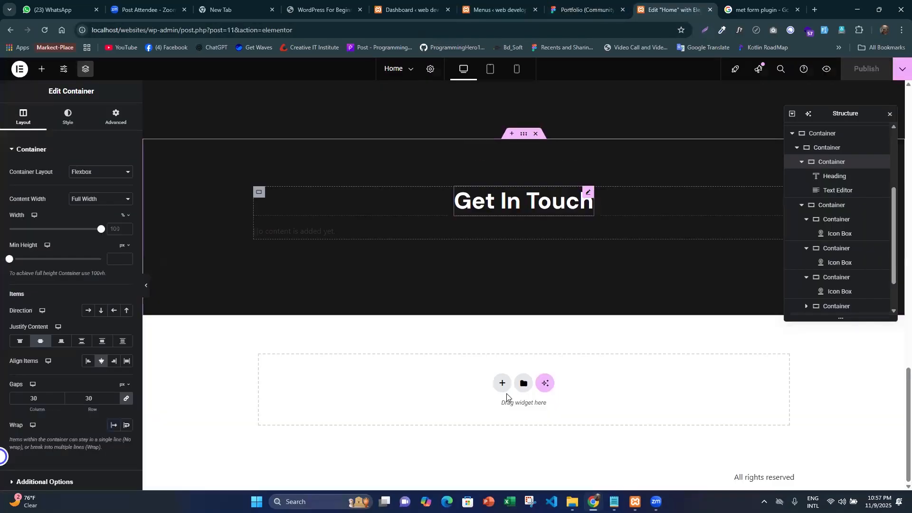
{"action": "left_click", "coordinate": [503, 387]}
{"action": "left_click", "coordinate": [490, 411]}
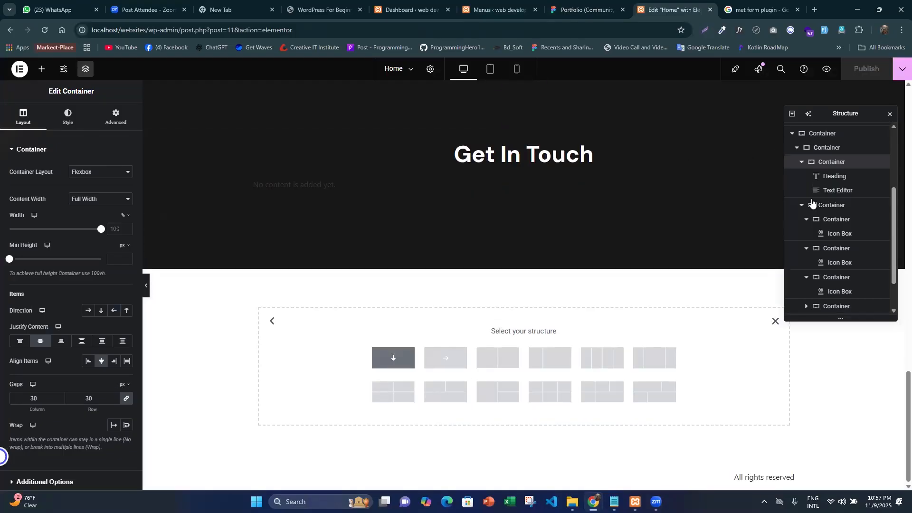
{"action": "left_click", "coordinate": [410, 356]}
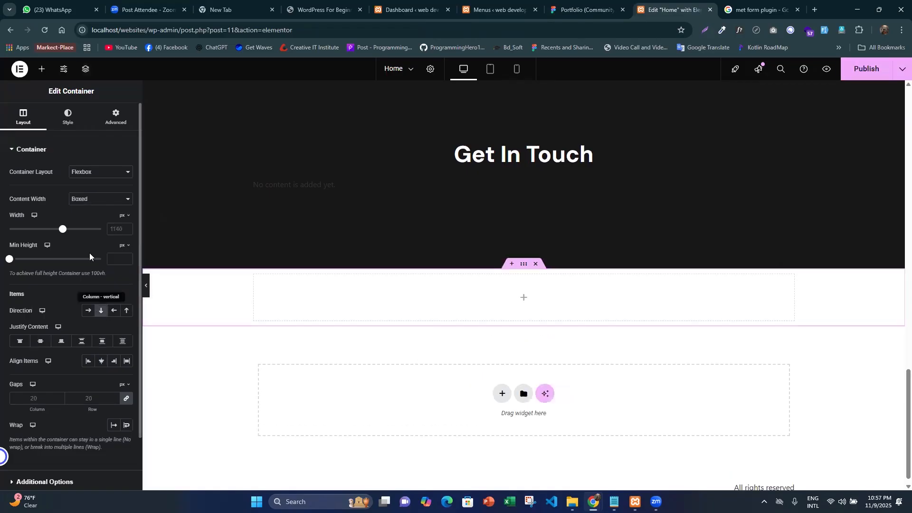
- Set the new footer container's margin and padding to 0 and its background to the dark global color
{"action": "left_click", "coordinate": [116, 117]}
{"action": "left_click", "coordinate": [128, 218]}
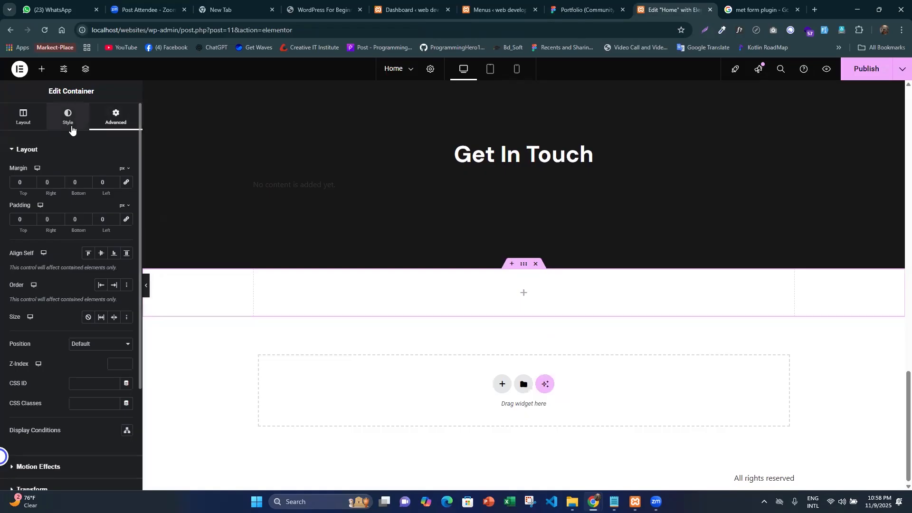
{"action": "left_click", "coordinate": [89, 197]}
{"action": "left_click", "coordinate": [114, 213]}
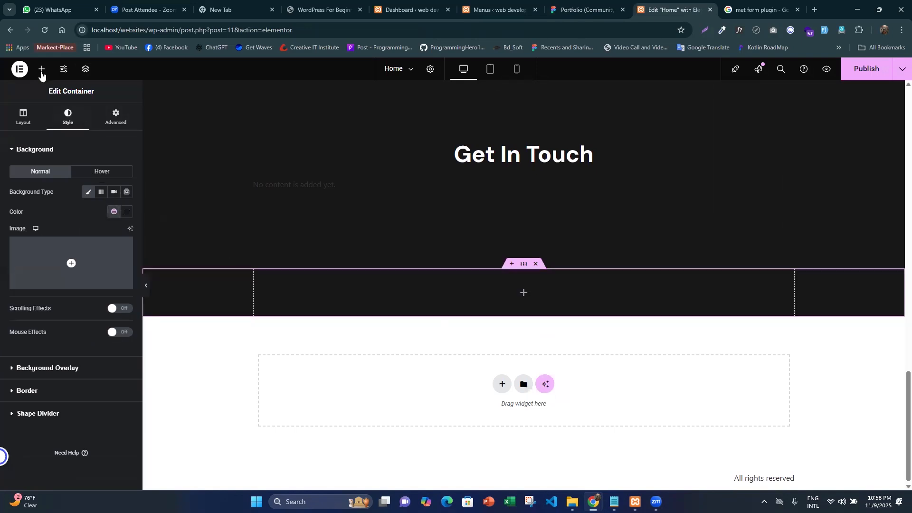
- Place a nested container inside the new dark container below the Get In Touch section
{"action": "left_click", "coordinate": [42, 69]}
{"action": "mouse_move", "coordinate": [43, 184]}
{"action": "left_mouse_down"}
{"action": "mouse_move", "coordinate": [434, 275]}
{"action": "mouse_move", "coordinate": [571, 295]}
{"action": "left_mouse_up"}
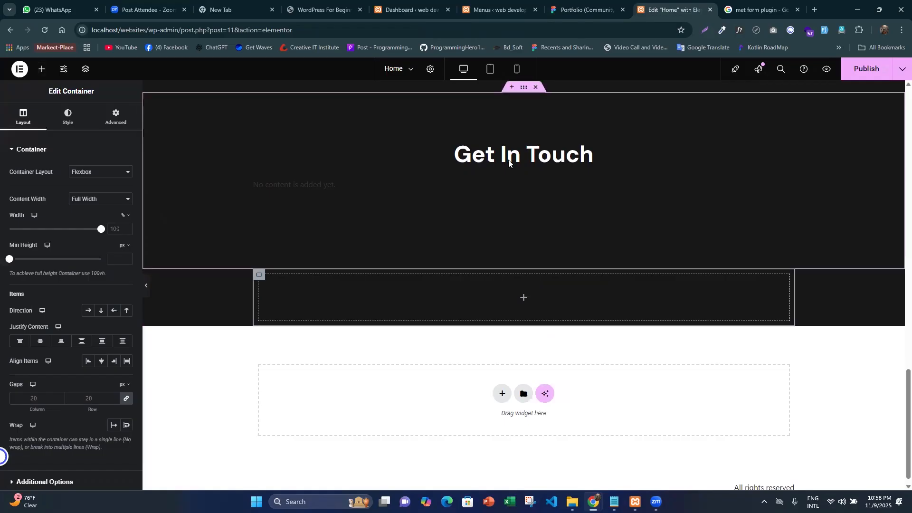
{"action": "scroll", "coordinate": [333, 255], "scroll_direction": "up", "scroll_amount": 1}
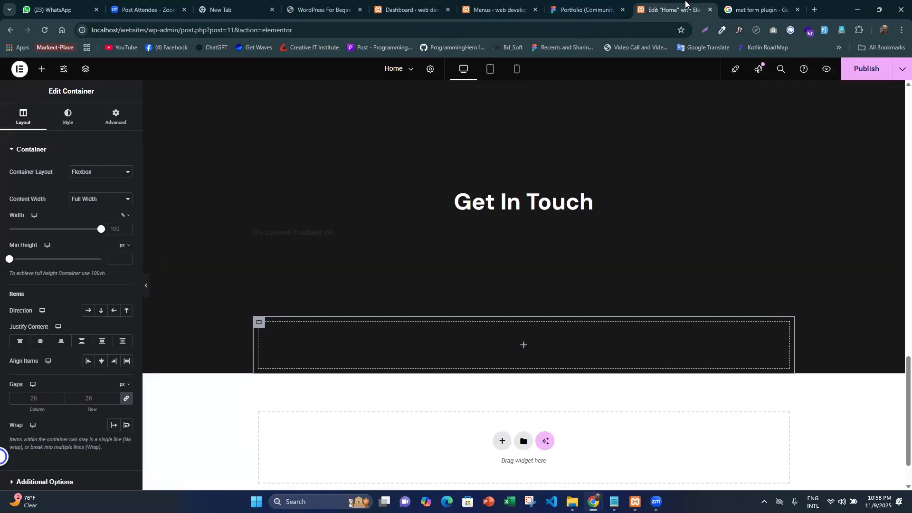
- Select the footer copyright text in the Figma design and detach its Gray 2 fill style to expose the hex color
{"action": "left_click", "coordinate": [624, 3]}
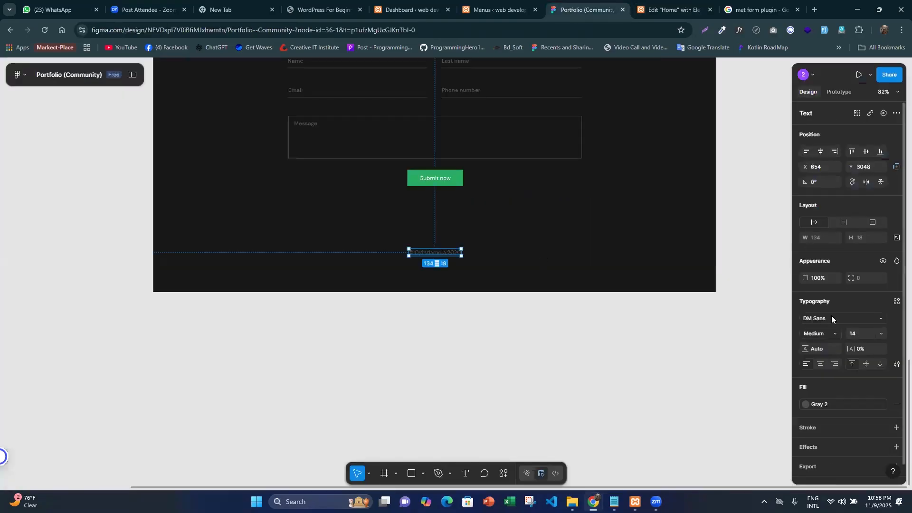
{"action": "left_click", "coordinate": [883, 404]}
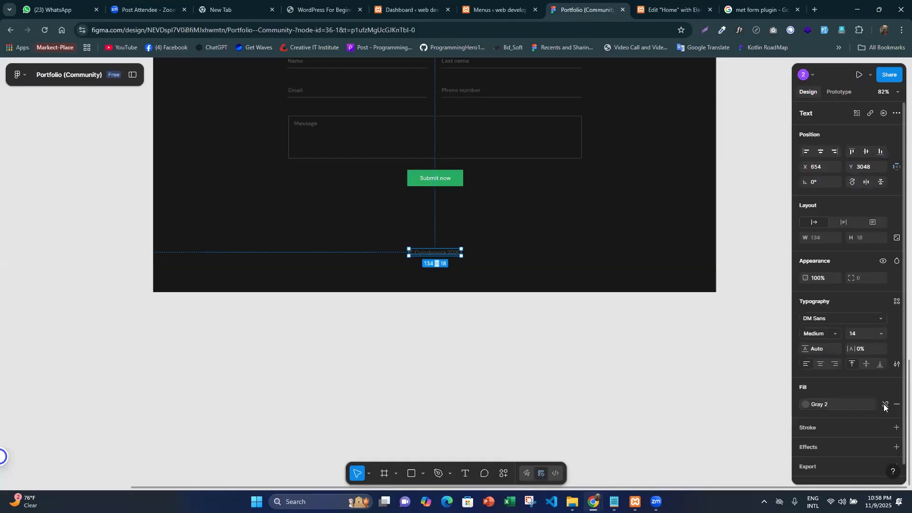
{"action": "left_click", "coordinate": [819, 403]}
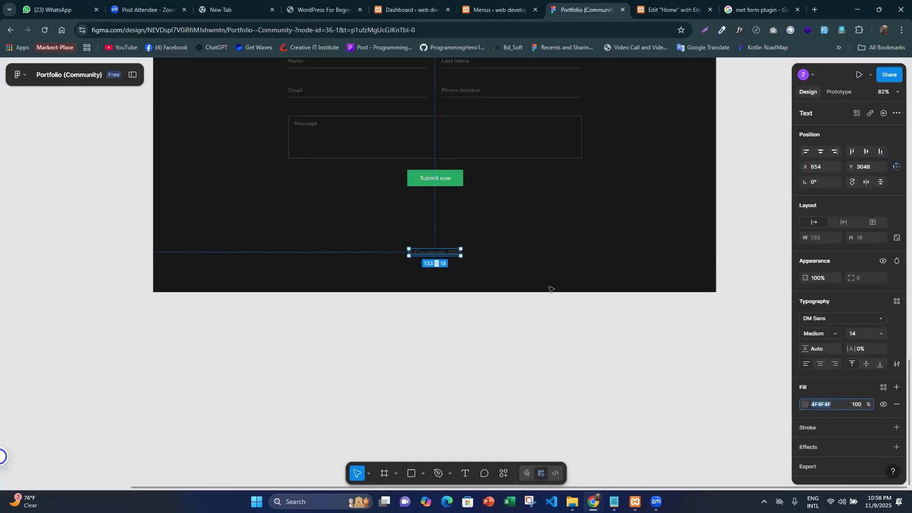
{"action": "left_click", "coordinate": [420, 247]}
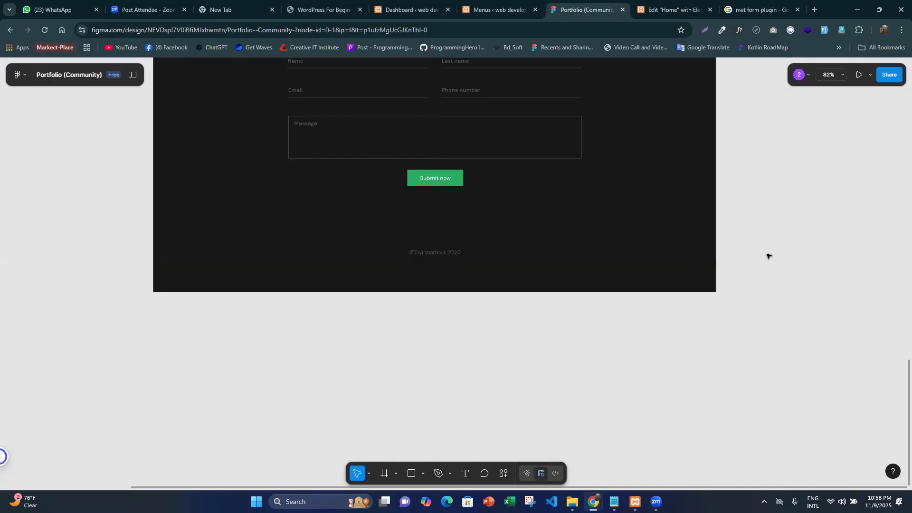
- Copy the whole footer copyright text from the Figma design and switch to the Home page editor
{"action": "double_click", "coordinate": [432, 254]}
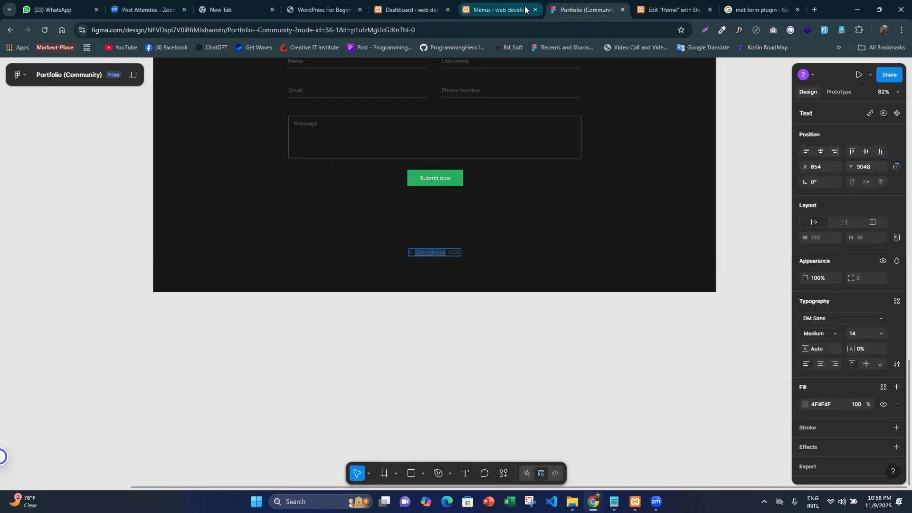
{"action": "triple_click", "coordinate": [441, 252]}
{"action": "key", "text": "ctrl+c"}
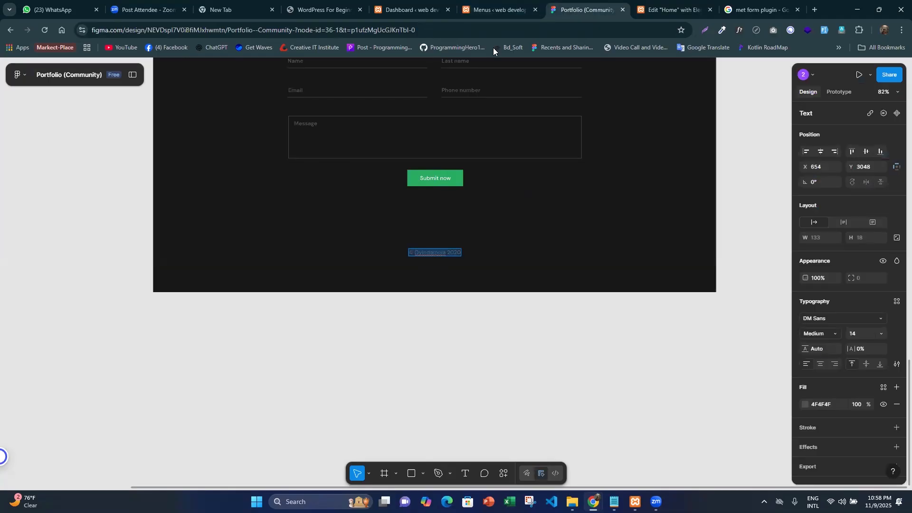
{"action": "left_click", "coordinate": [678, 4]}
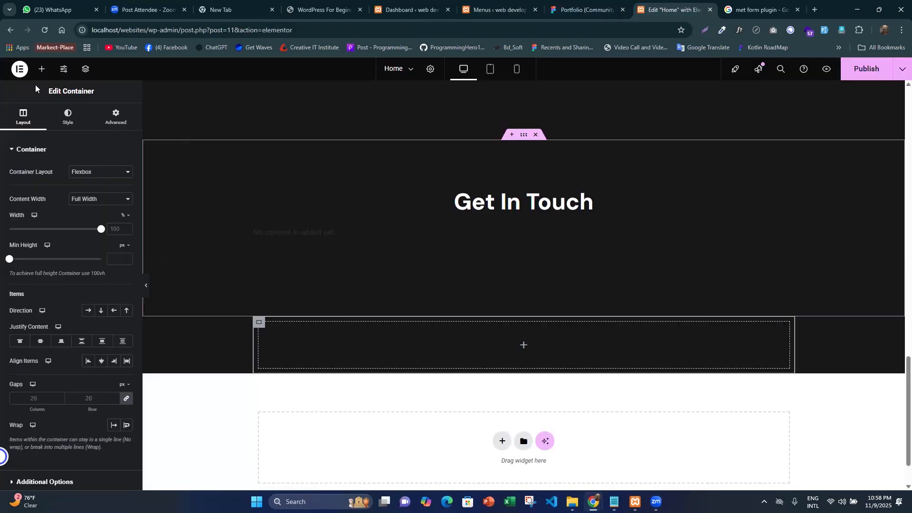
- Add a Text Editor widget to the nested footer container and replace its placeholder code with the copied copyright text
{"action": "left_click", "coordinate": [42, 70]}
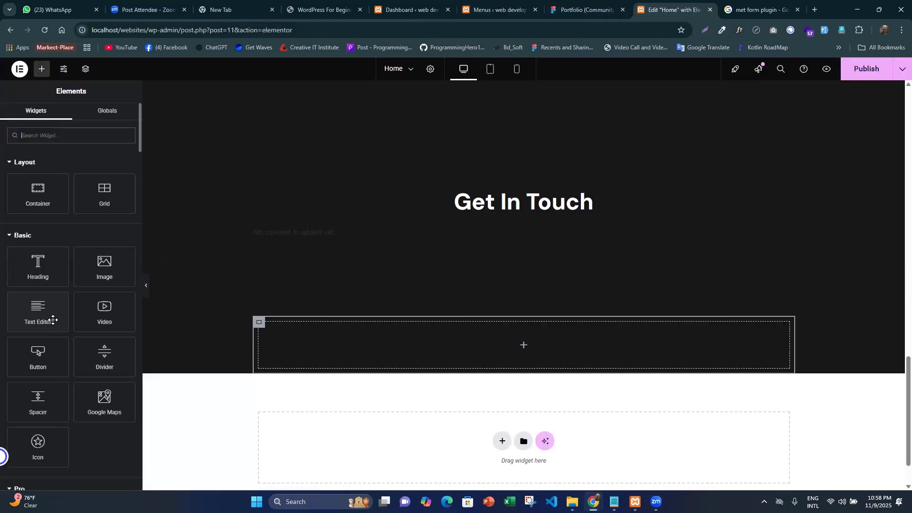
{"action": "left_click_drag", "start_coordinate": [47, 311], "coordinate": [462, 335]}
{"action": "left_click", "coordinate": [110, 184]}
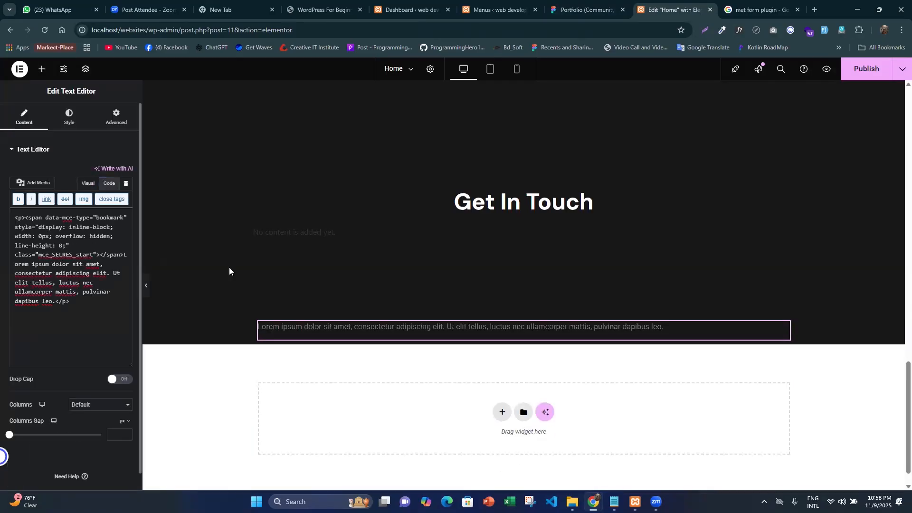
{"action": "left_click", "coordinate": [97, 287]}
{"action": "key", "text": "ctrl+a"}
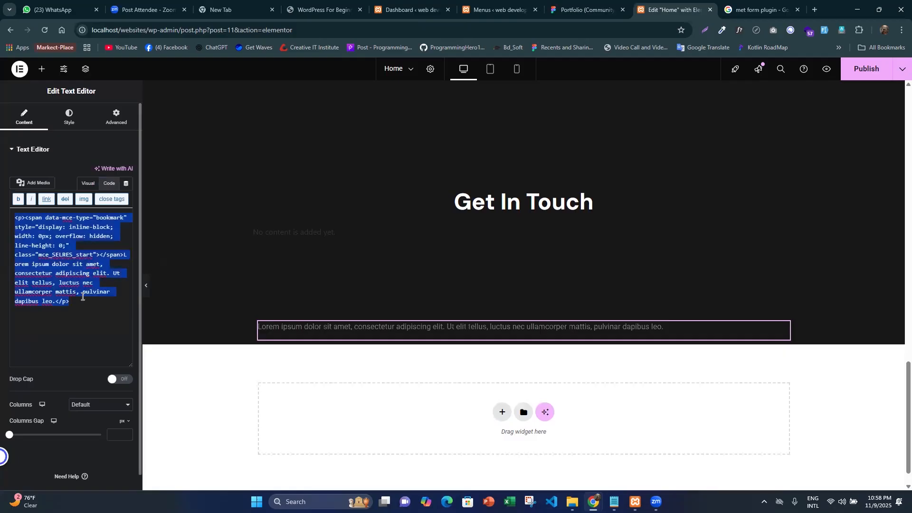
{"action": "key", "text": "ctrl+v"}
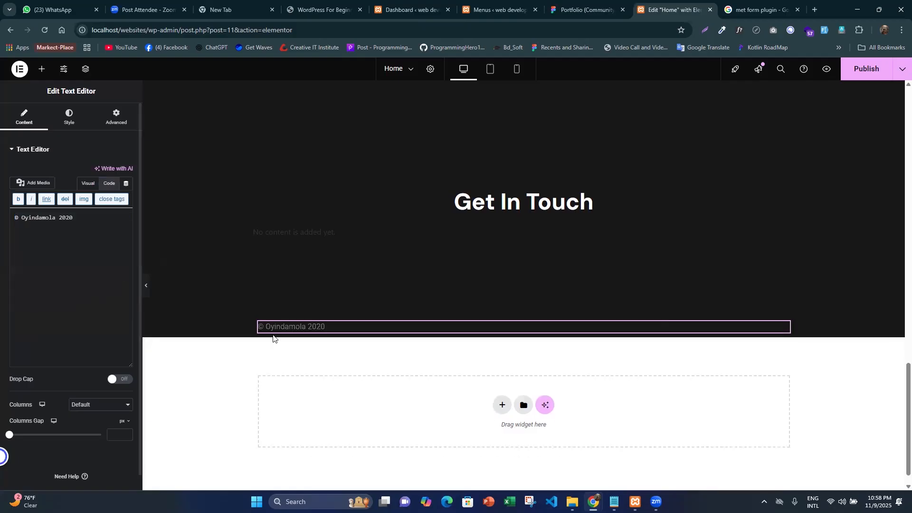
- Center the nested footer container's content with both Justify Content and Align Items
{"action": "left_click", "coordinate": [258, 323]}
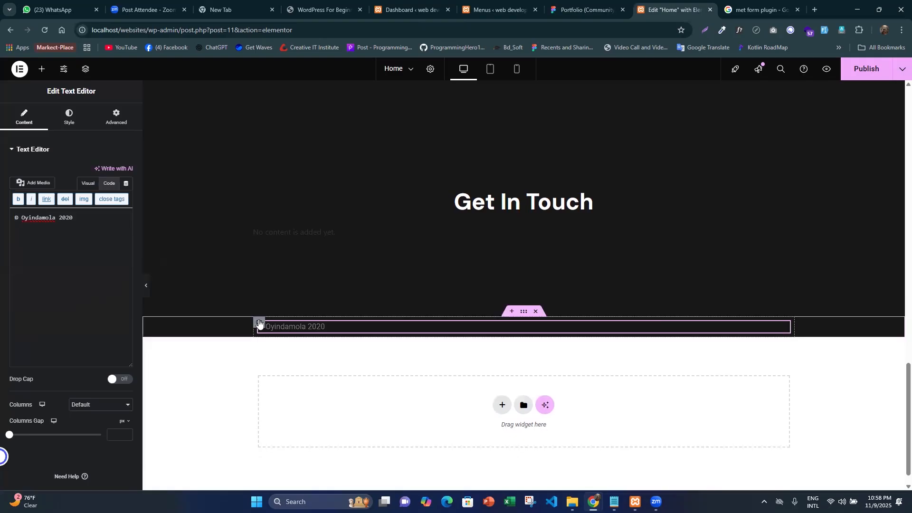
{"action": "left_click", "coordinate": [40, 342]}
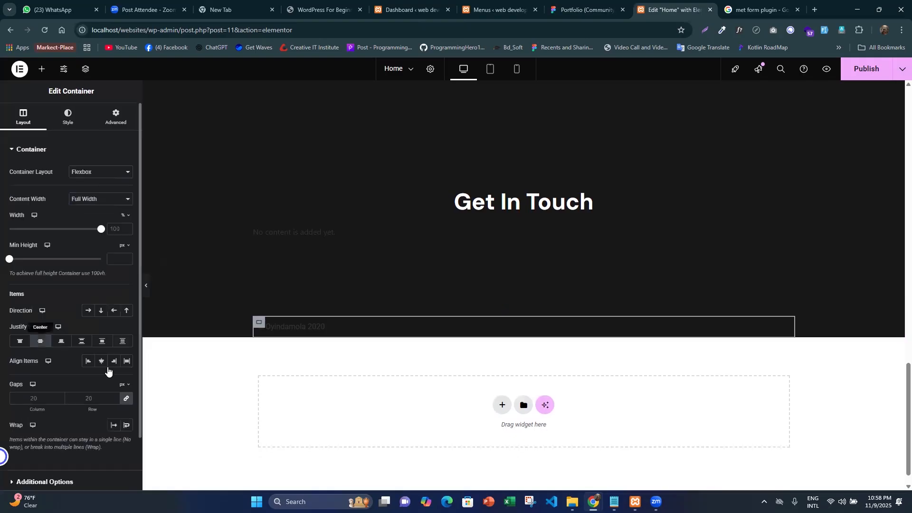
{"action": "left_click", "coordinate": [101, 361]}
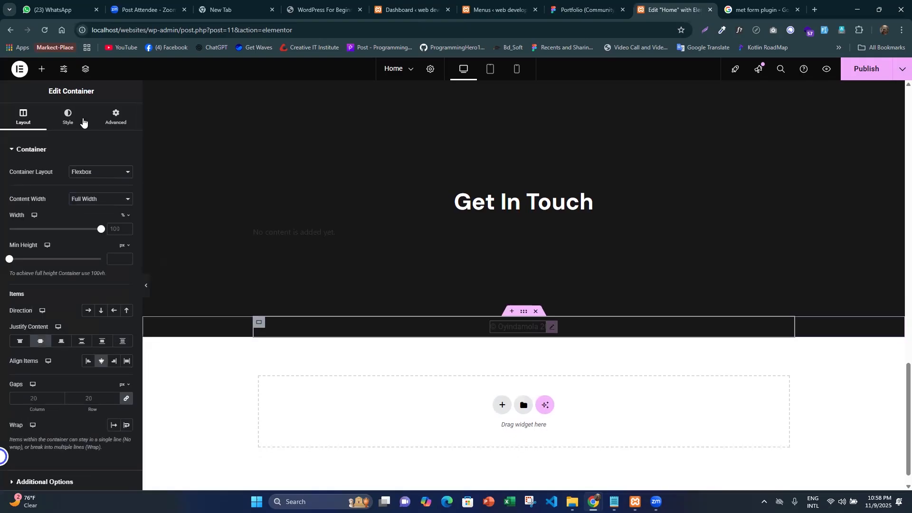
{"action": "left_click", "coordinate": [65, 117]}
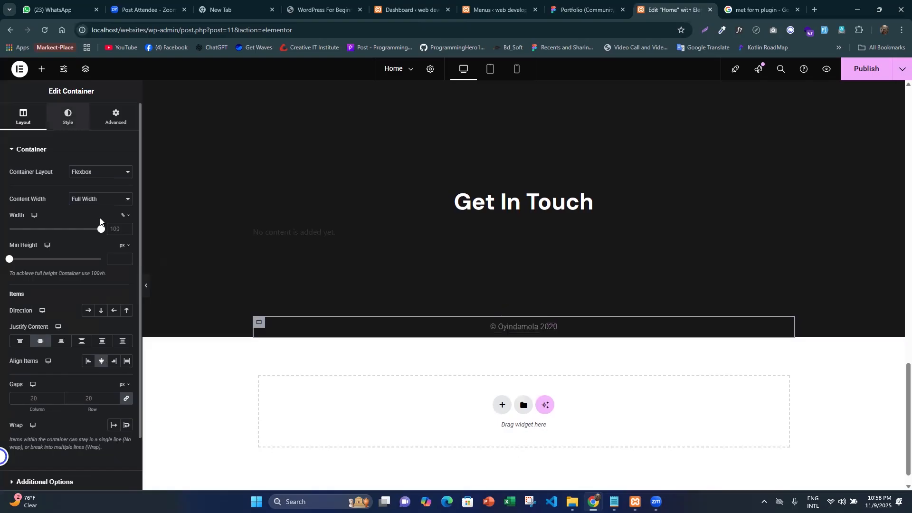
- Set the copyright text's color to the Figma fill 4F4F4F and its paragraph spacing to 0
{"action": "left_click", "coordinate": [555, 326]}
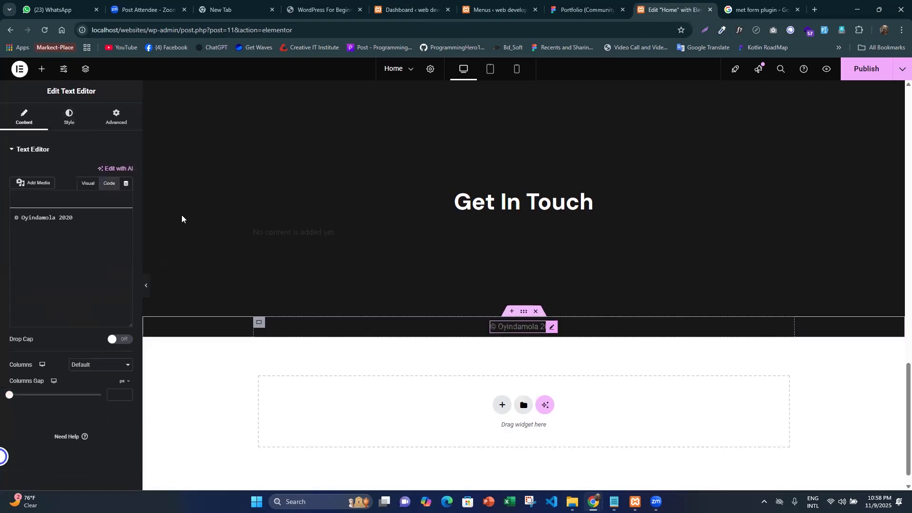
{"action": "left_click", "coordinate": [70, 117]}
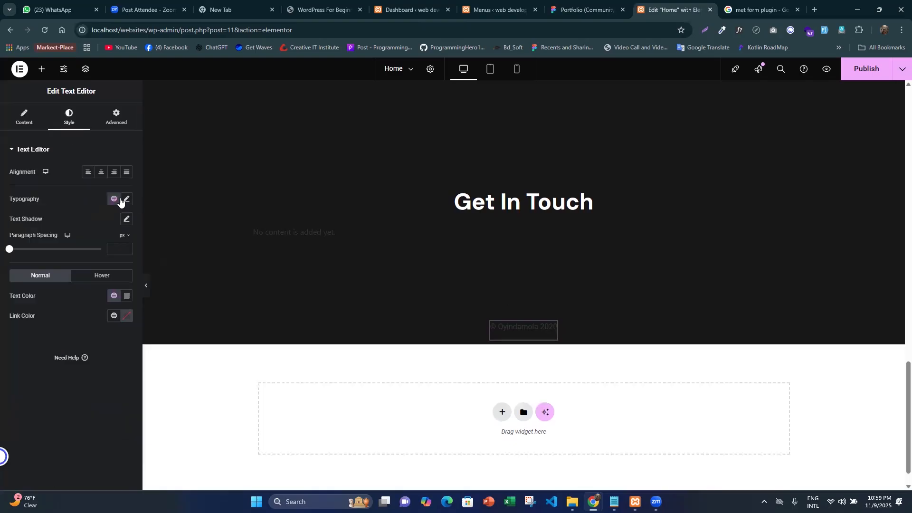
{"action": "left_click", "coordinate": [546, 3]}
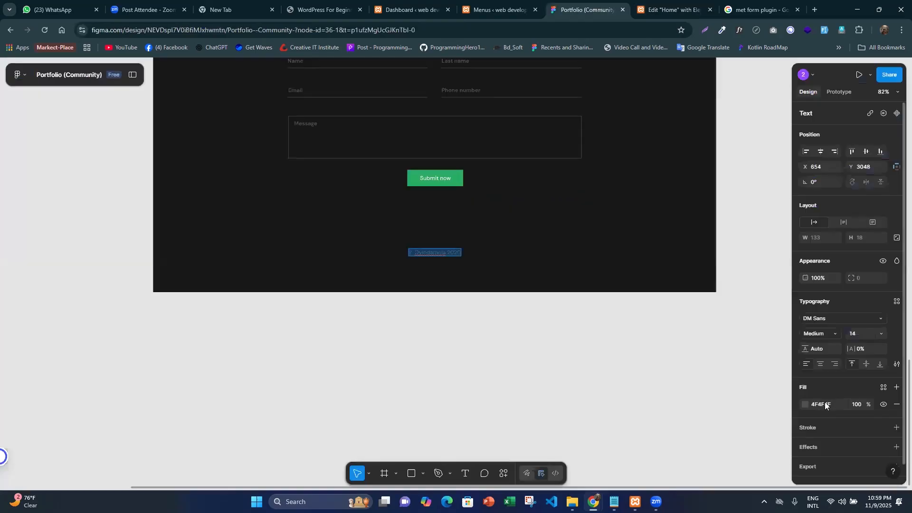
{"action": "left_click", "coordinate": [826, 402]}
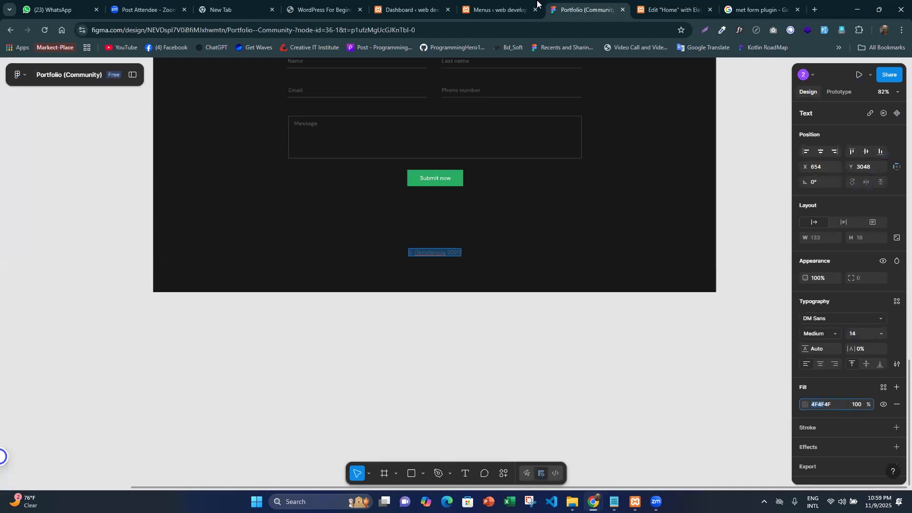
{"action": "key", "text": "ctrl+Tab"}
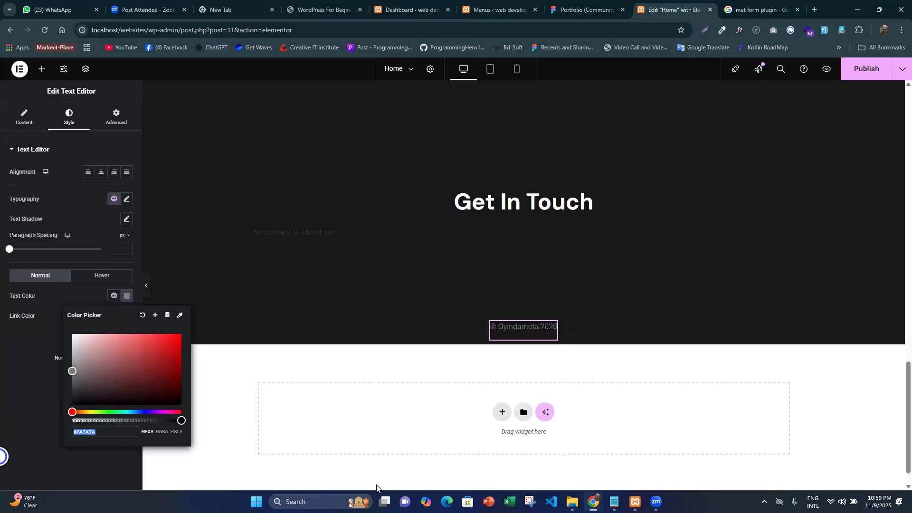
{"action": "type", "text": "4F4F"}
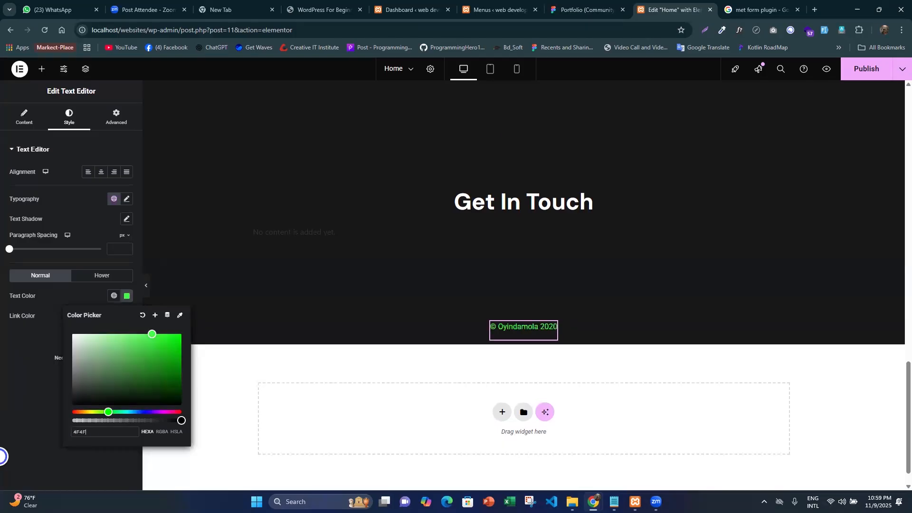
{"action": "type", "text": "4F"}
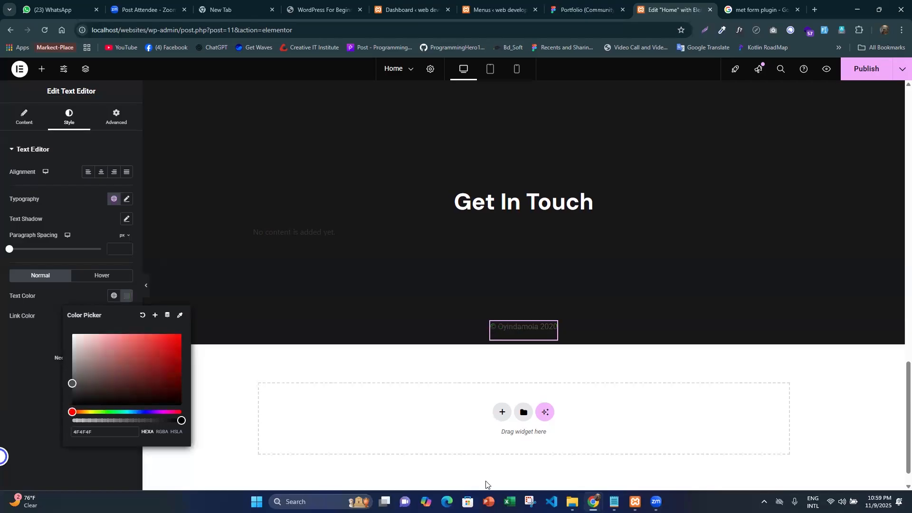
{"action": "left_click", "coordinate": [119, 246]}
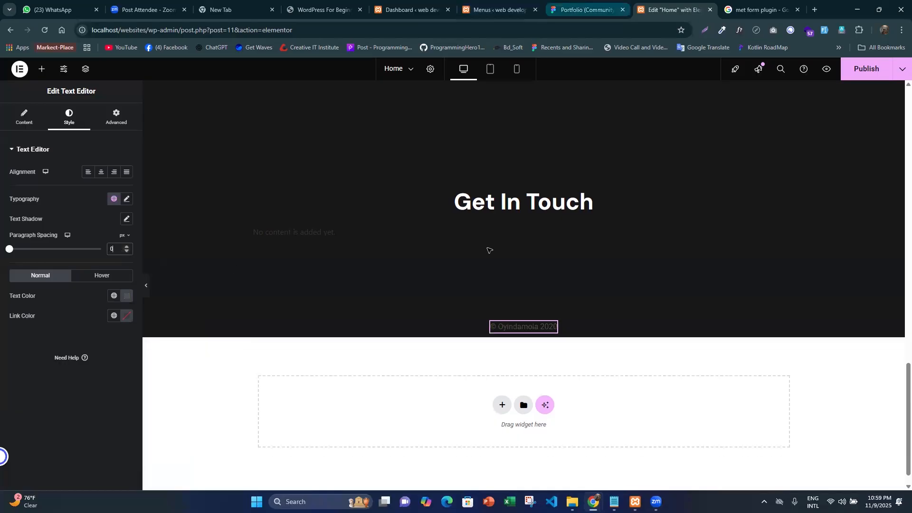
- Measure the copyright text's distances to the frame edges in the Figma design and return to the Home page editor
{"action": "key", "text": "ctrl+shift+Tab"}
{"action": "key", "text": "Escape"}
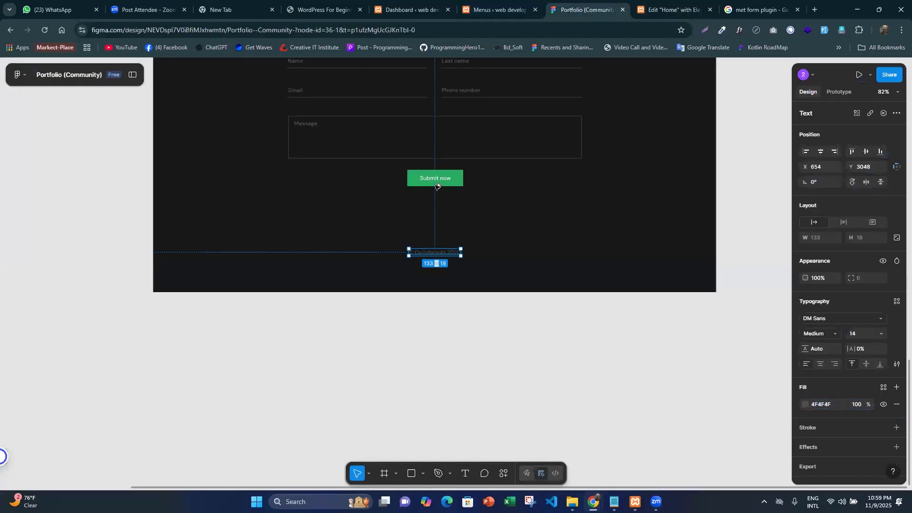
{"action": "key", "text": "alt"}
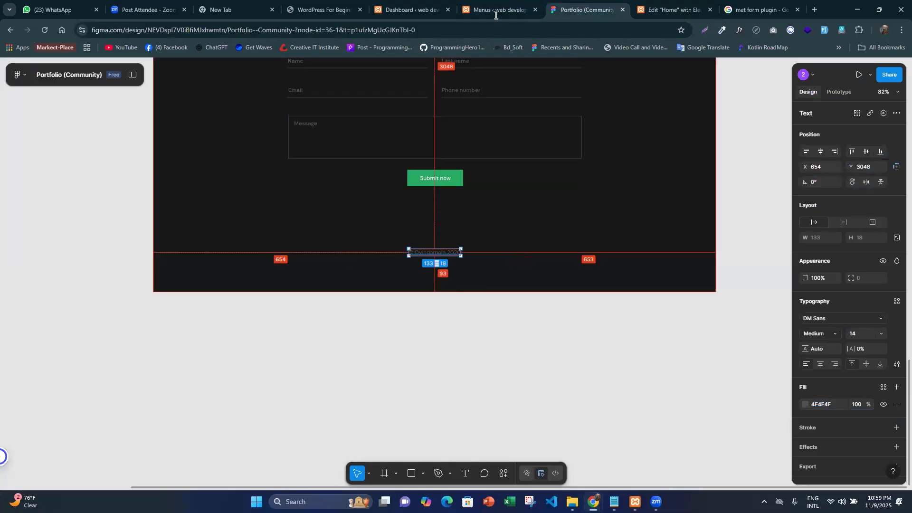
{"action": "key", "text": "ctrl+shift+Tab"}
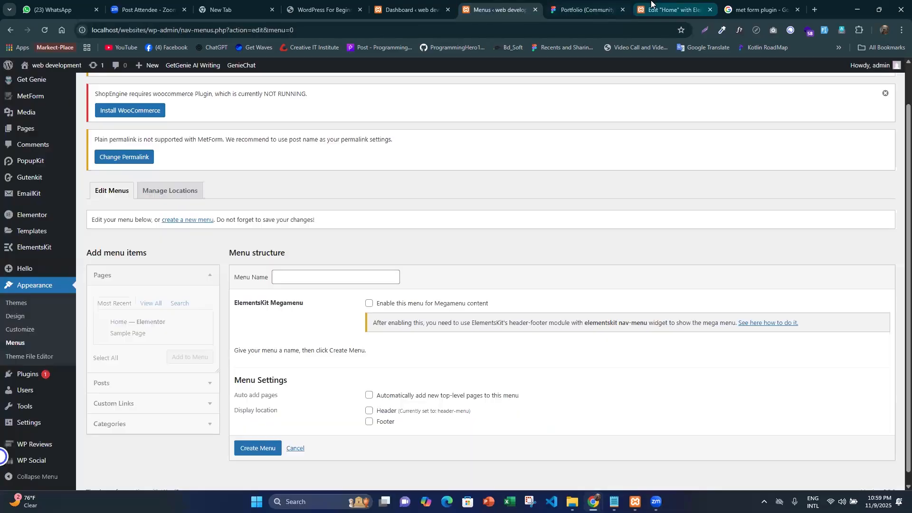
{"action": "left_click", "coordinate": [640, 10]}
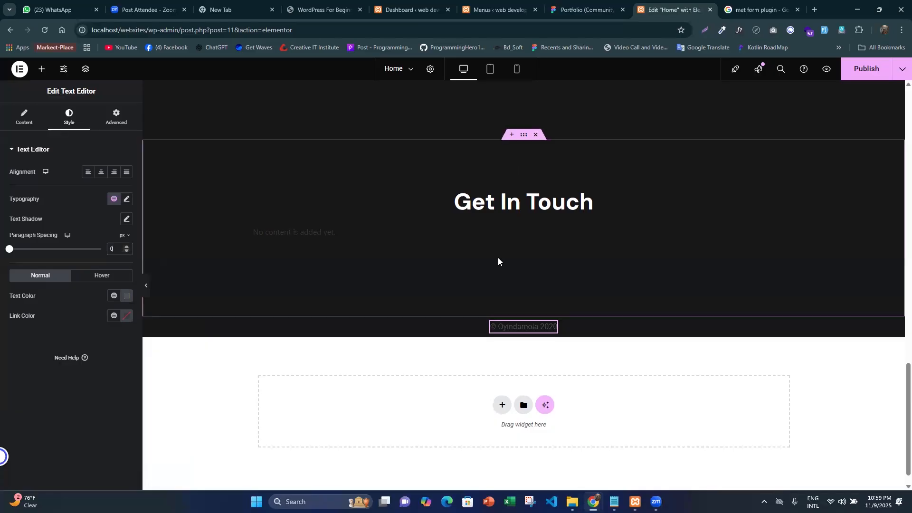
- Unlink the copyright text's padding and set it to 1 px at the top and 95 px at the bottom
{"action": "scroll", "coordinate": [312, 277], "scroll_direction": "down", "scroll_amount": 1}
{"action": "left_click", "coordinate": [127, 121]}
{"action": "left_click", "coordinate": [127, 220]}
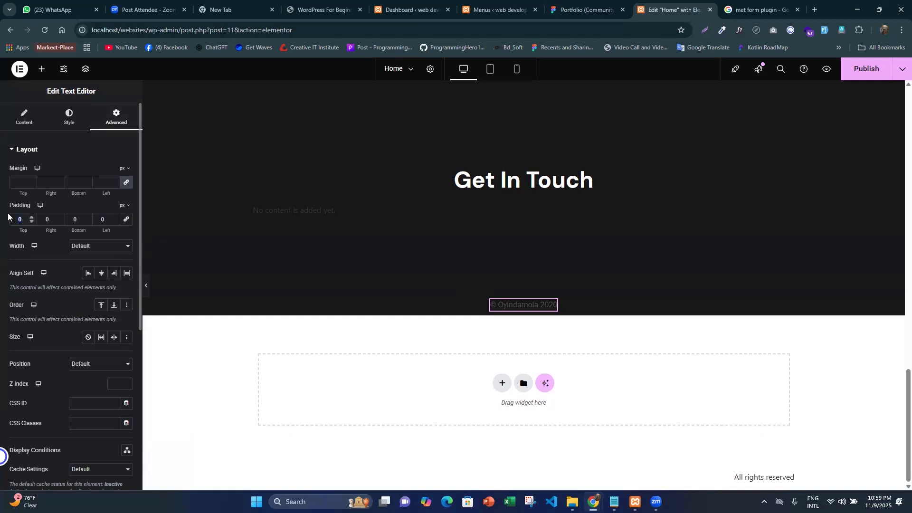
{"action": "type", "text": "15"}
{"action": "key", "text": "BackSpace"}
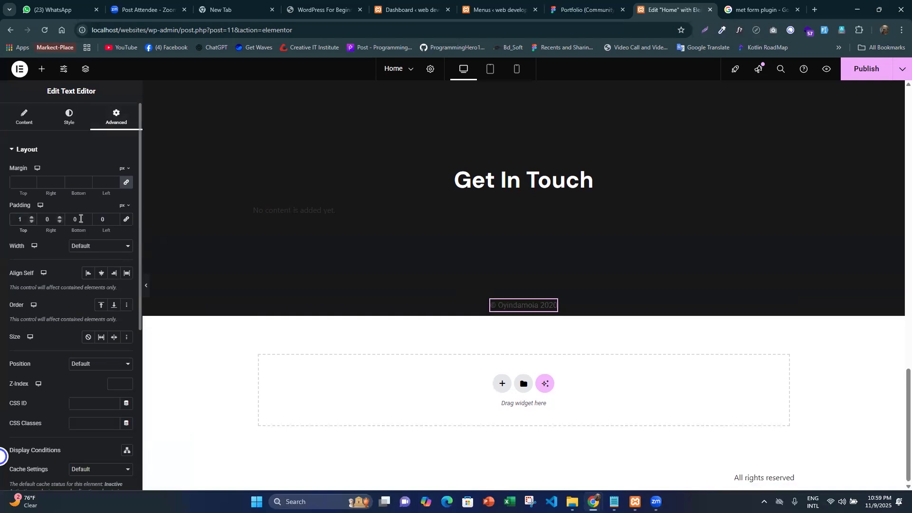
{"action": "key", "text": "Tab"}
{"action": "key", "text": "Tab"}
{"action": "type", "text": "95"}
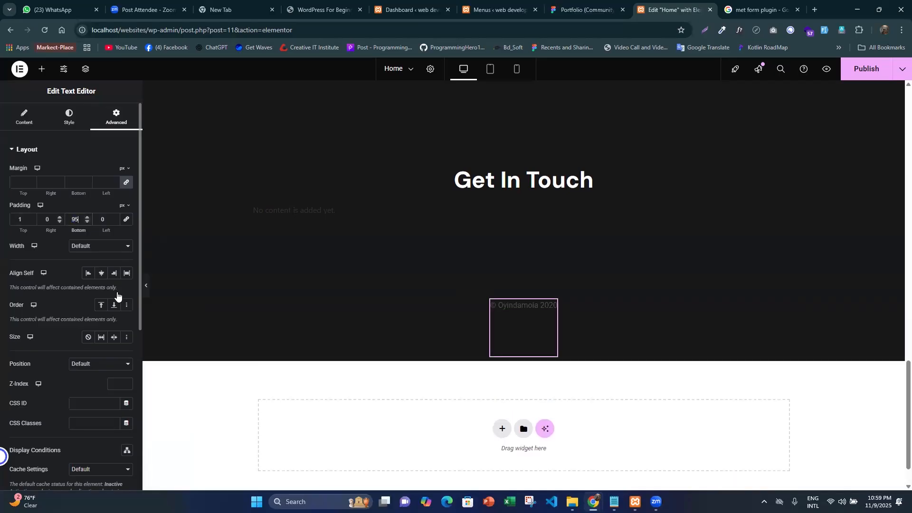
- Check the page without the editing panel, publish the Home page, and open its preview in the browser
{"action": "left_click", "coordinate": [146, 285]}
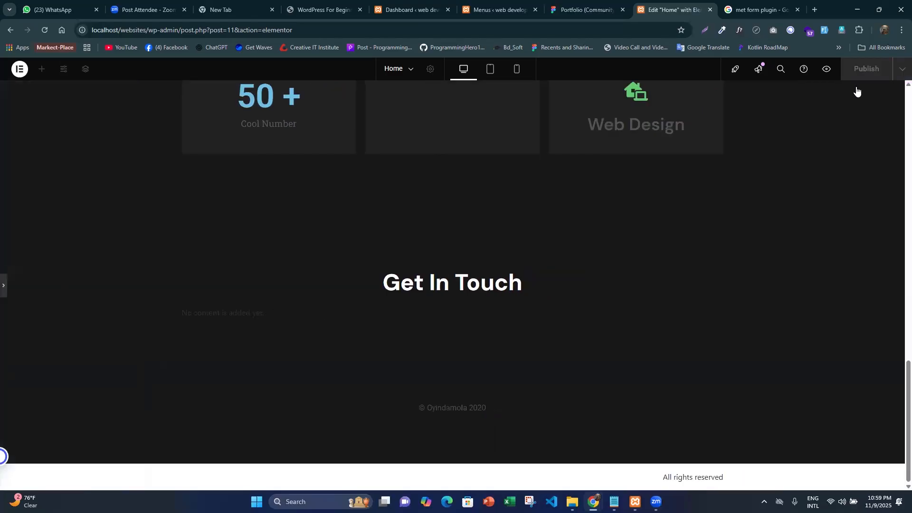
{"action": "key", "text": "ctrl+p"}
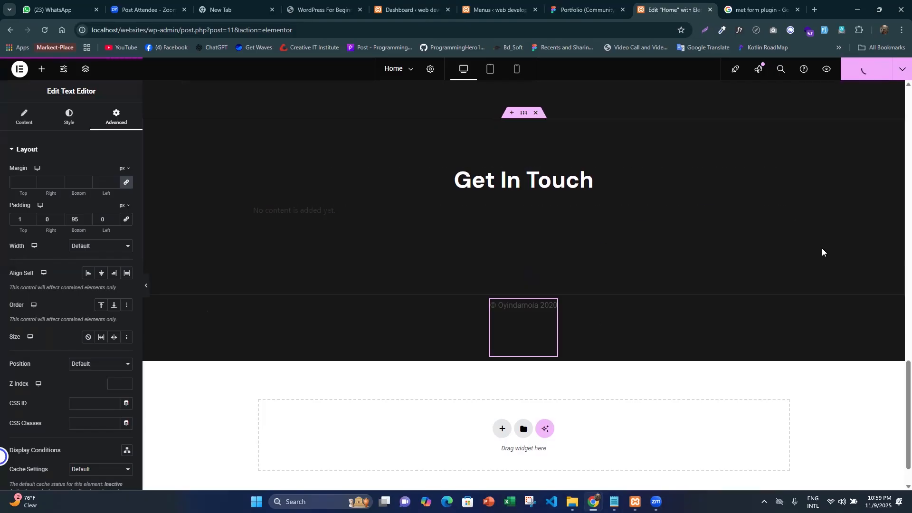
{"action": "left_click", "coordinate": [822, 75]}
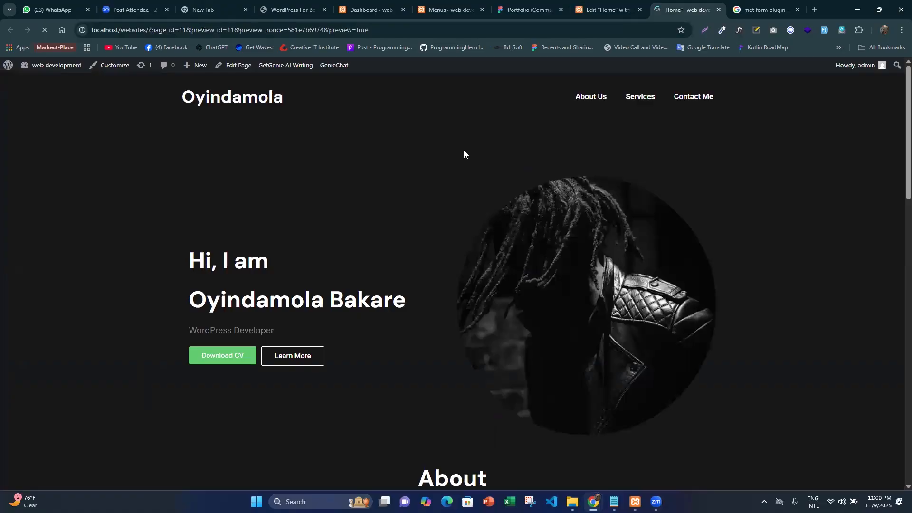
- Look over the Home page preview from the hero section down to the footer copyright text
{"action": "scroll", "coordinate": [545, 288], "scroll_direction": "down", "scroll_amount": 15}
{"action": "scroll", "coordinate": [574, 377], "scroll_direction": "up", "scroll_amount": 2}
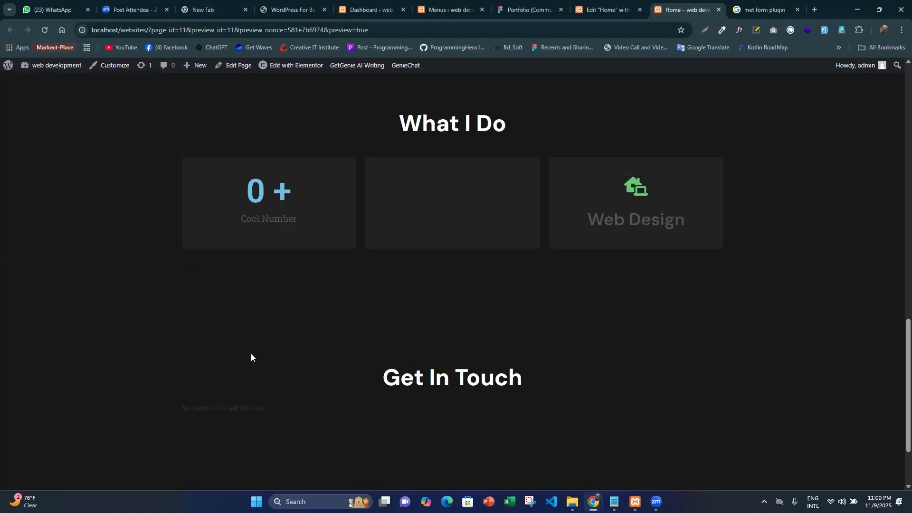
{"action": "scroll", "coordinate": [325, 387], "scroll_direction": "down", "scroll_amount": 1}
{"action": "left_click_drag", "start_coordinate": [451, 455], "coordinate": [168, 303]}
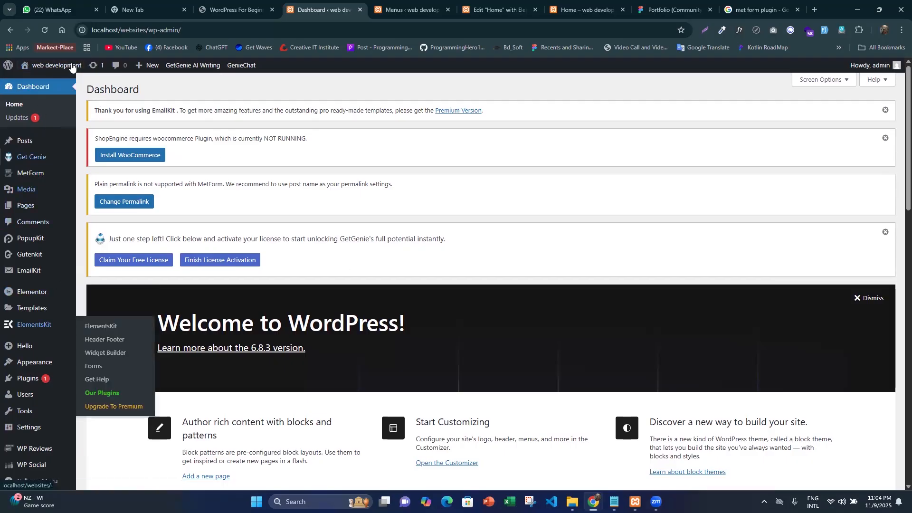
- Visit the live site from the WordPress dashboard and examine the content shown on its front page
{"action": "mouse_move", "coordinate": [72, 67]}
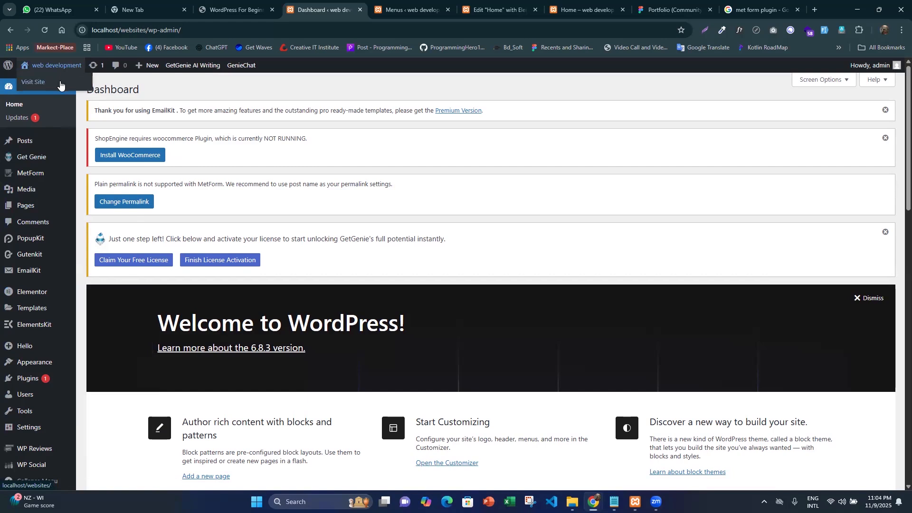
{"action": "left_click", "coordinate": [61, 85]}
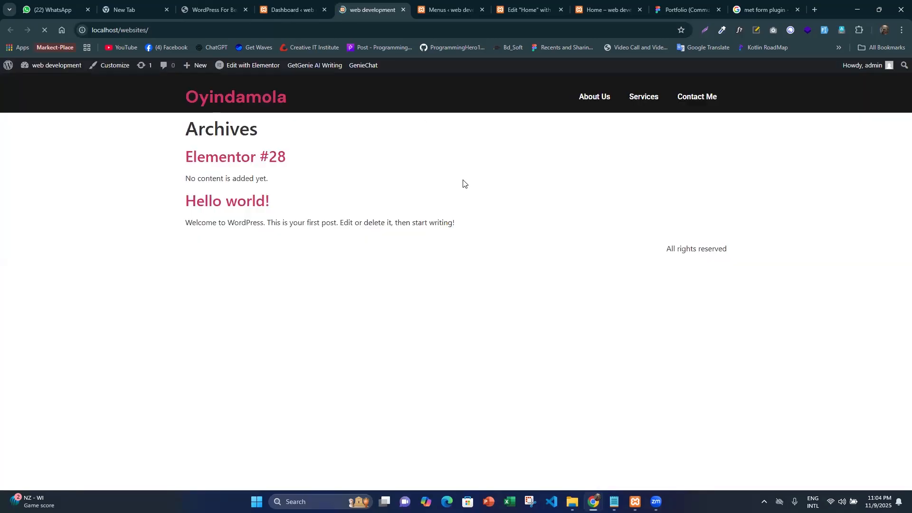
{"action": "left_click_drag", "start_coordinate": [474, 229], "coordinate": [143, 130]}
{"action": "left_click_drag", "start_coordinate": [406, 223], "coordinate": [470, 226]}
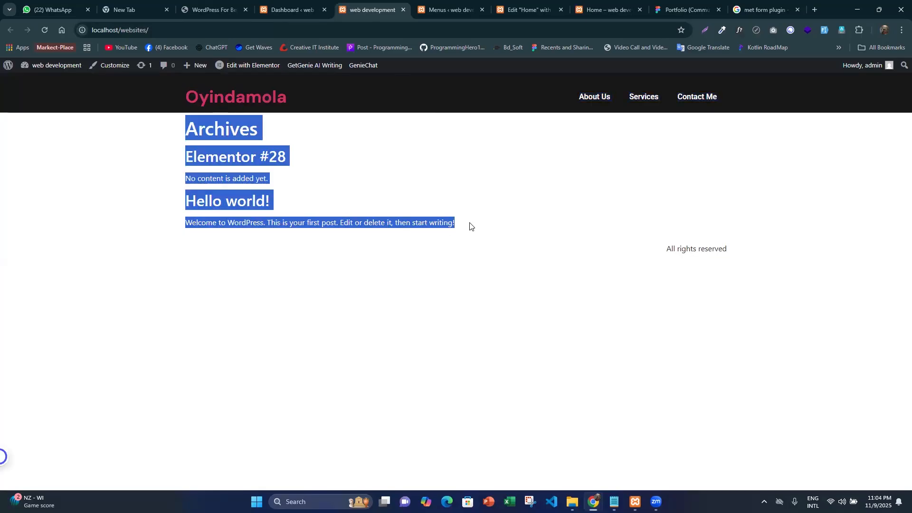
{"action": "left_click", "coordinate": [336, 200]}
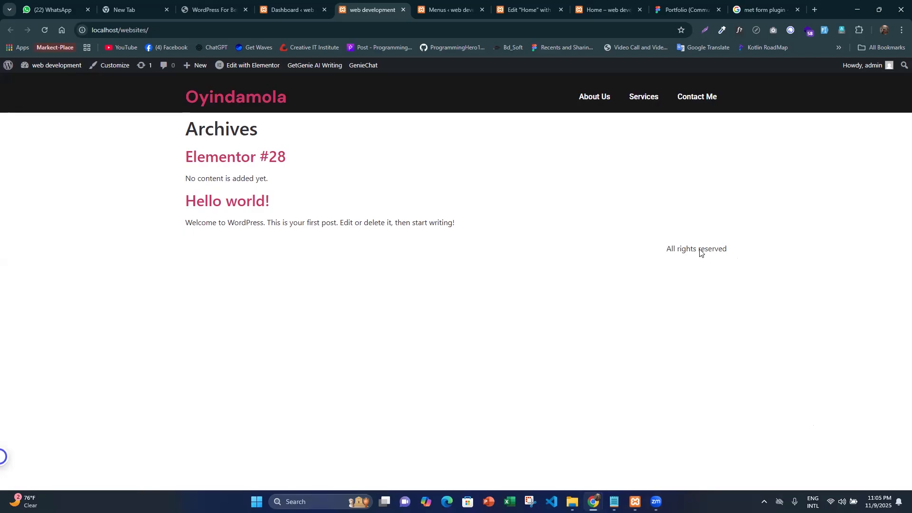
- Compare the archive posts on the live front page with the Home page preview and the dashboard's overview of recent posts
{"action": "triple_click", "coordinate": [493, 197]}
{"action": "left_click", "coordinate": [214, 106]}
{"action": "left_click", "coordinate": [600, 4]}
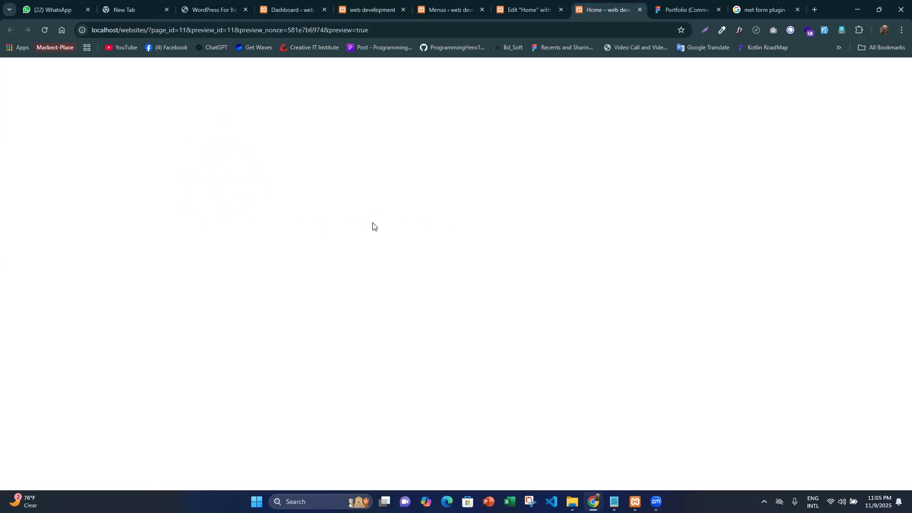
{"action": "left_click", "coordinate": [368, 6]}
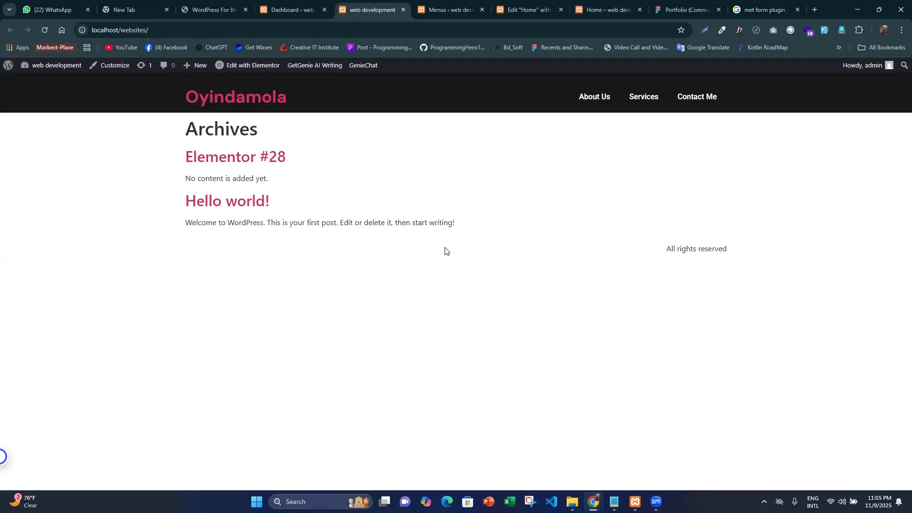
{"action": "left_click", "coordinate": [297, 3]}
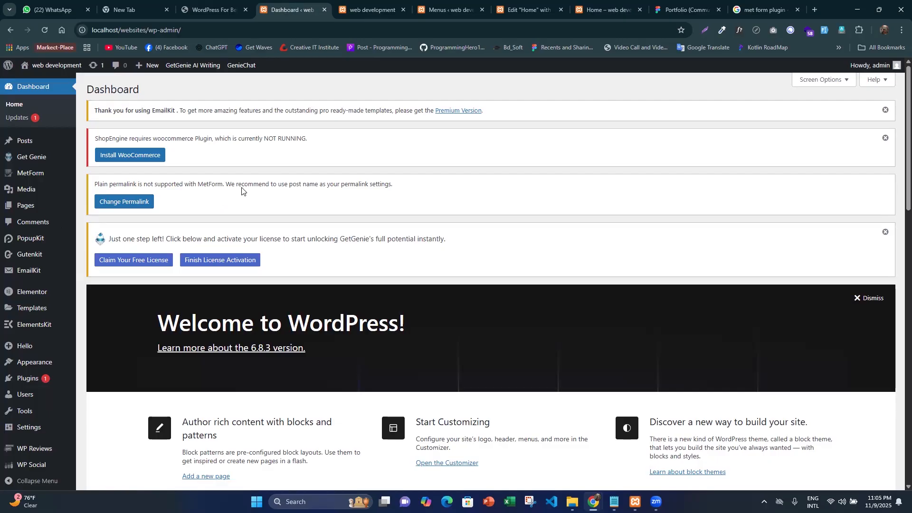
{"action": "scroll", "coordinate": [22, 258], "scroll_direction": "down", "scroll_amount": 1}
{"action": "scroll", "coordinate": [43, 269], "scroll_direction": "down", "scroll_amount": 10}
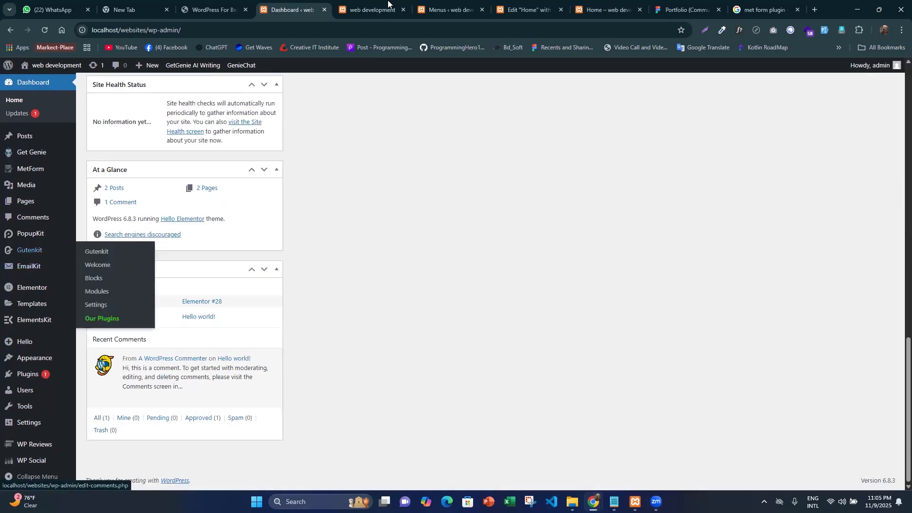
{"action": "key", "text": "ctrl+Tab"}
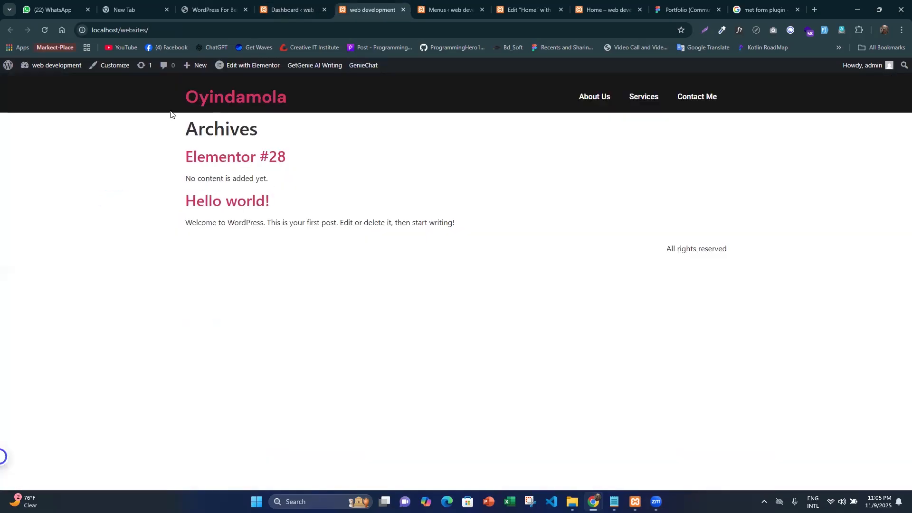
{"action": "left_click_drag", "start_coordinate": [146, 128], "coordinate": [302, 223]}
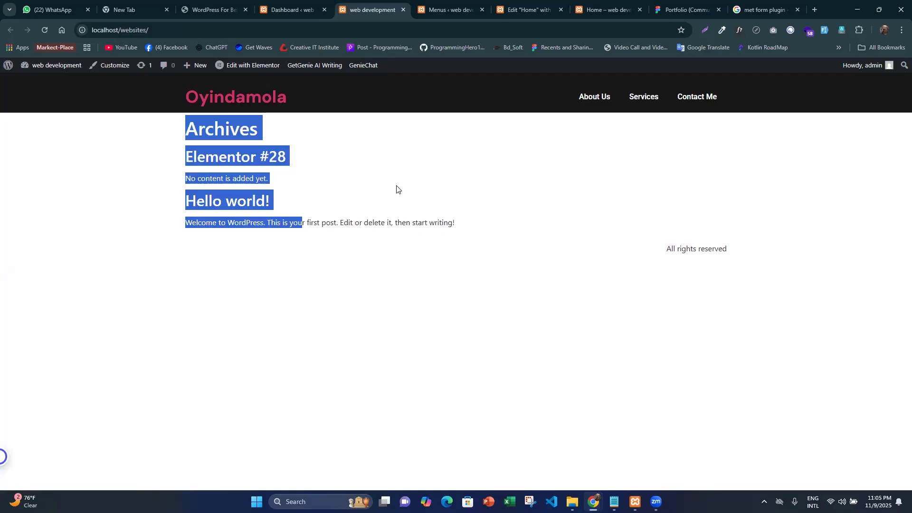
{"action": "left_click", "coordinate": [371, 172]}
- Return to the WordPress dashboard and open the site's Reading settings
{"action": "left_click", "coordinate": [295, 10]}
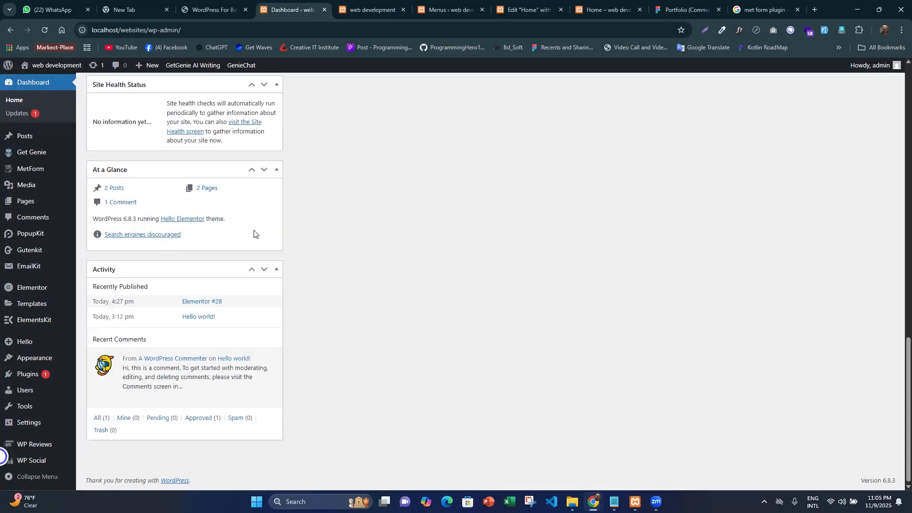
{"action": "mouse_move", "coordinate": [29, 426]}
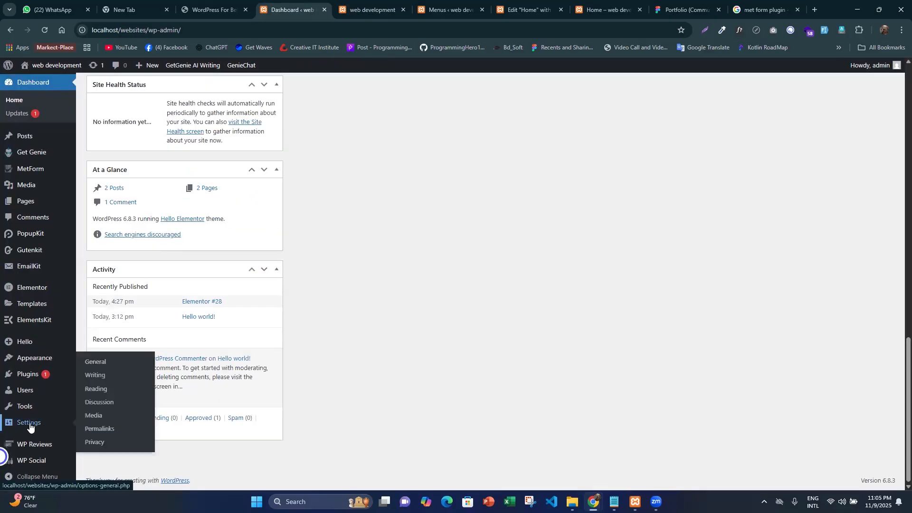
{"action": "left_click", "coordinate": [99, 390]}
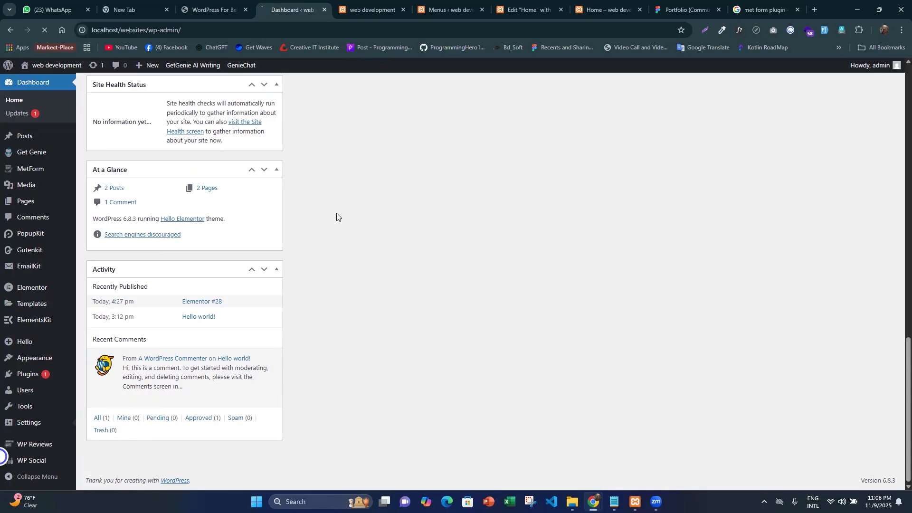
{"action": "left_click", "coordinate": [372, 8]}
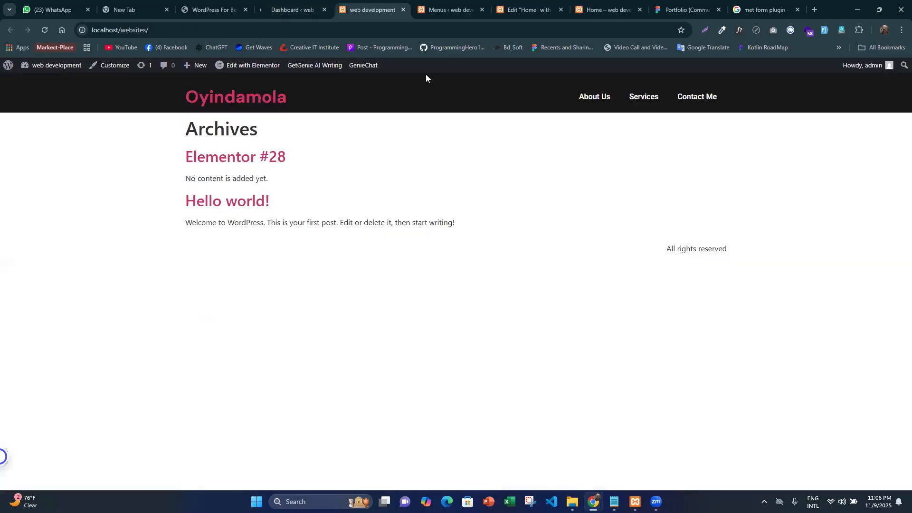
{"action": "left_click", "coordinate": [438, 12]}
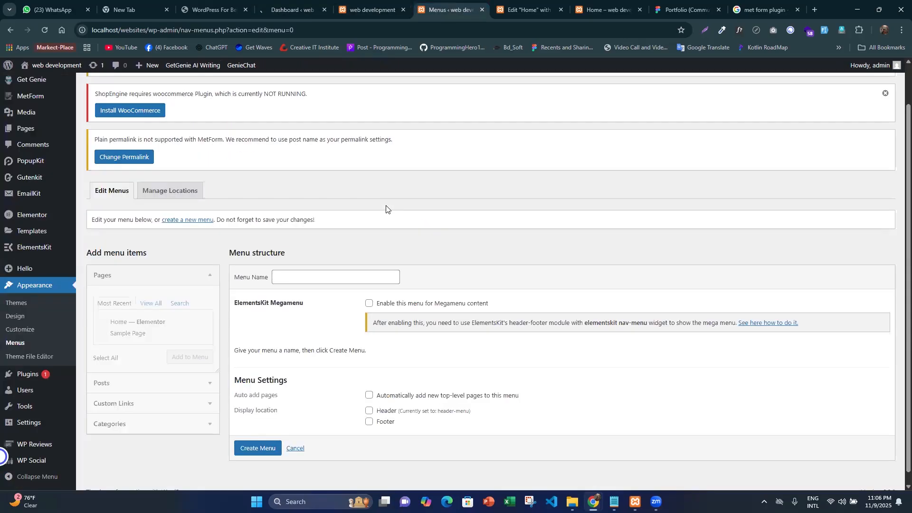
{"action": "scroll", "coordinate": [385, 208], "scroll_direction": "down", "scroll_amount": 1}
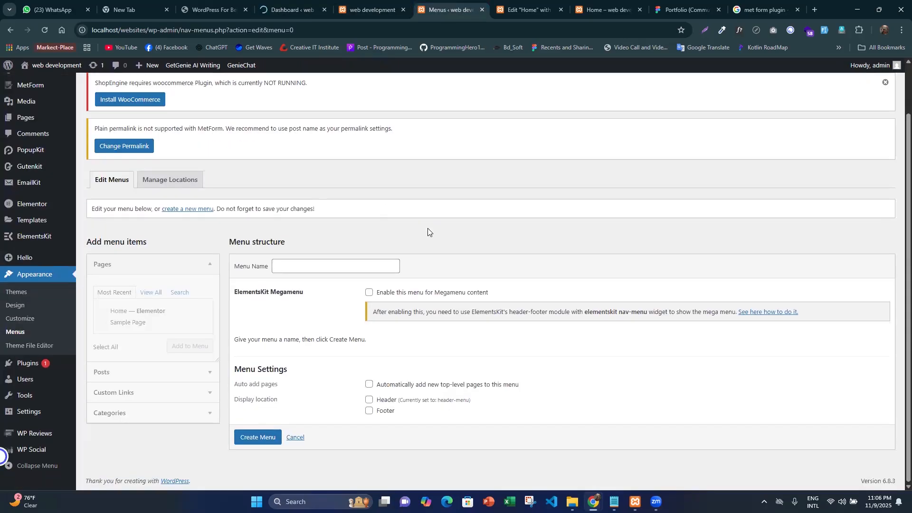
{"action": "scroll", "coordinate": [428, 228], "scroll_direction": "up", "scroll_amount": 2}
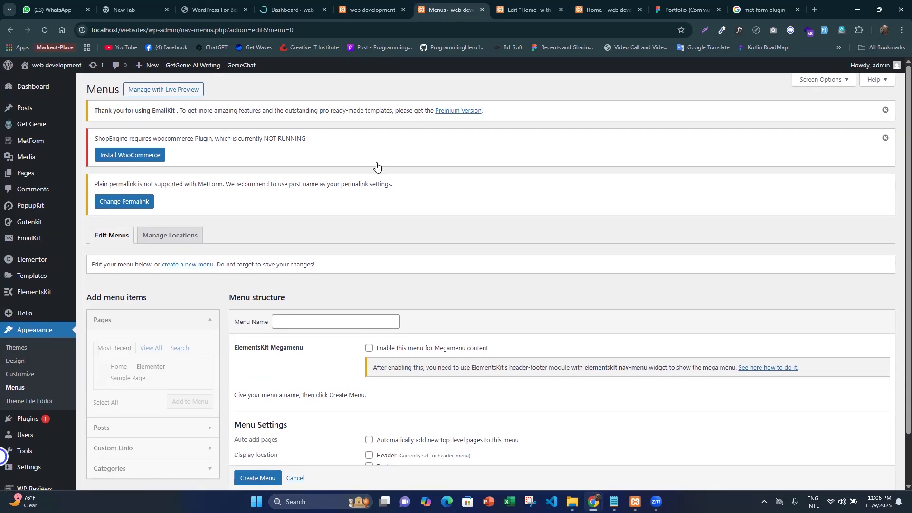
{"action": "key", "text": "ctrl+Tab"}
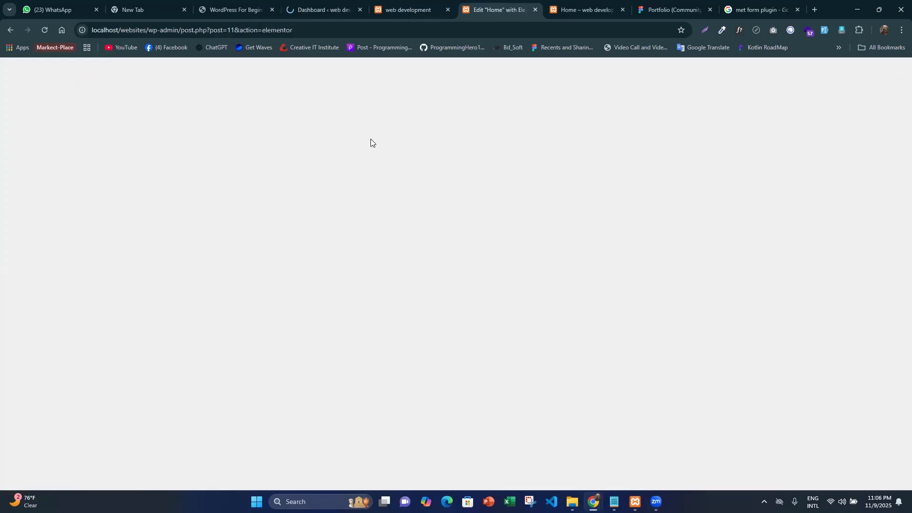
{"action": "key", "text": "ctrl+shift+Tab"}
{"action": "key", "text": "ctrl+shift+Tab"}
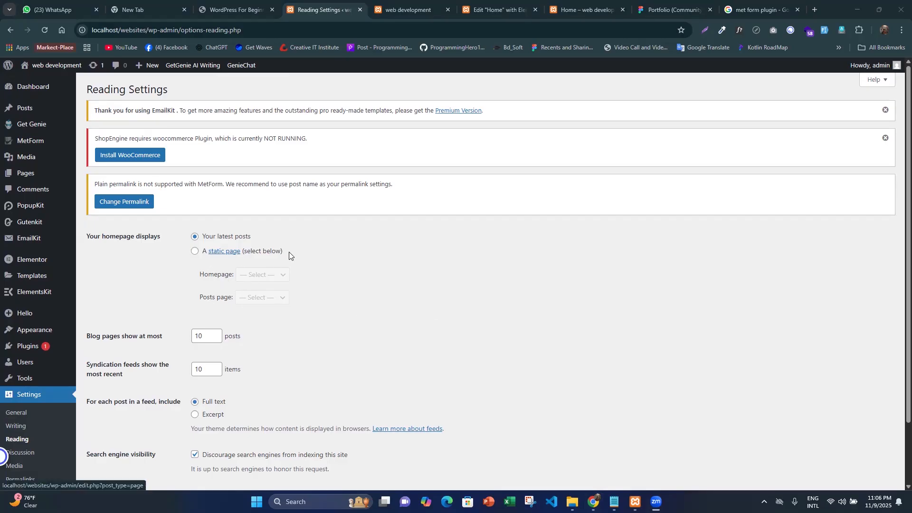
- Set the homepage to display a static page, choose Home as that page, and save the Reading settings
{"action": "left_click", "coordinate": [207, 255]}
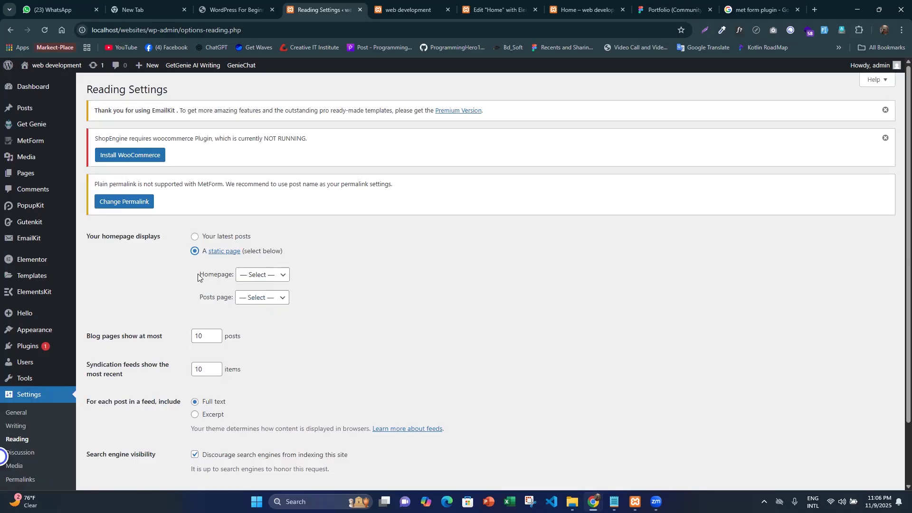
{"action": "left_click", "coordinate": [279, 275]}
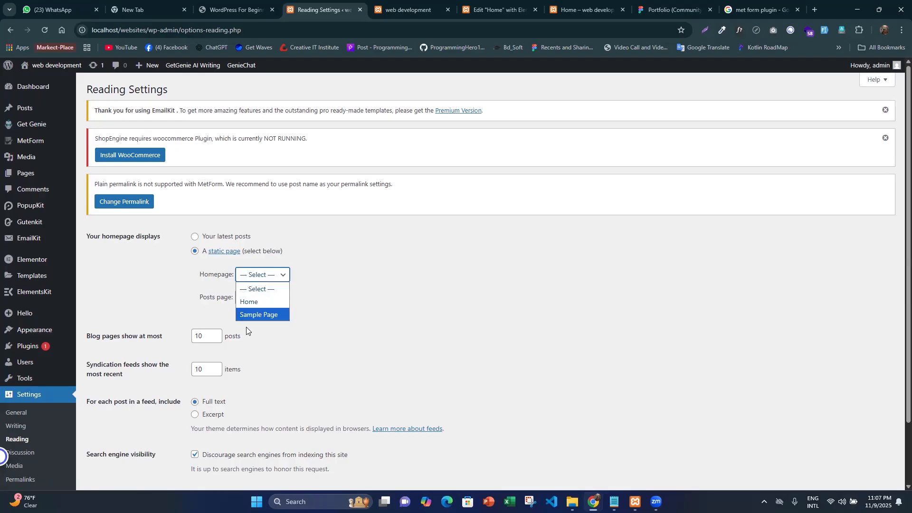
{"action": "left_click", "coordinate": [249, 303]}
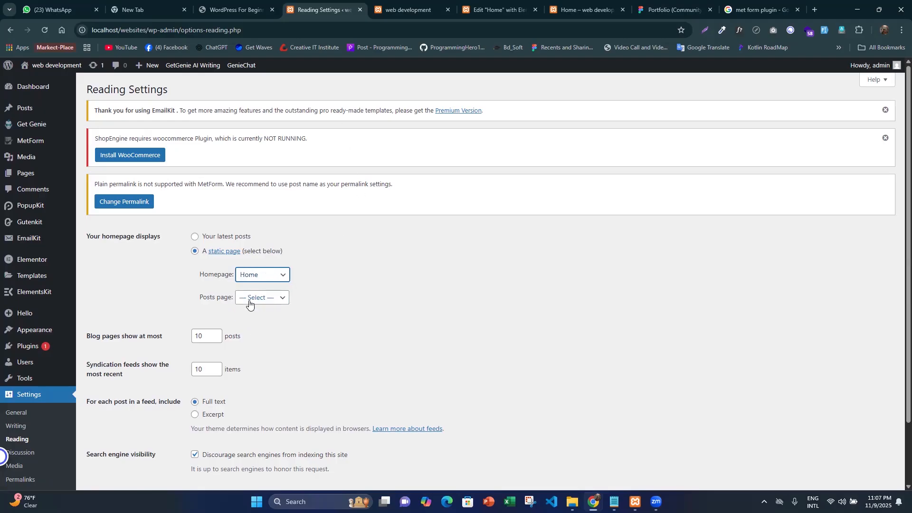
{"action": "scroll", "coordinate": [213, 274], "scroll_direction": "down", "scroll_amount": 2}
{"action": "left_click", "coordinate": [125, 427]}
{"action": "scroll", "coordinate": [285, 234], "scroll_direction": "down", "scroll_amount": 2}
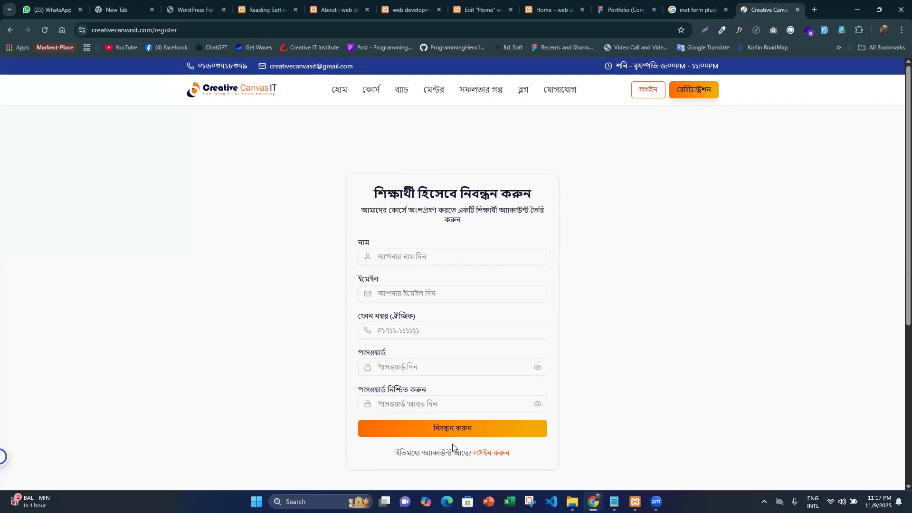
- Check the saved Reading settings and reload the live site's front page
{"action": "left_click", "coordinate": [269, 9]}
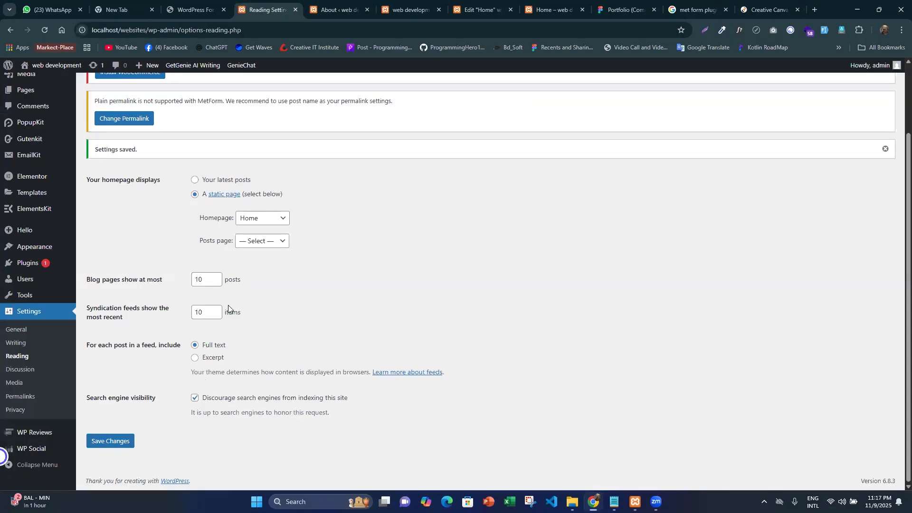
{"action": "left_click", "coordinate": [408, 10]}
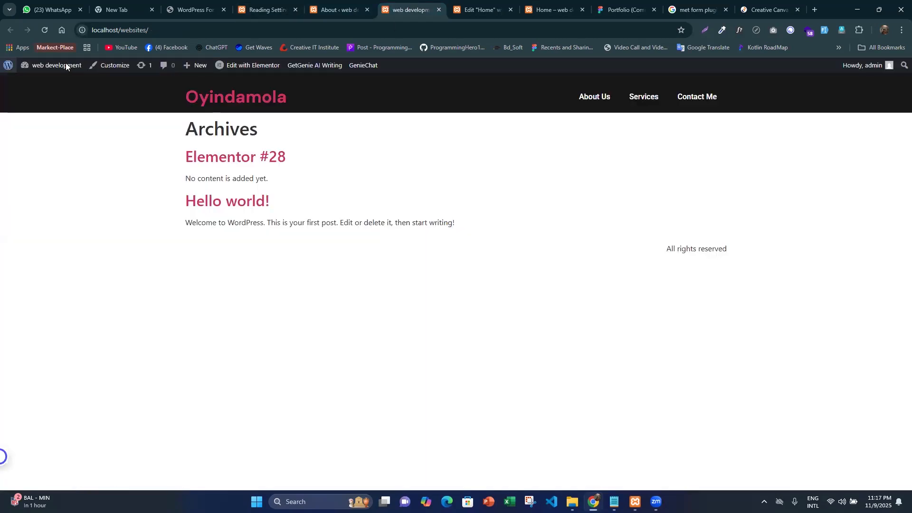
{"action": "left_click", "coordinate": [44, 31]}
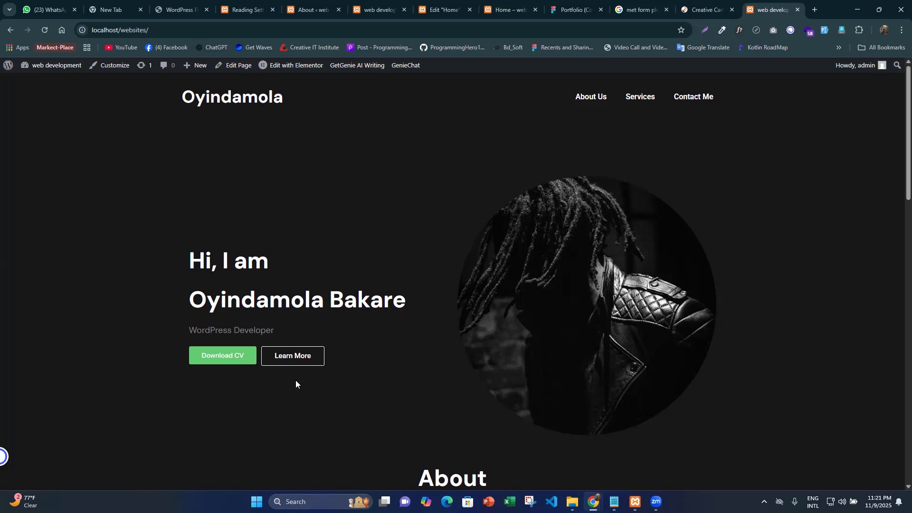
- Look over the live front page from the hero section down to the What I Do service cards
{"action": "scroll", "coordinate": [295, 380], "scroll_direction": "down", "scroll_amount": 5}
{"action": "scroll", "coordinate": [265, 285], "scroll_direction": "down", "scroll_amount": 1}
{"action": "left_click_drag", "start_coordinate": [252, 153], "coordinate": [677, 291]}
{"action": "left_click", "coordinate": [665, 292]}
{"action": "scroll", "coordinate": [594, 294], "scroll_direction": "down", "scroll_amount": 3}
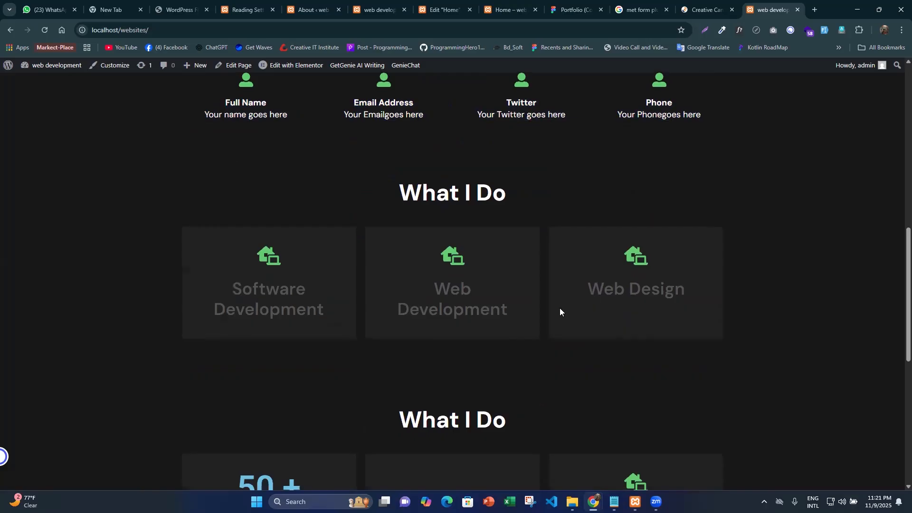
{"action": "triple_click", "coordinate": [512, 325]}
{"action": "left_click", "coordinate": [517, 326]}
{"action": "left_click_drag", "start_coordinate": [526, 319], "coordinate": [420, 263]}
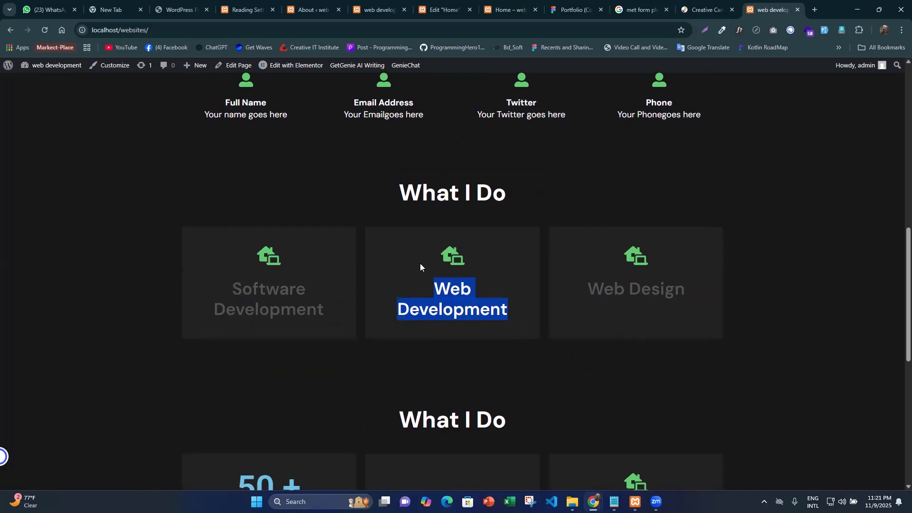
{"action": "left_click", "coordinate": [461, 260]}
{"action": "triple_click", "coordinate": [524, 322]}
{"action": "left_click", "coordinate": [525, 321]}
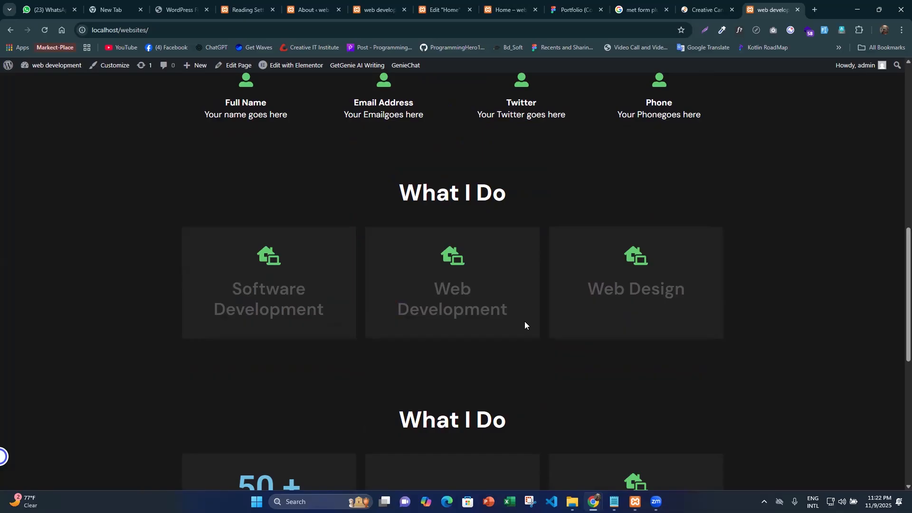
{"action": "left_click", "coordinate": [453, 370]}
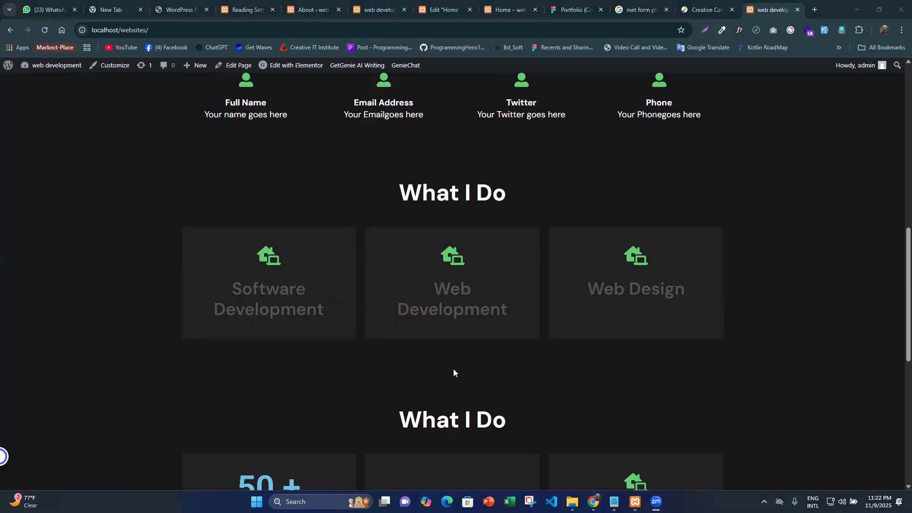